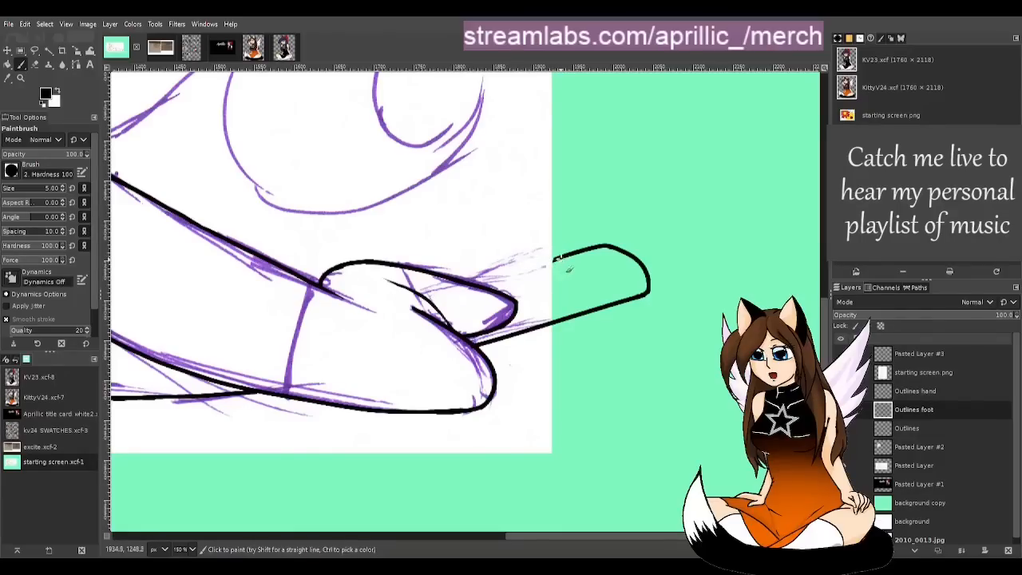
# Step: Paint the far foot's upper outline in black from the toe section back across the near foot toward the ankle on the Outlines foot layer
pyautogui.moveTo(563, 258); pyautogui.dragTo(447, 305)
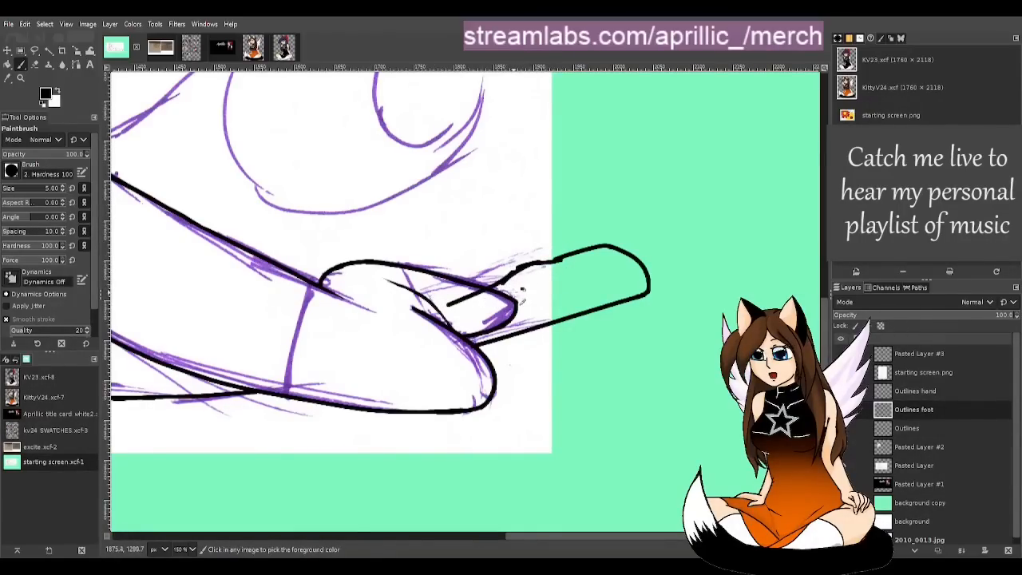
pyautogui.hotkey('ctrl', 'z')
pyautogui.moveTo(488, 289); pyautogui.dragTo(409, 315)
pyautogui.hotkey('ctrl', 'z')
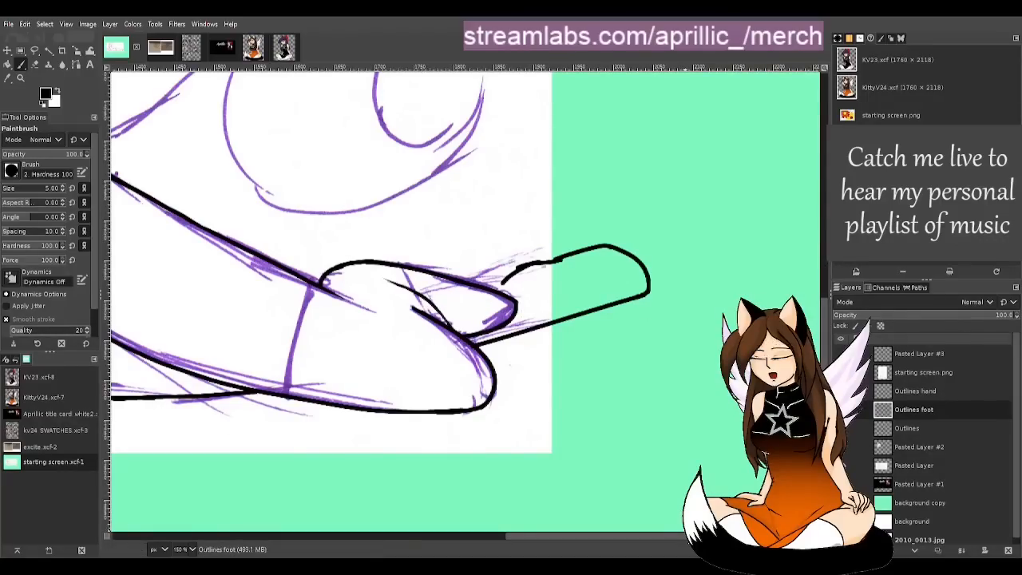
pyautogui.moveTo(688, 536); pyautogui.dragTo(651, 535)
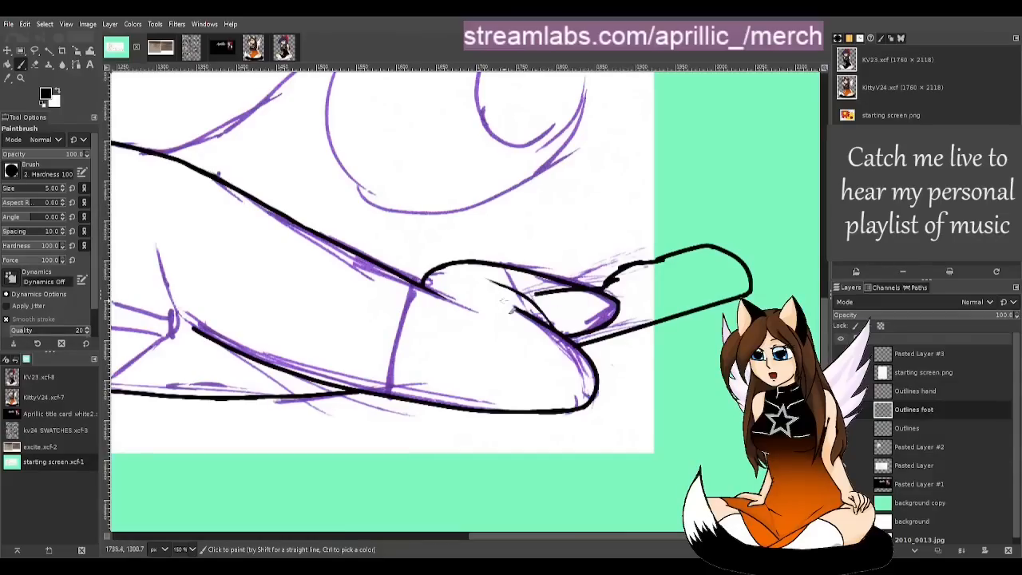
pyautogui.moveTo(611, 291); pyautogui.dragTo(458, 313)
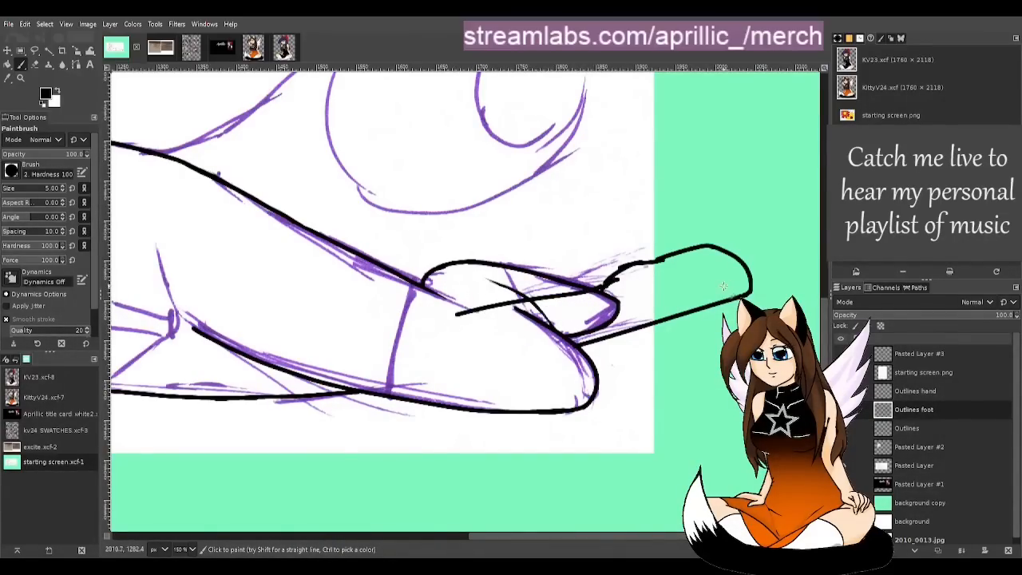
# Step: Round off the far foot's toe tip with a curved black stroke and reinforce the outline along the toes' upper edge
pyautogui.moveTo(731, 254)
pyautogui.mouseDown()
pyautogui.moveTo(723, 288)
pyautogui.moveTo(696, 310)
pyautogui.mouseUp()
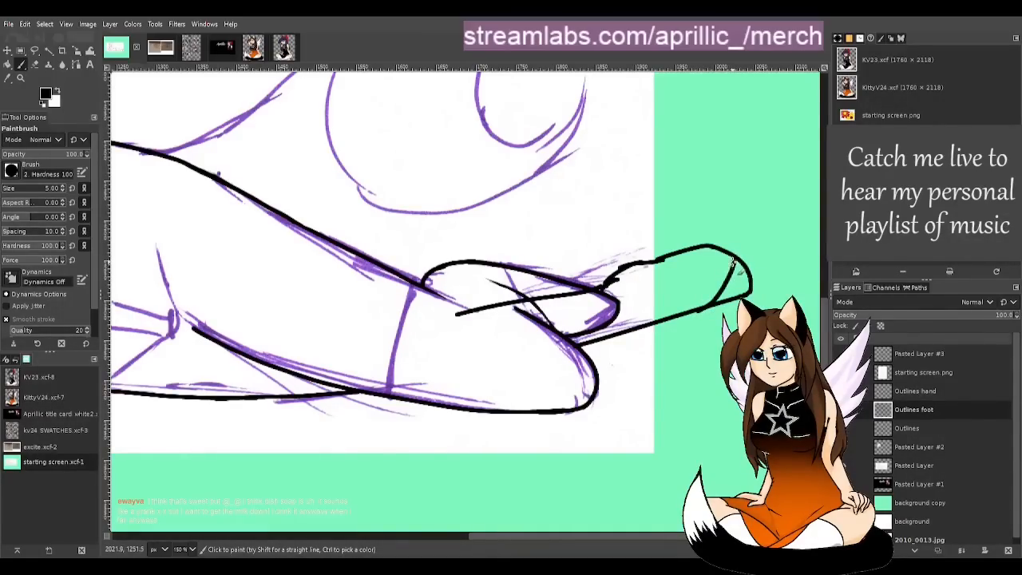
pyautogui.hotkey('ctrl', 'z')
pyautogui.moveTo(743, 262); pyautogui.dragTo(722, 300)
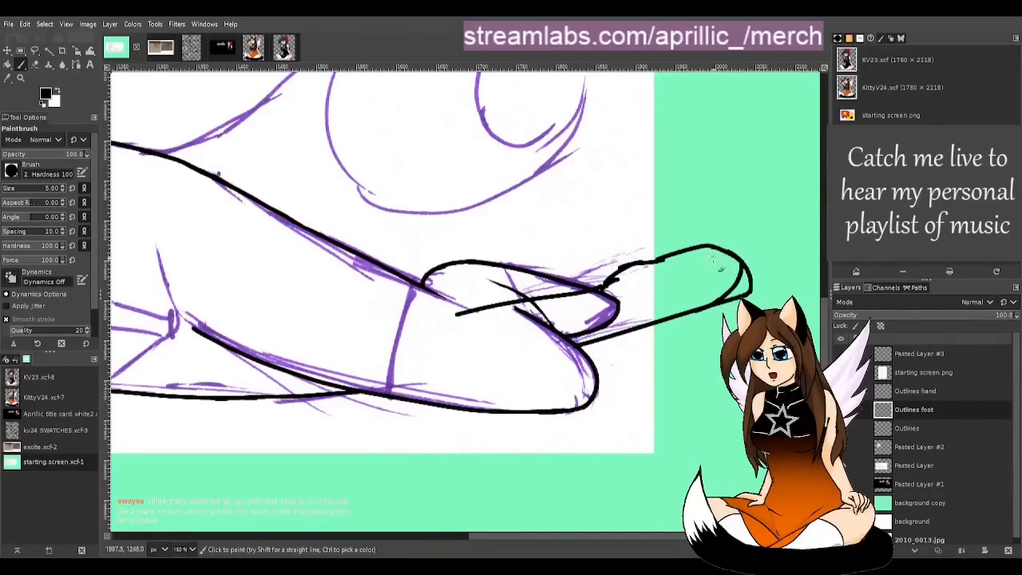
pyautogui.moveTo(709, 245); pyautogui.dragTo(678, 251)
pyautogui.hotkey('ctrl', 'z')
pyautogui.moveTo(689, 246); pyautogui.dragTo(636, 264)
pyautogui.hotkey('ctrl', 'z')
pyautogui.moveTo(689, 245); pyautogui.dragTo(637, 265)
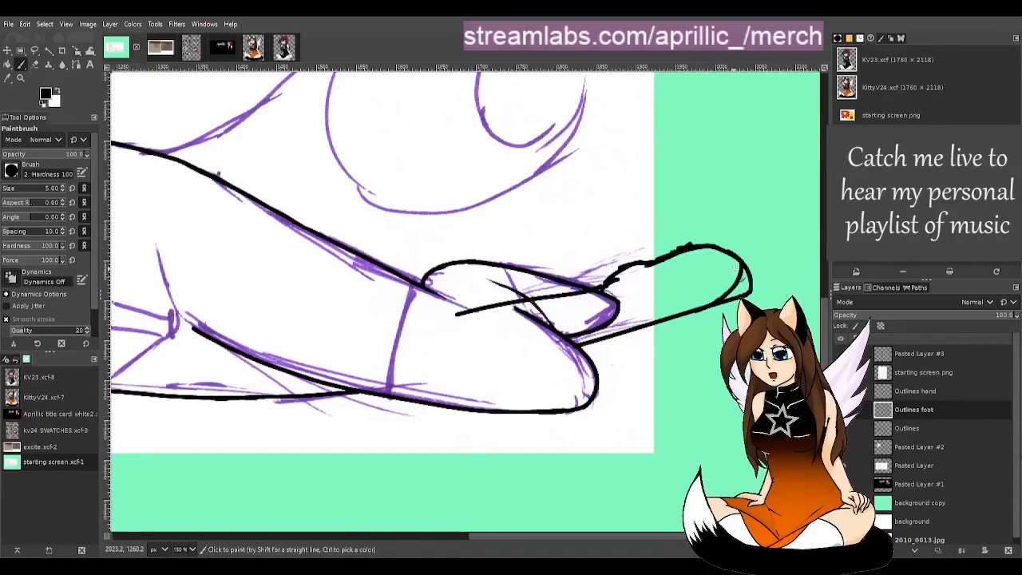
# Step: Erase the old pointed corner outside the new toe curve with the size 9 Eraser
pyautogui.hotkey('shift', 'e')
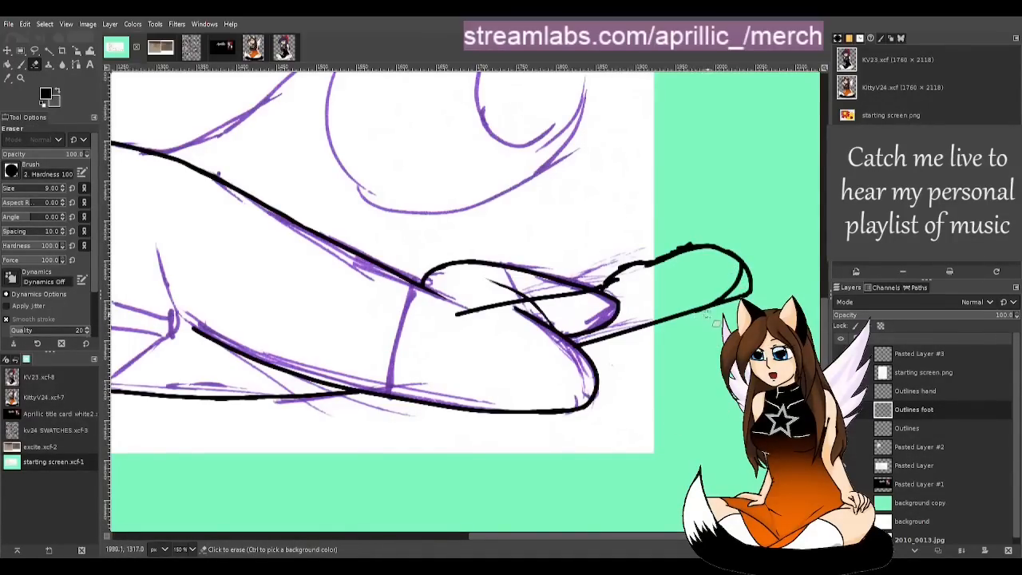
pyautogui.click(689, 320)
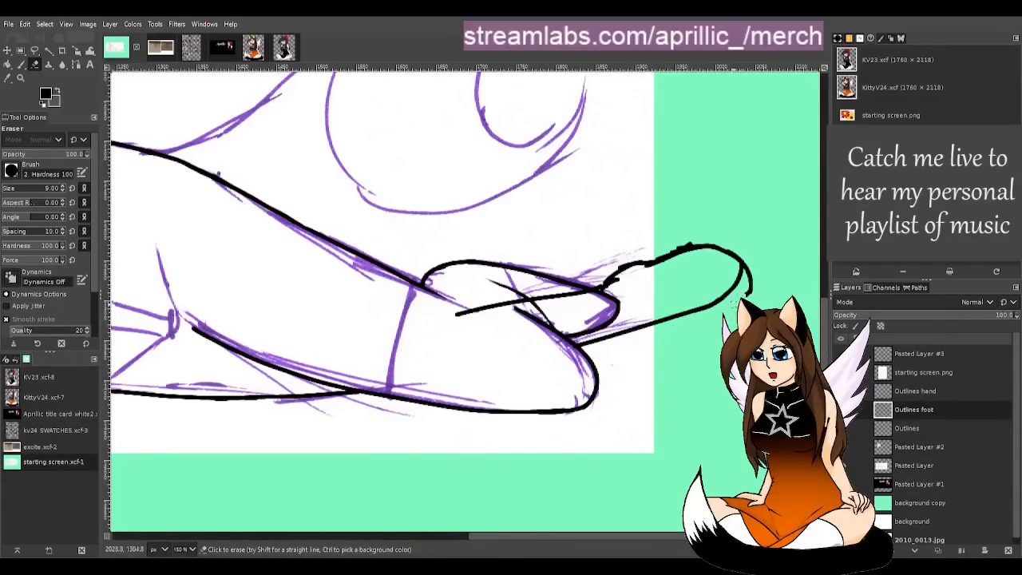
pyautogui.moveTo(747, 295); pyautogui.dragTo(758, 286)
pyautogui.hotkey('ctrl', 'z')
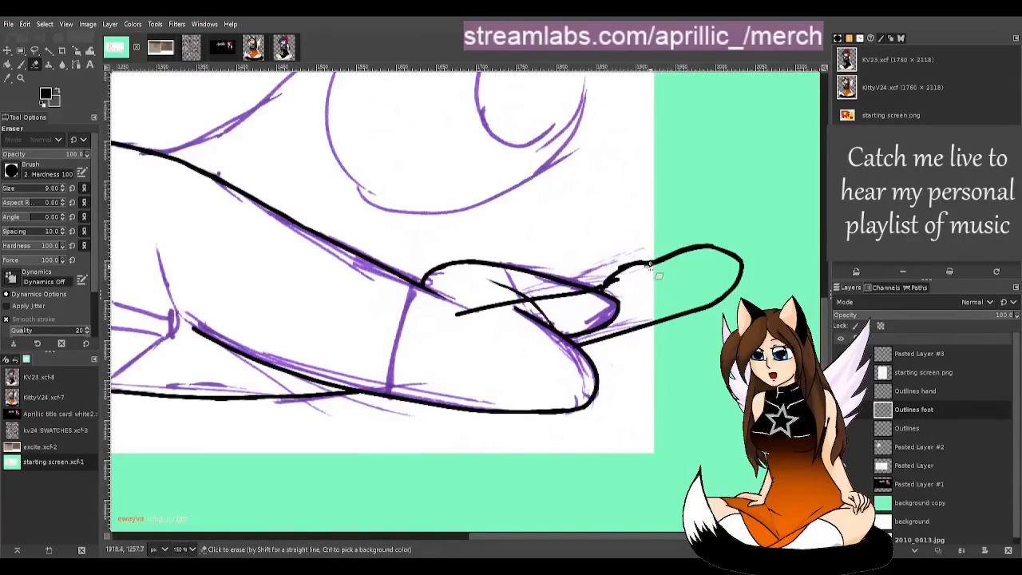
# Step: Smooth the bump in the far foot's upper outline behind the toes by erasing its rough edges and repainting the line
pyautogui.press('z')
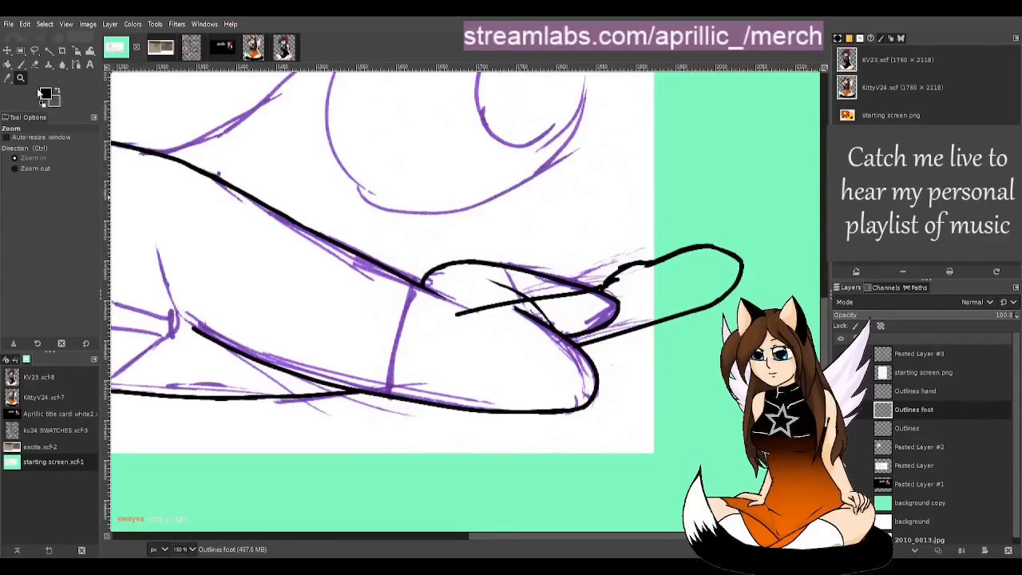
pyautogui.click(34, 64)
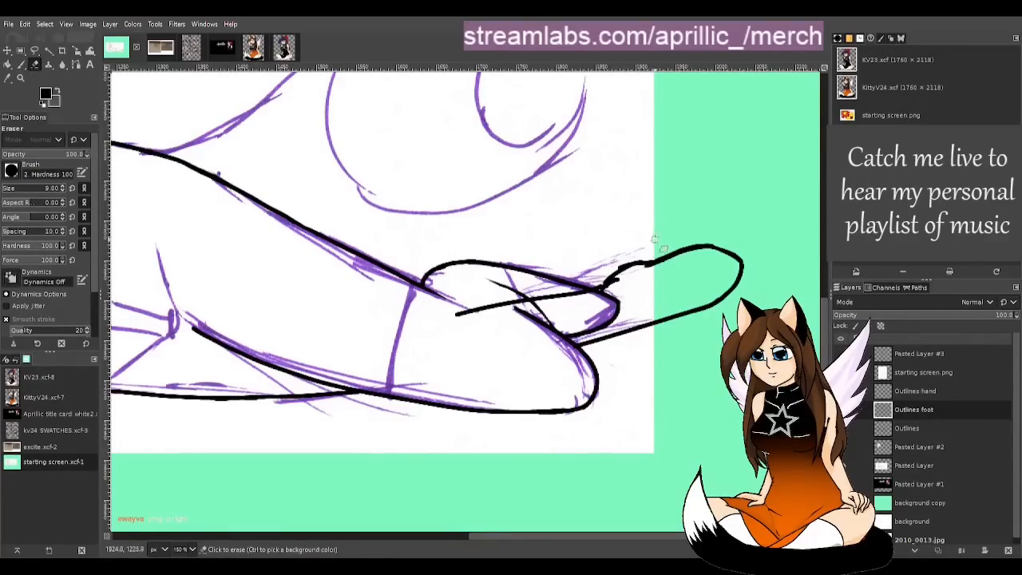
pyautogui.moveTo(605, 266)
pyautogui.mouseDown()
pyautogui.moveTo(633, 255)
pyautogui.moveTo(623, 262)
pyautogui.mouseUp()
pyautogui.hotkey('ctrl', 'z')
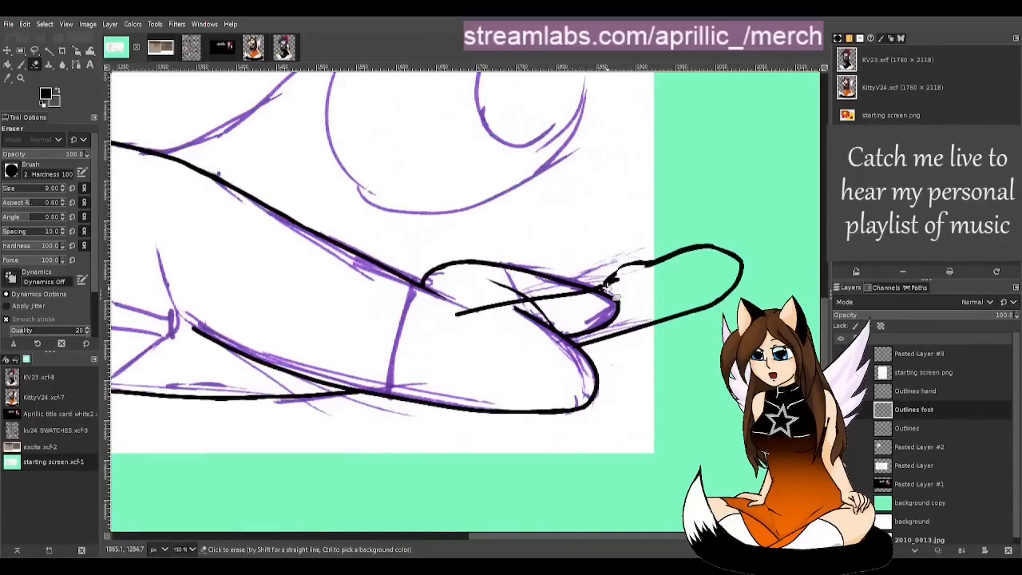
pyautogui.press('p')
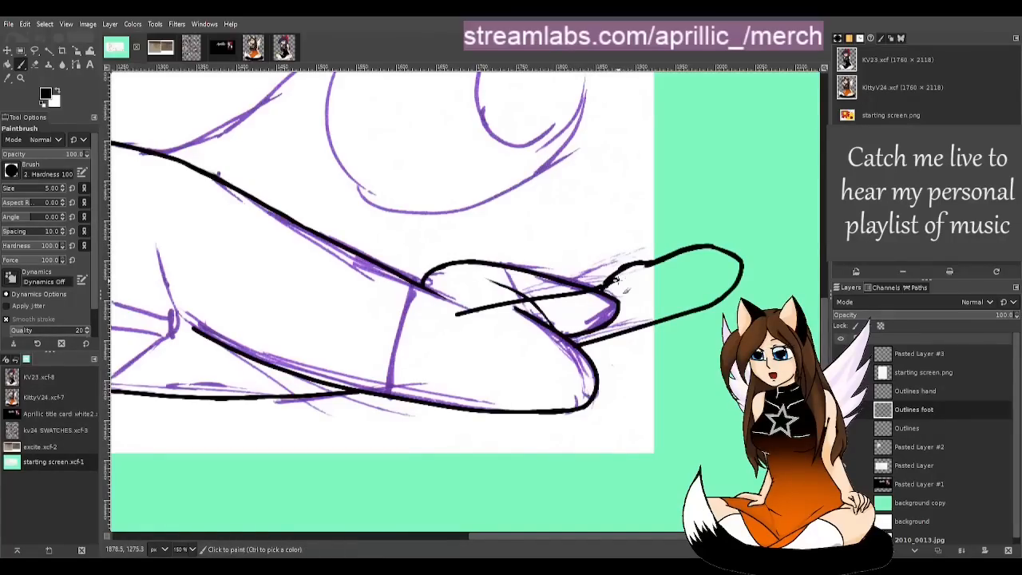
pyautogui.hotkey('shift', 'e')
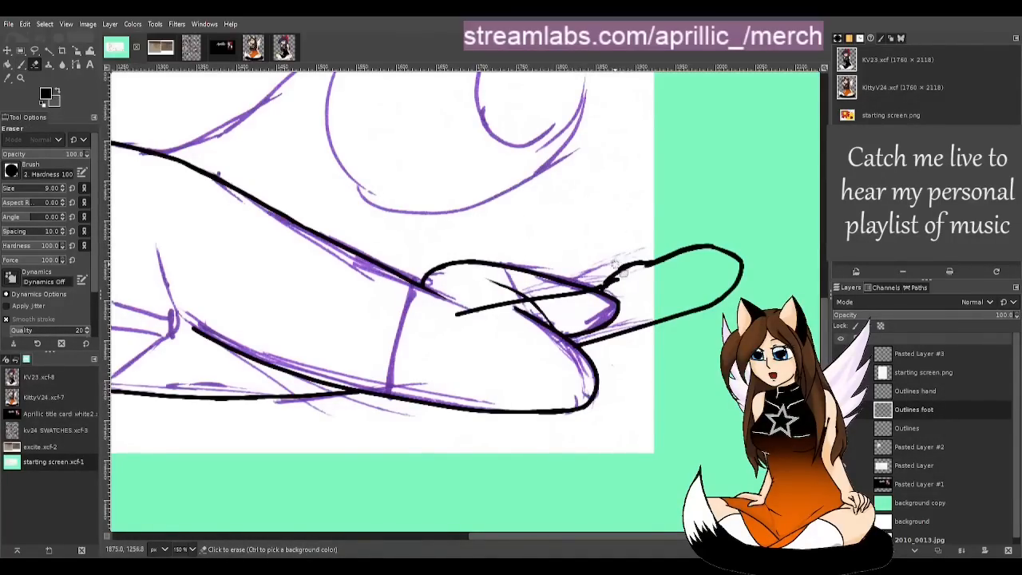
pyautogui.click(615, 265)
pyautogui.moveTo(614, 264); pyautogui.dragTo(647, 252)
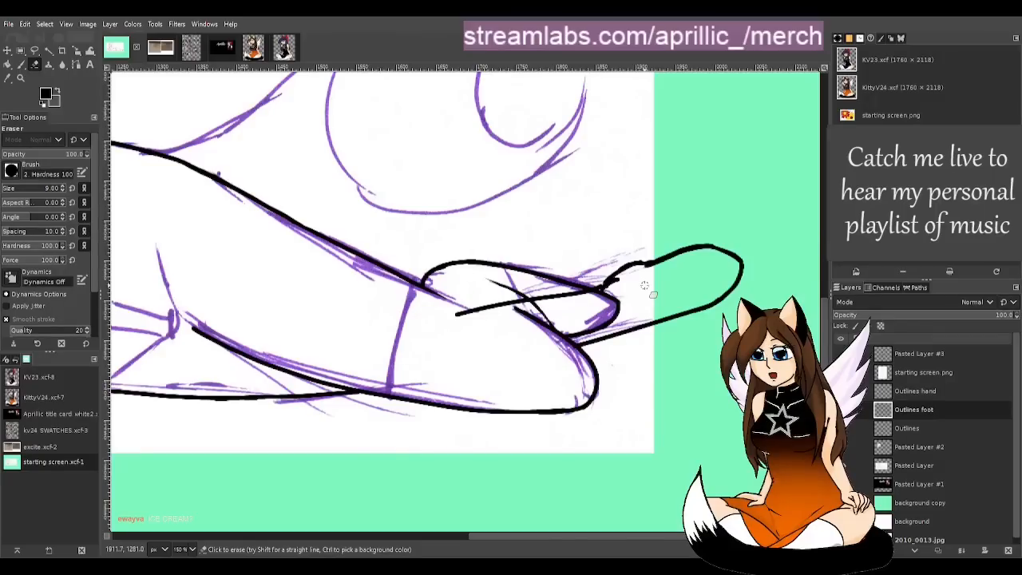
pyautogui.press('p')
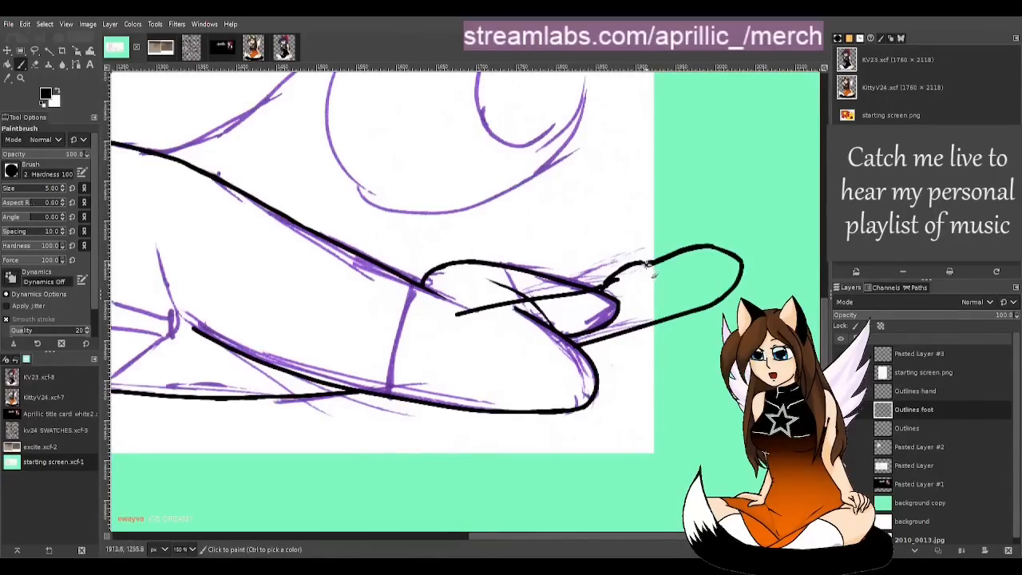
pyautogui.moveTo(648, 264); pyautogui.dragTo(632, 265)
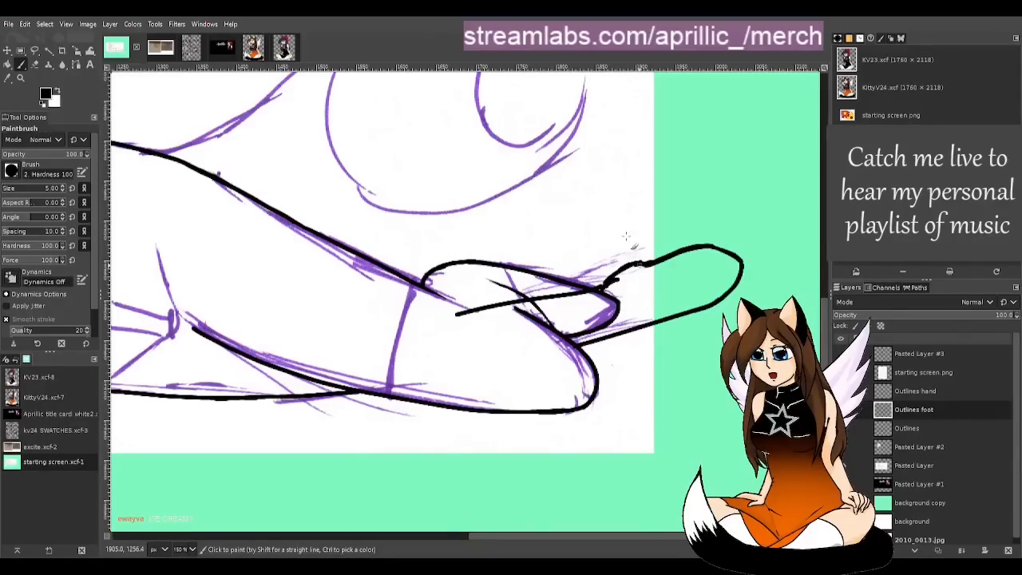
# Step: Rotate the Outlines foot layer by 10.93° about a pivot at the foot crossing, X 1824, Y 1358.5
pyautogui.press('m')
pyautogui.scroll(-2, 630, 291)
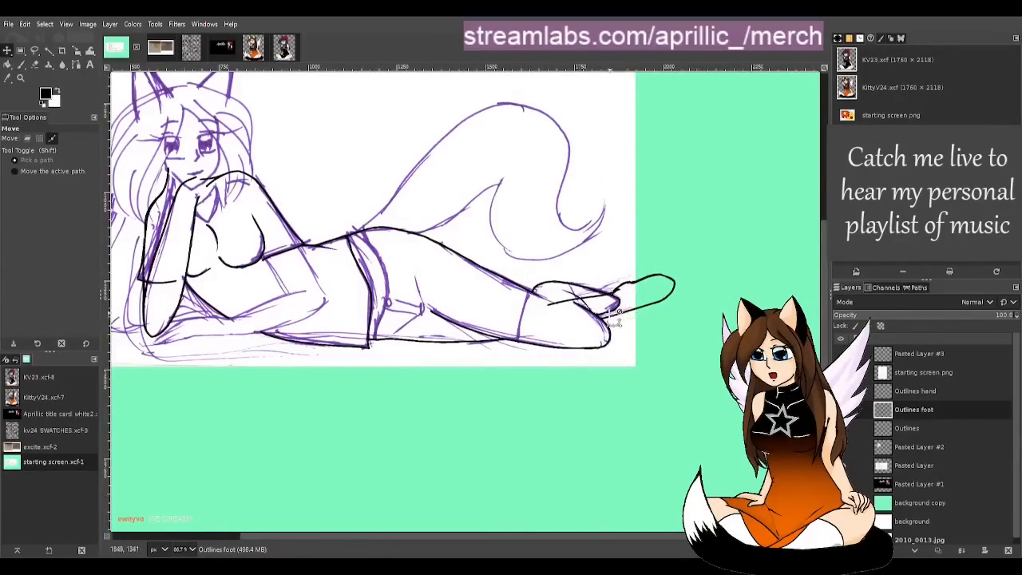
pyautogui.scroll(-1, 615, 316)
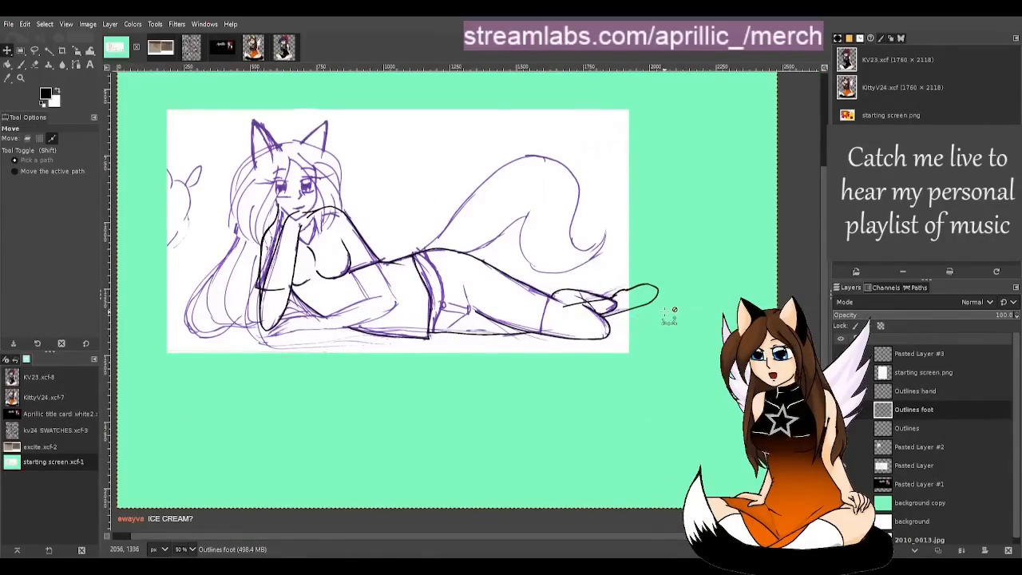
pyautogui.scroll(1, 667, 313)
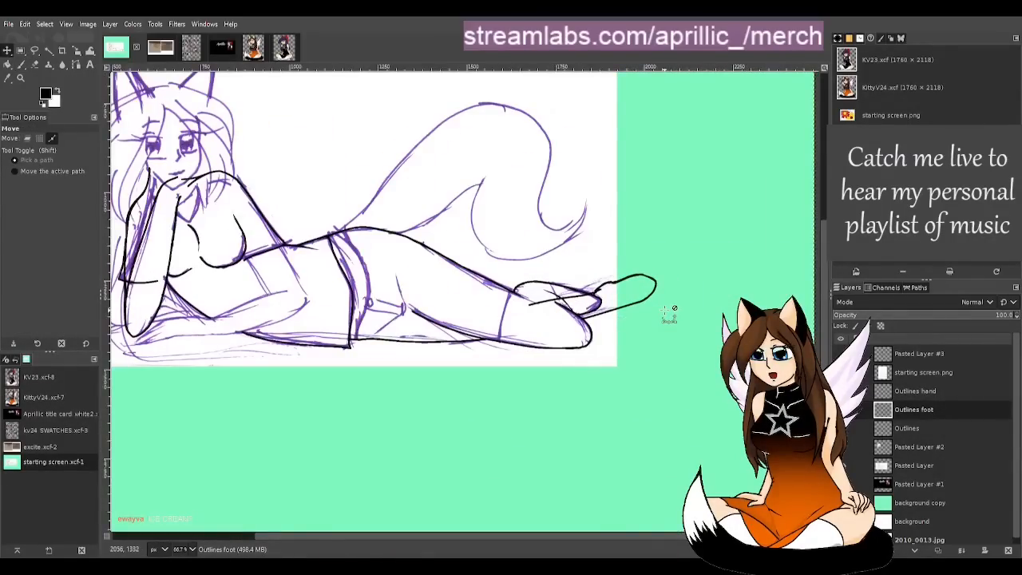
pyautogui.click(76, 50)
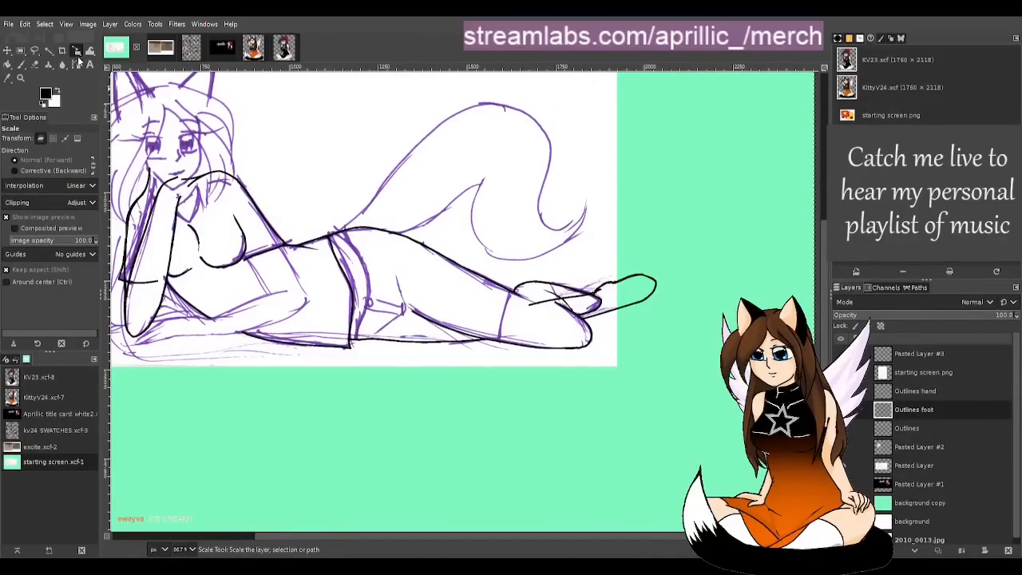
pyautogui.hotkey('shift', 'r')
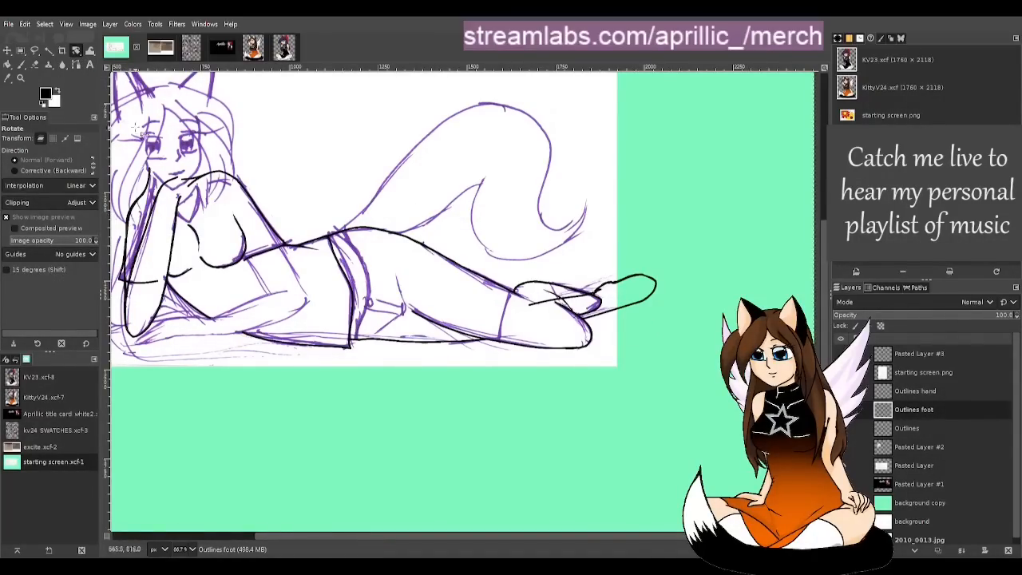
pyautogui.click(645, 289)
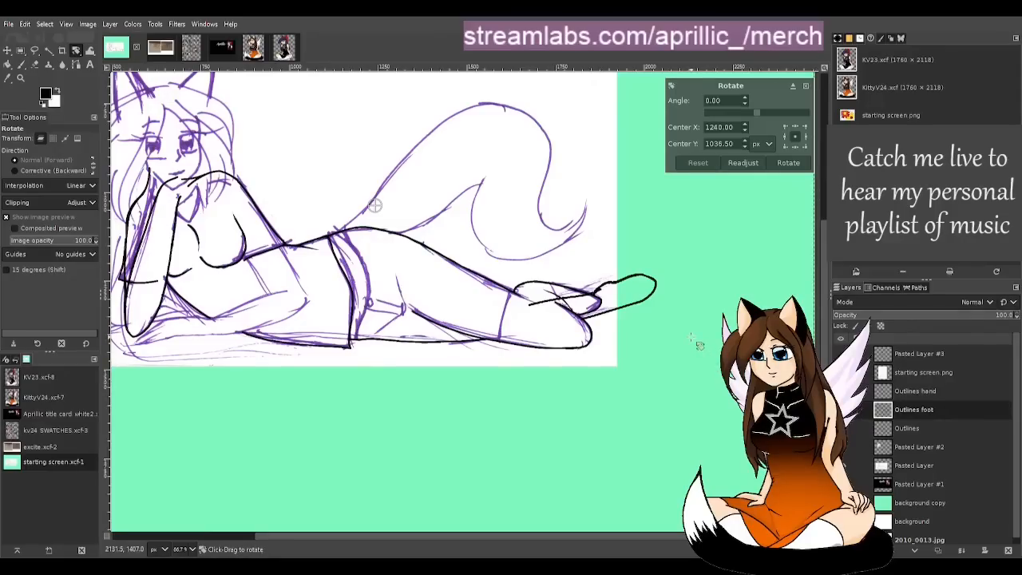
pyautogui.scroll(1, 687, 338)
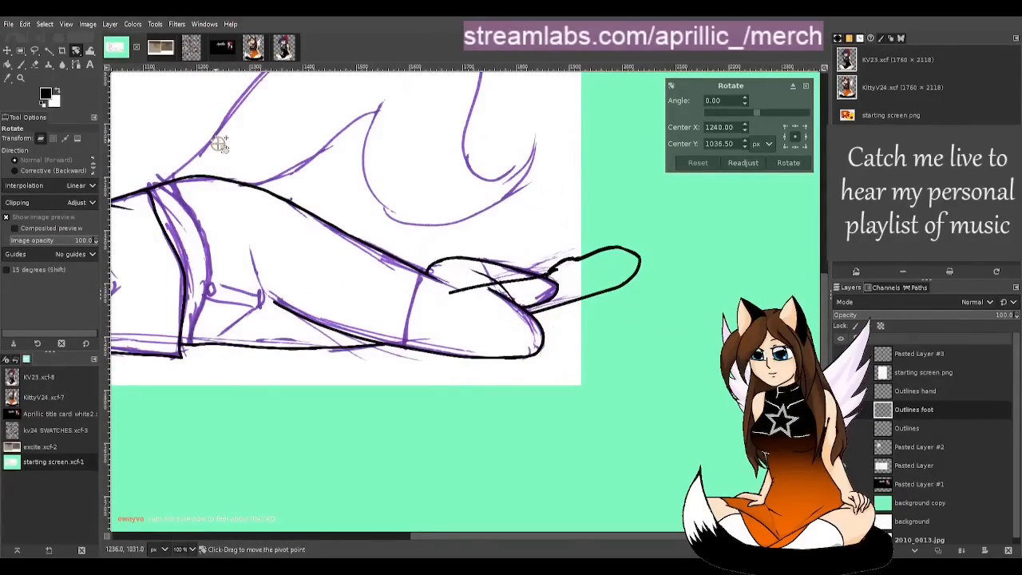
pyautogui.moveTo(220, 144)
pyautogui.mouseDown()
pyautogui.moveTo(684, 302)
pyautogui.moveTo(583, 286)
pyautogui.moveTo(528, 314)
pyautogui.mouseUp()
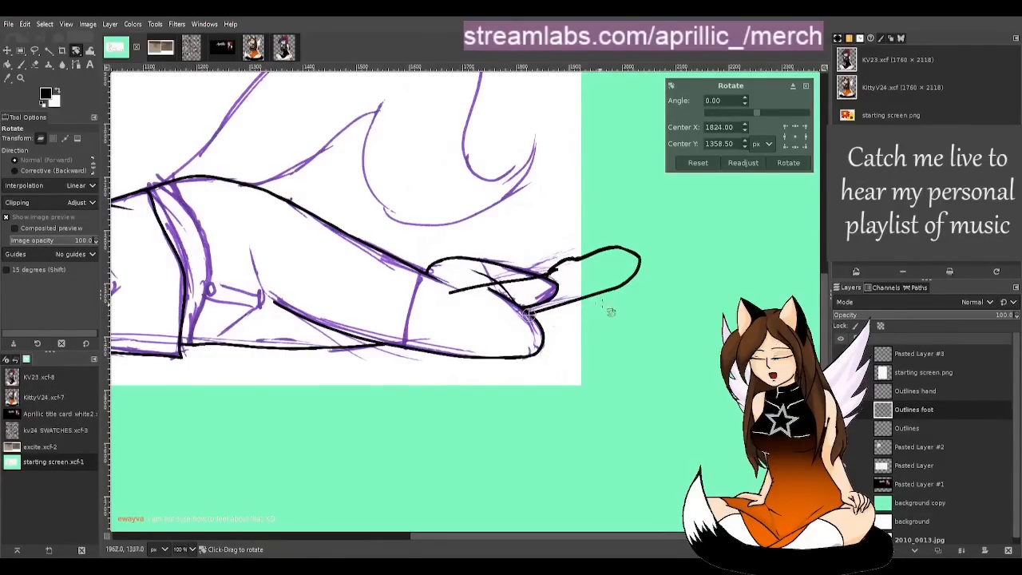
pyautogui.moveTo(648, 266); pyautogui.dragTo(645, 293)
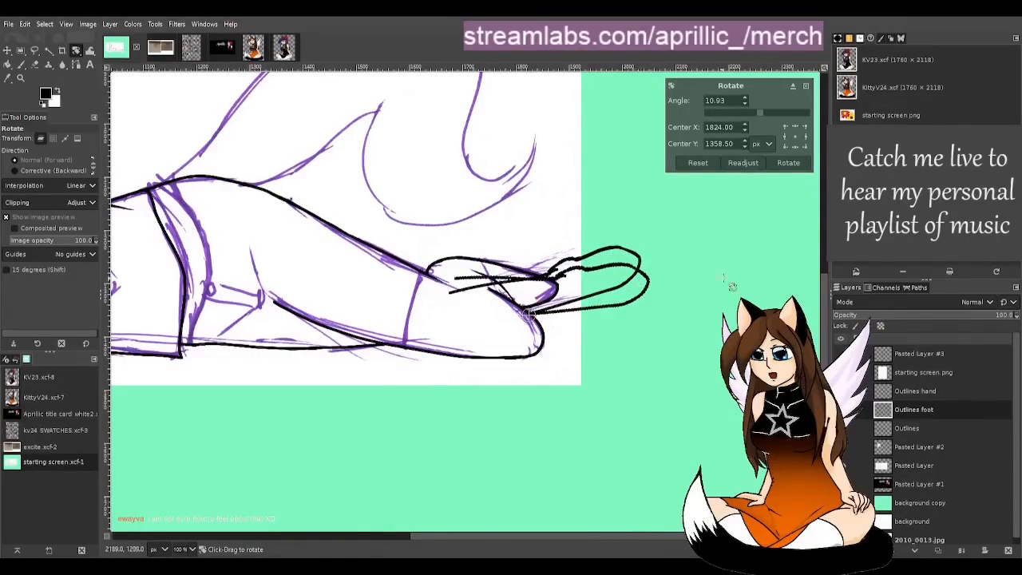
pyautogui.click(789, 164)
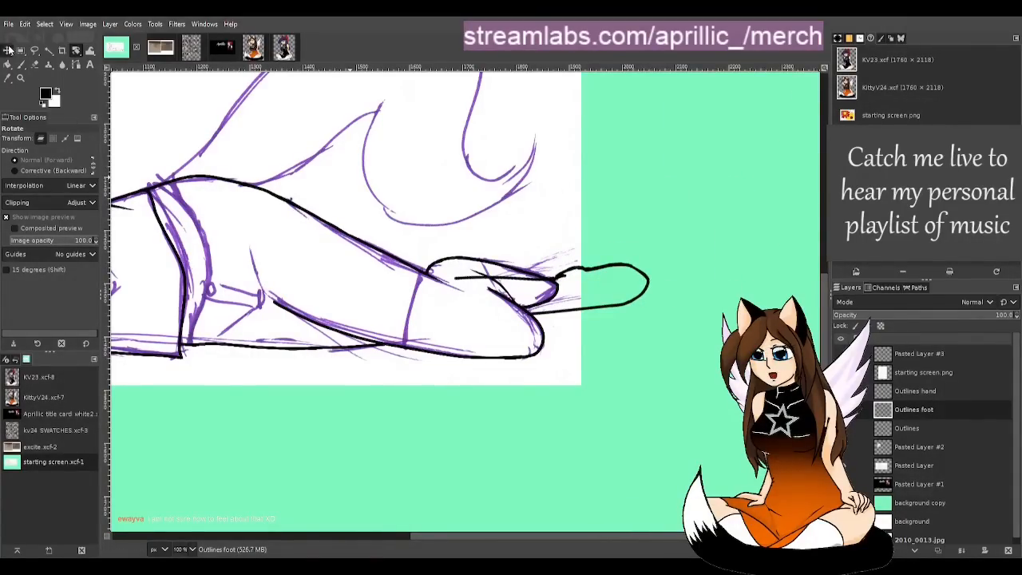
# Step: Move the rotated foot outline down and to the left so it sits lower and closer behind the near foot
pyautogui.click(7, 50)
pyautogui.moveTo(597, 278); pyautogui.dragTo(587, 298)
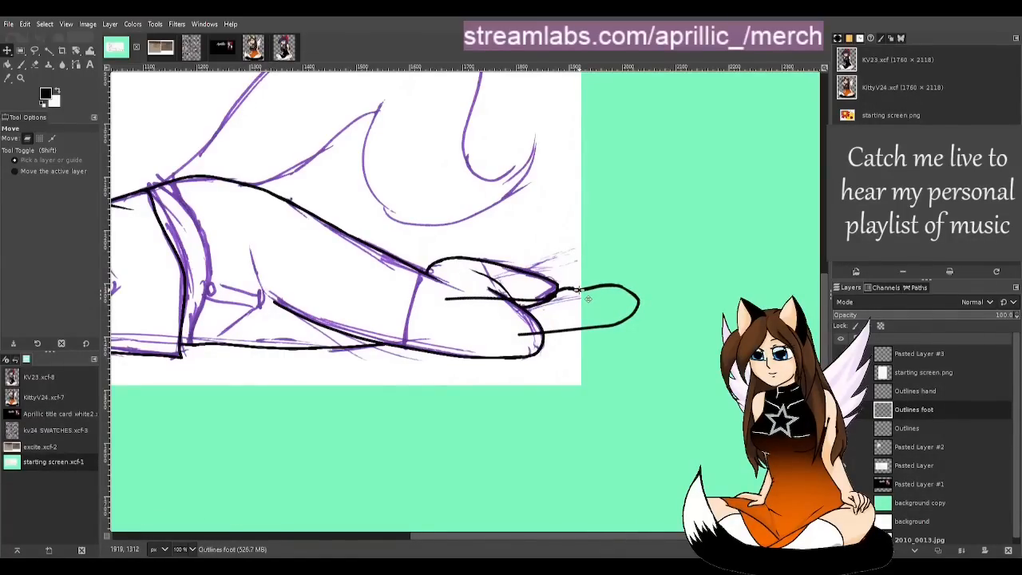
pyautogui.scroll(-2, 420, 342)
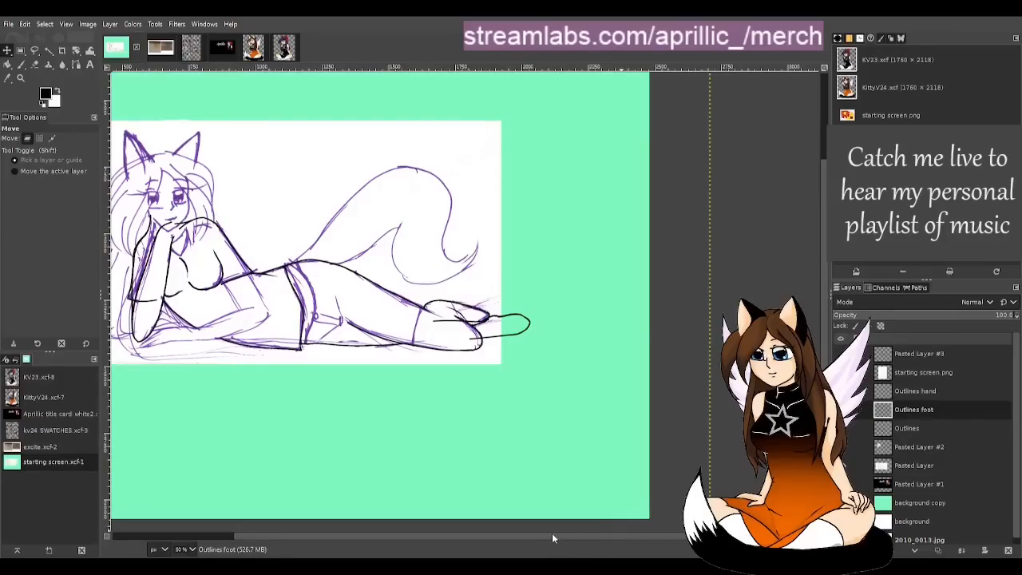
pyautogui.moveTo(552, 533); pyautogui.dragTo(479, 528)
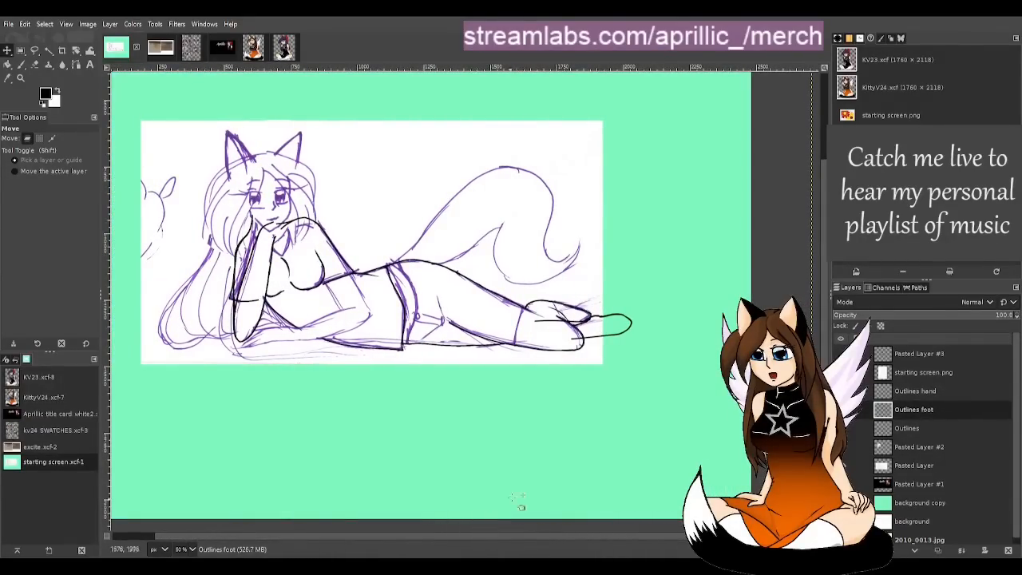
pyautogui.scroll(2, 612, 324)
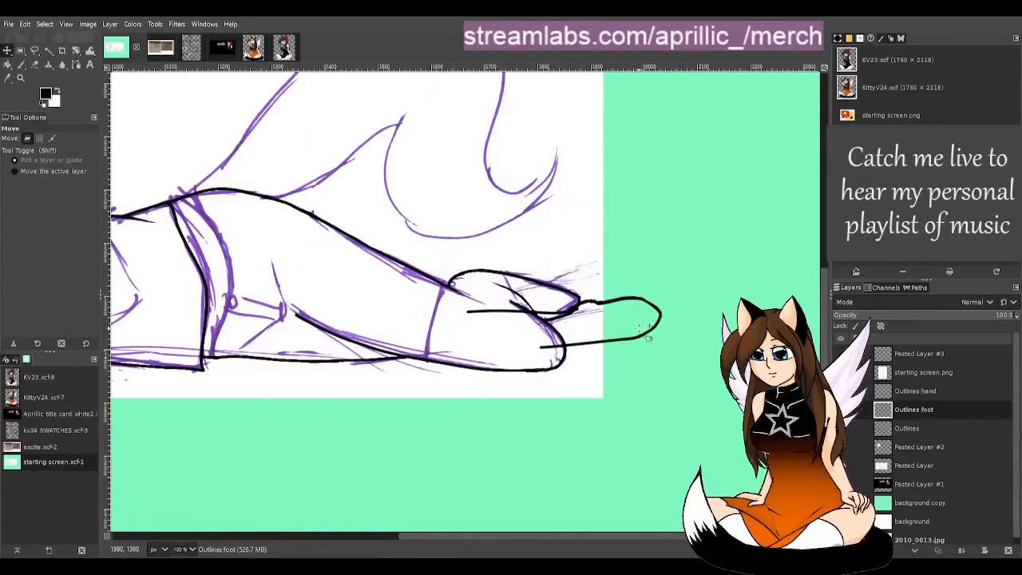
pyautogui.moveTo(609, 312); pyautogui.dragTo(584, 318)
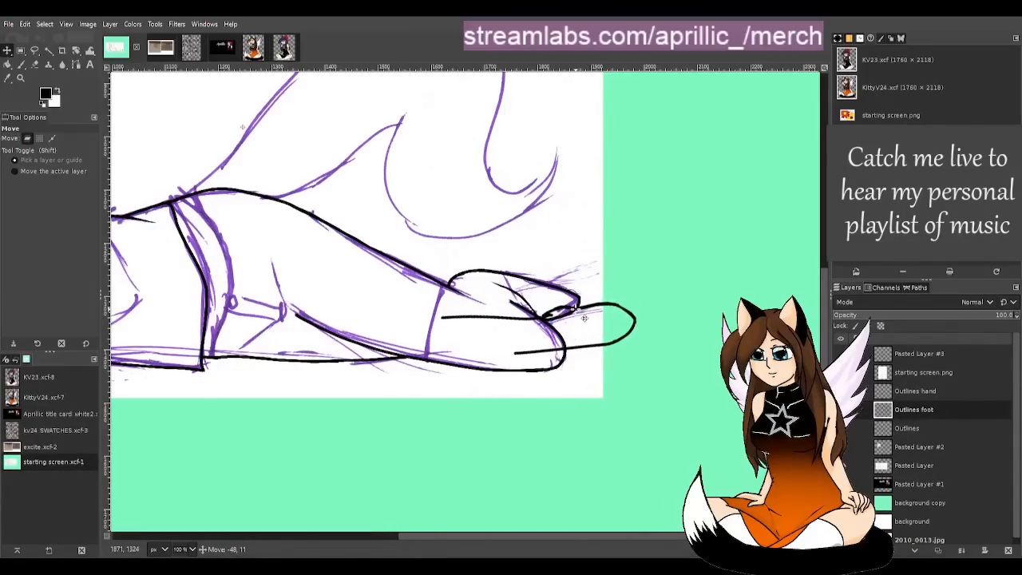
pyautogui.scroll(-2, 558, 372)
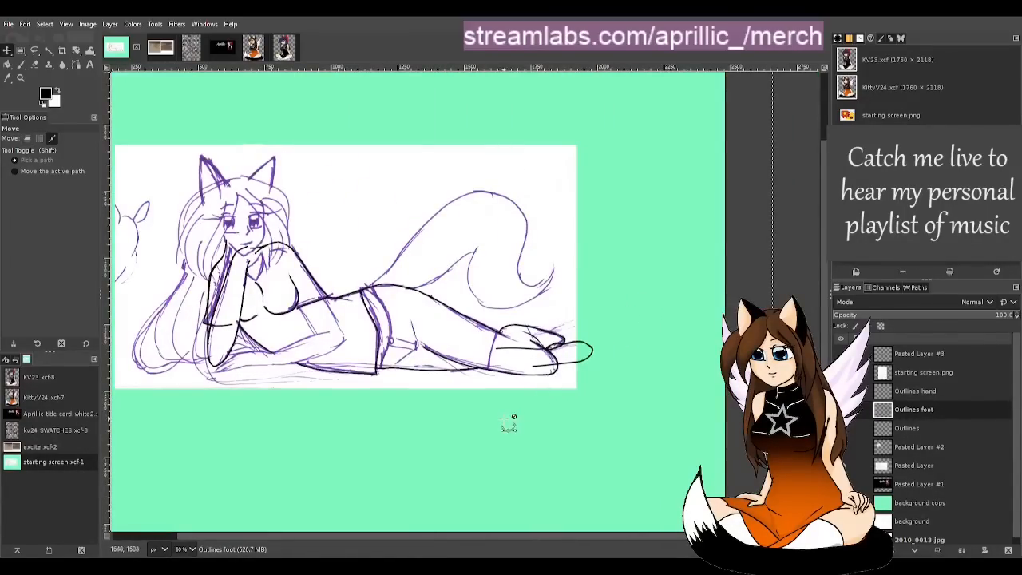
pyautogui.scroll(2, 567, 360)
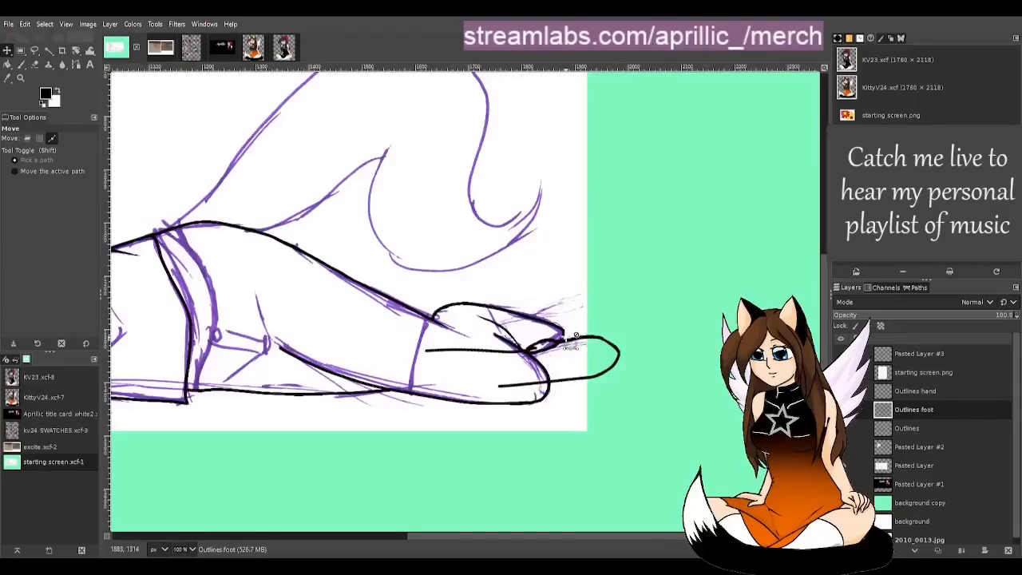
# Step: Nudge the far foot outline slightly up so its upper line meets the pointed toe tip
pyautogui.scroll(1, 615, 328)
pyautogui.moveTo(578, 339); pyautogui.dragTo(571, 339)
pyautogui.moveTo(563, 329); pyautogui.dragTo(571, 330)
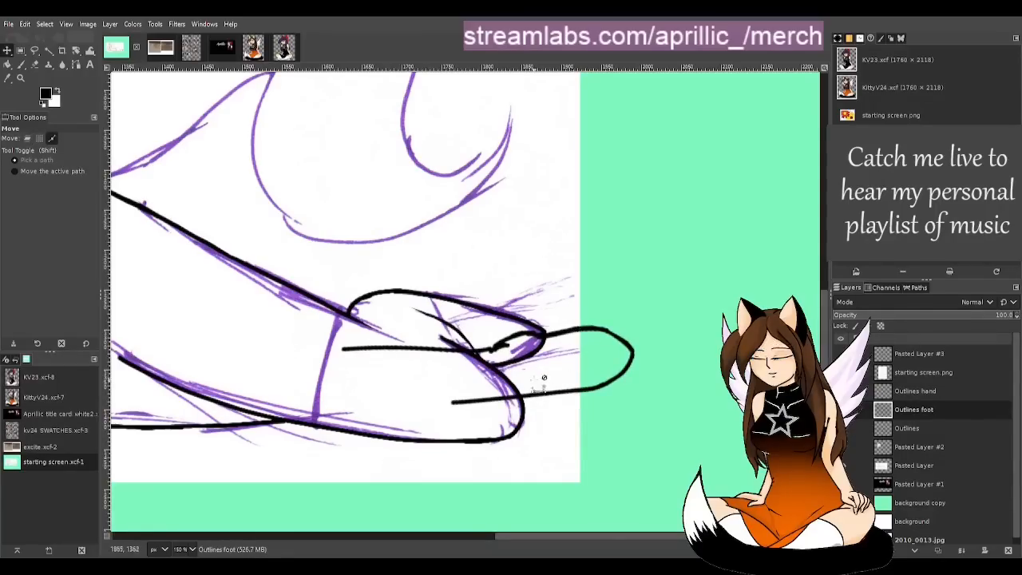
# Step: Erase the far foot's upper and lower lines where they run inside the near foot, using the size 23 Eraser
pyautogui.scroll(-4, 571, 329)
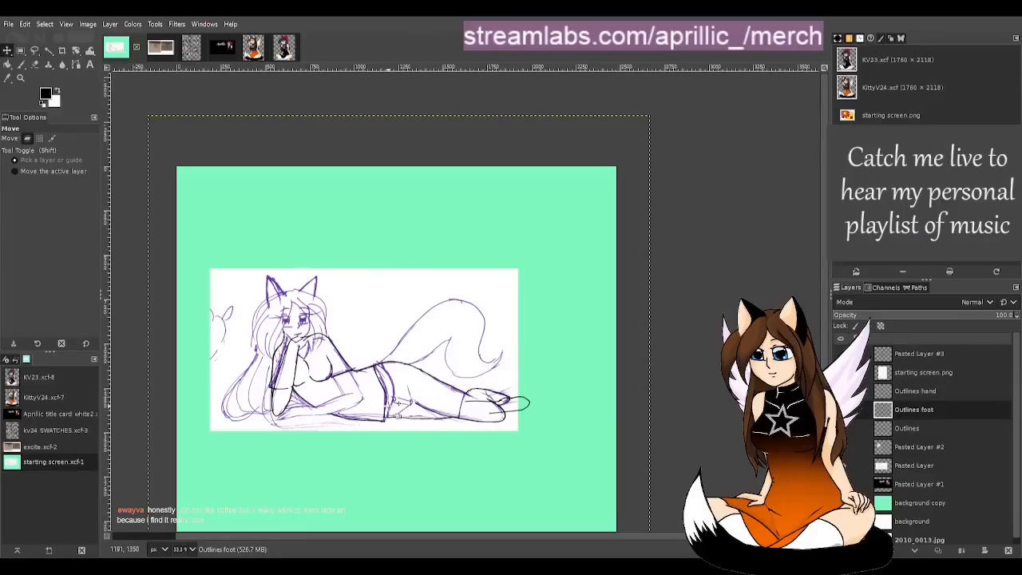
pyautogui.press('ctrl')
pyautogui.scroll(1, 399, 405)
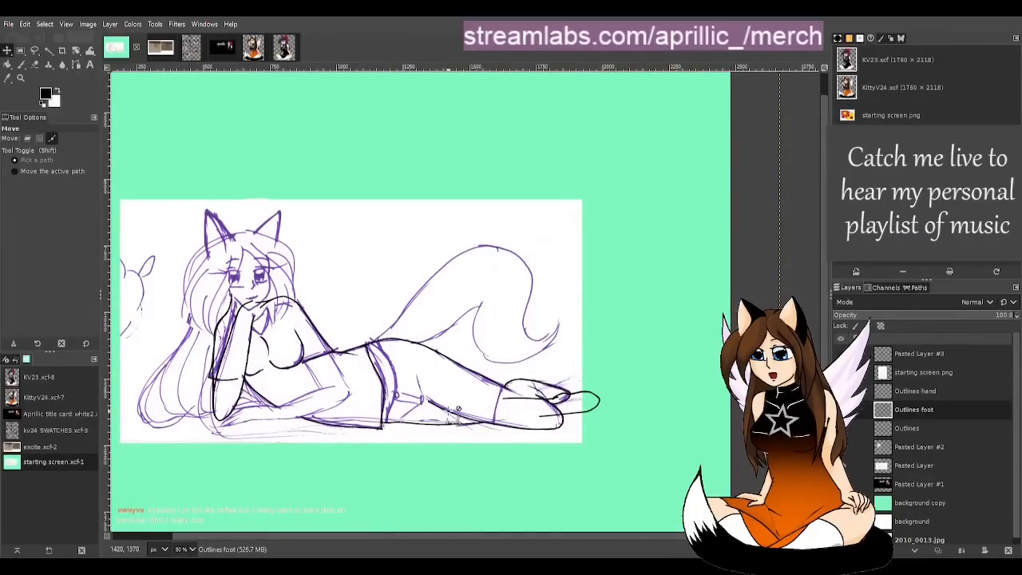
pyautogui.scroll(1, 452, 415)
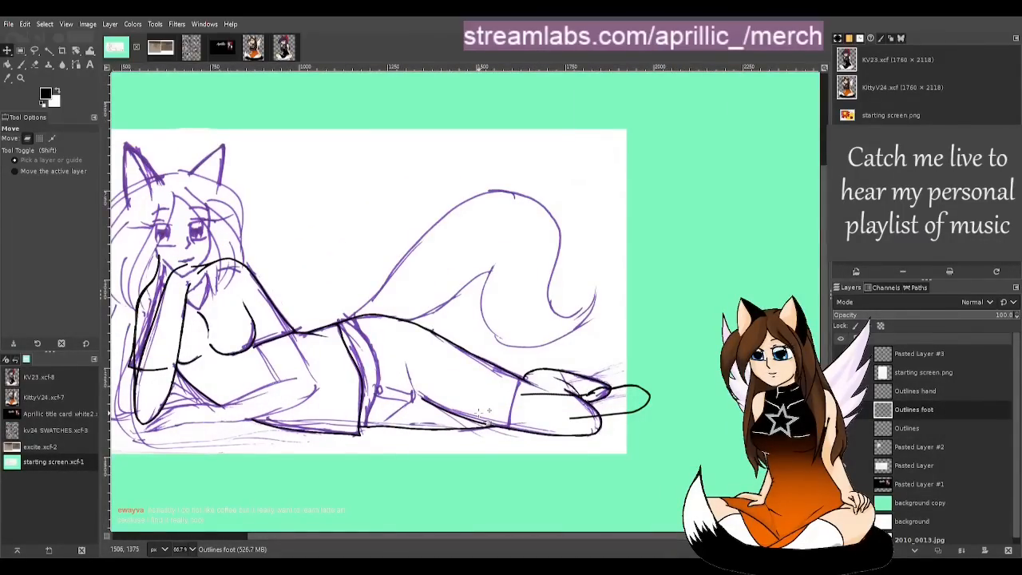
pyautogui.hotkey('shift', 'e')
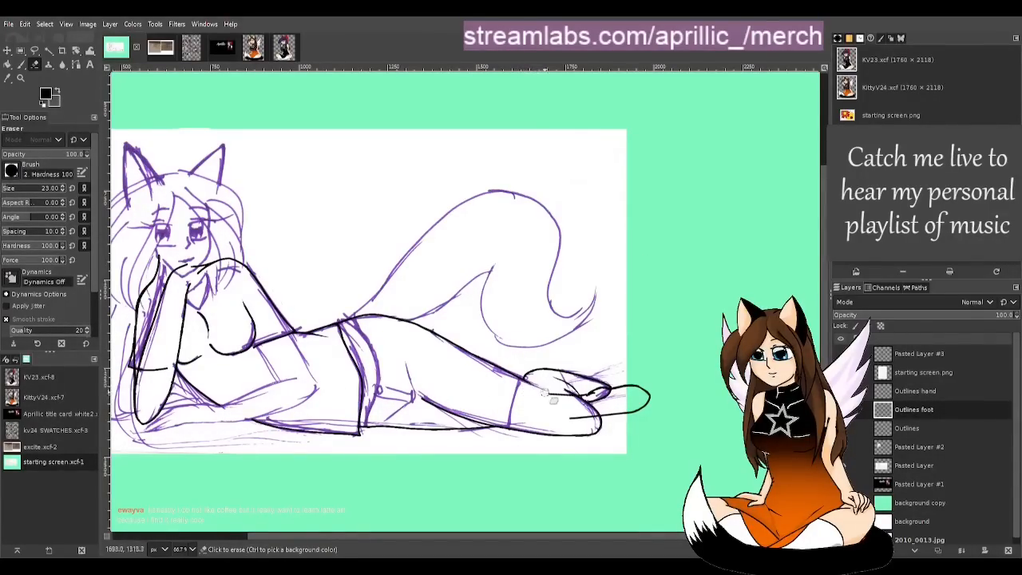
pyautogui.moveTo(546, 392); pyautogui.dragTo(594, 416)
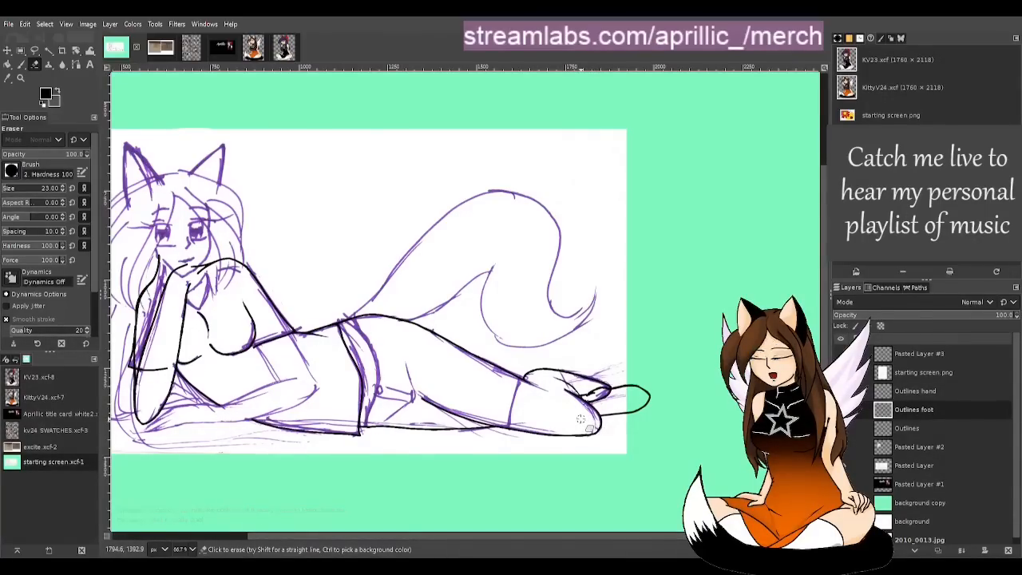
# Step: Erase the leftover piece of the far foot's upper line inside the pointed toe shape
pyautogui.press('m')
pyautogui.scroll(1, 621, 455)
pyautogui.scroll(2, 674, 469)
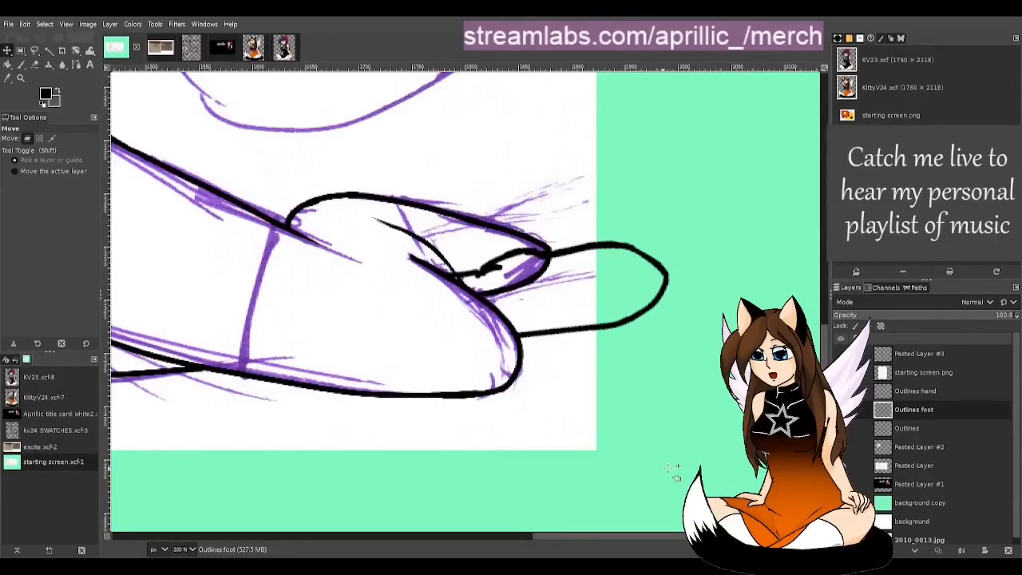
pyautogui.hotkey('shift', 'e')
pyautogui.moveTo(512, 246)
pyautogui.mouseDown()
pyautogui.moveTo(470, 244)
pyautogui.moveTo(498, 267)
pyautogui.moveTo(437, 277)
pyautogui.moveTo(513, 264)
pyautogui.mouseUp()
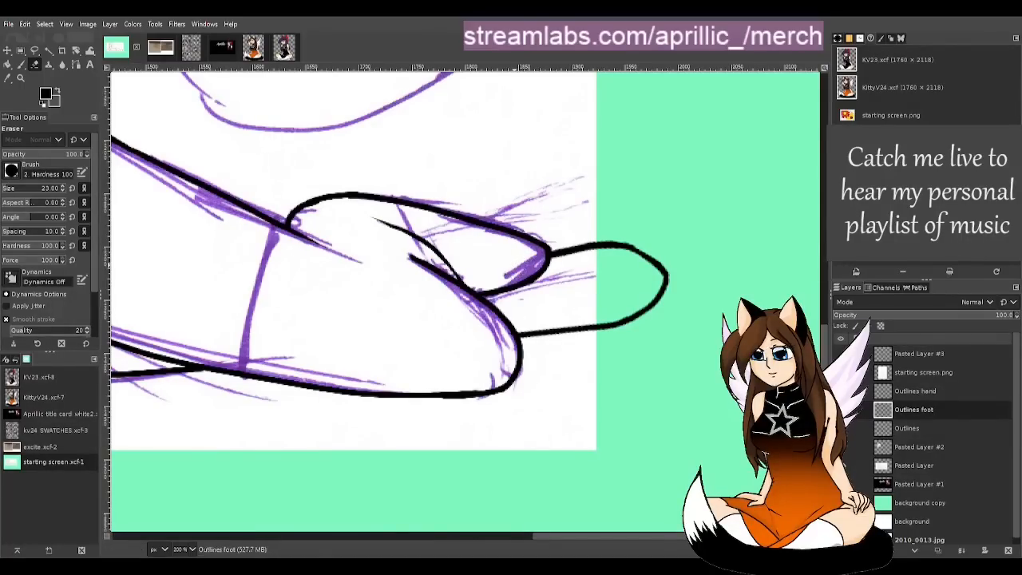
# Step: Free-select the far foot's lower line, rotate it by -3.01° about X 1988.17, Y 1329.83, and anchor it to the Outlines foot layer
pyautogui.press('m')
pyautogui.scroll(-3, 393, 431)
pyautogui.scroll(-1, 393, 431)
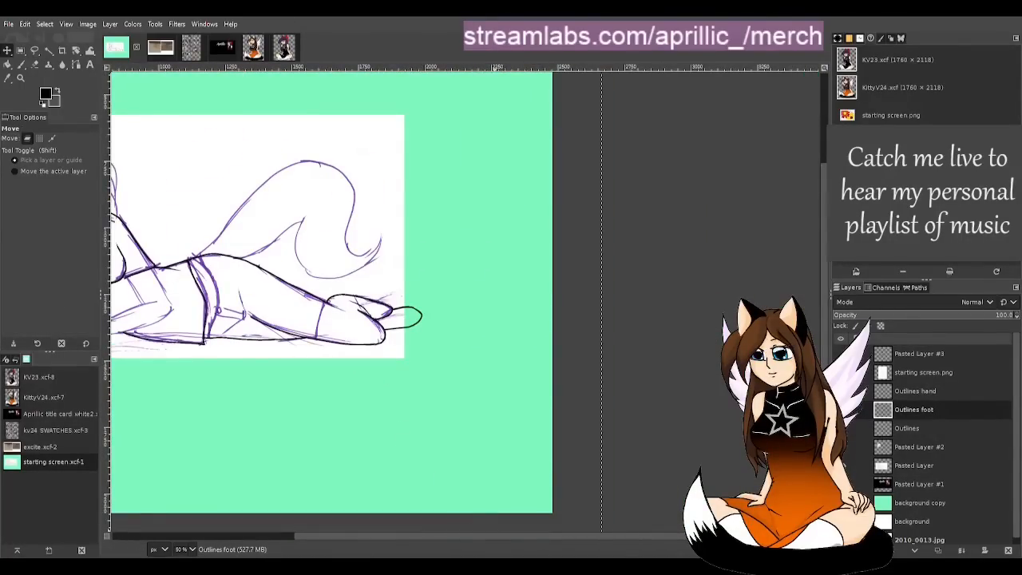
pyautogui.moveTo(594, 532)
pyautogui.mouseDown()
pyautogui.moveTo(559, 537)
pyautogui.moveTo(452, 512)
pyautogui.mouseUp()
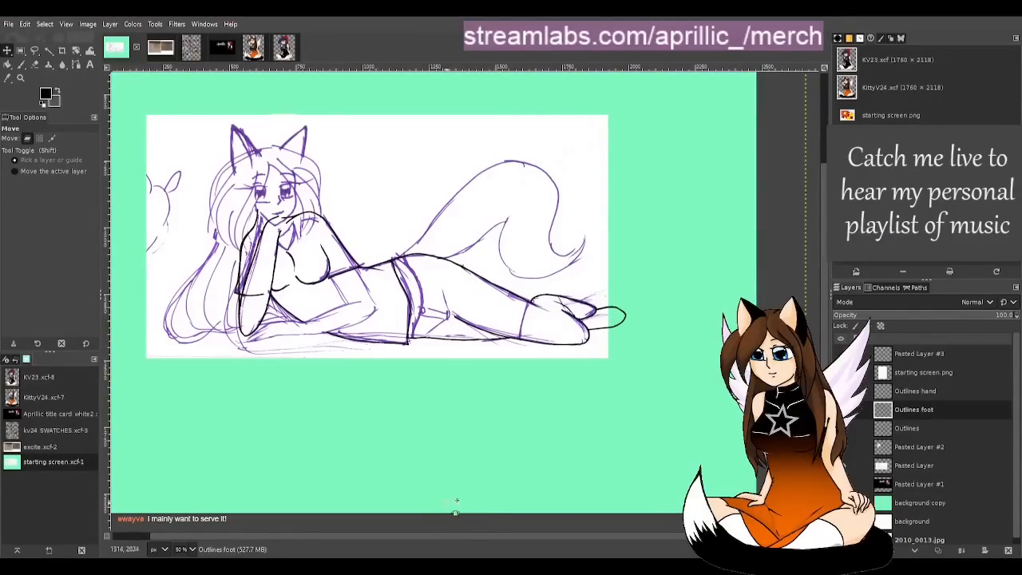
pyautogui.press('ctrl')
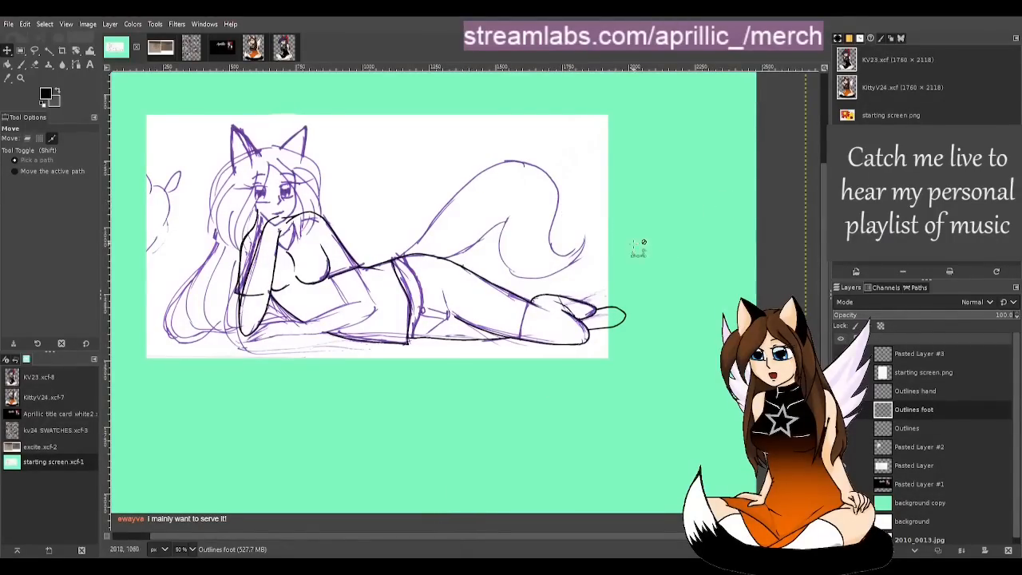
pyautogui.scroll(2, 628, 321)
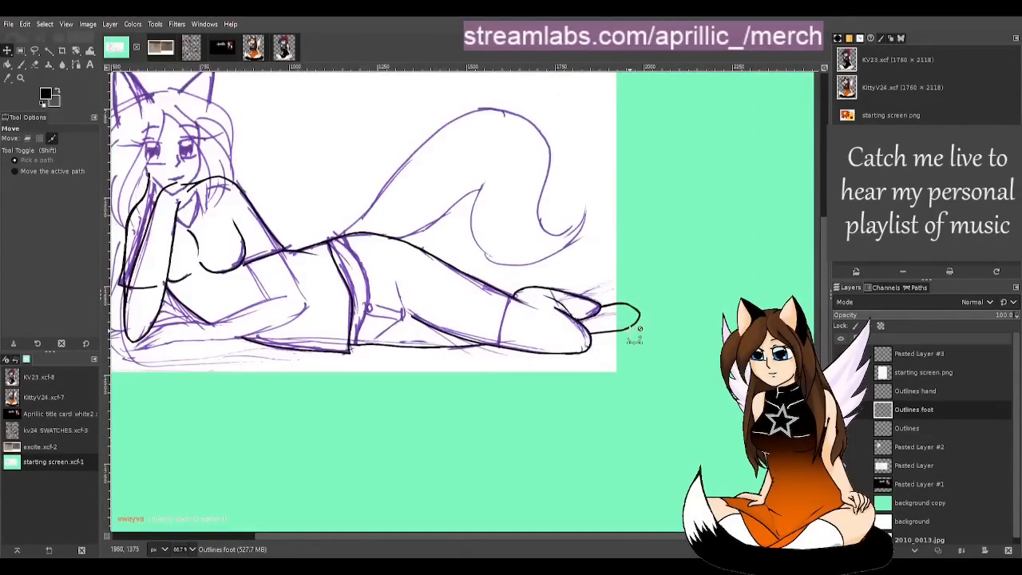
pyautogui.scroll(1, 537, 351)
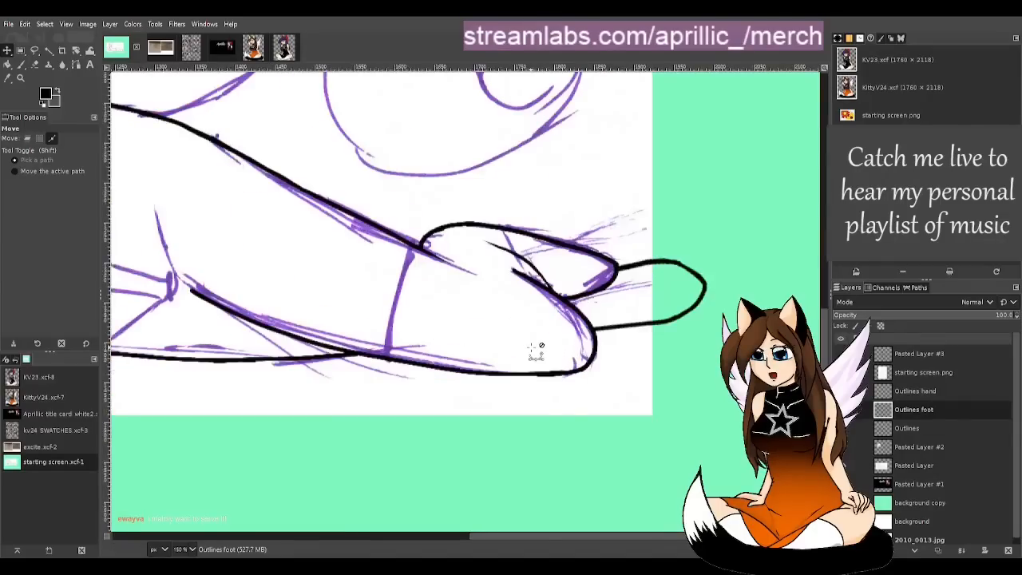
pyautogui.press('f')
pyautogui.click(707, 285)
pyautogui.moveTo(596, 302)
pyautogui.mouseDown()
pyautogui.moveTo(584, 367)
pyautogui.moveTo(721, 339)
pyautogui.moveTo(709, 288)
pyautogui.mouseUp()
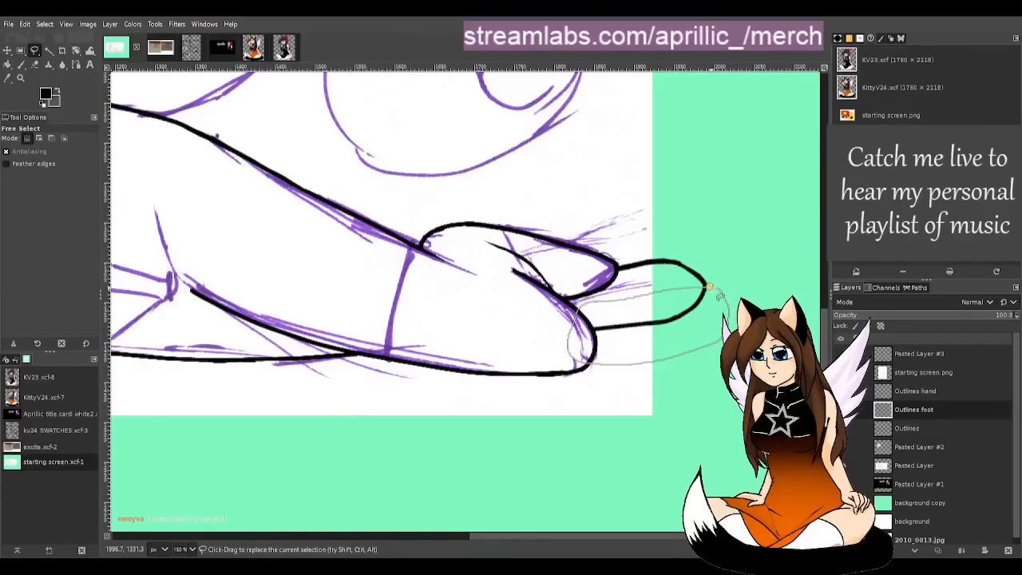
pyautogui.press('Return')
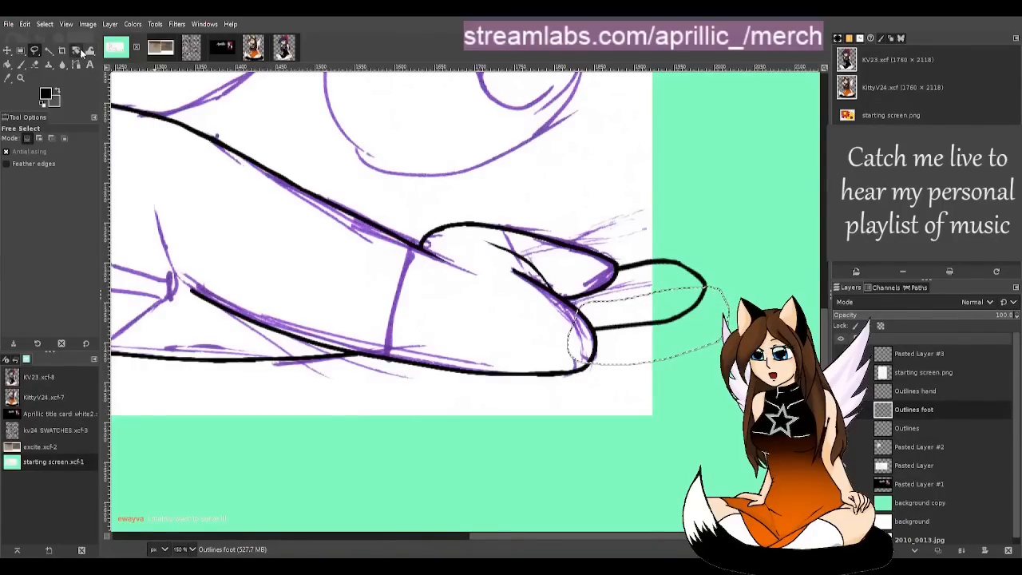
pyautogui.click(75, 50)
pyautogui.click(636, 321)
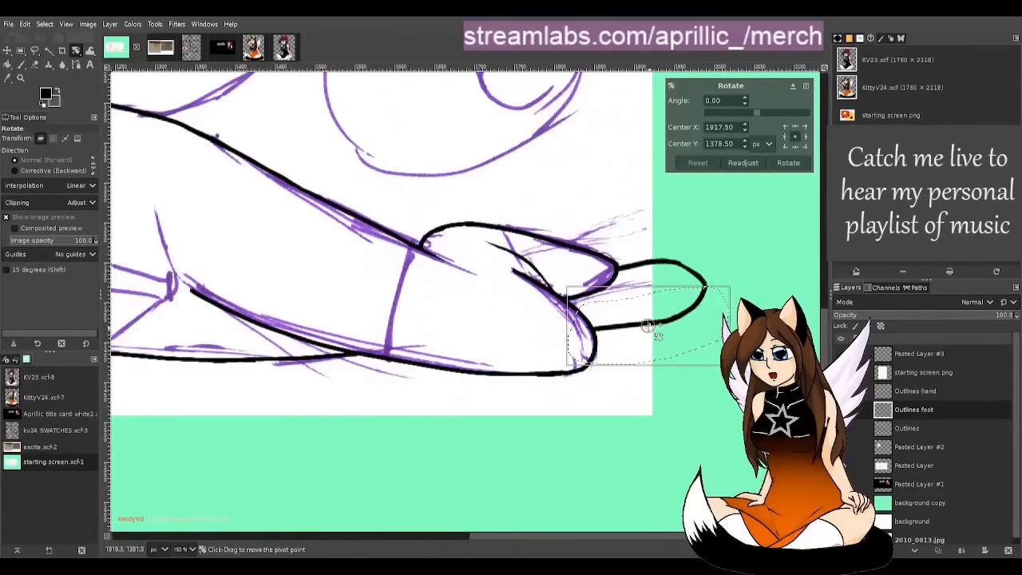
pyautogui.moveTo(651, 326); pyautogui.dragTo(702, 286)
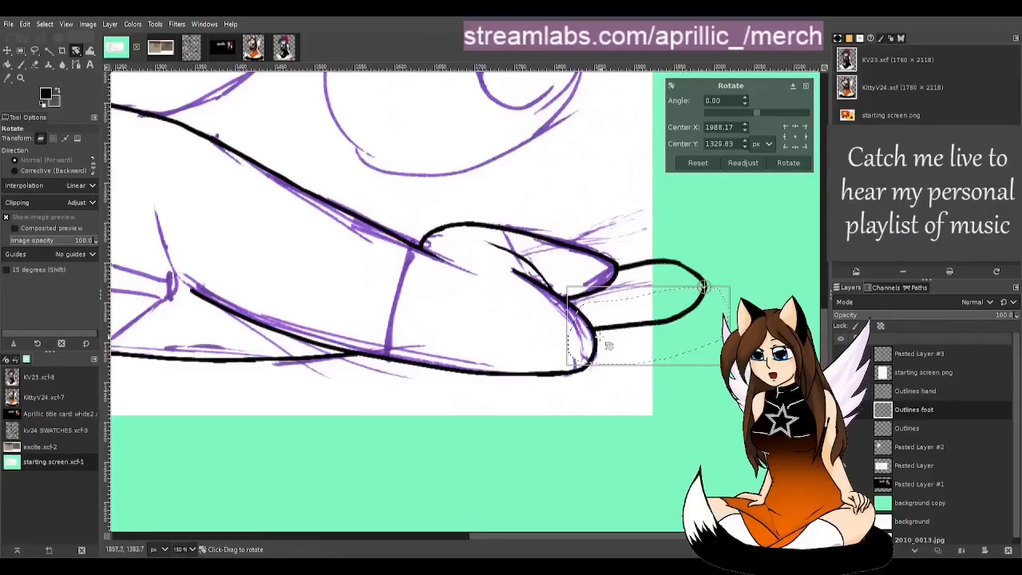
pyautogui.moveTo(608, 345); pyautogui.dragTo(603, 347)
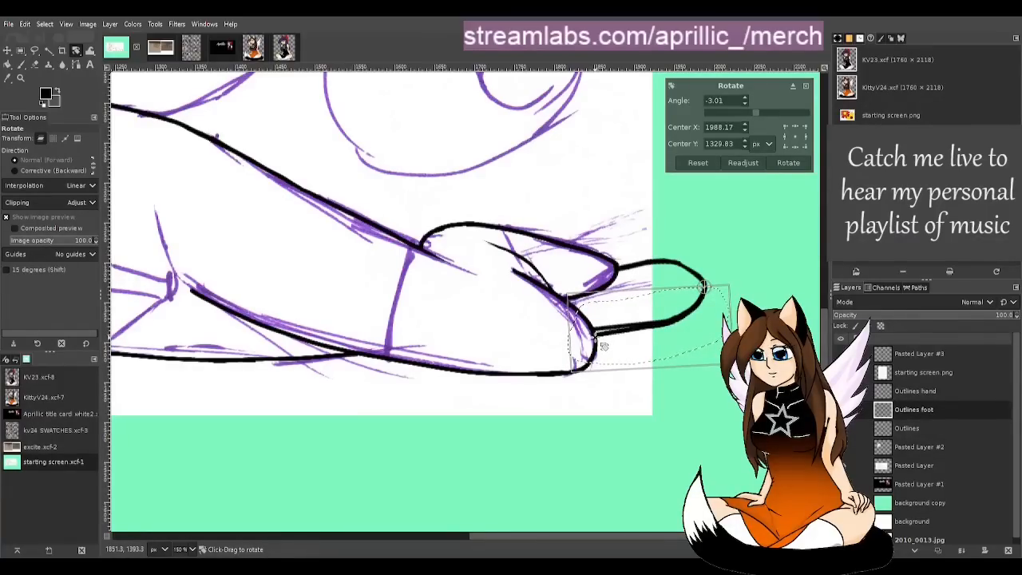
pyautogui.click(788, 162)
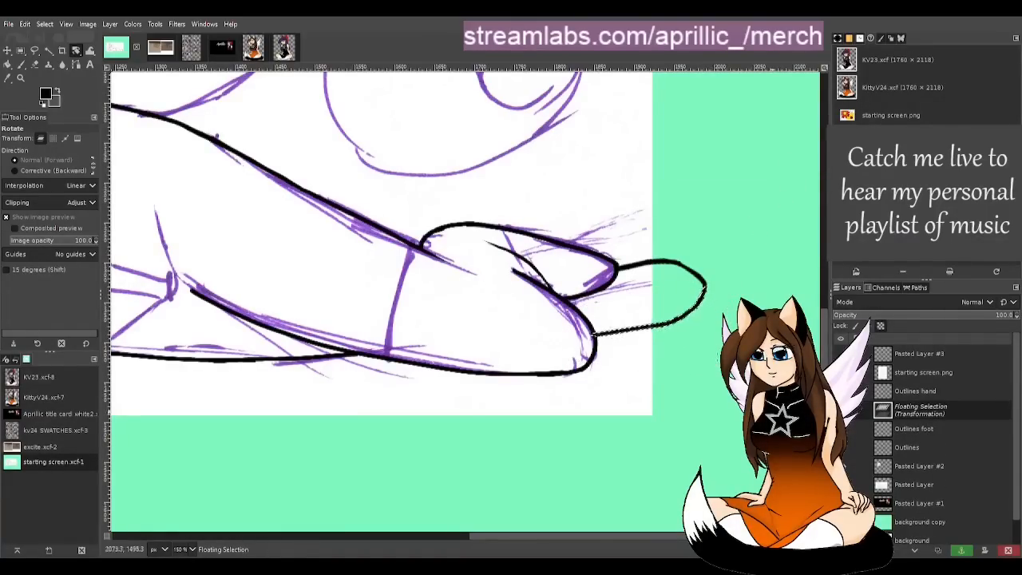
pyautogui.click(961, 550)
# Step: Try moving the far foot outline about 30 px left and 19 px down, and undo the move
pyautogui.scroll(-1, 346, 295)
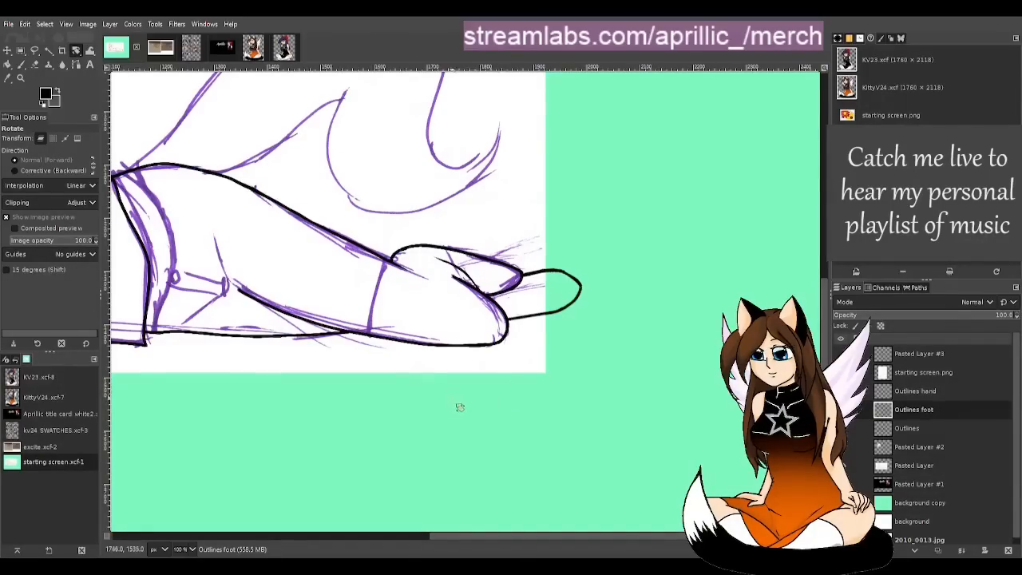
pyautogui.scroll(-1, 458, 407)
pyautogui.moveTo(543, 537); pyautogui.dragTo(427, 534)
pyautogui.scroll(-1, 447, 484)
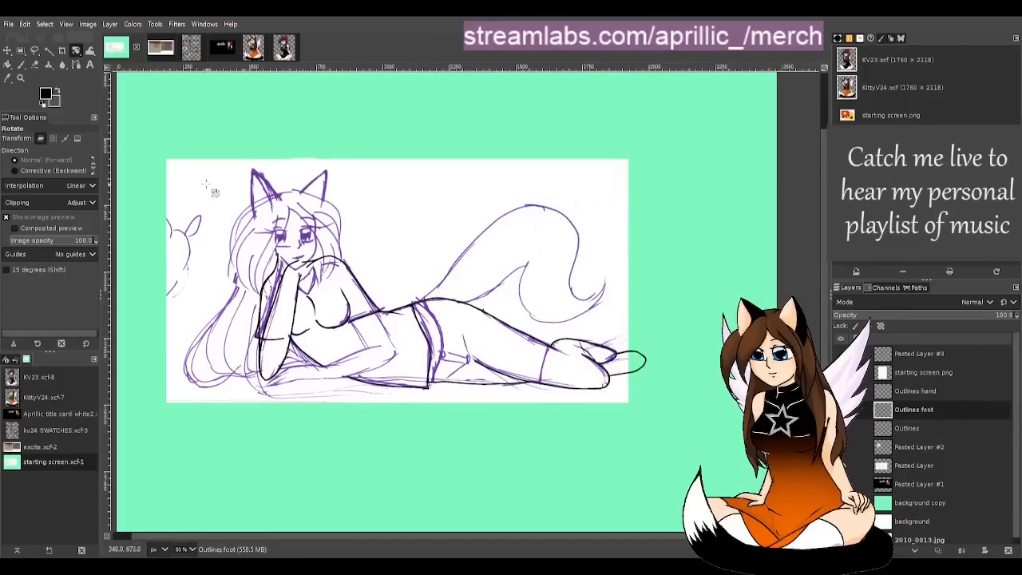
pyautogui.click(8, 49)
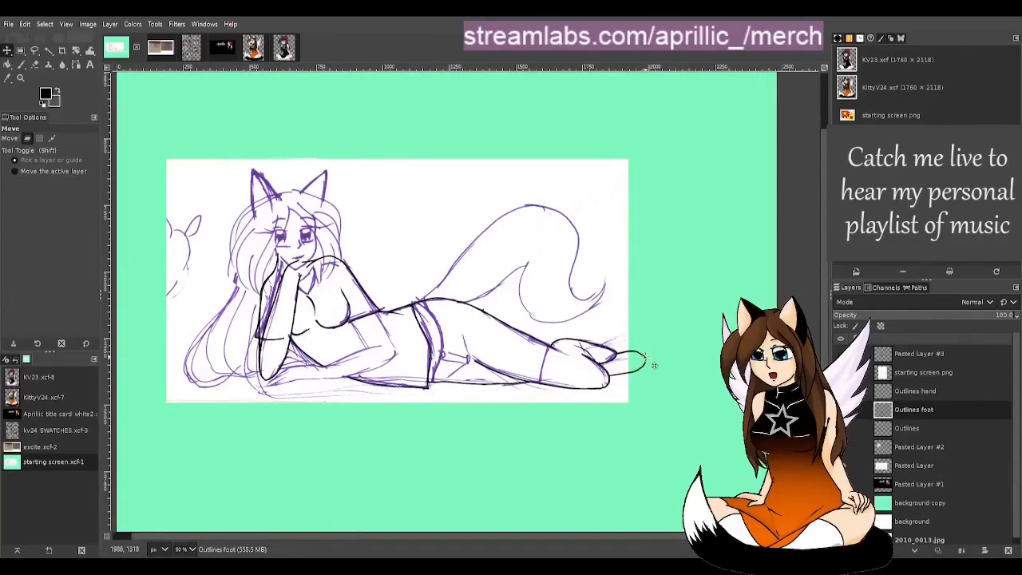
pyautogui.scroll(3, 659, 391)
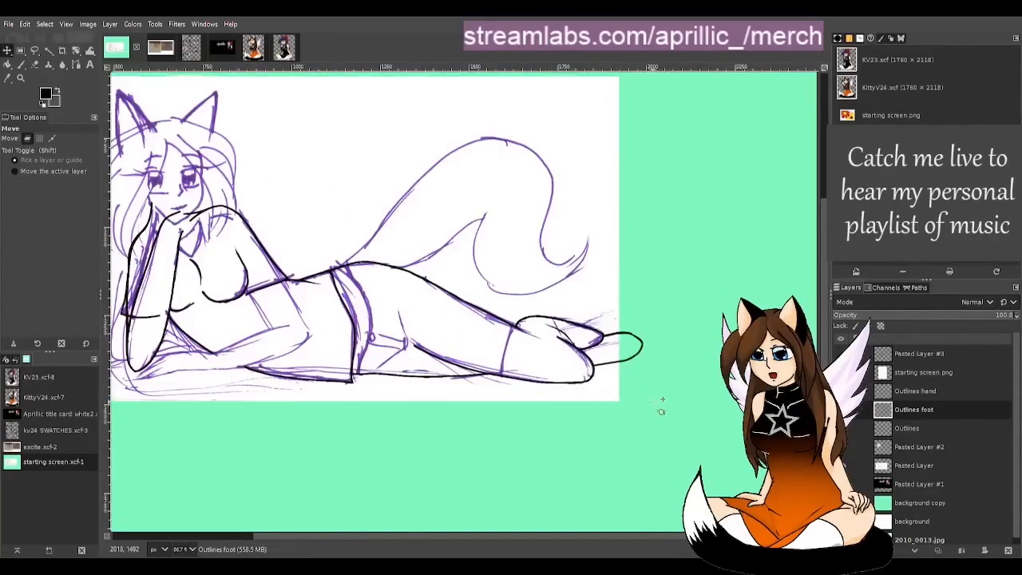
pyautogui.moveTo(620, 262); pyautogui.dragTo(587, 262)
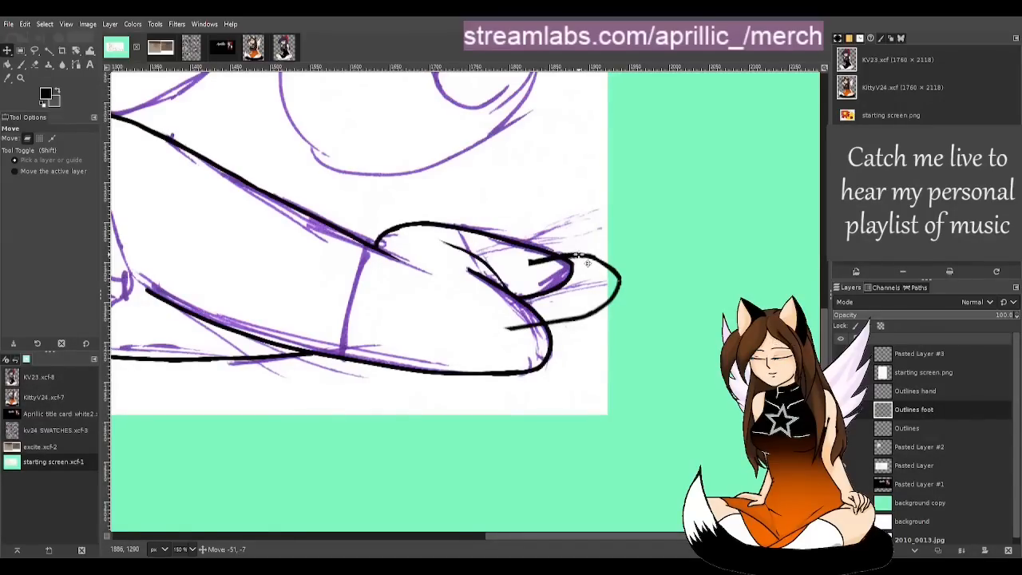
pyautogui.moveTo(587, 263)
pyautogui.mouseDown()
pyautogui.moveTo(605, 284)
pyautogui.moveTo(595, 276)
pyautogui.mouseUp()
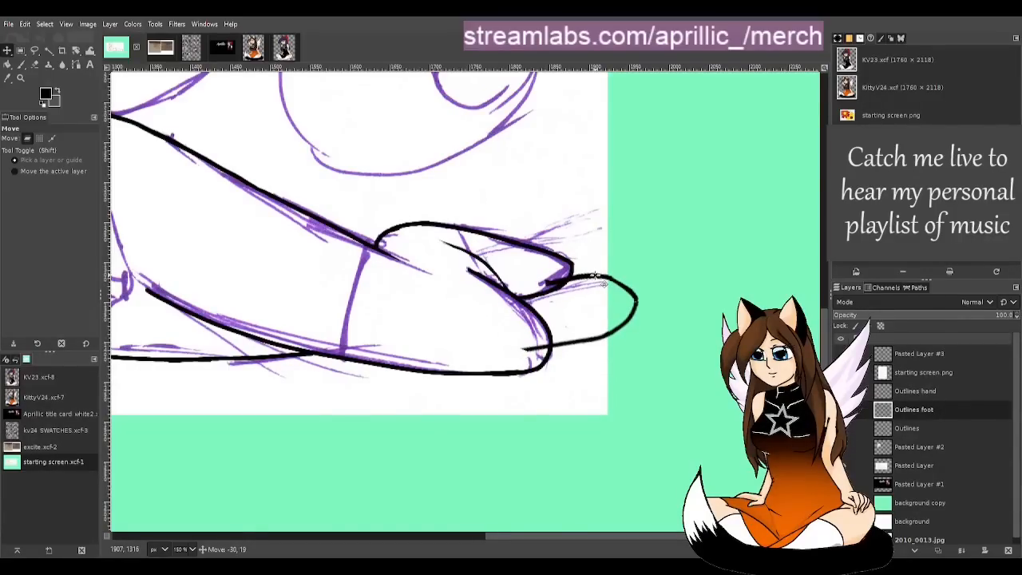
pyautogui.keyDown('ctrl'); pyautogui.scroll(-4, 699, 392); pyautogui.keyUp('ctrl')
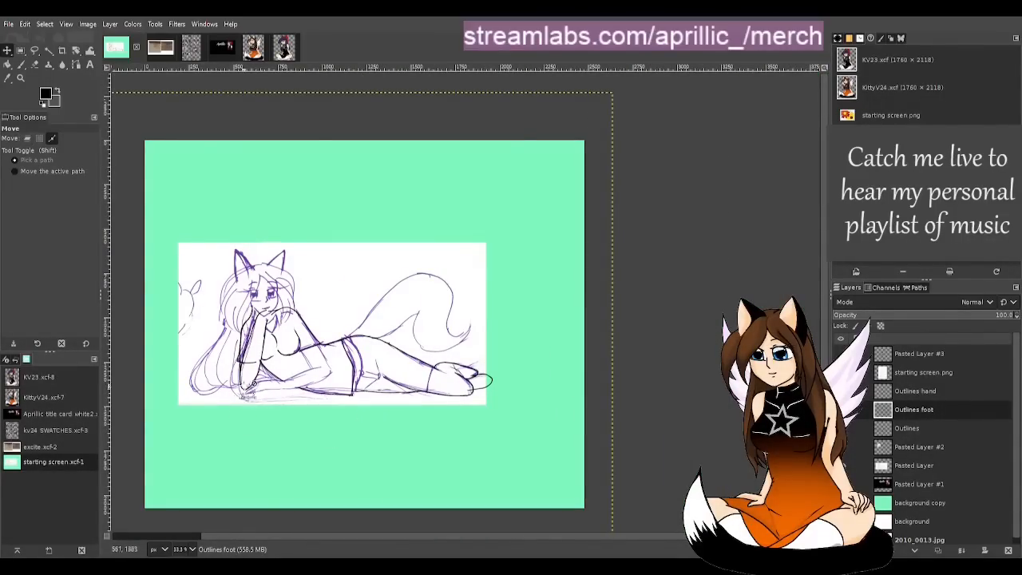
pyautogui.keyDown('ctrl'); pyautogui.scroll(1, 251, 373); pyautogui.keyUp('ctrl')
pyautogui.hotkey('ctrl', 'z')
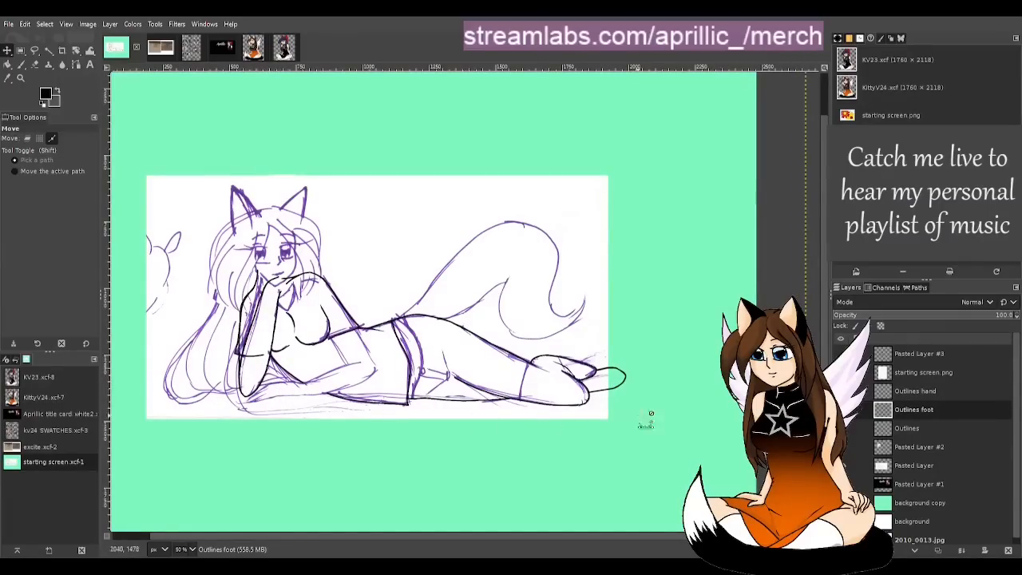
# Step: Nudge the far foot outline slightly up and to the left, closer behind the near foot
pyautogui.click(635, 383)
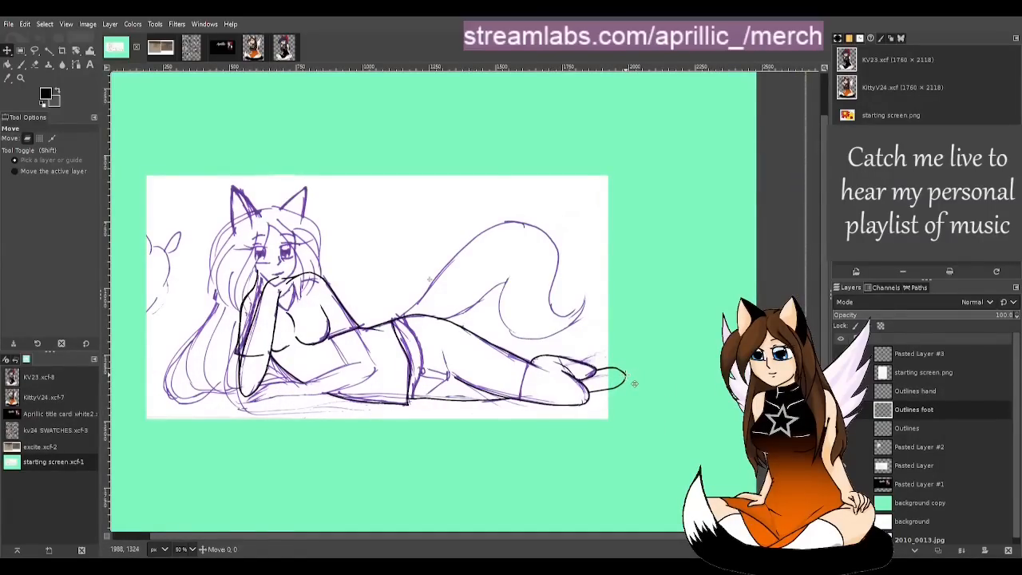
pyautogui.moveTo(635, 384); pyautogui.dragTo(633, 380)
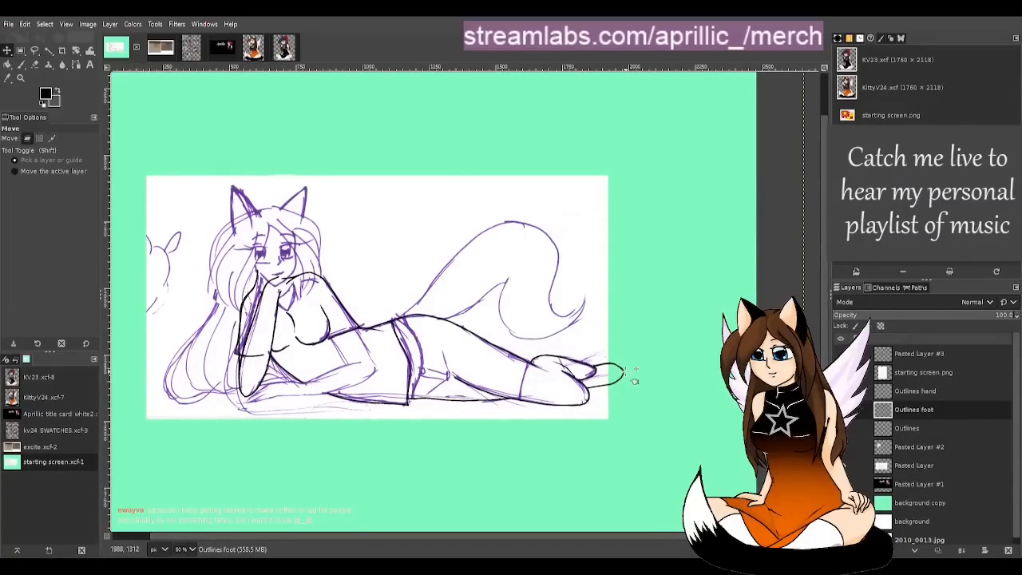
pyautogui.moveTo(633, 380); pyautogui.dragTo(630, 381)
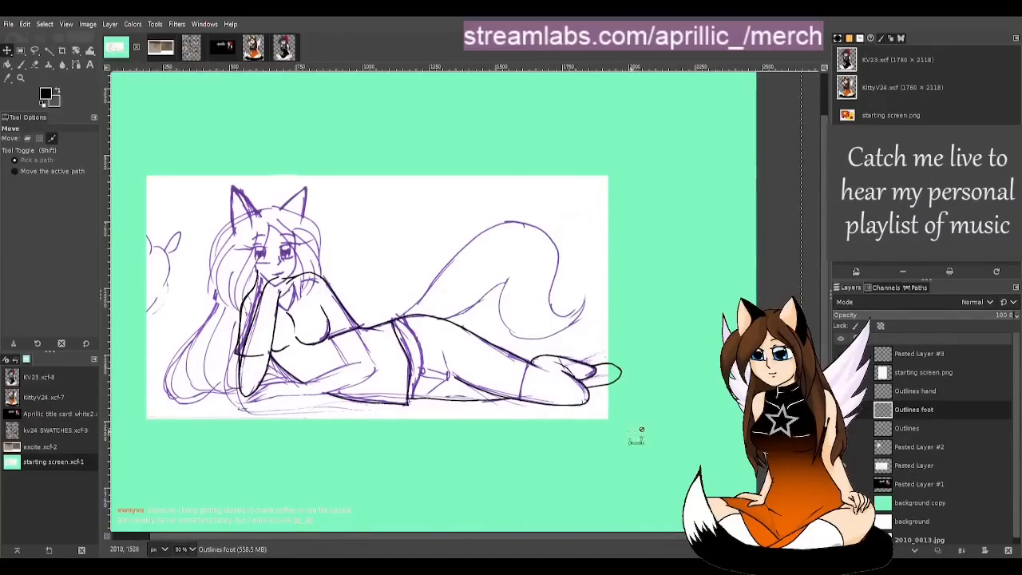
# Step: Examine the far foot's position against the whole figure and up close where it meets the near foot
pyautogui.scroll(-2, 632, 485)
pyautogui.scroll(1, 736, 501)
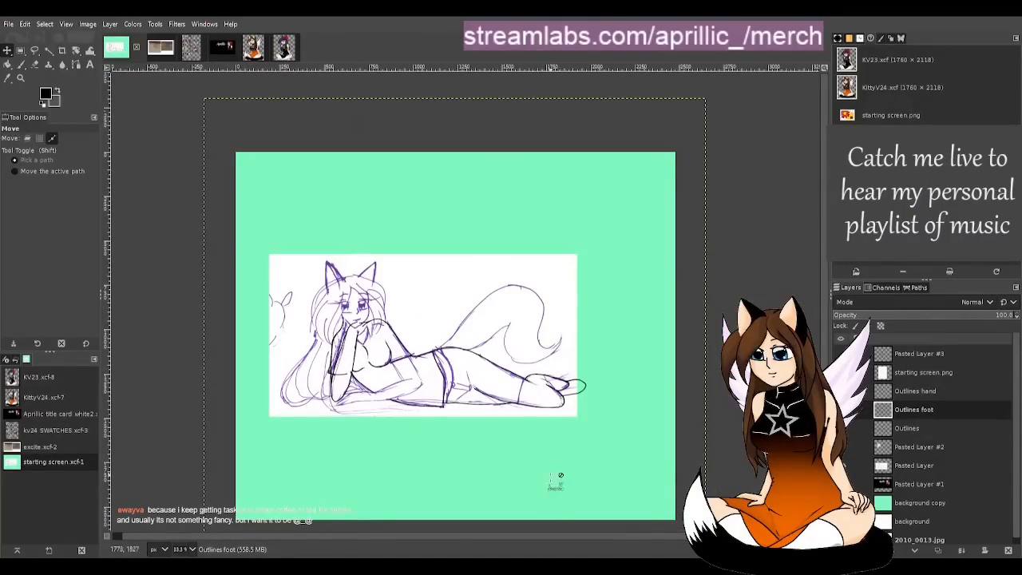
pyautogui.scroll(2, 551, 483)
pyautogui.scroll(-1, 449, 409)
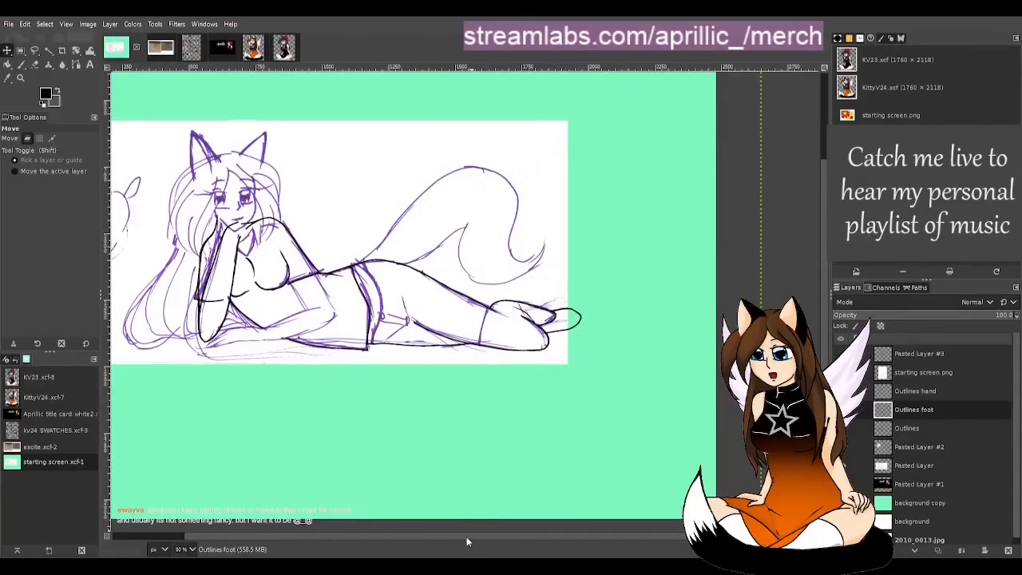
pyautogui.moveTo(467, 536); pyautogui.dragTo(403, 531)
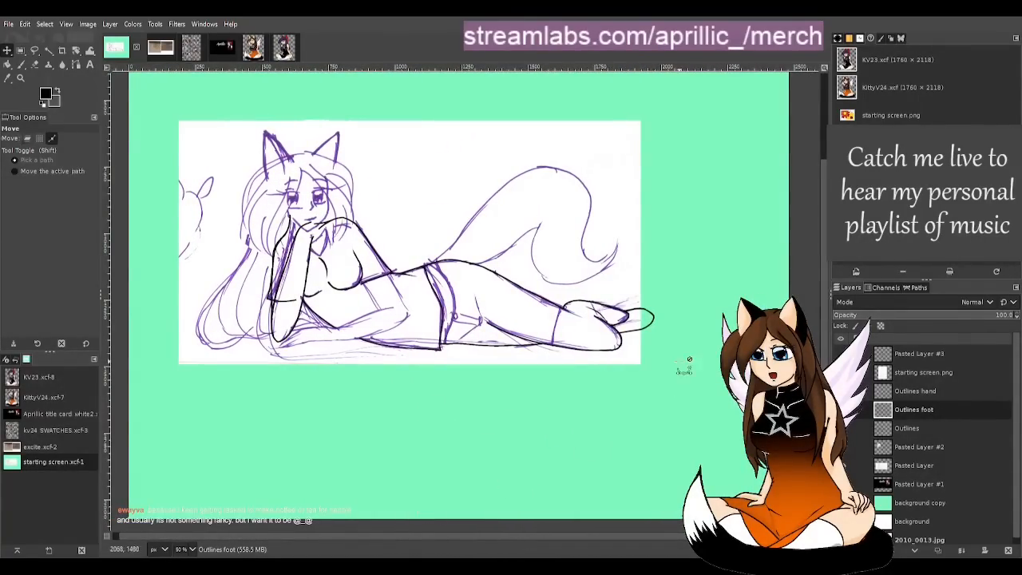
pyautogui.scroll(1, 715, 357)
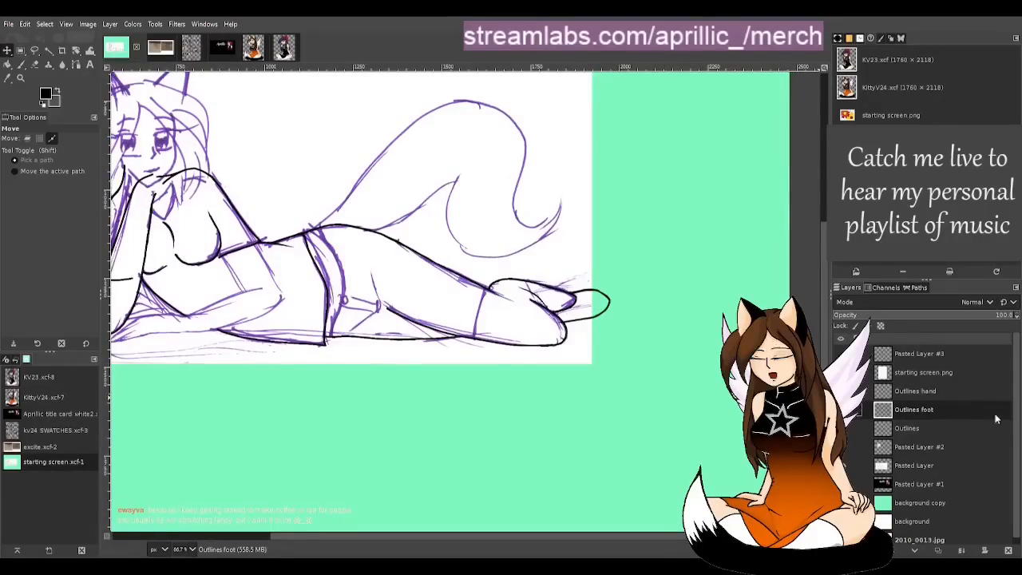
pyautogui.scroll(2, 673, 319)
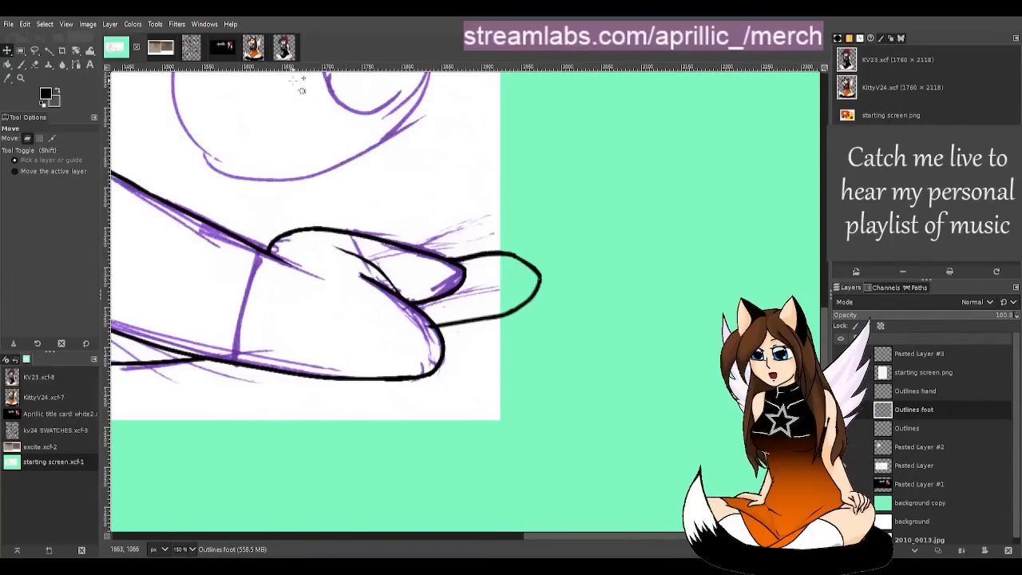
# Step: Lower the Outlines foot layer's opacity to 68.2 and make the Outlines layer active
pyautogui.moveTo(293, 79); pyautogui.dragTo(291, 80)
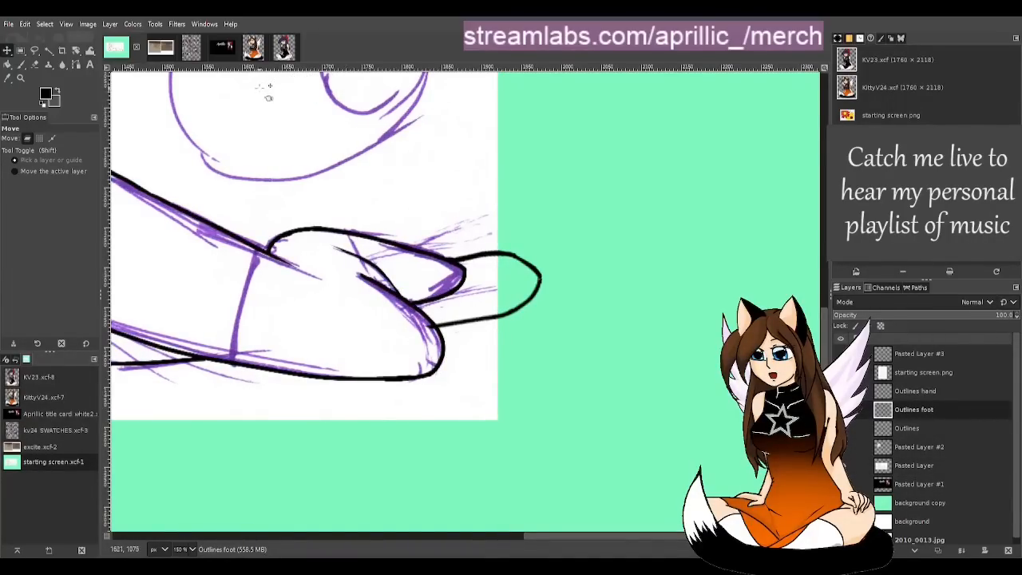
pyautogui.moveTo(236, 100); pyautogui.dragTo(238, 102)
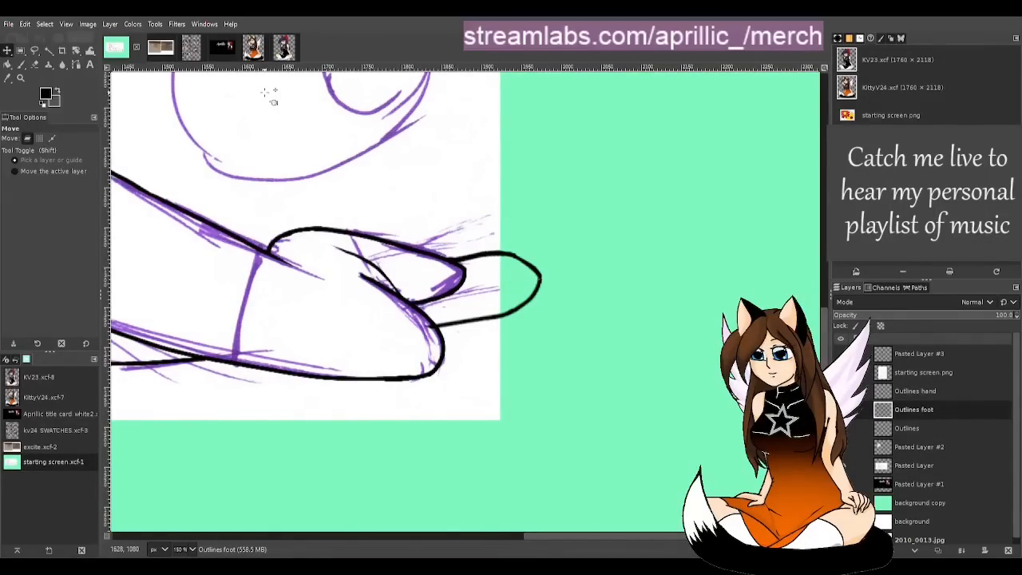
pyautogui.click(934, 428)
pyautogui.click(923, 409)
pyautogui.click(955, 315)
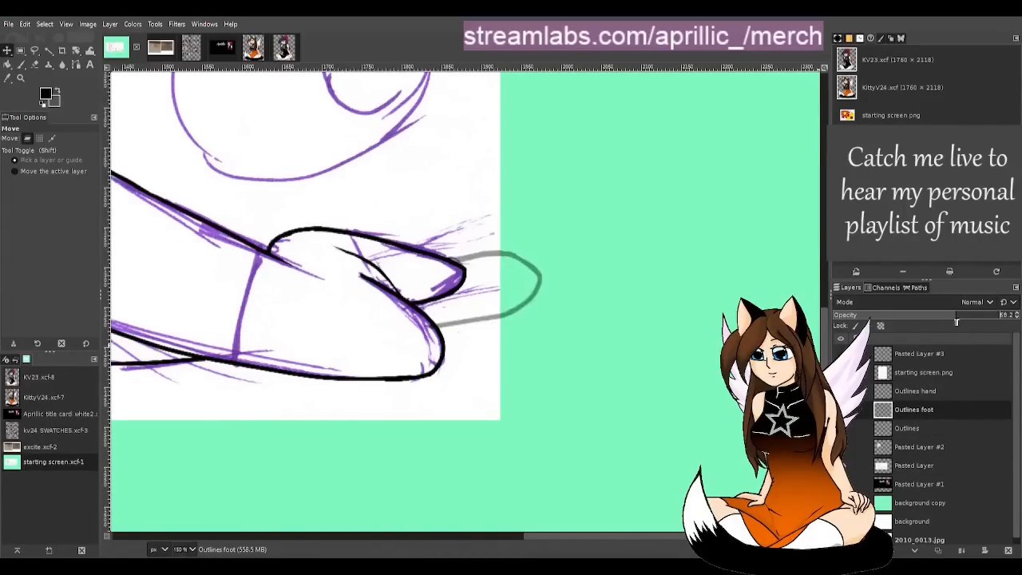
pyautogui.click(930, 431)
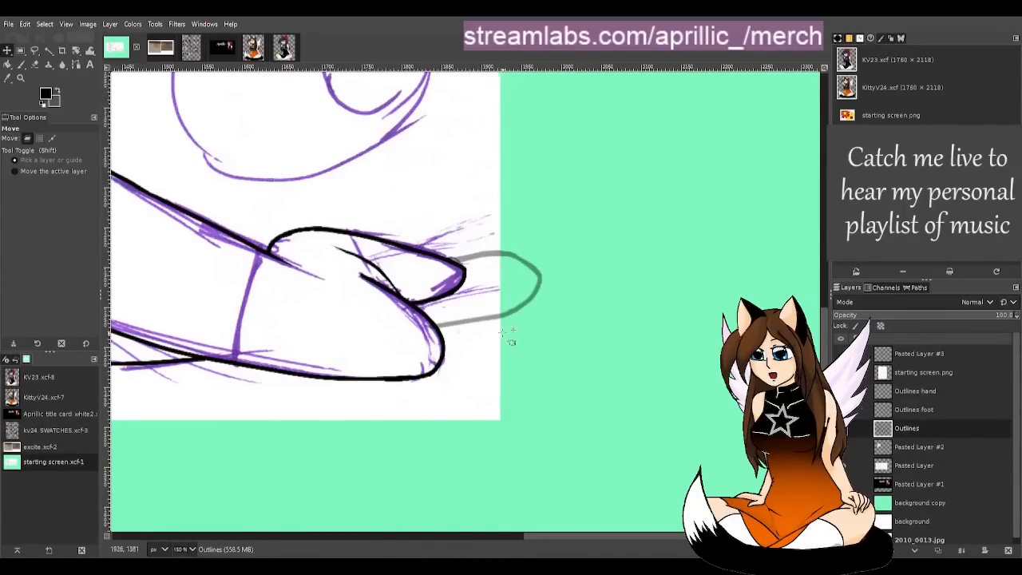
# Step: Try inking the far foot's lower edge with the Paintbrush on the Outlines layer, and undo the stroke
pyautogui.keyDown('ctrl'); pyautogui.scroll(1, 471, 326); pyautogui.keyUp('ctrl')
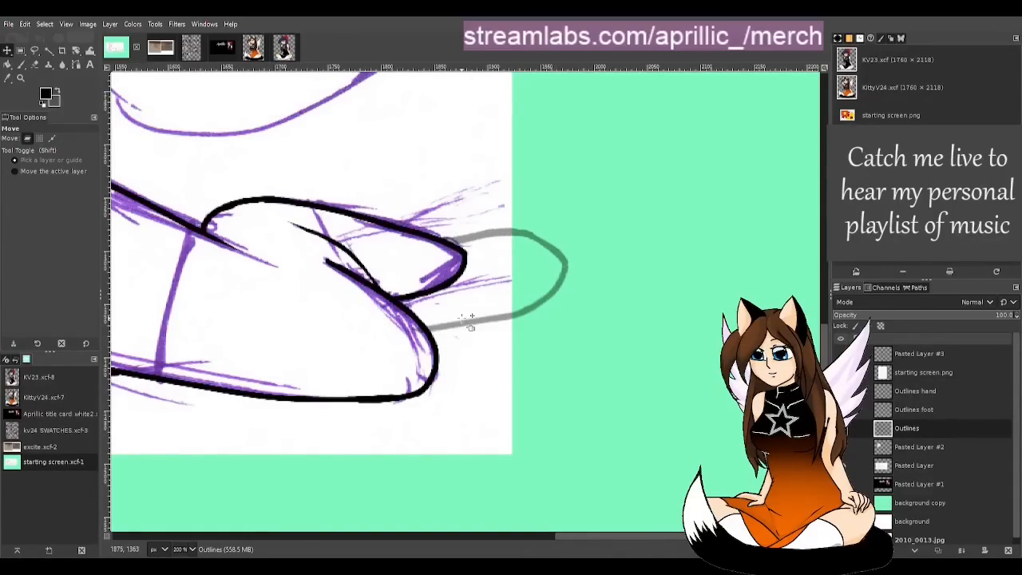
pyautogui.press('p')
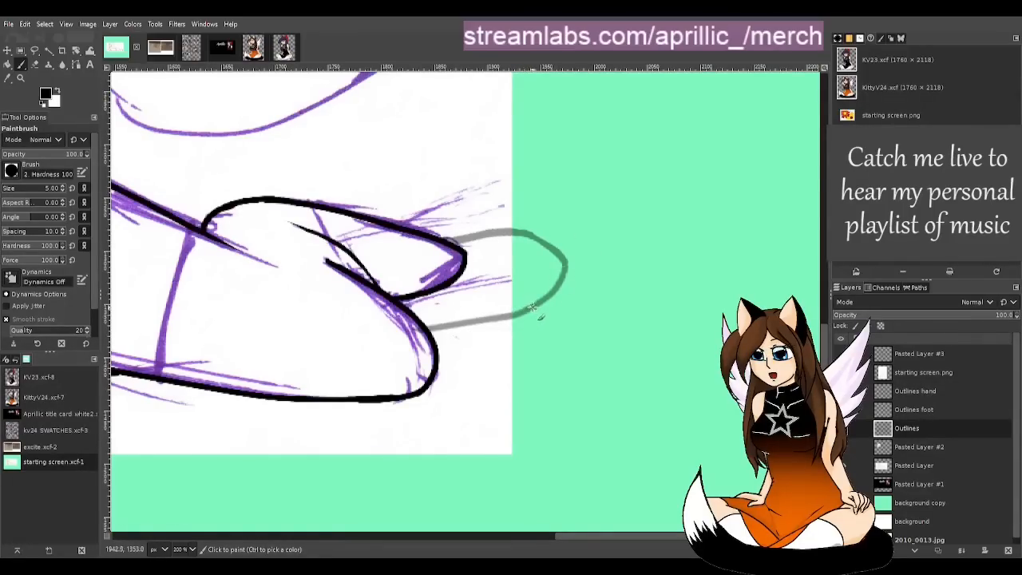
pyautogui.moveTo(528, 309); pyautogui.dragTo(428, 329)
pyautogui.hotkey('ctrl', 'z')
pyautogui.press('m')
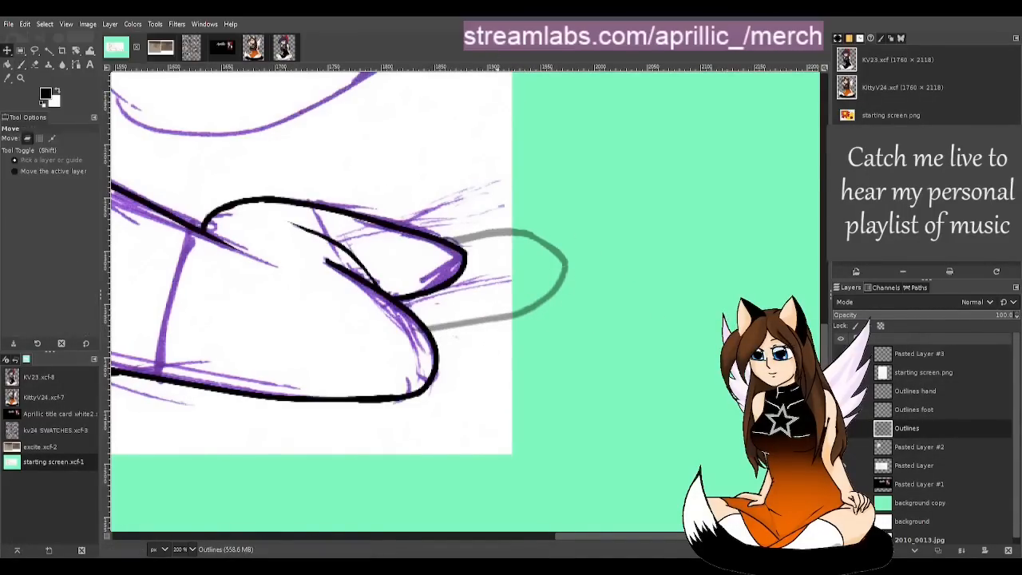
# Step: Ink the far foot's lower edge with the size 5 Paintbrush, from the white sheet's edge to the near foot, undoing stray strokes
pyautogui.scroll(1, 491, 331)
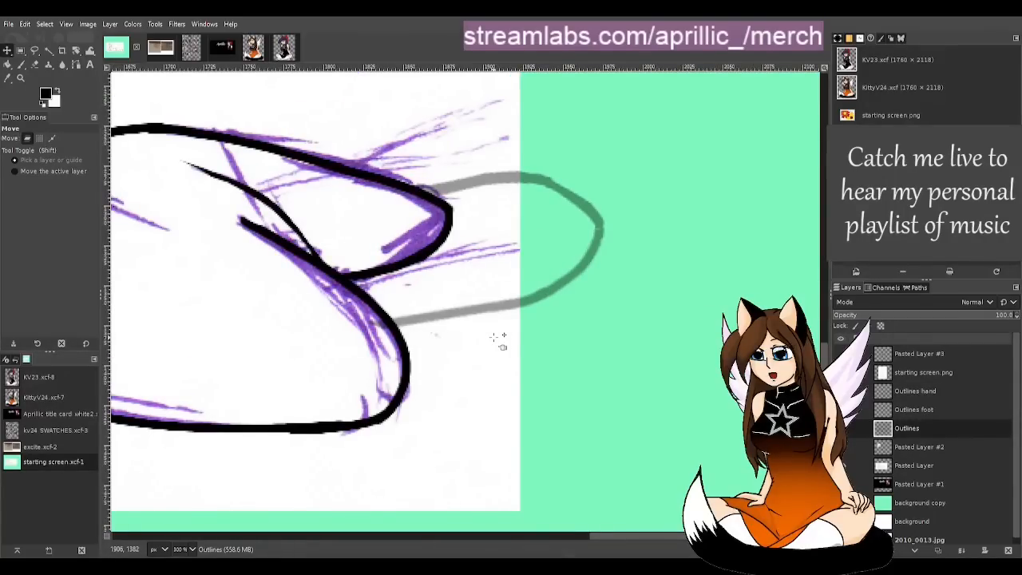
pyautogui.press('p')
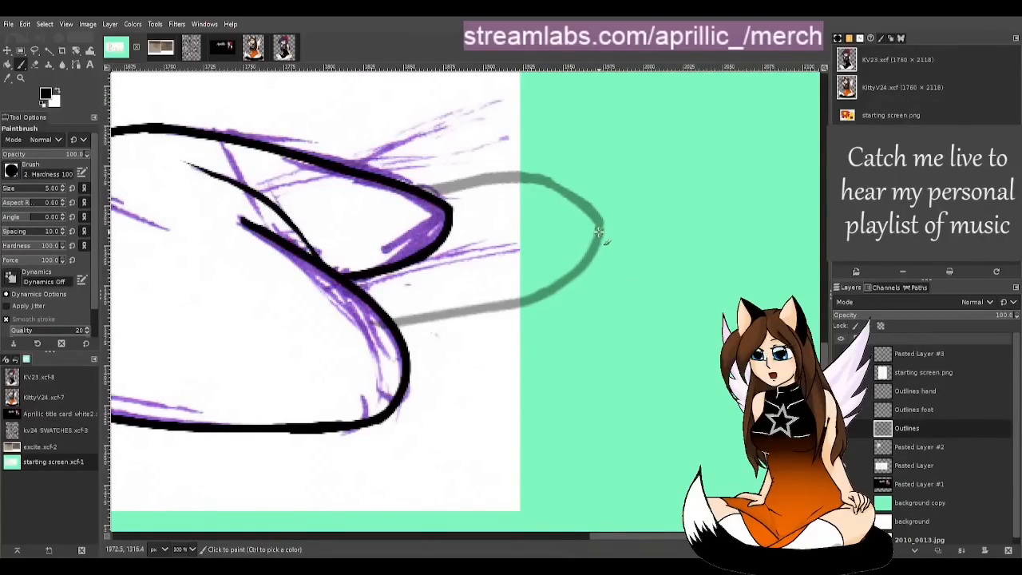
pyautogui.moveTo(599, 233)
pyautogui.mouseDown()
pyautogui.moveTo(558, 292)
pyautogui.moveTo(428, 340)
pyautogui.mouseUp()
pyautogui.hotkey('ctrl', 'z')
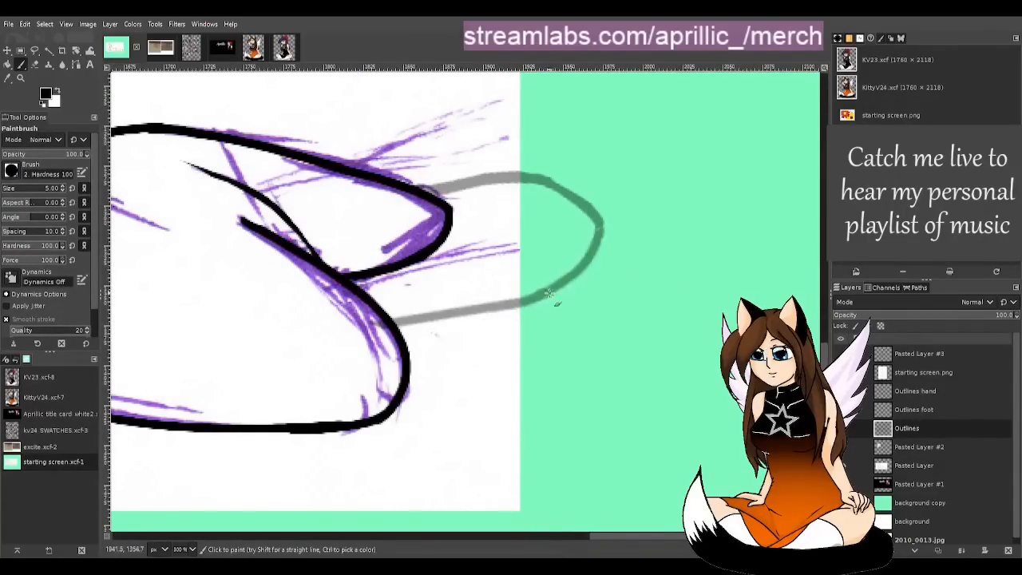
pyautogui.moveTo(543, 293); pyautogui.dragTo(374, 328)
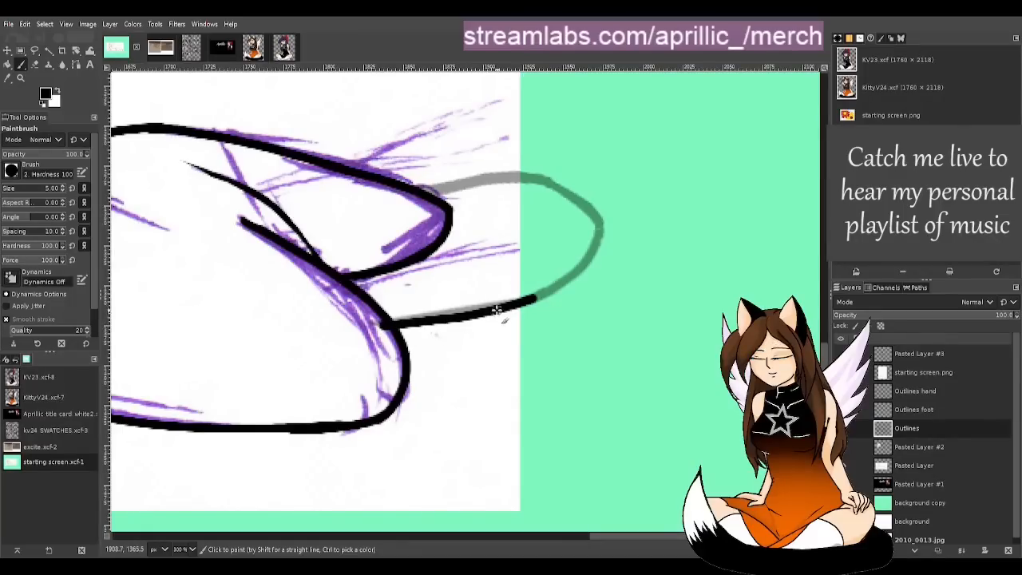
pyautogui.hotkey('ctrl', 'z')
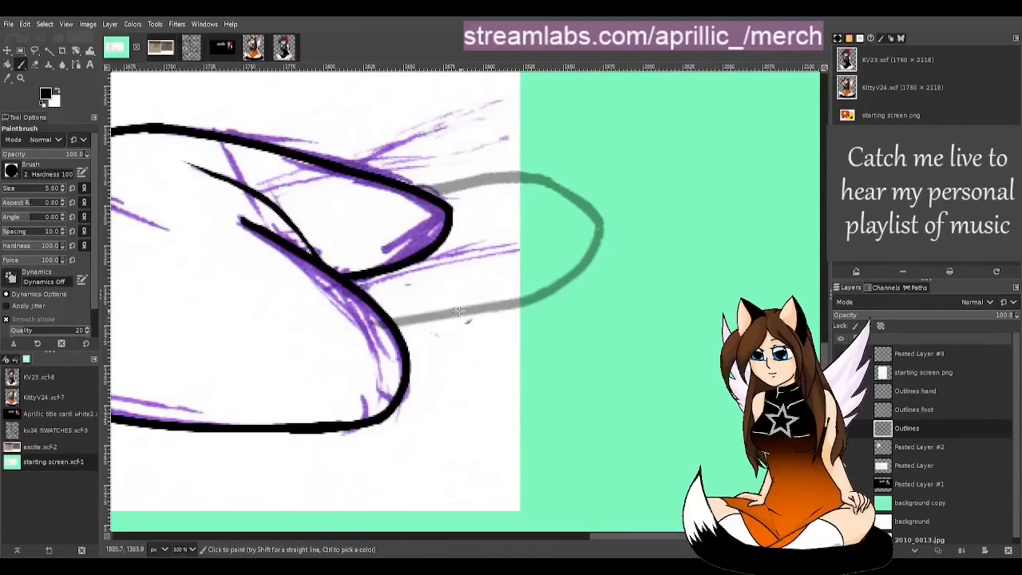
pyautogui.moveTo(520, 298); pyautogui.dragTo(382, 326)
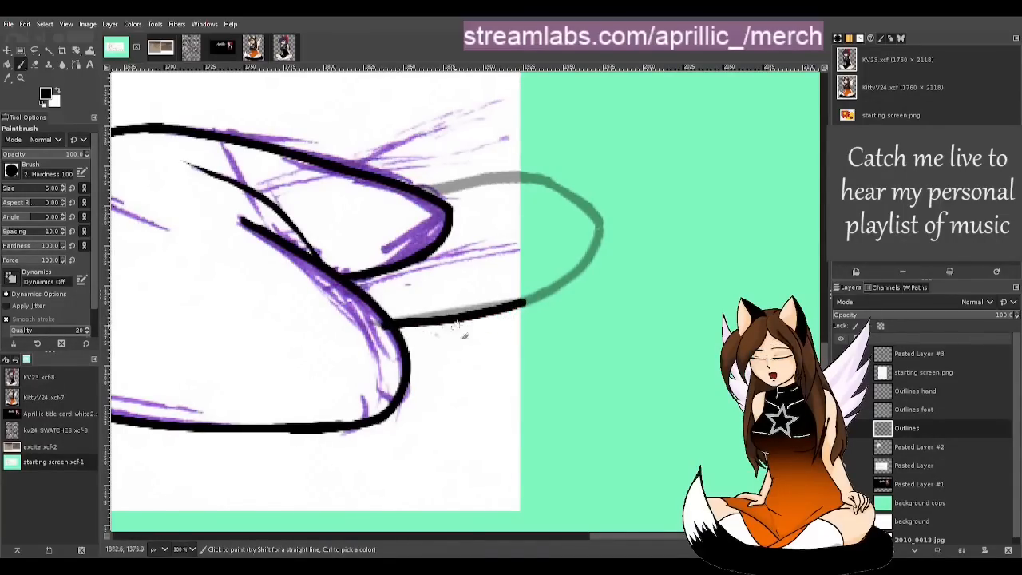
pyautogui.hotkey('ctrl', 'z')
pyautogui.moveTo(523, 300); pyautogui.dragTo(397, 326)
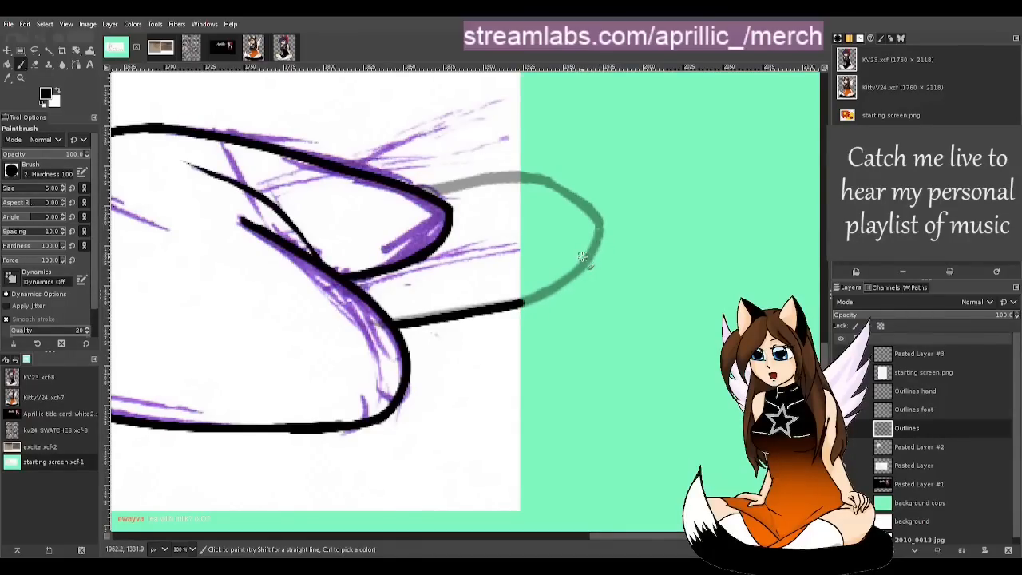
# Step: Examine the newly inked far foot line up close and against the leg and the rest of the figure
pyautogui.press('m')
pyautogui.scroll(-5, 412, 295)
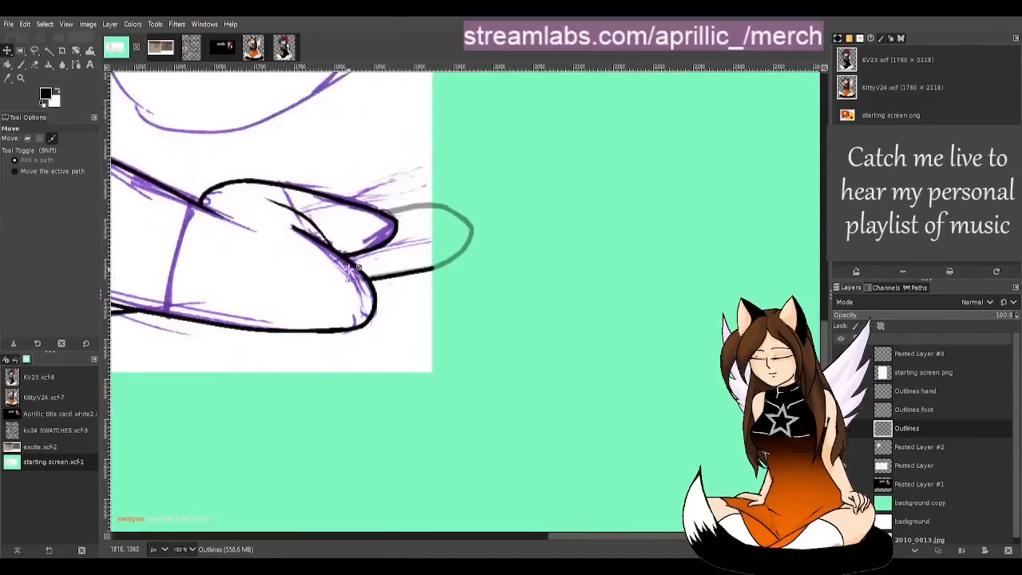
pyautogui.scroll(-1, 476, 366)
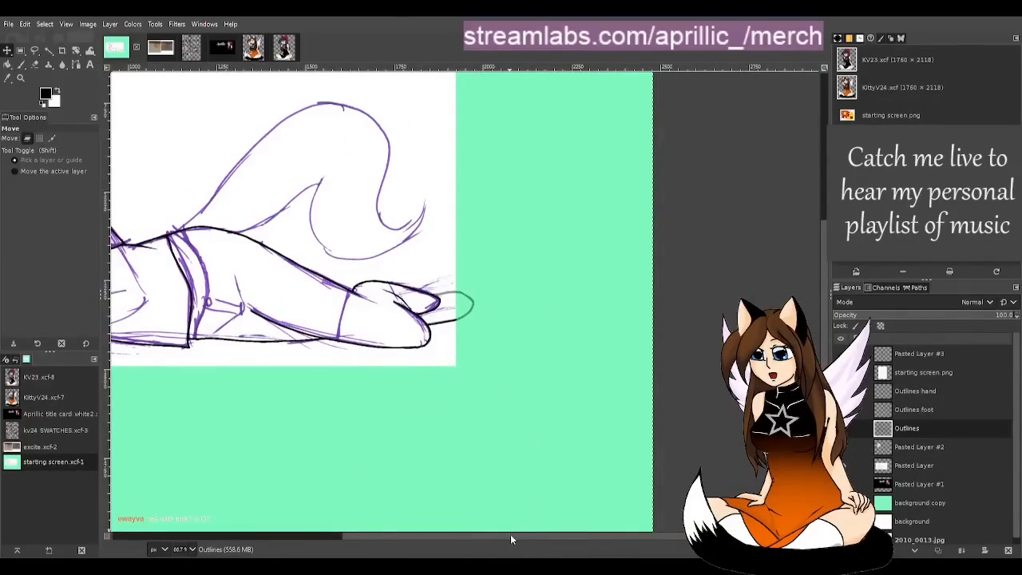
pyautogui.hscroll(-3, 511, 539)
pyautogui.scroll(2, 627, 327)
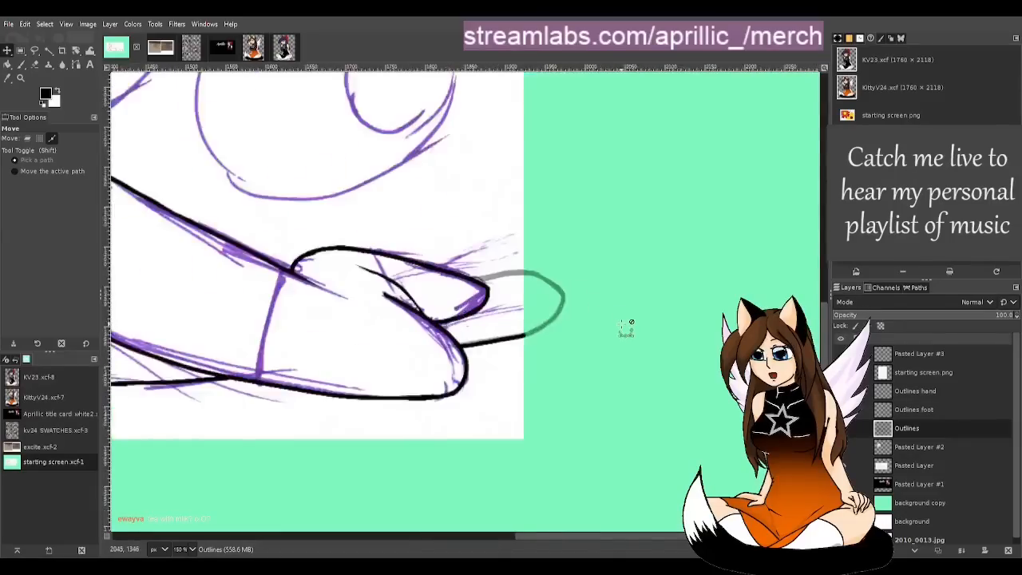
pyautogui.scroll(1, 627, 327)
pyautogui.scroll(1, 405, 334)
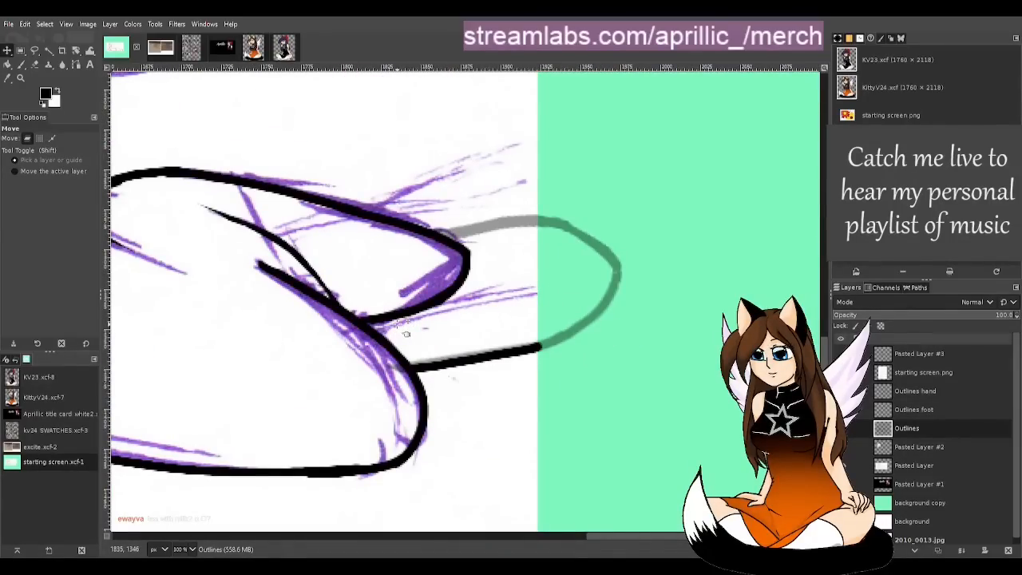
pyautogui.scroll(-3, 406, 334)
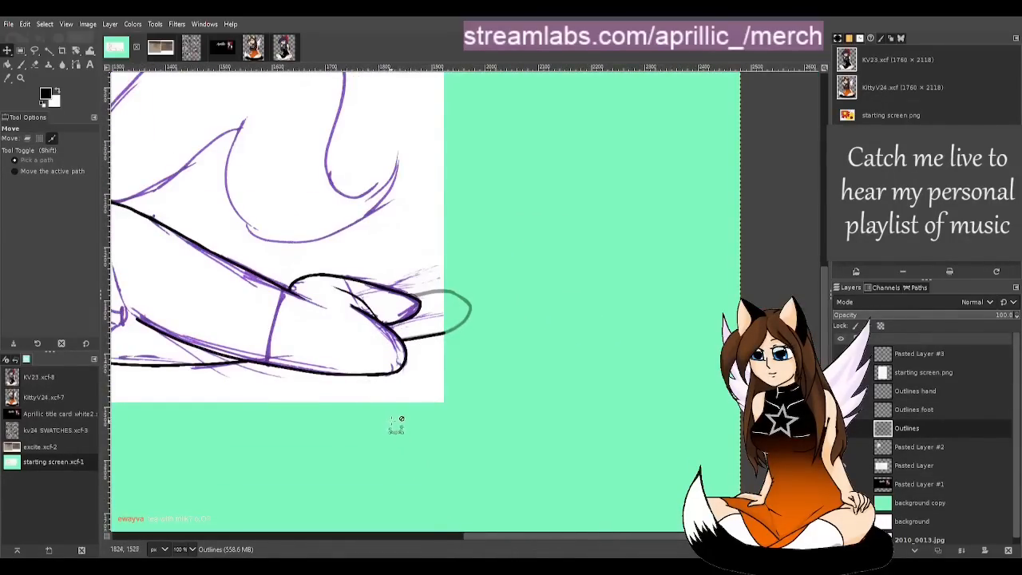
pyautogui.moveTo(511, 539)
pyautogui.mouseDown()
pyautogui.moveTo(442, 538)
pyautogui.moveTo(471, 537)
pyautogui.mouseUp()
pyautogui.scroll(1, 536, 369)
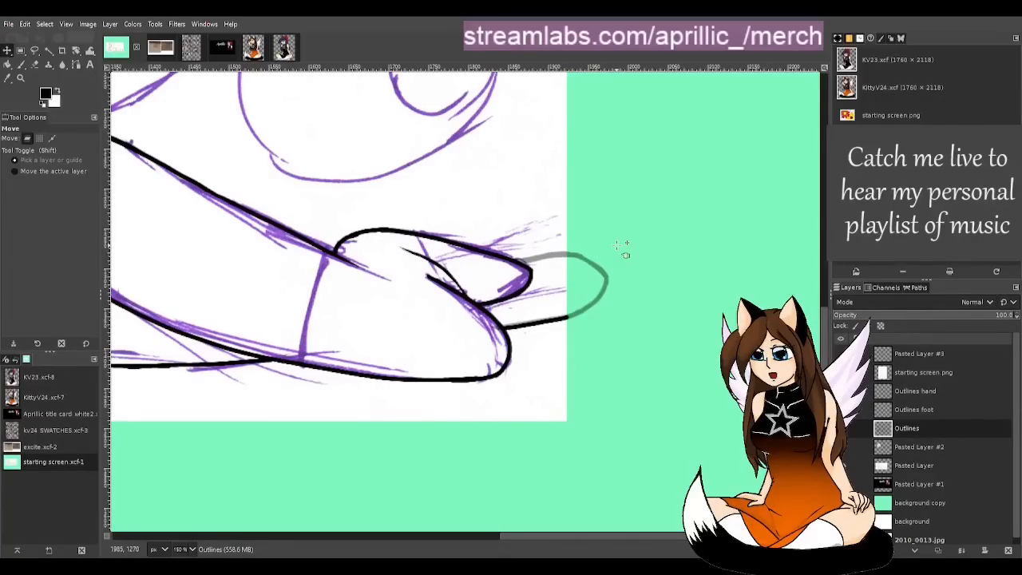
pyautogui.scroll(-1, 439, 180)
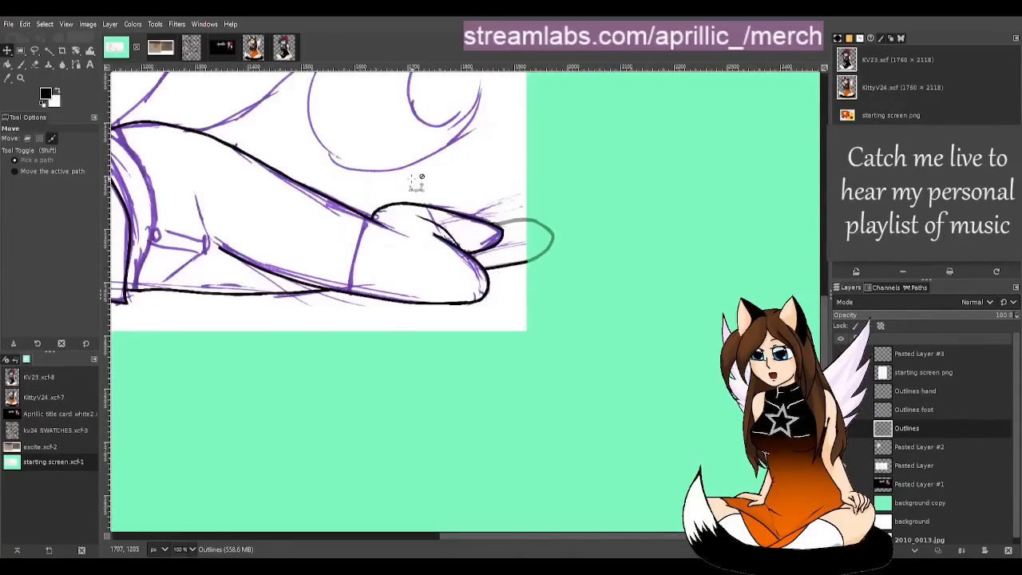
pyautogui.scroll(-1, 324, 221)
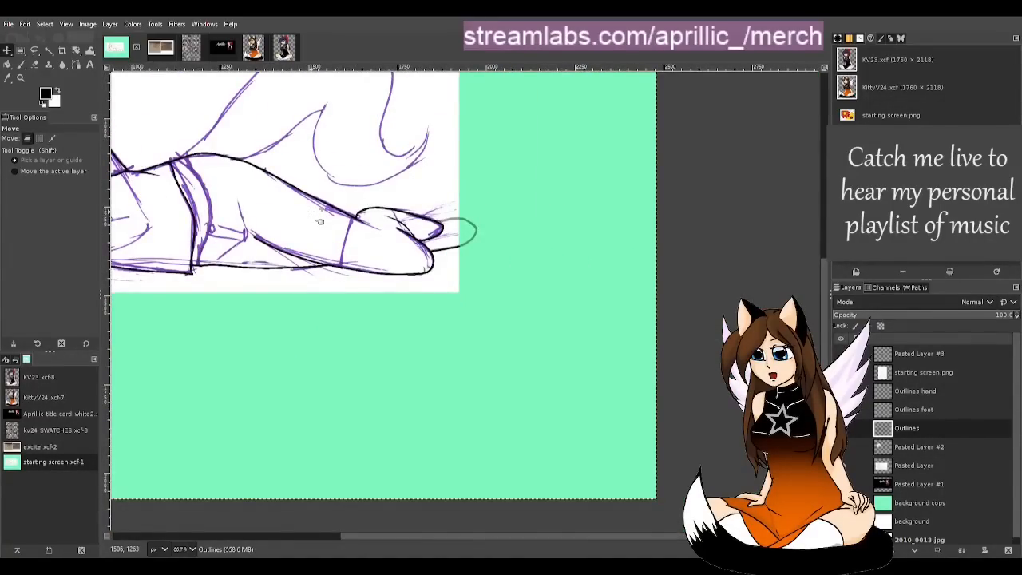
pyautogui.moveTo(503, 536); pyautogui.dragTo(436, 527)
pyautogui.scroll(2, 633, 223)
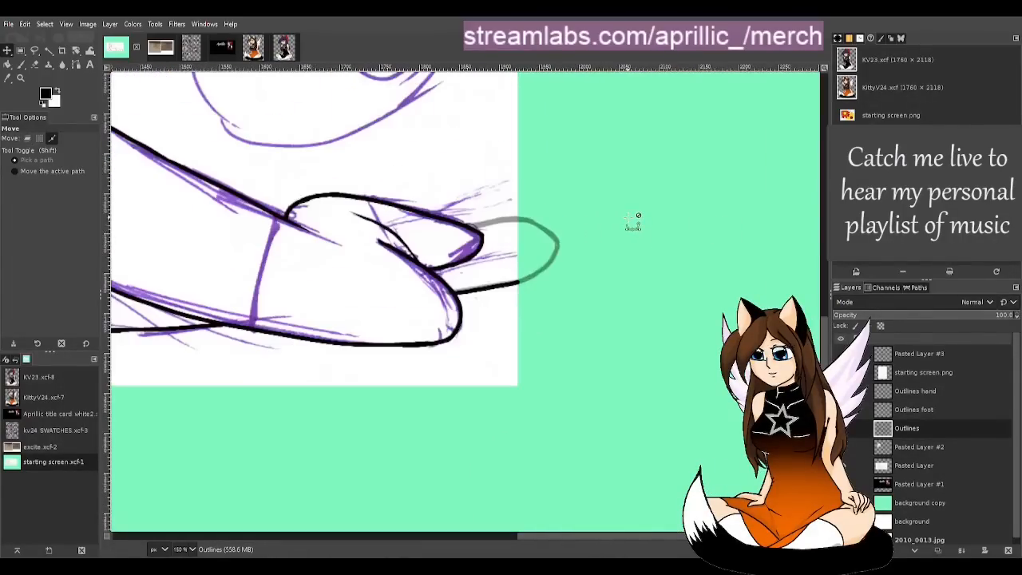
pyautogui.scroll(1, 536, 287)
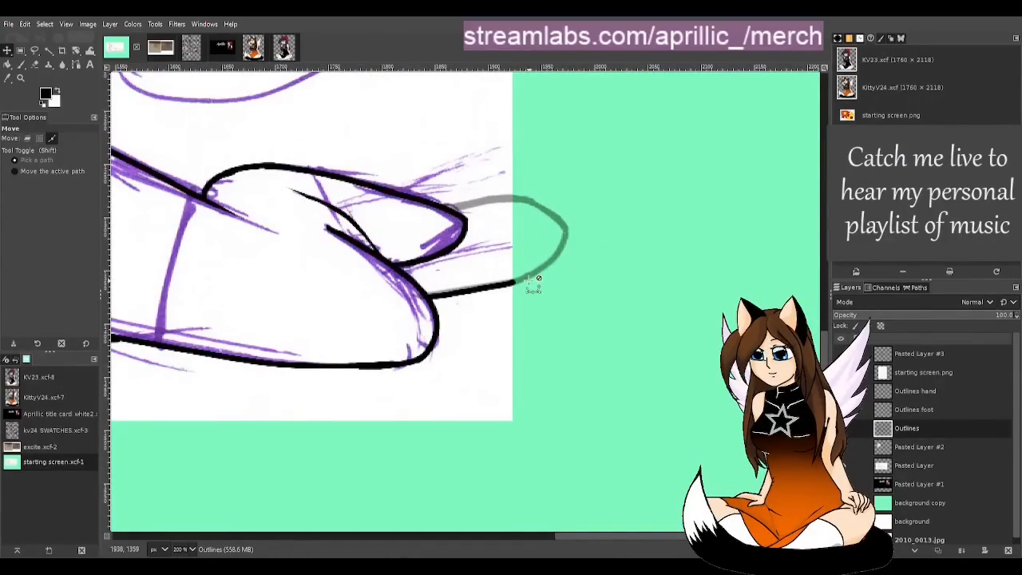
# Step: Hide the Outlines layer to compare the faded far foot with the purple sketch, and show the layer again
pyautogui.click(856, 428)
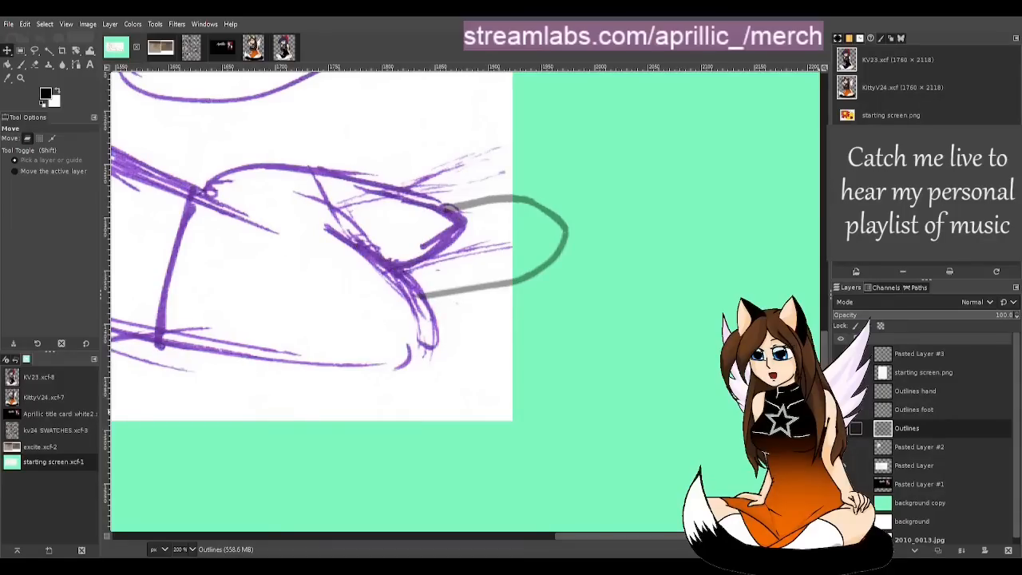
pyautogui.scroll(-4, 526, 381)
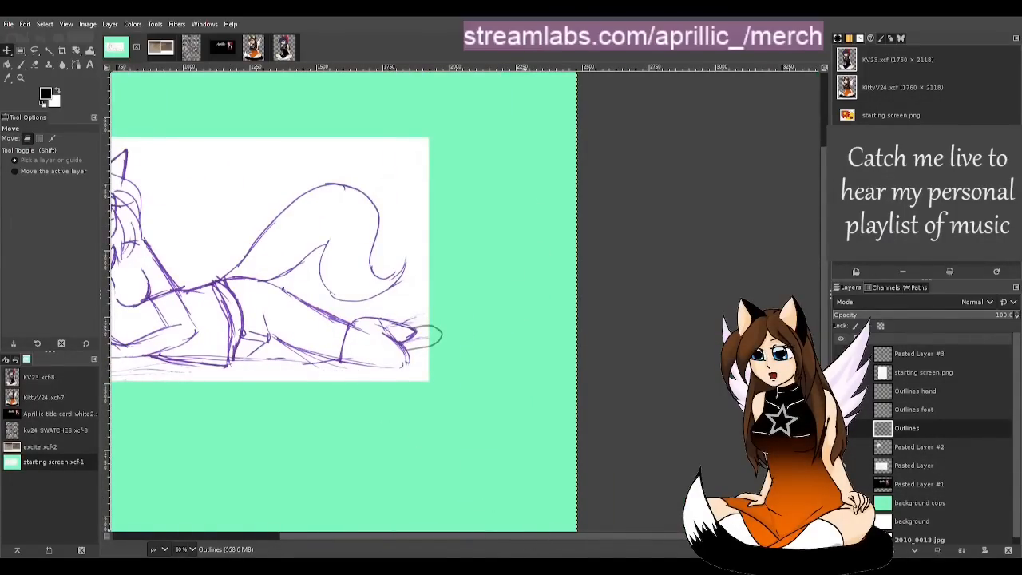
pyautogui.click(840, 428)
# Step: Ink the far foot's rounded end on the Outlines layer, from its outer tip to the lower line, undoing strokes until the curve fits
pyautogui.scroll(5, 341, 342)
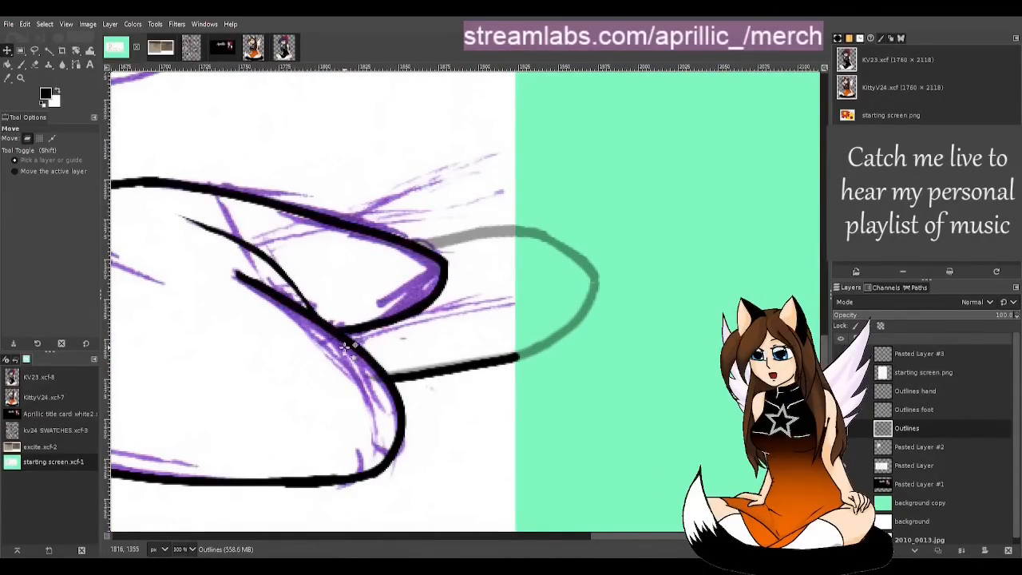
pyautogui.press('p')
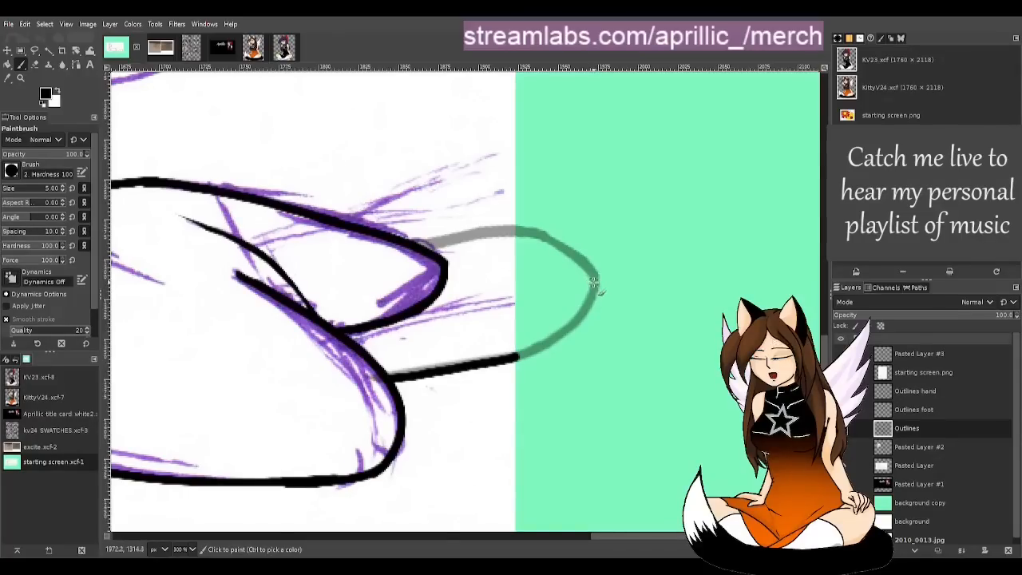
pyautogui.moveTo(595, 284)
pyautogui.mouseDown()
pyautogui.moveTo(539, 344)
pyautogui.moveTo(492, 364)
pyautogui.mouseUp()
pyautogui.hotkey('ctrl', 'z')
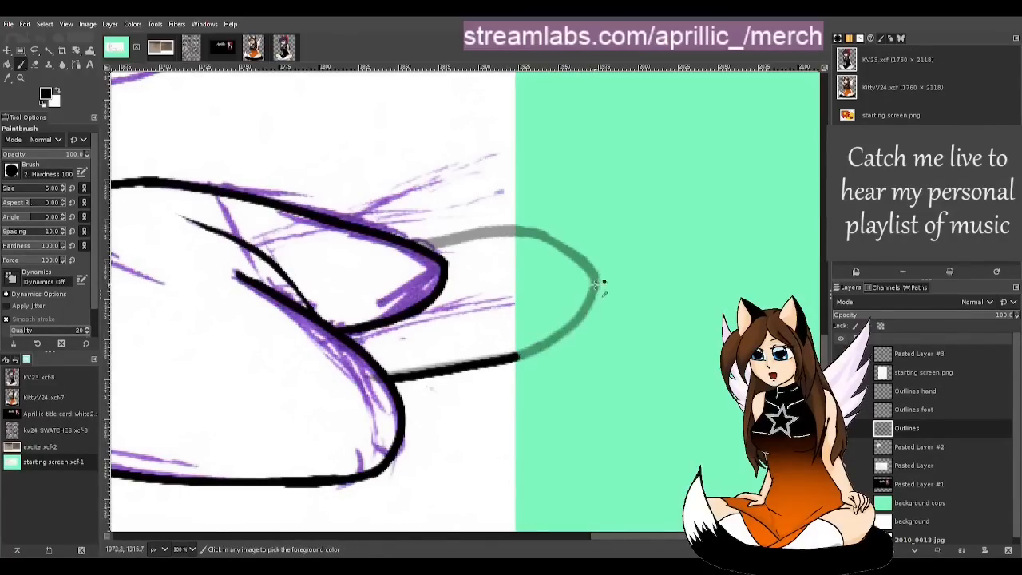
pyautogui.moveTo(594, 283)
pyautogui.mouseDown()
pyautogui.moveTo(554, 334)
pyautogui.moveTo(505, 364)
pyautogui.mouseUp()
pyautogui.hotkey('ctrl', 'z')
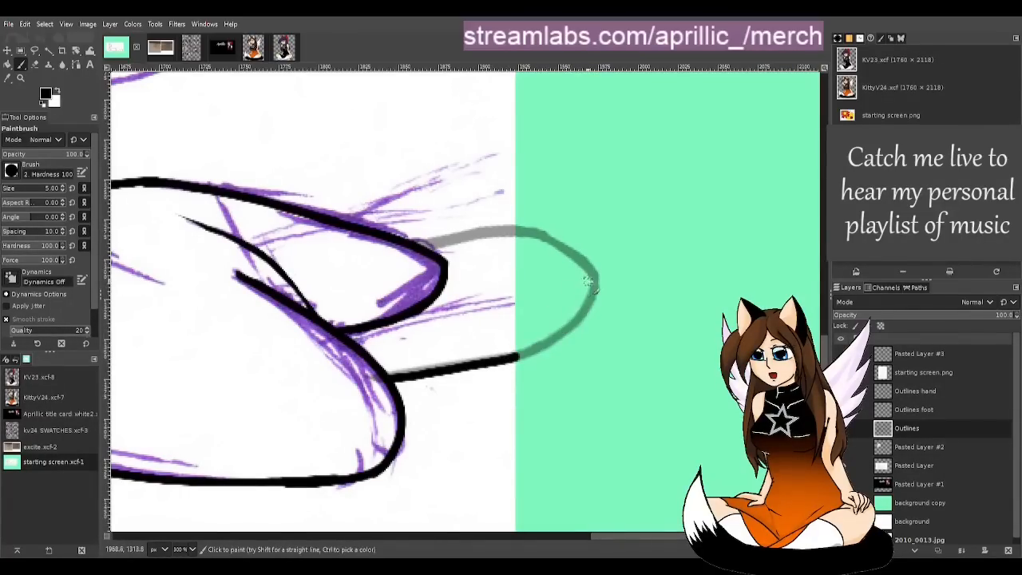
pyautogui.moveTo(595, 283)
pyautogui.mouseDown()
pyautogui.moveTo(574, 325)
pyautogui.moveTo(507, 365)
pyautogui.mouseUp()
pyautogui.hotkey('ctrl', 'z')
pyautogui.moveTo(595, 284)
pyautogui.mouseDown()
pyautogui.moveTo(568, 328)
pyautogui.moveTo(501, 364)
pyautogui.mouseUp()
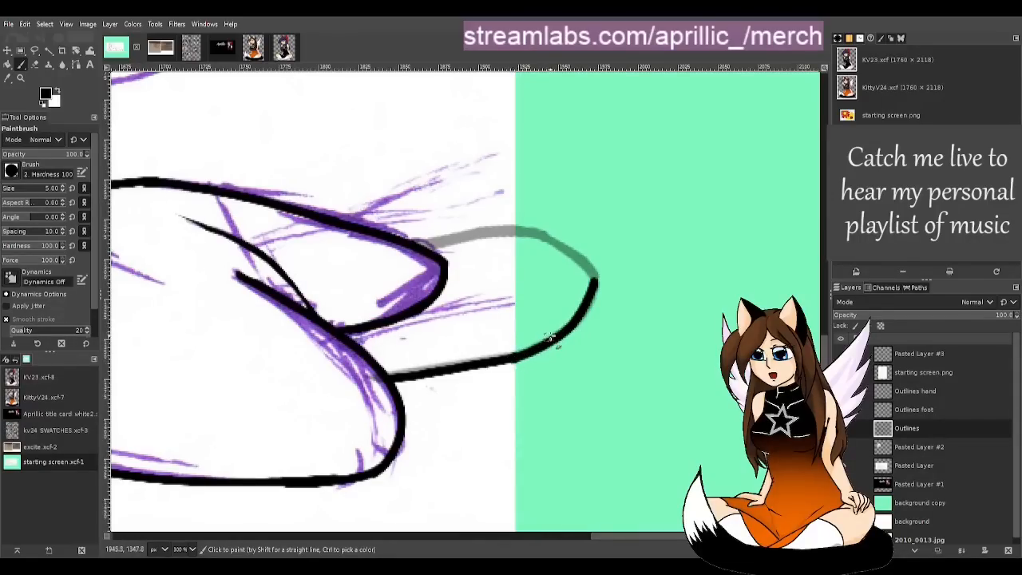
pyautogui.hotkey('ctrl', 'z')
pyautogui.moveTo(593, 286)
pyautogui.mouseDown()
pyautogui.moveTo(555, 336)
pyautogui.moveTo(501, 364)
pyautogui.mouseUp()
pyautogui.hotkey('ctrl', 'z')
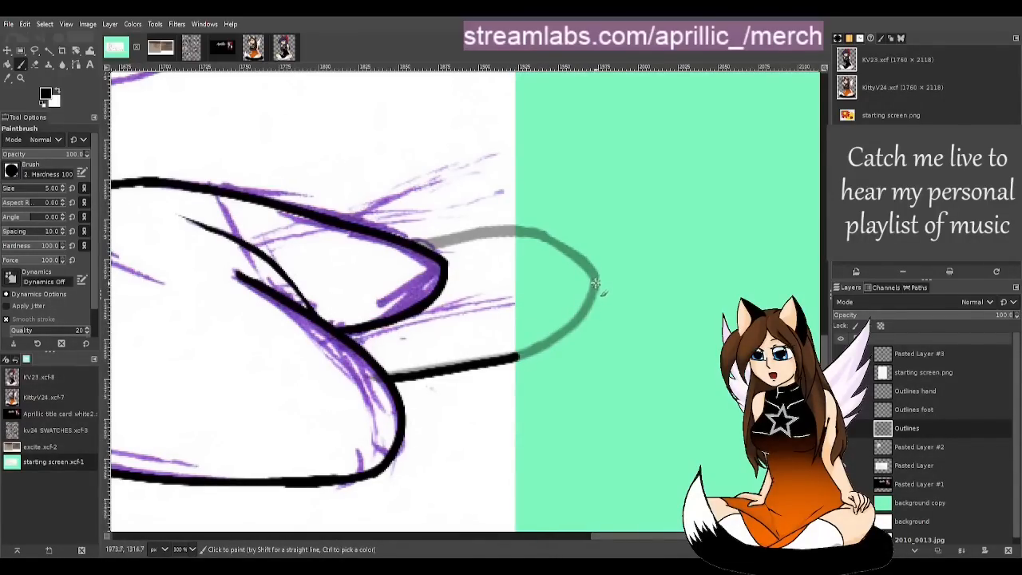
pyautogui.moveTo(595, 283)
pyautogui.mouseDown()
pyautogui.moveTo(561, 333)
pyautogui.moveTo(501, 364)
pyautogui.mouseUp()
pyautogui.hotkey('ctrl', 'z')
pyautogui.moveTo(583, 304); pyautogui.dragTo(532, 351)
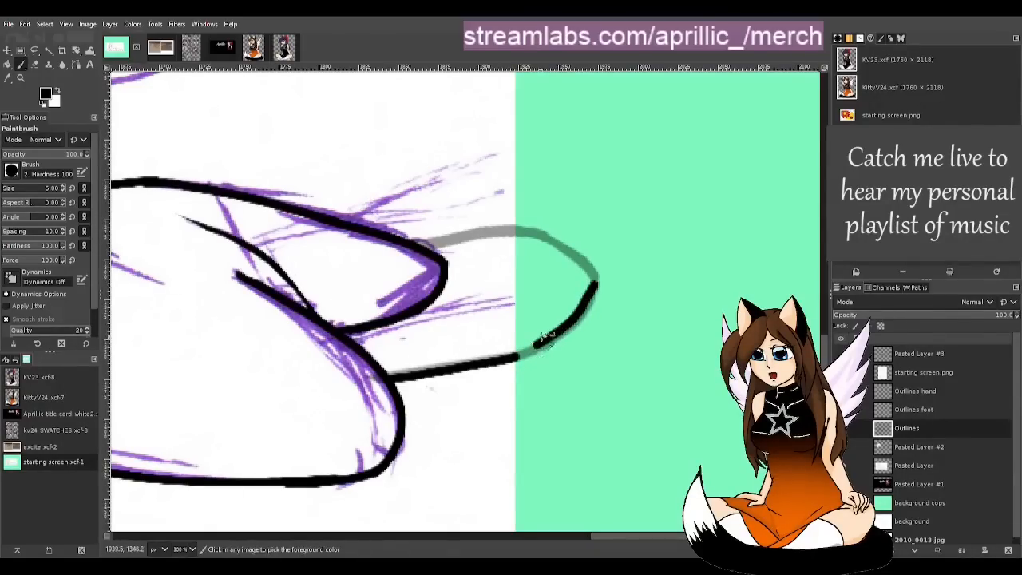
pyautogui.hotkey('ctrl', 'z')
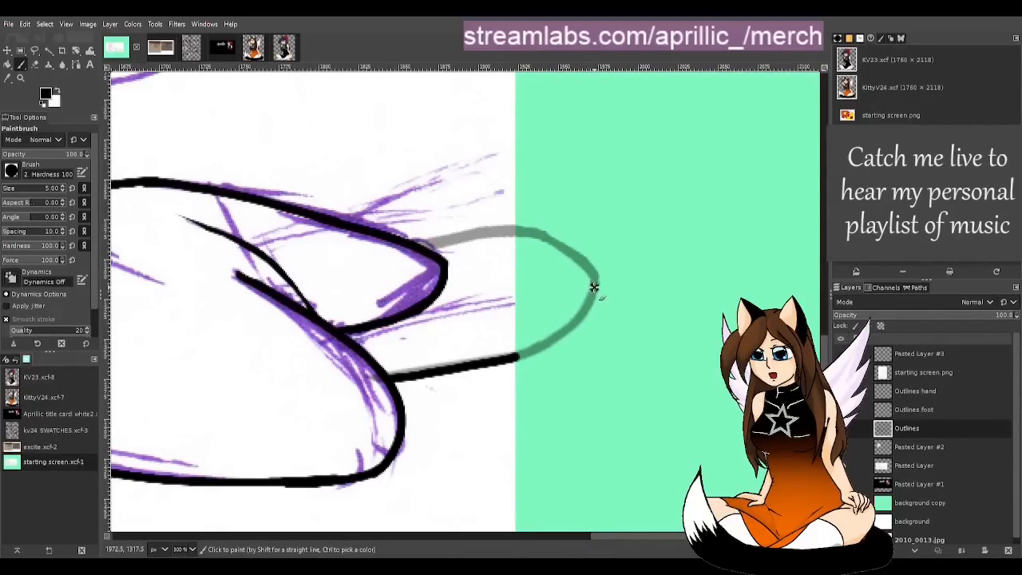
pyautogui.moveTo(572, 327)
pyautogui.mouseDown()
pyautogui.moveTo(505, 360)
pyautogui.moveTo(538, 347)
pyautogui.moveTo(583, 301)
pyautogui.mouseUp()
pyautogui.hotkey('ctrl', 'z')
pyautogui.hotkey('ctrl', 'z')
pyautogui.moveTo(518, 357)
pyautogui.mouseDown()
pyautogui.moveTo(541, 351)
pyautogui.moveTo(583, 304)
pyautogui.mouseUp()
pyautogui.hotkey('ctrl', 'z')
pyautogui.moveTo(517, 356)
pyautogui.mouseDown()
pyautogui.moveTo(557, 336)
pyautogui.moveTo(594, 287)
pyautogui.moveTo(557, 332)
pyautogui.moveTo(512, 360)
pyautogui.mouseUp()
pyautogui.hotkey('ctrl', 'z')
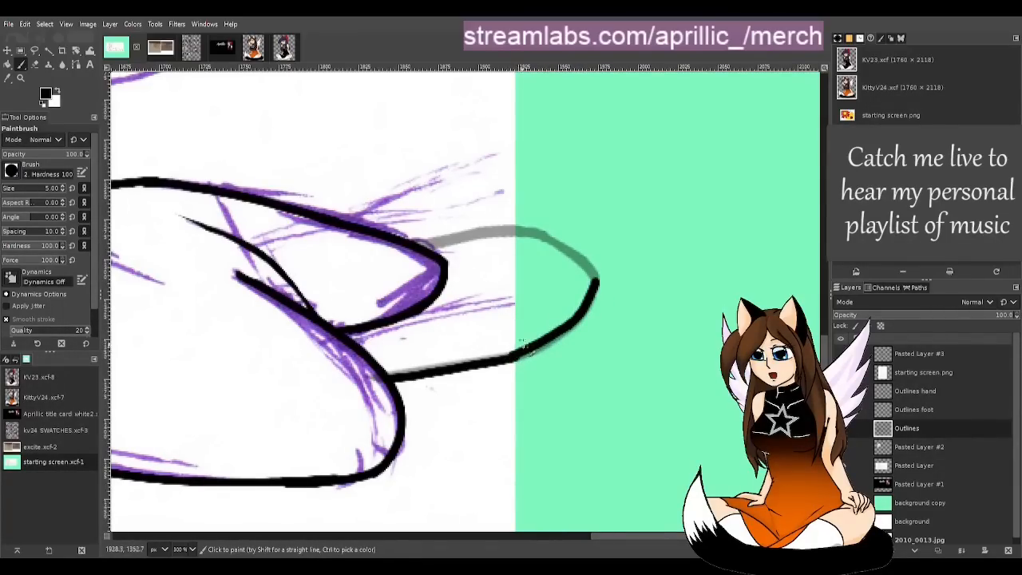
# Step: Try to ink the far foot's rounded end in a single stroke from its outer tip to the lower line
pyautogui.hotkey('ctrl', 'z')
pyautogui.moveTo(592, 294)
pyautogui.mouseDown()
pyautogui.moveTo(568, 325)
pyautogui.moveTo(511, 363)
pyautogui.mouseUp()
pyautogui.hotkey('ctrl', 'z')
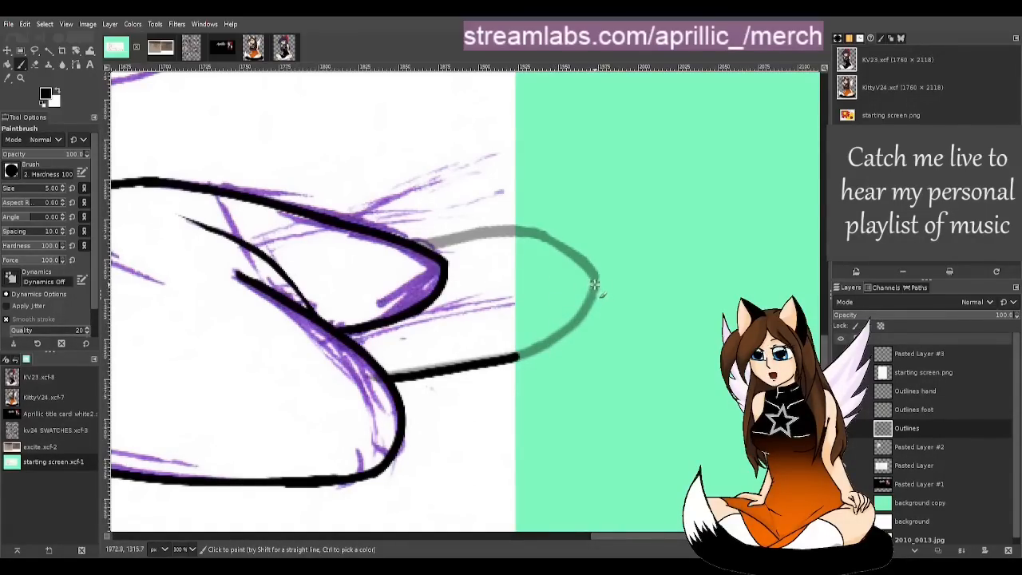
pyautogui.moveTo(594, 284)
pyautogui.mouseDown()
pyautogui.moveTo(563, 336)
pyautogui.moveTo(512, 360)
pyautogui.mouseUp()
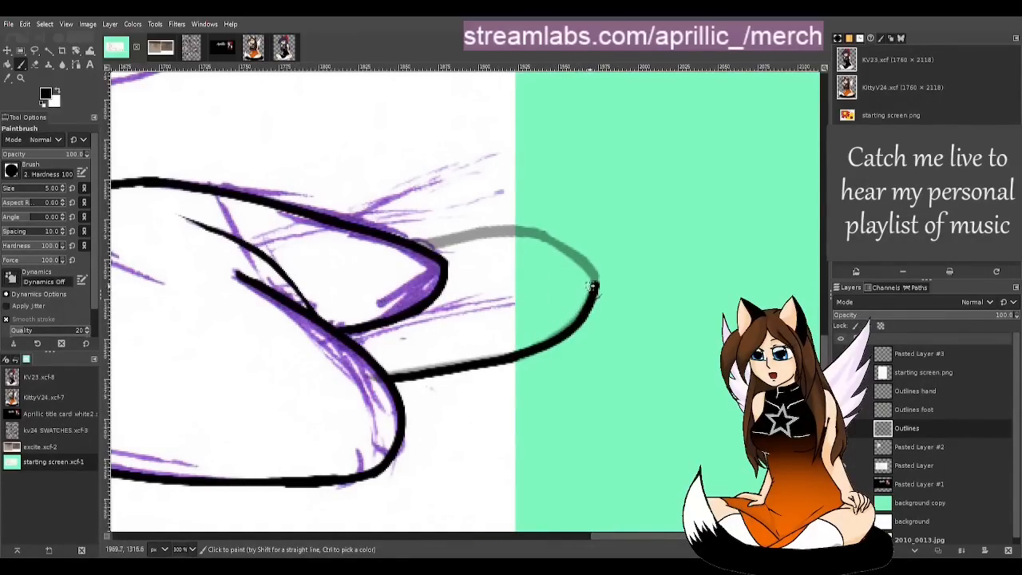
pyautogui.hotkey('ctrl', 'z')
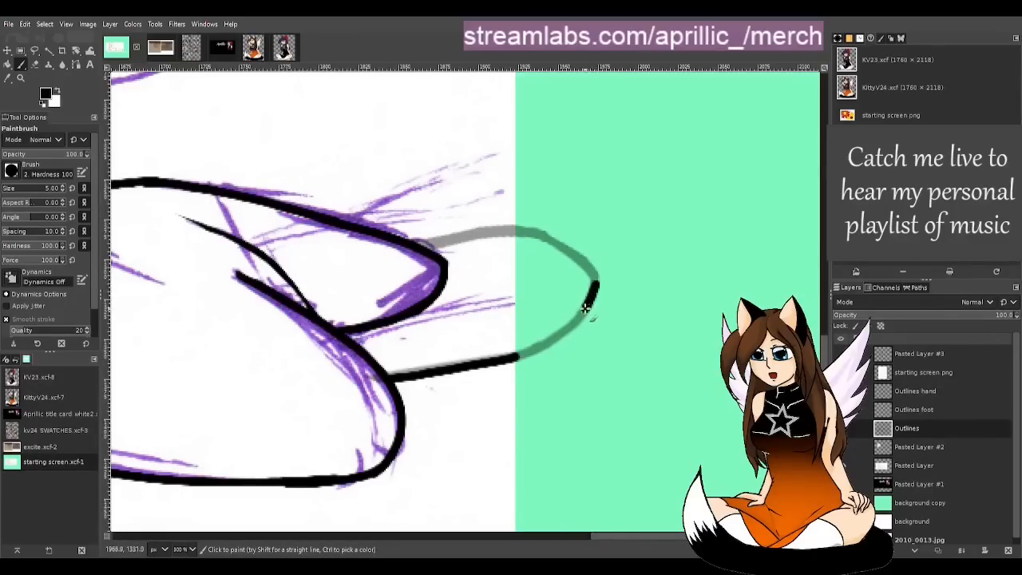
pyautogui.moveTo(585, 308)
pyautogui.mouseDown()
pyautogui.moveTo(558, 338)
pyautogui.moveTo(515, 358)
pyautogui.mouseUp()
pyautogui.hotkey('ctrl', 'z')
pyautogui.moveTo(593, 284)
pyautogui.mouseDown()
pyautogui.moveTo(547, 340)
pyautogui.moveTo(511, 359)
pyautogui.mouseUp()
pyautogui.hotkey('ctrl', 'z')
pyautogui.moveTo(594, 284)
pyautogui.mouseDown()
pyautogui.moveTo(574, 322)
pyautogui.moveTo(505, 359)
pyautogui.mouseUp()
pyautogui.hotkey('ctrl', 'z')
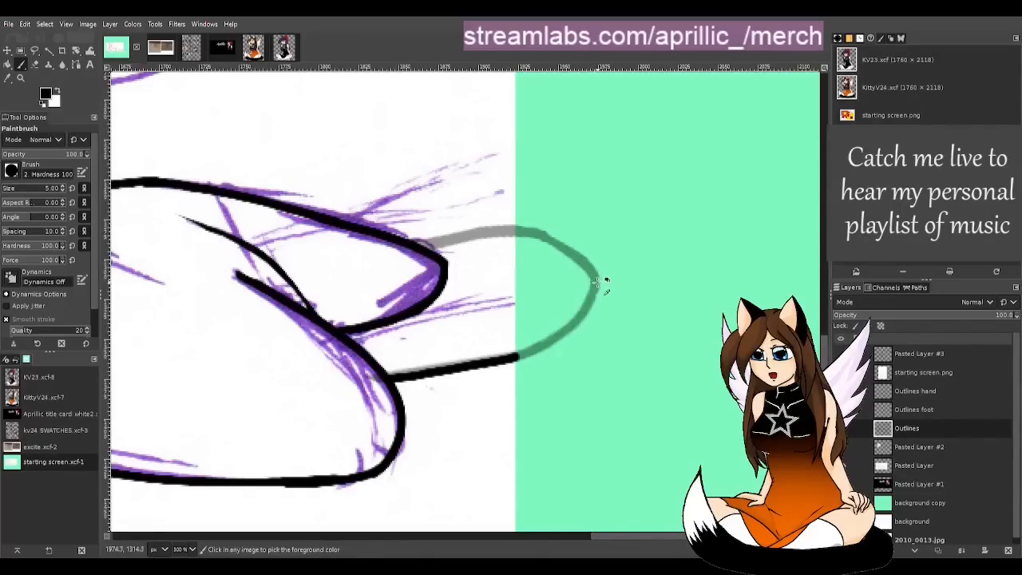
pyautogui.moveTo(597, 284)
pyautogui.mouseDown()
pyautogui.moveTo(574, 321)
pyautogui.moveTo(525, 354)
pyautogui.mouseUp()
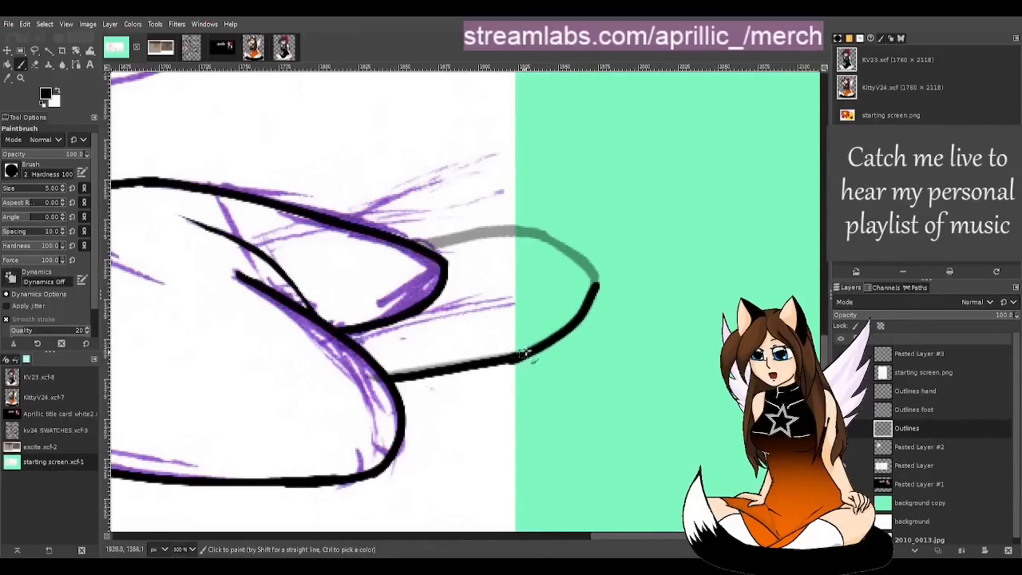
pyautogui.hotkey('ctrl', 'z')
pyautogui.moveTo(597, 284)
pyautogui.mouseDown()
pyautogui.moveTo(571, 324)
pyautogui.moveTo(507, 358)
pyautogui.mouseUp()
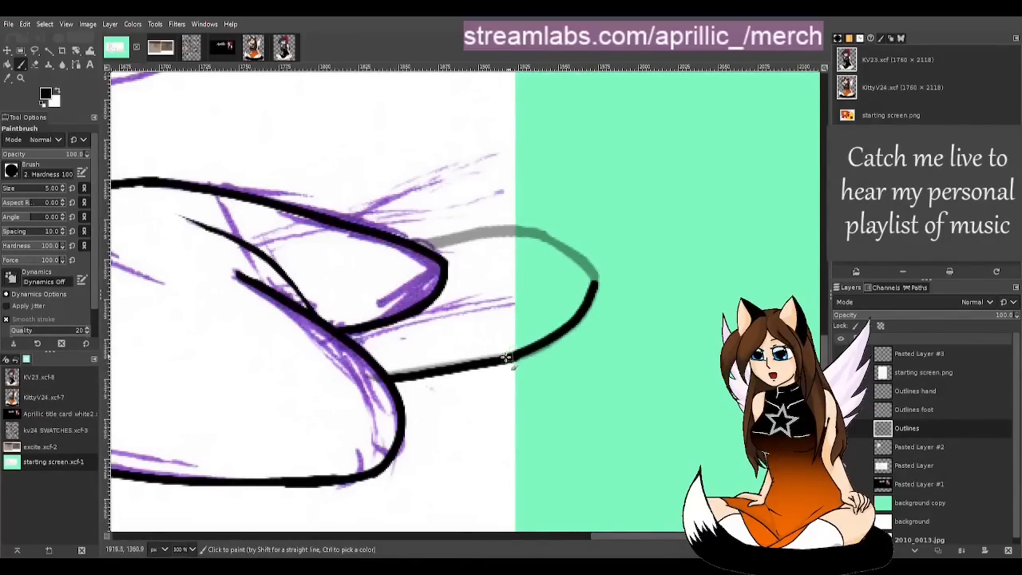
pyautogui.hotkey('ctrl', 'z')
pyautogui.moveTo(596, 281)
pyautogui.mouseDown()
pyautogui.moveTo(563, 330)
pyautogui.moveTo(500, 359)
pyautogui.moveTo(593, 291)
pyautogui.moveTo(563, 332)
pyautogui.mouseUp()
pyautogui.hotkey('ctrl', 'z')
pyautogui.hotkey('ctrl', 'z')
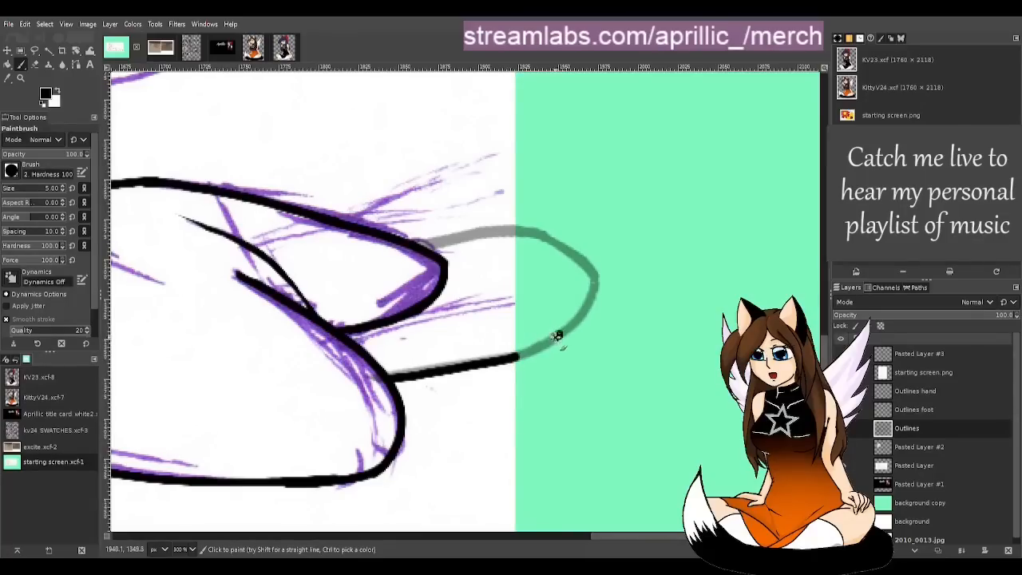
# Step: Try to ink only the lower part of the far foot's rounded end, from the white sheet's edge outward
pyautogui.moveTo(561, 336)
pyautogui.mouseDown()
pyautogui.moveTo(502, 360)
pyautogui.moveTo(573, 325)
pyautogui.mouseUp()
pyautogui.hotkey('ctrl', 'z')
pyautogui.hotkey('ctrl', 'z')
pyautogui.moveTo(520, 358); pyautogui.dragTo(573, 325)
pyautogui.hotkey('ctrl', 'z')
pyautogui.moveTo(520, 359)
pyautogui.mouseDown()
pyautogui.moveTo(571, 323)
pyautogui.moveTo(511, 364)
pyautogui.mouseUp()
pyautogui.hotkey('ctrl', 'z')
pyautogui.hotkey('ctrl', 'z')
pyautogui.moveTo(571, 325)
pyautogui.mouseDown()
pyautogui.moveTo(504, 359)
pyautogui.moveTo(595, 329)
pyautogui.mouseUp()
pyautogui.hotkey('ctrl', 'z')
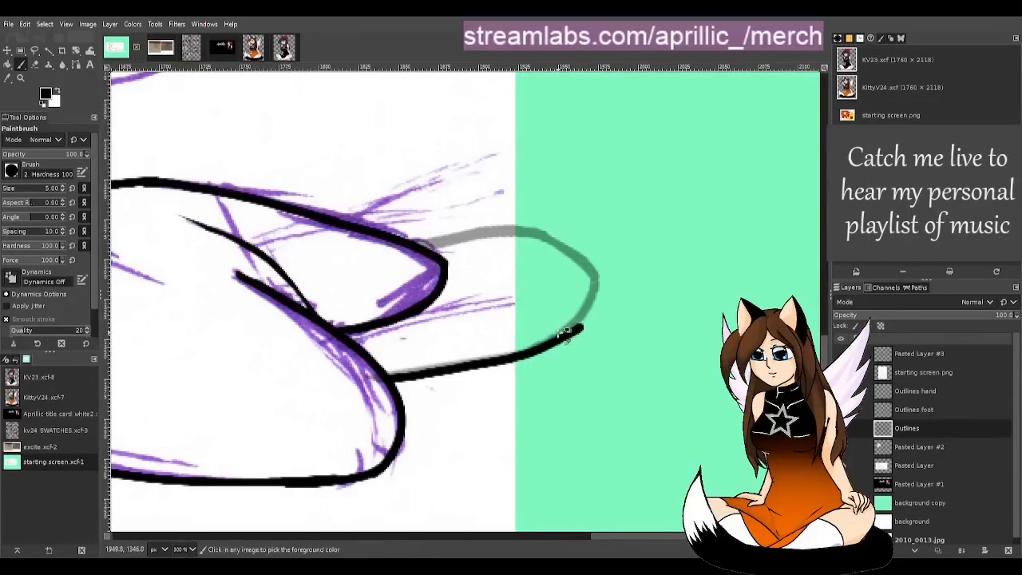
pyautogui.hotkey('ctrl', 'z')
pyautogui.moveTo(514, 356); pyautogui.dragTo(581, 317)
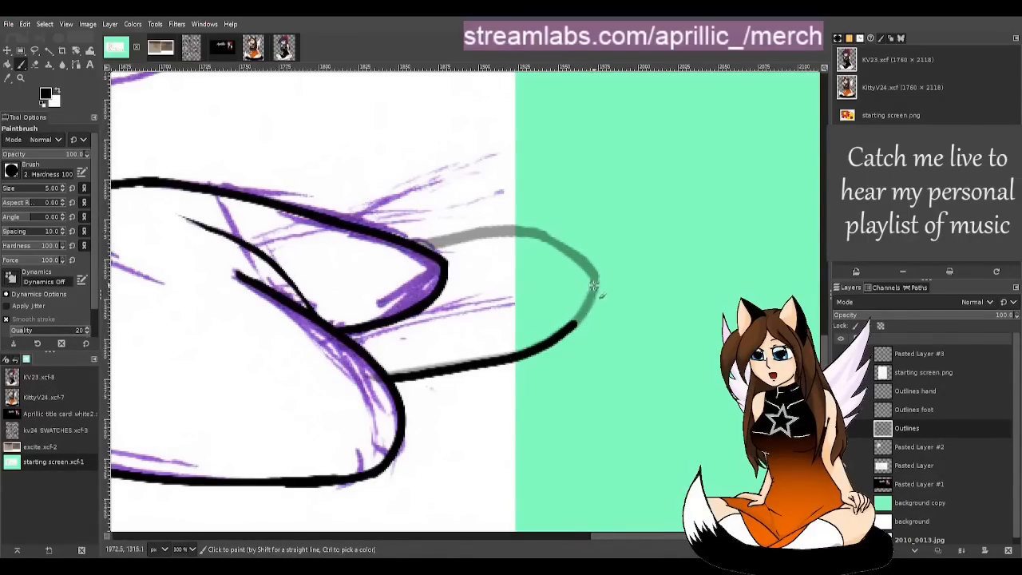
# Step: Try to ink a short curve from the far foot's outer tip down to the partly inked lower curve
pyautogui.moveTo(595, 281); pyautogui.dragTo(565, 333)
pyautogui.hotkey('ctrl', 'z')
pyautogui.moveTo(595, 282); pyautogui.dragTo(561, 332)
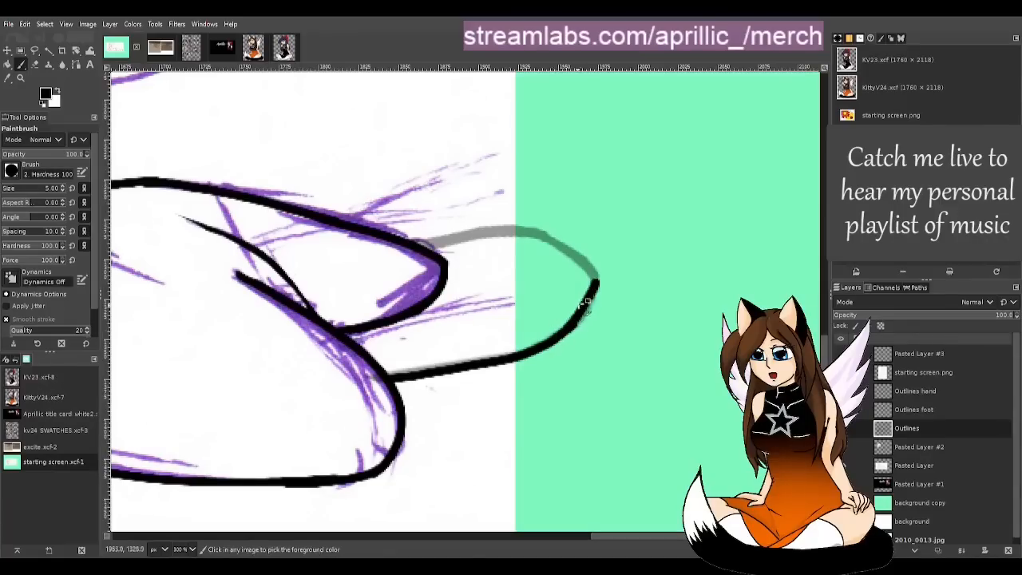
pyautogui.hotkey('ctrl', 'z')
pyautogui.moveTo(596, 282); pyautogui.dragTo(565, 332)
pyautogui.hotkey('ctrl', 'z')
pyautogui.moveTo(595, 281); pyautogui.dragTo(565, 331)
pyautogui.hotkey('ctrl', 'z')
pyautogui.moveTo(596, 282); pyautogui.dragTo(561, 328)
pyautogui.hotkey('ctrl', 'z')
pyautogui.moveTo(596, 283); pyautogui.dragTo(563, 327)
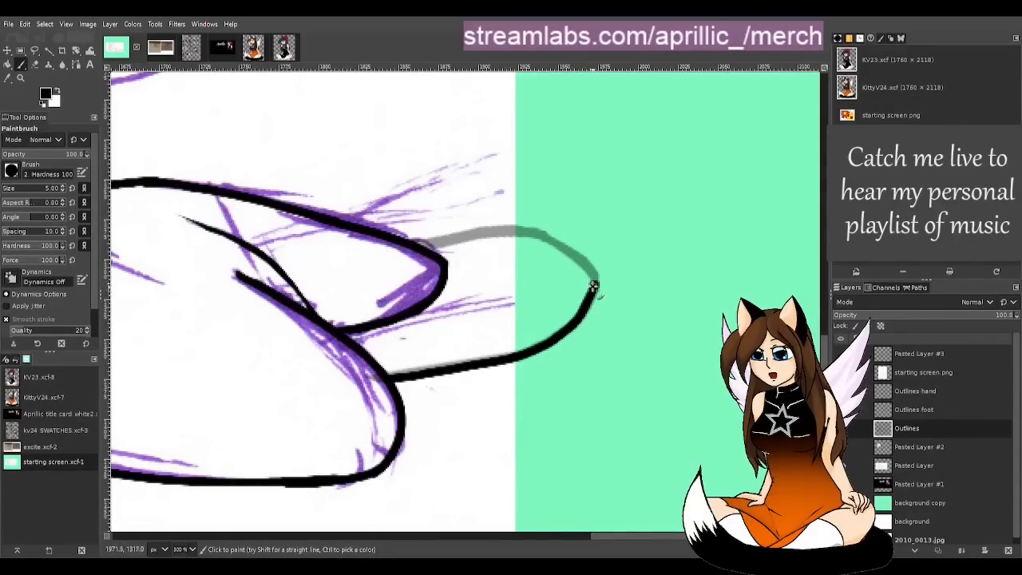
pyautogui.hotkey('ctrl', 'z')
pyautogui.moveTo(595, 286); pyautogui.dragTo(572, 323)
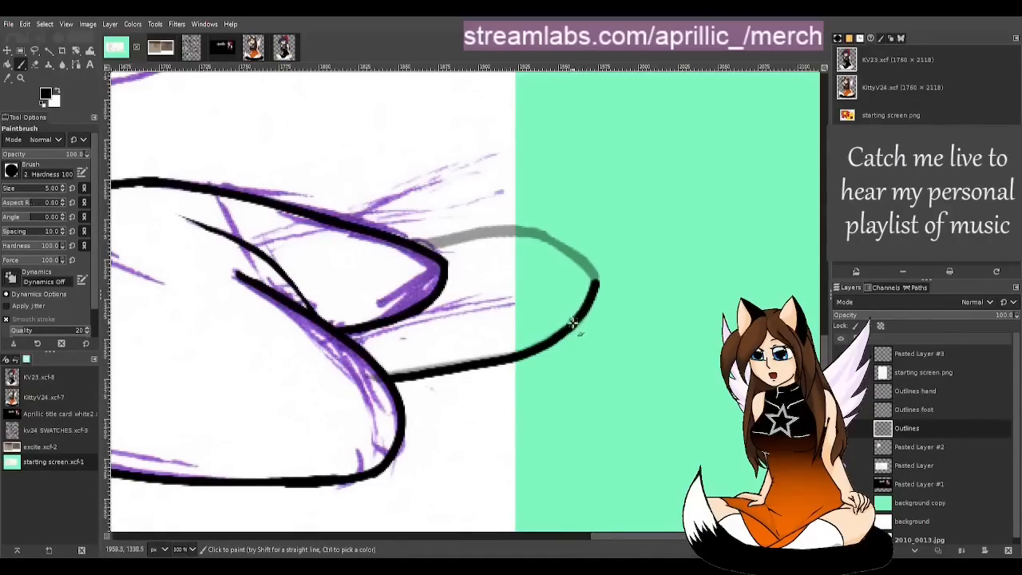
pyautogui.hotkey('ctrl', 'z')
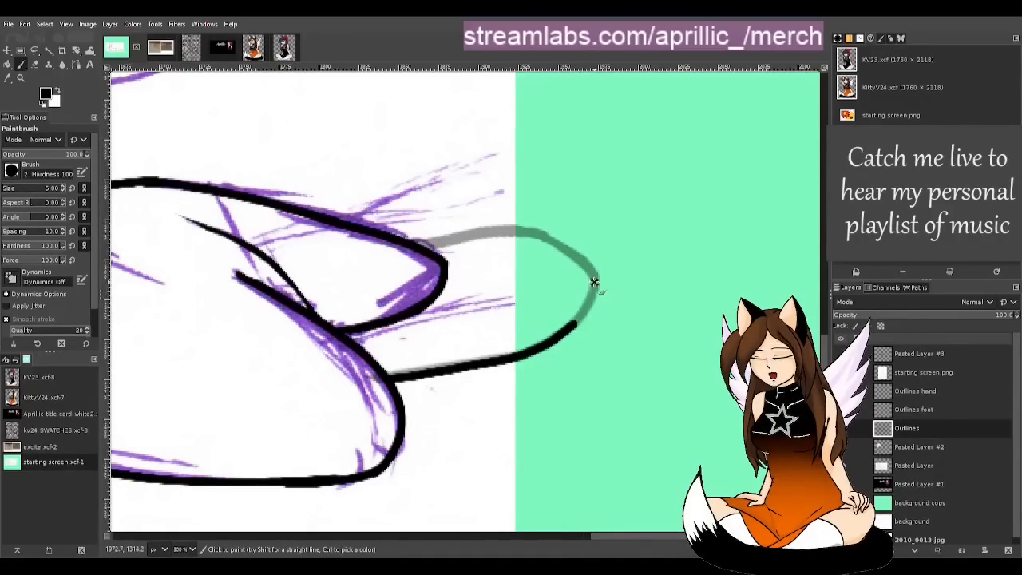
pyautogui.moveTo(596, 280); pyautogui.dragTo(565, 329)
pyautogui.hotkey('ctrl', 'z')
pyautogui.moveTo(595, 284); pyautogui.dragTo(564, 333)
pyautogui.hotkey('ctrl', 'z')
pyautogui.moveTo(596, 283)
pyautogui.mouseDown()
pyautogui.moveTo(592, 309)
pyautogui.moveTo(563, 332)
pyautogui.mouseUp()
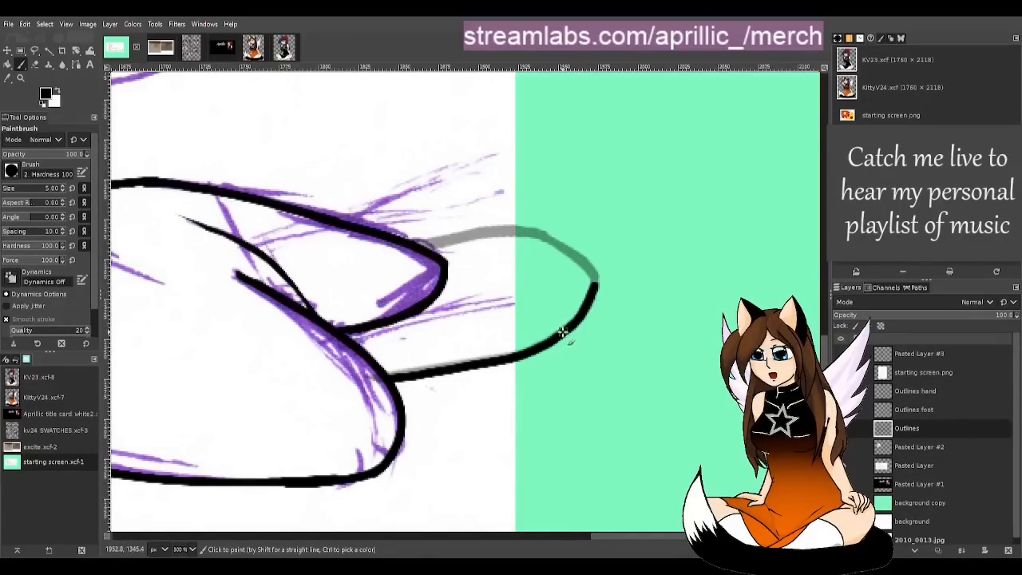
pyautogui.hotkey('ctrl', 'z')
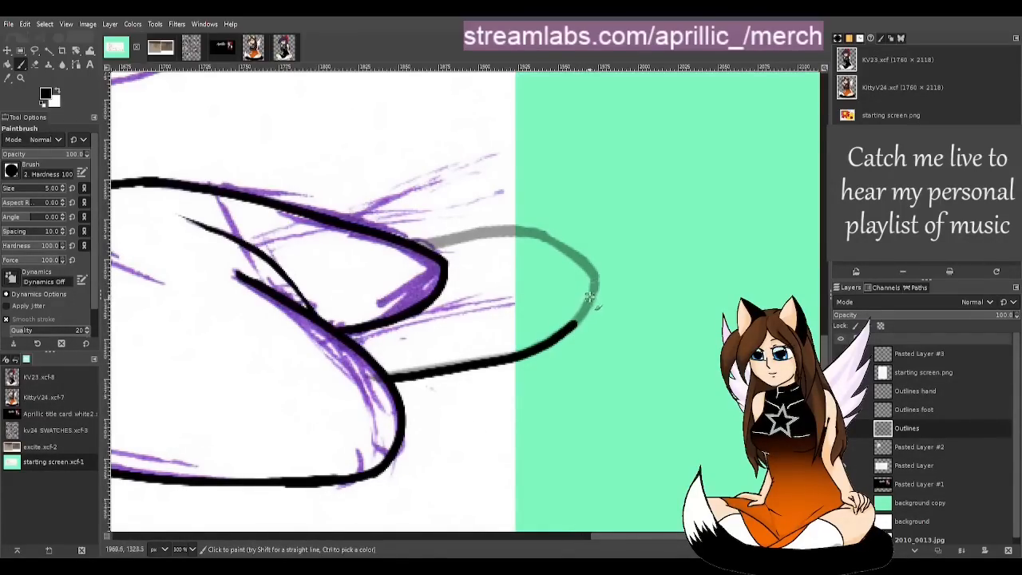
pyautogui.hotkey('ctrl', 'z')
# Step: Ink the far foot's lower curve from its outer tip into the lower line over the faded guide, undoing strokes until it fits
pyautogui.click(594, 285)
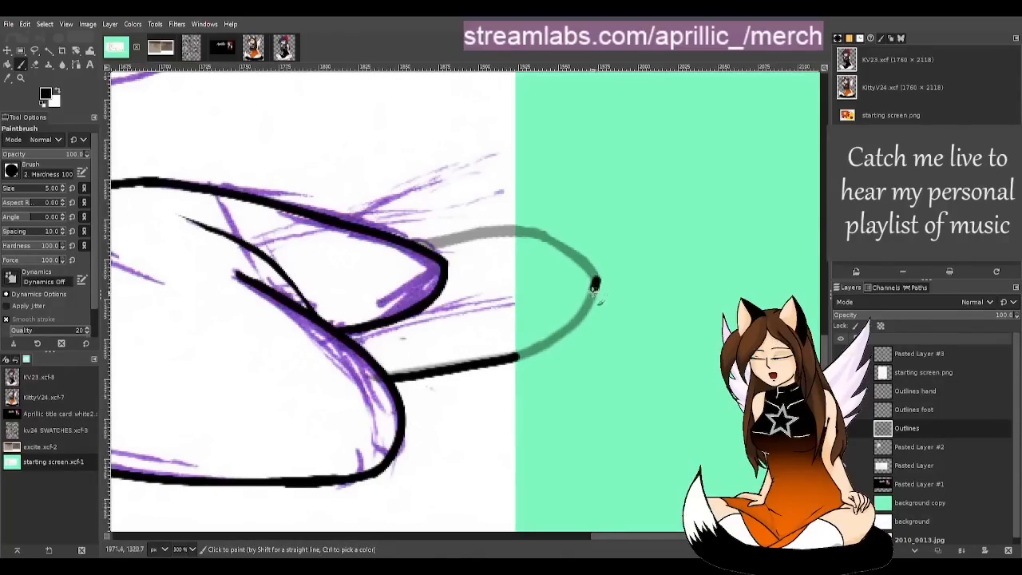
pyautogui.moveTo(595, 287)
pyautogui.mouseDown()
pyautogui.moveTo(575, 320)
pyautogui.moveTo(484, 363)
pyautogui.mouseUp()
pyautogui.hotkey('ctrl', 'z')
pyautogui.moveTo(597, 281)
pyautogui.mouseDown()
pyautogui.moveTo(574, 324)
pyautogui.moveTo(497, 359)
pyautogui.mouseUp()
pyautogui.hotkey('ctrl', 'z')
pyautogui.moveTo(597, 281)
pyautogui.mouseDown()
pyautogui.moveTo(581, 319)
pyautogui.moveTo(499, 365)
pyautogui.mouseUp()
pyautogui.hotkey('ctrl', 'z')
pyautogui.moveTo(597, 281)
pyautogui.mouseDown()
pyautogui.moveTo(594, 307)
pyautogui.moveTo(543, 343)
pyautogui.moveTo(471, 371)
pyautogui.mouseUp()
pyautogui.hotkey('ctrl', 'z')
pyautogui.moveTo(598, 281)
pyautogui.mouseDown()
pyautogui.moveTo(572, 321)
pyautogui.moveTo(488, 359)
pyautogui.mouseUp()
pyautogui.hotkey('ctrl', 'z')
pyautogui.moveTo(597, 281)
pyautogui.mouseDown()
pyautogui.moveTo(571, 320)
pyautogui.moveTo(513, 359)
pyautogui.mouseUp()
pyautogui.hotkey('ctrl', 'z')
pyautogui.moveTo(597, 282)
pyautogui.mouseDown()
pyautogui.moveTo(570, 319)
pyautogui.moveTo(511, 361)
pyautogui.moveTo(596, 291)
pyautogui.moveTo(591, 322)
pyautogui.moveTo(504, 359)
pyautogui.mouseUp()
pyautogui.hotkey('ctrl', 'z')
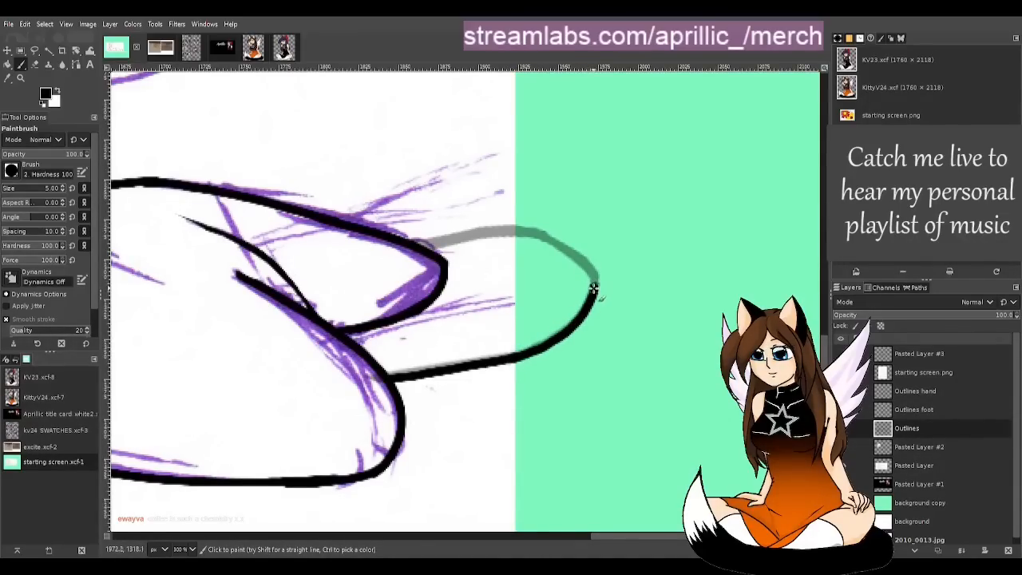
pyautogui.moveTo(594, 286); pyautogui.dragTo(574, 318)
# Step: Try to ink the far foot's upper line in one stroke from the outer tip back to the near foot
pyautogui.moveTo(588, 273); pyautogui.dragTo(559, 252)
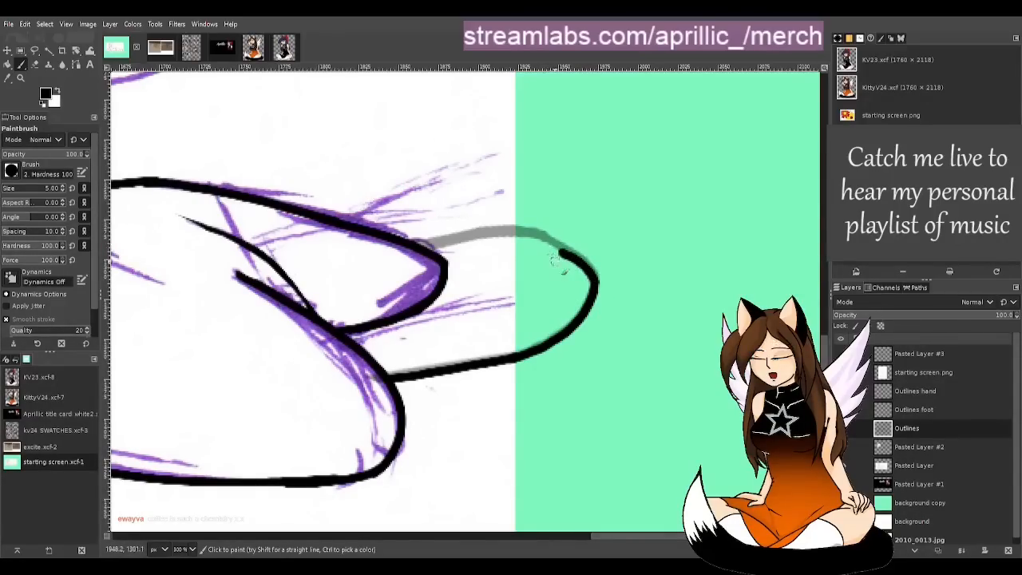
pyautogui.hotkey('ctrl', 'z')
pyautogui.moveTo(595, 286)
pyautogui.mouseDown()
pyautogui.moveTo(573, 253)
pyautogui.moveTo(528, 233)
pyautogui.moveTo(417, 241)
pyautogui.mouseUp()
pyautogui.hotkey('ctrl', 'z')
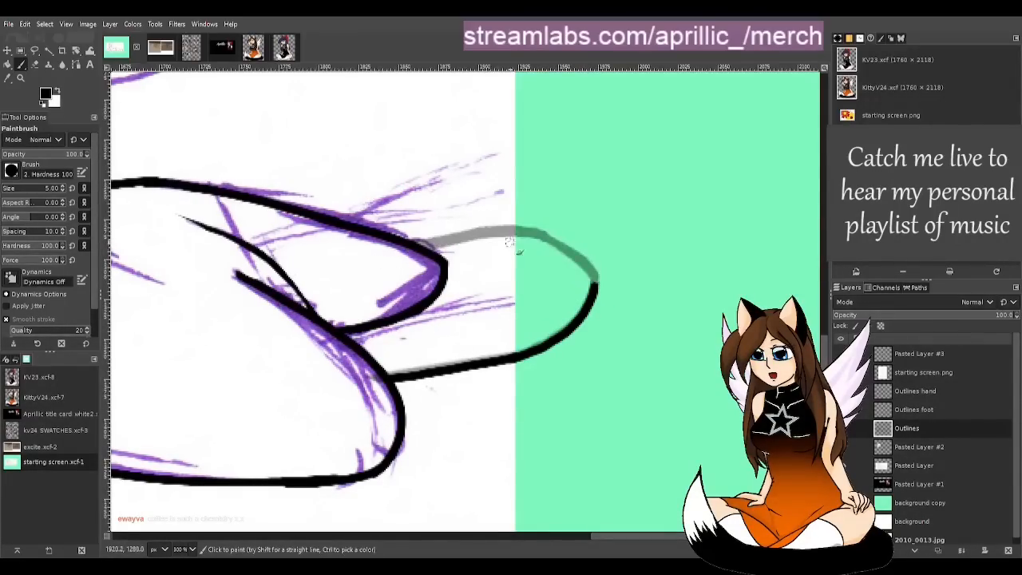
# Step: Ink the far foot's upper edge from near the white sheet's edge back to the near foot, undoing stray strokes
pyautogui.moveTo(519, 232); pyautogui.dragTo(391, 244)
pyautogui.hotkey('ctrl', 'z')
pyautogui.moveTo(498, 231); pyautogui.dragTo(382, 244)
pyautogui.hotkey('ctrl', 'z')
pyautogui.moveTo(496, 232)
pyautogui.mouseDown()
pyautogui.moveTo(408, 243)
pyautogui.moveTo(515, 229)
pyautogui.mouseUp()
pyautogui.hotkey('ctrl', 'z')
pyautogui.hotkey('ctrl', 'z')
pyautogui.moveTo(414, 243)
pyautogui.mouseDown()
pyautogui.moveTo(526, 232)
pyautogui.moveTo(407, 243)
pyautogui.mouseUp()
pyautogui.hotkey('ctrl', 'z')
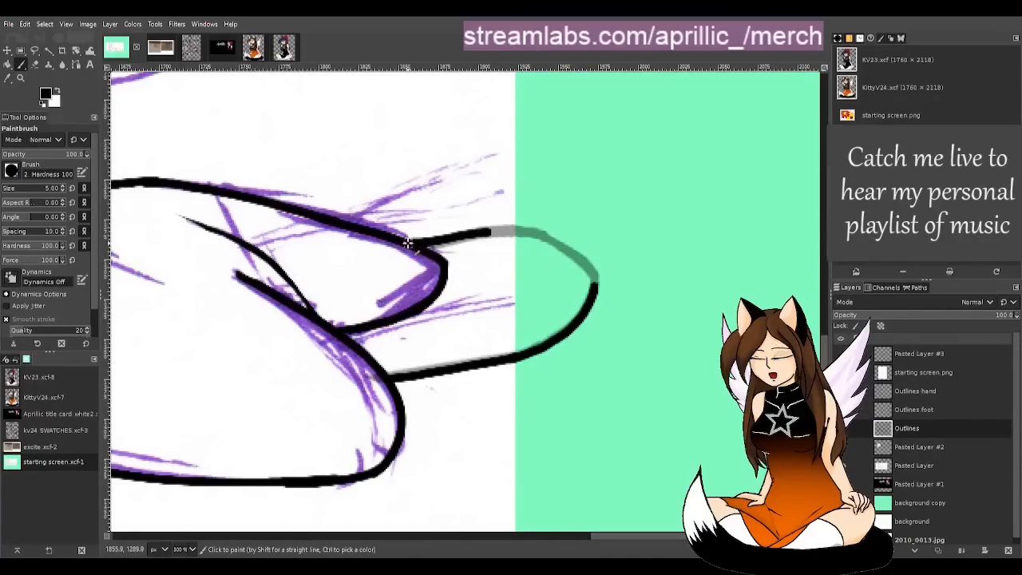
pyautogui.moveTo(490, 232)
pyautogui.mouseDown()
pyautogui.moveTo(567, 247)
pyautogui.moveTo(597, 278)
pyautogui.moveTo(564, 250)
pyautogui.moveTo(483, 232)
pyautogui.mouseUp()
pyautogui.hotkey('ctrl', 'z')
pyautogui.hotkey('ctrl', 'z')
# Step: Ink the far foot's upper curve from the outer tip to the inked upper edge, undoing strokes until the outline closes
pyautogui.moveTo(600, 287)
pyautogui.mouseDown()
pyautogui.moveTo(559, 243)
pyautogui.moveTo(471, 231)
pyautogui.mouseUp()
pyautogui.hotkey('ctrl', 'z')
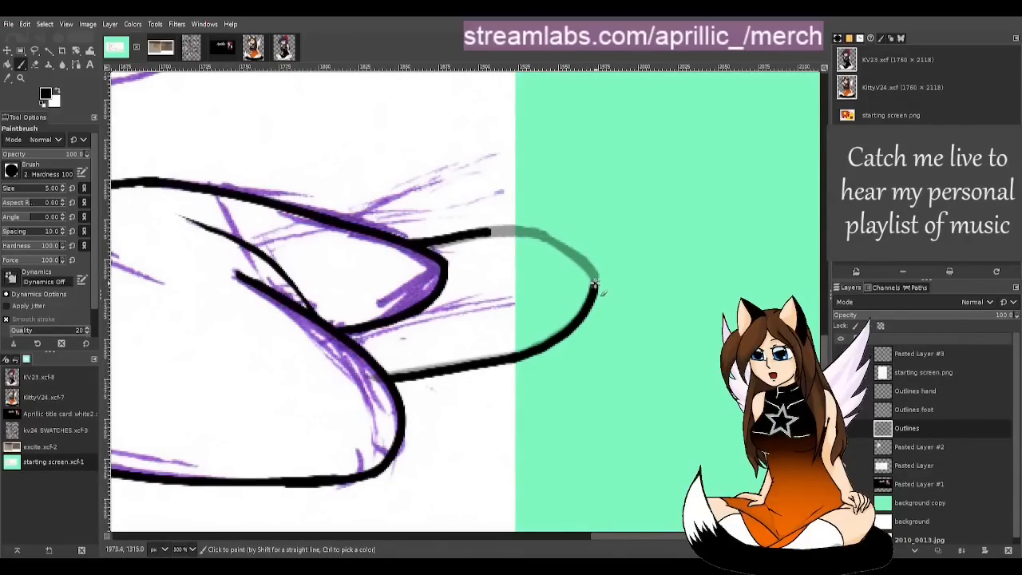
pyautogui.moveTo(594, 285)
pyautogui.mouseDown()
pyautogui.moveTo(568, 246)
pyautogui.moveTo(491, 231)
pyautogui.mouseUp()
pyautogui.hotkey('ctrl', 'z')
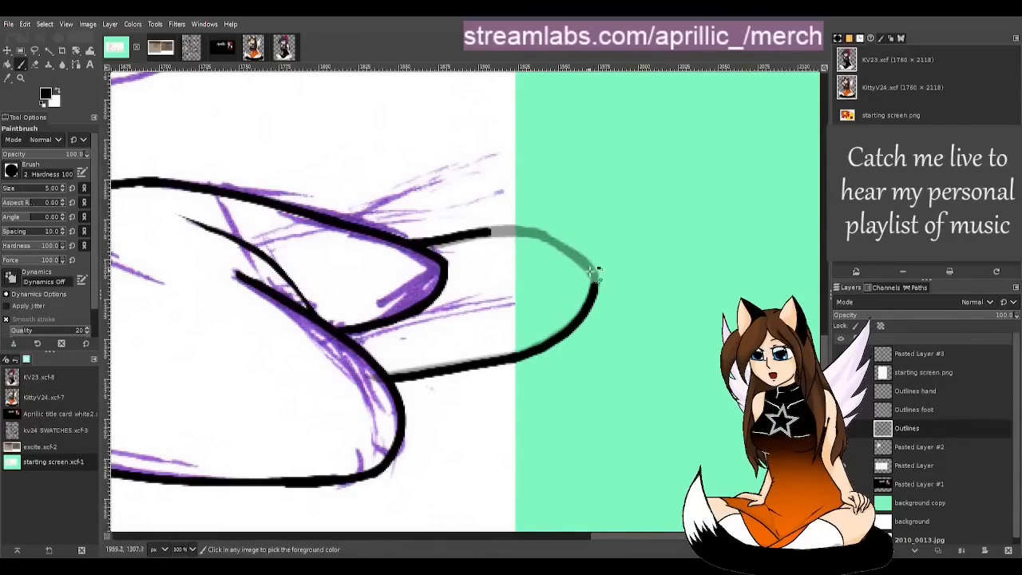
pyautogui.moveTo(596, 279)
pyautogui.mouseDown()
pyautogui.moveTo(546, 239)
pyautogui.moveTo(471, 231)
pyautogui.mouseUp()
pyautogui.hotkey('ctrl', 'z')
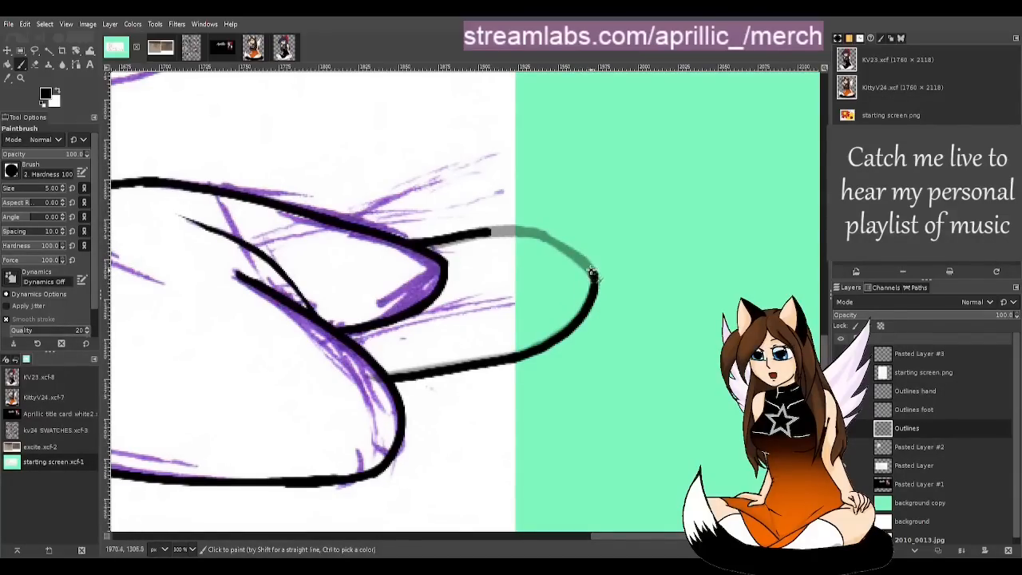
pyautogui.moveTo(592, 273)
pyautogui.mouseDown()
pyautogui.moveTo(559, 239)
pyautogui.moveTo(477, 232)
pyautogui.moveTo(549, 240)
pyautogui.moveTo(586, 266)
pyautogui.moveTo(597, 294)
pyautogui.mouseUp()
pyautogui.hotkey('ctrl', 'z')
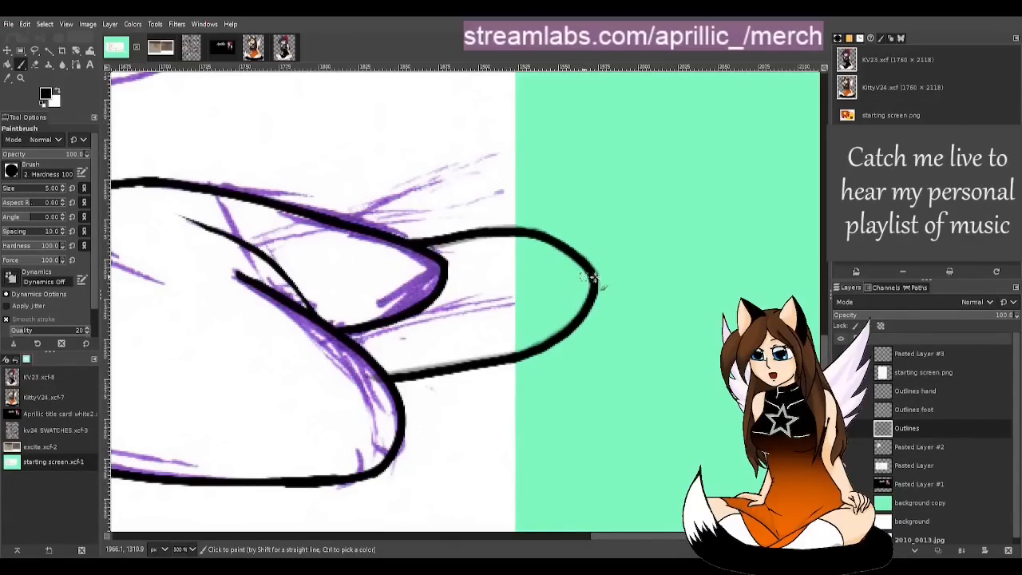
# Step: Remove the faded Outlines foot guide layer and make the Outlines layer active
pyautogui.press('m')
pyautogui.scroll(-3, 591, 278)
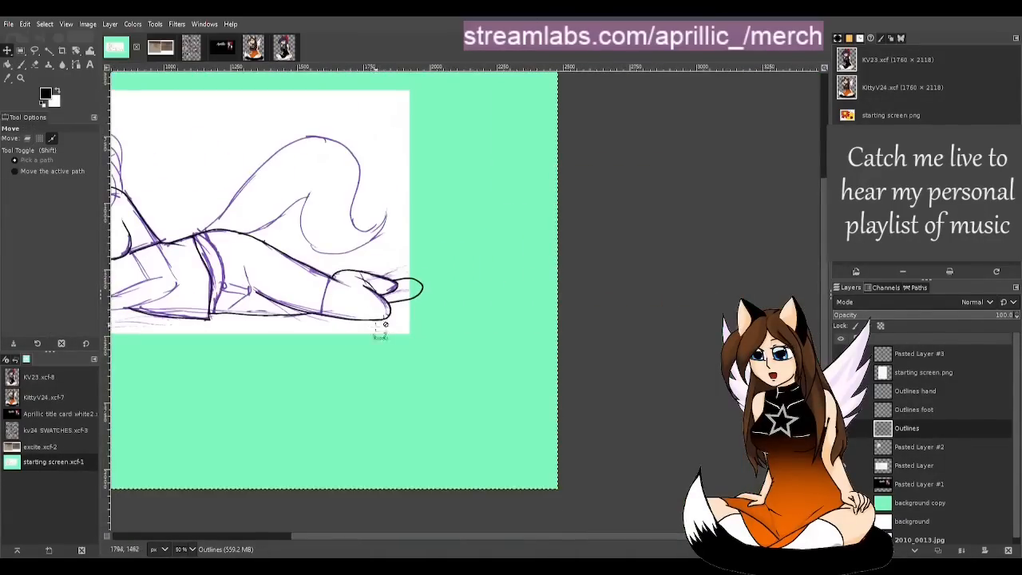
pyautogui.moveTo(549, 537); pyautogui.dragTo(384, 498)
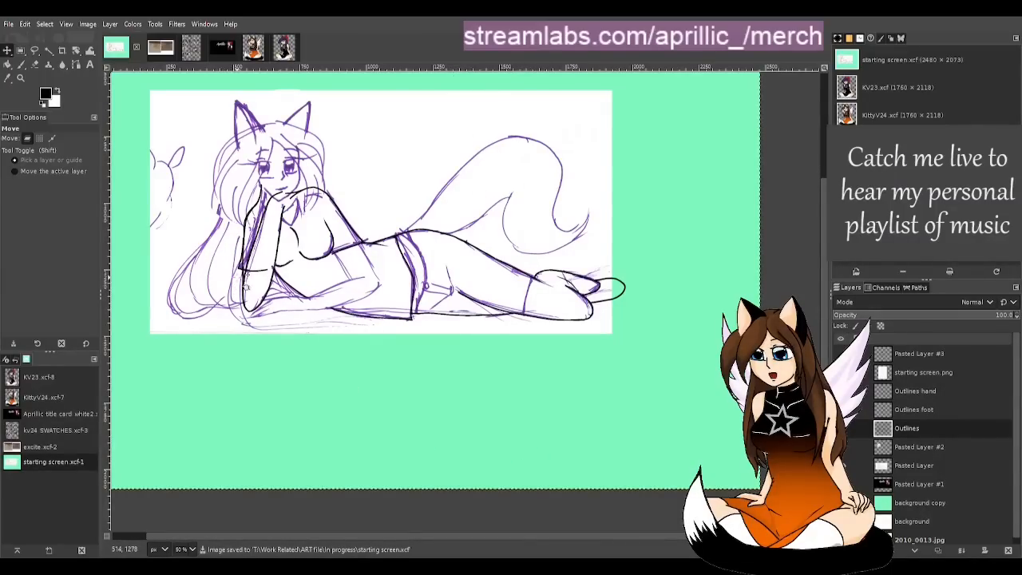
pyautogui.scroll(3, 383, 265)
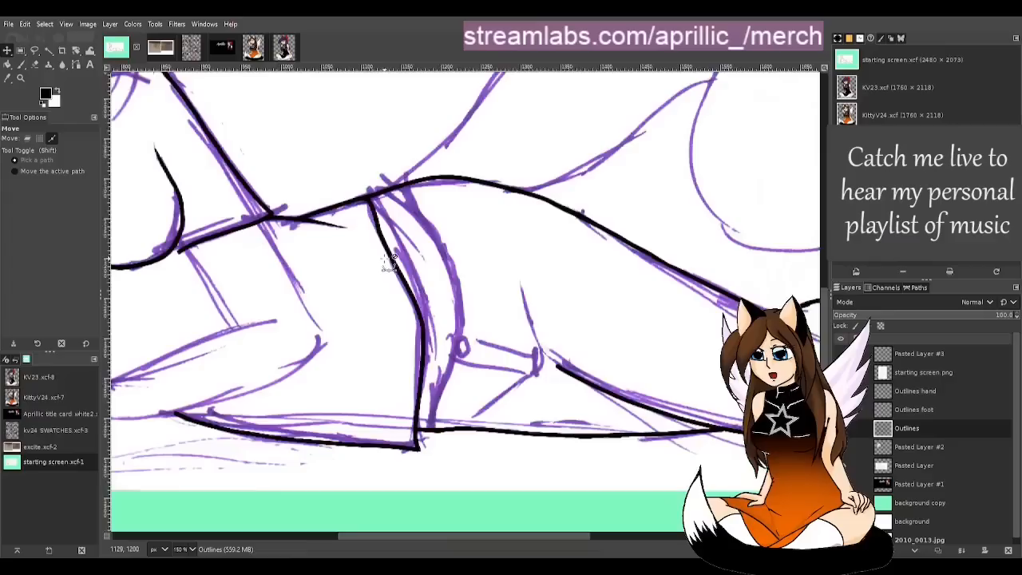
pyautogui.scroll(1, 336, 300)
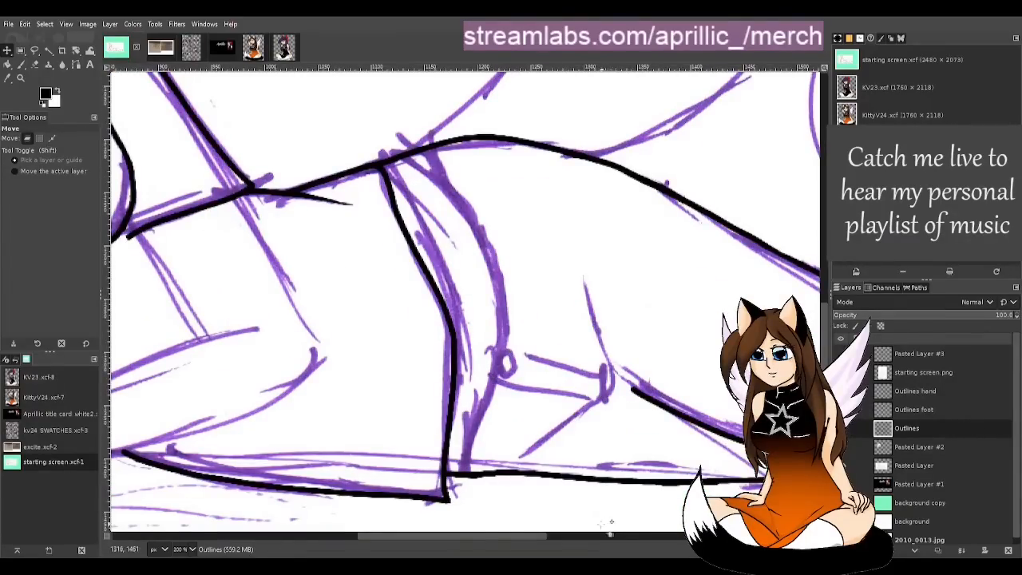
pyautogui.moveTo(503, 535); pyautogui.dragTo(683, 545)
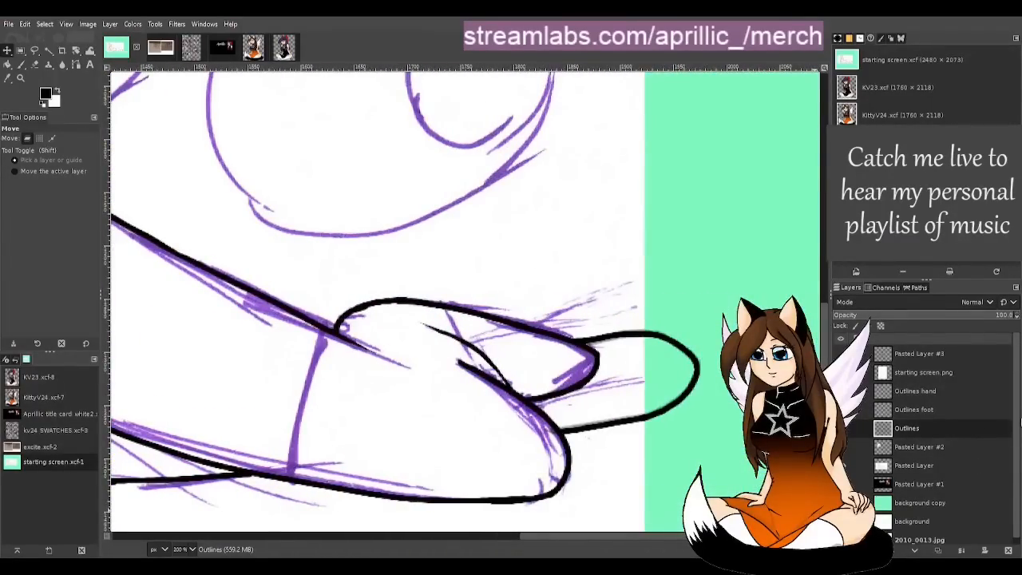
pyautogui.click(942, 410)
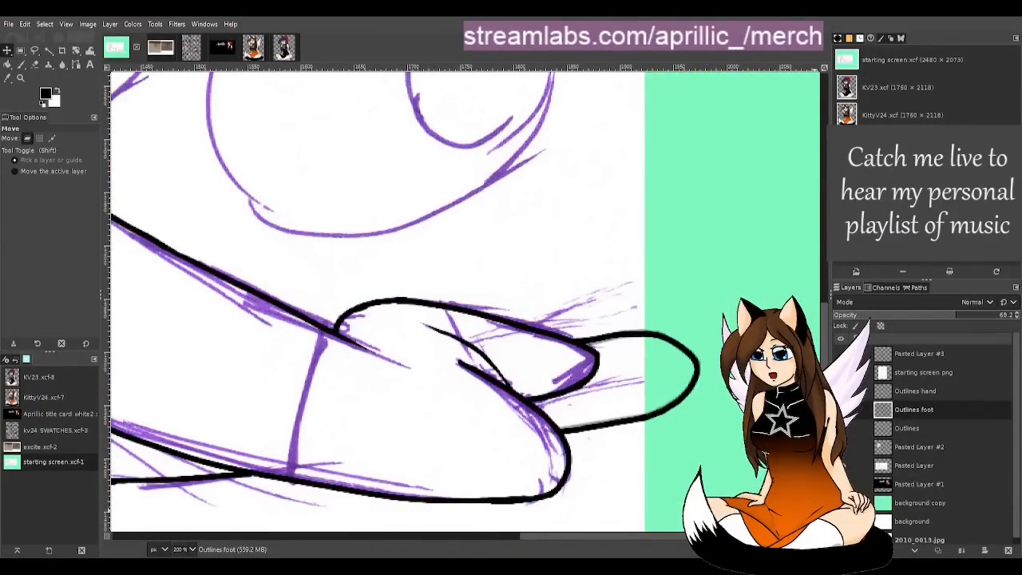
pyautogui.click(892, 400)
pyautogui.click(929, 426)
pyautogui.click(918, 409)
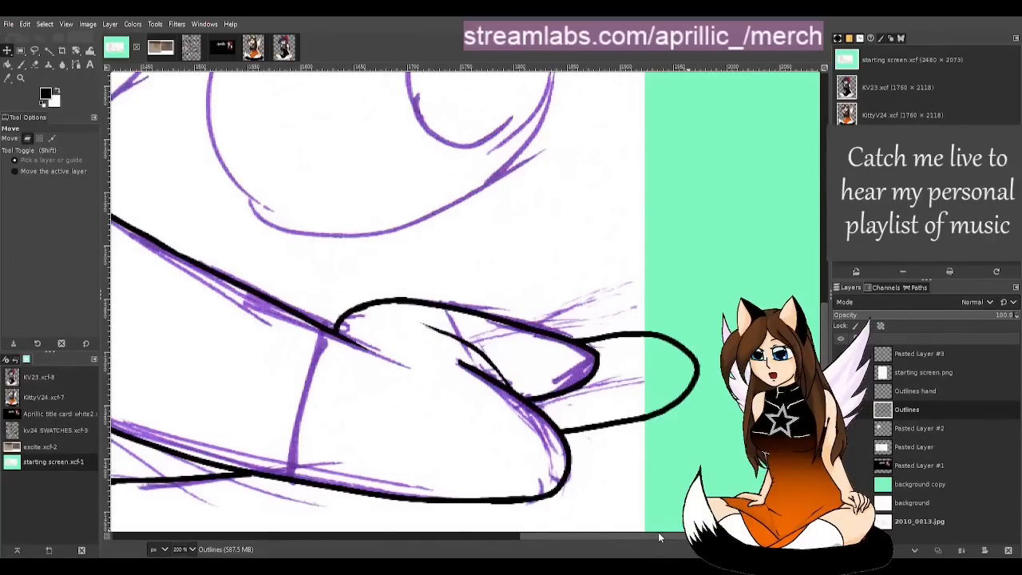
# Step: Try to ink the start of a second waist curve beside the inked waist line, beginning at the upper body outline
pyautogui.moveTo(658, 537); pyautogui.dragTo(547, 516)
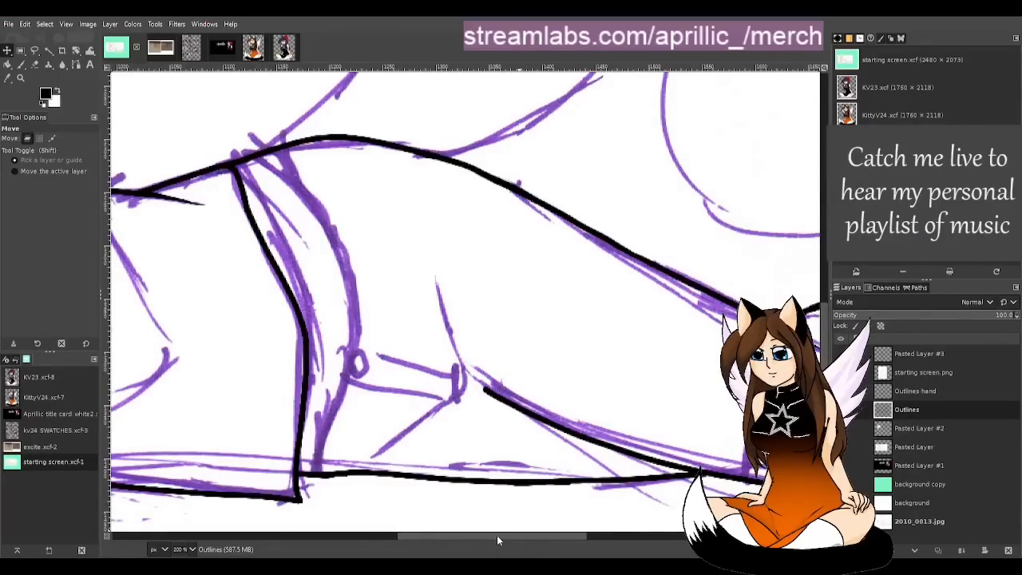
pyautogui.moveTo(496, 535); pyautogui.dragTo(449, 534)
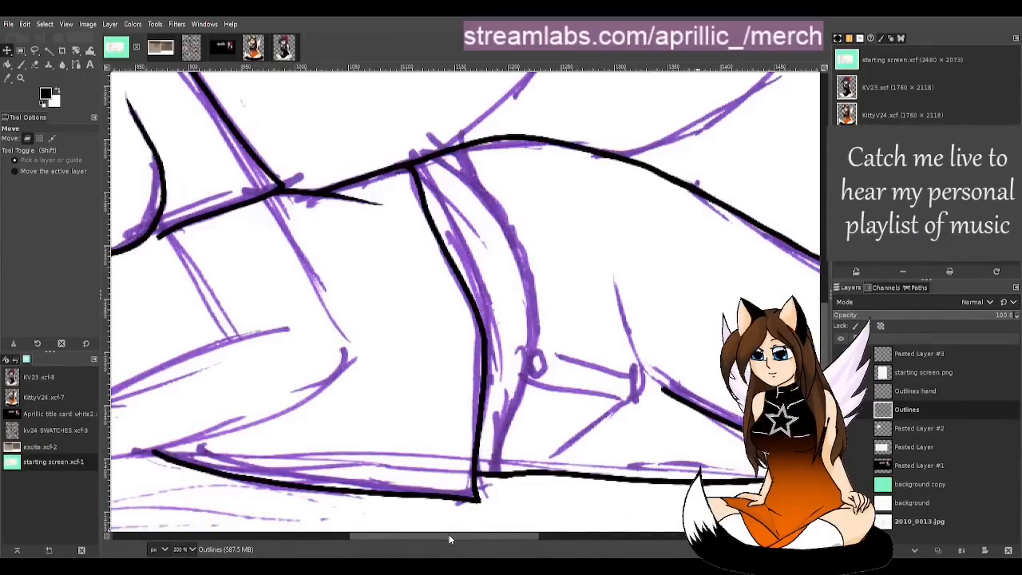
pyautogui.press('p')
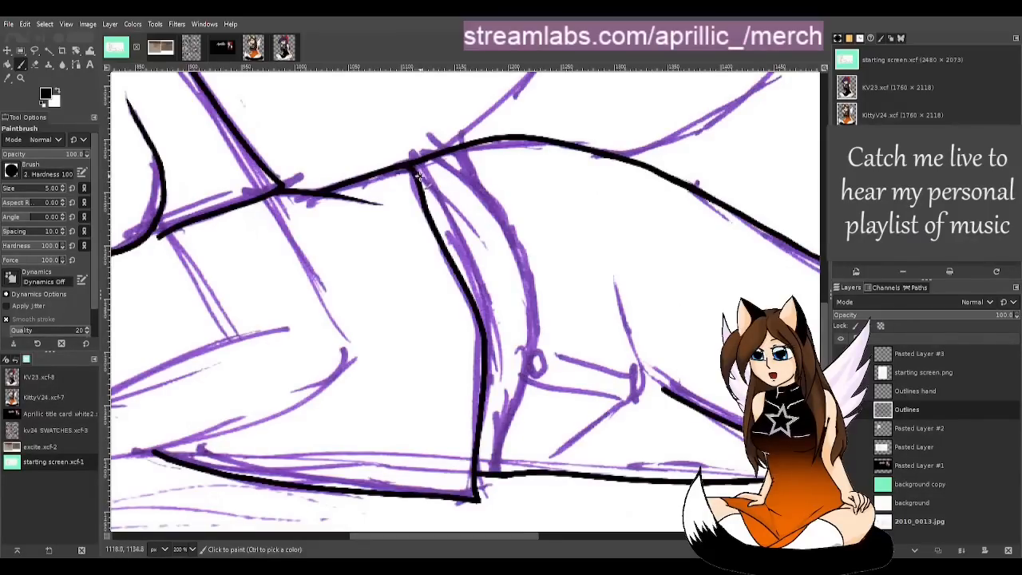
pyautogui.moveTo(420, 177); pyautogui.dragTo(458, 237)
pyautogui.hotkey('ctrl', 'z')
pyautogui.hotkey('ctrl', 'z')
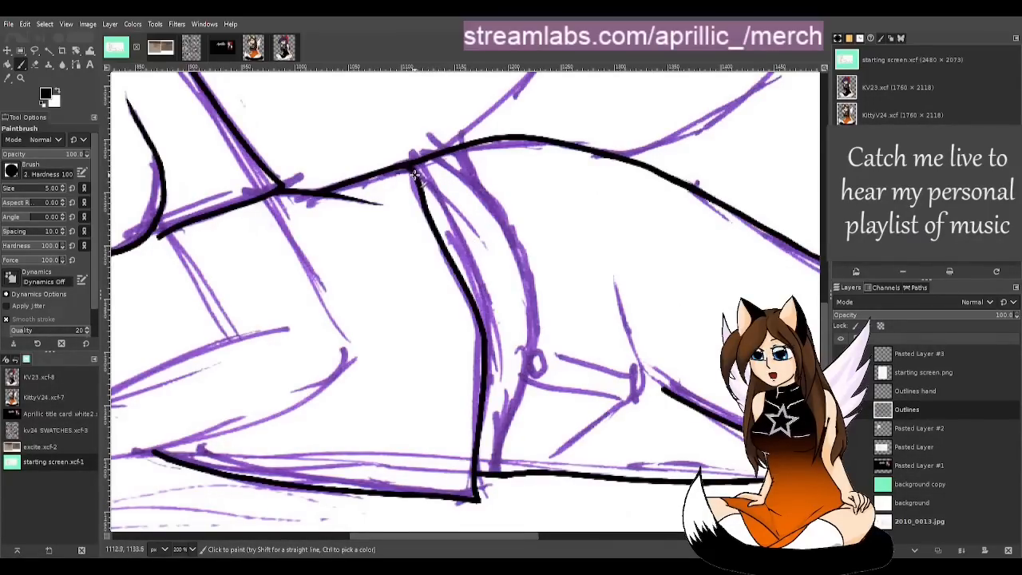
pyautogui.moveTo(439, 199); pyautogui.dragTo(483, 275)
pyautogui.hotkey('ctrl', 'z')
pyautogui.moveTo(415, 171); pyautogui.dragTo(459, 243)
pyautogui.press('m')
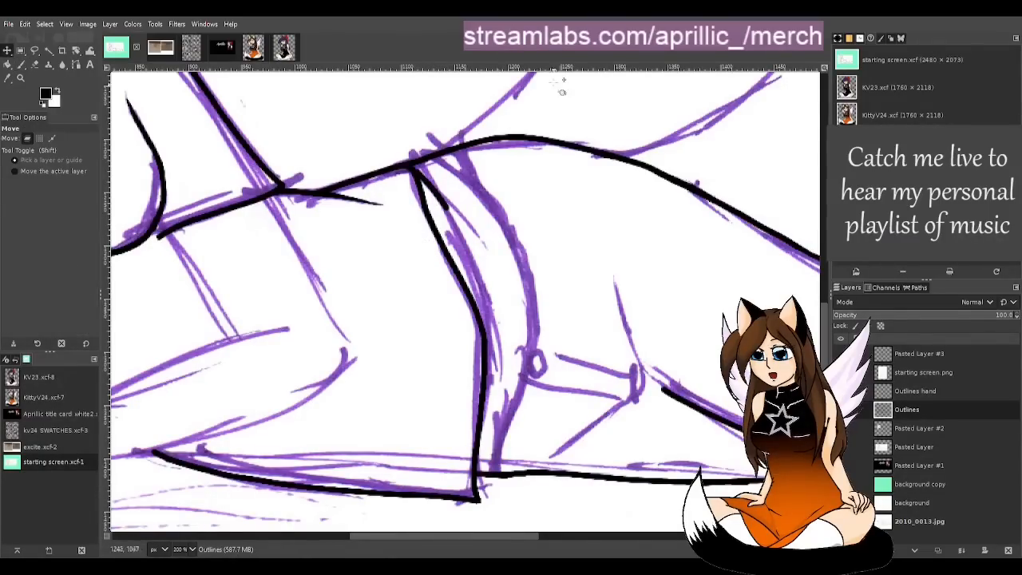
# Step: Retry the second waist curve's upper part at closer zoom with the size 5 Paintbrush, undoing each stroke
pyautogui.scroll(-3, 504, 249)
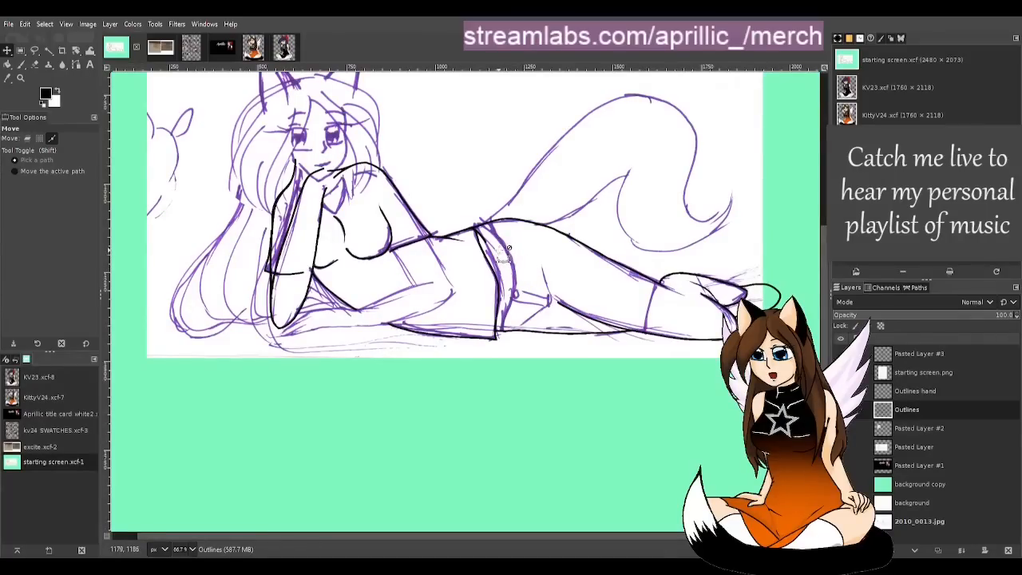
pyautogui.scroll(4, 505, 249)
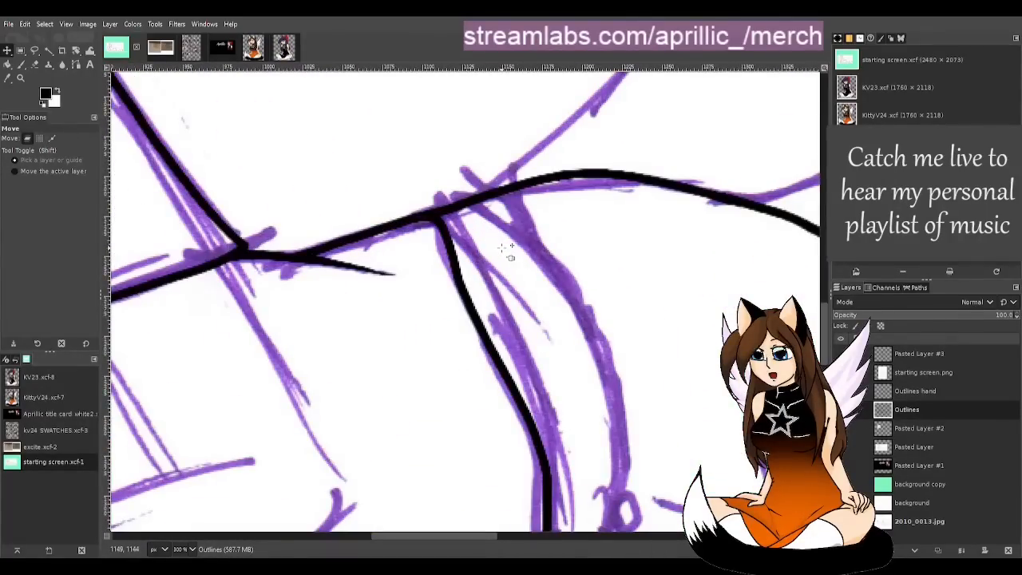
pyautogui.press('p')
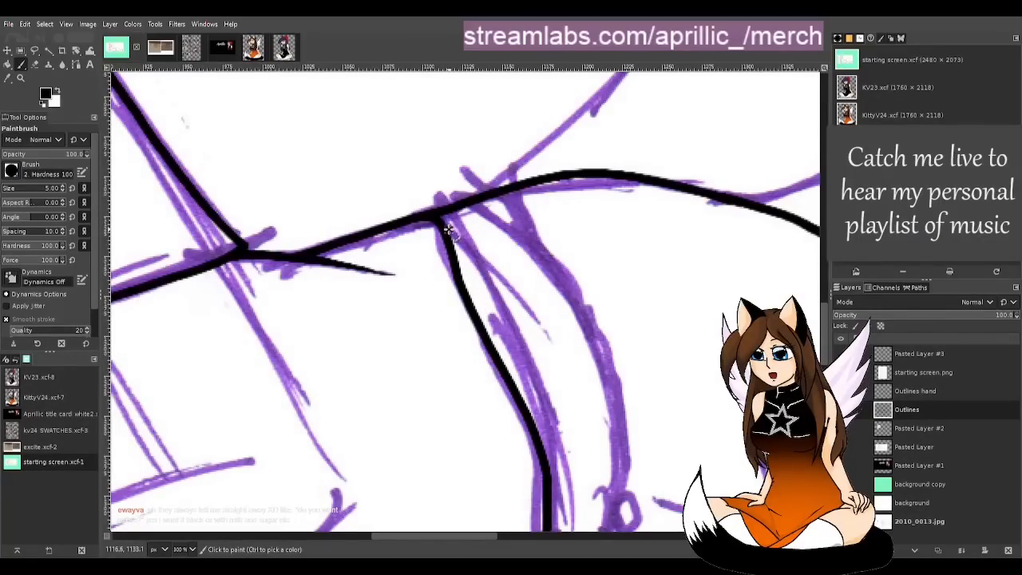
pyautogui.moveTo(449, 230); pyautogui.dragTo(515, 333)
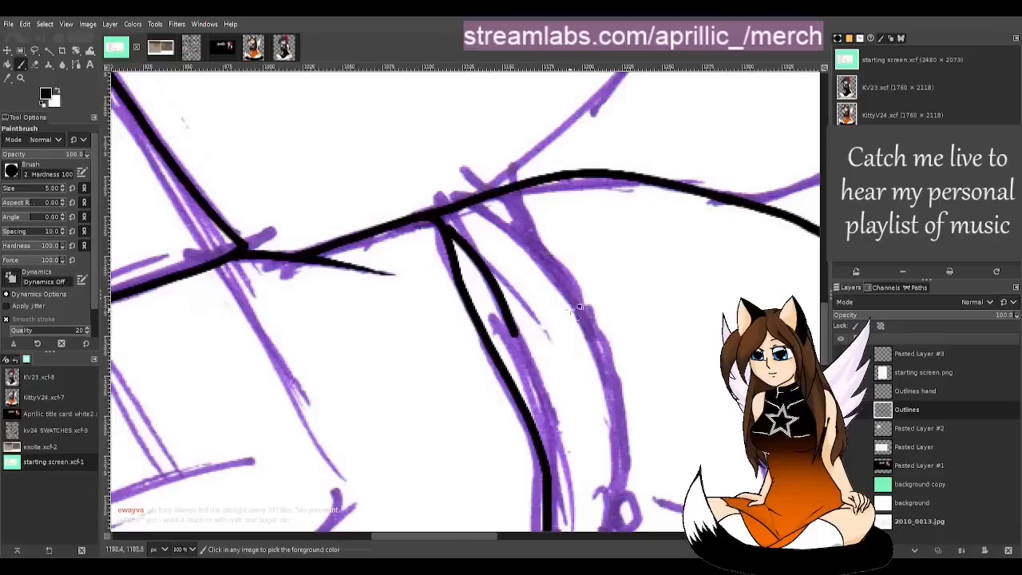
pyautogui.hotkey('ctrl', 'z')
pyautogui.moveTo(447, 232); pyautogui.dragTo(506, 337)
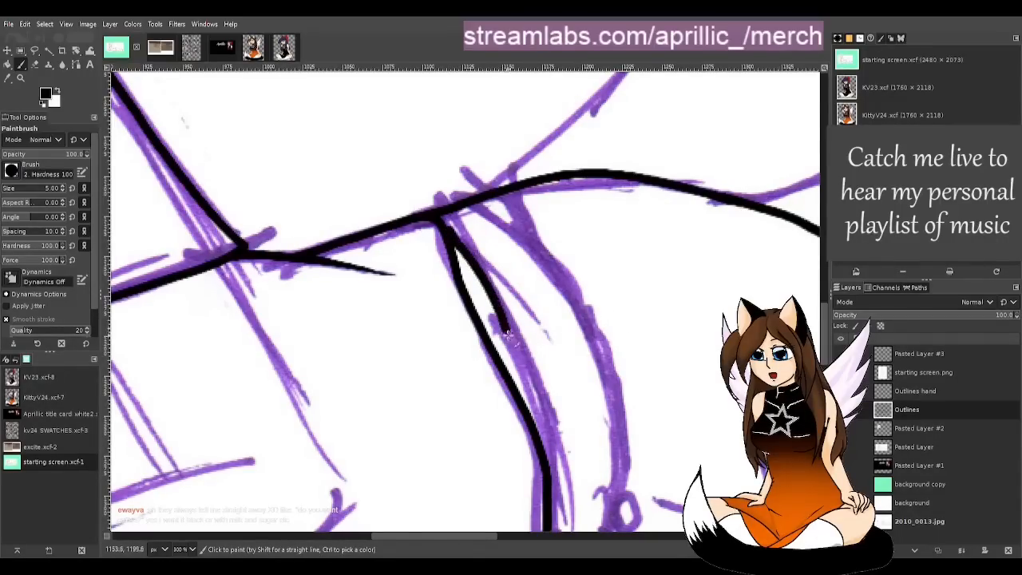
pyautogui.hotkey('ctrl', 'z')
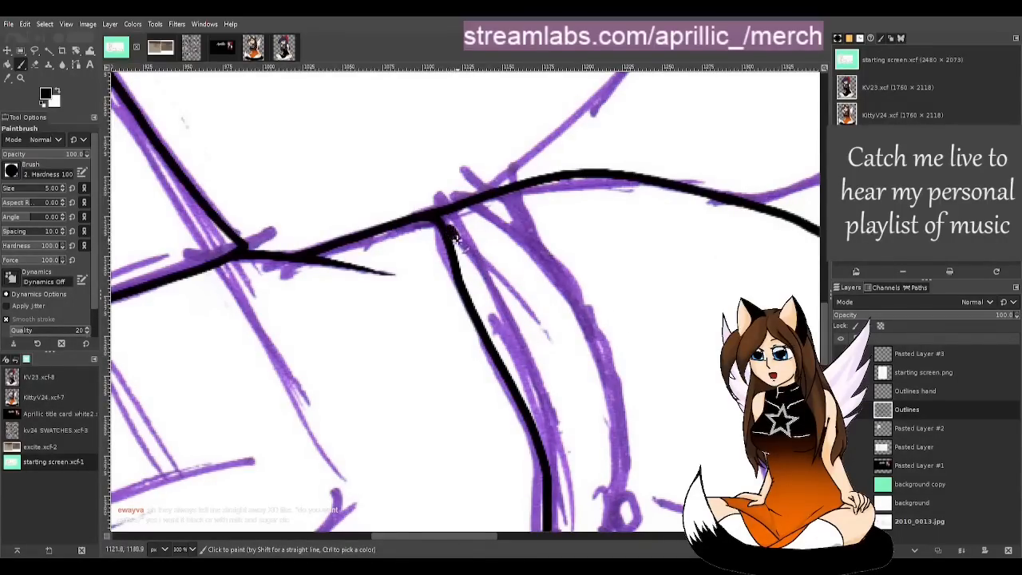
pyautogui.moveTo(453, 233); pyautogui.dragTo(507, 332)
pyautogui.hotkey('ctrl', 'z')
pyautogui.moveTo(449, 230); pyautogui.dragTo(532, 372)
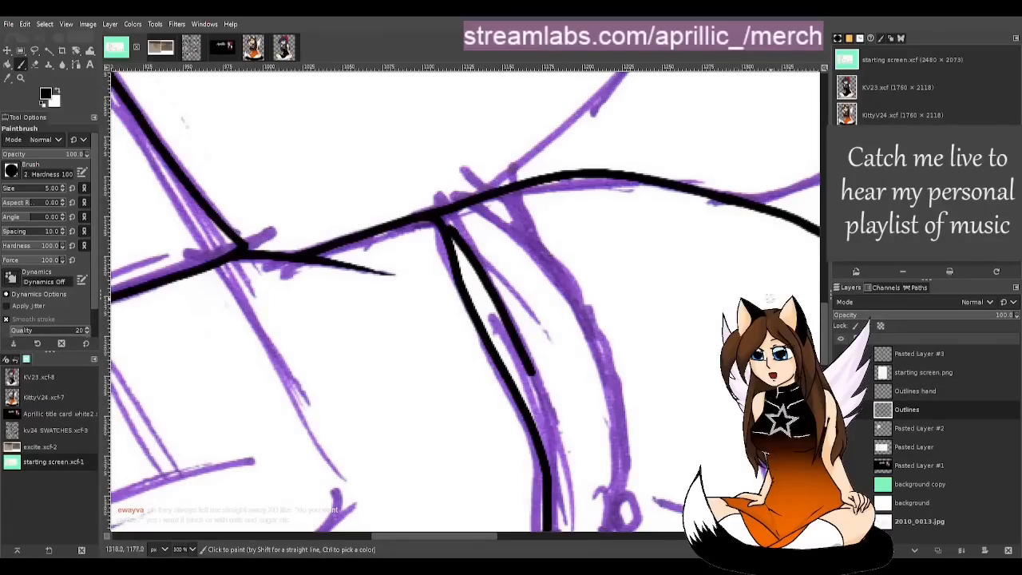
pyautogui.hotkey('ctrl', 'z')
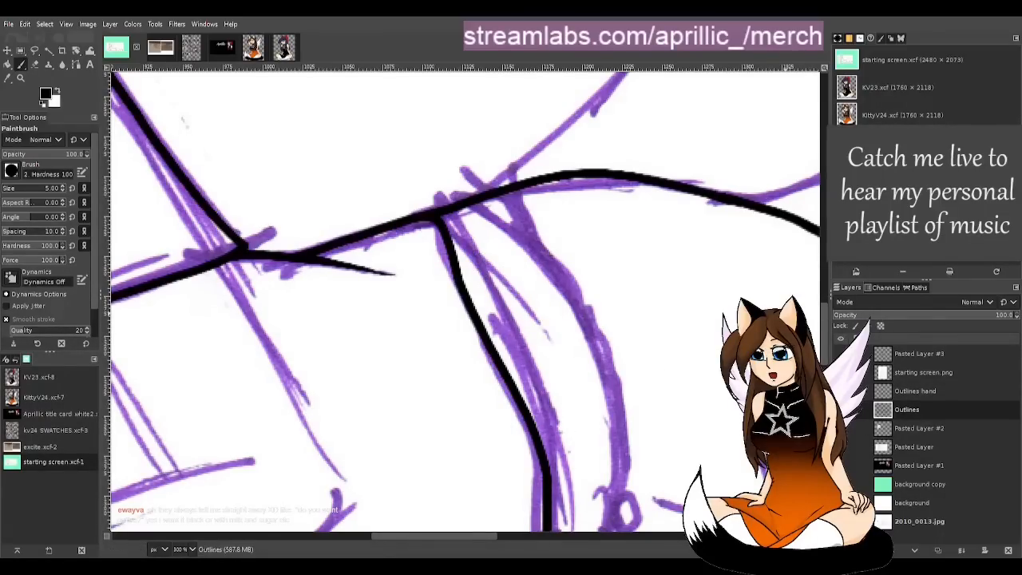
# Step: Ink the second waist curve from just below the upper body outline down to the waist line's bend, undoing strokes until one fits
pyautogui.moveTo(435, 537); pyautogui.dragTo(461, 538)
pyautogui.scroll(-2, 425, 412)
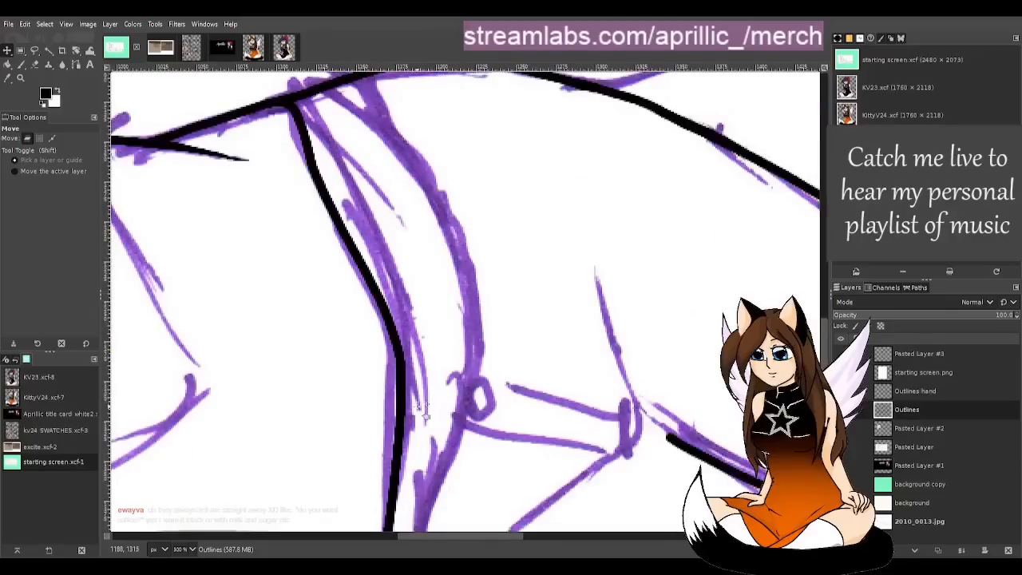
pyautogui.hscroll(-3, 478, 515)
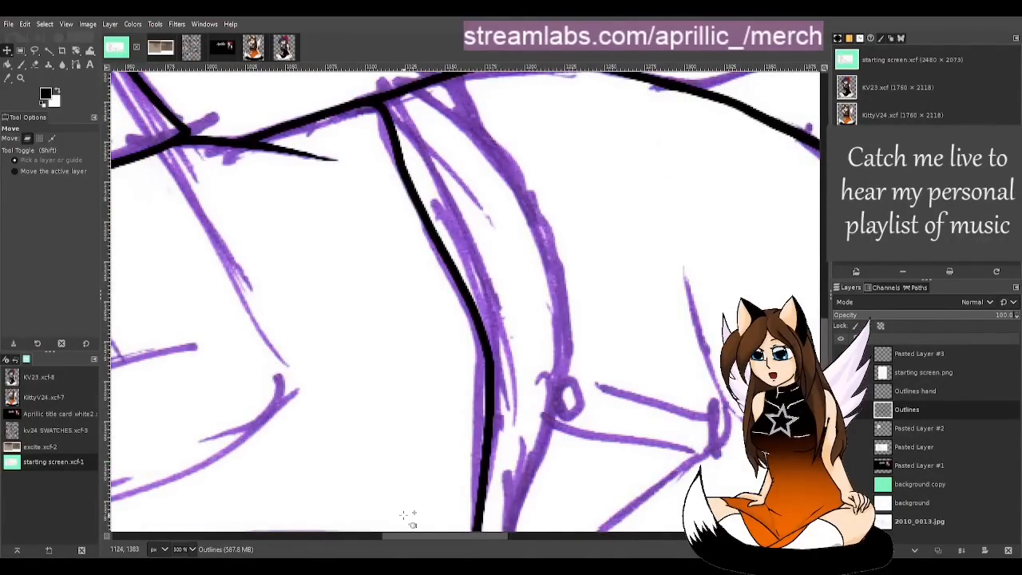
pyautogui.press('p')
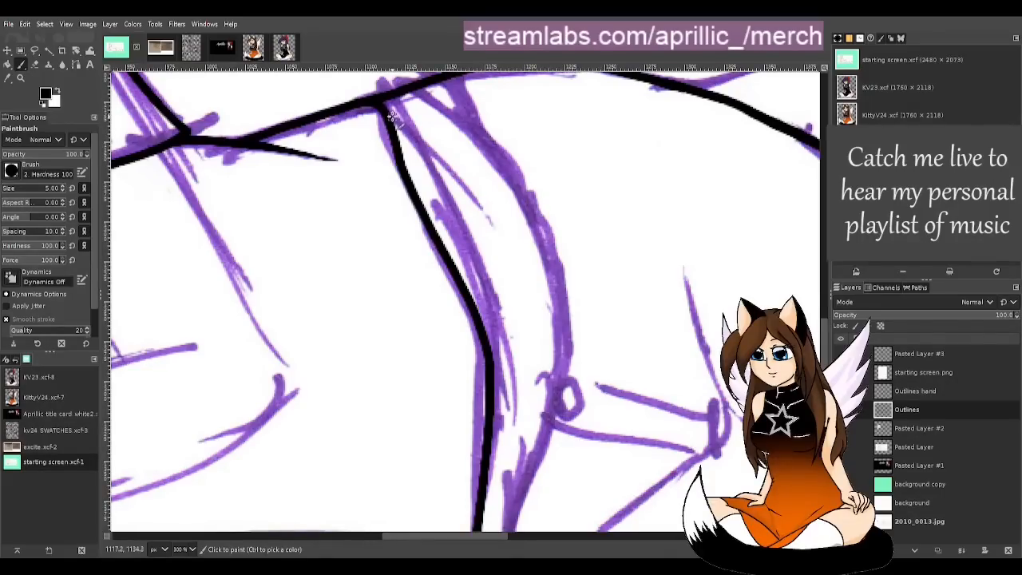
pyautogui.moveTo(391, 119)
pyautogui.mouseDown()
pyautogui.moveTo(471, 244)
pyautogui.moveTo(497, 310)
pyautogui.mouseUp()
pyautogui.hotkey('ctrl', 'z')
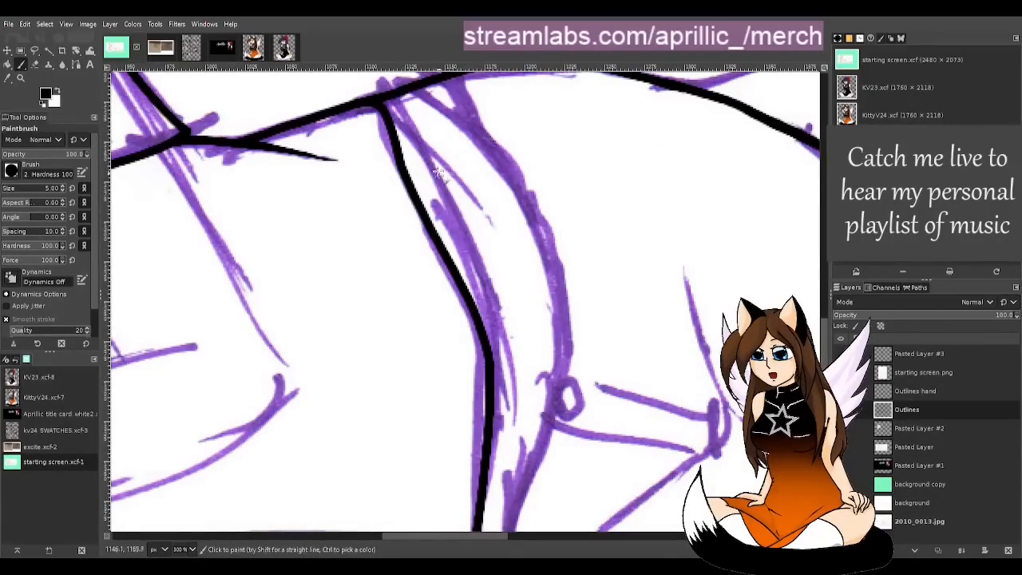
pyautogui.moveTo(409, 138)
pyautogui.mouseDown()
pyautogui.moveTo(461, 234)
pyautogui.moveTo(490, 321)
pyautogui.mouseUp()
pyautogui.hotkey('ctrl', 'z')
pyautogui.moveTo(412, 141)
pyautogui.mouseDown()
pyautogui.moveTo(481, 271)
pyautogui.moveTo(496, 331)
pyautogui.mouseUp()
pyautogui.hotkey('ctrl', 'z')
pyautogui.moveTo(421, 148); pyautogui.dragTo(463, 230)
pyautogui.hotkey('ctrl', 'z')
pyautogui.moveTo(421, 149)
pyautogui.mouseDown()
pyautogui.moveTo(486, 295)
pyautogui.moveTo(496, 371)
pyautogui.mouseUp()
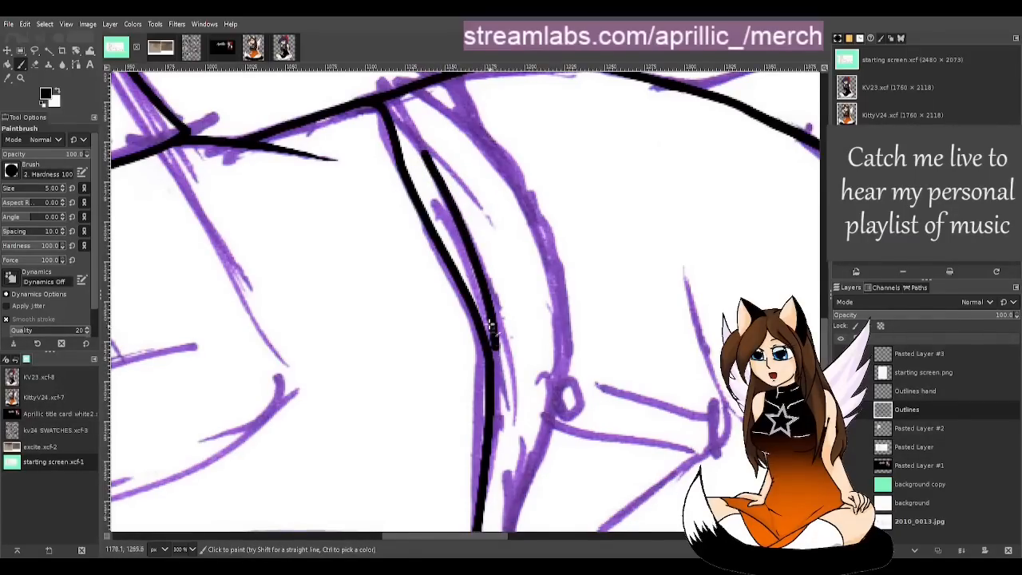
pyautogui.hotkey('ctrl', 'z')
pyautogui.moveTo(422, 153); pyautogui.dragTo(493, 312)
pyautogui.hotkey('ctrl', 'z')
pyautogui.moveTo(420, 152)
pyautogui.mouseDown()
pyautogui.moveTo(455, 212)
pyautogui.moveTo(492, 351)
pyautogui.mouseUp()
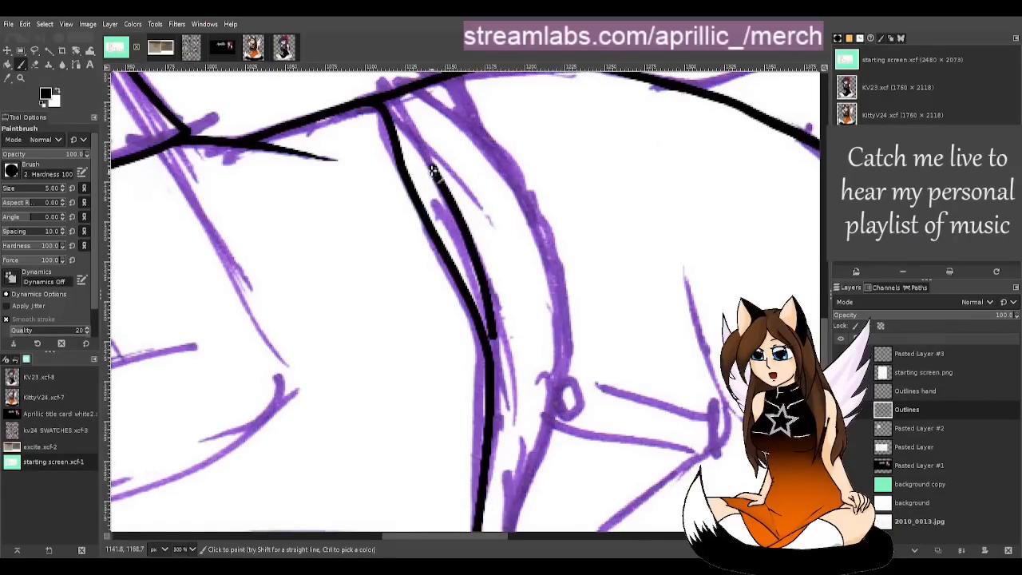
# Step: Extend the second waist curve up to the upper body outline and taper its upper end with the Eraser at size 2
pyautogui.moveTo(432, 167); pyautogui.dragTo(386, 97)
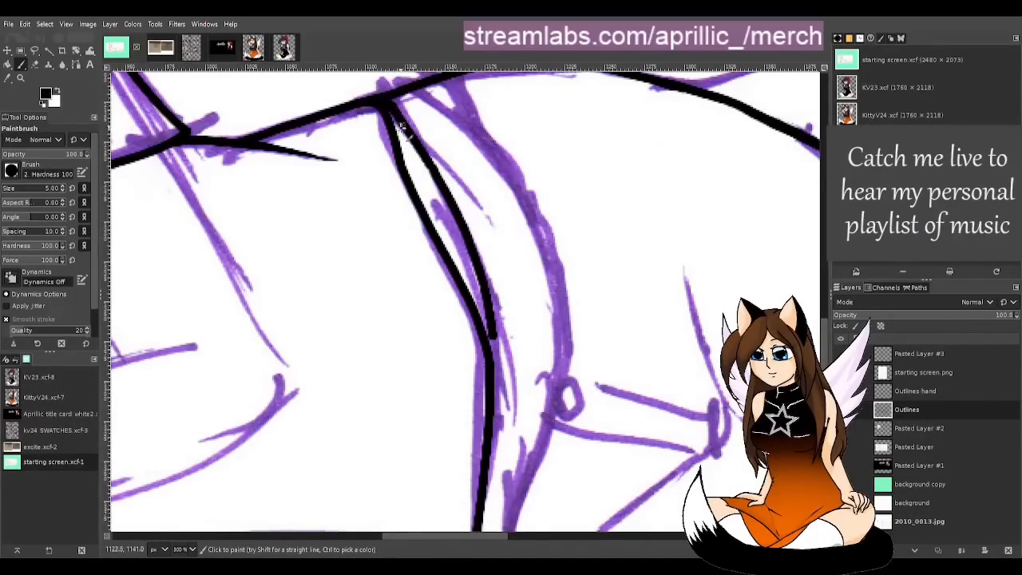
pyautogui.hotkey('ctrl', 'z')
pyautogui.hotkey('shift', 'e')
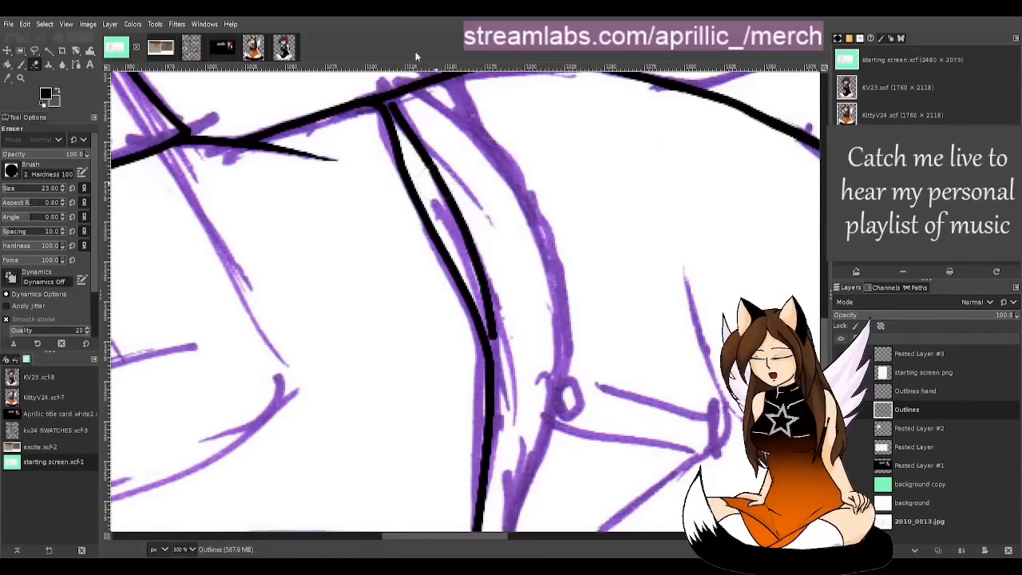
pyautogui.press('m')
pyautogui.scroll(1, 390, 128)
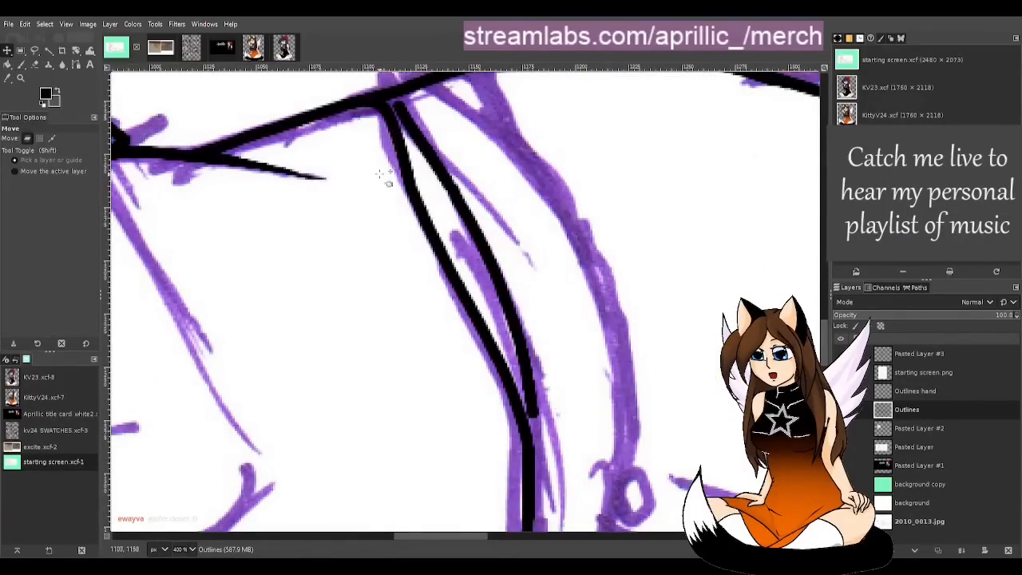
pyautogui.scroll(1, 354, 171)
pyautogui.scroll(2, 320, 211)
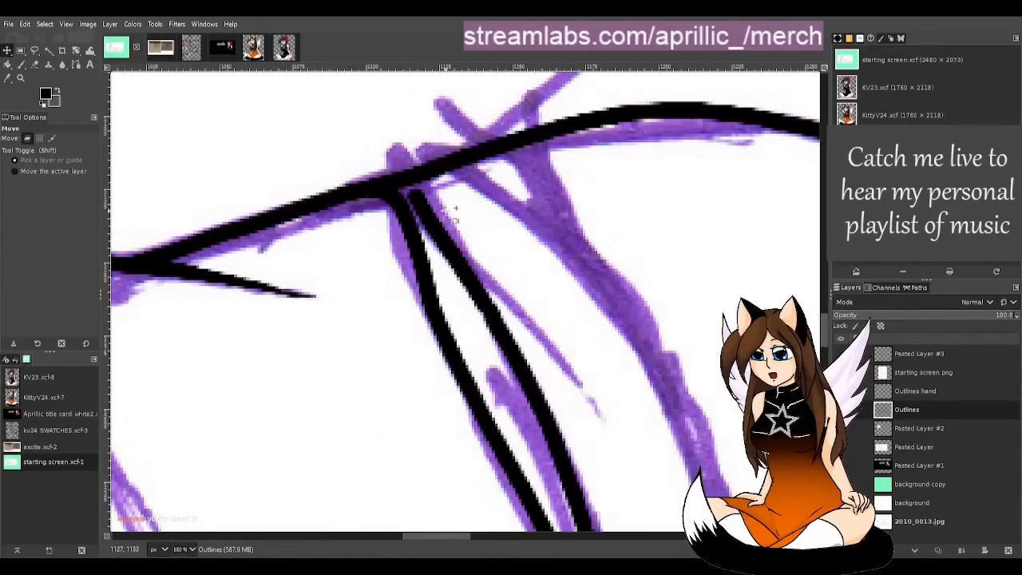
pyautogui.hotkey('shift', 'e')
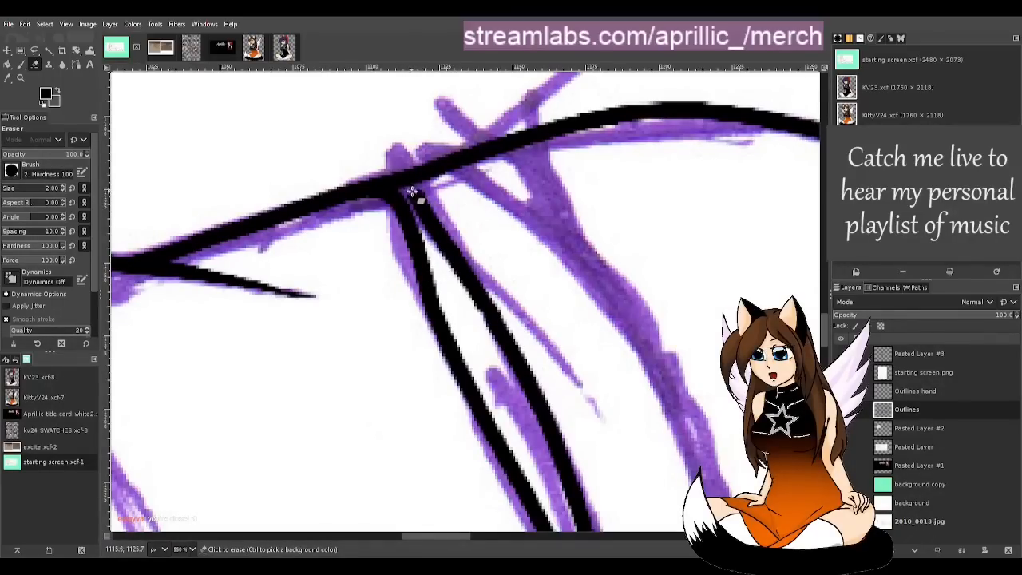
pyautogui.moveTo(412, 192)
pyautogui.mouseDown()
pyautogui.moveTo(445, 230)
pyautogui.moveTo(413, 195)
pyautogui.moveTo(427, 205)
pyautogui.mouseUp()
pyautogui.hotkey('ctrl', 'z')
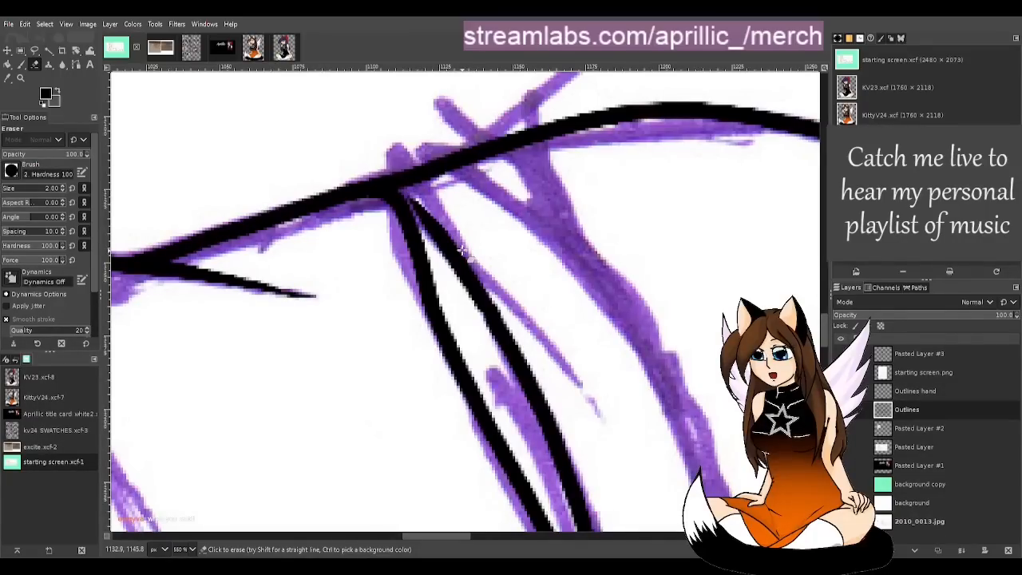
# Step: Examine the inked waist curves up close and against the whole reclining figure
pyautogui.press('m')
pyautogui.scroll(-4, 459, 152)
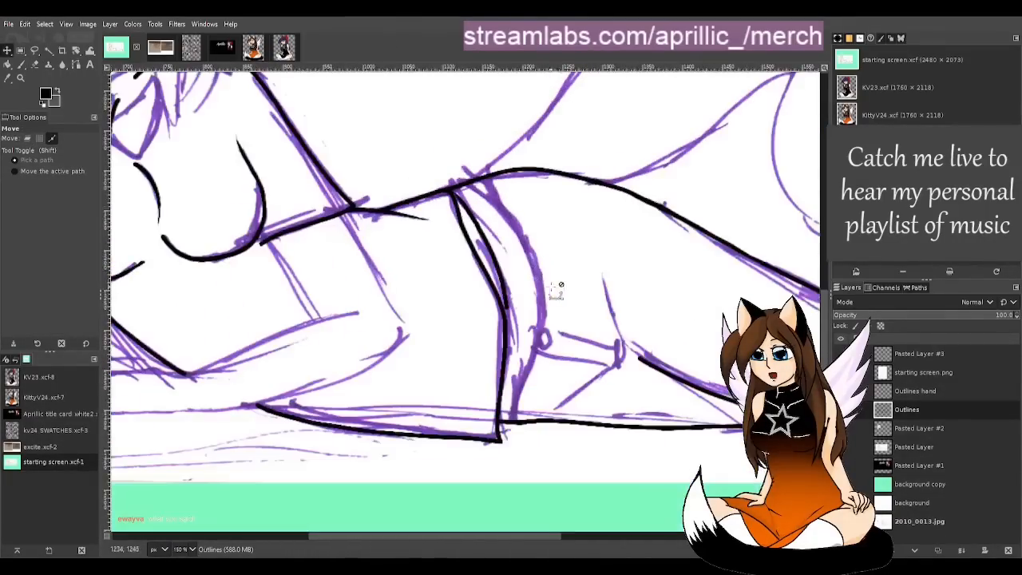
pyautogui.scroll(-3, 556, 289)
pyautogui.scroll(3, 531, 297)
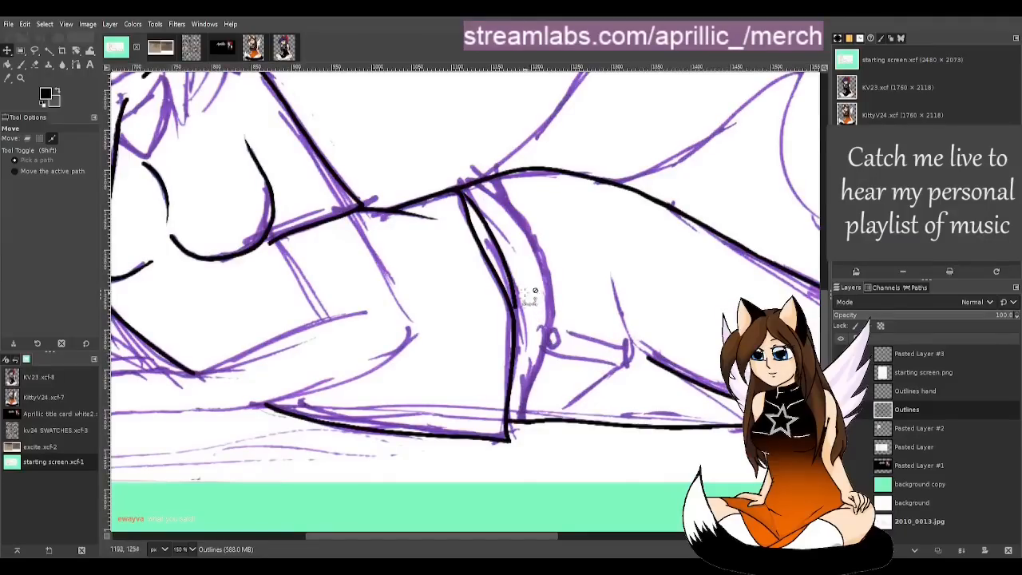
pyautogui.scroll(1, 531, 293)
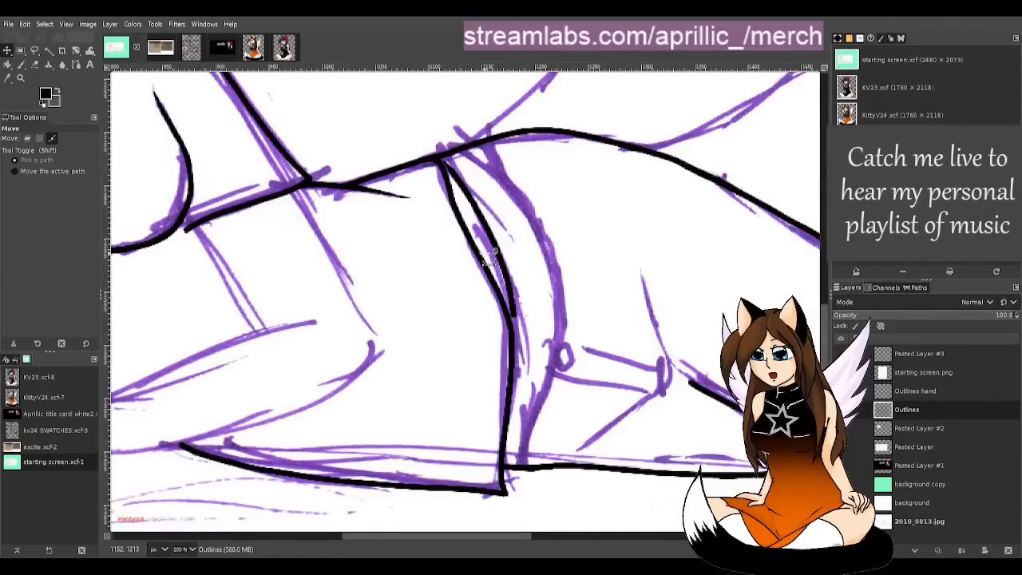
pyautogui.scroll(1, 471, 211)
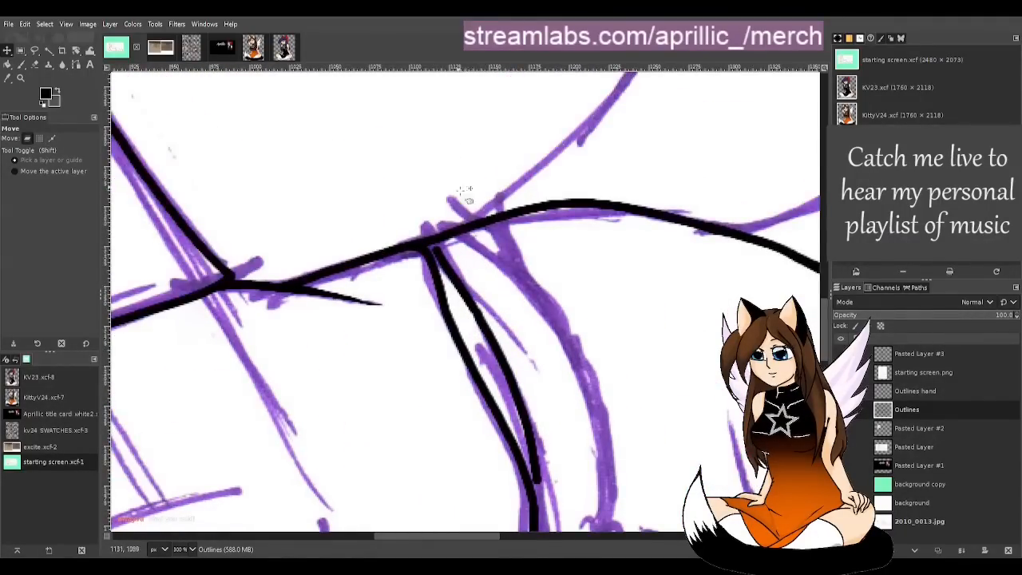
pyautogui.press('p')
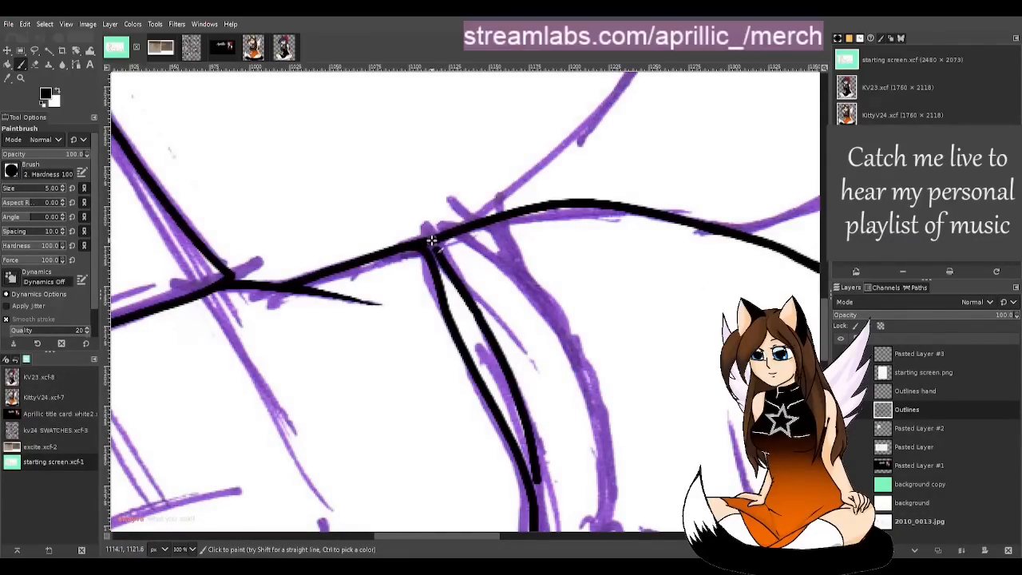
pyautogui.press('m')
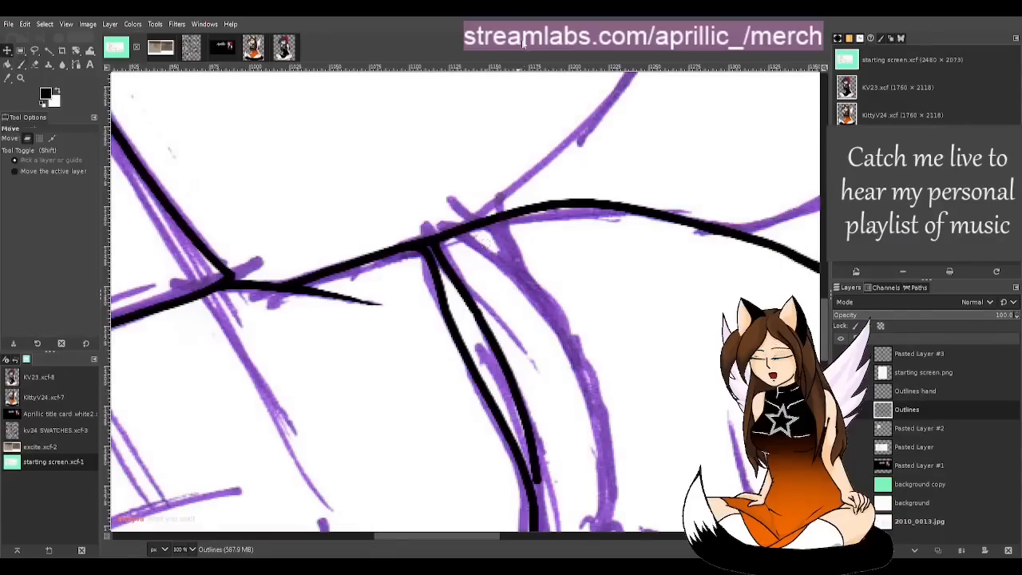
pyautogui.scroll(-3, 632, 244)
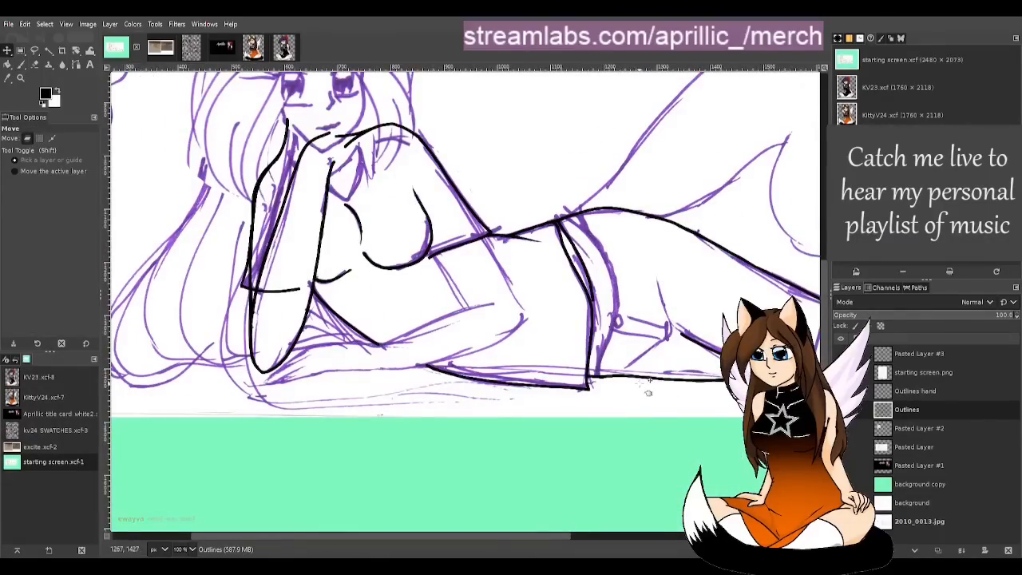
pyautogui.scroll(-1, 660, 385)
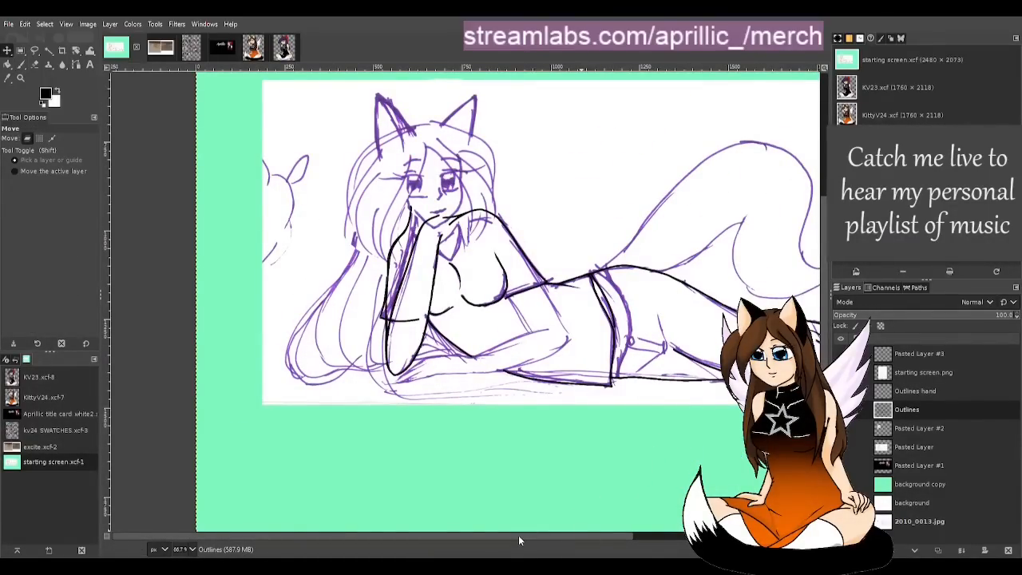
pyautogui.hscroll(1, 539, 534)
pyautogui.scroll(1, 533, 320)
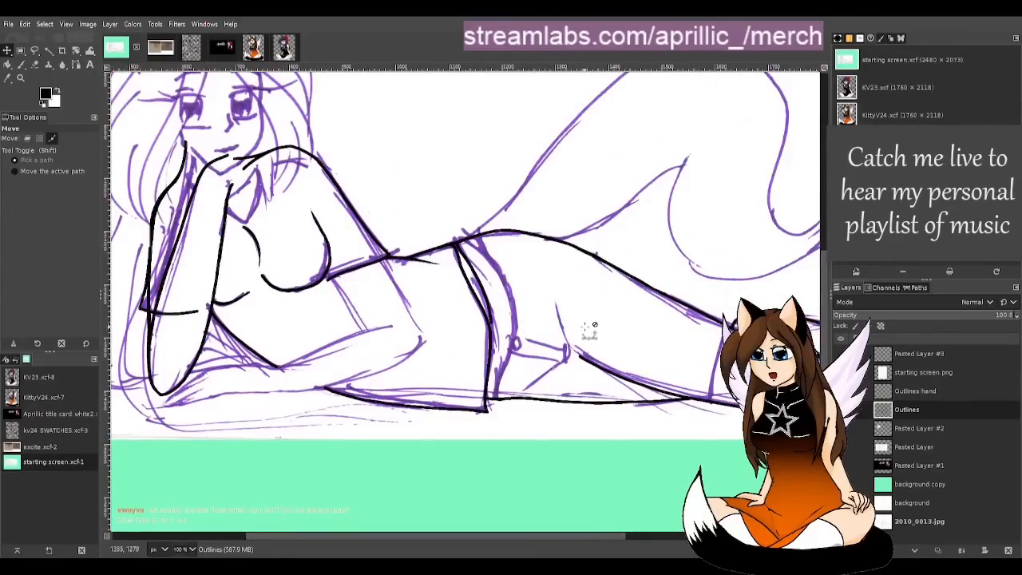
pyautogui.scroll(1, 589, 326)
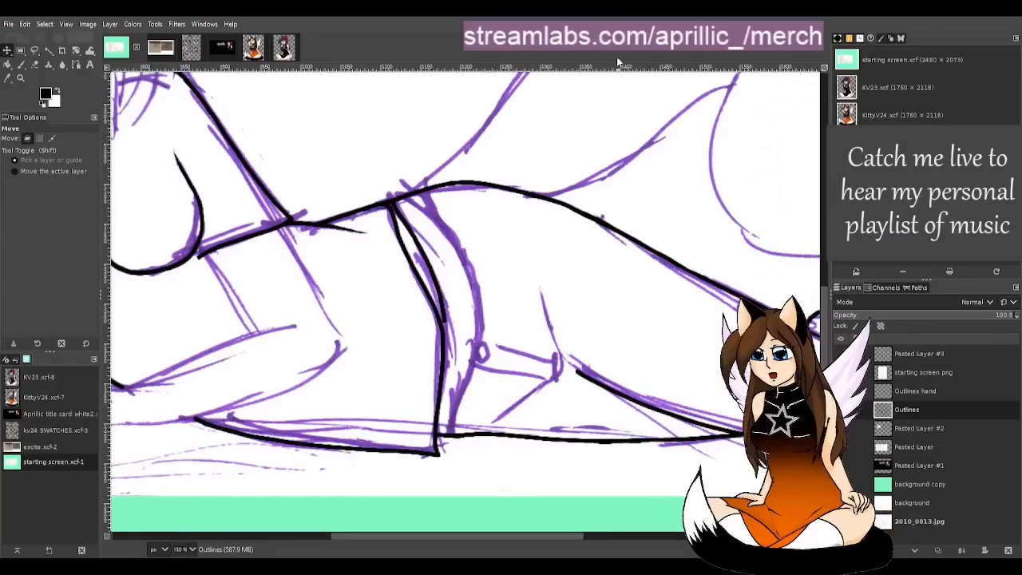
# Step: Try to extend the second waist curve below the waist line's bend with the size 5 Paintbrush, undoing each stroke
pyautogui.scroll(1, 471, 471)
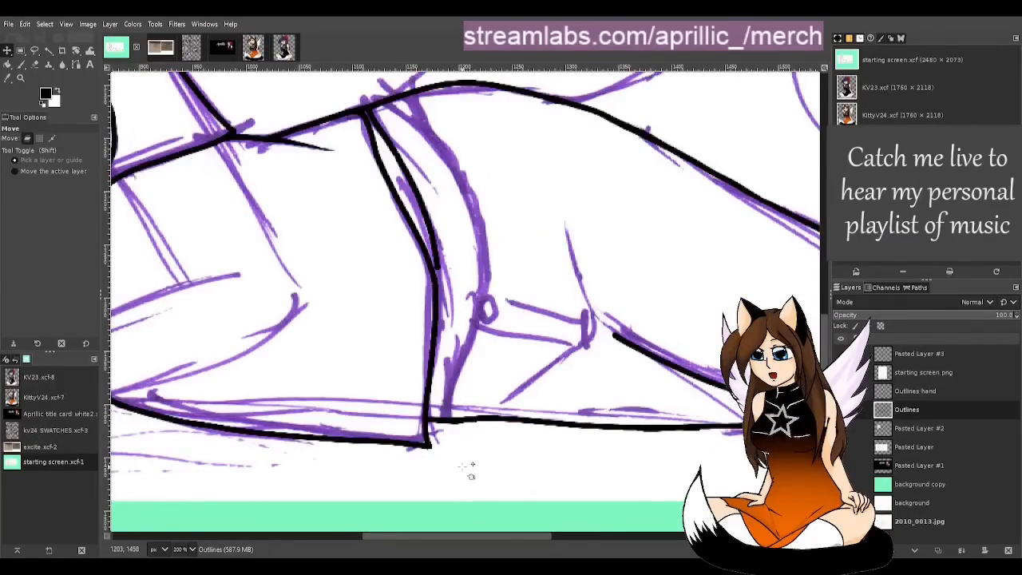
pyautogui.press('p')
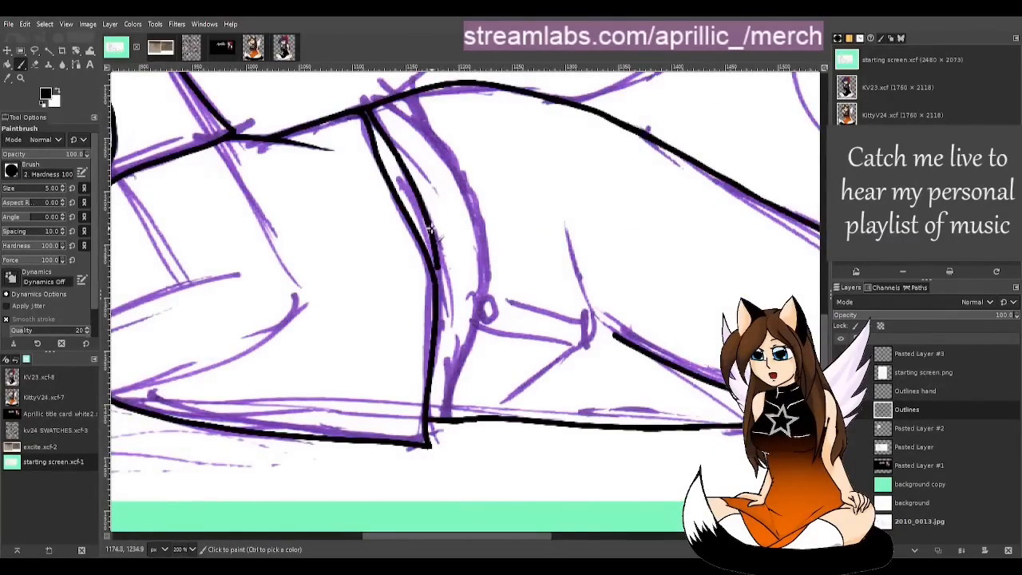
pyautogui.moveTo(430, 226); pyautogui.dragTo(455, 293)
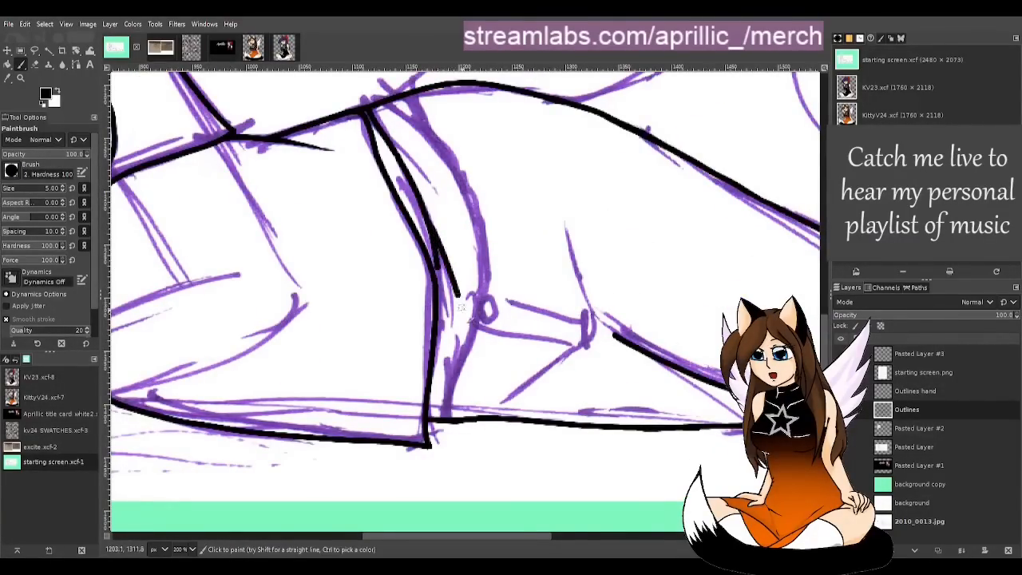
pyautogui.hotkey('ctrl', 'z')
pyautogui.moveTo(424, 212); pyautogui.dragTo(450, 309)
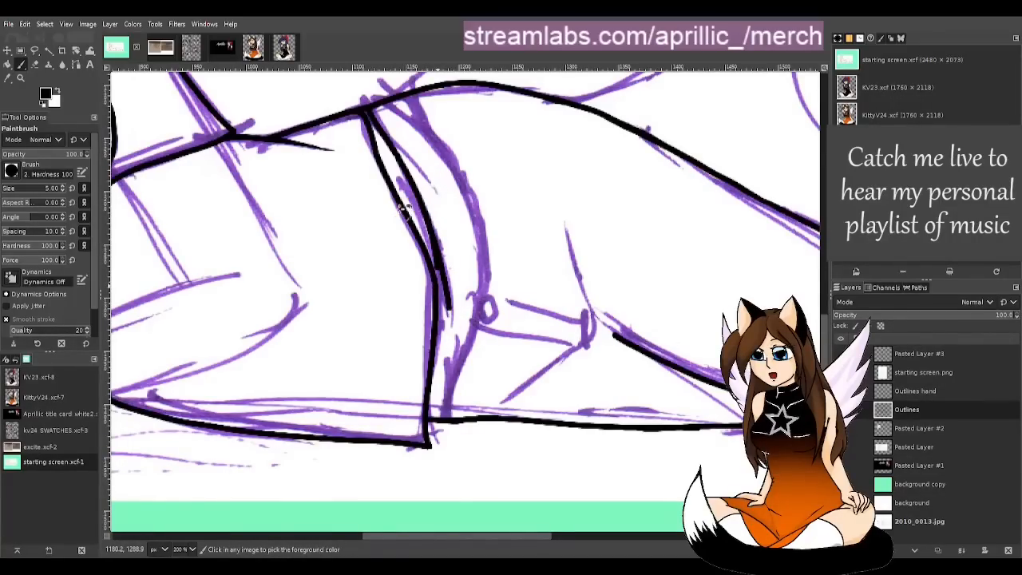
pyautogui.press('m')
pyautogui.hotkey('ctrl', 'z')
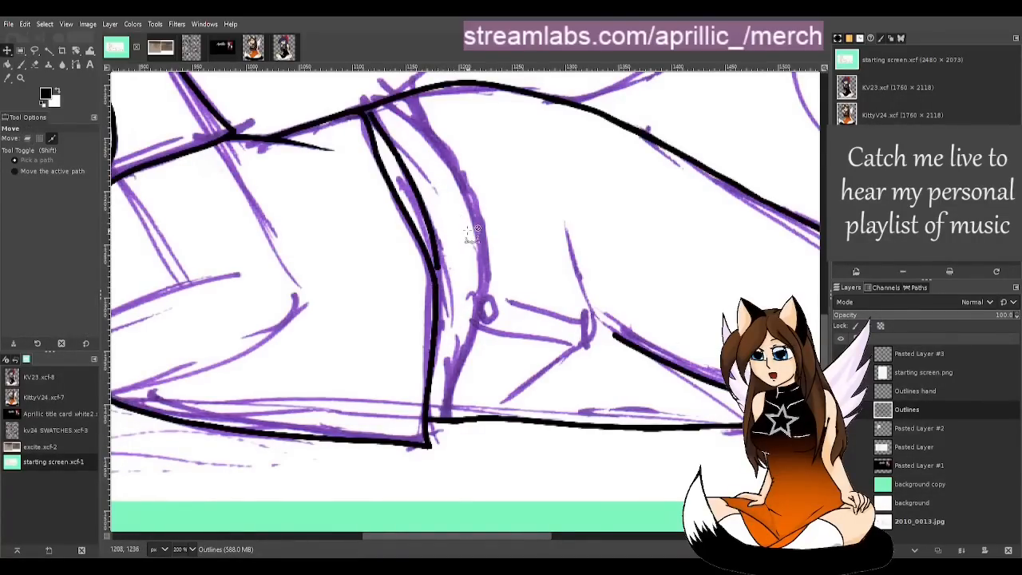
# Step: Remove the second waist curve and re-ink it from the upper body outline to beside the waist line's bend, undoing strokes until one fits
pyautogui.hotkey('ctrl', 'z')
pyautogui.hotkey('ctrl', 'z')
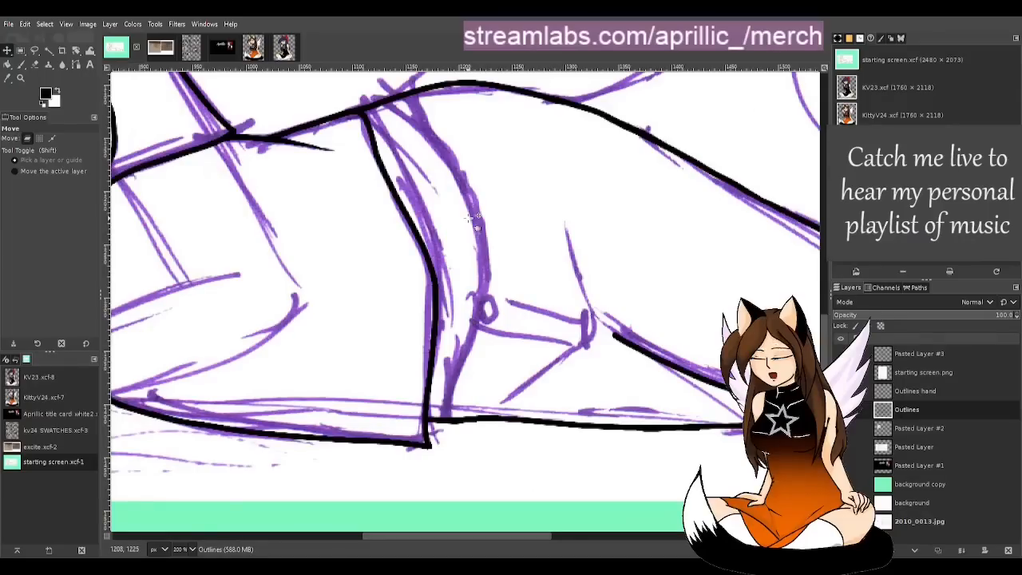
pyautogui.scroll(2, 313, 127)
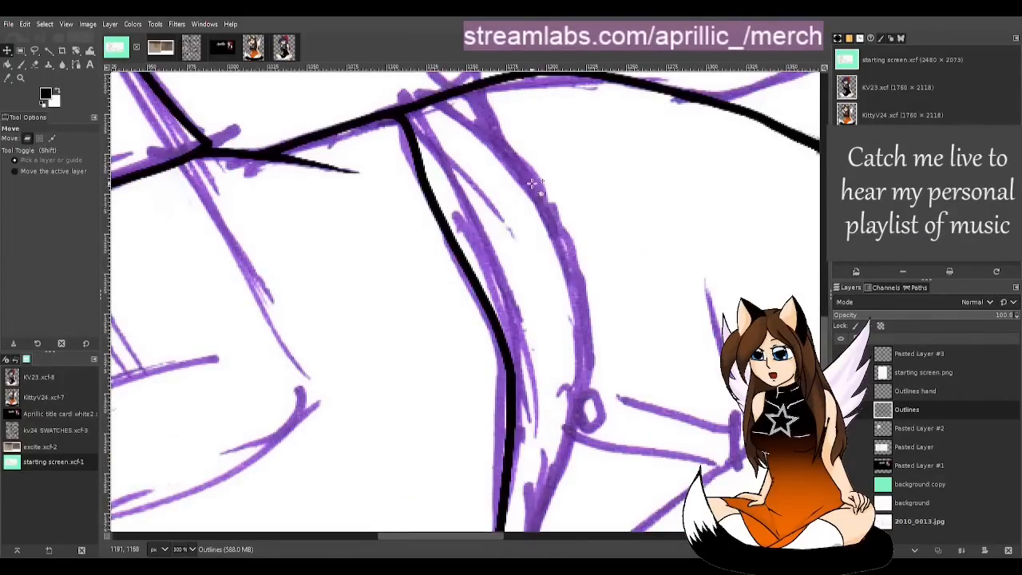
pyautogui.press('p')
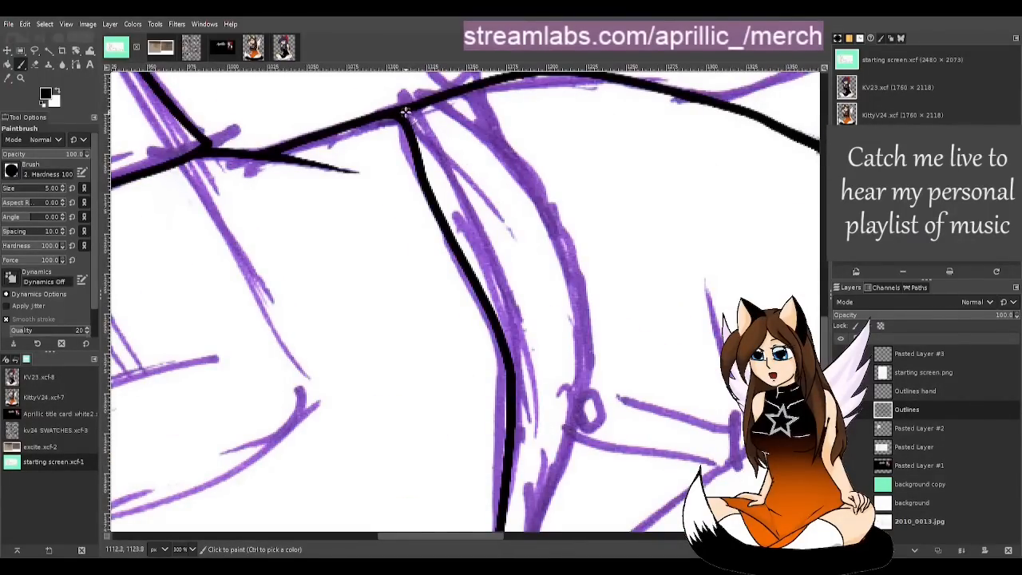
pyautogui.moveTo(407, 107); pyautogui.dragTo(451, 177)
pyautogui.hotkey('ctrl', 'z')
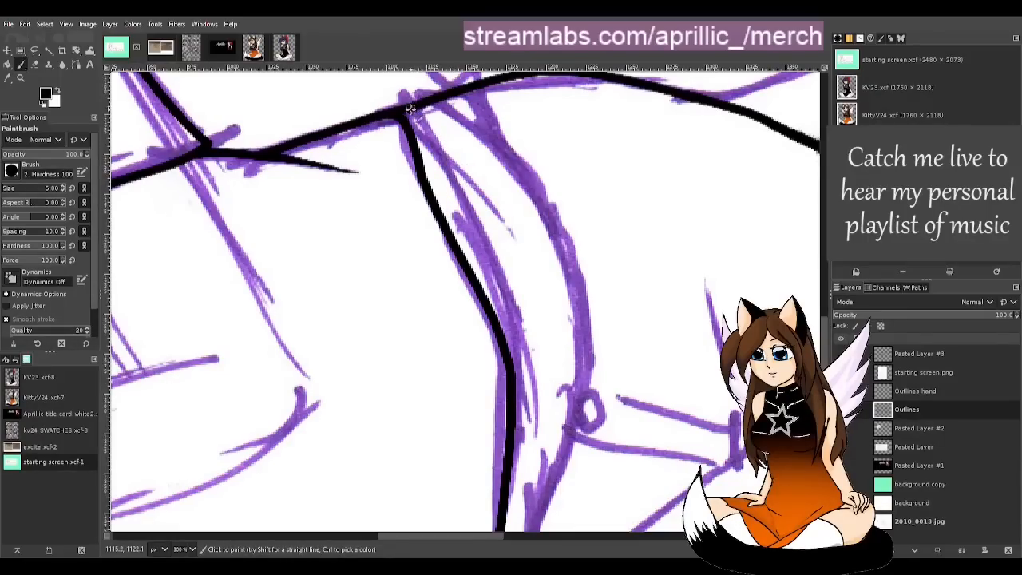
pyautogui.moveTo(410, 109); pyautogui.dragTo(471, 203)
pyautogui.hotkey('ctrl', 'z')
pyautogui.moveTo(412, 108)
pyautogui.mouseDown()
pyautogui.moveTo(520, 321)
pyautogui.moveTo(535, 417)
pyautogui.mouseUp()
pyautogui.hotkey('ctrl', 'z')
pyautogui.moveTo(519, 320)
pyautogui.mouseDown()
pyautogui.moveTo(537, 401)
pyautogui.moveTo(528, 437)
pyautogui.mouseUp()
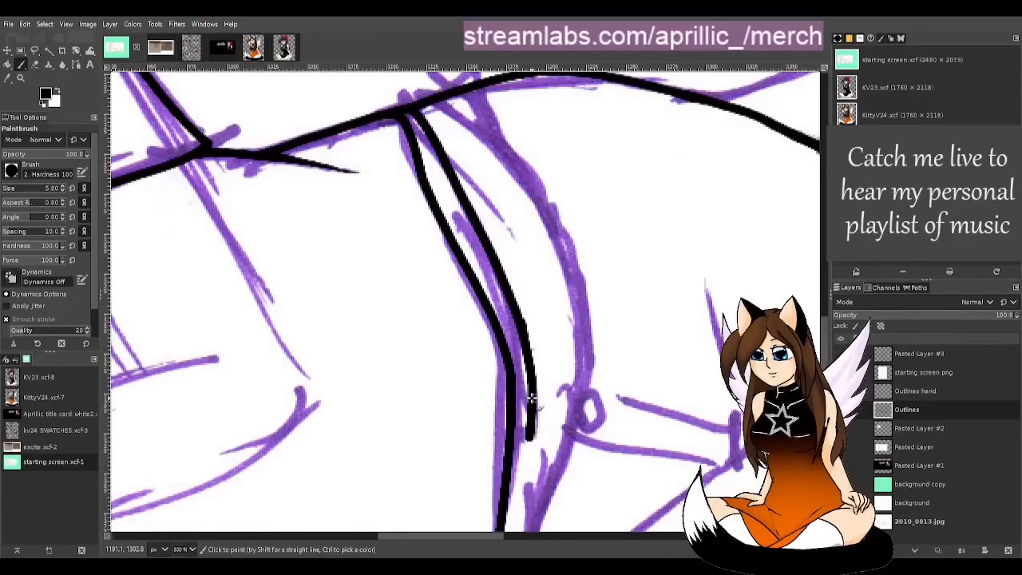
# Step: Taper the lower end of the second waist curve with the Eraser at size 2, undoing cuts that remove too much
pyautogui.press('m')
pyautogui.scroll(1, 707, 390)
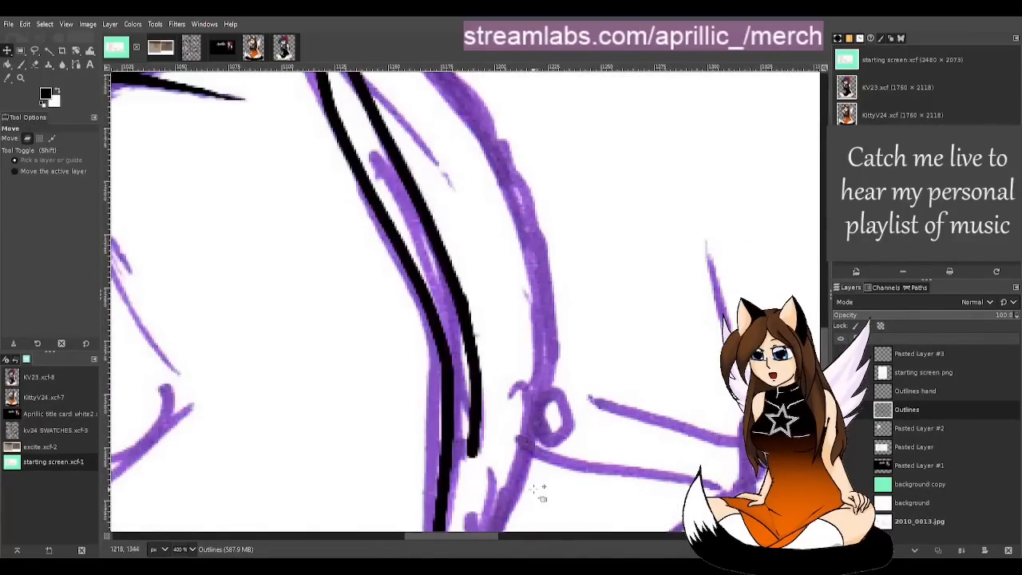
pyautogui.scroll(-2, 537, 471)
pyautogui.hotkey('shift', 'e')
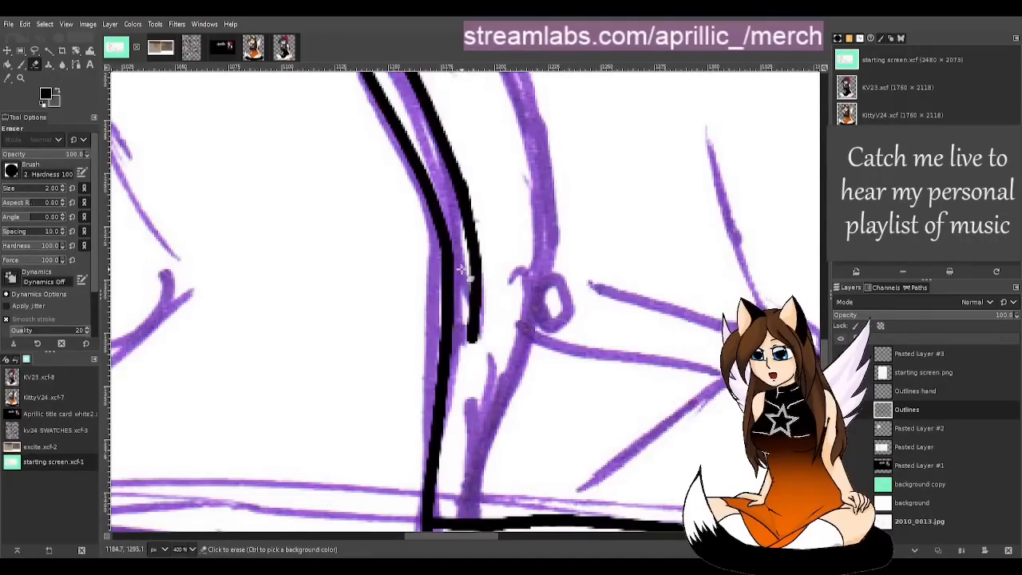
pyautogui.moveTo(461, 264); pyautogui.dragTo(471, 338)
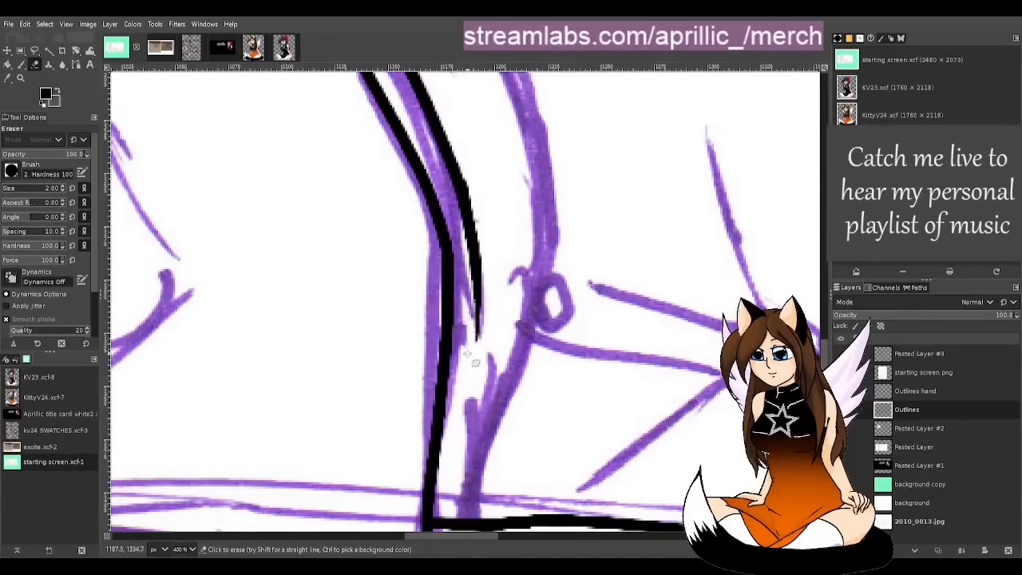
pyautogui.moveTo(457, 209); pyautogui.dragTo(477, 356)
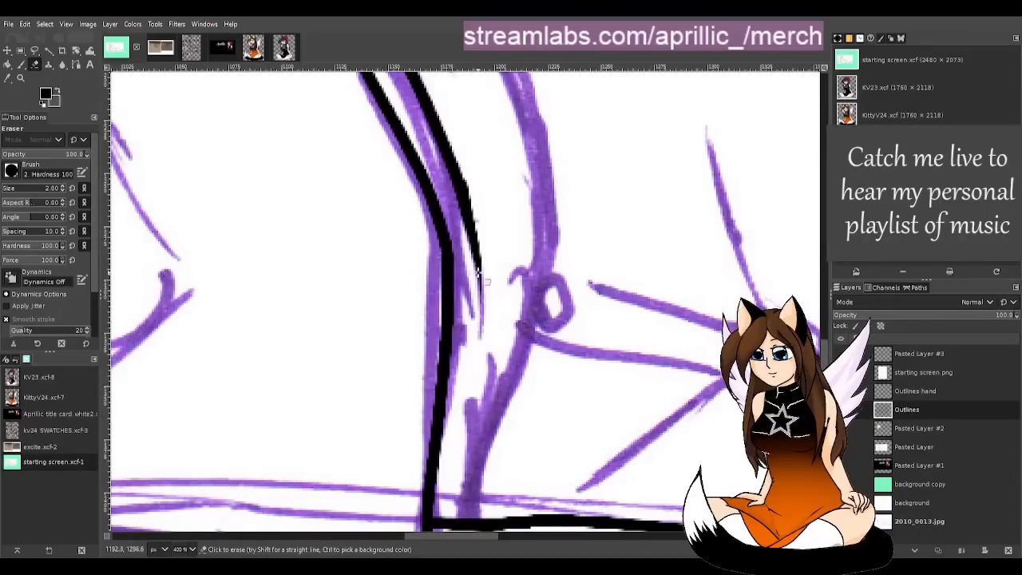
pyautogui.hotkey('ctrl', 'z')
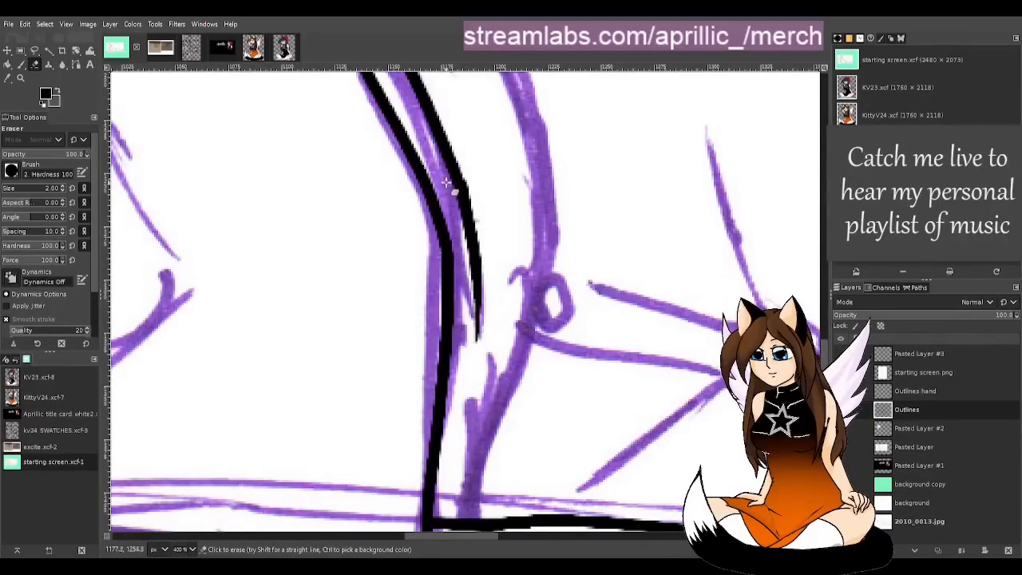
pyautogui.moveTo(474, 251); pyautogui.dragTo(479, 344)
pyautogui.hotkey('ctrl', 'z')
pyautogui.moveTo(472, 261); pyautogui.dragTo(478, 339)
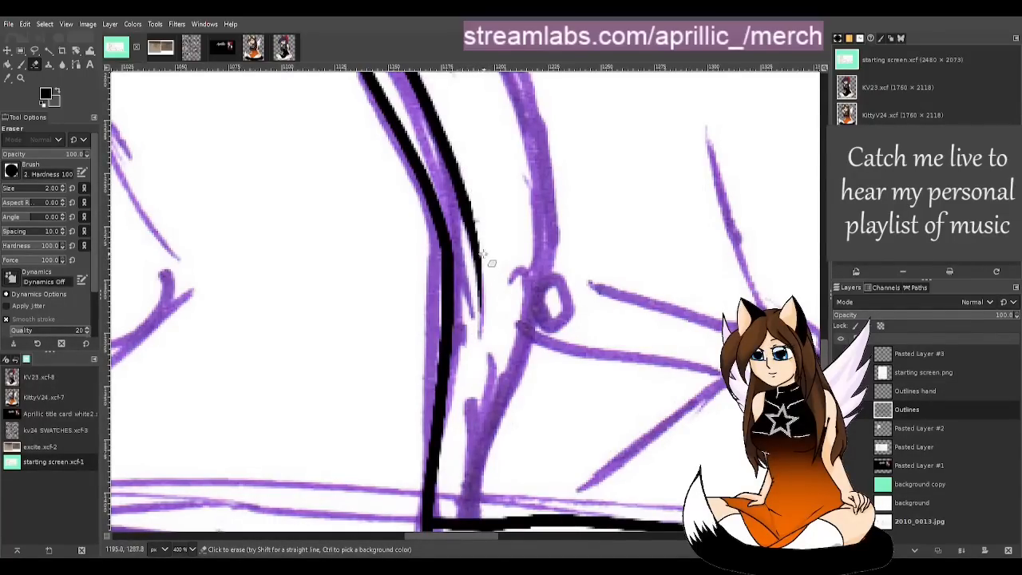
# Step: Thin the inner edge of the second waist curve further up so the taper runs smoothly into its lower tip
pyautogui.press('m')
pyautogui.scroll(3, 603, 222)
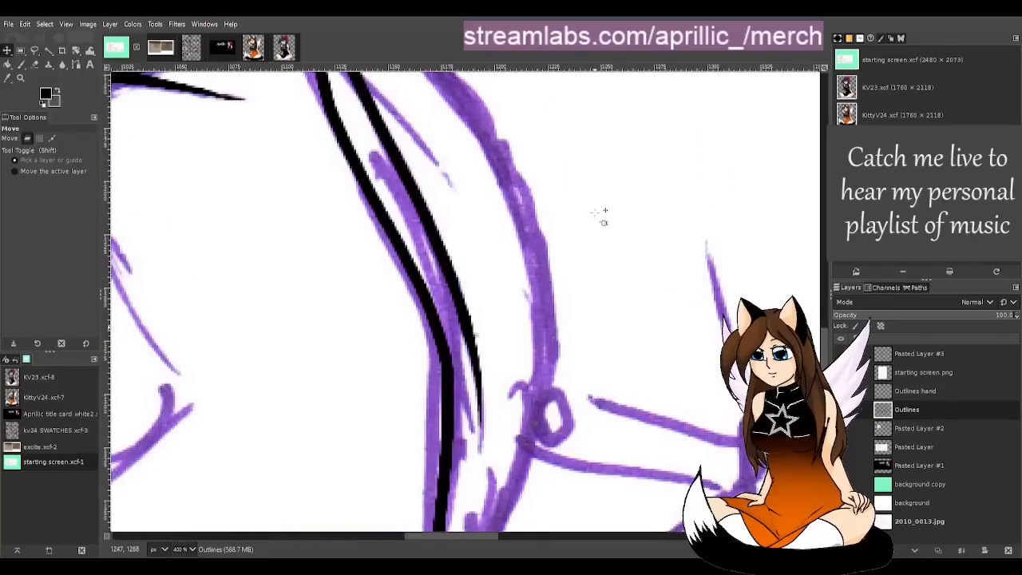
pyautogui.hotkey('shift', 'e')
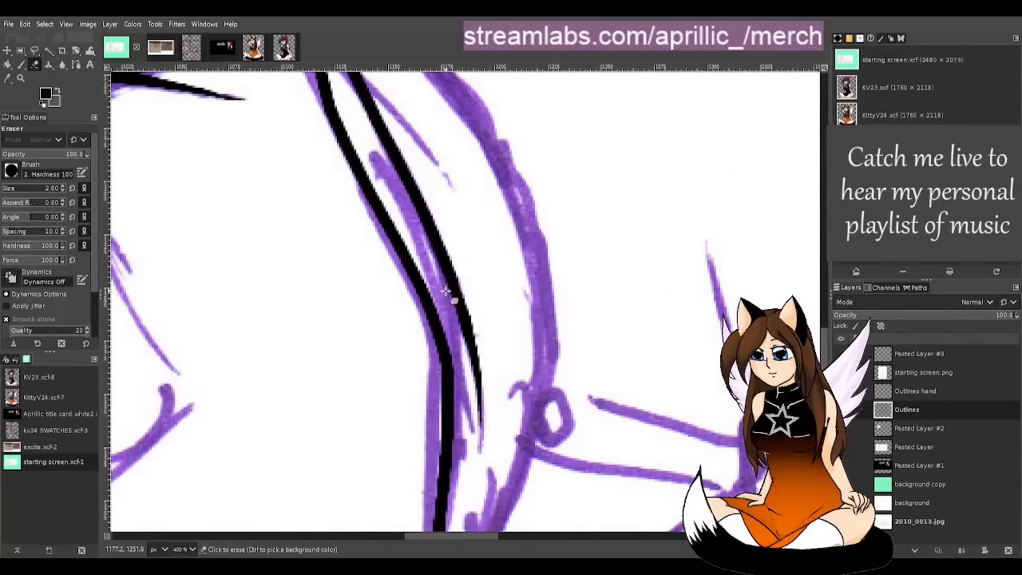
pyautogui.moveTo(445, 292); pyautogui.dragTo(481, 412)
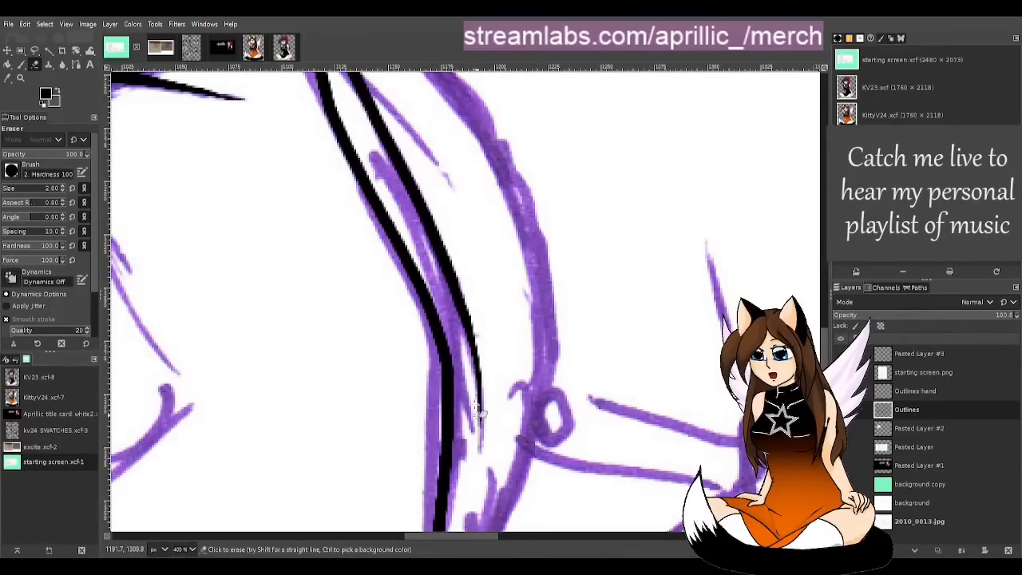
# Step: Try a long slanted stroke from the top of the first waist curve across the second one with the size 5 Paintbrush
pyautogui.scroll(-2, 512, 199)
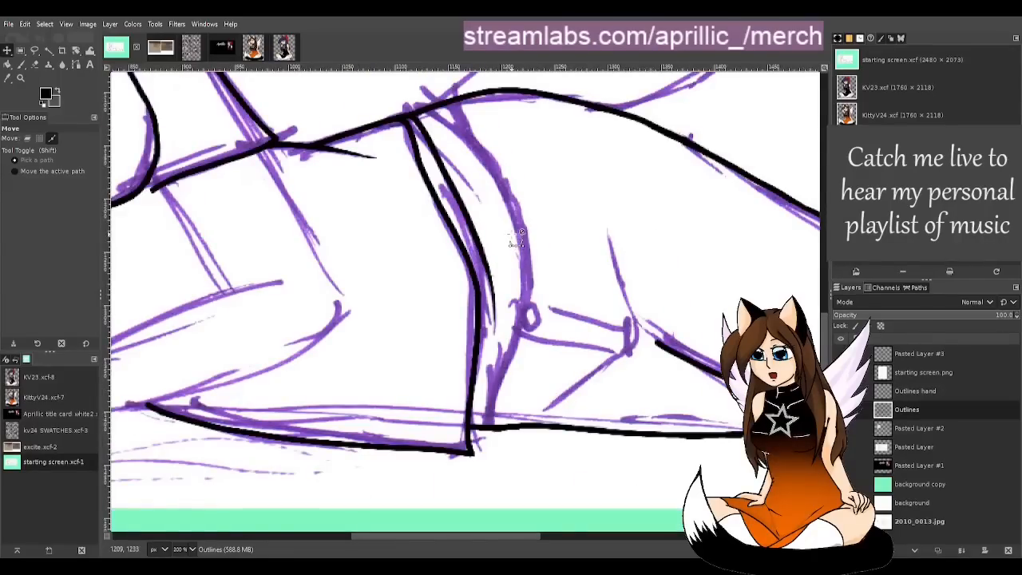
pyautogui.scroll(-1, 517, 237)
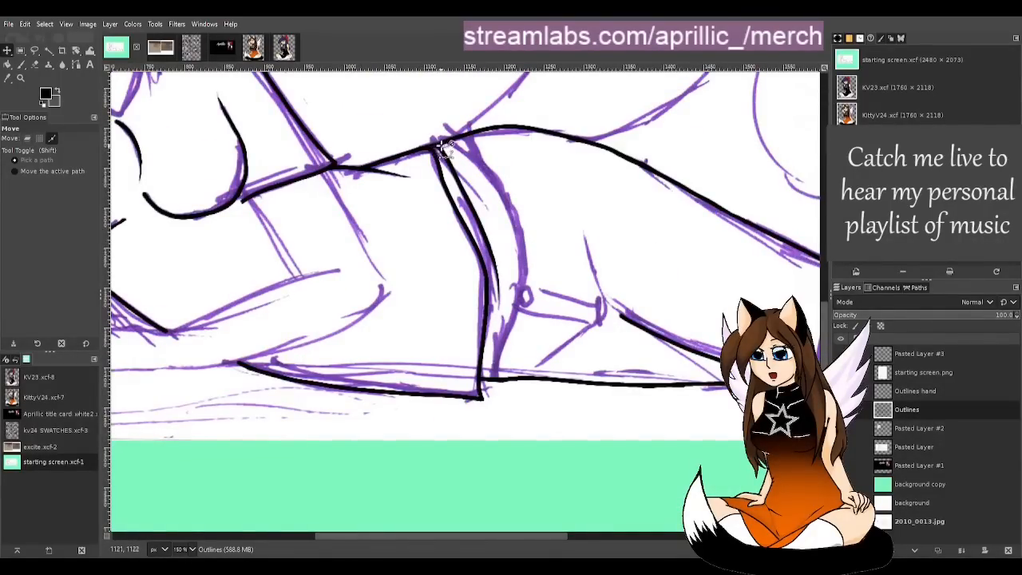
pyautogui.scroll(2, 447, 148)
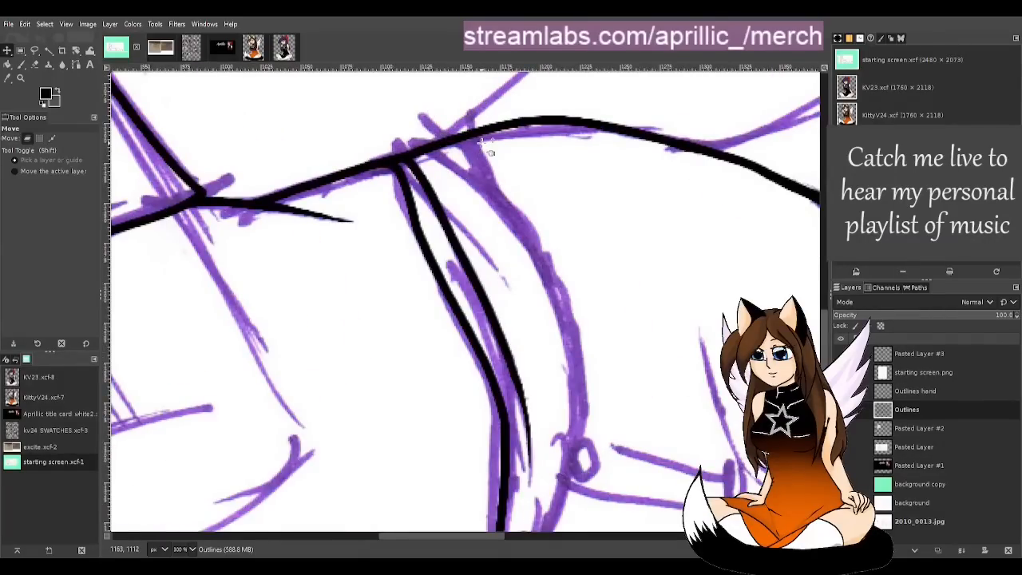
pyautogui.press('p')
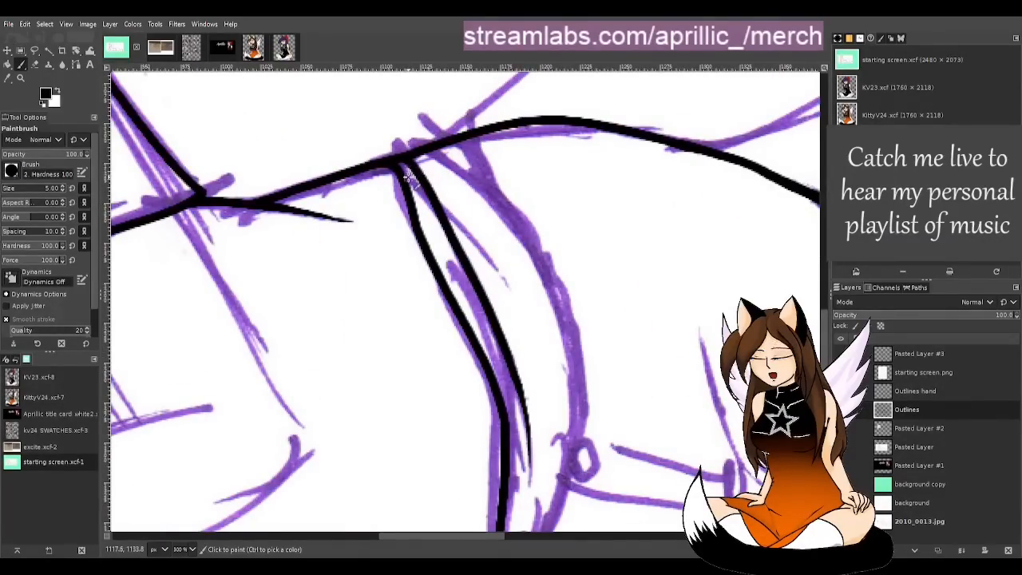
pyautogui.moveTo(404, 177); pyautogui.dragTo(523, 321)
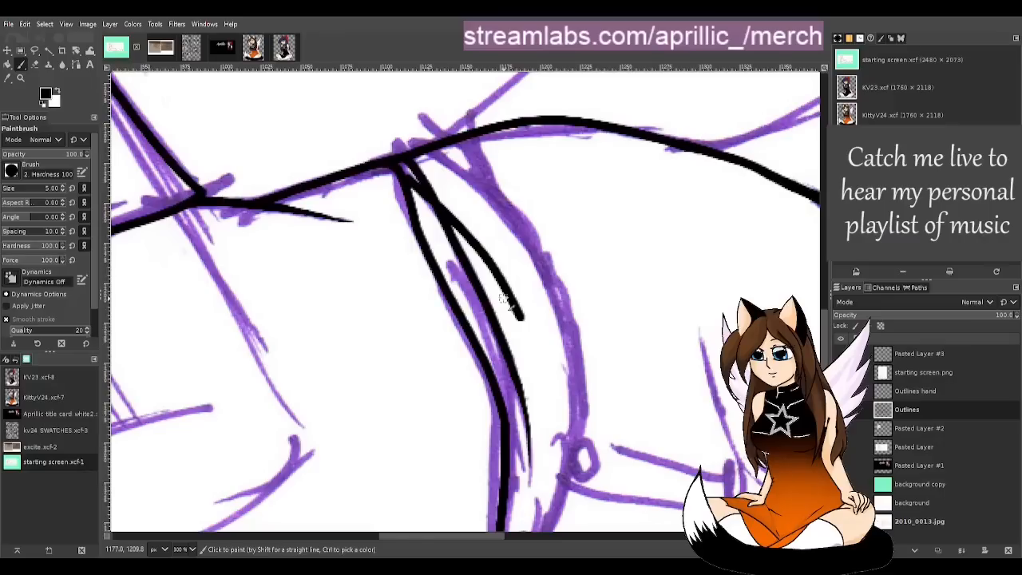
pyautogui.press('ctrl')
pyautogui.press('m')
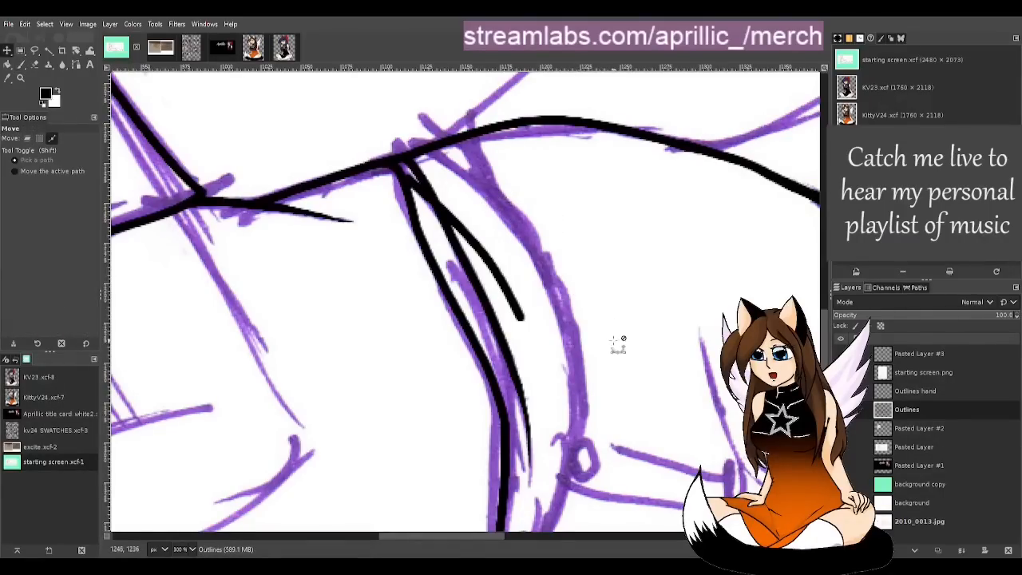
pyautogui.scroll(1, 615, 341)
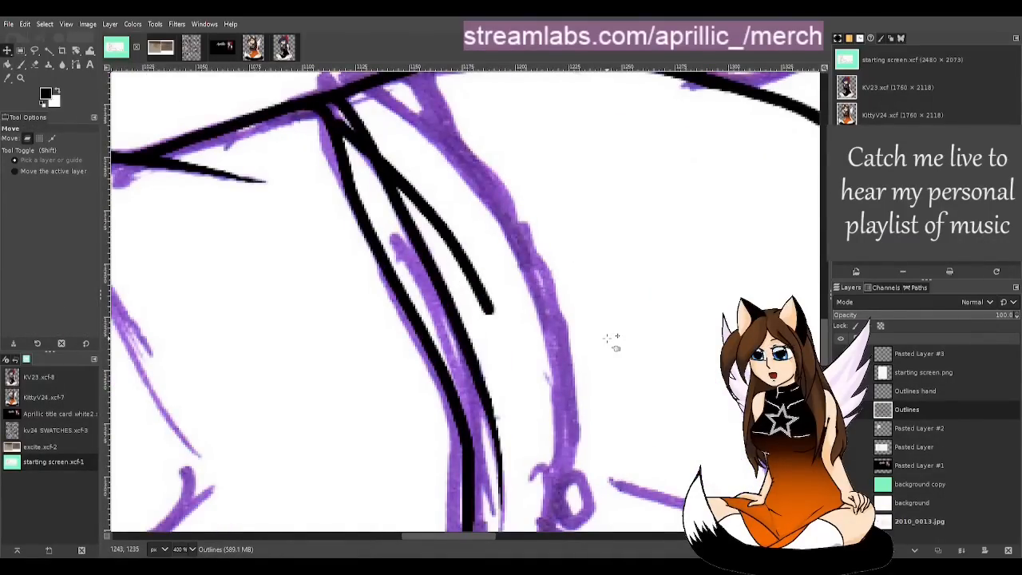
pyautogui.hotkey('ctrl', 'z')
# Step: Ink a short slanted stroke joining the top of the first waist curve to the second one, undoing strokes until one fits
pyautogui.press('p')
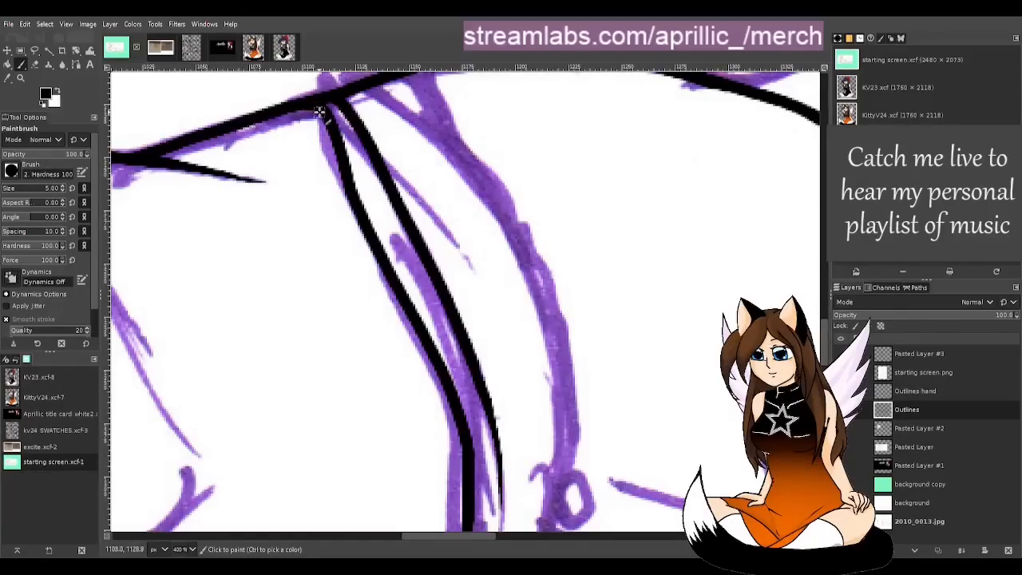
pyautogui.moveTo(323, 111)
pyautogui.mouseDown()
pyautogui.moveTo(439, 208)
pyautogui.moveTo(475, 269)
pyautogui.mouseUp()
pyautogui.hotkey('ctrl', 'z')
pyautogui.moveTo(327, 115)
pyautogui.mouseDown()
pyautogui.moveTo(391, 168)
pyautogui.moveTo(497, 301)
pyautogui.mouseUp()
pyautogui.hotkey('ctrl', 'z')
pyautogui.moveTo(331, 120); pyautogui.dragTo(399, 211)
pyautogui.hotkey('ctrl', 'z')
pyautogui.moveTo(329, 117)
pyautogui.mouseDown()
pyautogui.moveTo(363, 154)
pyautogui.moveTo(399, 219)
pyautogui.mouseUp()
pyautogui.hotkey('ctrl', 'z')
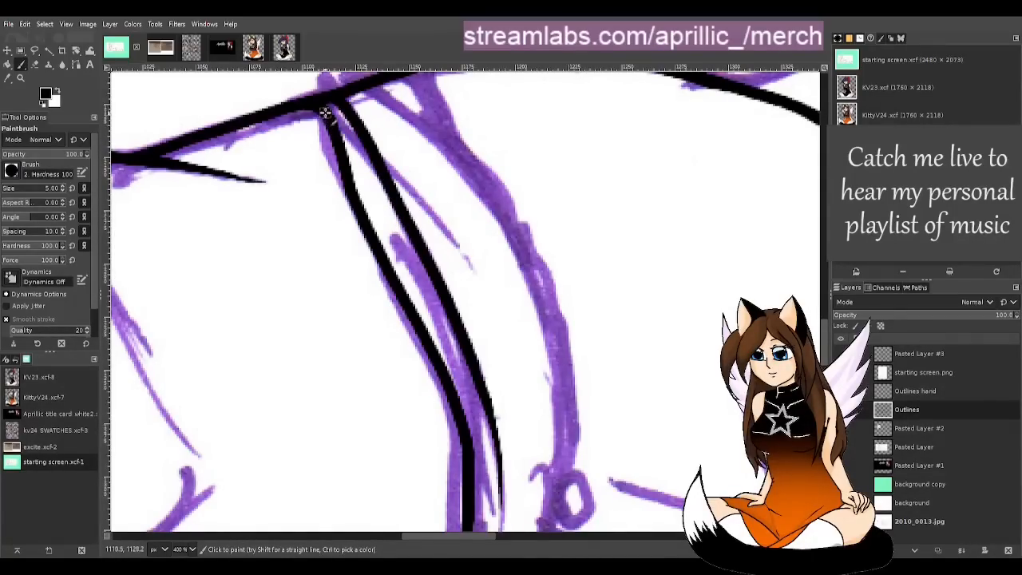
pyautogui.moveTo(328, 114); pyautogui.dragTo(414, 215)
pyautogui.hotkey('ctrl', 'z')
pyautogui.moveTo(317, 106); pyautogui.dragTo(411, 229)
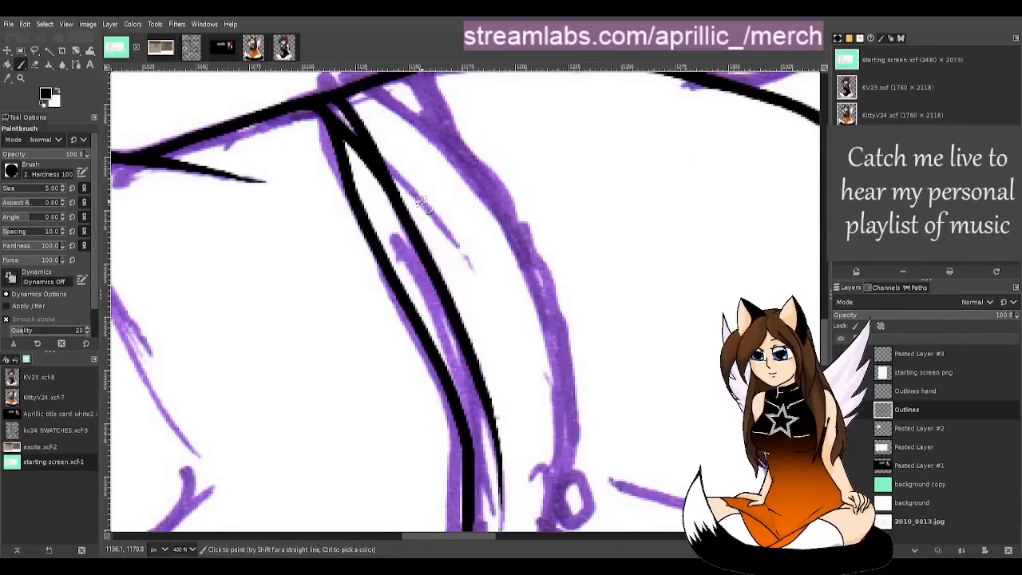
# Step: Erase the second waist curve's old upper end between the body outline and the new joining stroke with the size 2 Eraser
pyautogui.press('m')
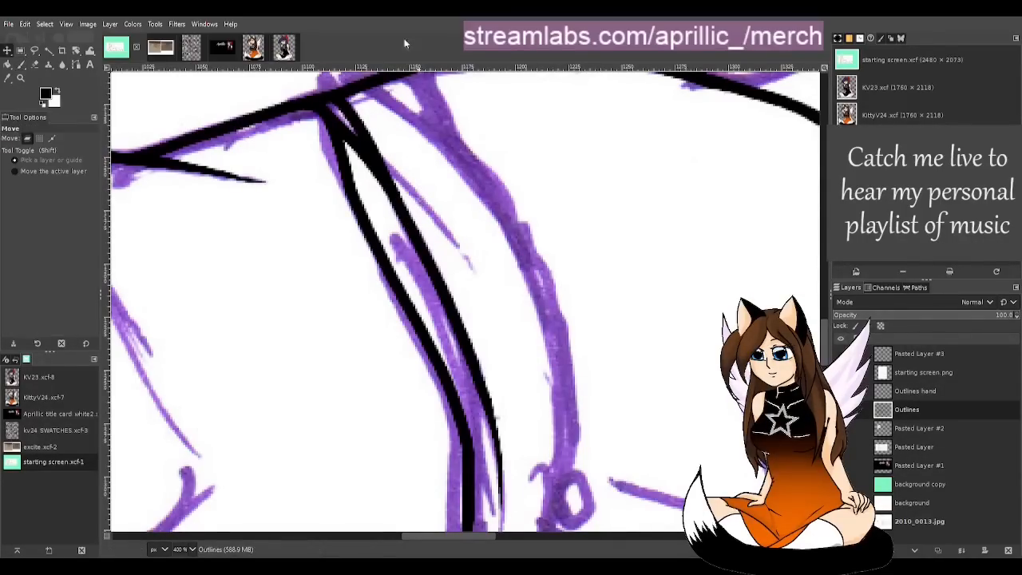
pyautogui.scroll(-4, 599, 421)
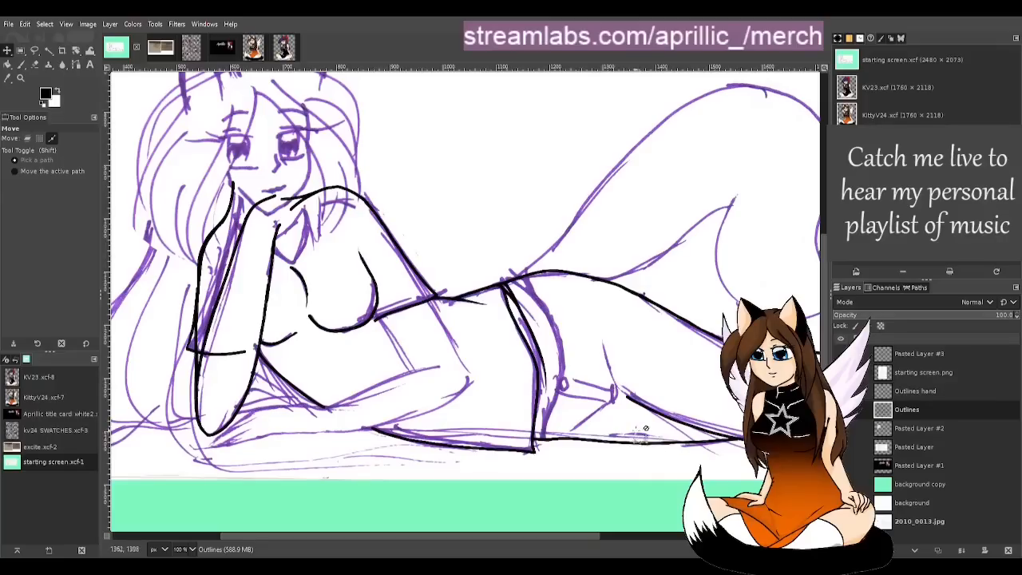
pyautogui.scroll(1, 579, 278)
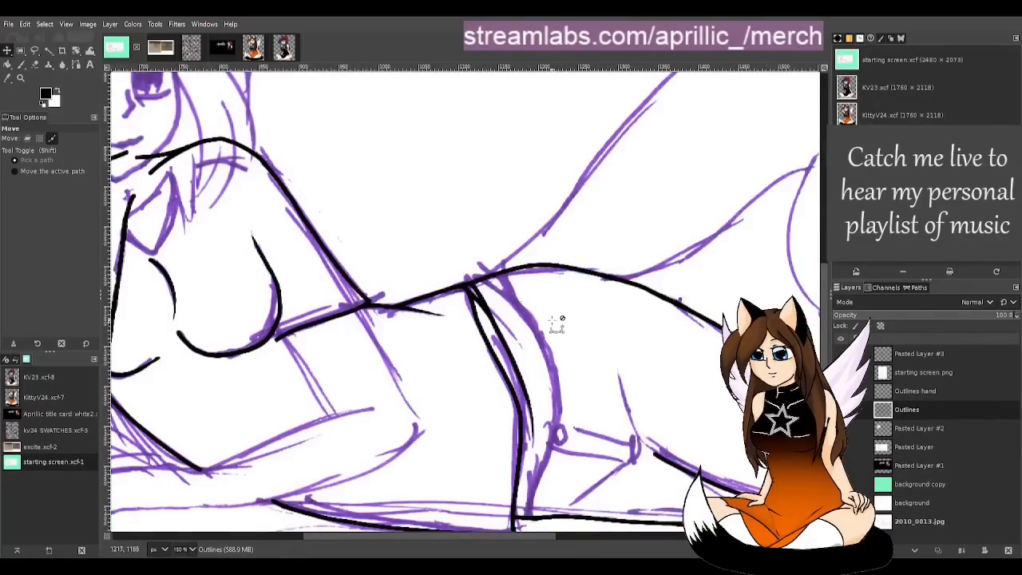
pyautogui.scroll(3, 554, 324)
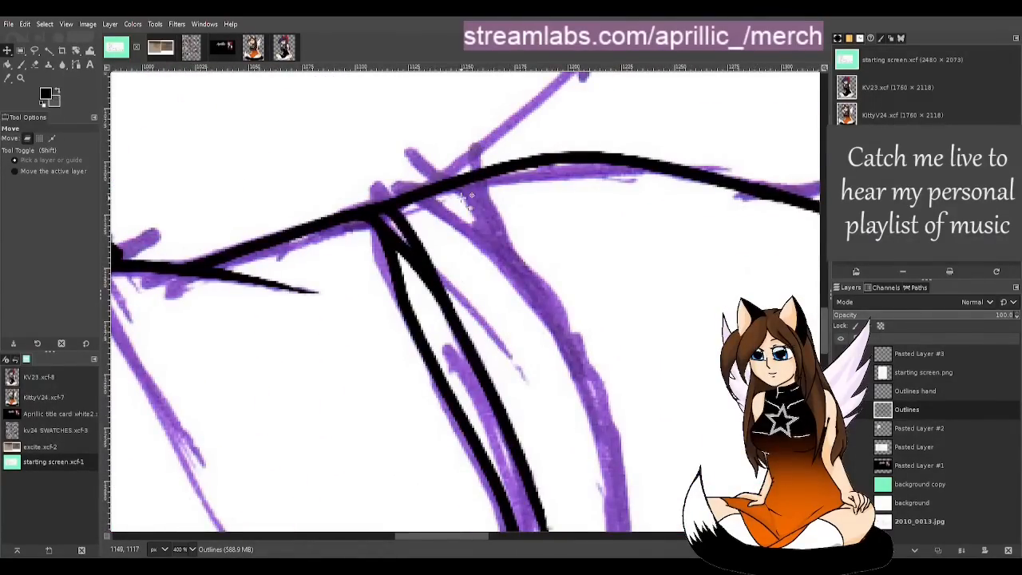
pyautogui.hotkey('shift', 'e')
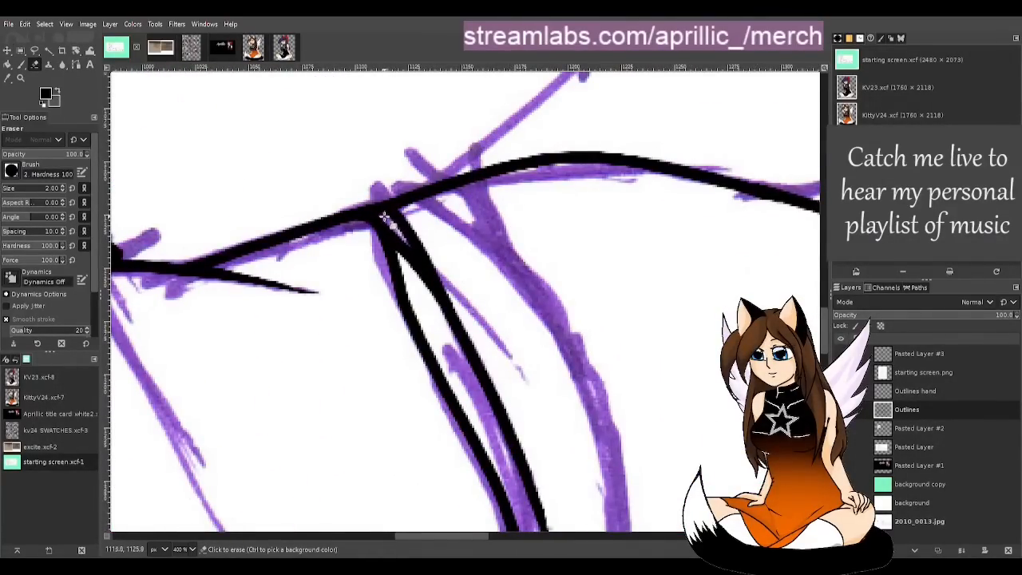
pyautogui.moveTo(385, 216); pyautogui.dragTo(427, 226)
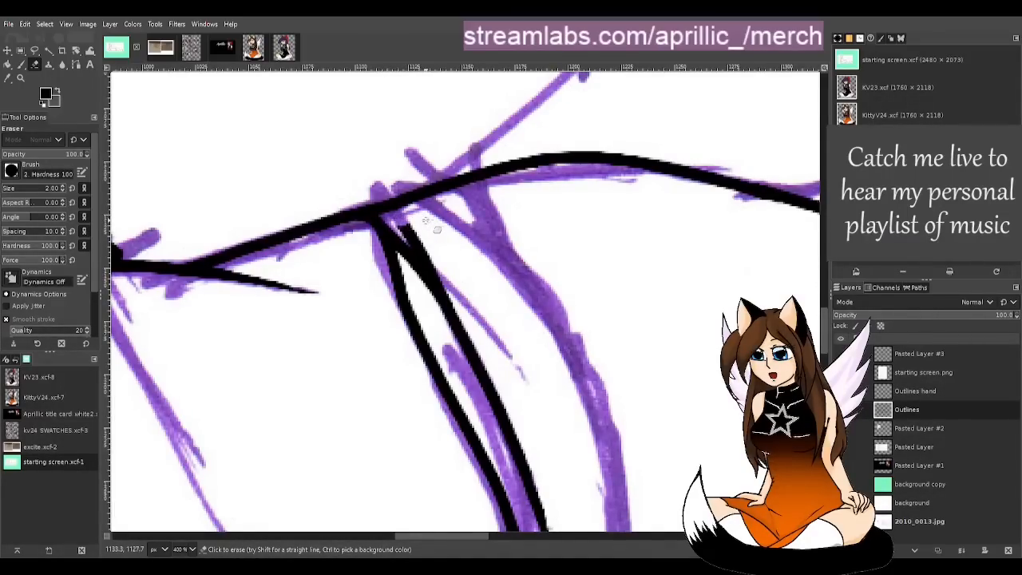
# Step: Erase the leftover upper stub of the second waist curve beside the joining stroke with the size 2 Eraser
pyautogui.press('m')
pyautogui.scroll(1, 467, 250)
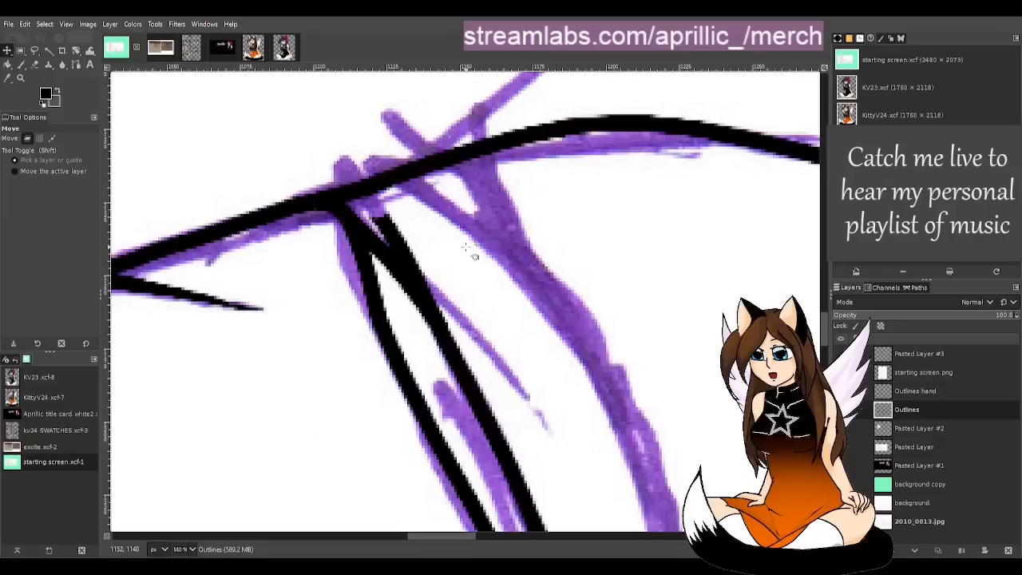
pyautogui.hotkey('shift', 'e')
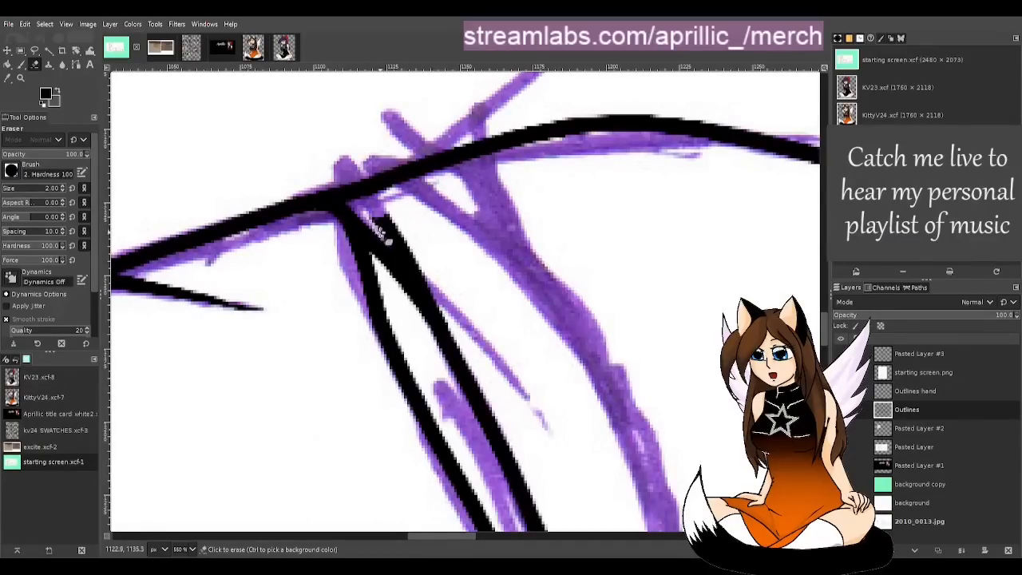
pyautogui.moveTo(380, 232); pyautogui.dragTo(414, 263)
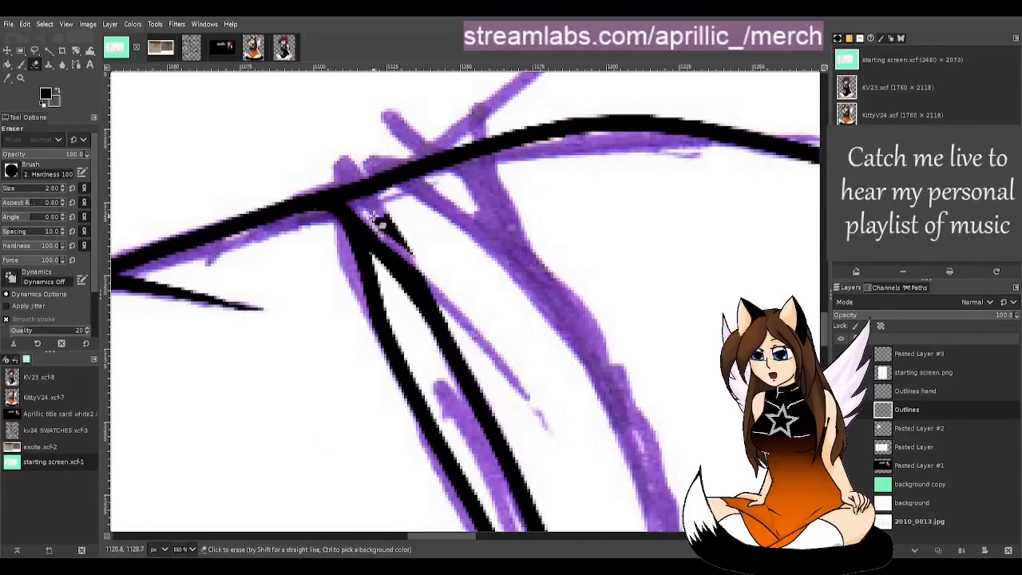
pyautogui.moveTo(379, 223)
pyautogui.mouseDown()
pyautogui.moveTo(393, 229)
pyautogui.moveTo(421, 260)
pyautogui.mouseUp()
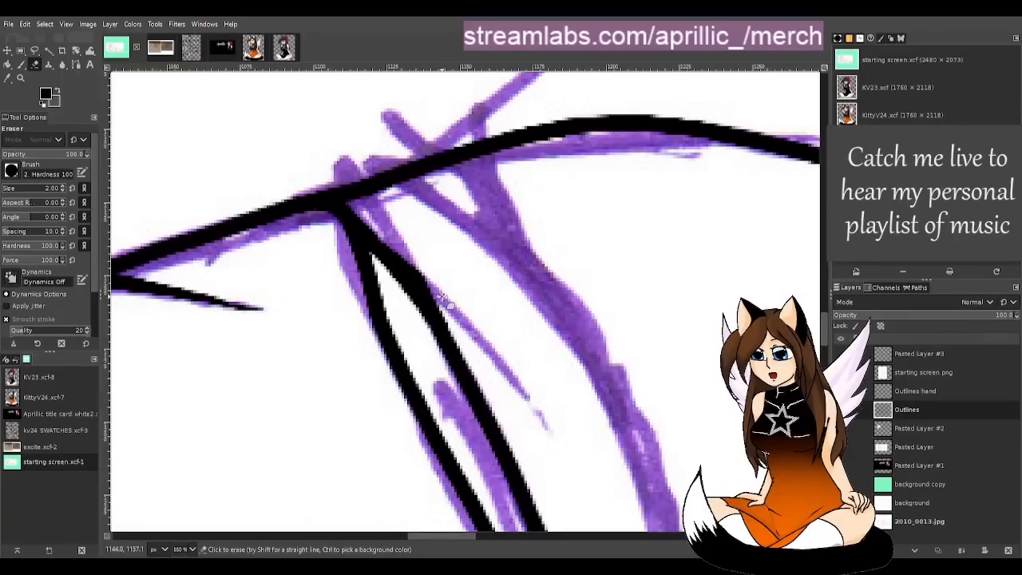
# Step: Ink a short slanted crease branching off the second waist curve just below the joining stroke with the size 5 Paintbrush, undoing strokes until one fits
pyautogui.press('p')
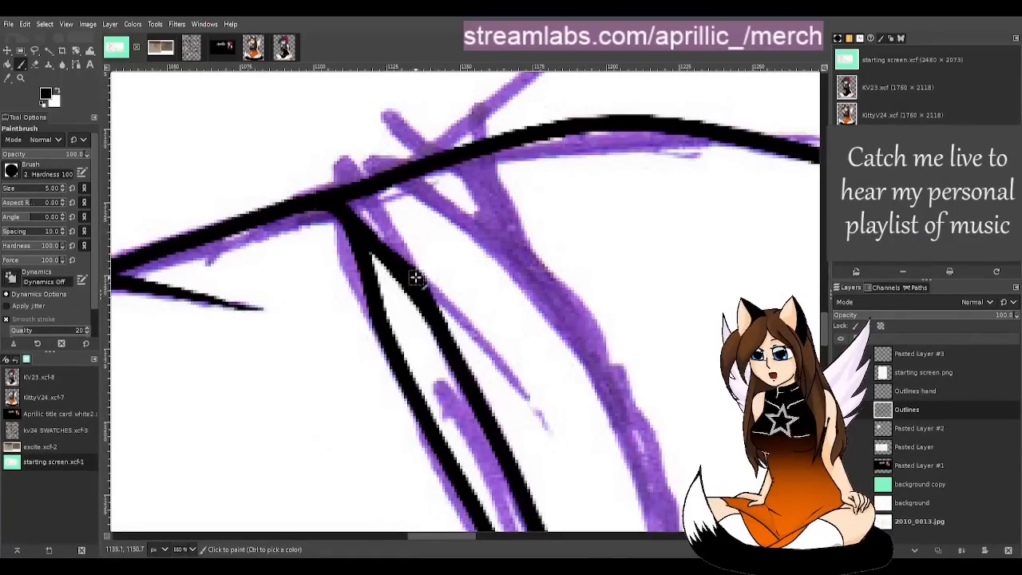
pyautogui.moveTo(428, 285); pyautogui.dragTo(530, 420)
pyautogui.hotkey('ctrl', 'z')
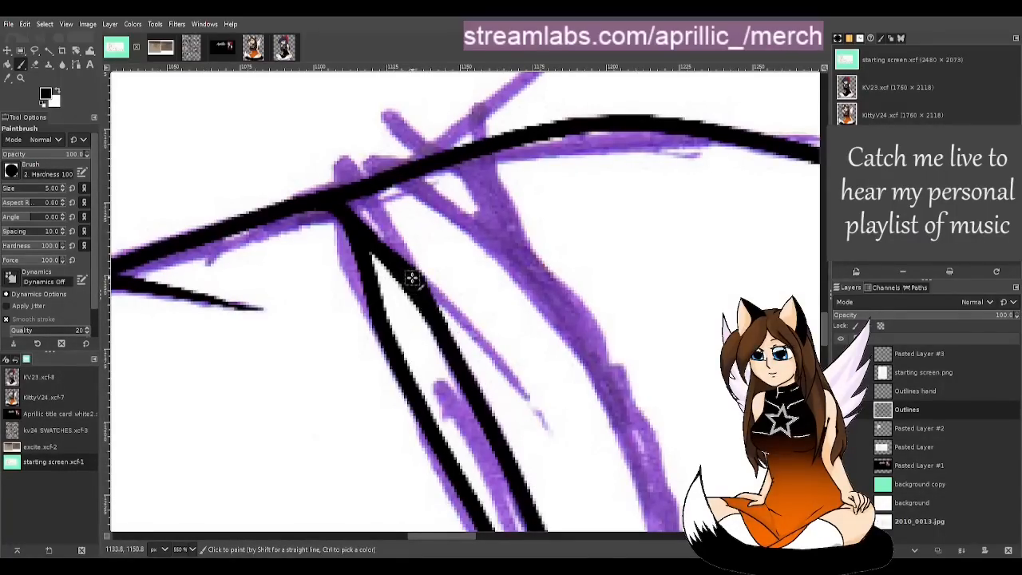
pyautogui.moveTo(411, 278); pyautogui.dragTo(545, 427)
pyautogui.hotkey('ctrl', 'z')
pyautogui.moveTo(406, 269); pyautogui.dragTo(524, 408)
pyautogui.hotkey('ctrl', 'z')
pyautogui.moveTo(413, 276); pyautogui.dragTo(544, 435)
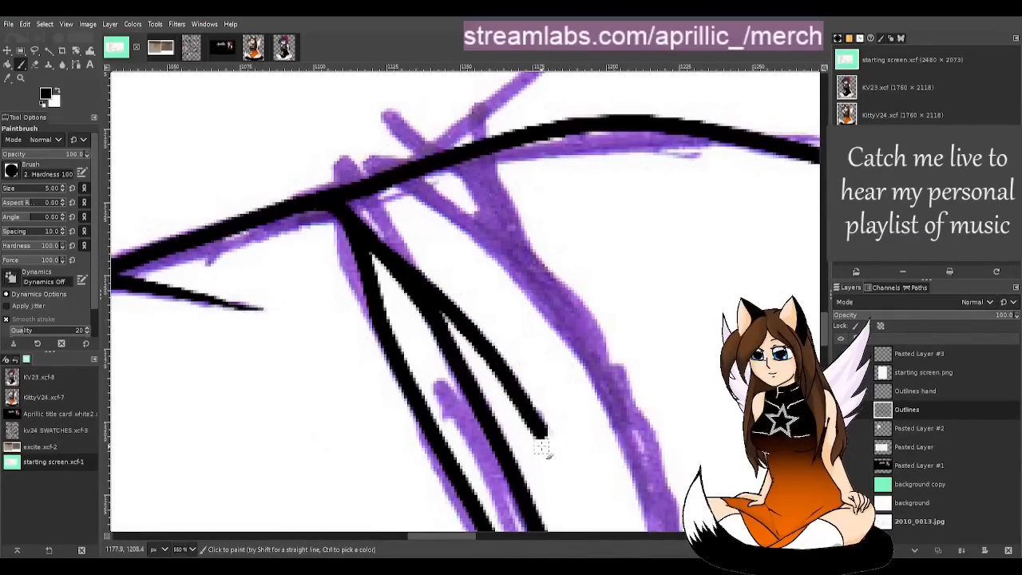
# Step: Taper the new crease stroke to a fine point by erasing along its inner edge at size 2 and set the Eraser size to 1
pyautogui.hotkey('shift', 'e')
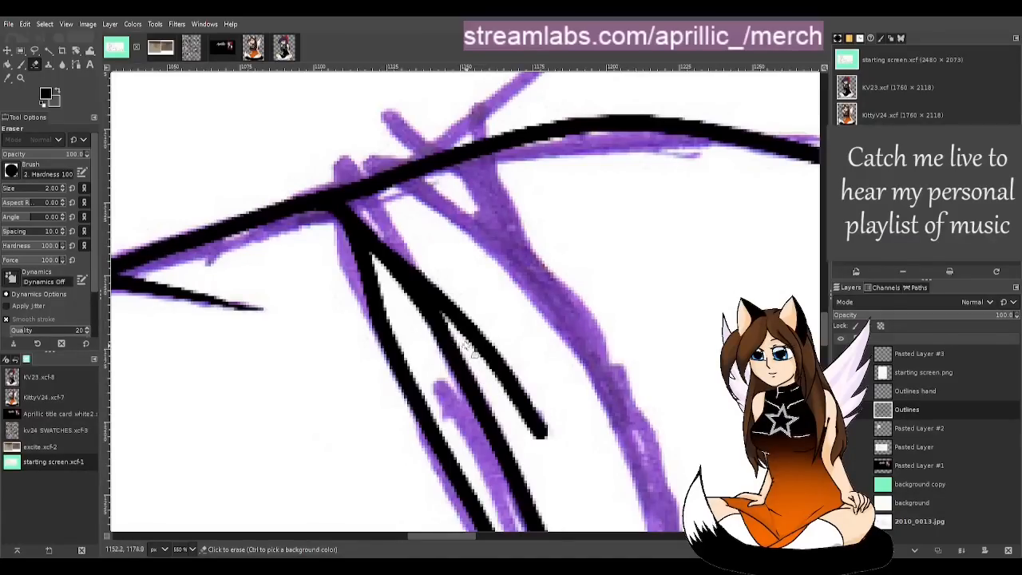
pyautogui.moveTo(503, 388); pyautogui.dragTo(530, 426)
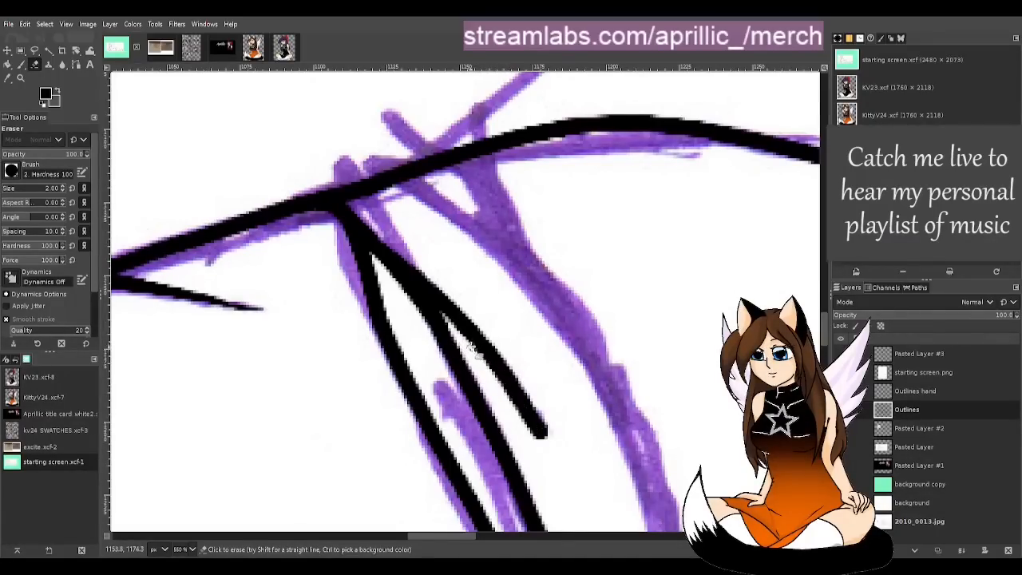
pyautogui.moveTo(471, 348); pyautogui.dragTo(540, 432)
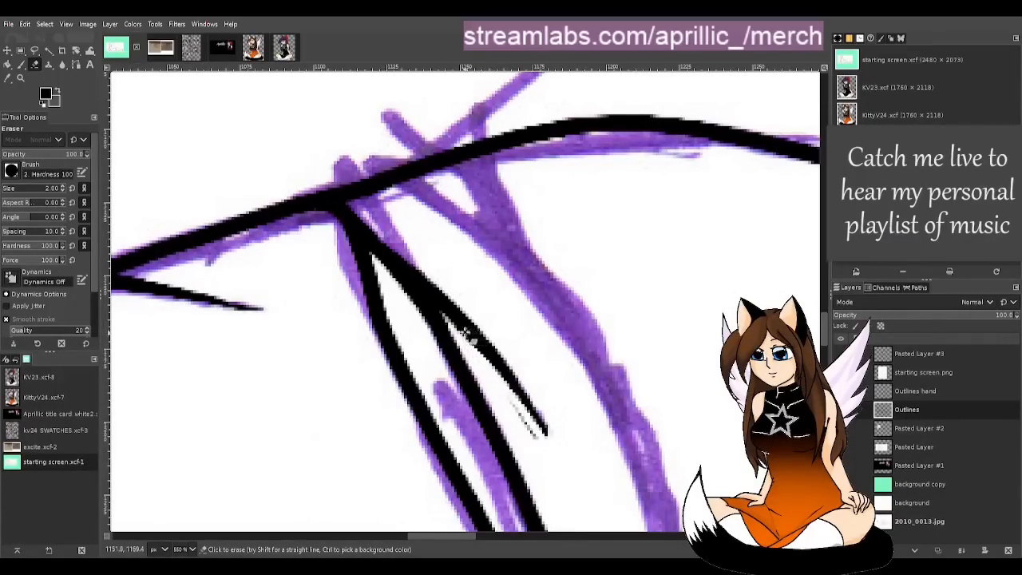
pyautogui.moveTo(465, 343); pyautogui.dragTo(548, 449)
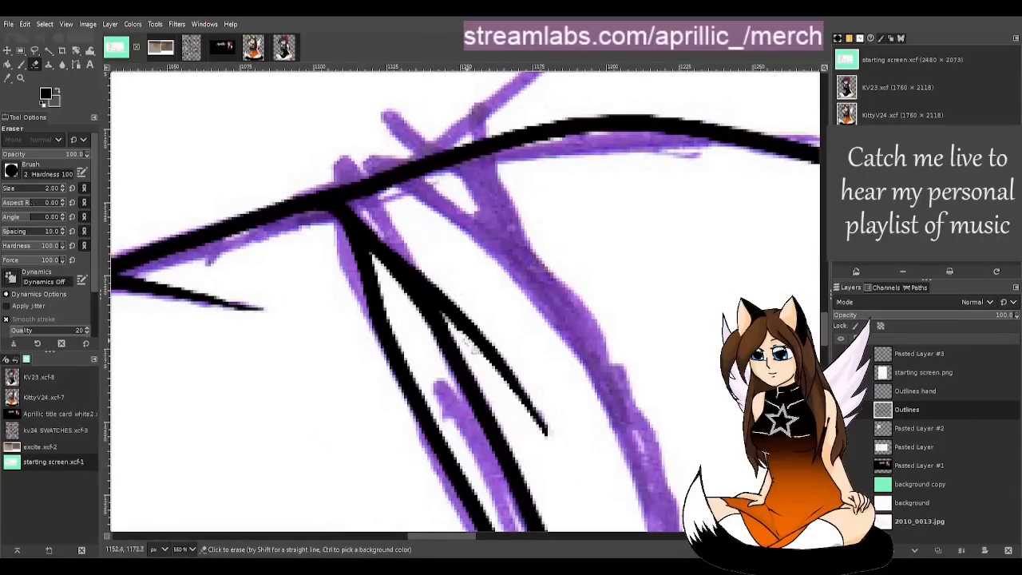
pyautogui.moveTo(465, 341); pyautogui.dragTo(518, 406)
pyautogui.moveTo(467, 342); pyautogui.dragTo(560, 463)
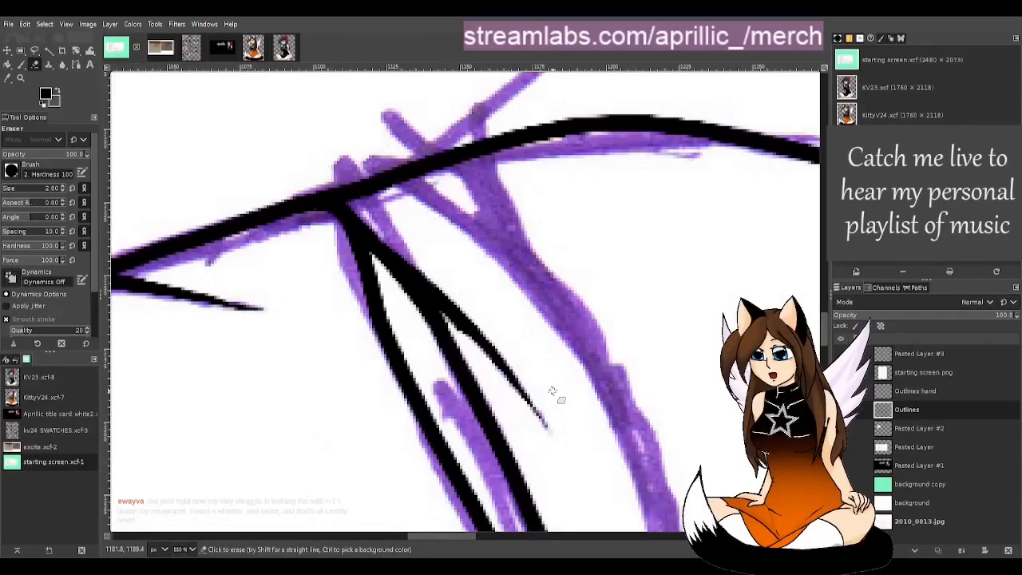
pyautogui.click(61, 189)
pyautogui.moveTo(62, 189); pyautogui.dragTo(2, 189)
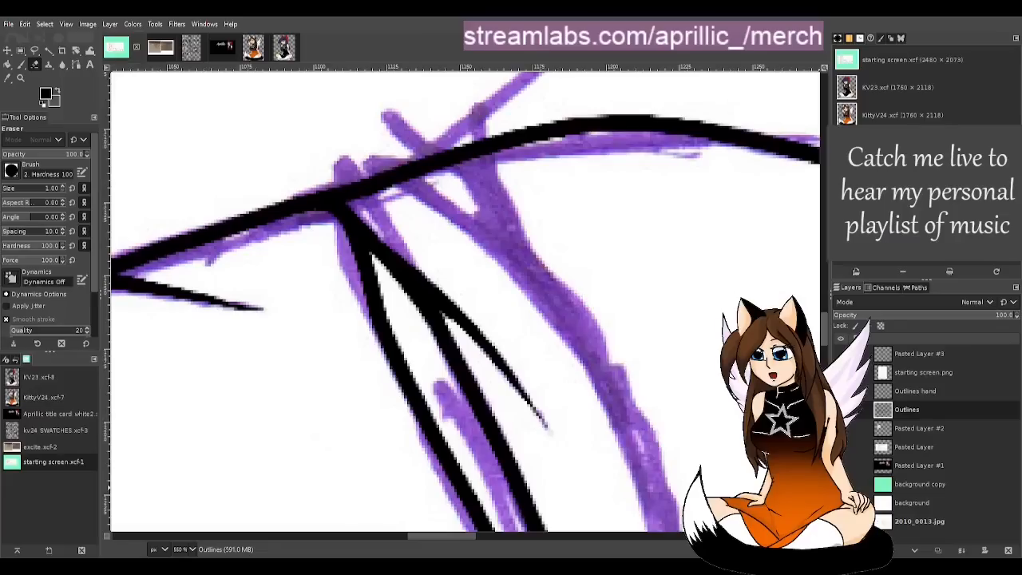
# Step: Doodle a cup with arcs and zigzag strokes around its rim on the green background below the figure, using the size 5 Paintbrush
pyautogui.press('m')
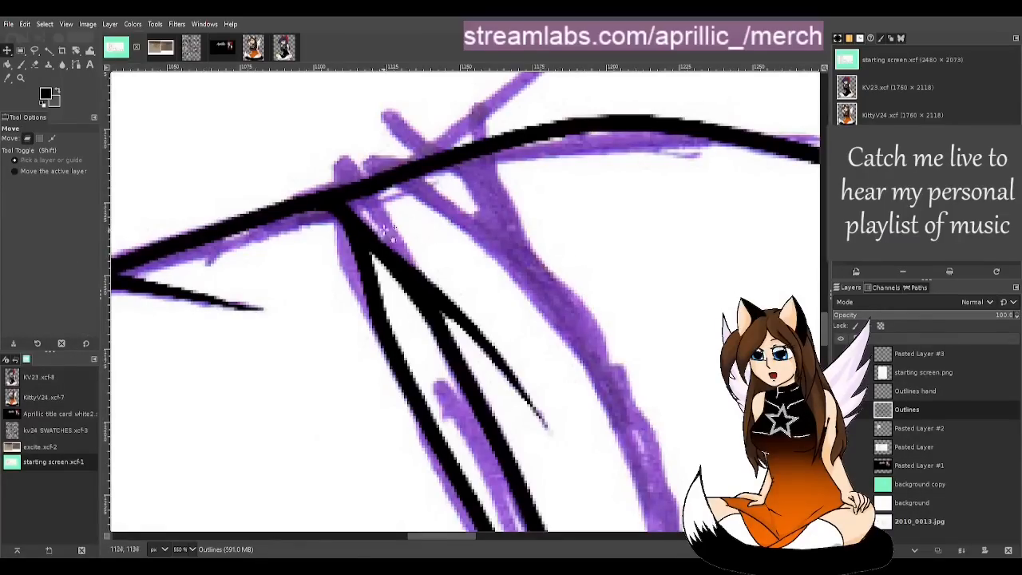
pyautogui.scroll(-4, 385, 229)
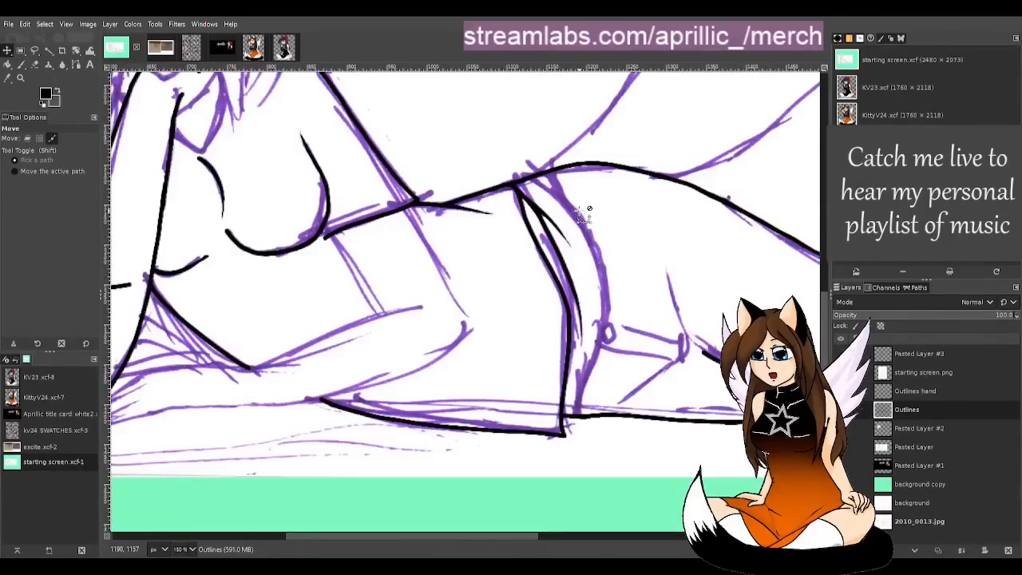
pyautogui.scroll(-1, 584, 213)
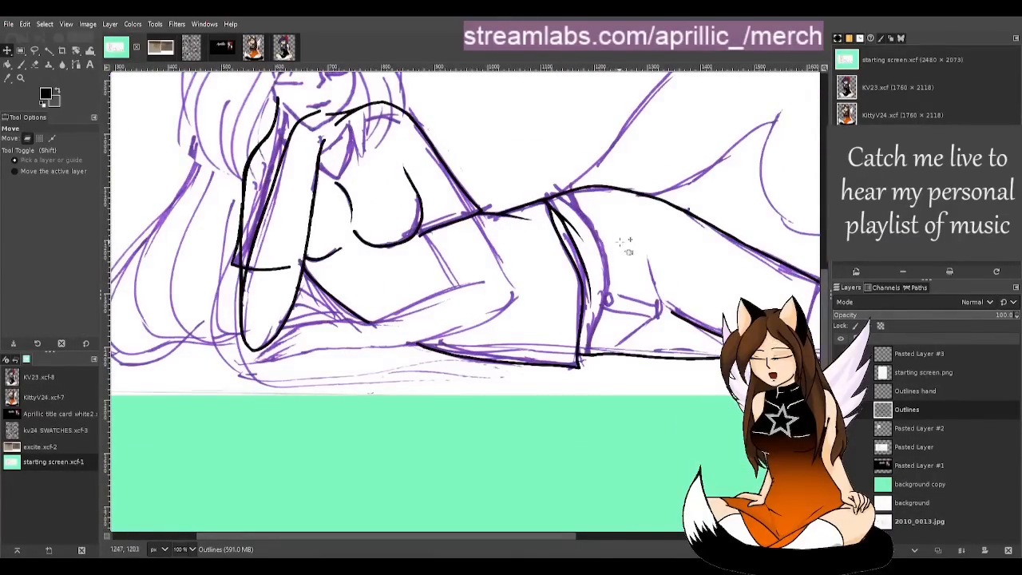
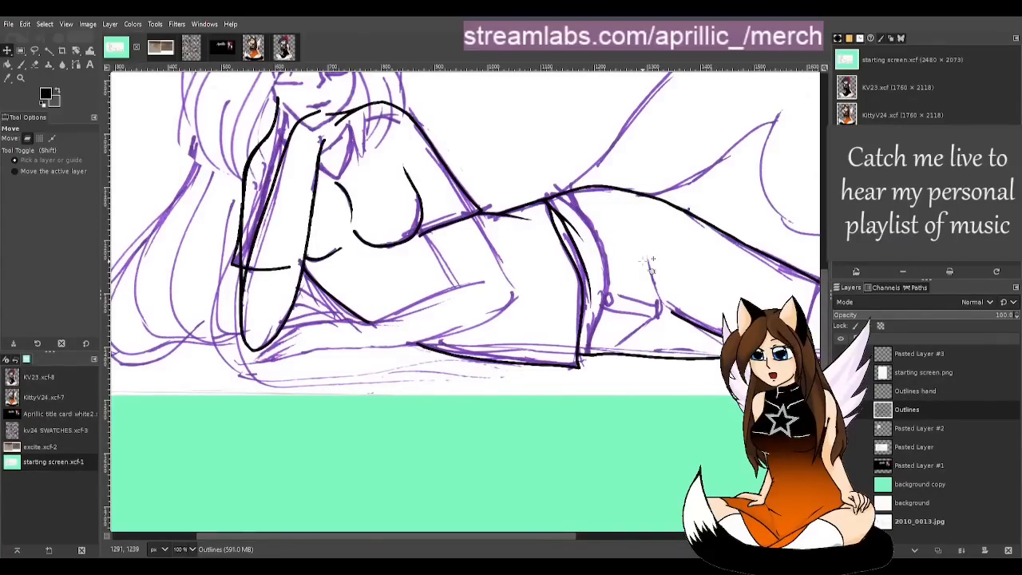
pyautogui.press('p')
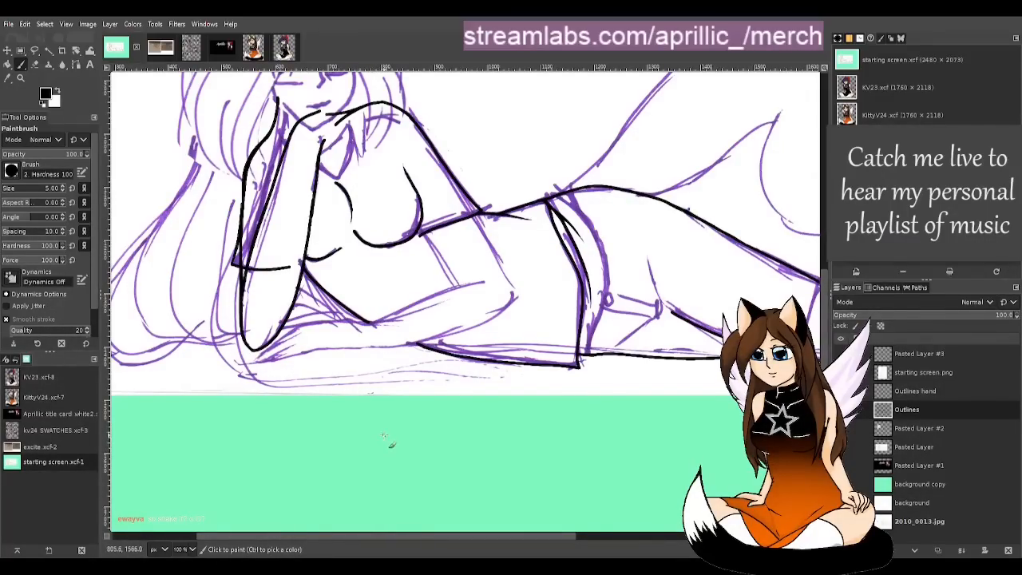
pyautogui.moveTo(369, 441)
pyautogui.mouseDown()
pyautogui.moveTo(398, 419)
pyautogui.moveTo(371, 440)
pyautogui.moveTo(386, 505)
pyautogui.mouseUp()
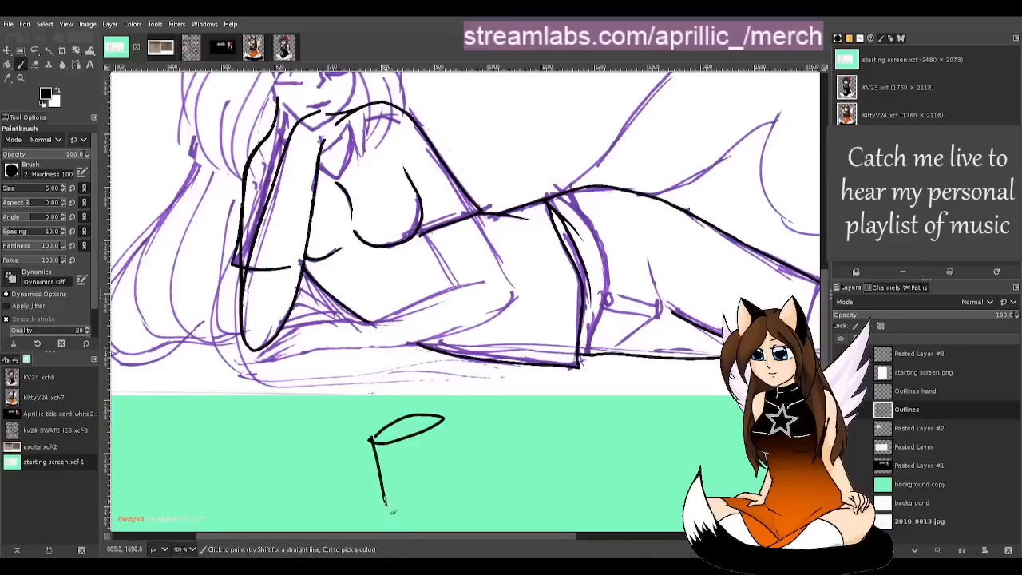
pyautogui.moveTo(443, 416)
pyautogui.mouseDown()
pyautogui.moveTo(439, 506)
pyautogui.moveTo(386, 507)
pyautogui.mouseUp()
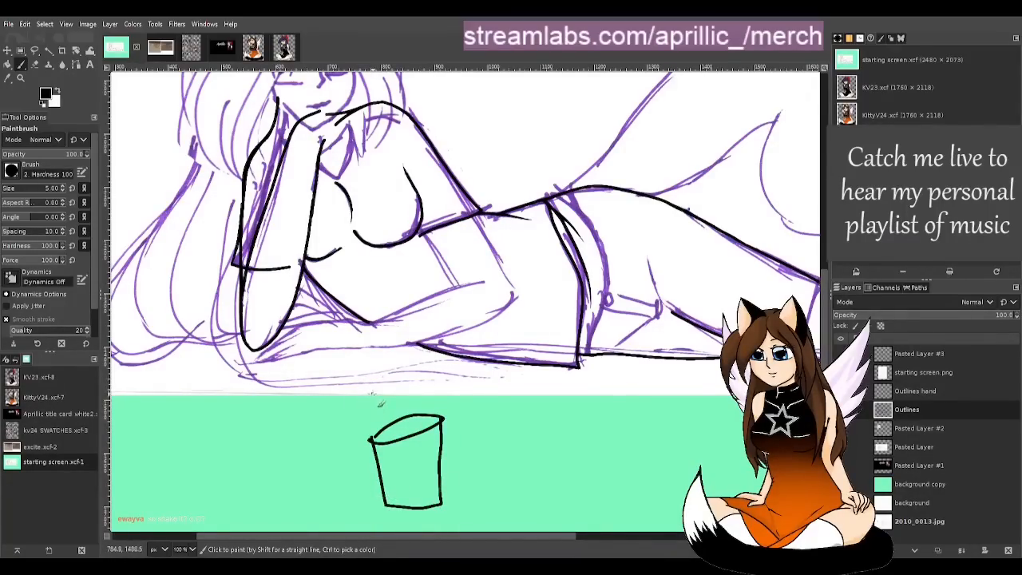
pyautogui.moveTo(374, 384)
pyautogui.mouseDown()
pyautogui.moveTo(360, 409)
pyautogui.moveTo(358, 453)
pyautogui.moveTo(372, 463)
pyautogui.moveTo(374, 410)
pyautogui.moveTo(399, 463)
pyautogui.moveTo(405, 395)
pyautogui.moveTo(428, 456)
pyautogui.moveTo(422, 393)
pyautogui.moveTo(440, 419)
pyautogui.moveTo(428, 378)
pyautogui.mouseUp()
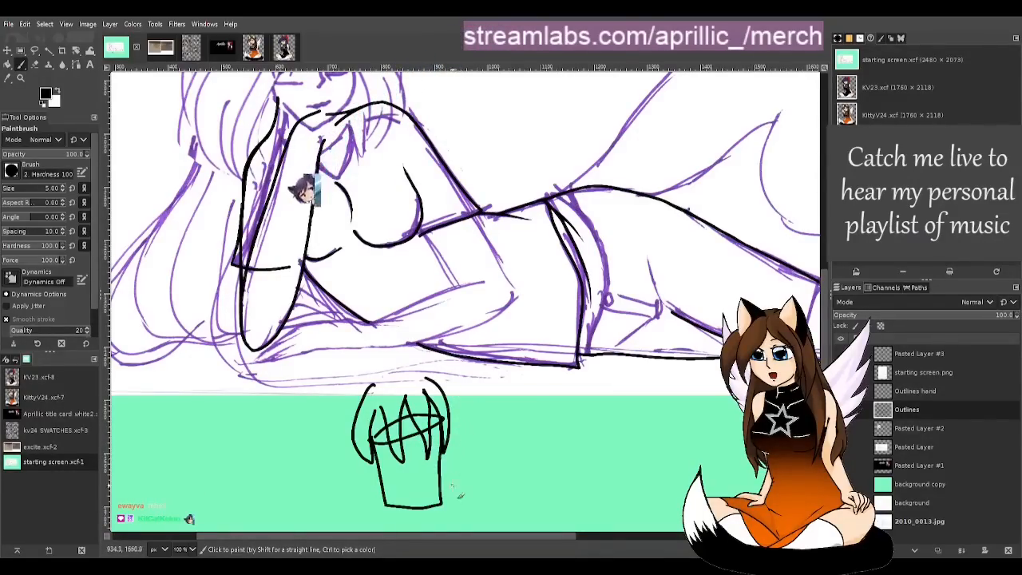
# Step: Add curved arrows around the base of the cup doodle and short dashes under and inside it
pyautogui.moveTo(456, 480); pyautogui.dragTo(470, 511)
pyautogui.moveTo(367, 492)
pyautogui.mouseDown()
pyautogui.moveTo(387, 514)
pyautogui.moveTo(378, 505)
pyautogui.moveTo(362, 517)
pyautogui.moveTo(391, 517)
pyautogui.mouseUp()
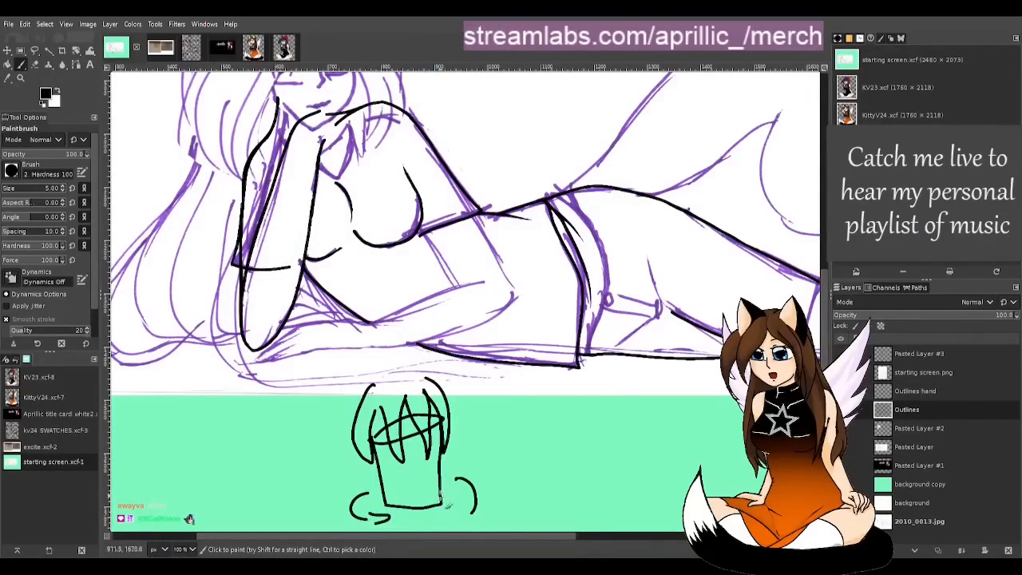
pyautogui.moveTo(456, 471)
pyautogui.mouseDown()
pyautogui.moveTo(444, 477)
pyautogui.moveTo(457, 484)
pyautogui.mouseUp()
pyautogui.moveTo(405, 517); pyautogui.dragTo(433, 519)
pyautogui.moveTo(411, 483); pyautogui.dragTo(386, 484)
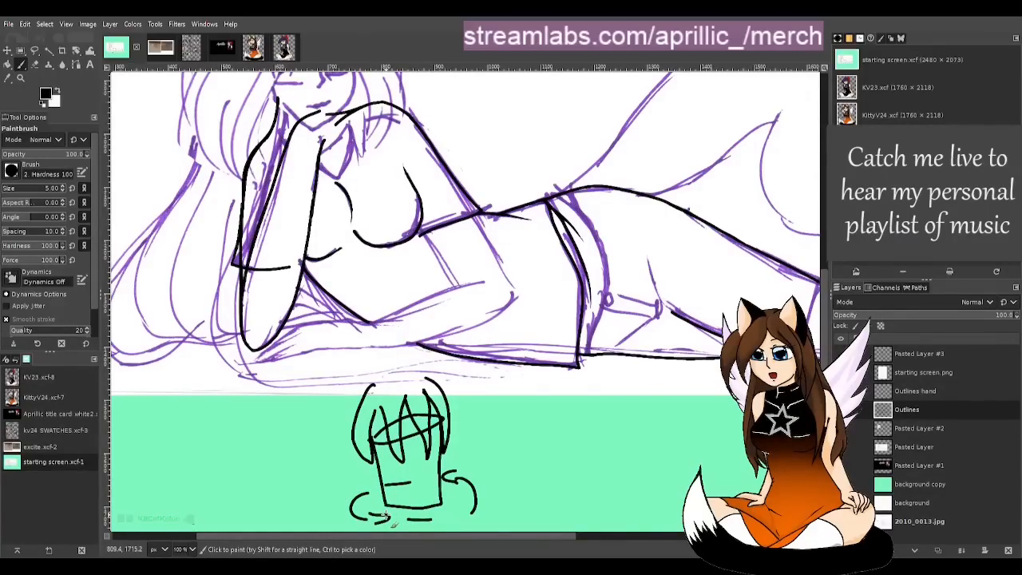
# Step: Doodle a vertical and a horizontal double-headed arrow beside the cup, plus a small scribbled oval between them
pyautogui.moveTo(528, 424); pyautogui.dragTo(524, 484)
pyautogui.moveTo(515, 461)
pyautogui.mouseDown()
pyautogui.moveTo(529, 502)
pyautogui.moveTo(540, 468)
pyautogui.mouseUp()
pyautogui.moveTo(518, 413); pyautogui.dragTo(537, 411)
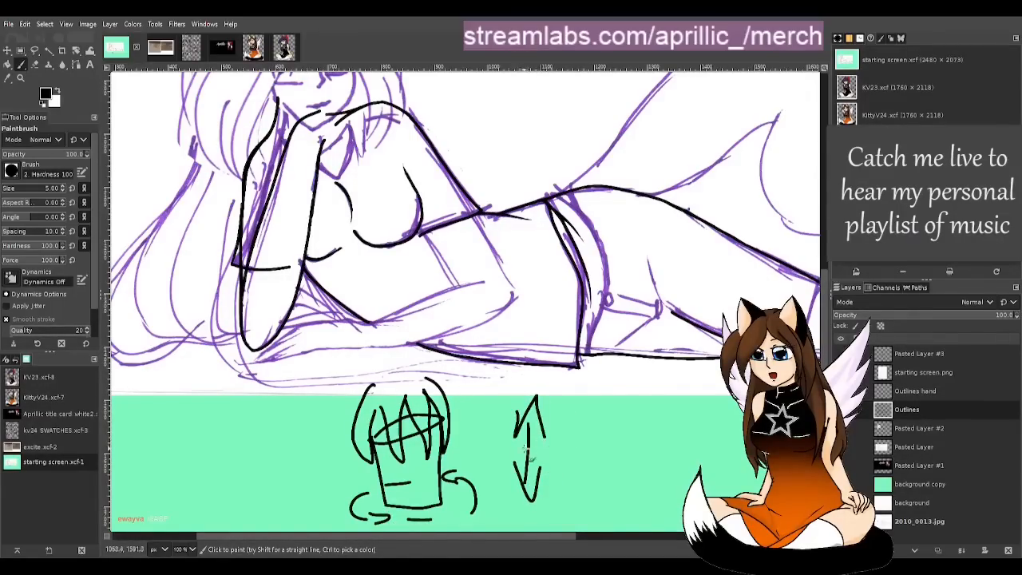
pyautogui.moveTo(591, 437)
pyautogui.mouseDown()
pyautogui.moveTo(542, 444)
pyautogui.moveTo(585, 445)
pyautogui.mouseUp()
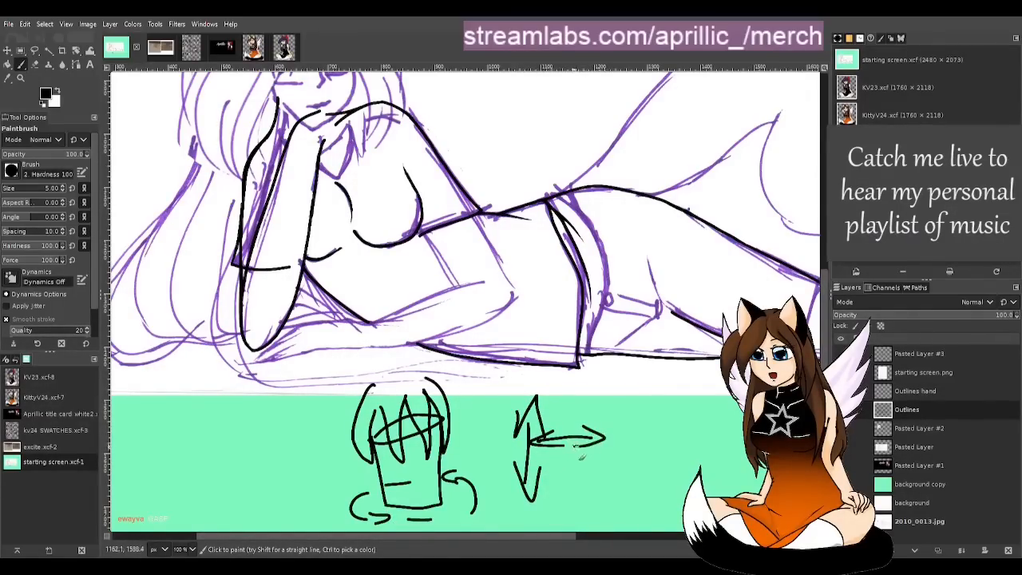
pyautogui.moveTo(476, 453)
pyautogui.mouseDown()
pyautogui.moveTo(484, 463)
pyautogui.moveTo(462, 465)
pyautogui.moveTo(479, 467)
pyautogui.mouseUp()
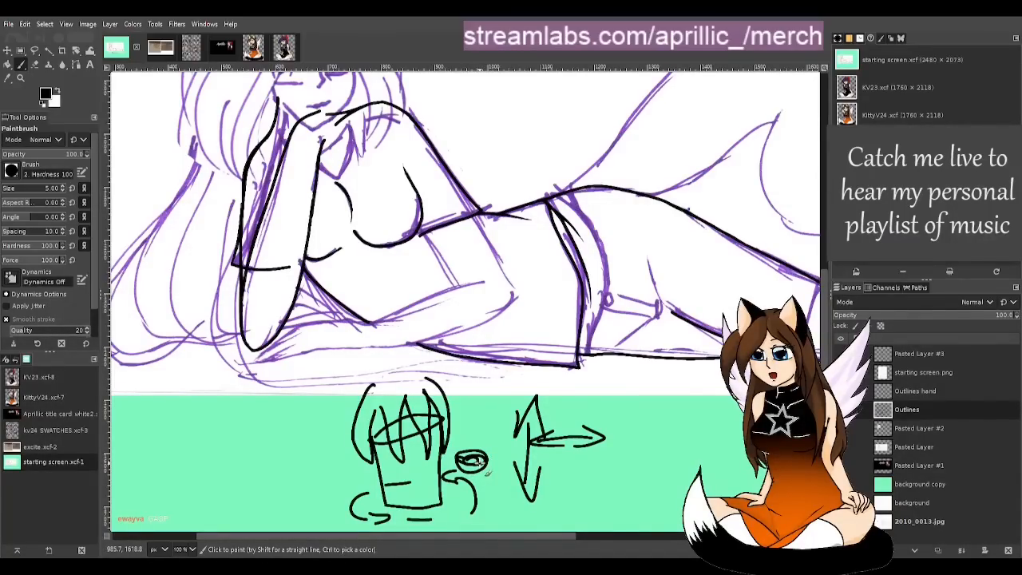
# Step: Undo all the cup and arrow doodle strokes on the green background
pyautogui.hotkey('ctrl', 'z')
pyautogui.hotkey('ctrl', 'z')
pyautogui.hotkey('ctrl', 'z')
pyautogui.hotkey('ctrl', 'z')
pyautogui.hotkey('ctrl', 'z')
pyautogui.hotkey('ctrl', 'z')
pyautogui.hotkey('ctrl', 'z')
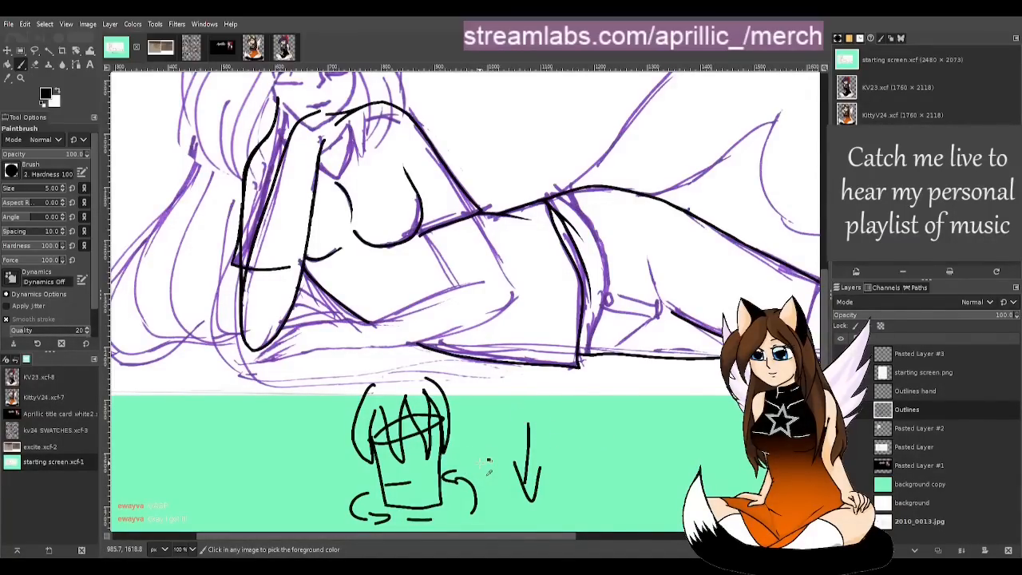
pyautogui.hotkey('ctrl', 'z')
pyautogui.hotkey('ctrl', 'z')
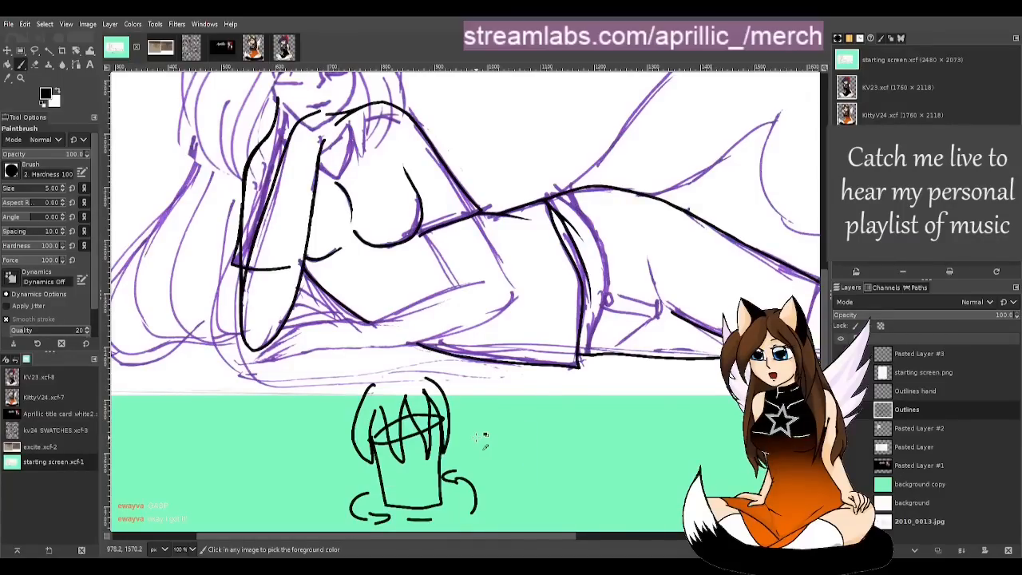
pyautogui.hotkey('ctrl', 'z')
pyautogui.hotkey('ctrl', 'z')
pyautogui.hotkey('ctrl', 'z')
pyautogui.hotkey('ctrl', 'z')
pyautogui.hotkey('ctrl', 'z')
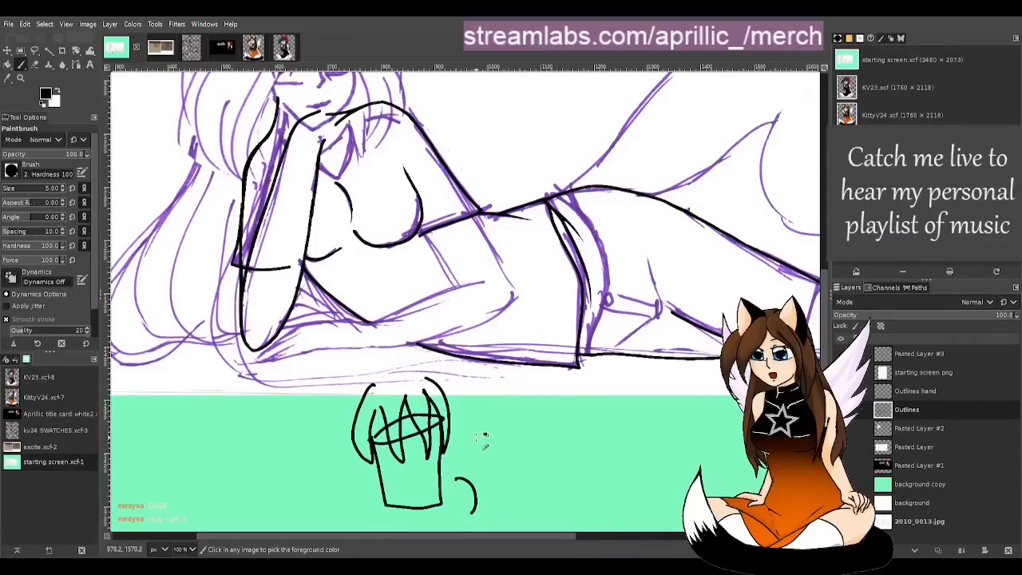
pyautogui.hotkey('ctrl', 'z')
pyautogui.hotkey('ctrl', 'z')
pyautogui.hotkey('ctrl', 'z')
pyautogui.hotkey('ctrl', 'z')
pyautogui.hotkey('ctrl', 'z')
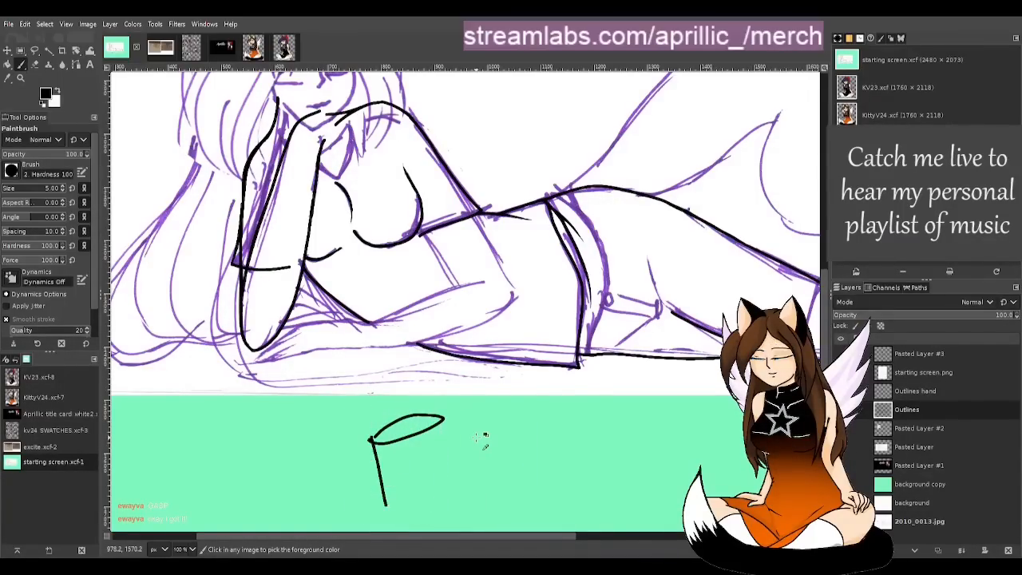
pyautogui.hotkey('ctrl', 'z')
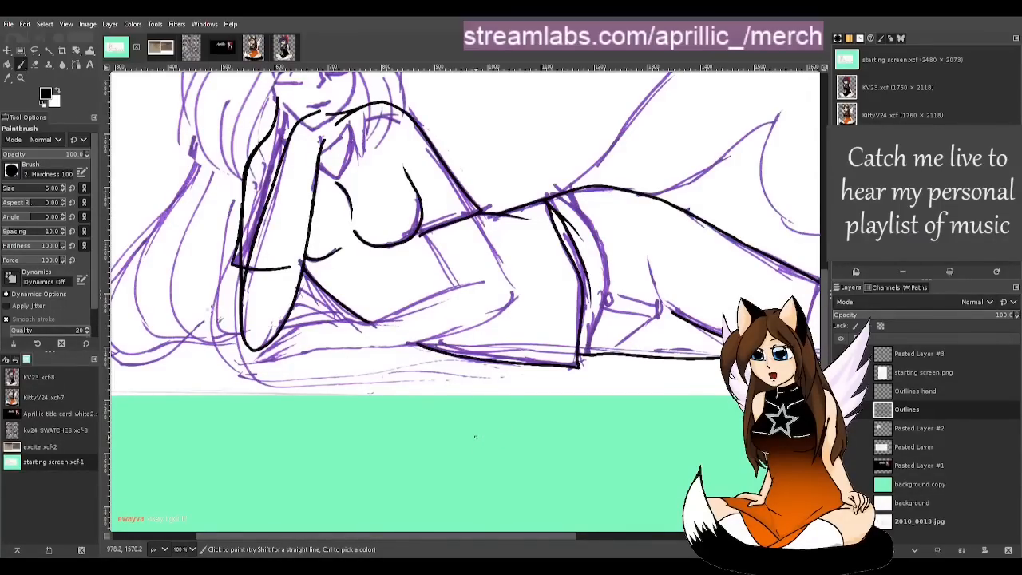
pyautogui.press('m')
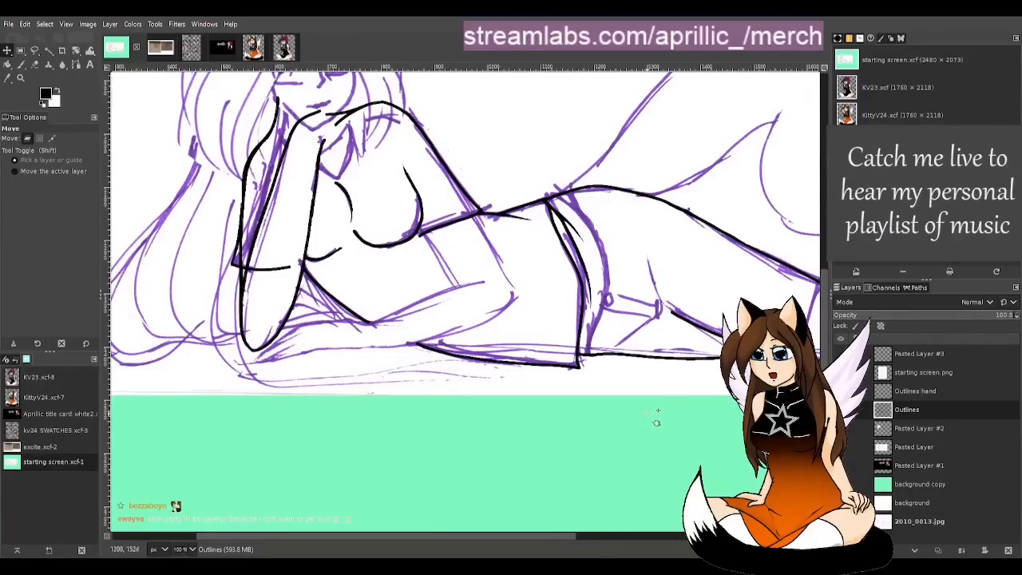
pyautogui.scroll(-1, 656, 422)
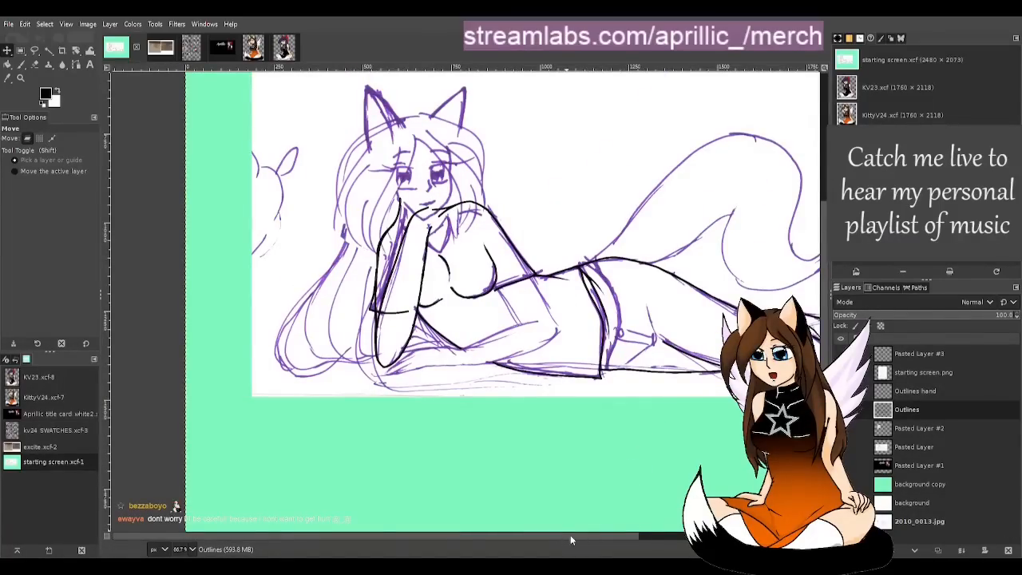
pyautogui.moveTo(570, 535); pyautogui.dragTo(590, 538)
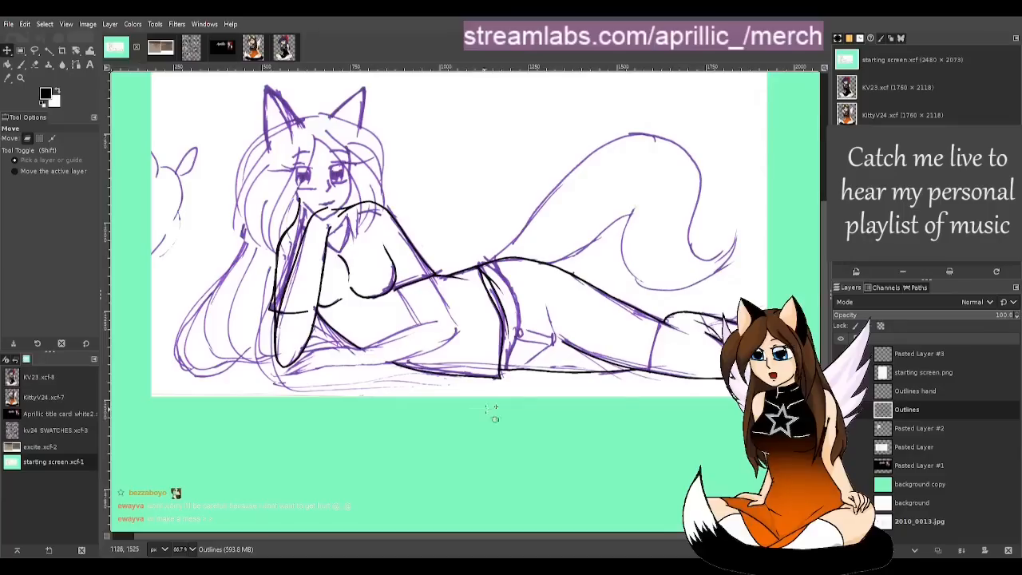
pyautogui.scroll(1, 623, 402)
pyautogui.scroll(1, 624, 402)
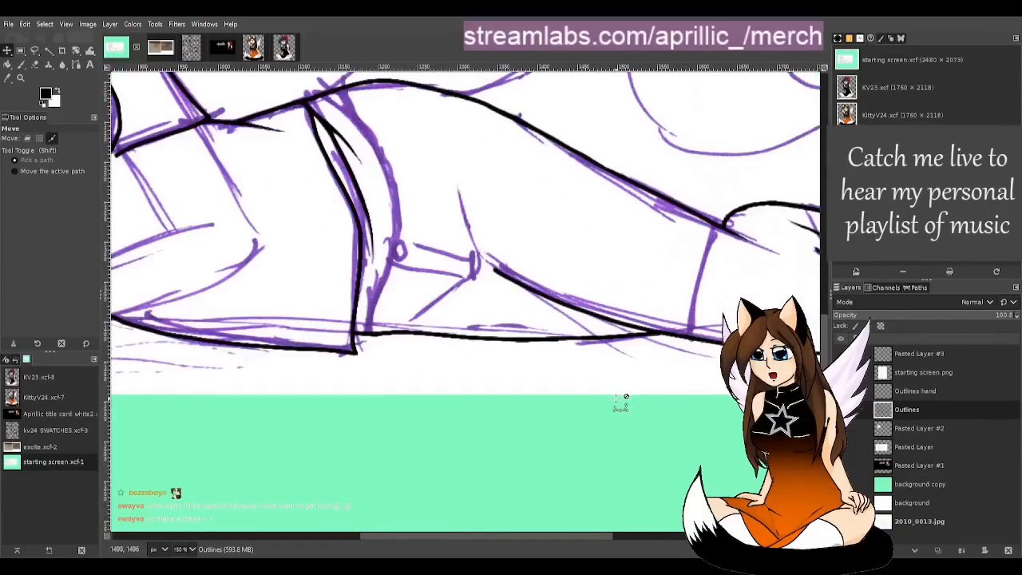
# Step: Set the Paintbrush size to 3 and paint a thin crease branching downward between the two curved waist lines
pyautogui.scroll(1, 222, 200)
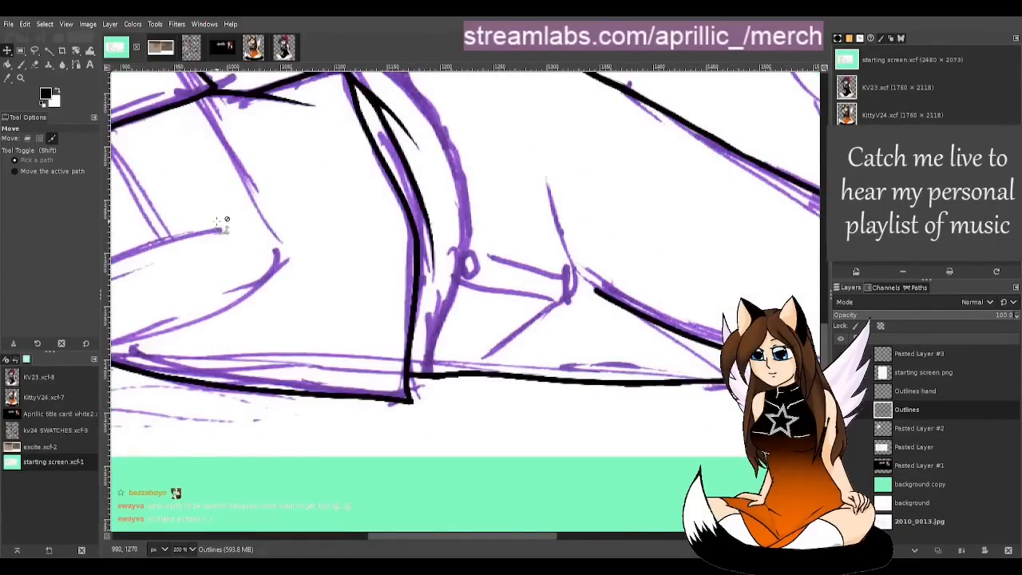
pyautogui.scroll(3, 215, 228)
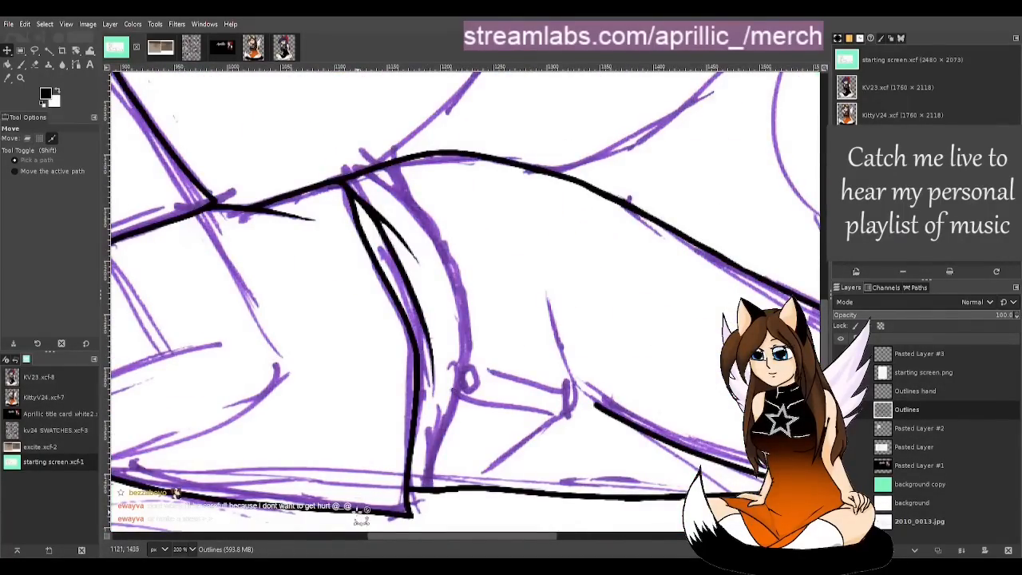
pyautogui.scroll(1, 362, 504)
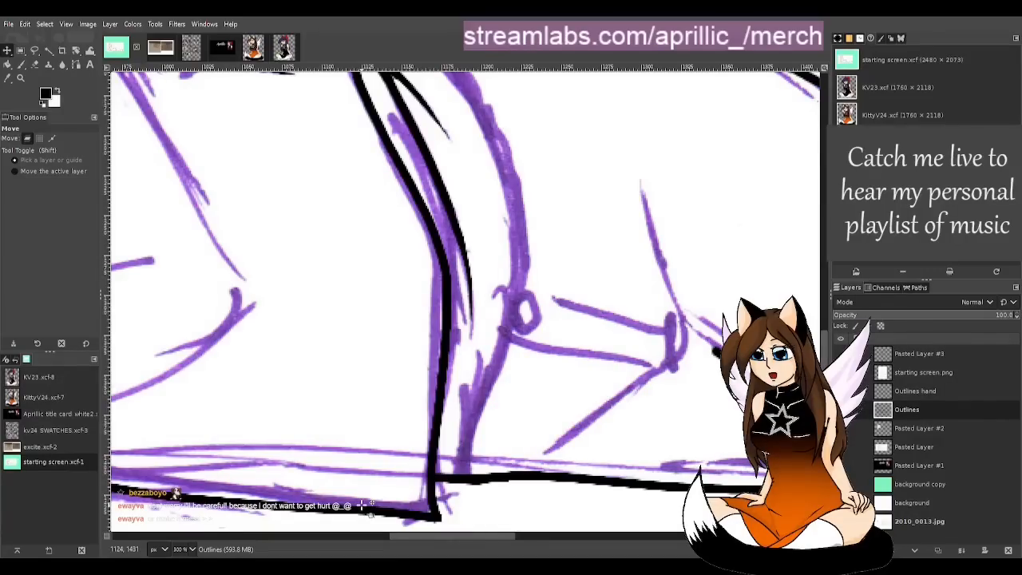
pyautogui.press('p')
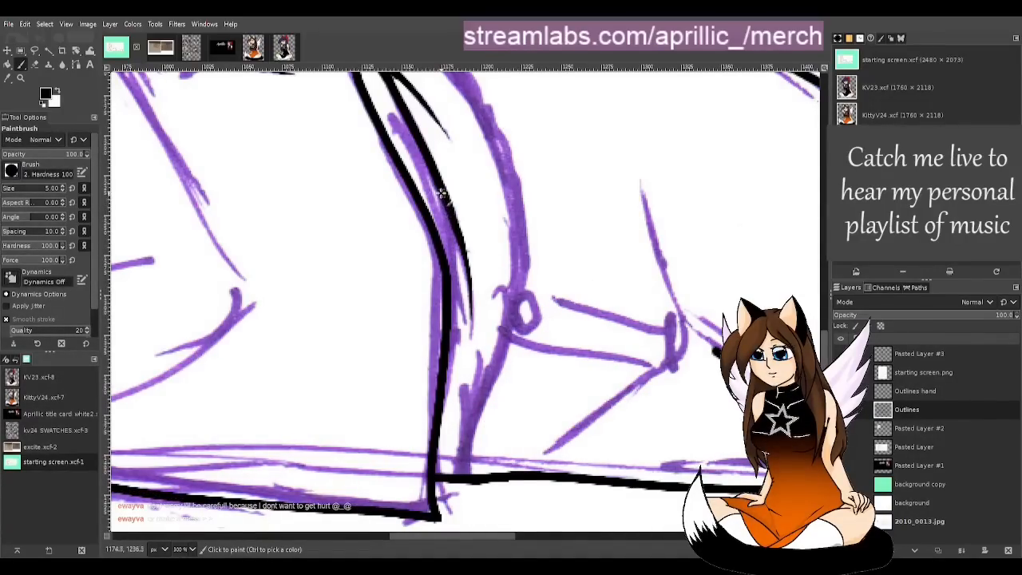
pyautogui.moveTo(440, 193); pyautogui.dragTo(466, 332)
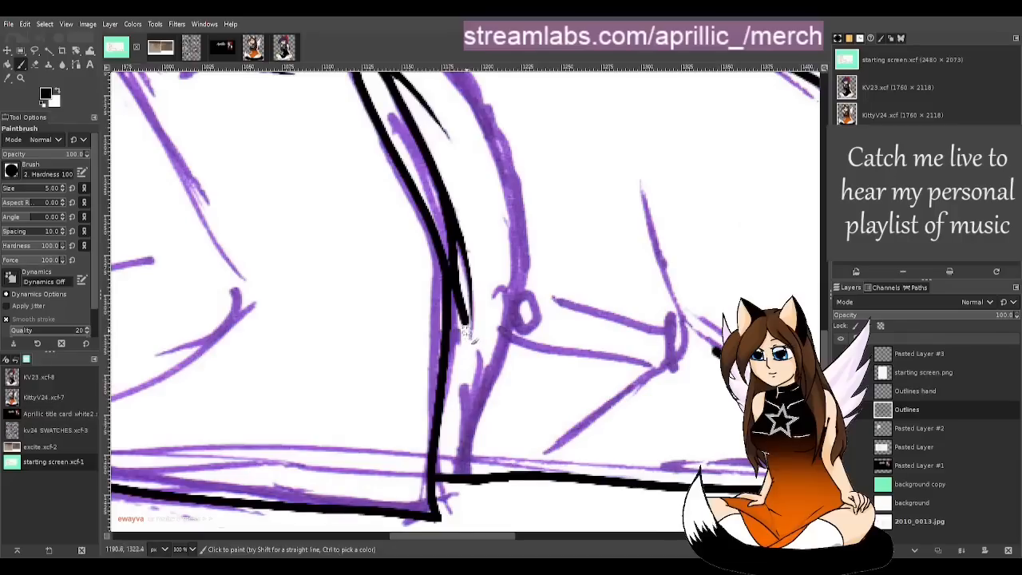
pyautogui.hotkey('ctrl', 'z')
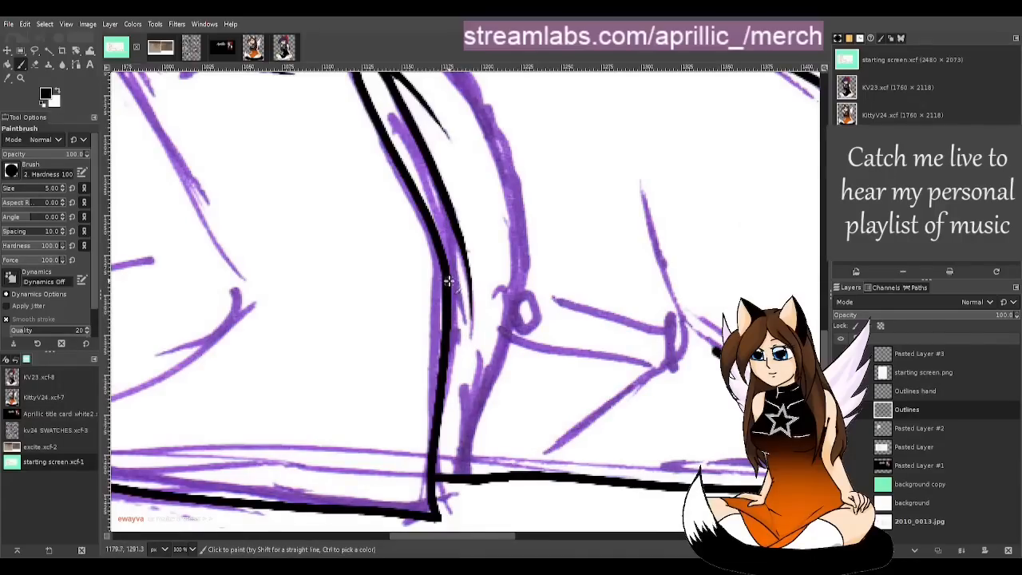
pyautogui.click(63, 191)
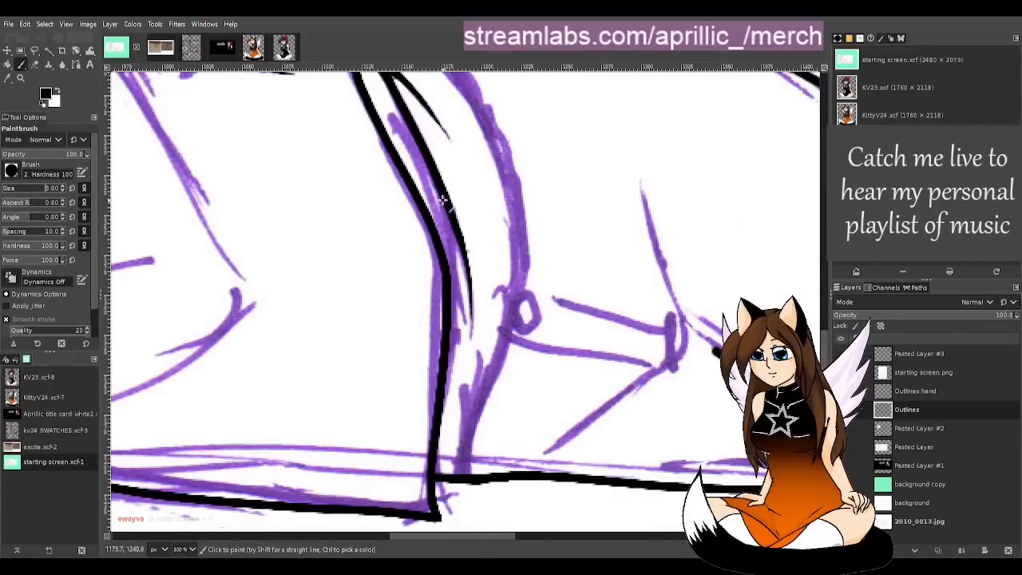
pyautogui.moveTo(443, 201); pyautogui.dragTo(472, 330)
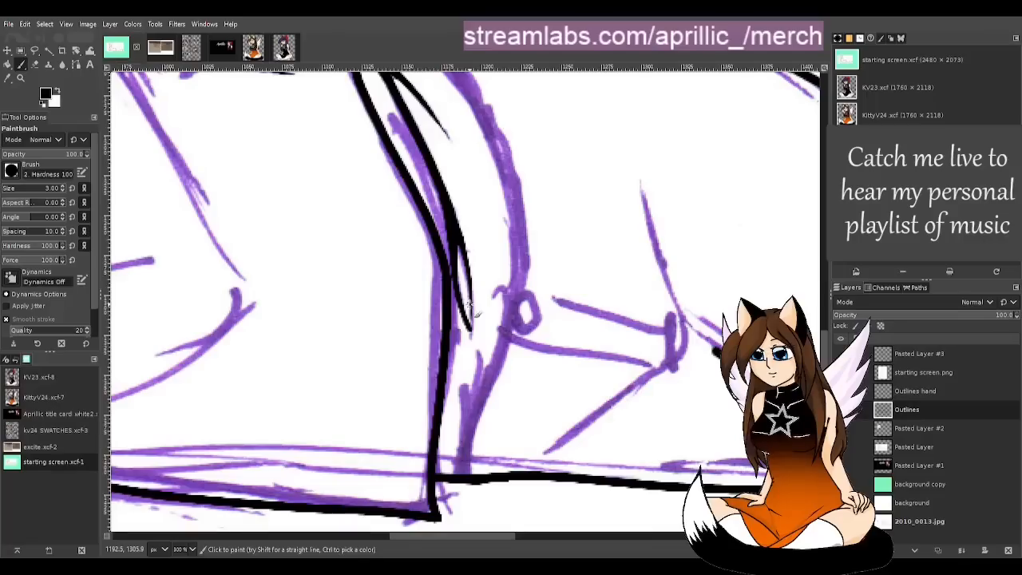
# Step: Taper the lower tip of the new waist crease with the size 1 Eraser
pyautogui.press('m')
pyautogui.scroll(3, 479, 343)
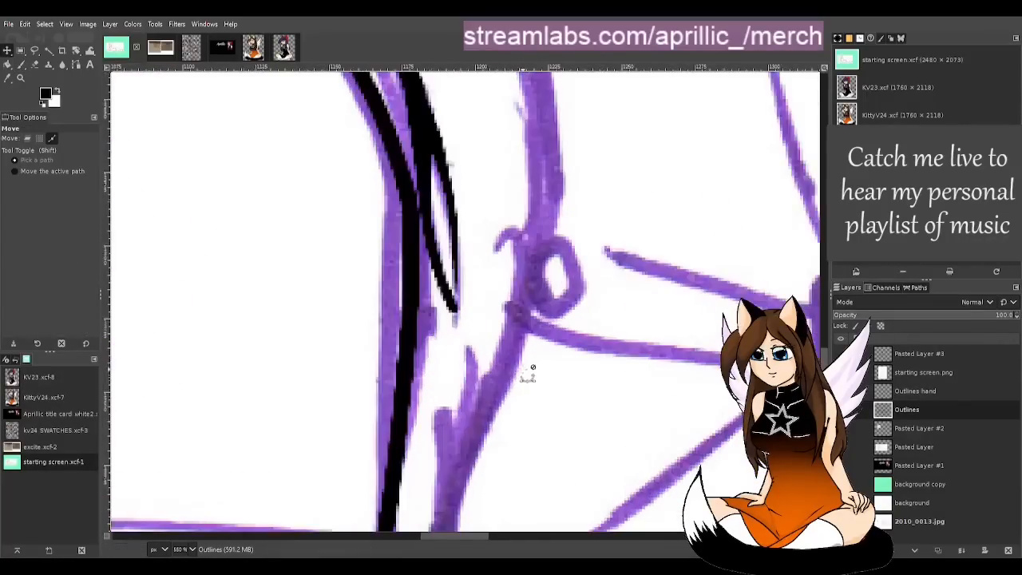
pyautogui.hotkey('shift', 'e')
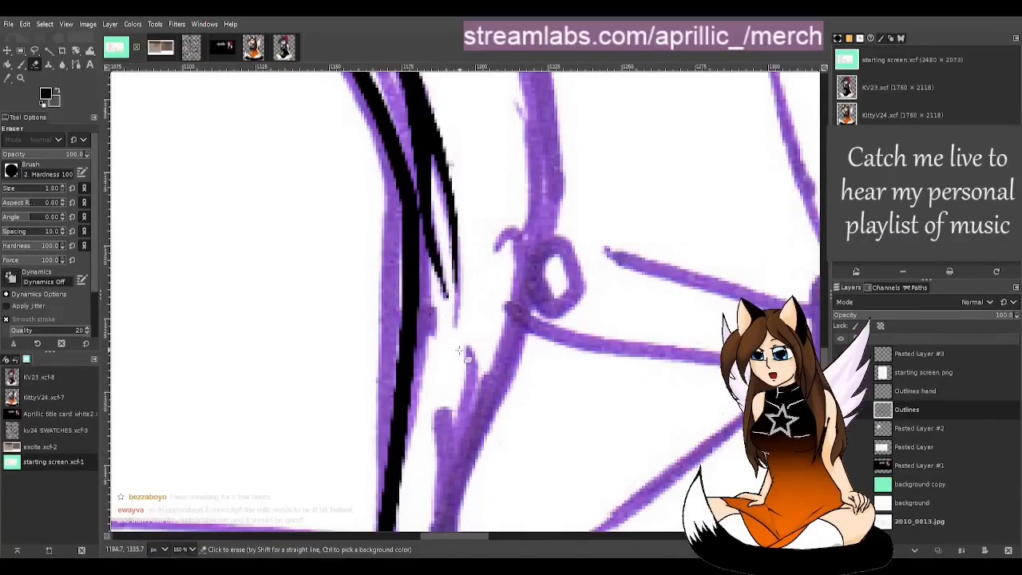
# Step: Paint a short size 3 crease just under the hip outline beside the forked waist lines and trim it with the size 1 Eraser
pyautogui.press('m')
pyautogui.press('1')
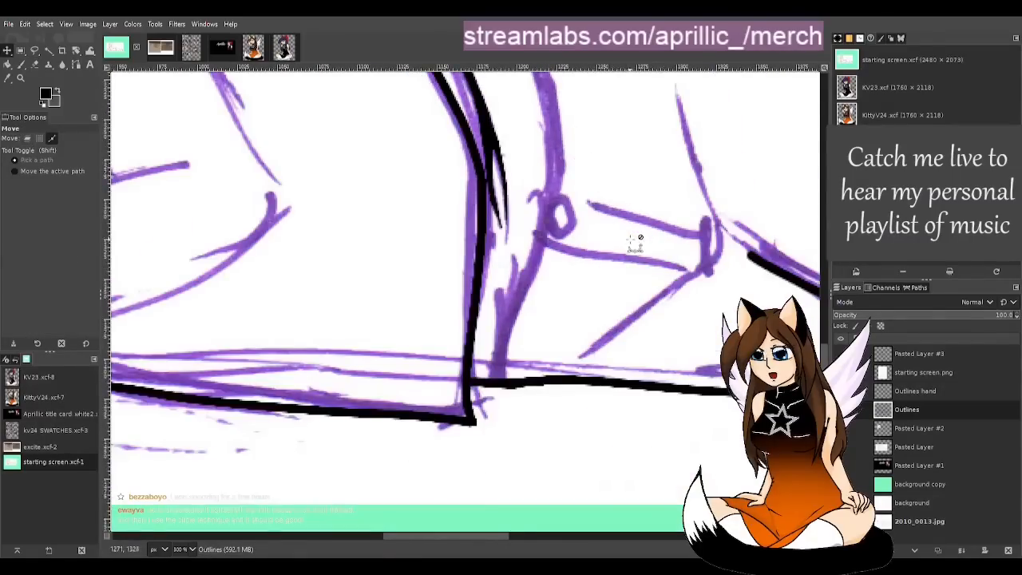
pyautogui.scroll(-1, 635, 243)
pyautogui.scroll(3, 663, 250)
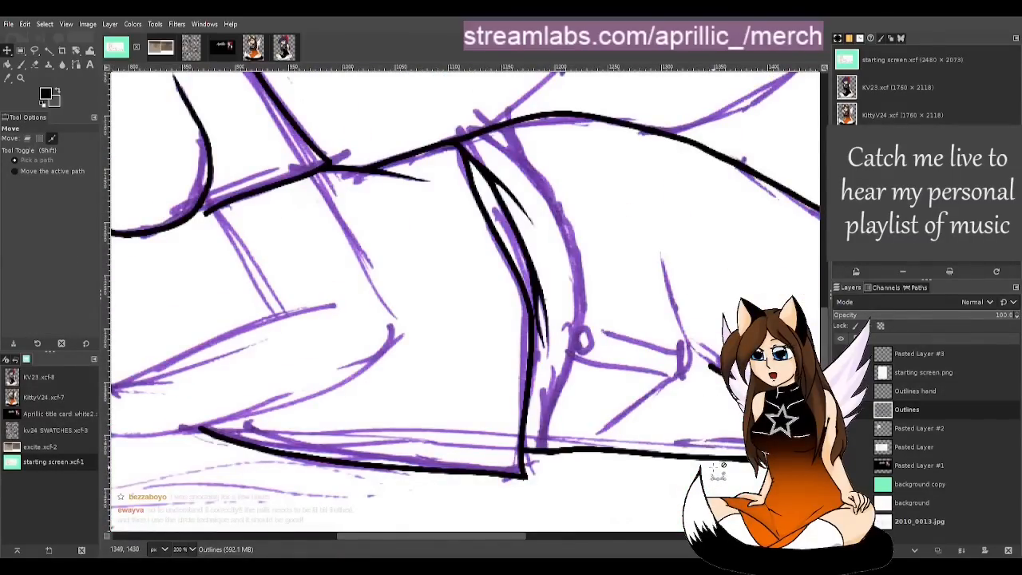
pyautogui.scroll(2, 475, 139)
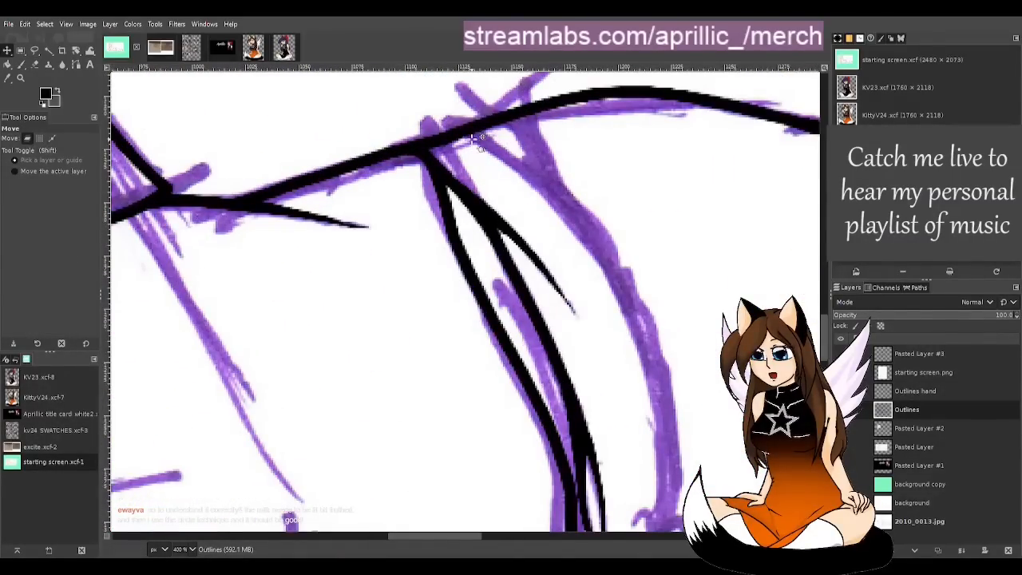
pyautogui.press('p')
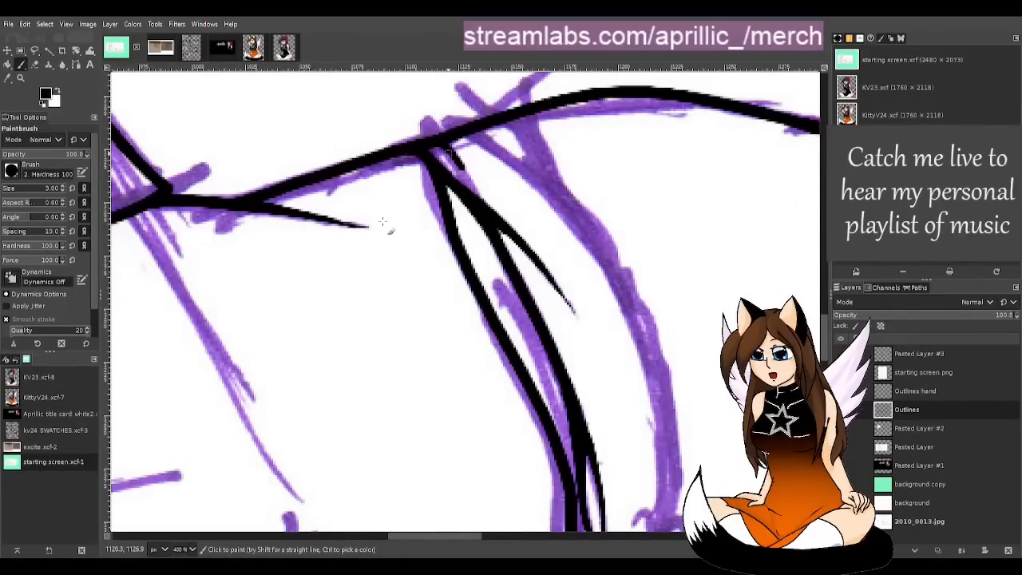
pyautogui.hotkey('shift', 'e')
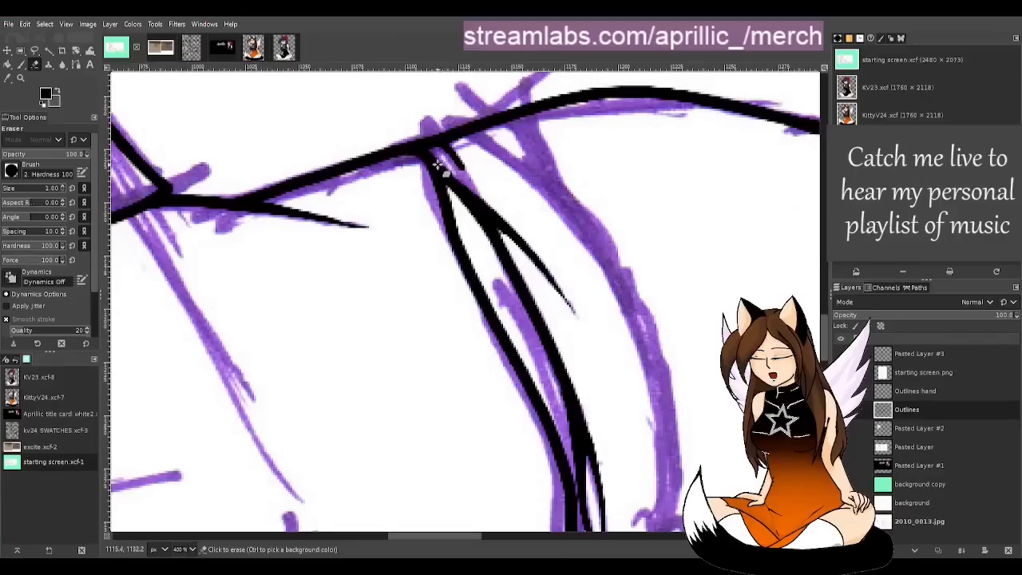
pyautogui.moveTo(467, 182); pyautogui.dragTo(447, 158)
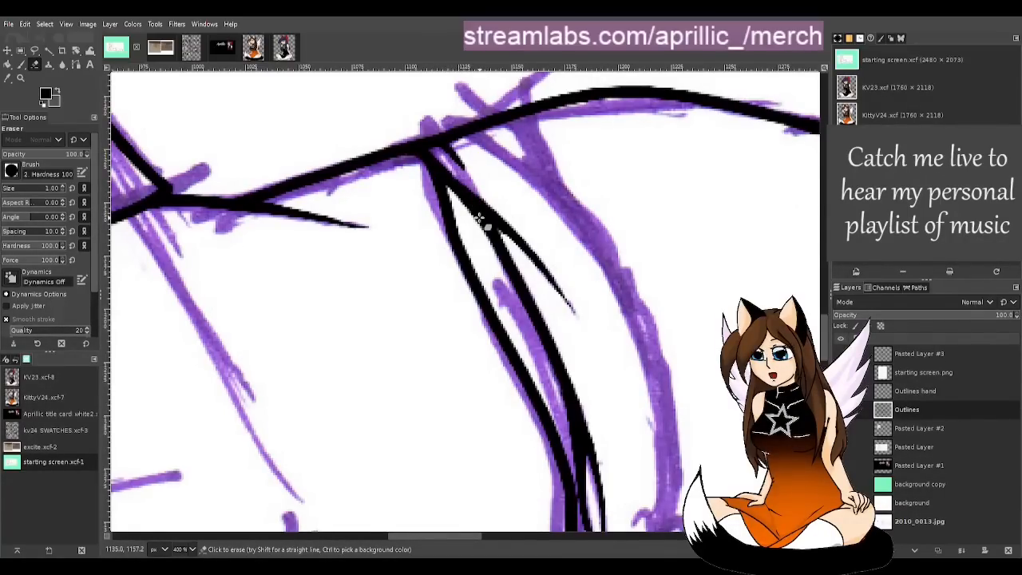
# Step: Extend the short crease below the hip outline further down with a size 3 Paintbrush stroke
pyautogui.press('p')
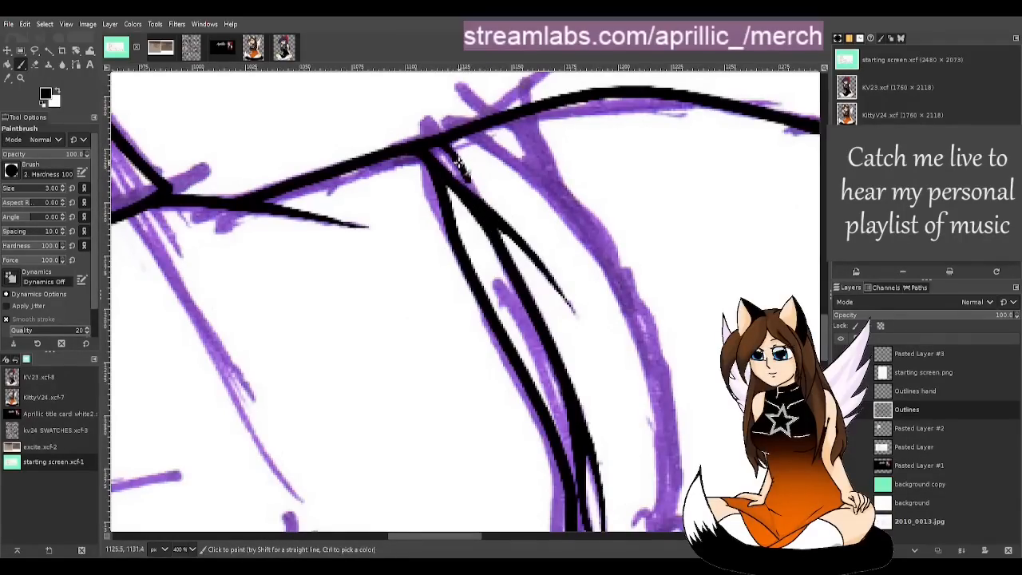
pyautogui.moveTo(455, 158); pyautogui.dragTo(477, 189)
pyautogui.hotkey('ctrl', 'z')
pyautogui.moveTo(453, 153); pyautogui.dragTo(478, 194)
pyautogui.hotkey('ctrl', 'z')
pyautogui.moveTo(454, 153); pyautogui.dragTo(470, 185)
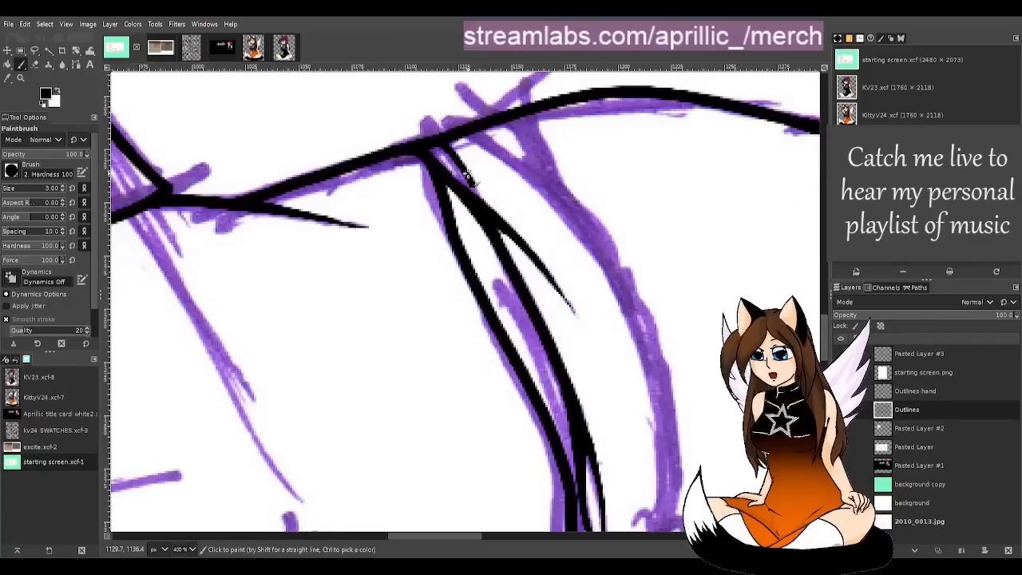
# Step: Thin the short hip crease to a tapered point with the size 1 Eraser and save the image
pyautogui.press('m')
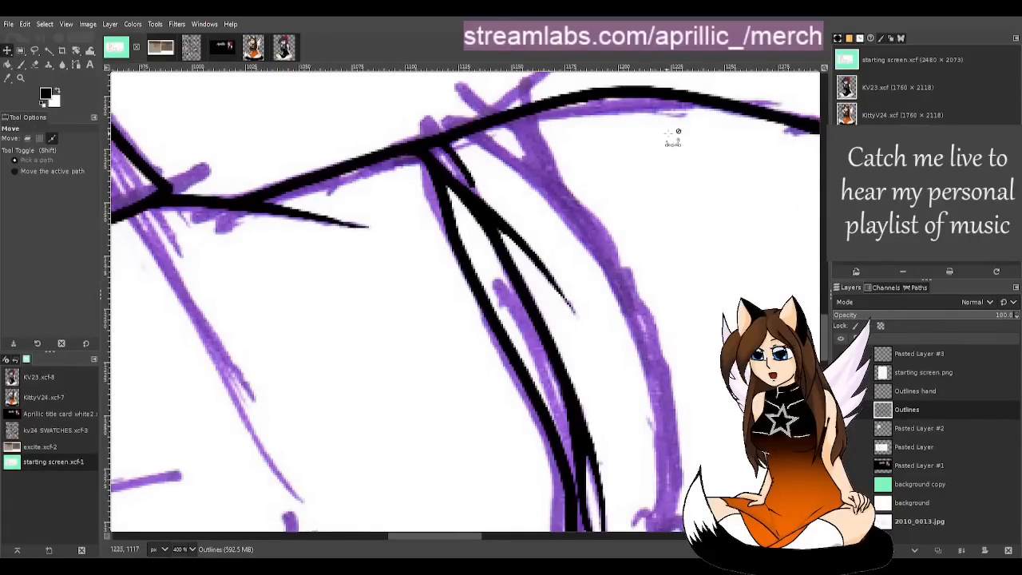
pyautogui.keyDown('ctrl'); pyautogui.scroll(2, 562, 168); pyautogui.keyUp('ctrl')
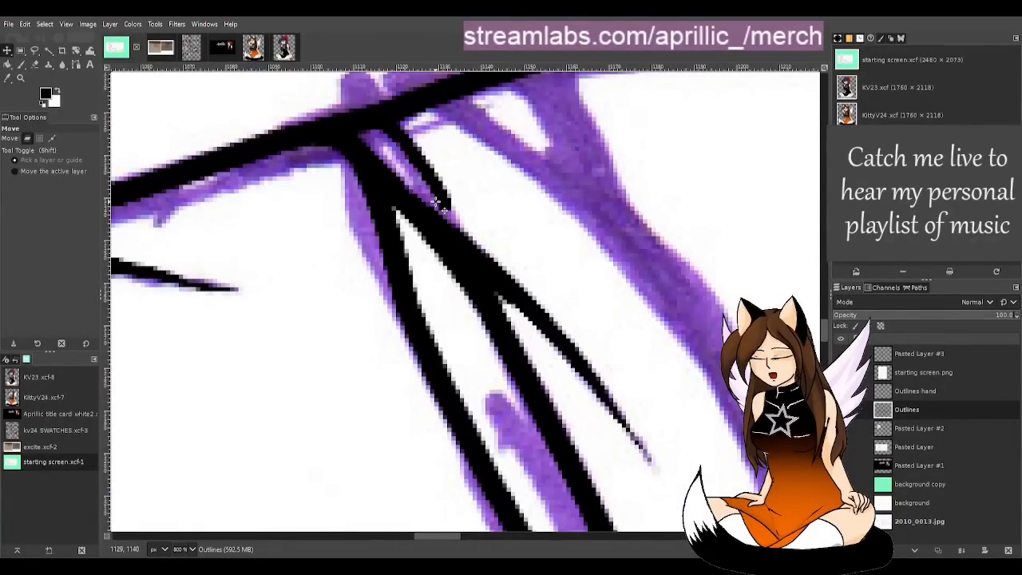
pyautogui.hotkey('shift', 'e')
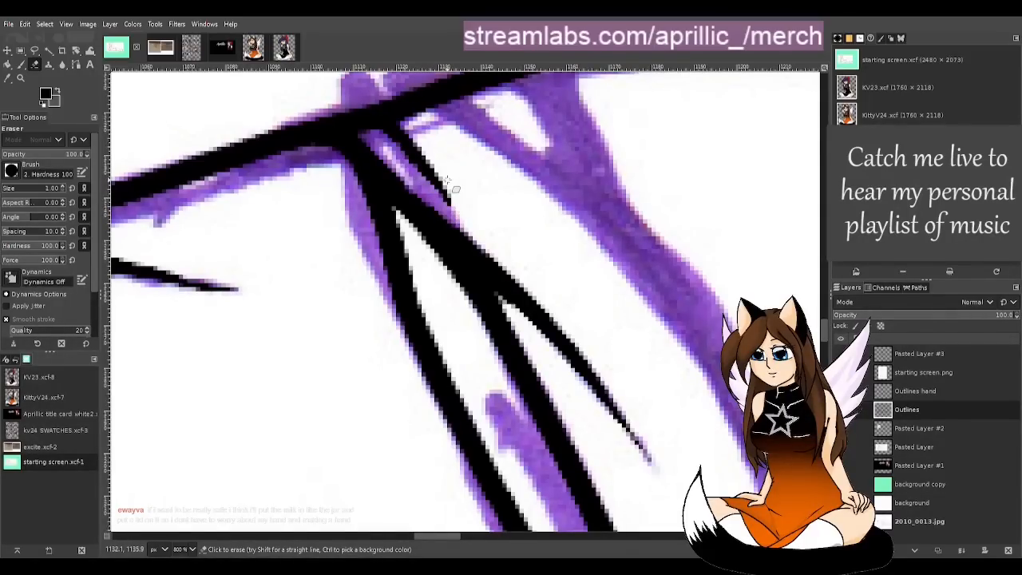
pyautogui.press('m')
pyautogui.press('-')
pyautogui.press('-')
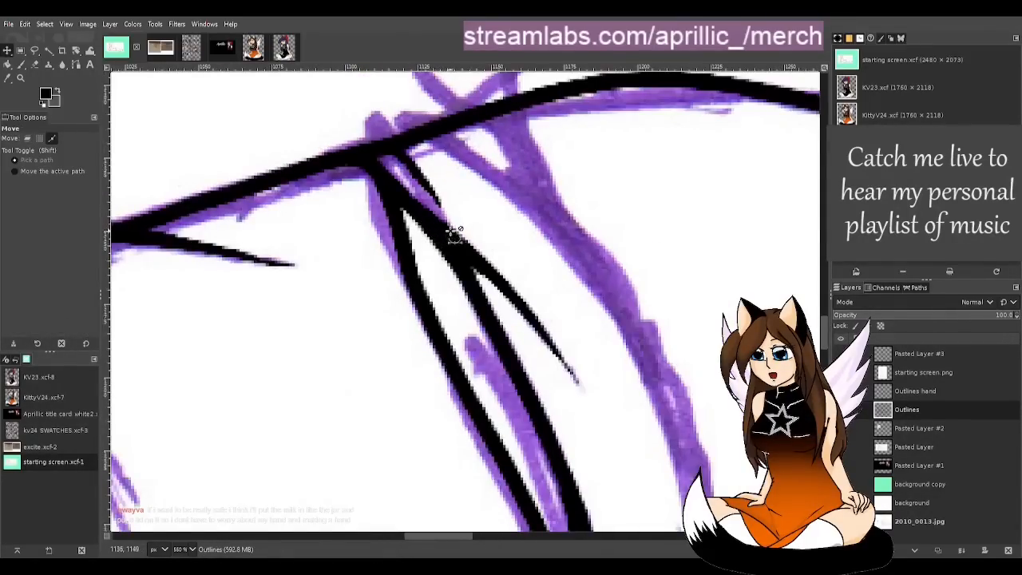
pyautogui.press('-')
pyautogui.press('-')
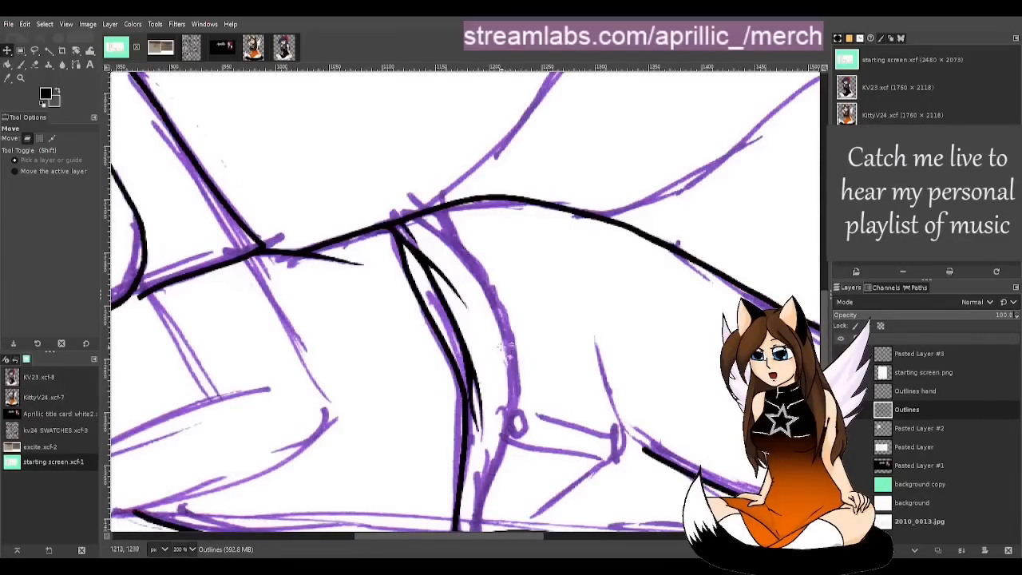
pyautogui.press('ctrl')
pyautogui.scroll(-1, 487, 361)
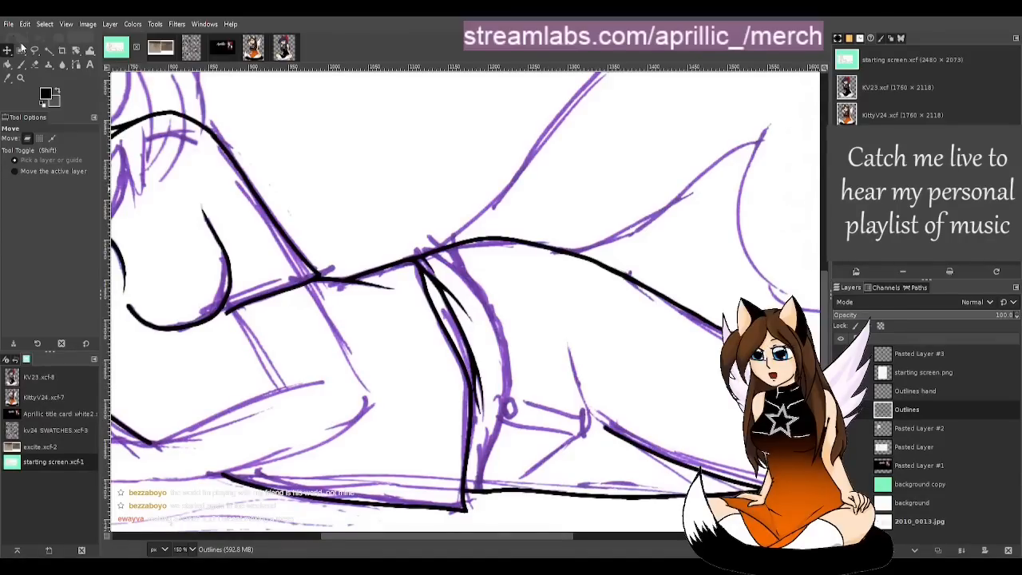
pyautogui.hotkey('ctrl', 's')
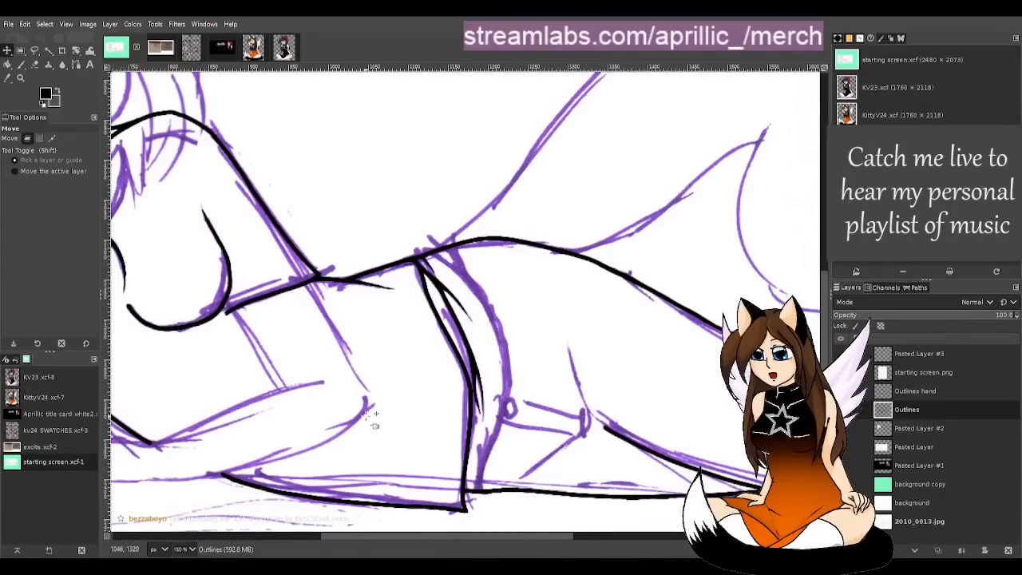
# Step: Try to thicken the vertical waist line below the crease fork with size 3 Paintbrush strokes, undoing the unwanted attempts
pyautogui.scroll(3, 400, 435)
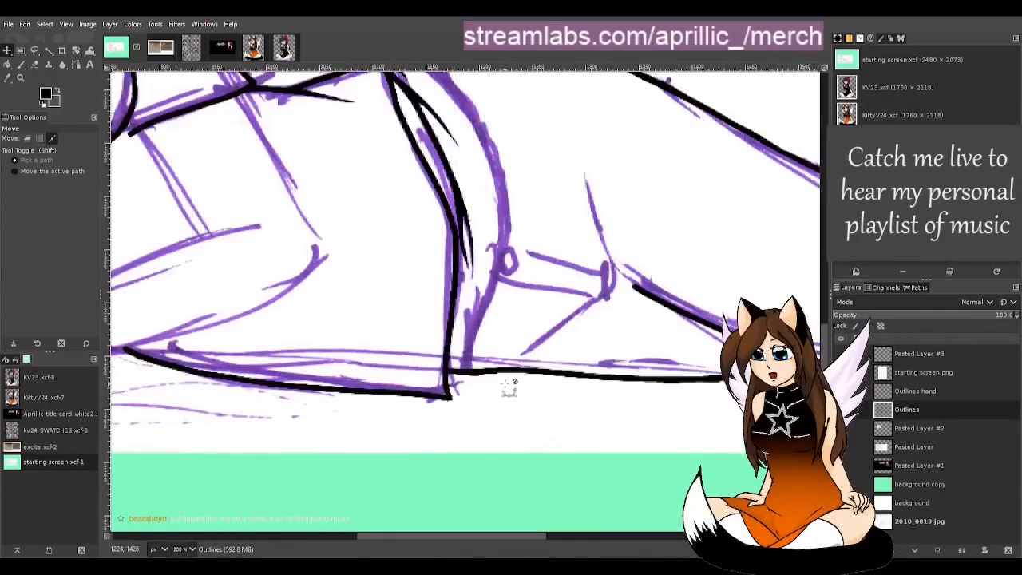
pyautogui.scroll(1, 498, 219)
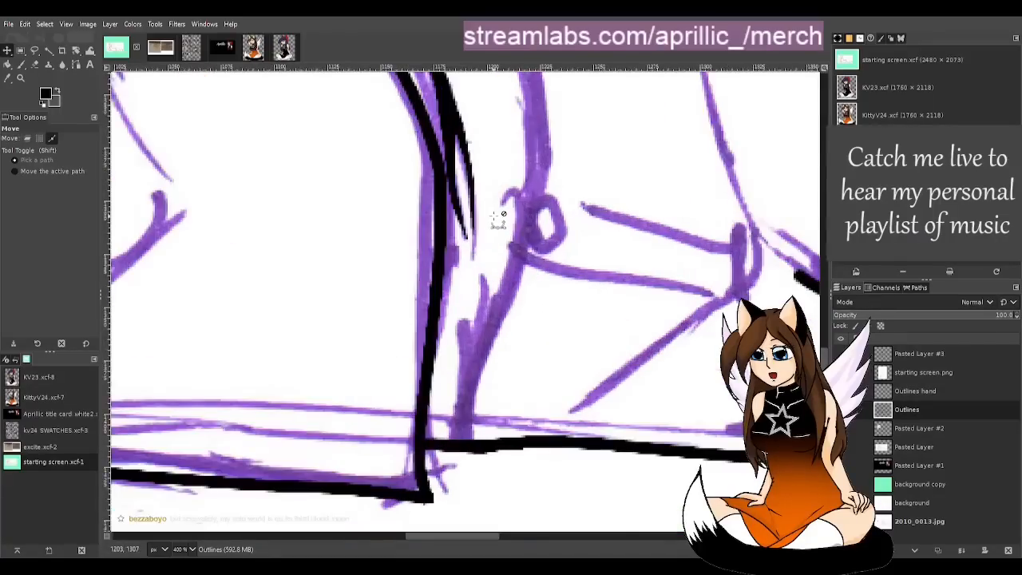
pyautogui.press('p')
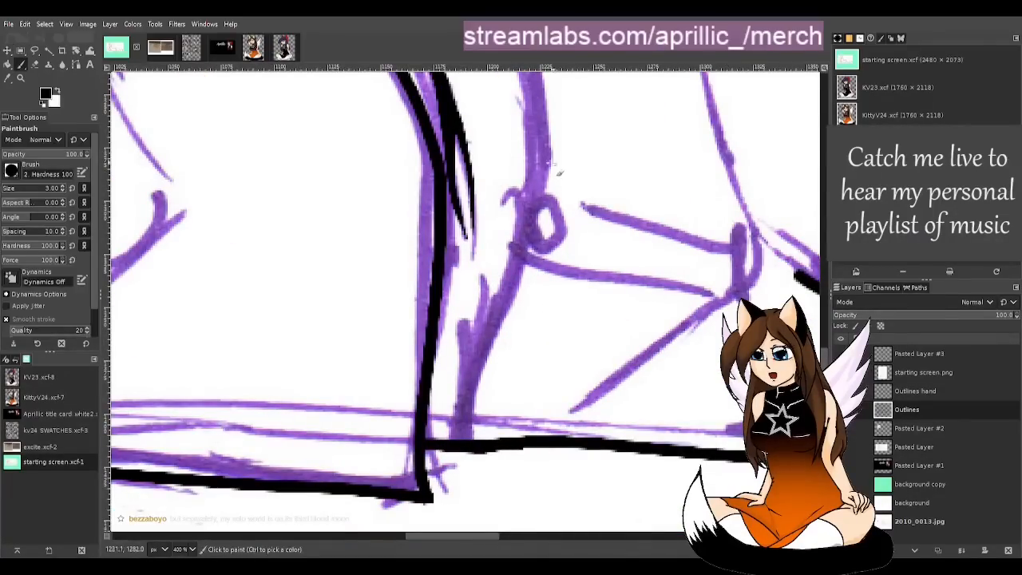
pyautogui.moveTo(449, 188); pyautogui.dragTo(440, 276)
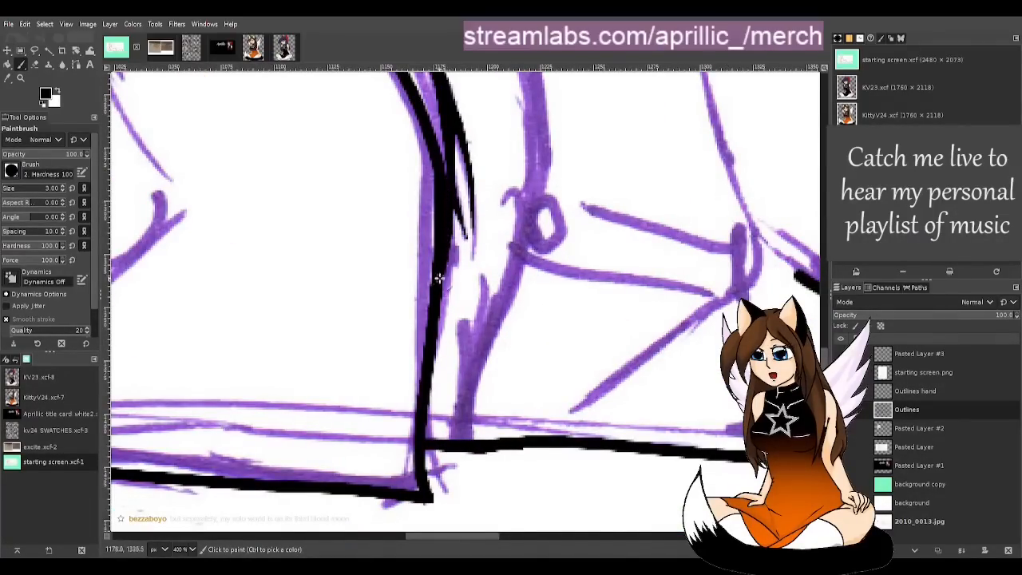
pyautogui.hotkey('ctrl', 'z')
pyautogui.moveTo(447, 200); pyautogui.dragTo(443, 269)
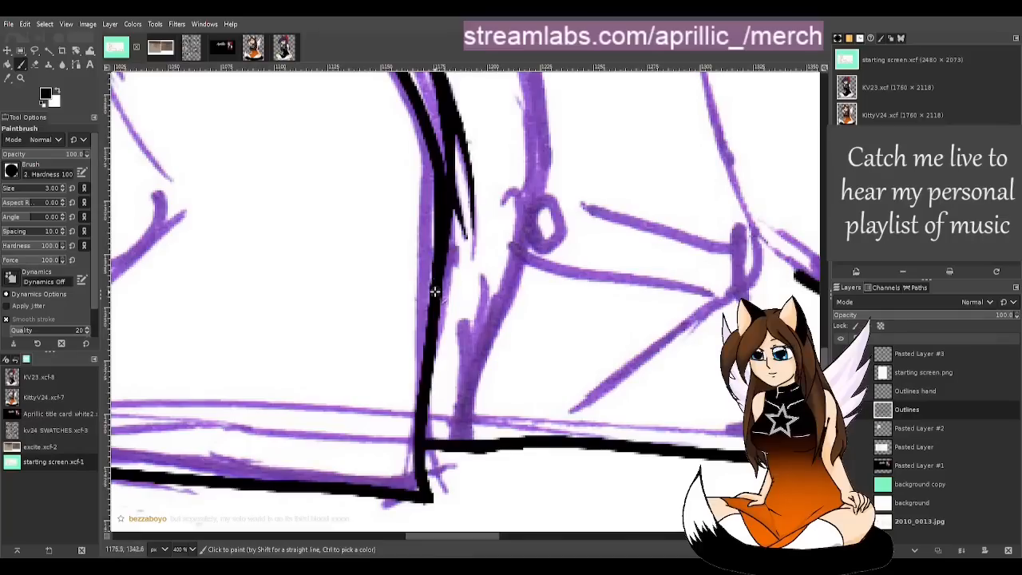
pyautogui.hotkey('ctrl', 'z')
pyautogui.moveTo(455, 183)
pyautogui.mouseDown()
pyautogui.moveTo(449, 275)
pyautogui.moveTo(430, 336)
pyautogui.mouseUp()
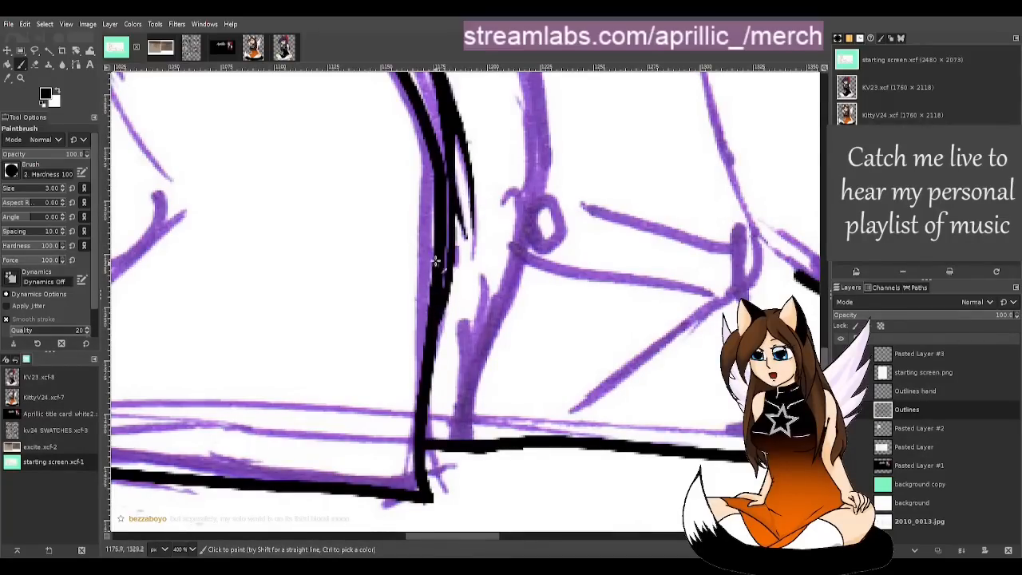
pyautogui.hotkey('ctrl', 'z')
pyautogui.moveTo(446, 186)
pyautogui.mouseDown()
pyautogui.moveTo(442, 164)
pyautogui.moveTo(437, 280)
pyautogui.mouseUp()
pyautogui.hotkey('ctrl', 'z')
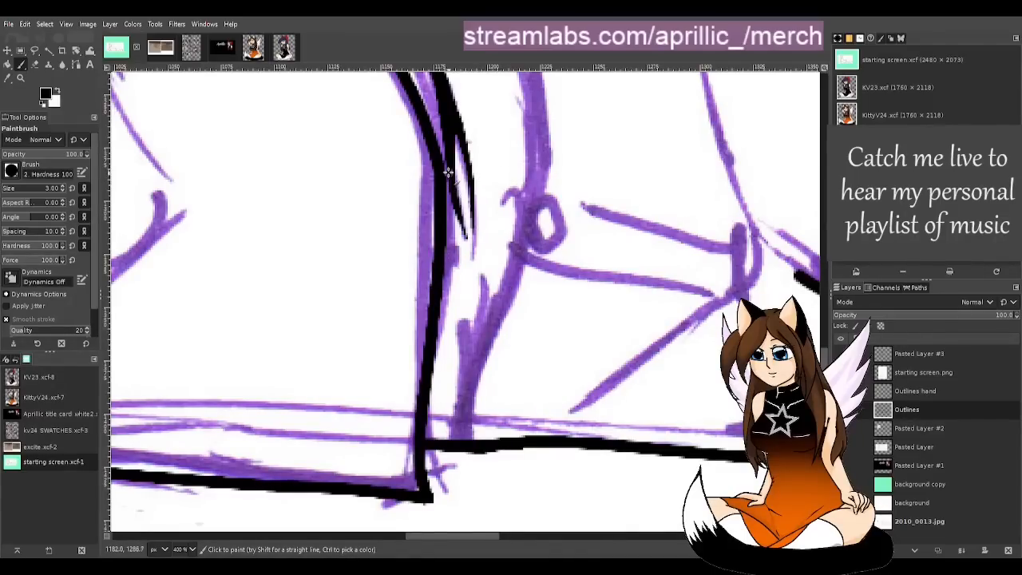
pyautogui.moveTo(449, 177); pyautogui.dragTo(439, 284)
pyautogui.hotkey('ctrl', 'z')
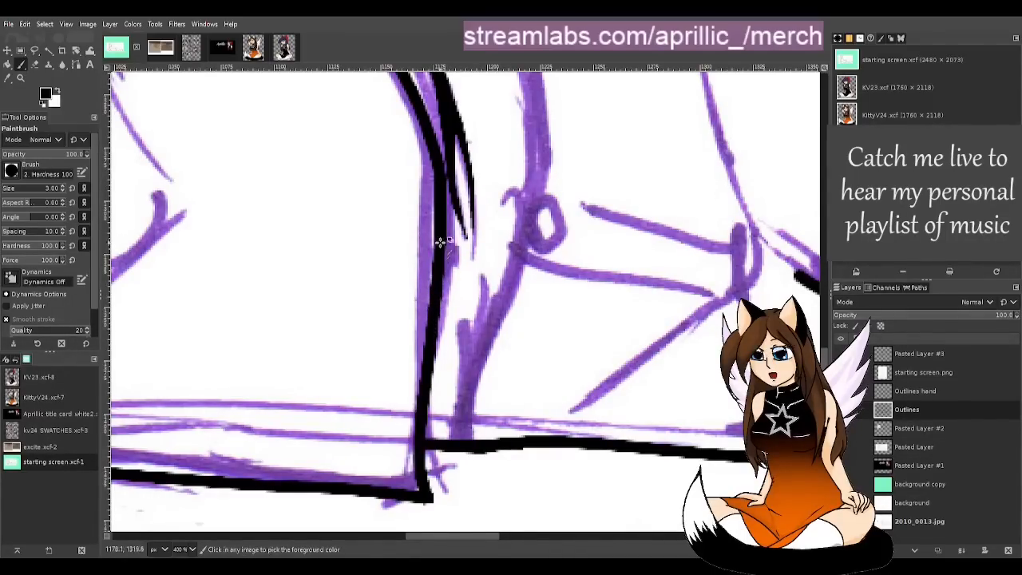
pyautogui.moveTo(452, 204); pyautogui.dragTo(440, 314)
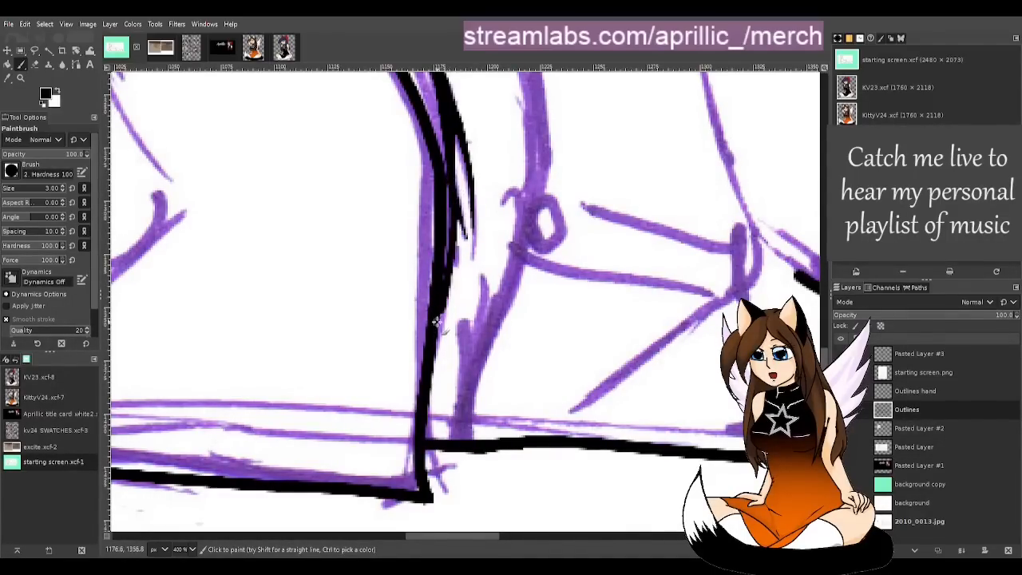
pyautogui.hotkey('ctrl', 'z')
pyautogui.moveTo(451, 177); pyautogui.dragTo(439, 306)
pyautogui.hotkey('ctrl', 'z')
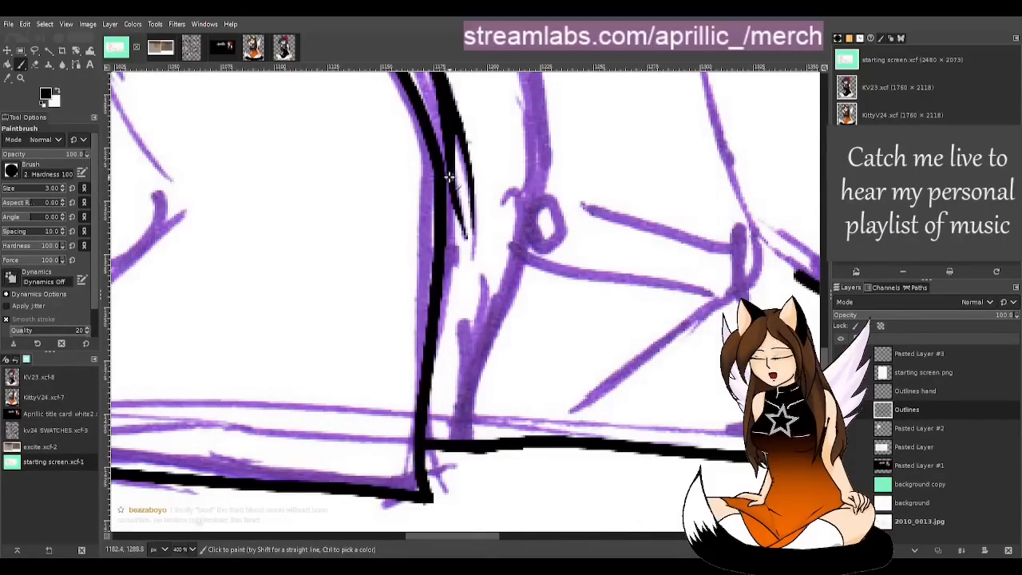
pyautogui.moveTo(451, 186)
pyautogui.mouseDown()
pyautogui.moveTo(460, 252)
pyautogui.moveTo(429, 330)
pyautogui.mouseUp()
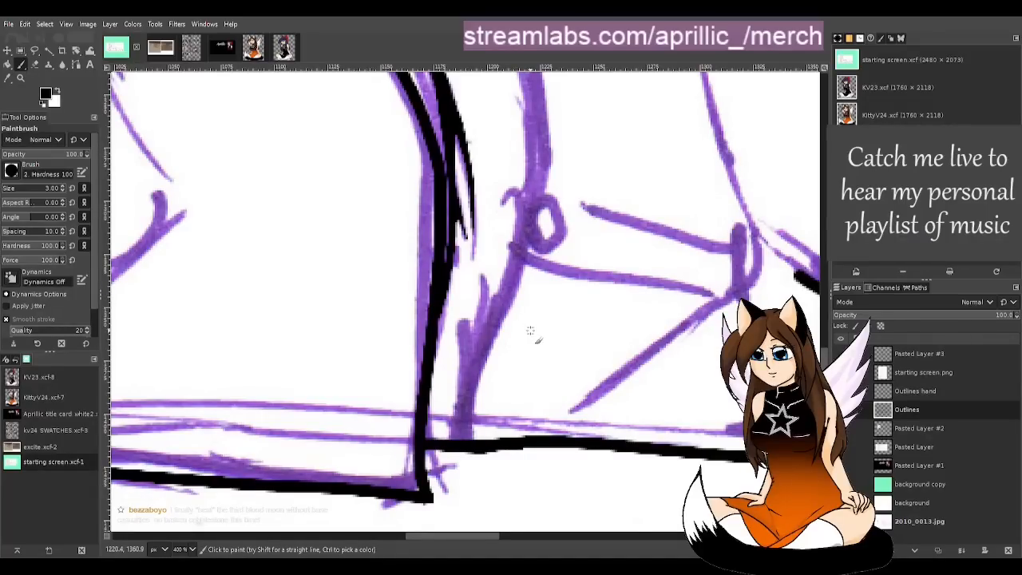
# Step: Undo the last thickening stroke and repaint it with the size 3 Paintbrush from the crease fork down the waist line's inner side
pyautogui.press('m')
pyautogui.keyDown('ctrl'); pyautogui.scroll(-3, 490, 160); pyautogui.keyUp('ctrl')
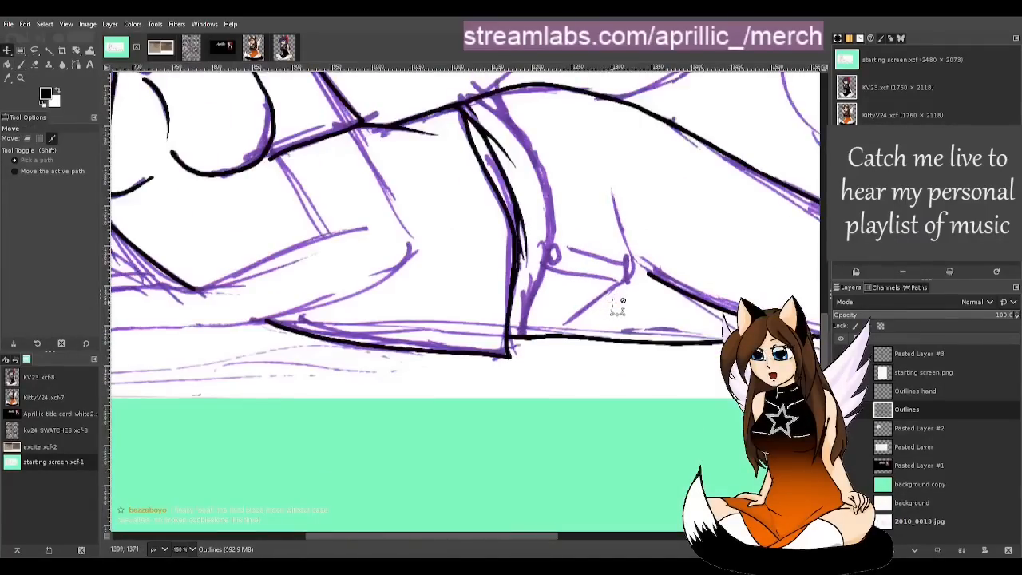
pyautogui.keyDown('ctrl'); pyautogui.scroll(4, 659, 281); pyautogui.keyUp('ctrl')
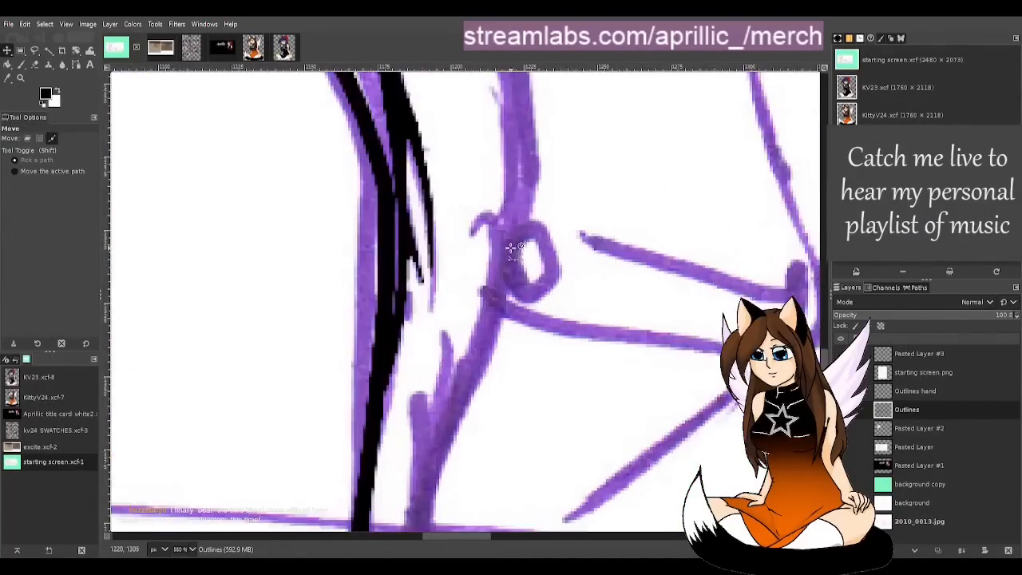
pyautogui.press('p')
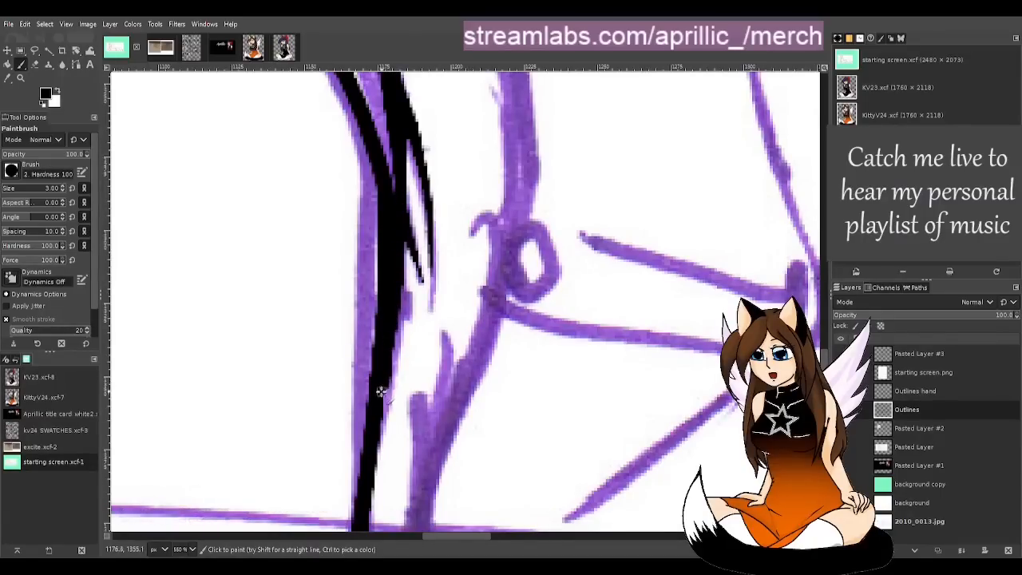
pyautogui.hotkey('ctrl', 'z')
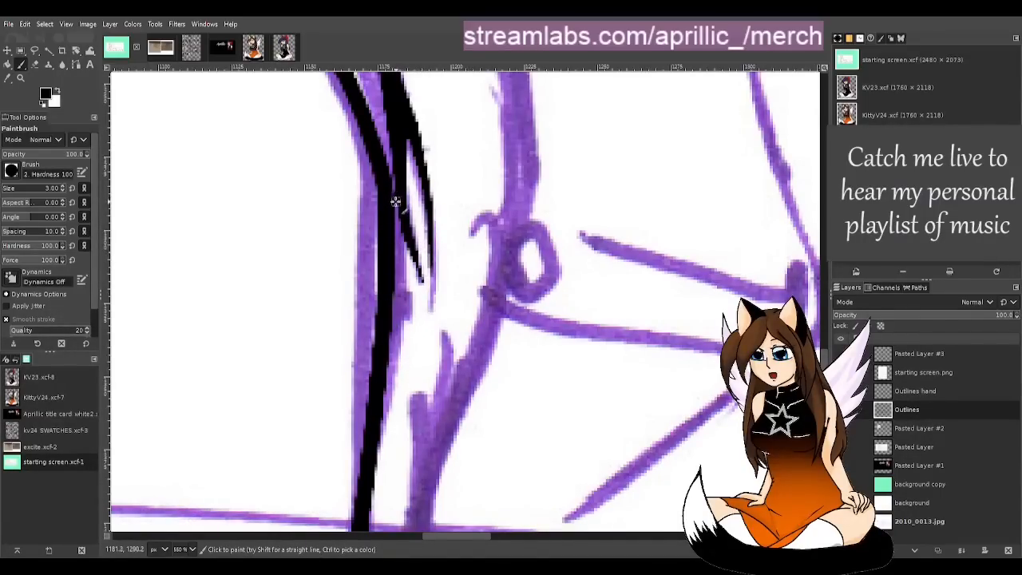
pyautogui.moveTo(398, 198); pyautogui.dragTo(393, 268)
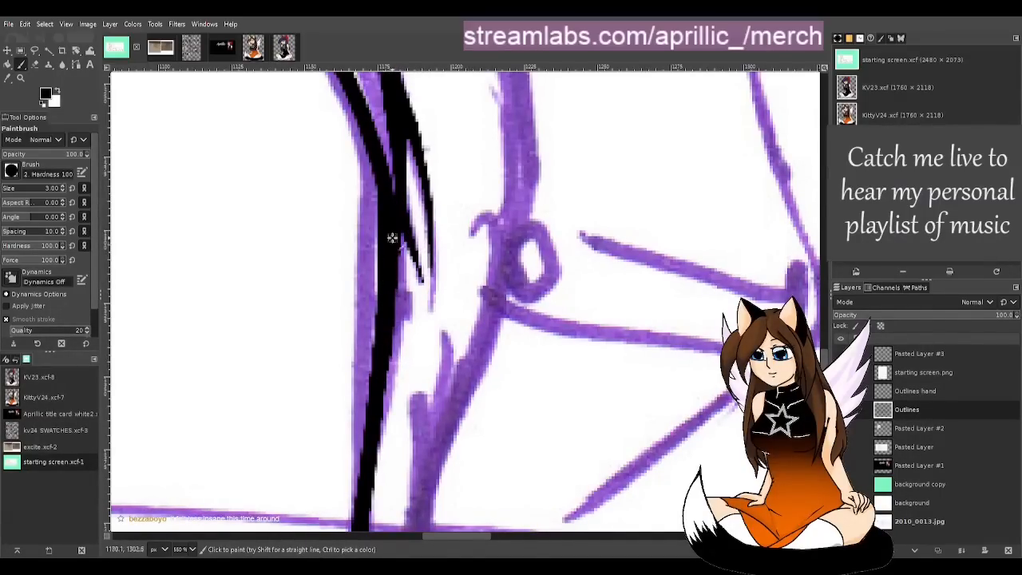
pyautogui.hotkey('ctrl', 'z')
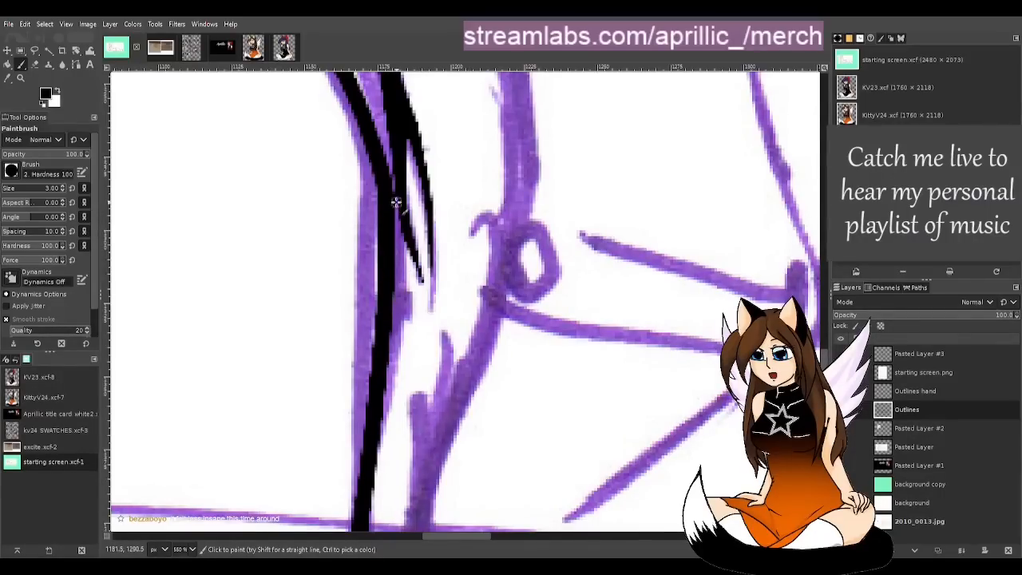
pyautogui.moveTo(396, 193); pyautogui.dragTo(391, 361)
pyautogui.hotkey('ctrl', 'z')
pyautogui.moveTo(398, 194); pyautogui.dragTo(371, 419)
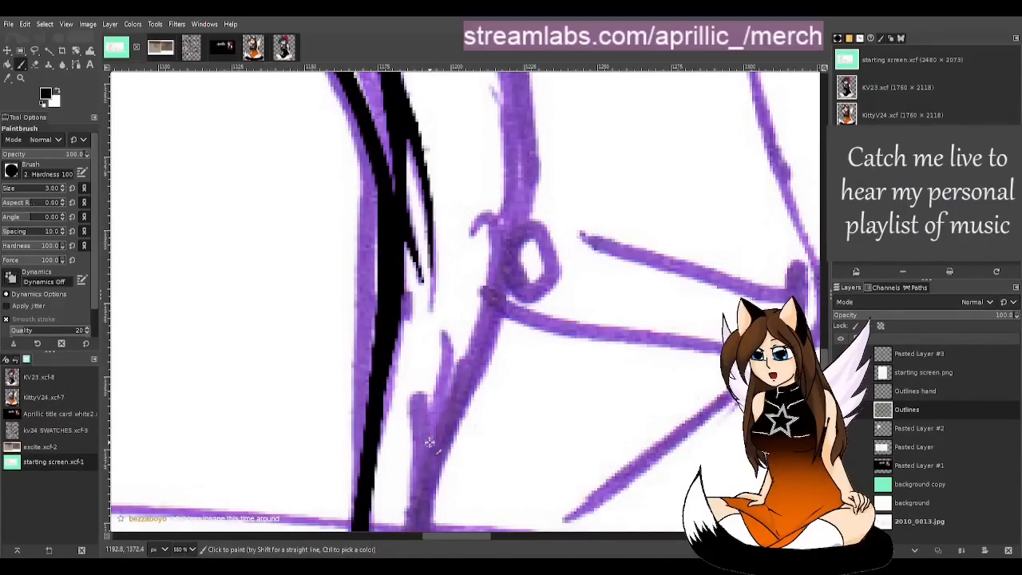
pyautogui.hotkey('ctrl', 'z')
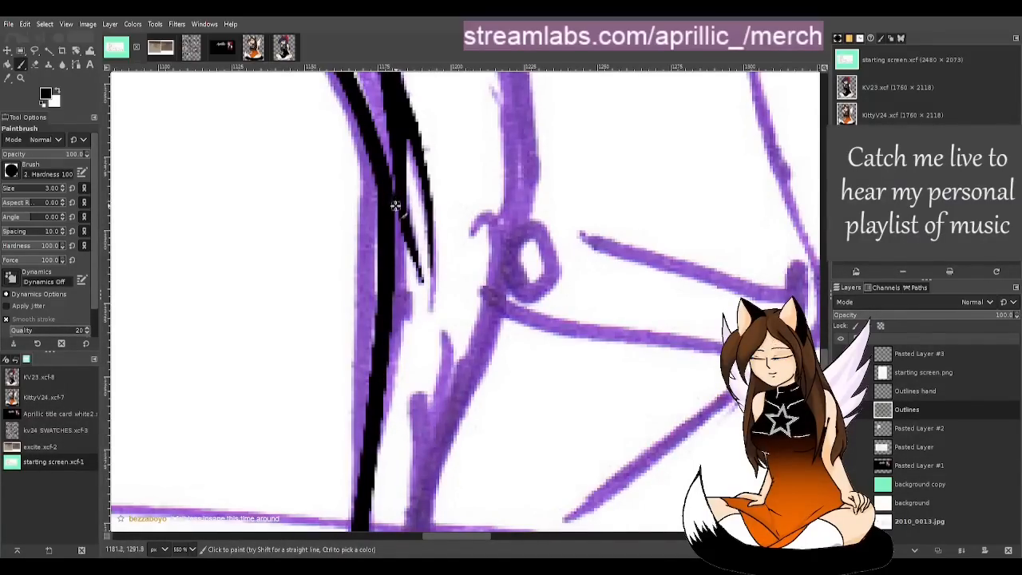
pyautogui.moveTo(394, 208)
pyautogui.mouseDown()
pyautogui.moveTo(391, 326)
pyautogui.moveTo(374, 400)
pyautogui.mouseUp()
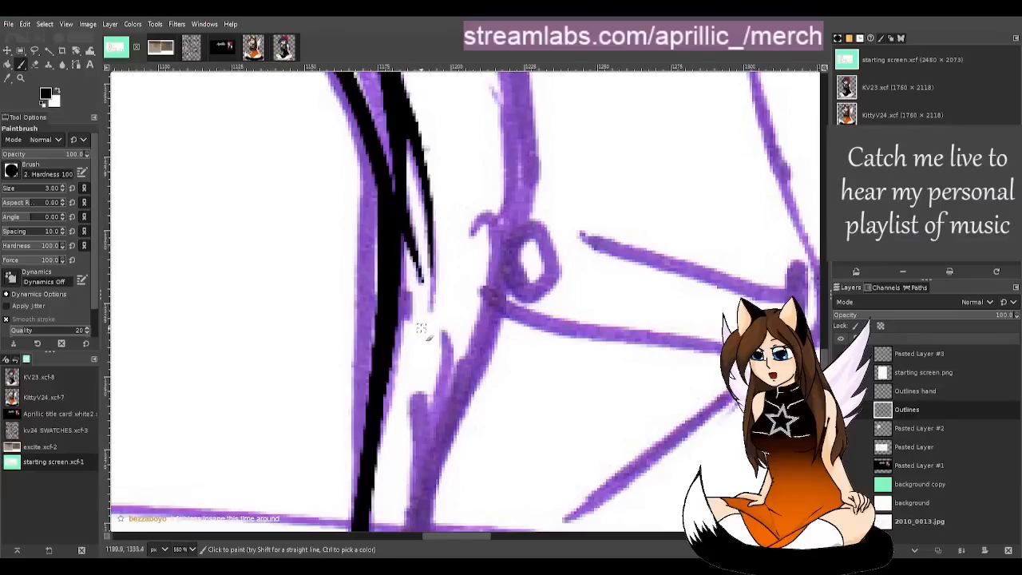
pyautogui.press('m')
pyautogui.scroll(-4, 521, 291)
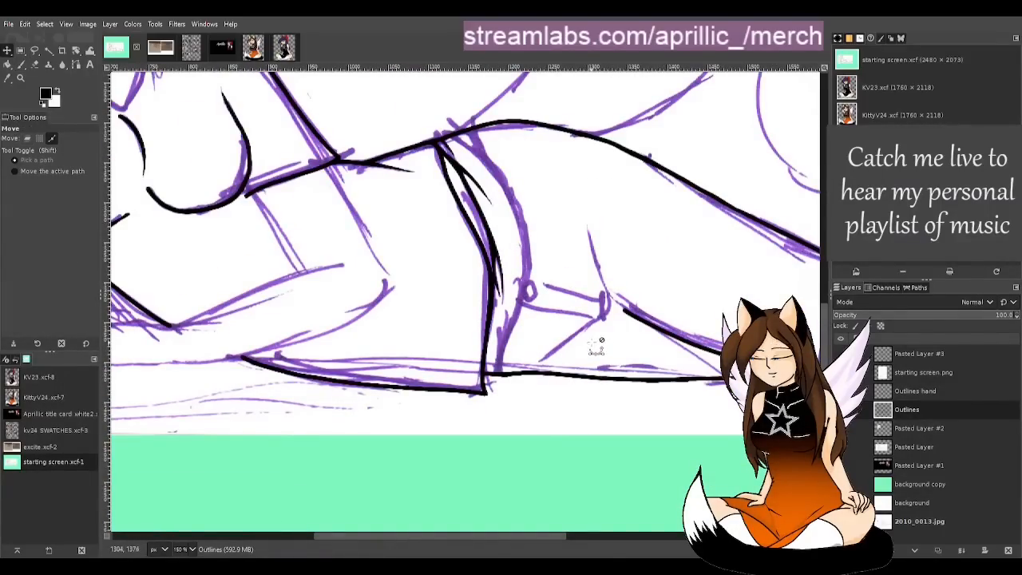
# Step: Paint a small Y-shaped crease in size 3 over the purple sketch, just above the lower body outline beside the waist line
pyautogui.scroll(-1, 593, 339)
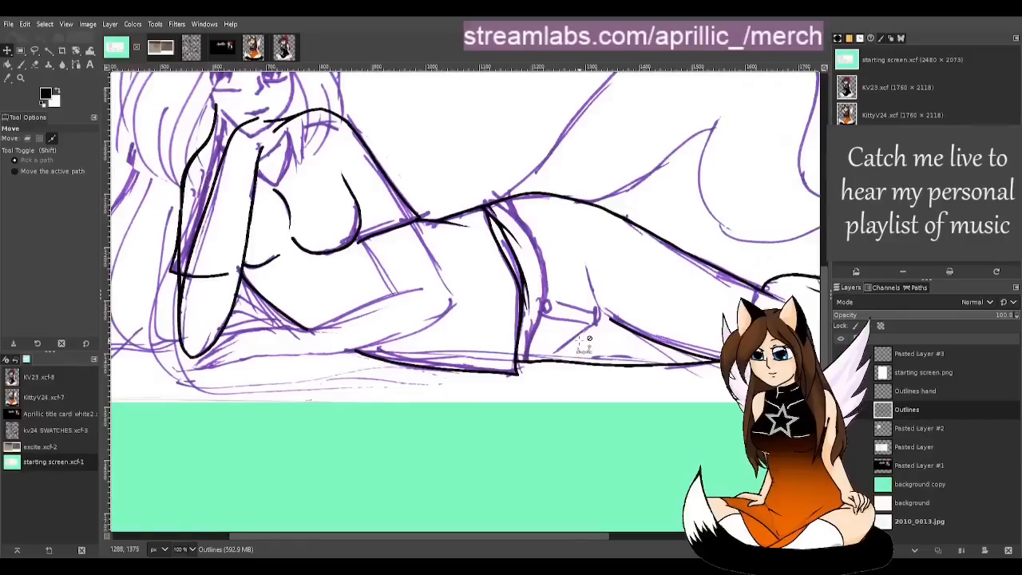
pyautogui.scroll(1, 565, 362)
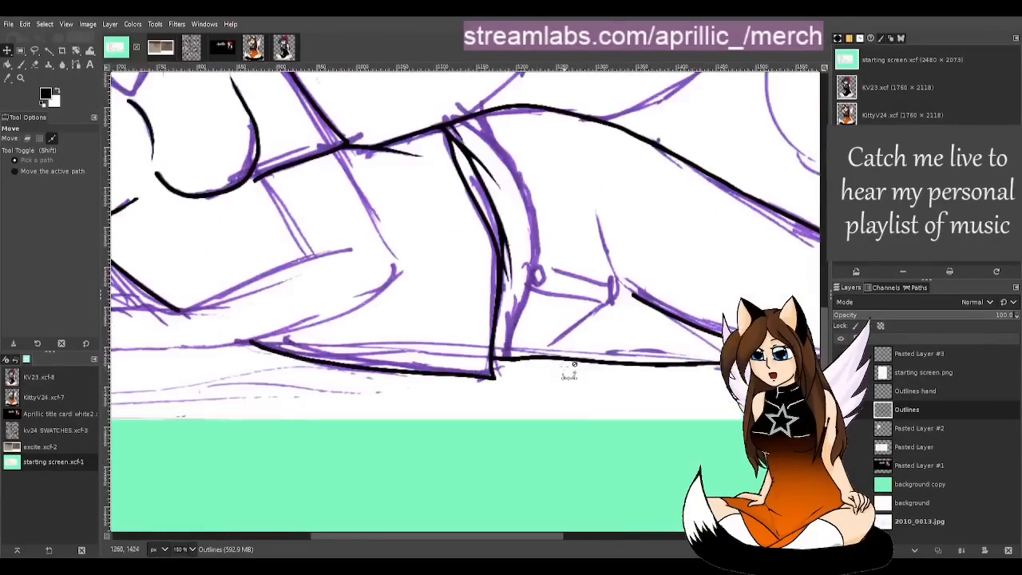
pyautogui.scroll(1, 559, 345)
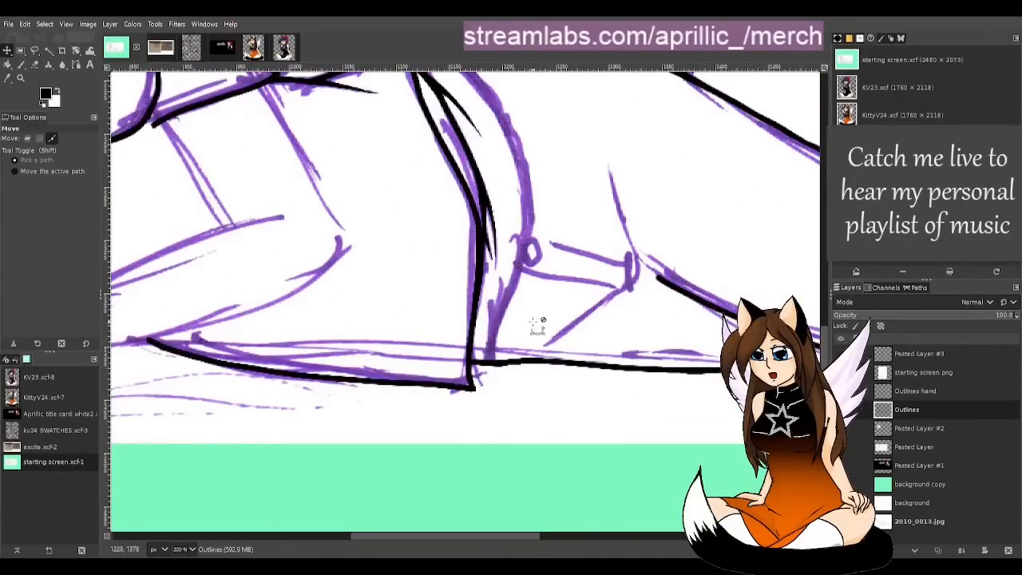
pyautogui.scroll(1, 523, 323)
pyautogui.scroll(1, 516, 321)
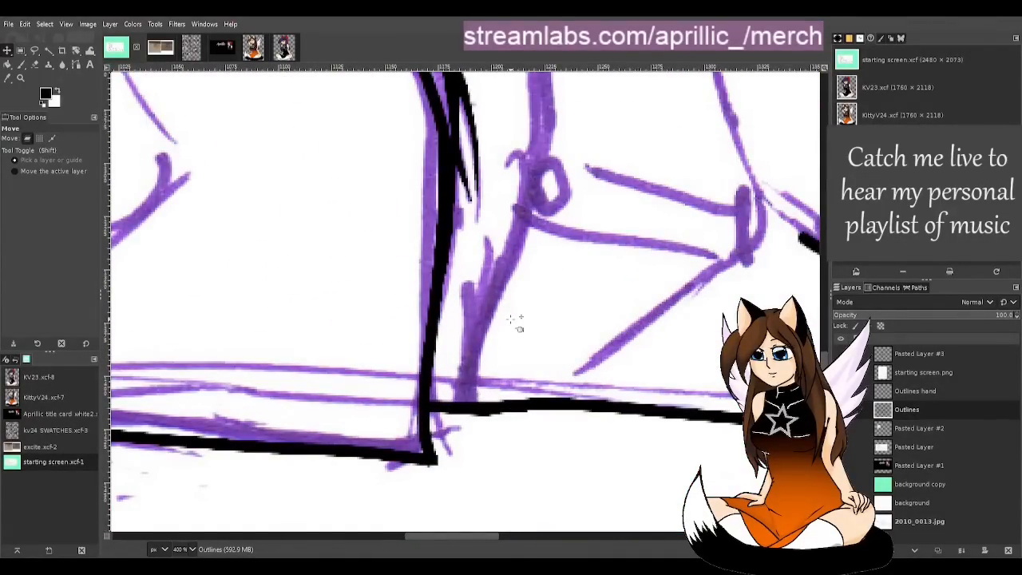
pyautogui.press('p')
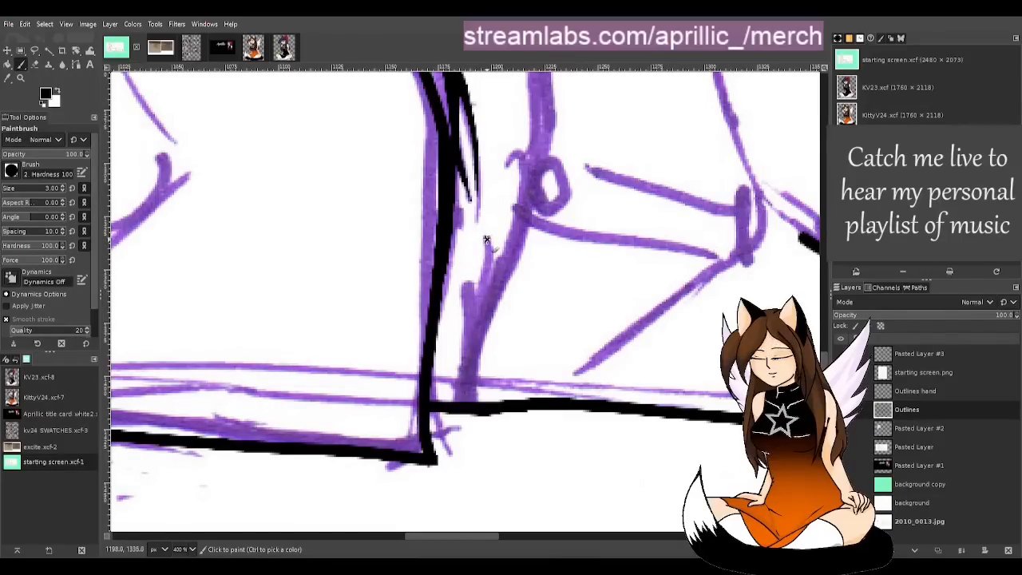
pyautogui.moveTo(491, 236); pyautogui.dragTo(465, 375)
pyautogui.hotkey('ctrl', 'z')
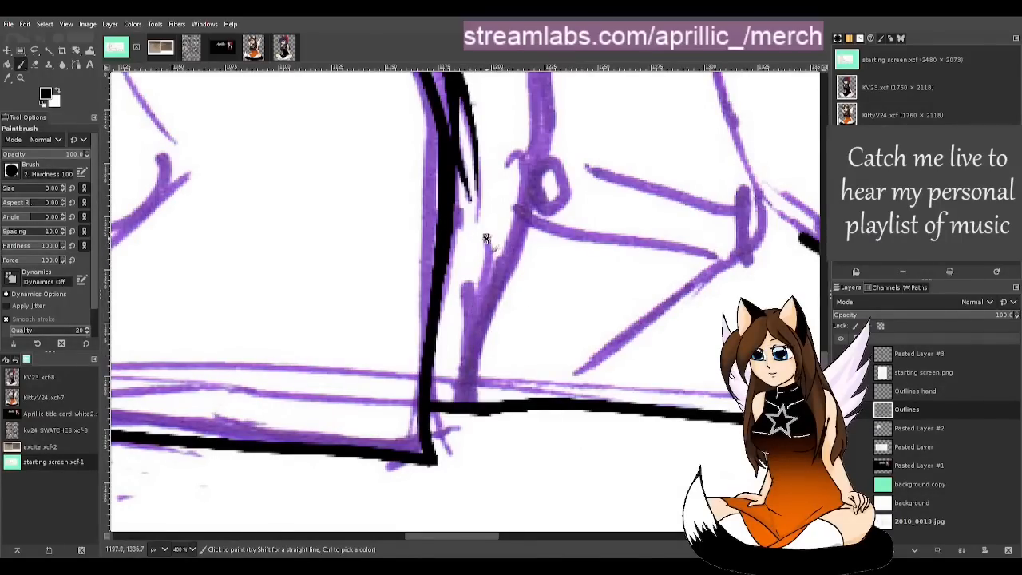
pyautogui.moveTo(486, 238); pyautogui.dragTo(477, 327)
pyautogui.moveTo(467, 286); pyautogui.dragTo(467, 380)
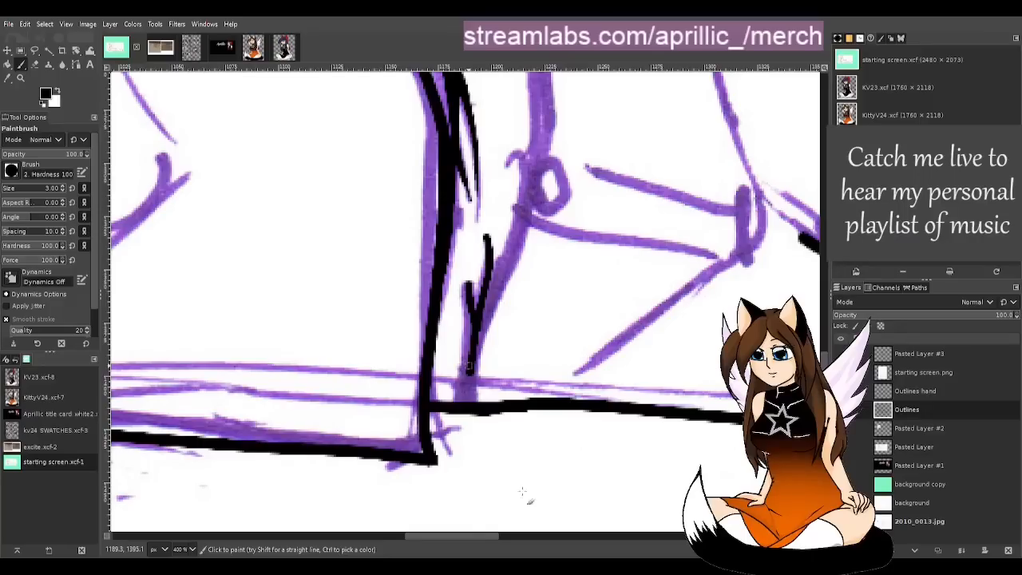
# Step: Set the Paintbrush size to 5 and thicken both branches of the small Y-shaped crease
pyautogui.moveTo(473, 536); pyautogui.dragTo(489, 537)
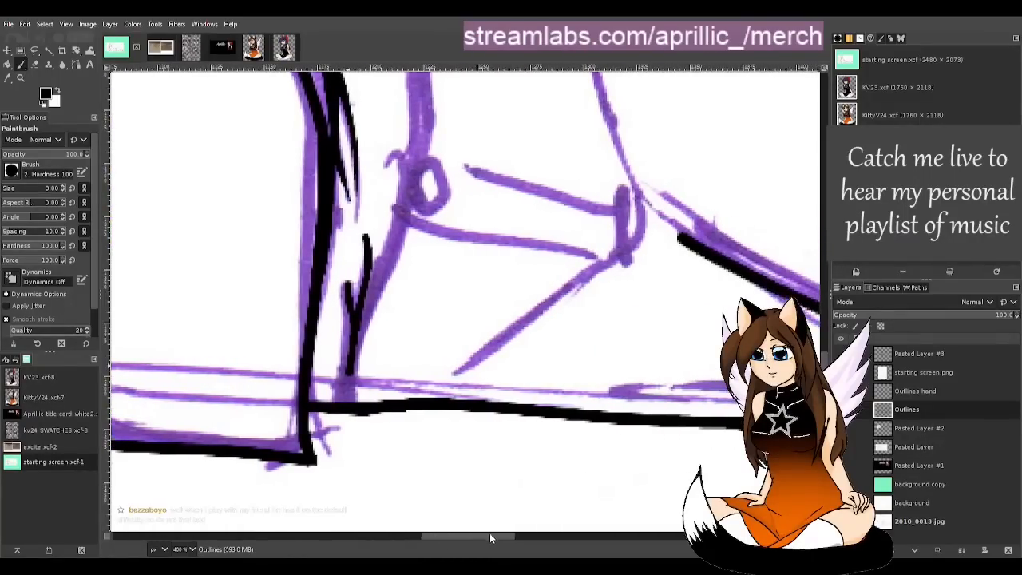
pyautogui.press('m')
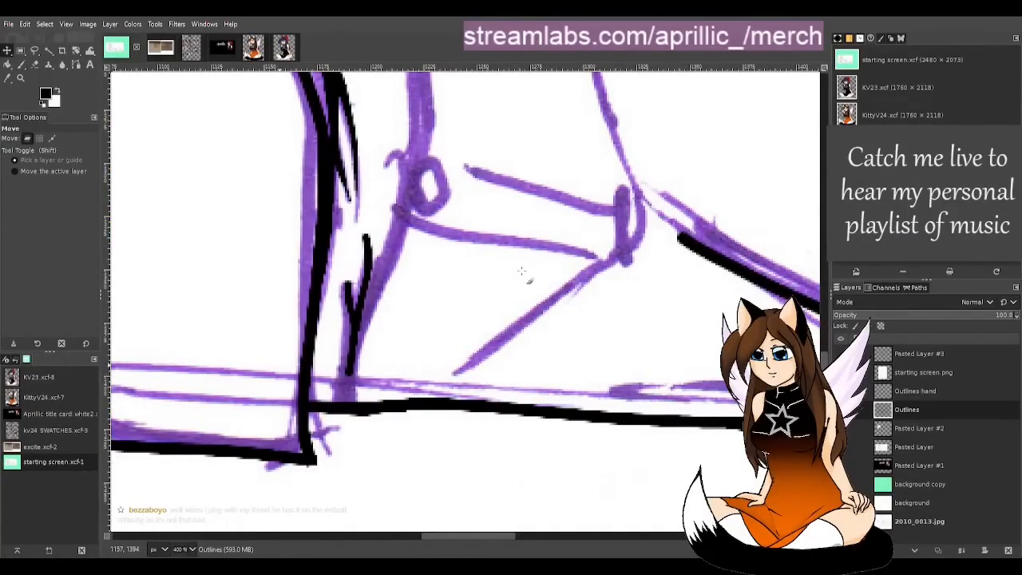
pyautogui.press('p')
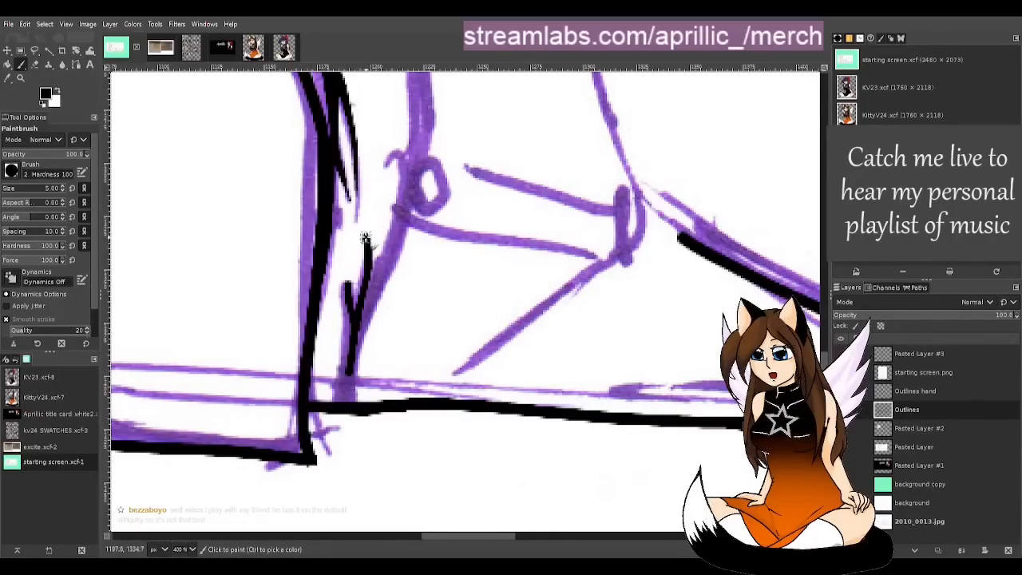
pyautogui.moveTo(366, 237); pyautogui.dragTo(358, 346)
pyautogui.hotkey('ctrl', 'z')
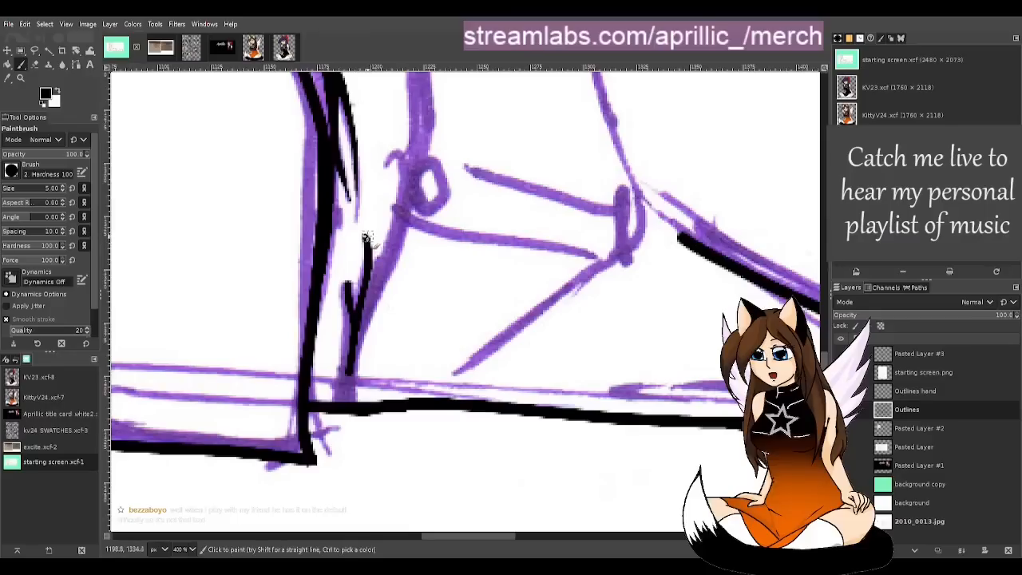
pyautogui.moveTo(365, 238); pyautogui.dragTo(354, 360)
pyautogui.moveTo(344, 278); pyautogui.dragTo(351, 373)
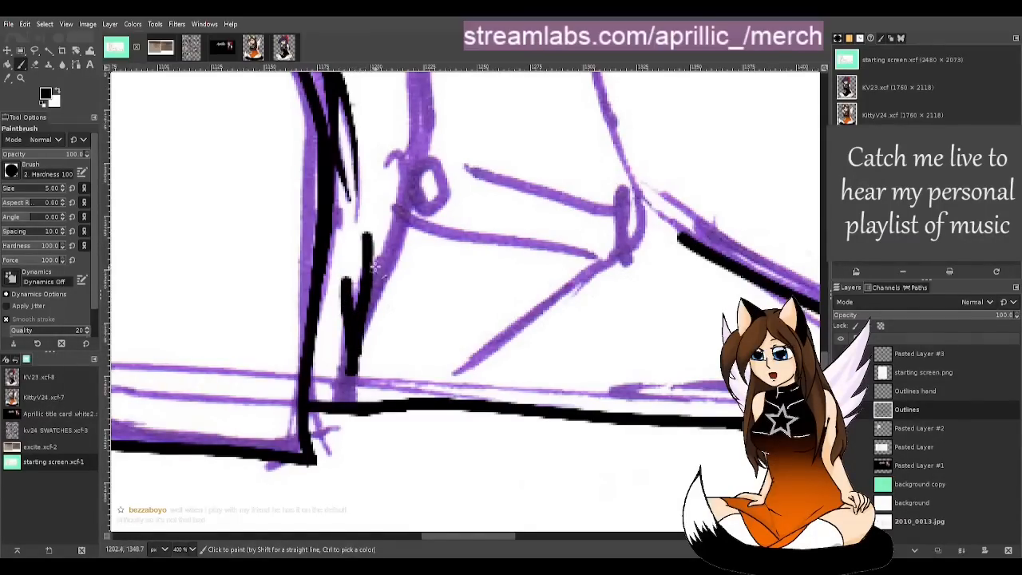
# Step: Add a third size 5 branch on the hip side of the forked crease and carry it down to the lower outline
pyautogui.moveTo(382, 264); pyautogui.dragTo(351, 409)
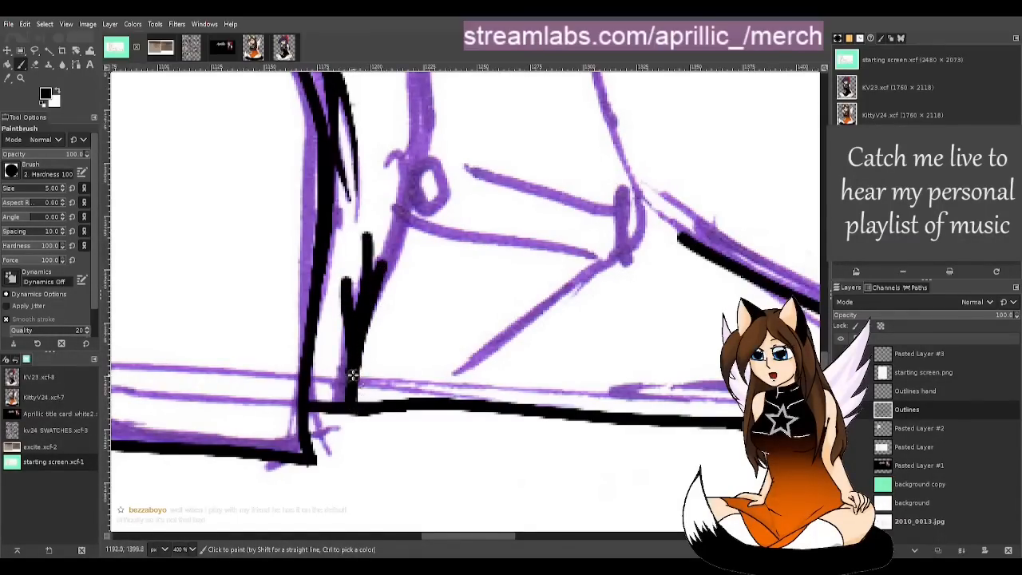
pyautogui.hotkey('ctrl', 'z')
pyautogui.moveTo(379, 288)
pyautogui.mouseDown()
pyautogui.moveTo(357, 339)
pyautogui.moveTo(351, 409)
pyautogui.mouseUp()
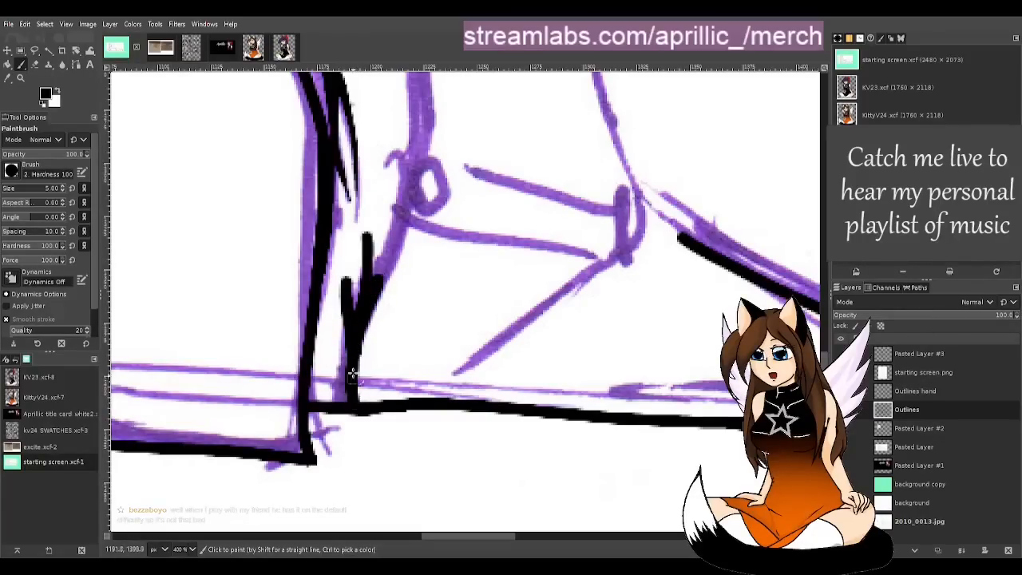
pyautogui.moveTo(356, 329); pyautogui.dragTo(341, 402)
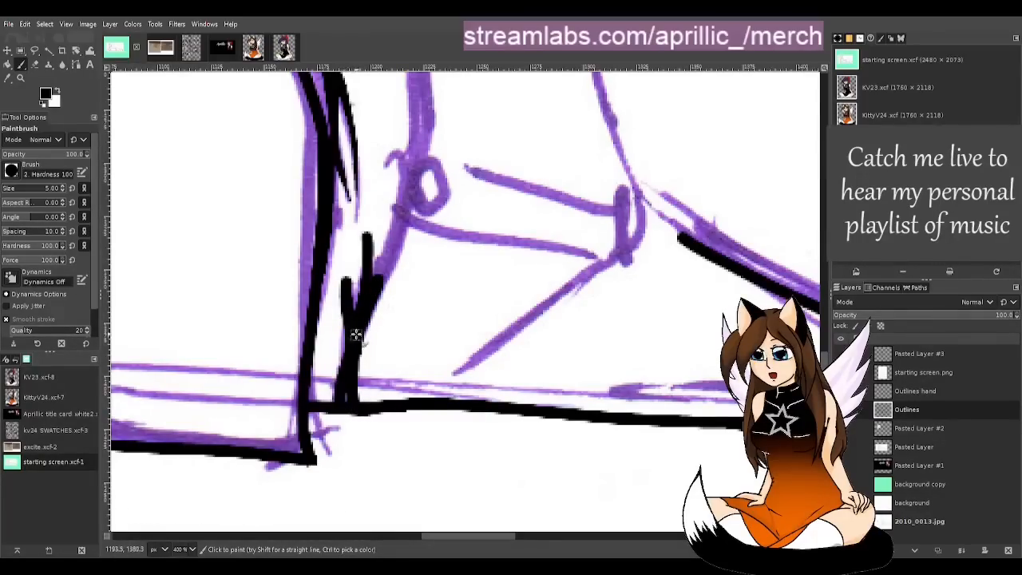
pyautogui.hotkey('ctrl', 'z')
pyautogui.moveTo(351, 350); pyautogui.dragTo(343, 404)
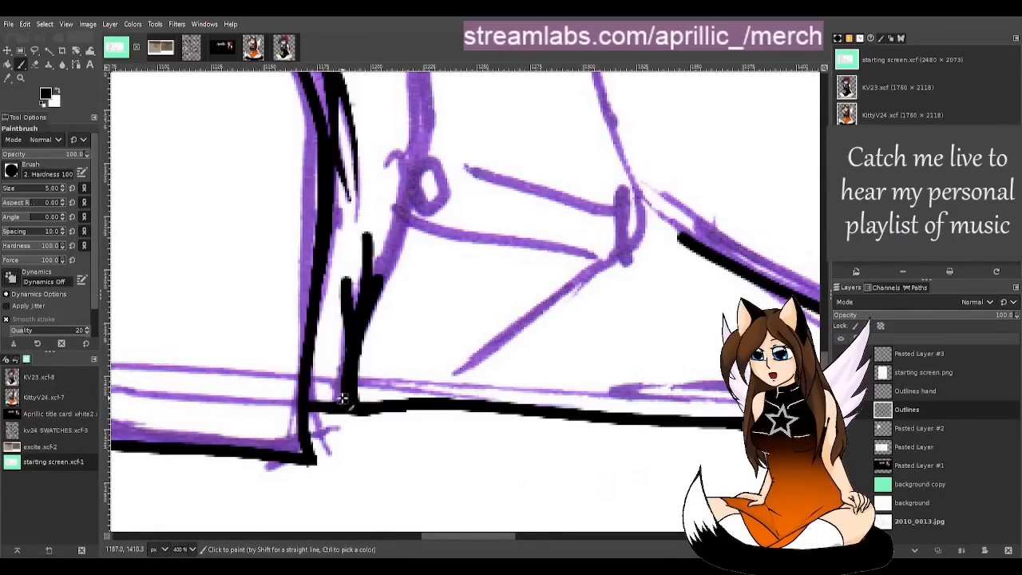
pyautogui.hotkey('ctrl', 'z')
pyautogui.moveTo(351, 361); pyautogui.dragTo(338, 402)
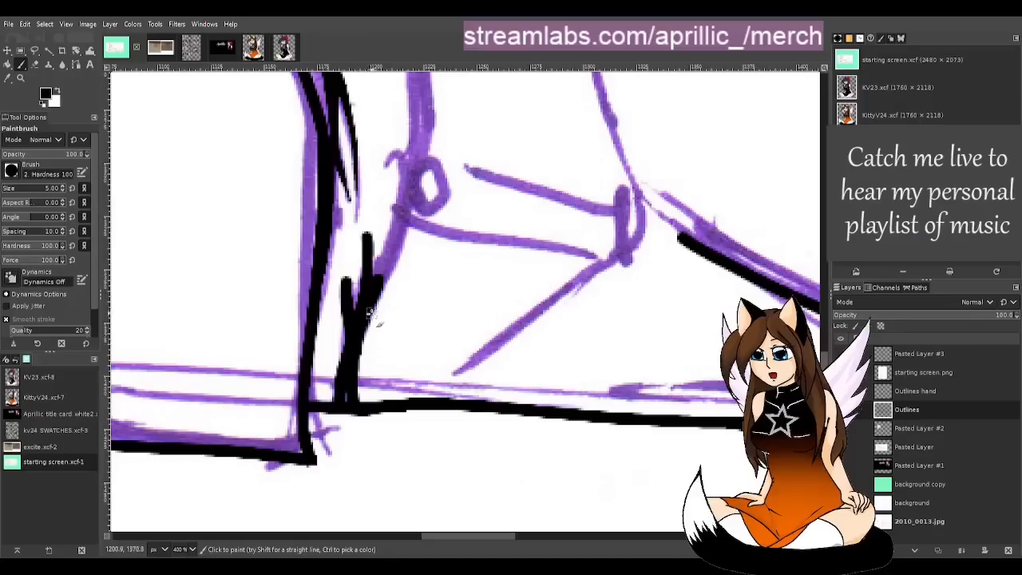
pyautogui.hotkey('ctrl', 'z')
pyautogui.moveTo(349, 350); pyautogui.dragTo(338, 403)
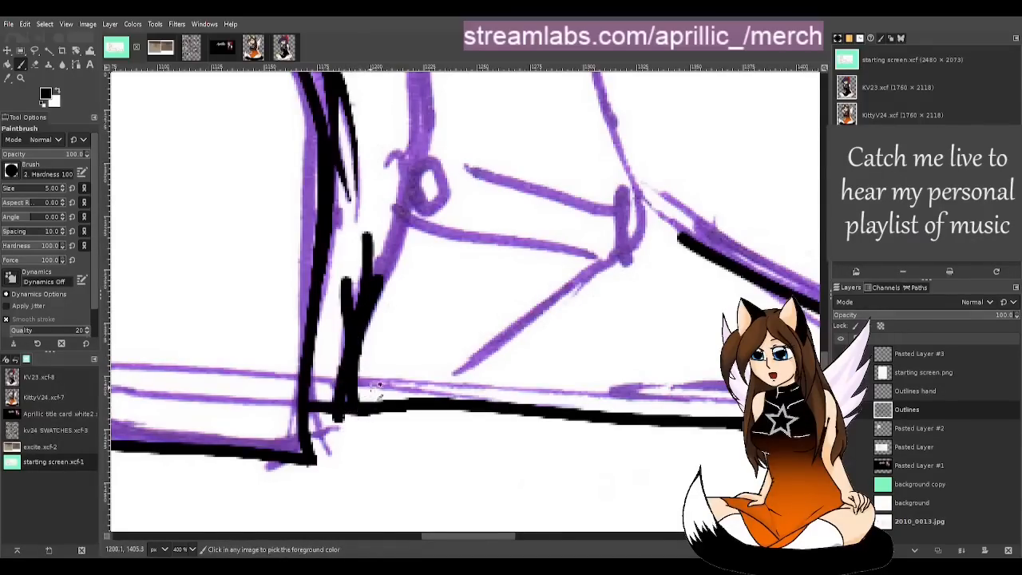
pyautogui.hotkey('ctrl', 'z')
# Step: Thicken the forked crease's stem down to the lower outline with the size 5 Paintbrush, then clean its base with the size 1 Eraser
pyautogui.moveTo(352, 347); pyautogui.dragTo(344, 411)
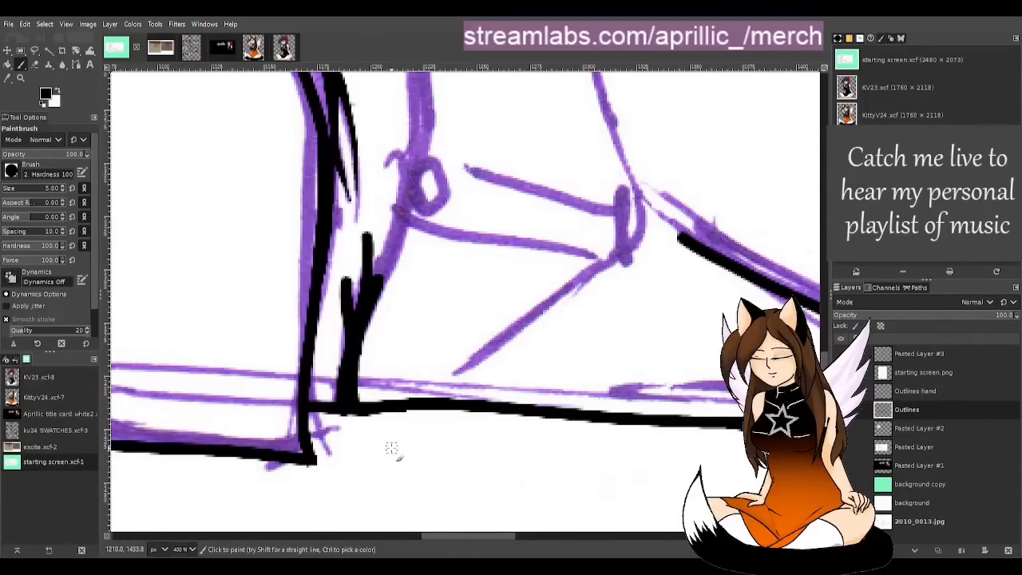
pyautogui.hotkey('ctrl', 'z')
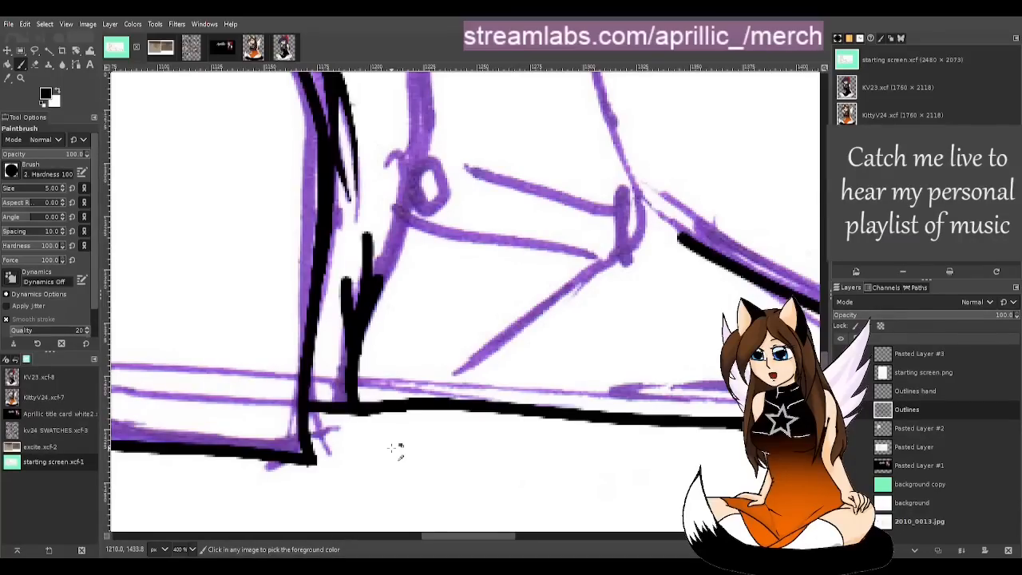
pyautogui.hotkey('ctrl', 'y')
pyautogui.hotkey('shift', 'e')
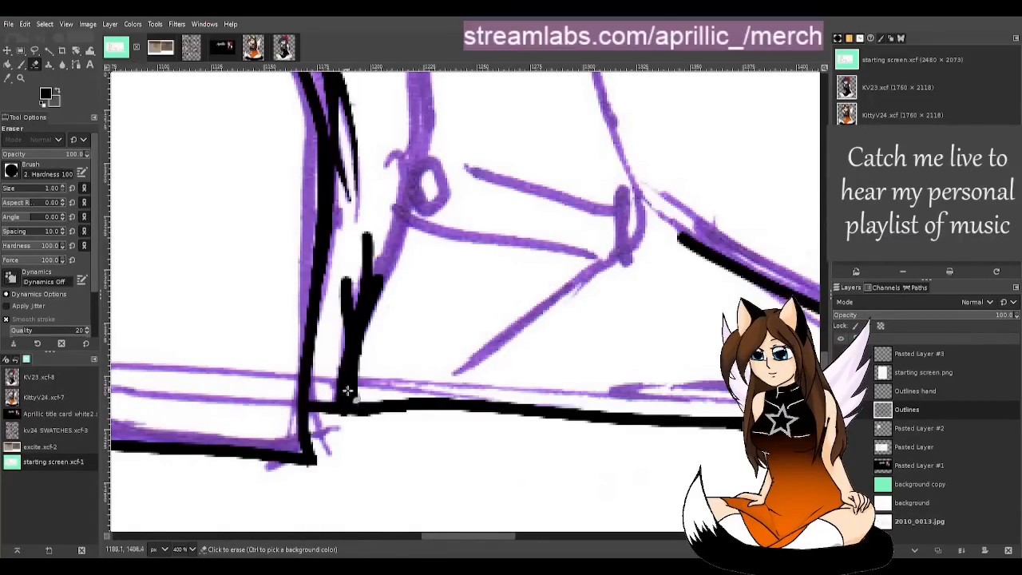
pyautogui.click(346, 416)
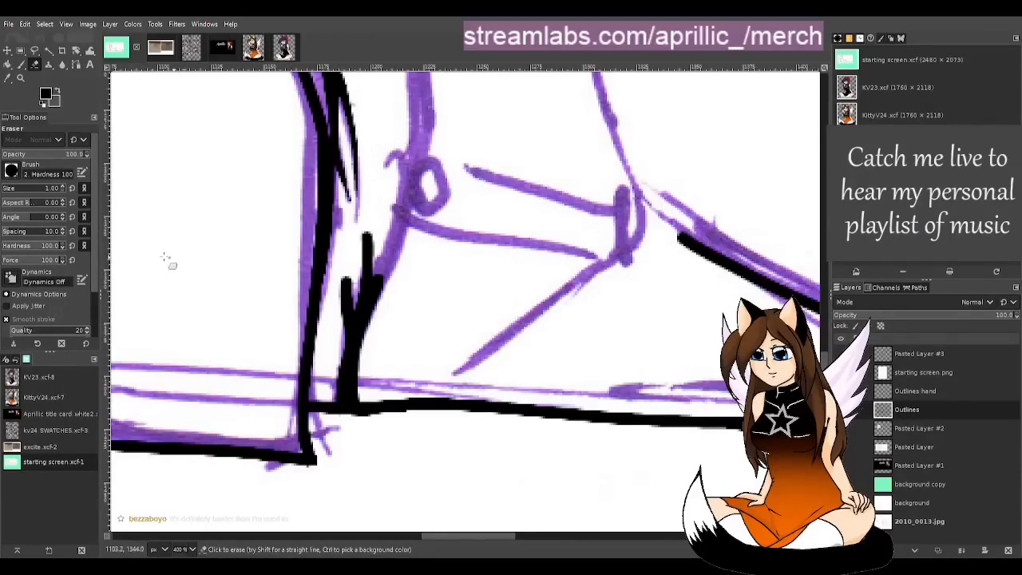
# Step: Set the Eraser size to 2 and taper the blunt tips of the forked crease's middle and waist-side branches
pyautogui.click(63, 188)
pyautogui.moveTo(365, 229)
pyautogui.mouseDown()
pyautogui.moveTo(382, 282)
pyautogui.moveTo(385, 246)
pyautogui.moveTo(379, 276)
pyautogui.moveTo(347, 277)
pyautogui.moveTo(355, 300)
pyautogui.moveTo(349, 273)
pyautogui.mouseUp()
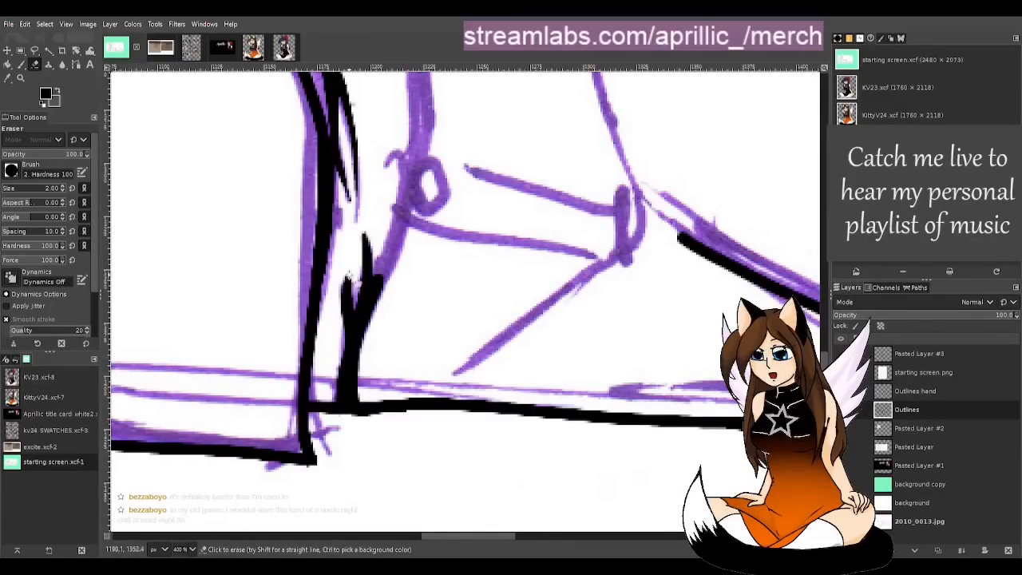
pyautogui.hotkey('ctrl', 'z')
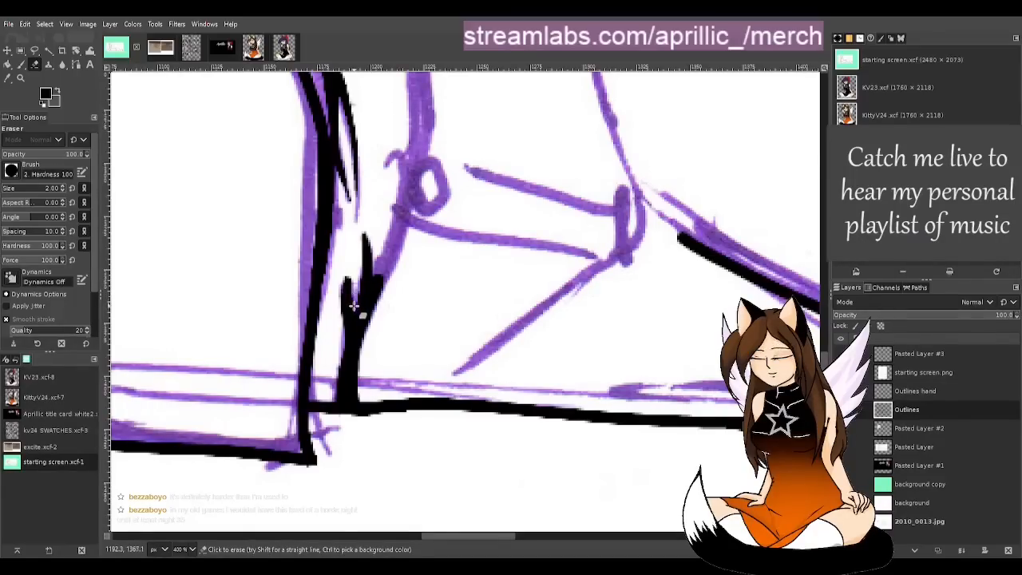
pyautogui.moveTo(357, 309); pyautogui.dragTo(350, 276)
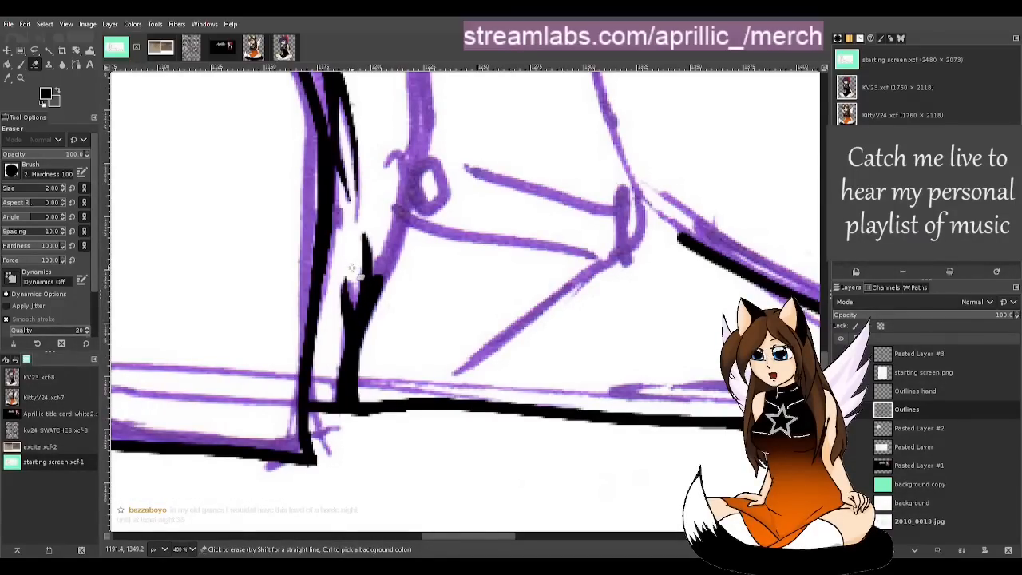
# Step: Trim the outer edge of the waist-side branch and the inner edge of the middle branch with the size 2 Eraser
pyautogui.press('m')
pyautogui.scroll(-5, 479, 344)
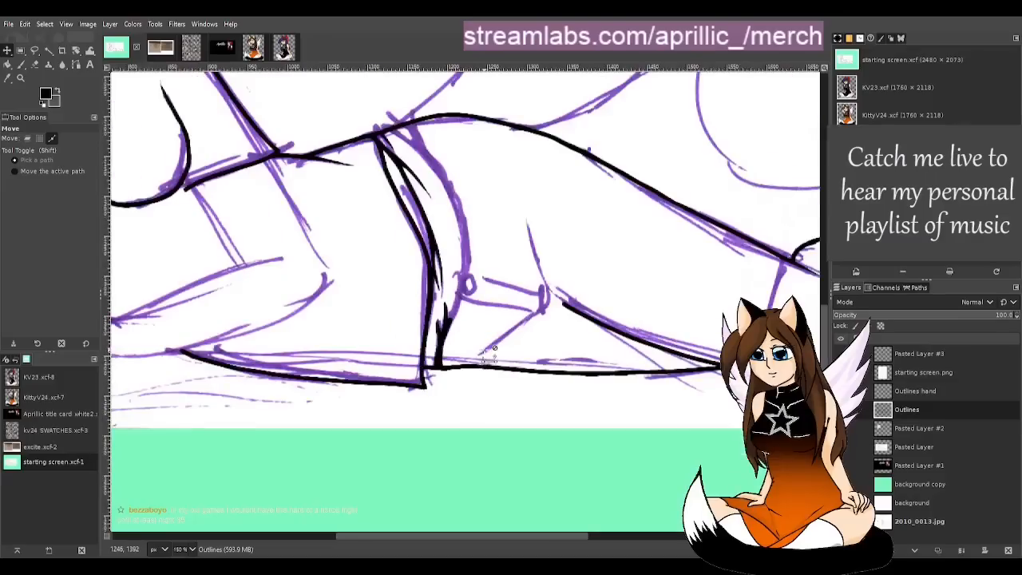
pyautogui.scroll(6, 471, 339)
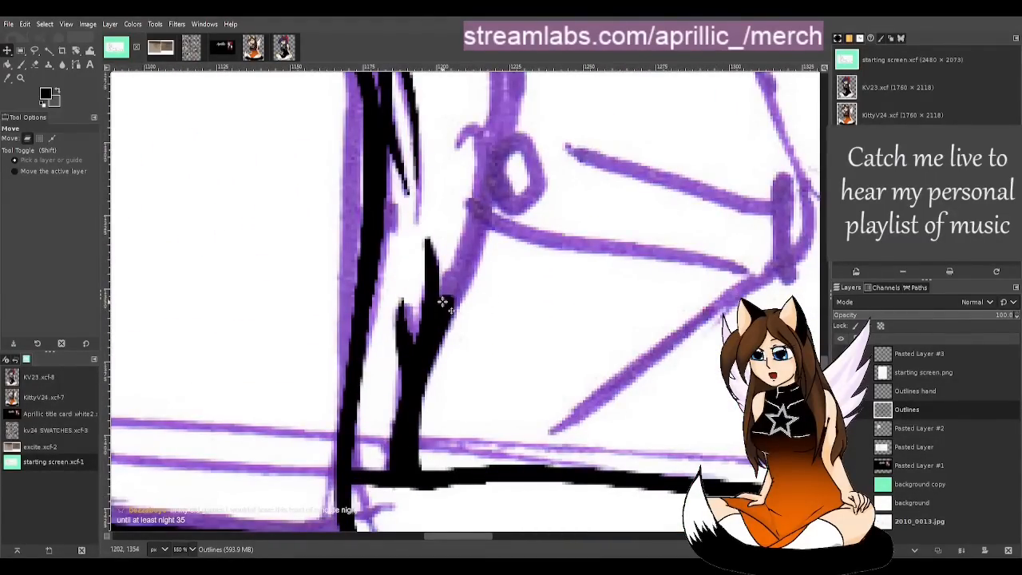
pyautogui.hotkey('shift', 'e')
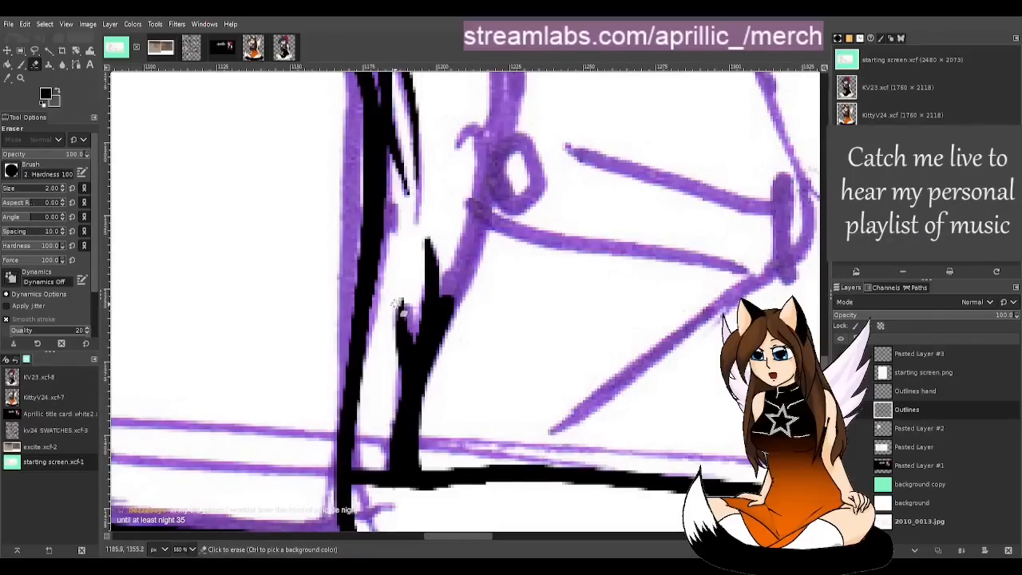
pyautogui.moveTo(394, 309); pyautogui.dragTo(398, 371)
pyautogui.hotkey('ctrl', 'z')
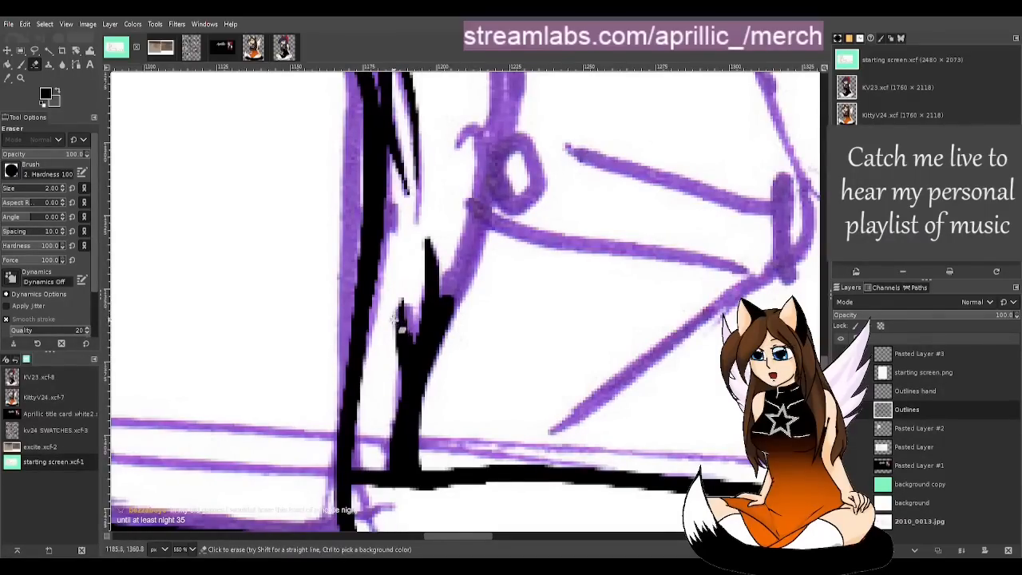
pyautogui.moveTo(394, 320); pyautogui.dragTo(401, 377)
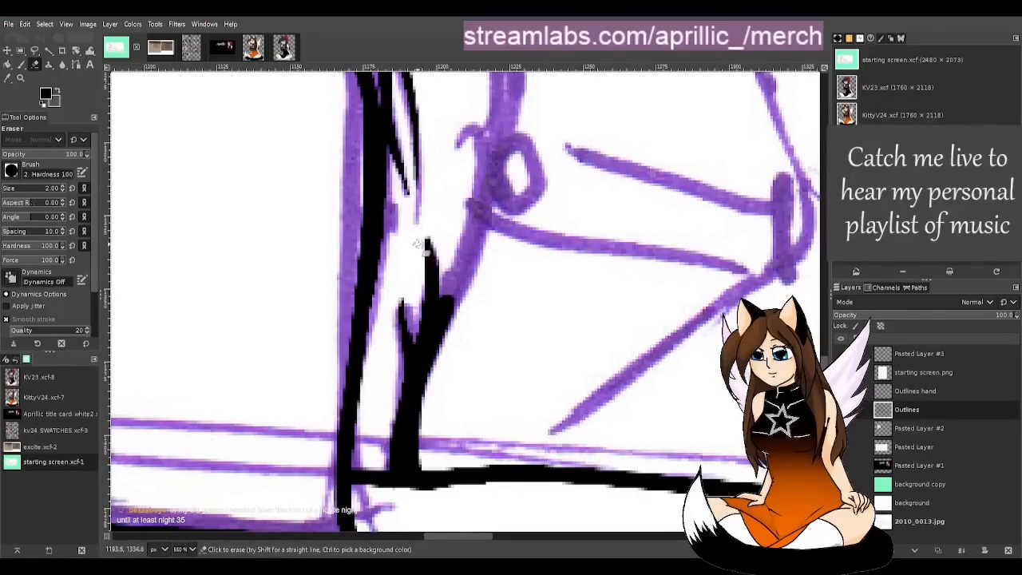
pyautogui.moveTo(421, 242); pyautogui.dragTo(414, 314)
pyautogui.moveTo(421, 258); pyautogui.dragTo(415, 326)
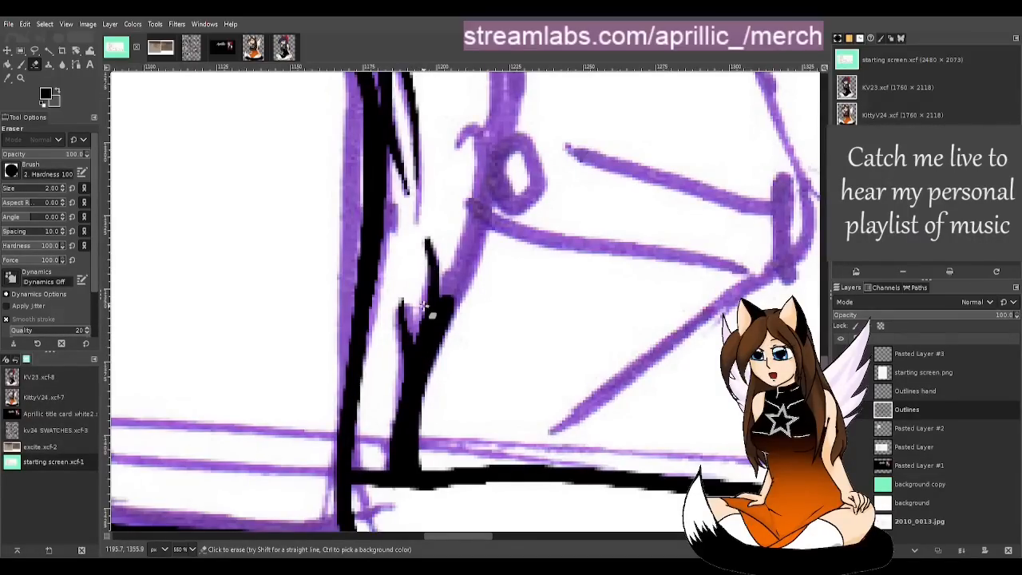
# Step: Paint a size 5 line over the purple sketch from beside the small ring down into the hip-side branch of the forked crease
pyautogui.press('m')
pyautogui.scroll(-2, 497, 160)
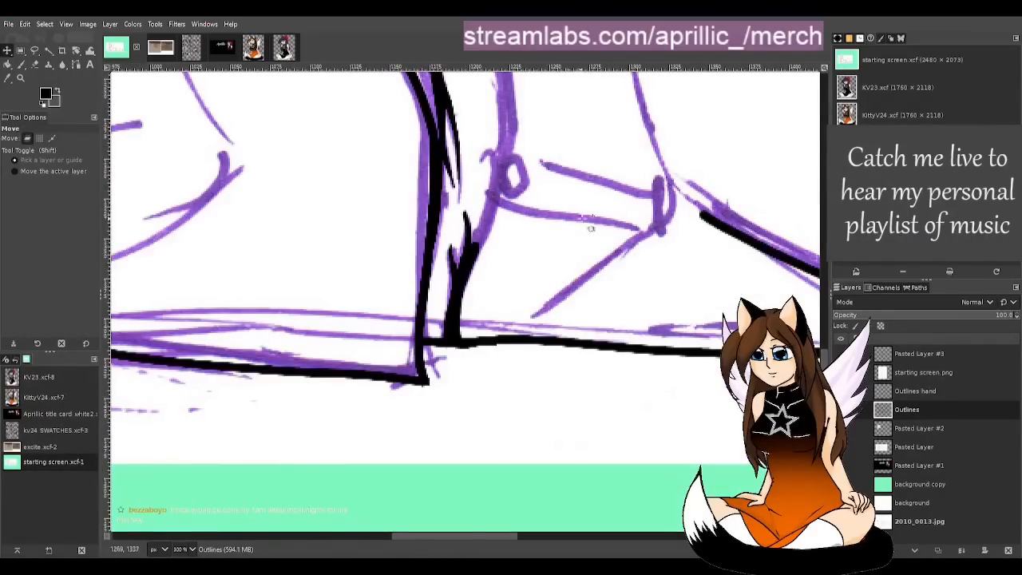
pyautogui.scroll(3, 605, 227)
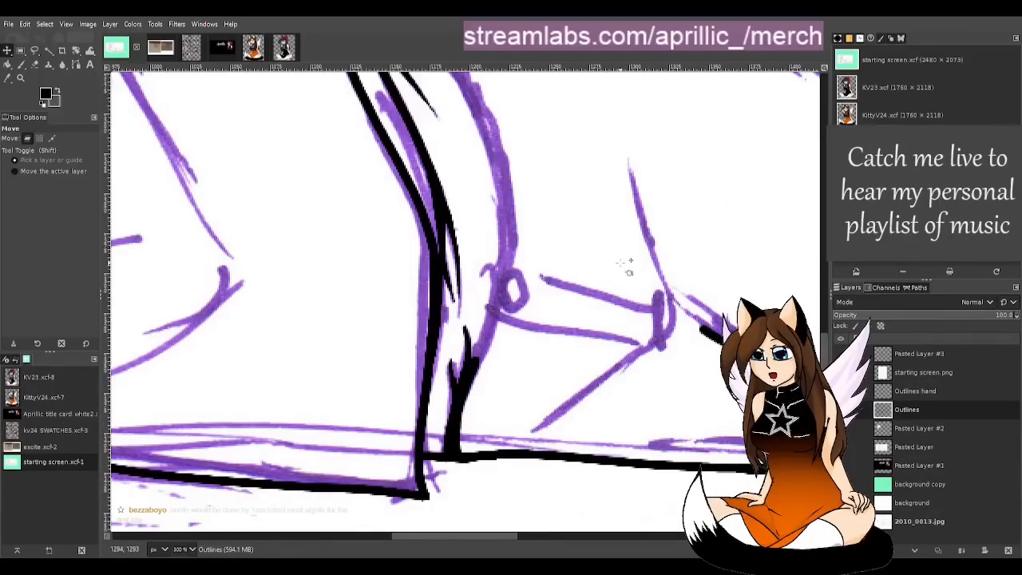
pyautogui.press('p')
pyautogui.moveTo(504, 257)
pyautogui.mouseDown()
pyautogui.moveTo(500, 300)
pyautogui.moveTo(466, 366)
pyautogui.mouseUp()
pyautogui.hotkey('ctrl', 'z')
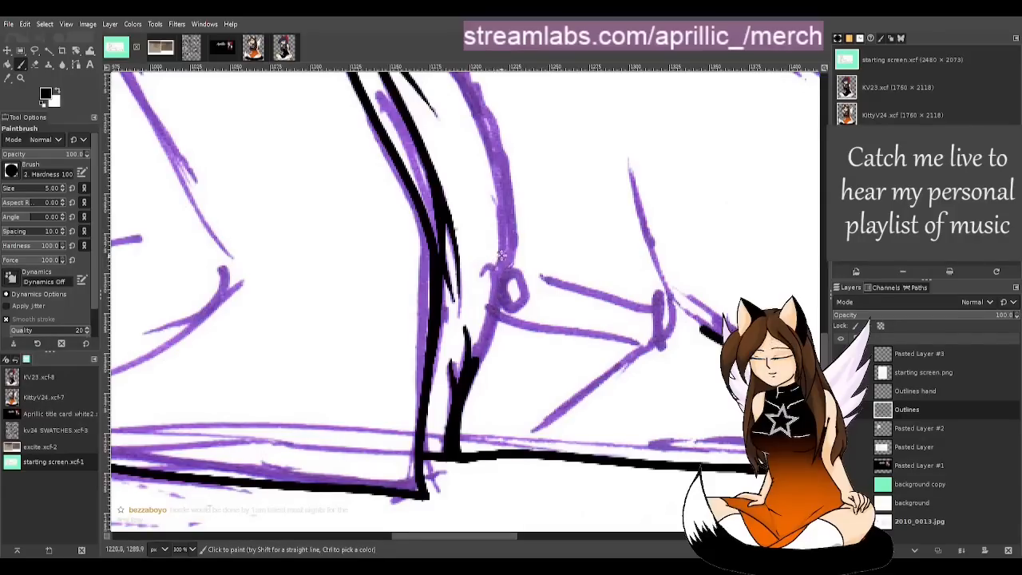
pyautogui.moveTo(502, 257); pyautogui.dragTo(458, 404)
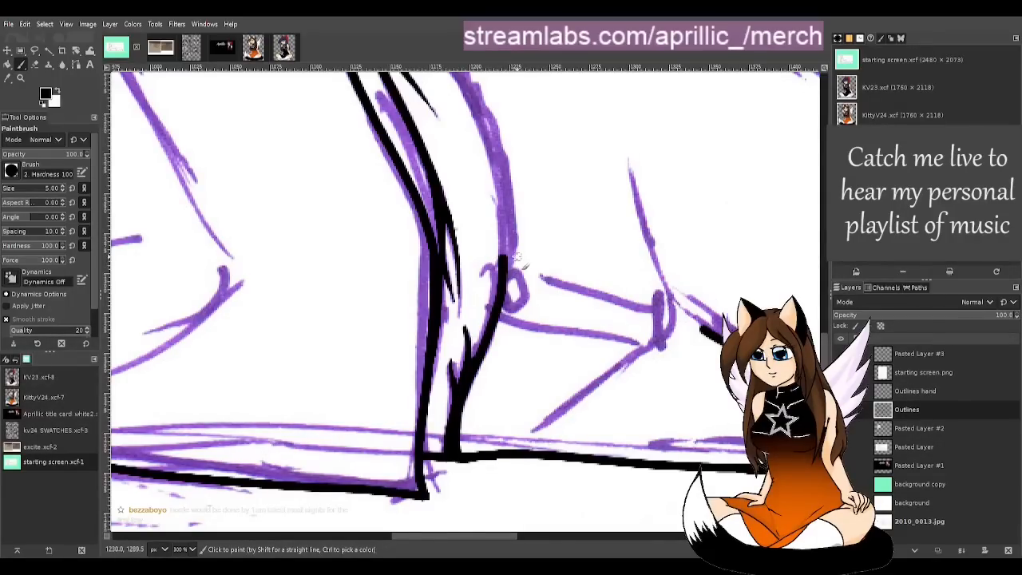
# Step: Paint the curved hip line in size 5 from the upper body outline down to the line beside the small ring, and thicken its lower end
pyautogui.press('m')
pyautogui.scroll(-1, 589, 221)
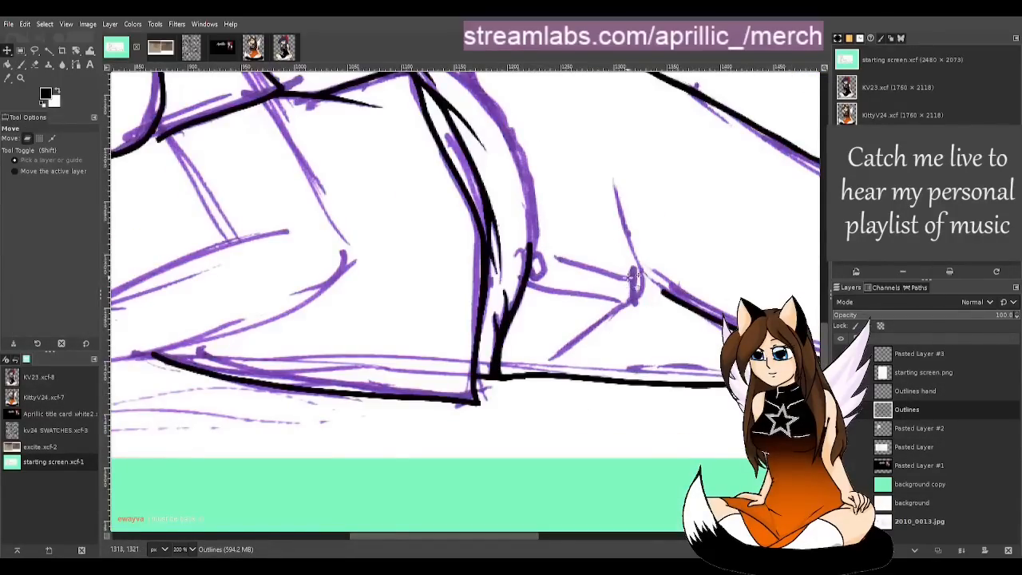
pyautogui.scroll(3, 658, 270)
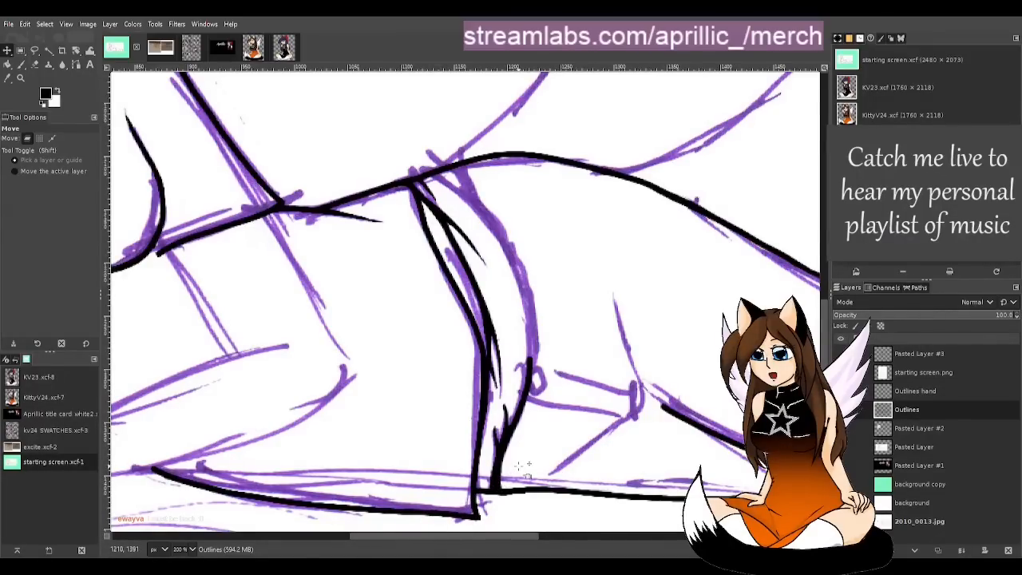
pyautogui.press('p')
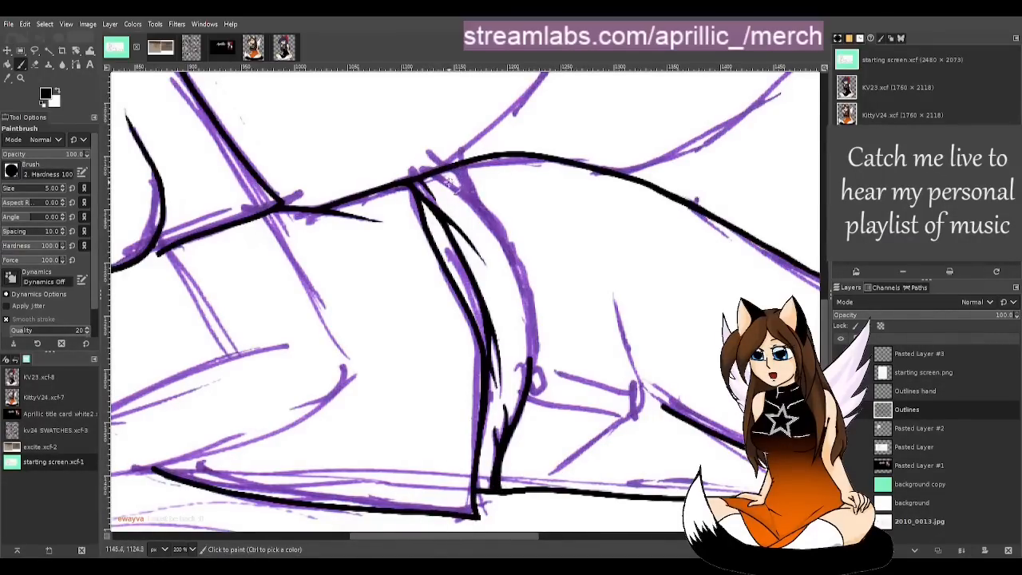
pyautogui.moveTo(445, 180); pyautogui.dragTo(517, 267)
pyautogui.hotkey('ctrl', 'z')
pyautogui.moveTo(431, 173)
pyautogui.mouseDown()
pyautogui.moveTo(517, 270)
pyautogui.moveTo(534, 372)
pyautogui.mouseUp()
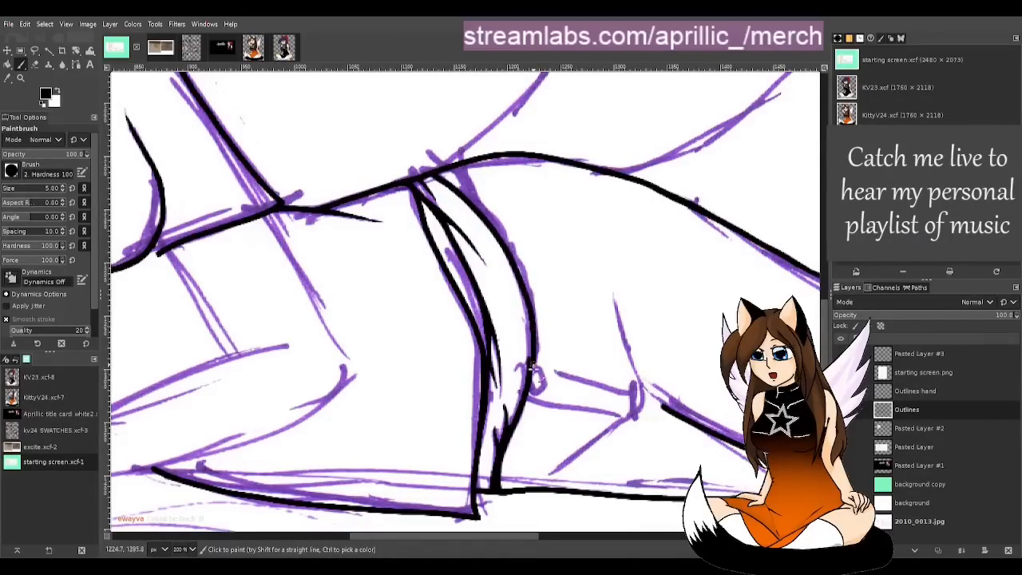
pyautogui.moveTo(526, 297); pyautogui.dragTo(531, 368)
# Step: Thin the hip-side edge of the curved hip line just above the small ring with the size 5 Eraser
pyautogui.press('m')
pyautogui.scroll(1, 684, 398)
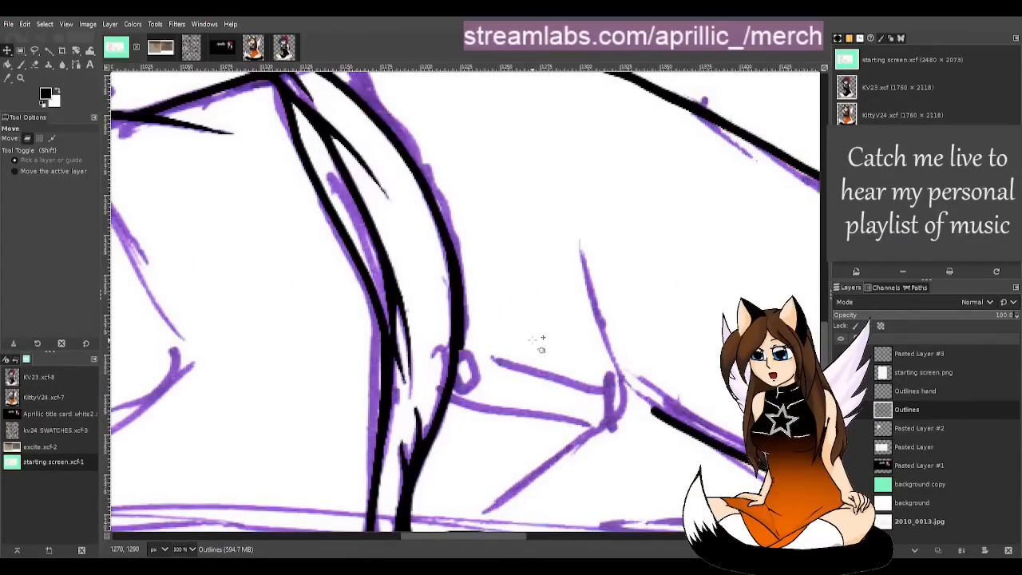
pyautogui.hotkey('shift', 'e')
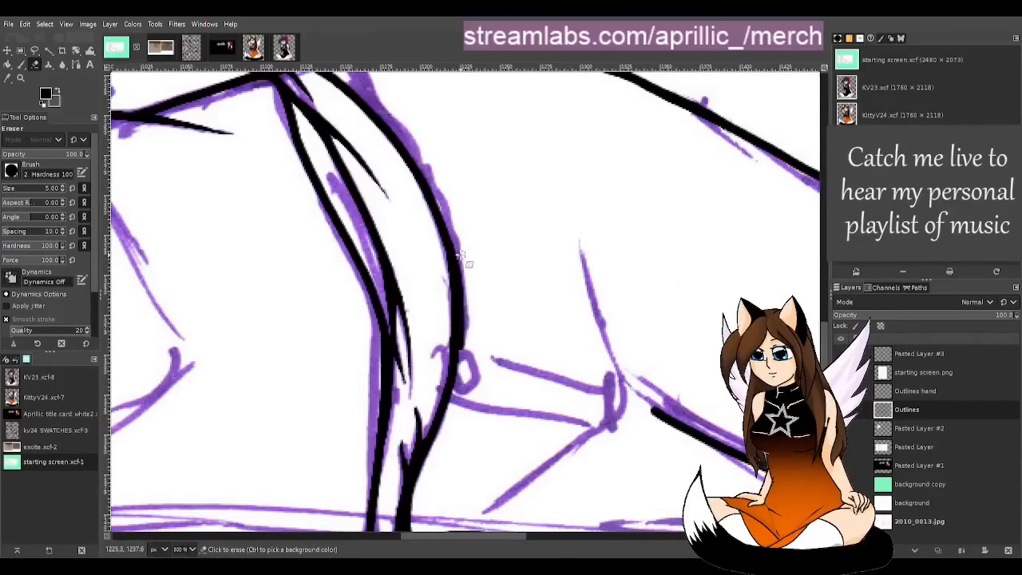
pyautogui.moveTo(461, 256); pyautogui.dragTo(467, 346)
pyautogui.hotkey('ctrl', 'z')
pyautogui.moveTo(469, 244); pyautogui.dragTo(465, 351)
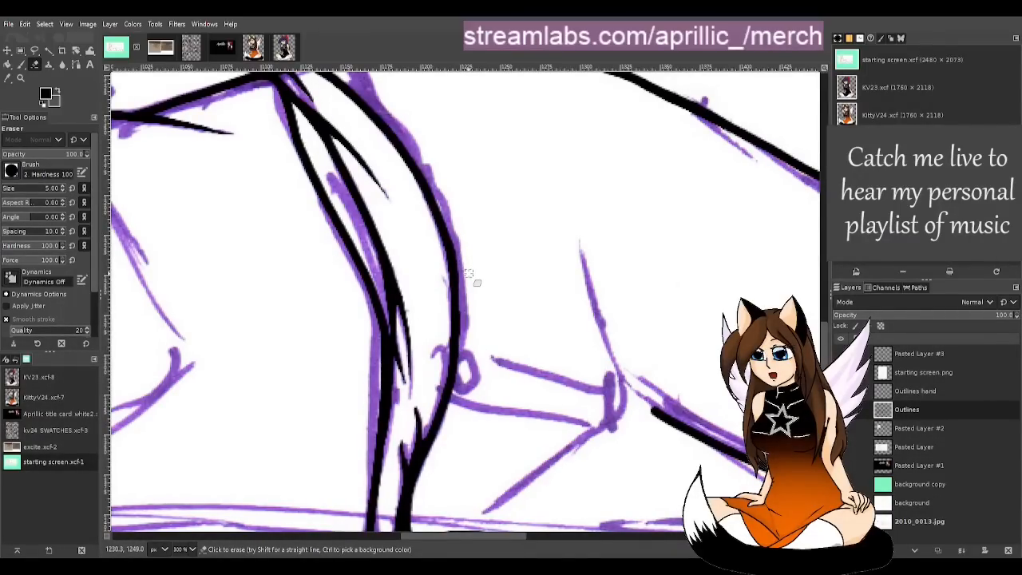
# Step: Examine the inked outlines across the whole reclining figure and around the waist and hip
pyautogui.press('m')
pyautogui.press('-')
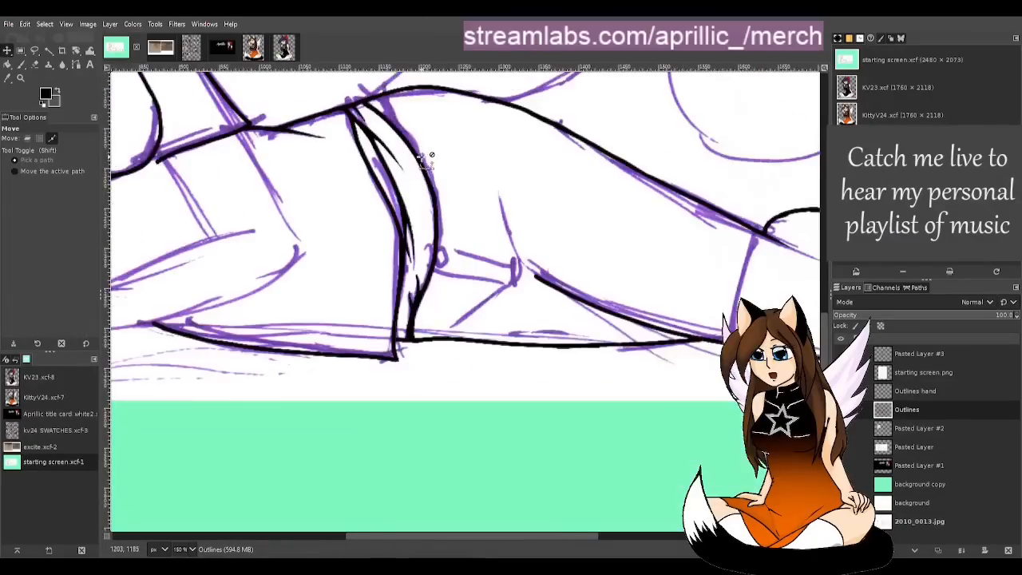
pyautogui.press('-')
pyautogui.press('-')
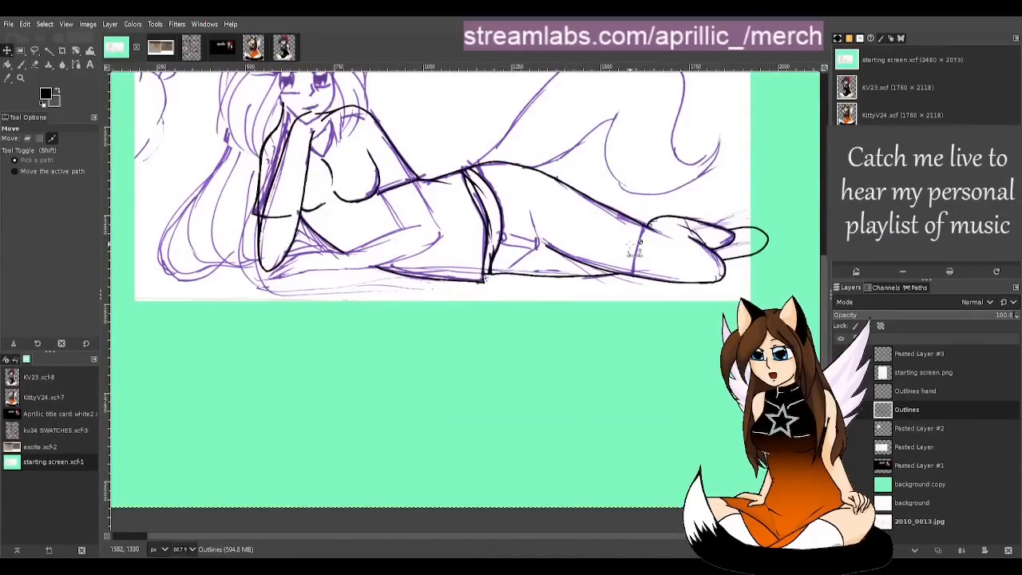
pyautogui.scroll(3, 550, 195)
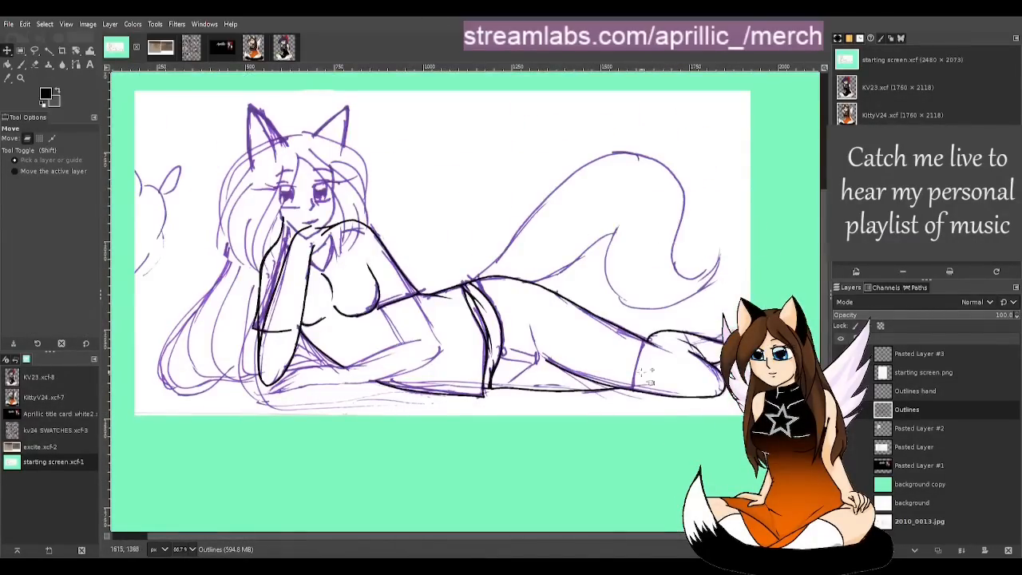
pyautogui.press('+')
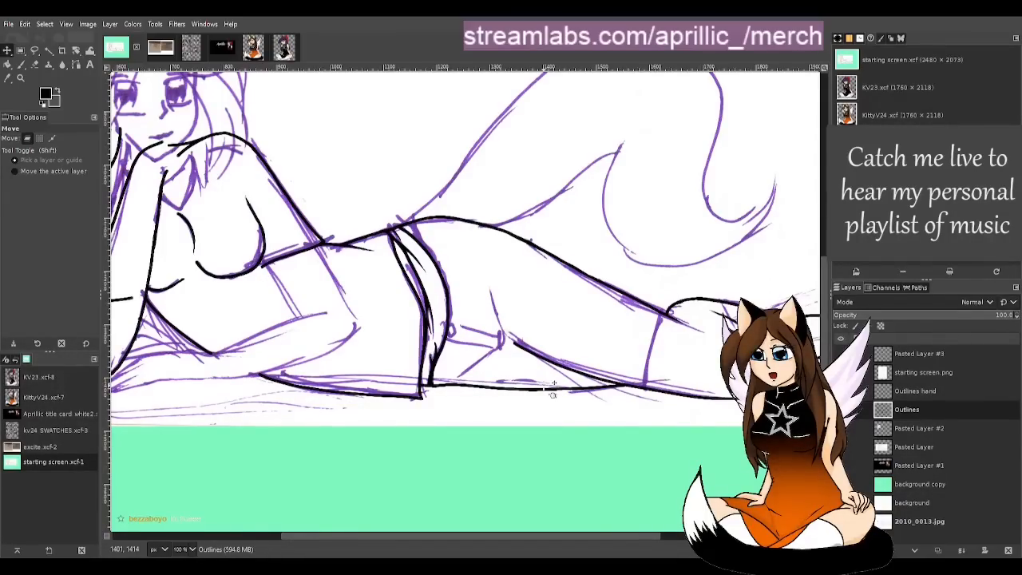
pyautogui.press('ctrl')
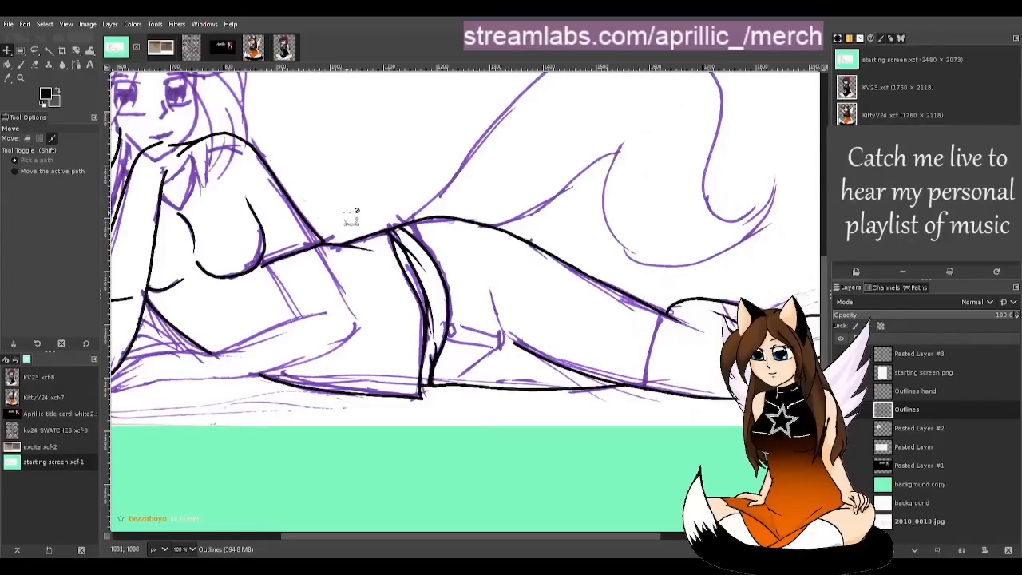
pyautogui.press('ctrl')
pyautogui.scroll(1, 356, 225)
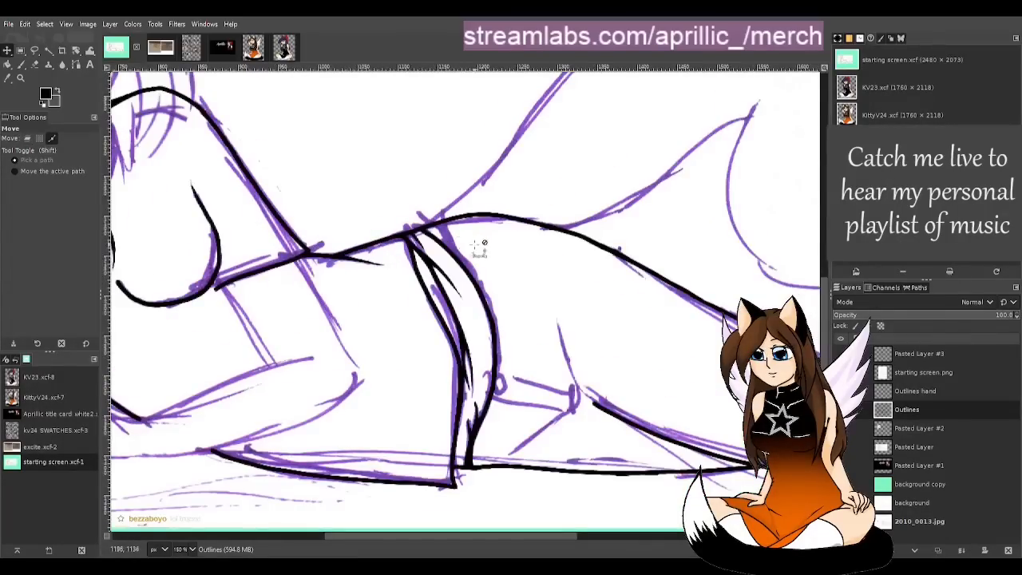
pyautogui.scroll(-2, 508, 265)
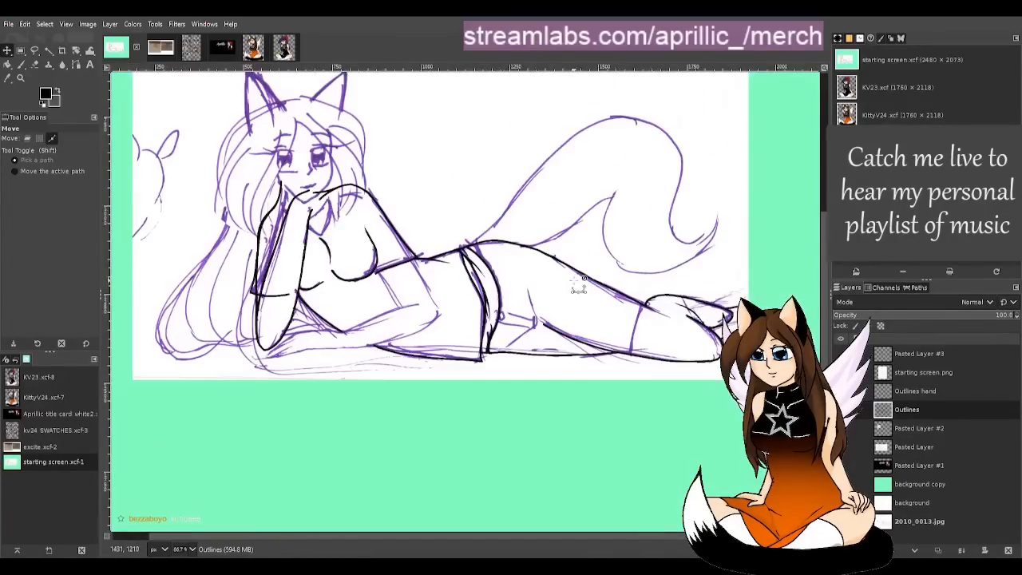
# Step: Paint a short size 5 line from the waist outline down into the fork of the crease, between the waist-side line and the curved hip line
pyautogui.scroll(4, 471, 233)
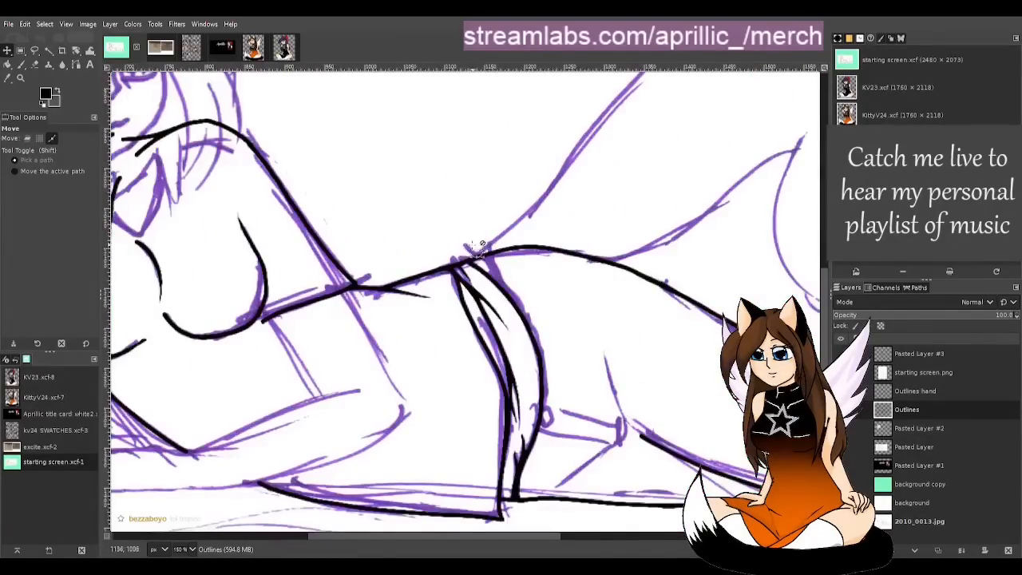
pyautogui.press('m')
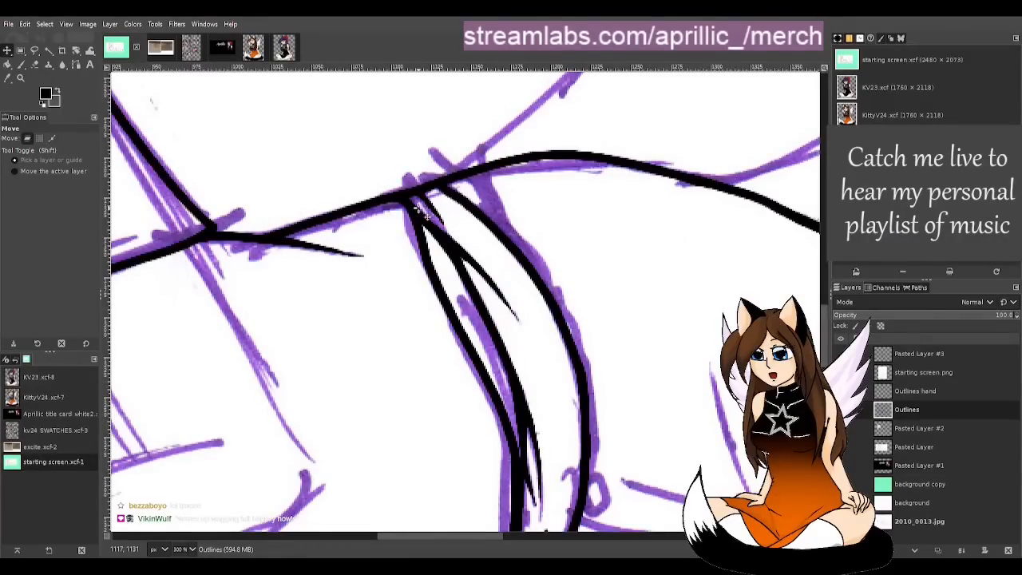
pyautogui.press('p')
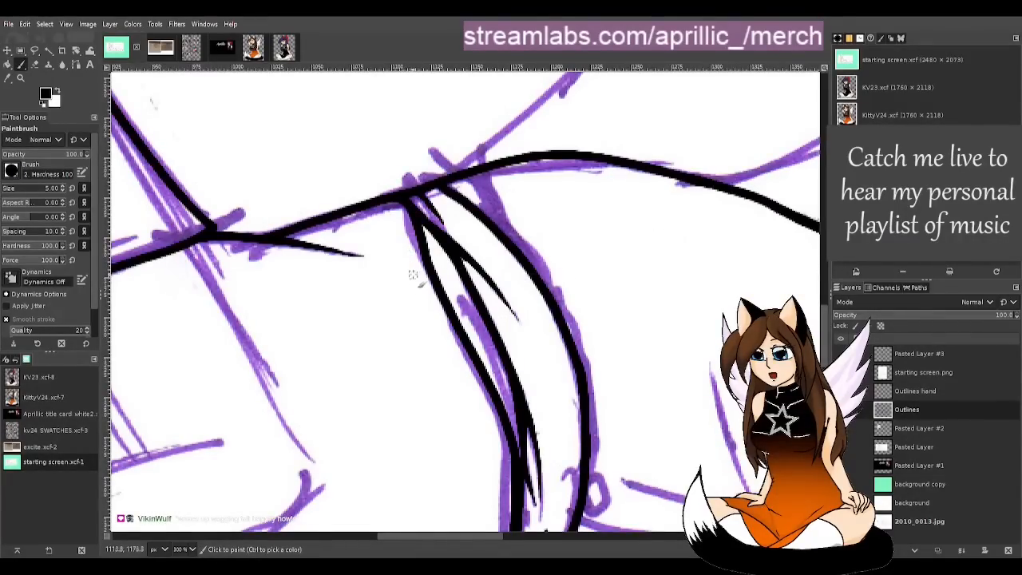
pyautogui.moveTo(420, 194); pyautogui.dragTo(458, 250)
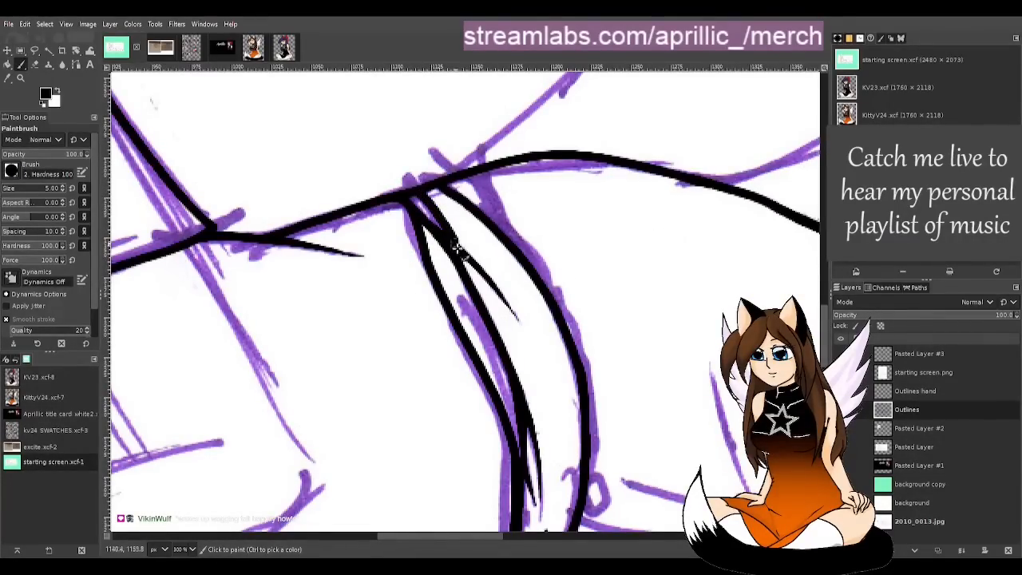
pyautogui.hotkey('ctrl', 'z')
pyautogui.moveTo(423, 195); pyautogui.dragTo(452, 239)
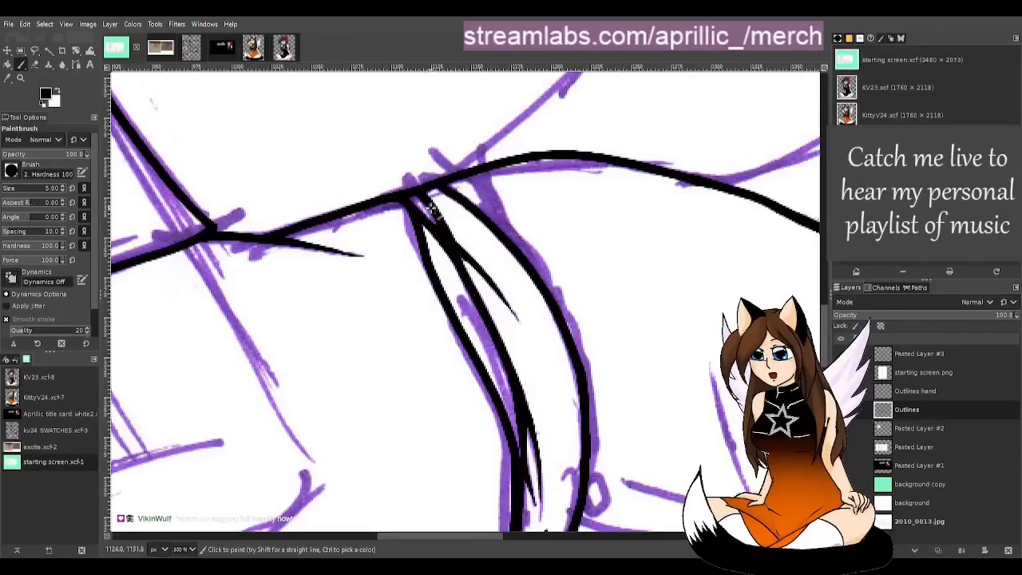
pyautogui.hotkey('ctrl', 'z')
pyautogui.moveTo(419, 198); pyautogui.dragTo(452, 261)
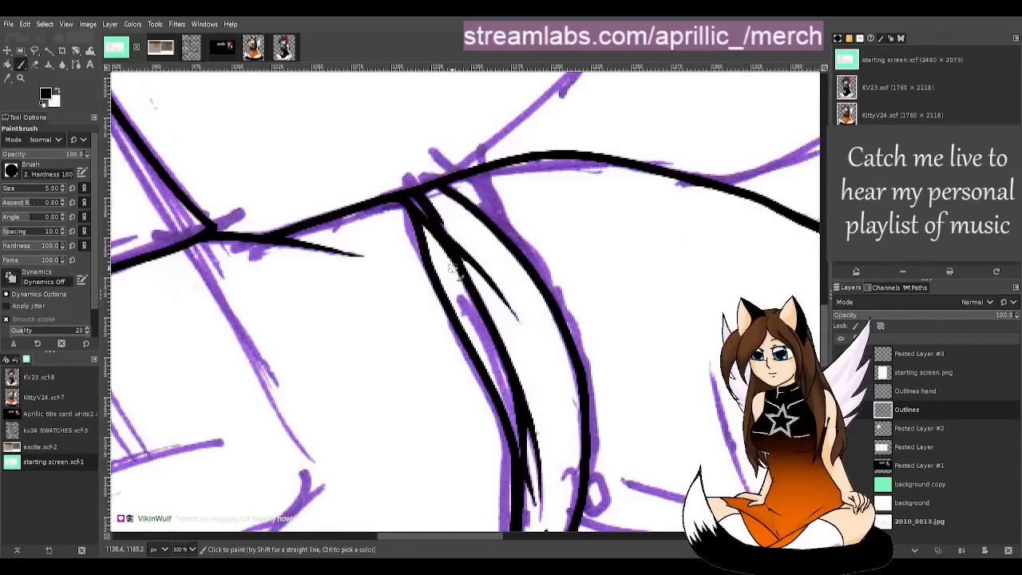
pyautogui.hotkey('ctrl', 'z')
pyautogui.moveTo(419, 195); pyautogui.dragTo(455, 263)
pyautogui.hotkey('ctrl', 'z')
pyautogui.moveTo(422, 200); pyautogui.dragTo(461, 274)
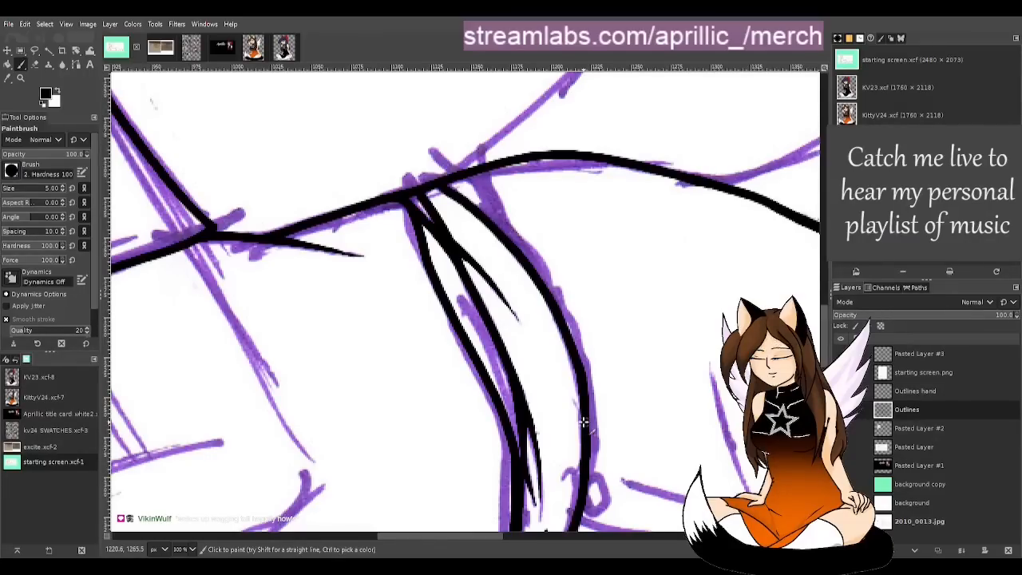
# Step: Set the Eraser size to 1 and erase the old slanted stroke linking the waist-side line to the forked crease below the waist outline
pyautogui.press('m')
pyautogui.scroll(1, 405, 182)
pyautogui.scroll(1, 405, 182)
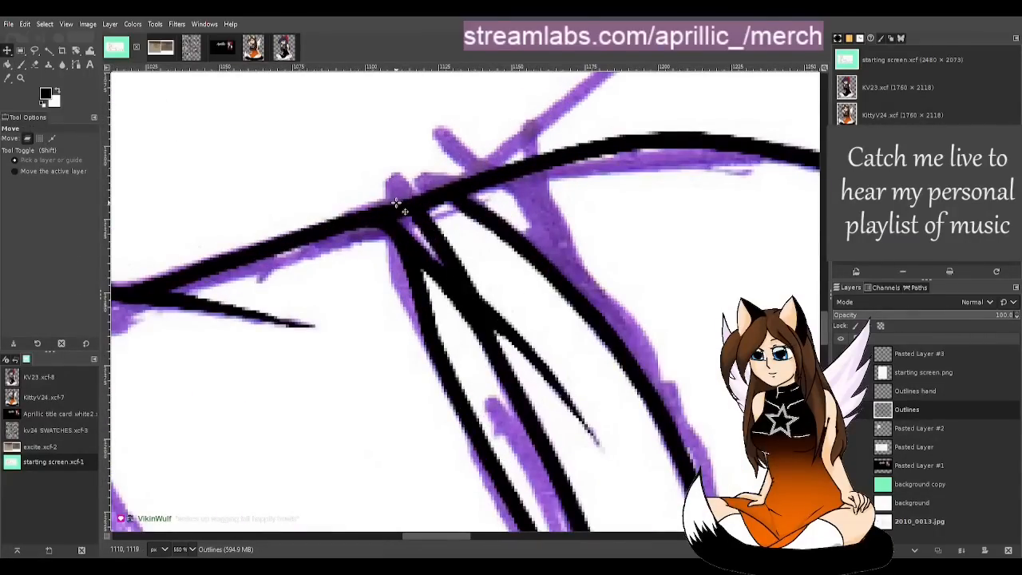
pyautogui.press('p')
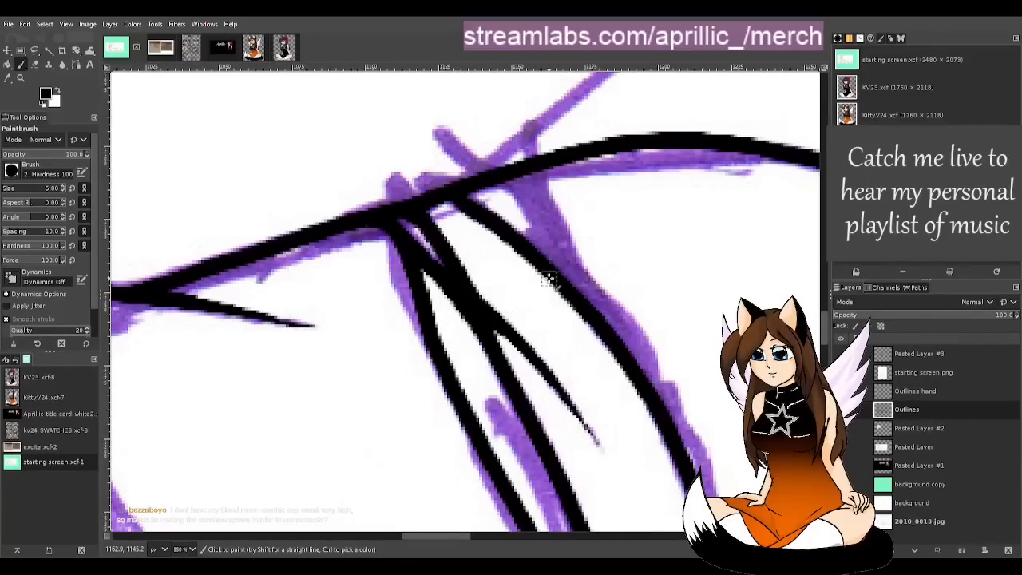
pyautogui.hotkey('shift', 'e')
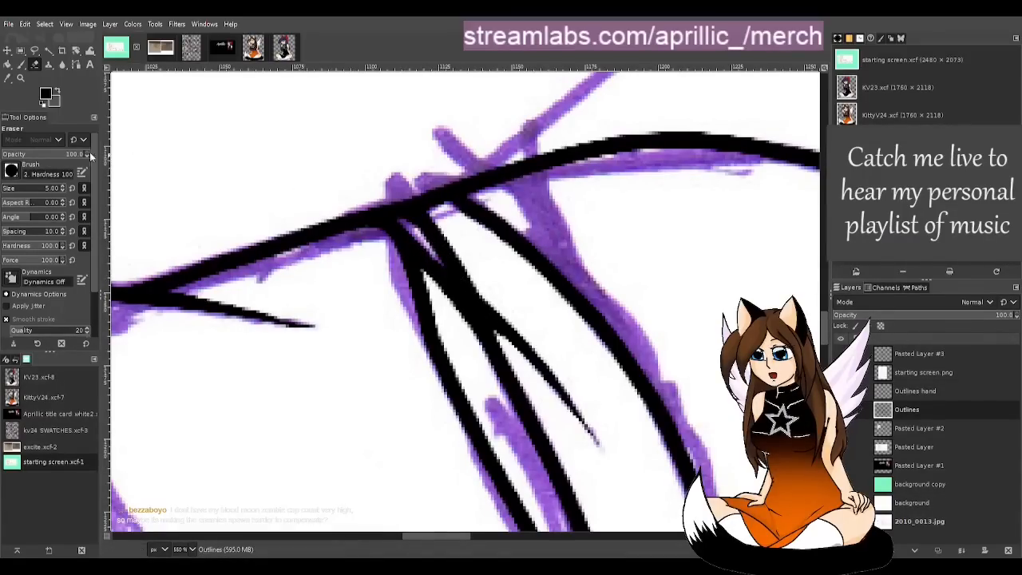
pyautogui.click(62, 186)
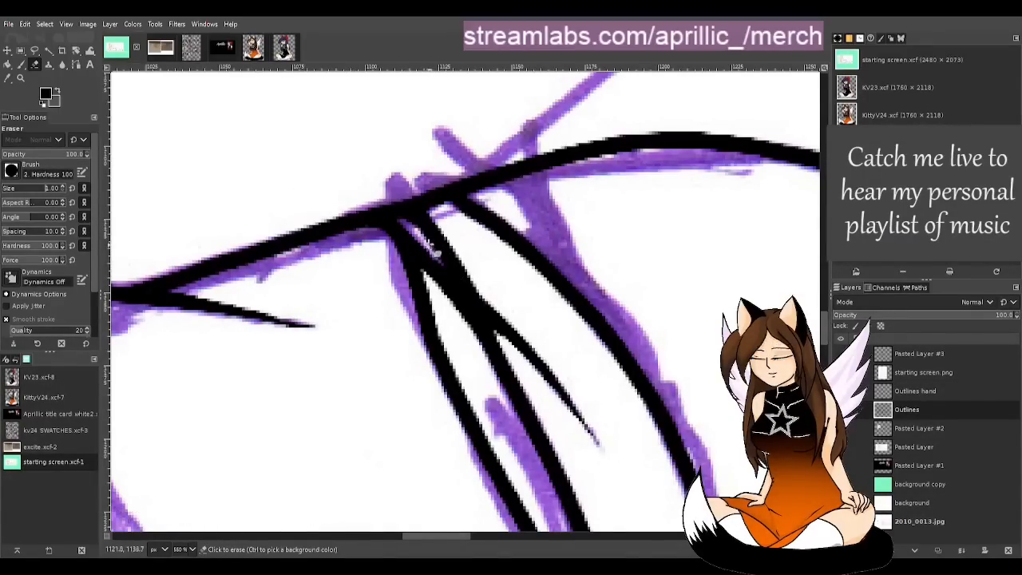
pyautogui.moveTo(409, 231)
pyautogui.mouseDown()
pyautogui.moveTo(427, 281)
pyautogui.moveTo(429, 263)
pyautogui.moveTo(435, 276)
pyautogui.moveTo(442, 268)
pyautogui.moveTo(467, 328)
pyautogui.mouseUp()
pyautogui.moveTo(444, 273)
pyautogui.mouseDown()
pyautogui.moveTo(477, 336)
pyautogui.moveTo(418, 229)
pyautogui.moveTo(482, 315)
pyautogui.mouseUp()
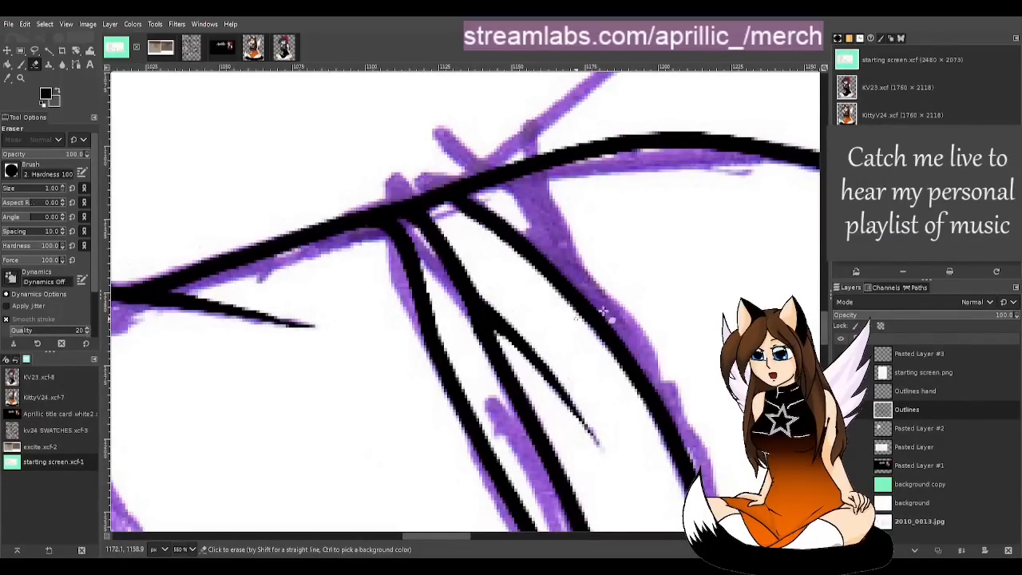
# Step: Smooth the waist-side edge of the crease at its fork with the size 1 Eraser, and set the Eraser size back to 5
pyautogui.press('m')
pyautogui.scroll(-10, 615, 335)
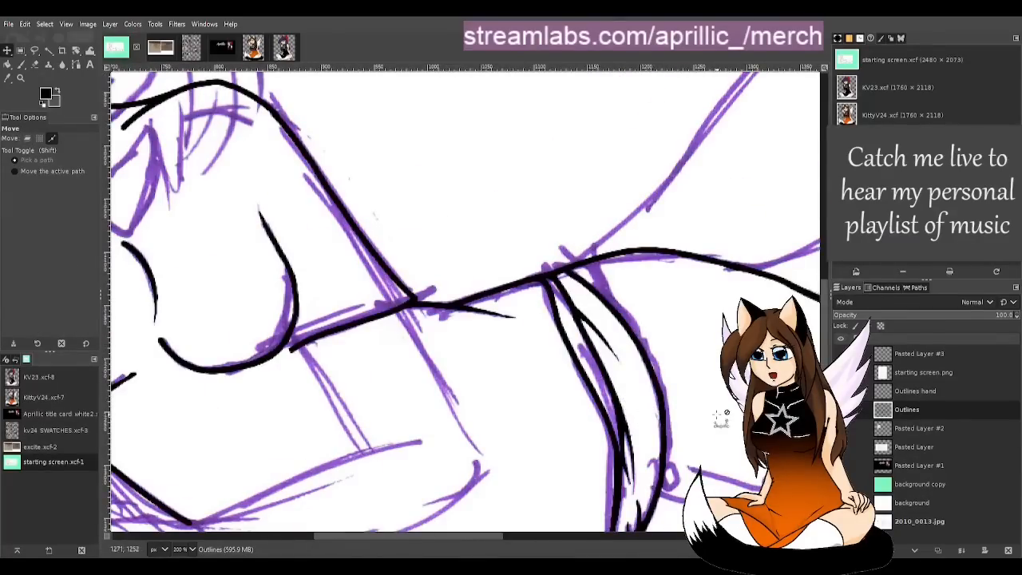
pyautogui.scroll(6, 684, 337)
pyautogui.scroll(4, 511, 292)
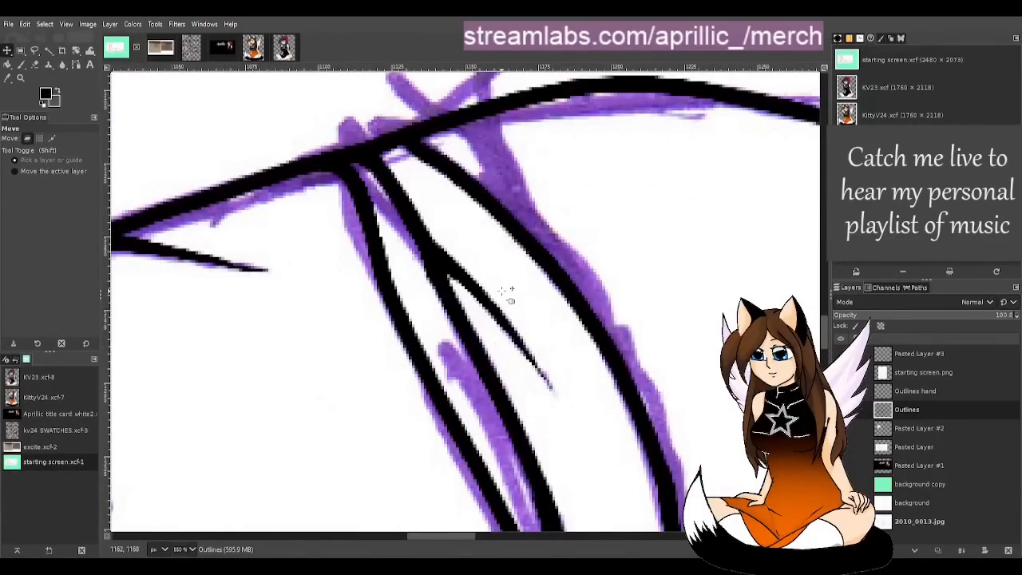
pyautogui.hotkey('shift', 'e')
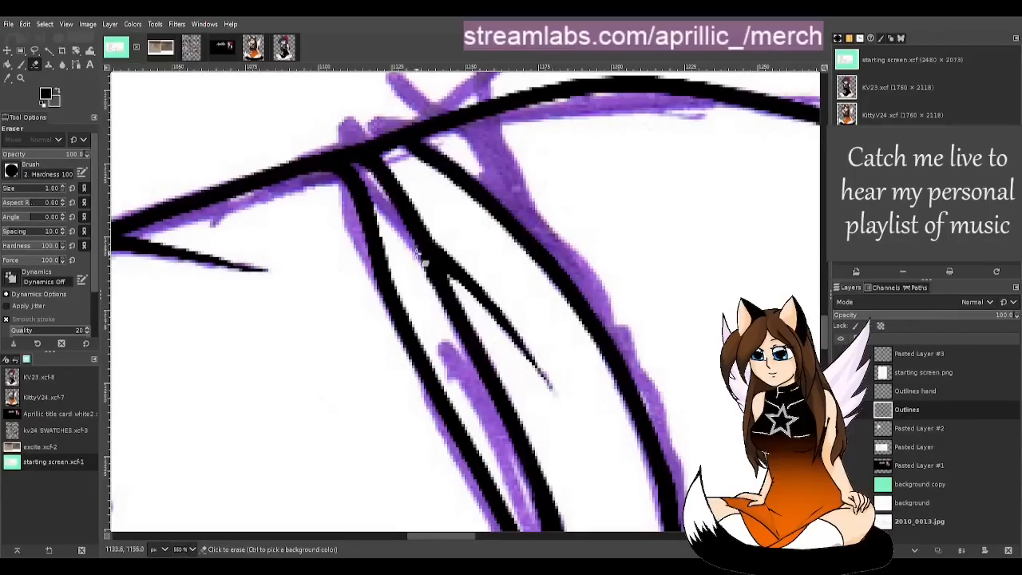
pyautogui.moveTo(416, 256); pyautogui.dragTo(440, 325)
pyautogui.moveTo(418, 253); pyautogui.dragTo(448, 326)
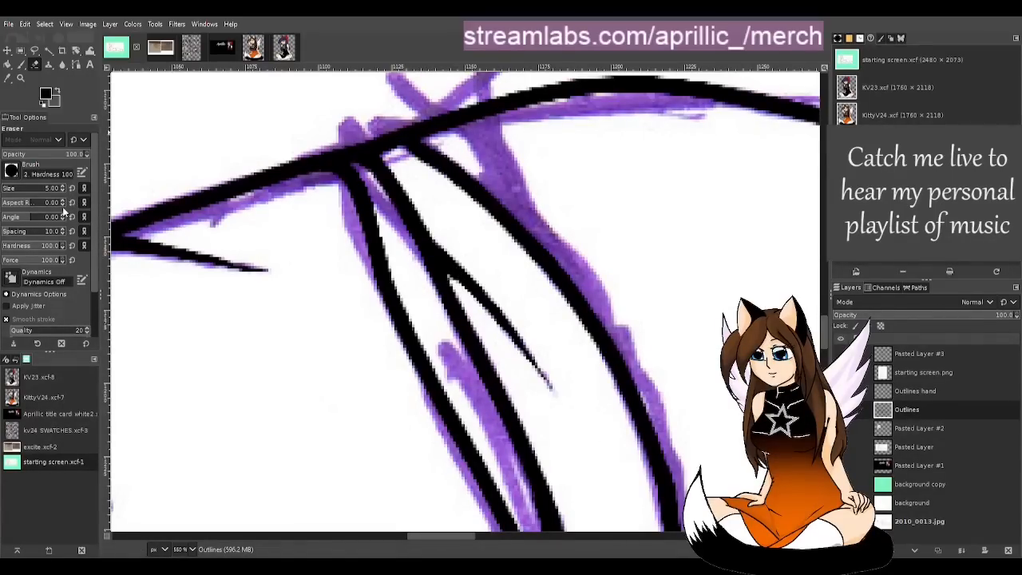
# Step: Compare the purple sketch with and without the Outlines layer across the whole figure and around the waist, leaving the layer visible
pyautogui.press('m')
pyautogui.press('-')
pyautogui.press('-')
pyautogui.press('-')
pyautogui.press('-')
pyautogui.press('-')
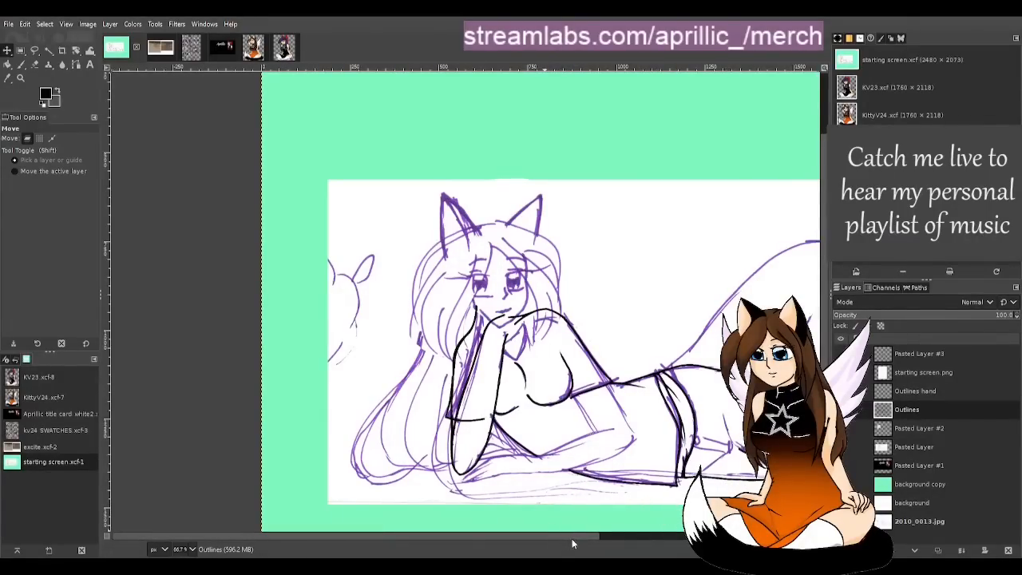
pyautogui.hscroll(3, 571, 538)
pyautogui.click(839, 409)
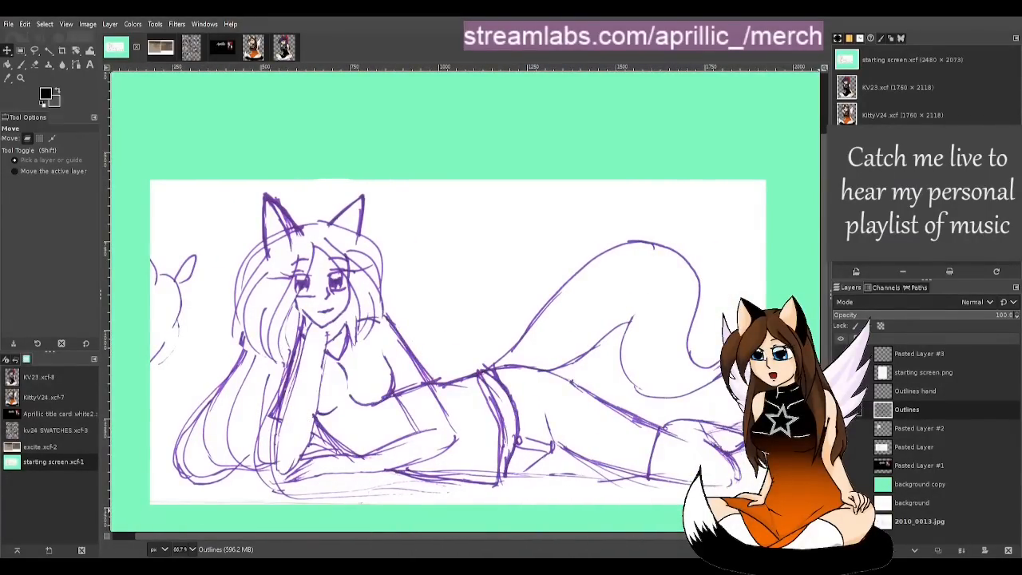
pyautogui.click(840, 410)
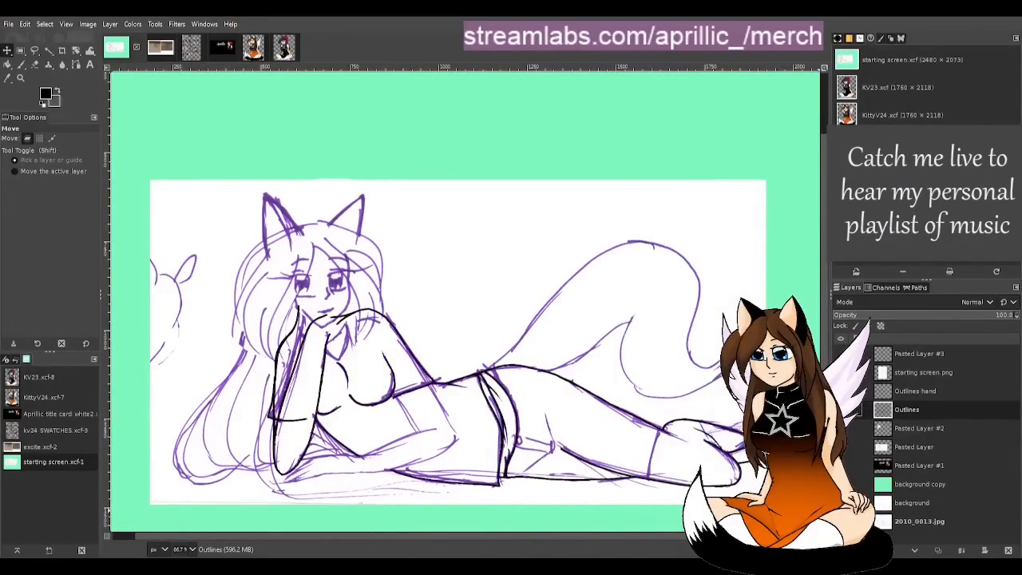
pyautogui.click(840, 410)
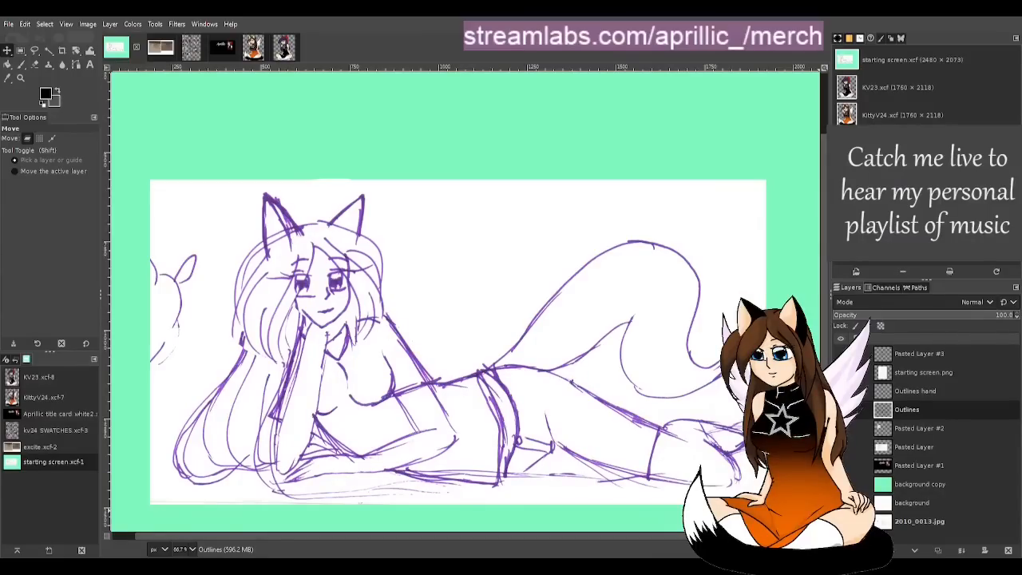
pyautogui.scroll(3, 518, 384)
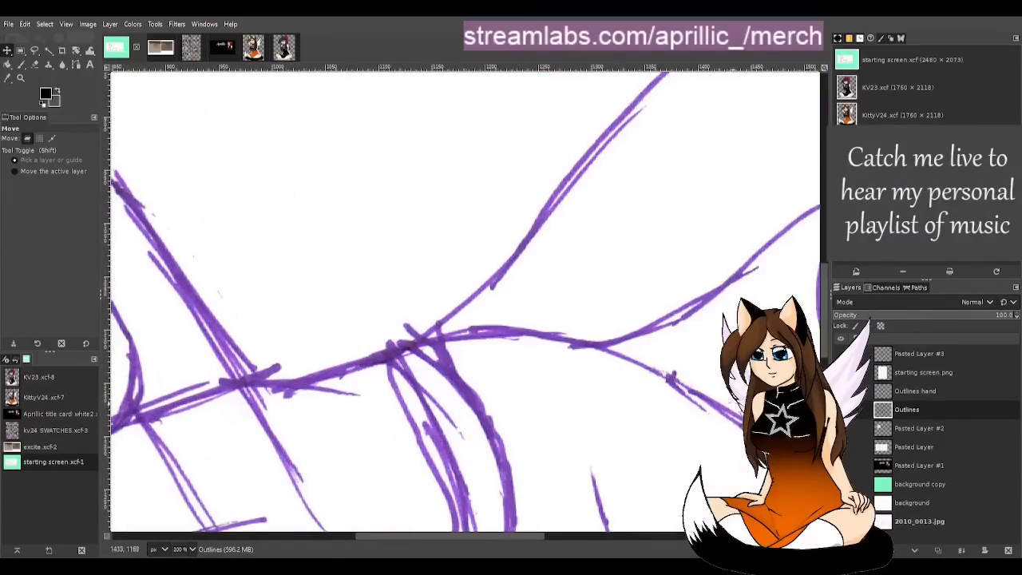
pyautogui.click(840, 409)
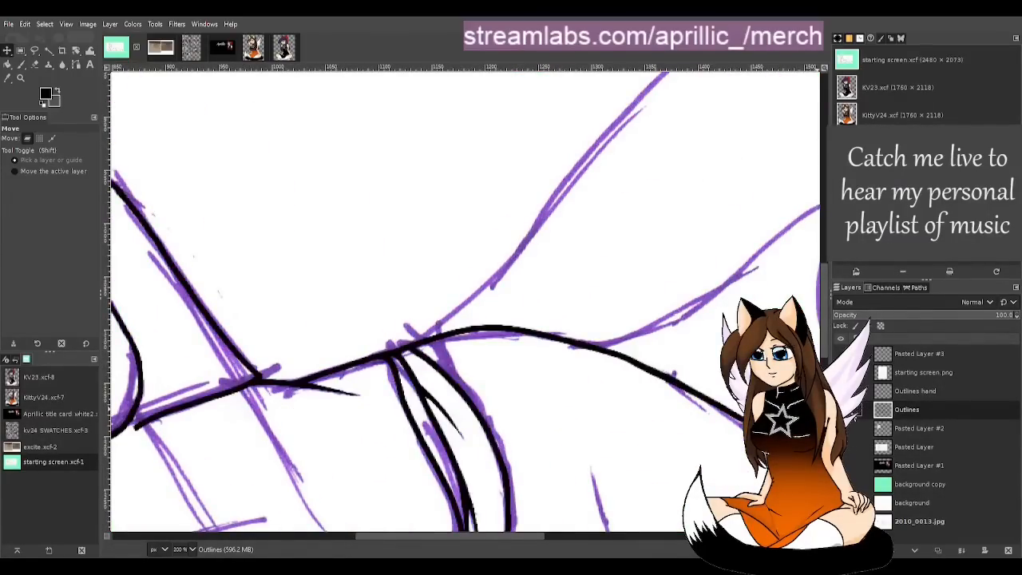
# Step: Erase the top of the waist-side crease line below the waist outline with the size 5 Eraser and taper its remaining end
pyautogui.scroll(1, 349, 354)
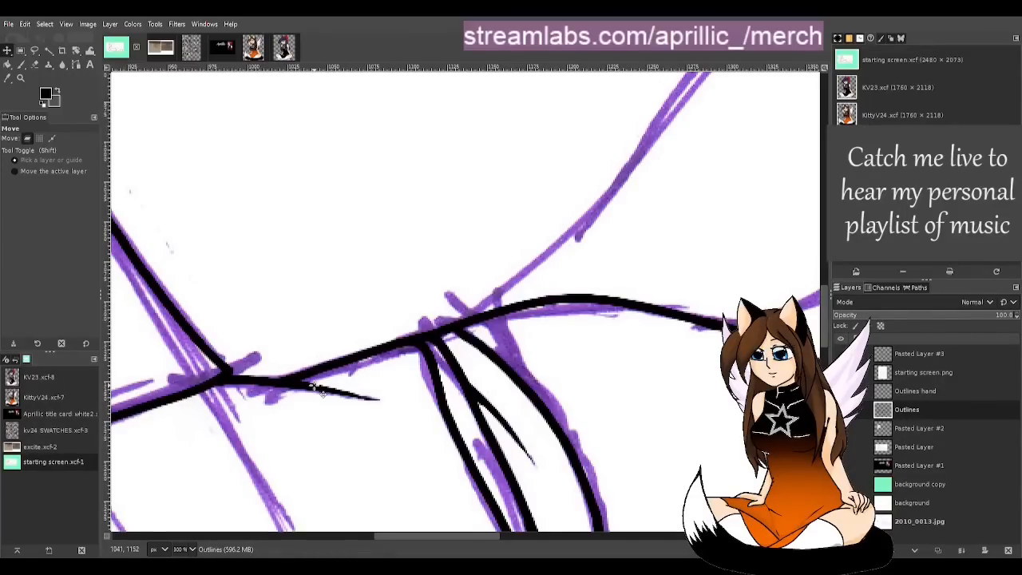
pyautogui.scroll(1, 339, 410)
pyautogui.scroll(1, 340, 410)
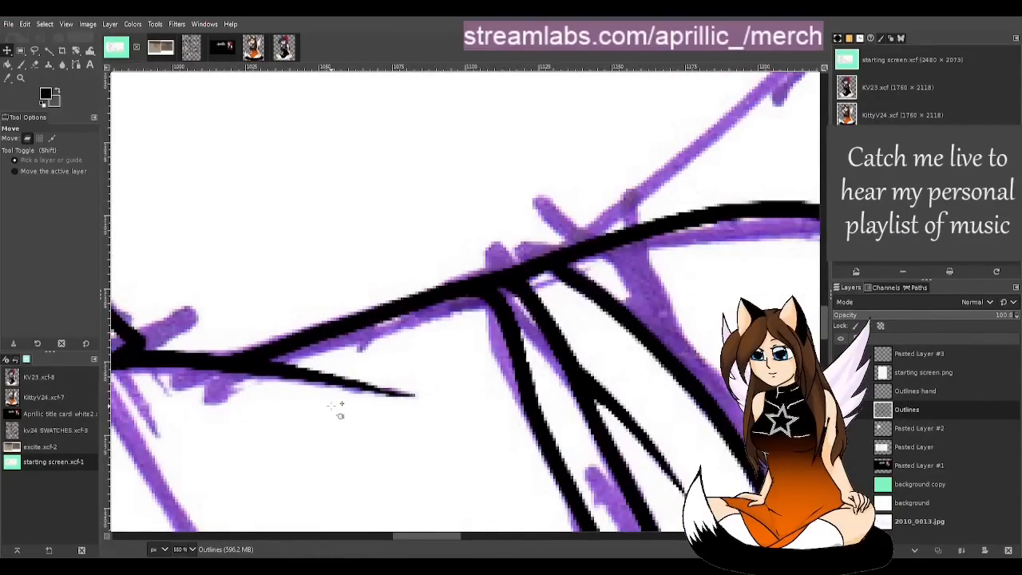
pyautogui.hotkey('shift', 'e')
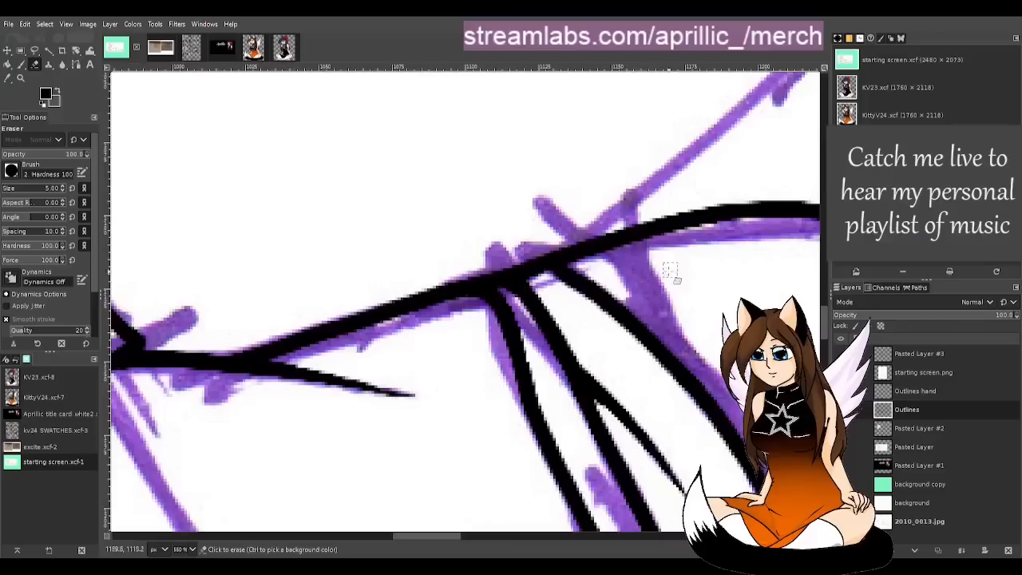
pyautogui.click(499, 298)
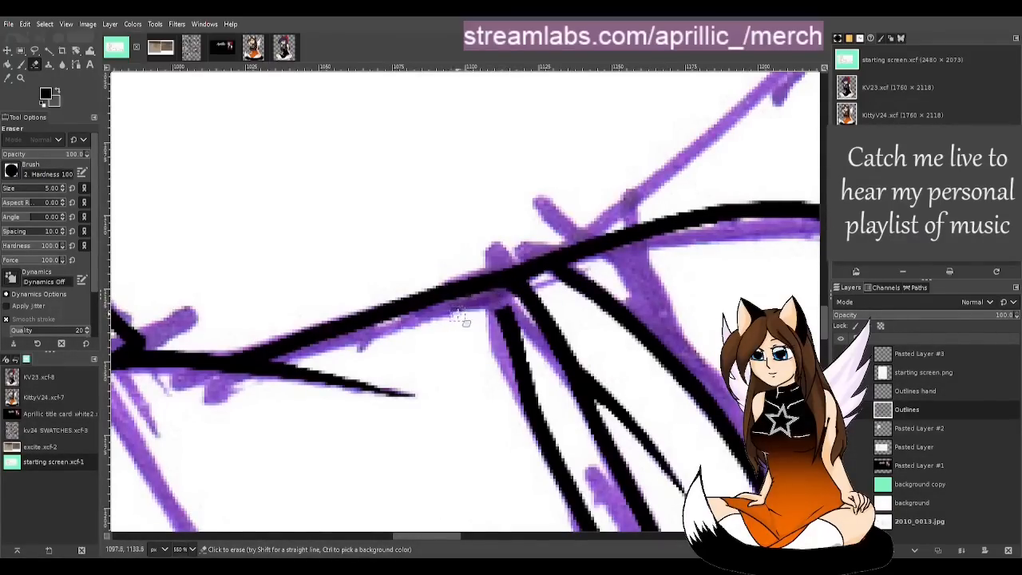
pyautogui.moveTo(459, 317)
pyautogui.mouseDown()
pyautogui.moveTo(506, 304)
pyautogui.moveTo(526, 367)
pyautogui.mouseUp()
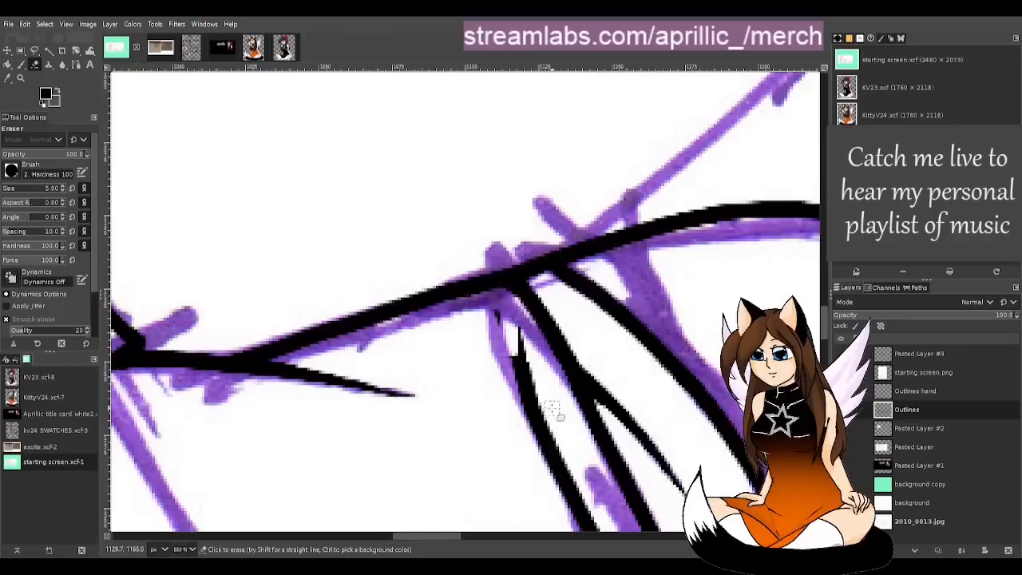
pyautogui.moveTo(552, 411); pyautogui.dragTo(515, 335)
pyautogui.moveTo(534, 393)
pyautogui.mouseDown()
pyautogui.moveTo(507, 317)
pyautogui.moveTo(498, 320)
pyautogui.mouseUp()
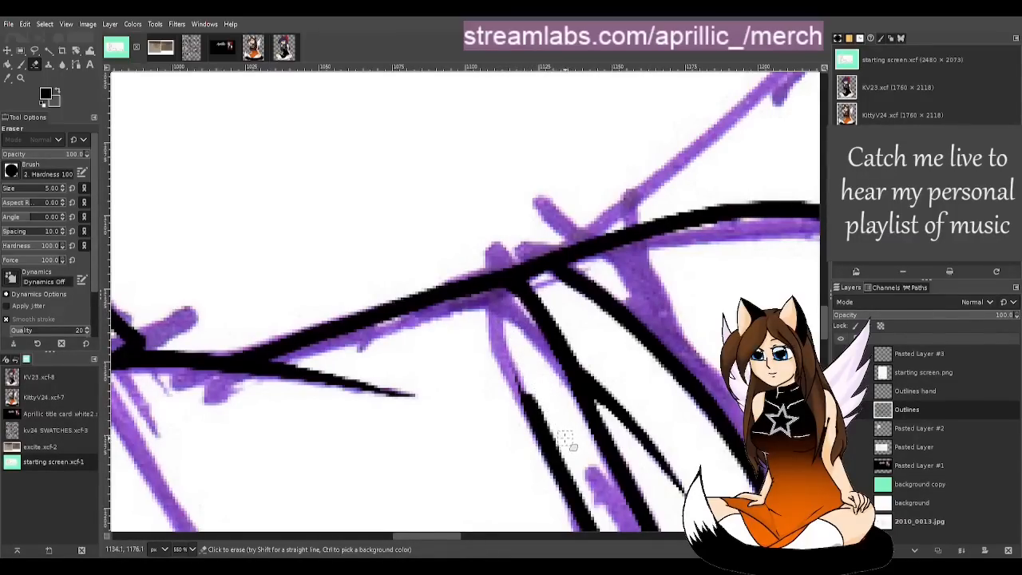
# Step: Lower the Outlines layer's opacity to 77.4 to examine the ink against the sketch around the waist and hip, and restore it to 100
pyautogui.press('m')
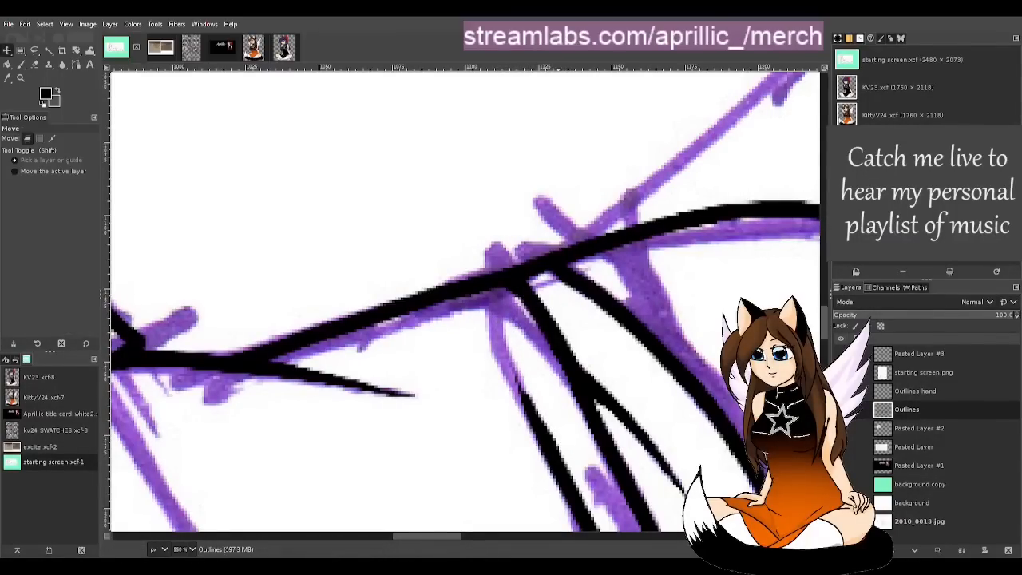
pyautogui.press('1')
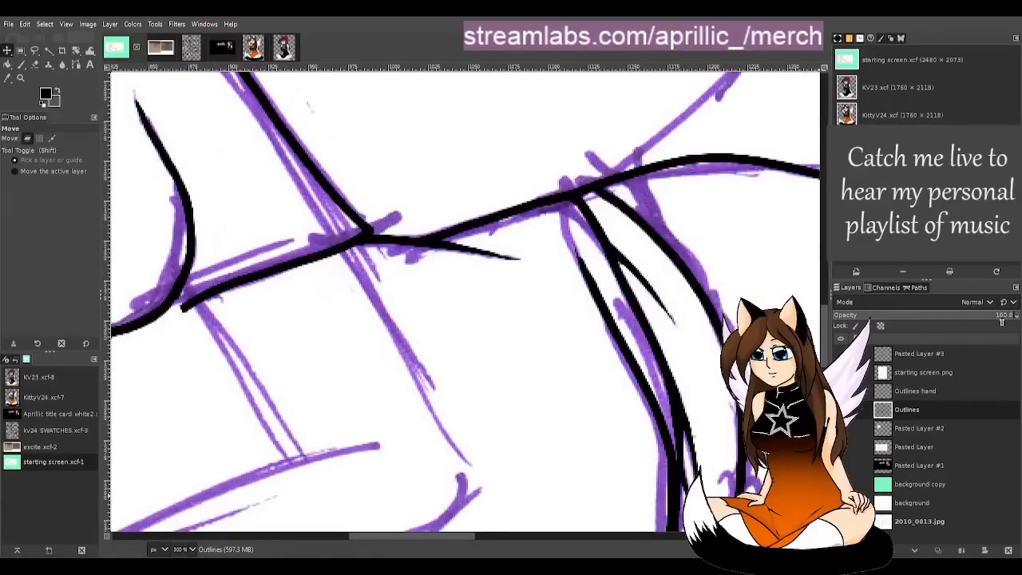
pyautogui.click(973, 317)
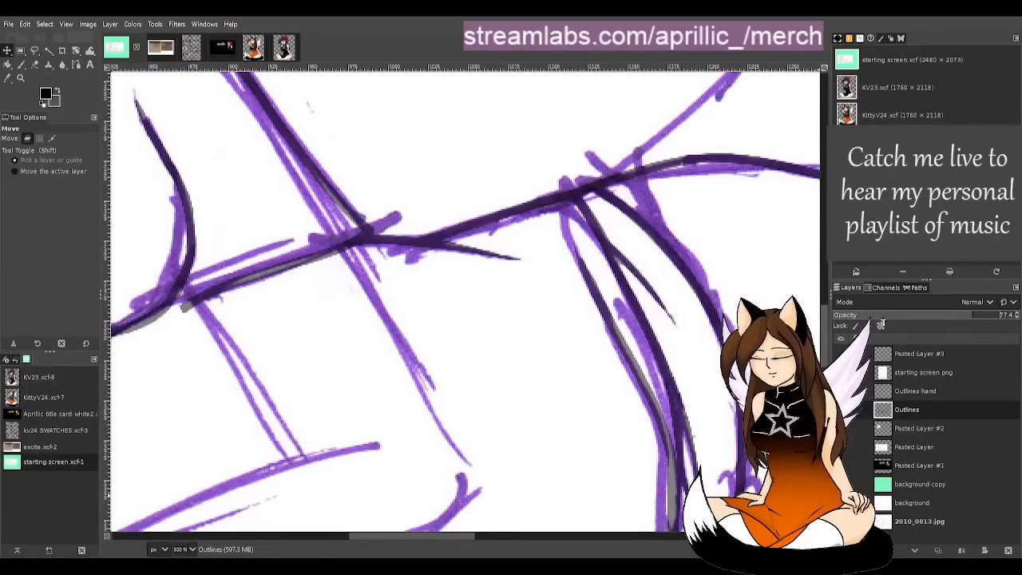
pyautogui.moveTo(447, 535); pyautogui.dragTo(470, 536)
pyautogui.scroll(-1, 674, 457)
pyautogui.scroll(-2, 674, 455)
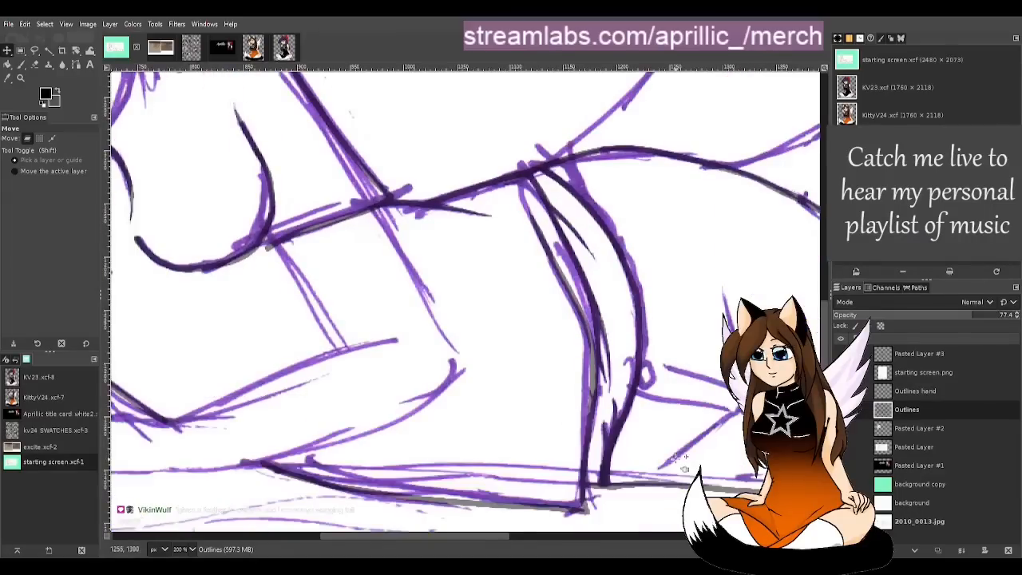
pyautogui.scroll(1, 717, 457)
pyautogui.scroll(2, 576, 371)
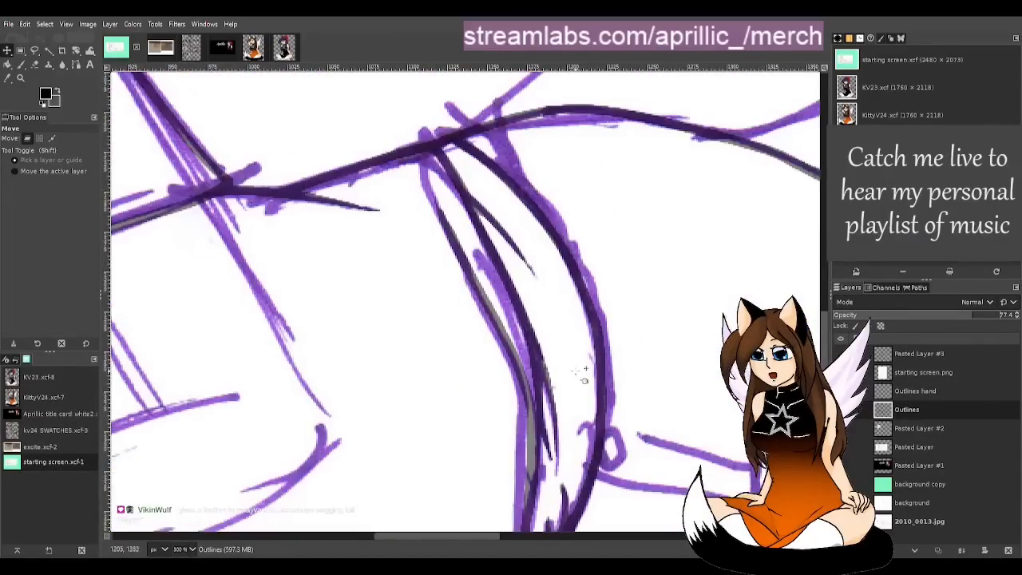
pyautogui.moveTo(946, 320); pyautogui.dragTo(982, 327)
# Step: Erase the upper waist-side crease line down to where it joins the main crease line, using the Eraser at size 7
pyautogui.moveTo(482, 536); pyautogui.dragTo(498, 537)
pyautogui.scroll(-2, 474, 477)
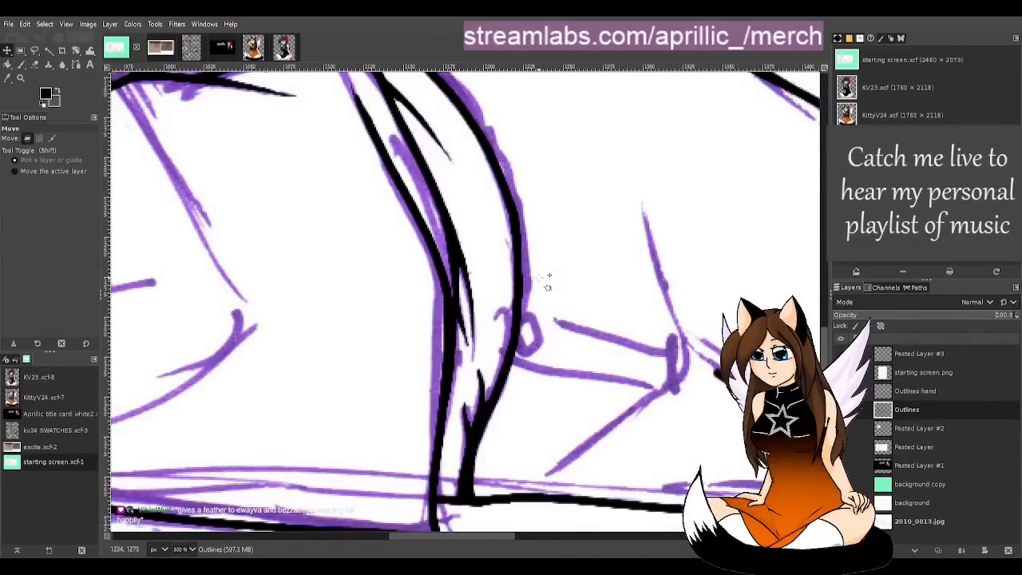
pyautogui.hotkey('shift', 'e')
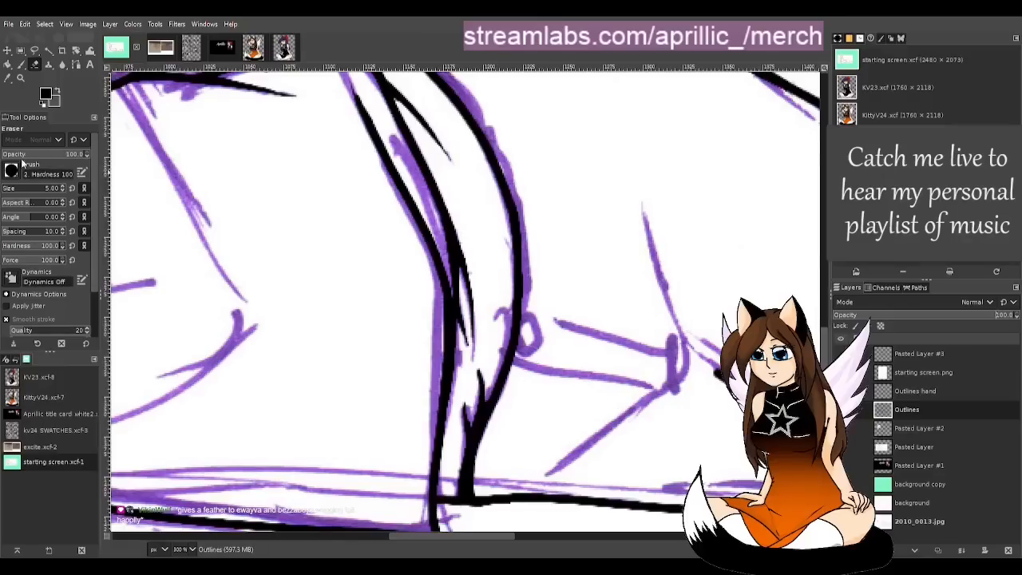
pyautogui.scroll(-1, 64, 189)
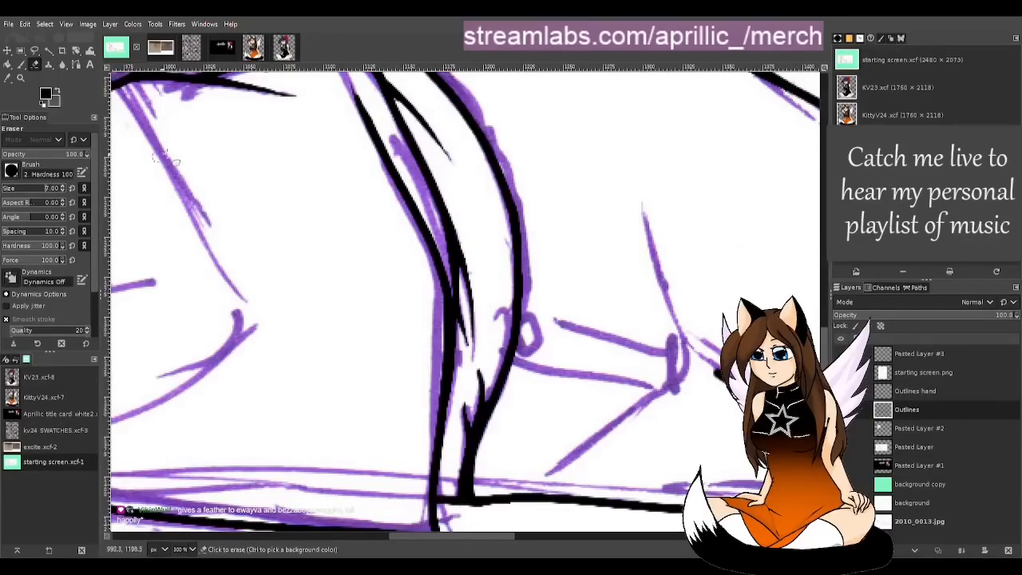
pyautogui.moveTo(354, 94)
pyautogui.mouseDown()
pyautogui.moveTo(369, 136)
pyautogui.moveTo(399, 169)
pyautogui.moveTo(391, 208)
pyautogui.moveTo(406, 184)
pyautogui.moveTo(412, 245)
pyautogui.moveTo(411, 194)
pyautogui.moveTo(415, 262)
pyautogui.moveTo(421, 209)
pyautogui.moveTo(426, 232)
pyautogui.moveTo(415, 212)
pyautogui.moveTo(408, 227)
pyautogui.moveTo(433, 224)
pyautogui.moveTo(428, 293)
pyautogui.mouseUp()
pyautogui.moveTo(443, 257); pyautogui.dragTo(444, 308)
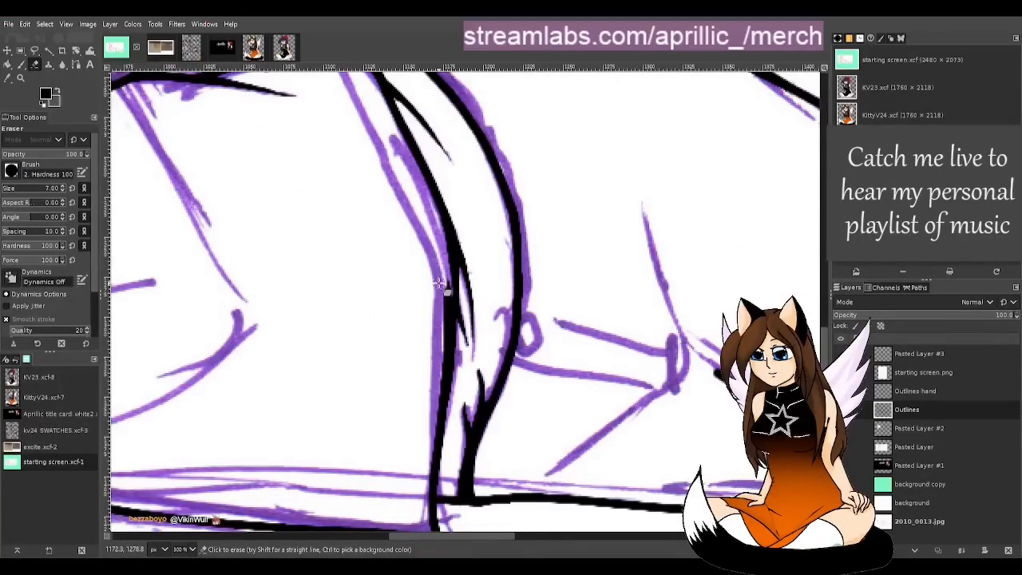
# Step: Thin and smooth the waist-side edge of the crease line just below the junction with the size 7 Eraser, undoing the first attempt
pyautogui.press('m')
pyautogui.scroll(2, 430, 335)
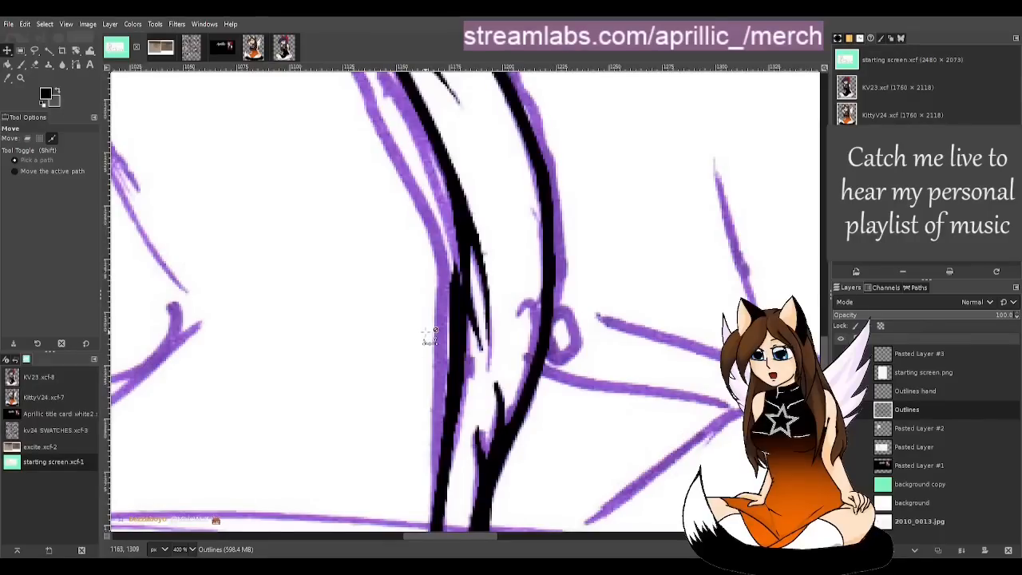
pyautogui.hotkey('shift', 'e')
pyautogui.moveTo(447, 267)
pyautogui.mouseDown()
pyautogui.moveTo(450, 293)
pyautogui.moveTo(450, 248)
pyautogui.moveTo(453, 310)
pyautogui.moveTo(441, 397)
pyautogui.mouseUp()
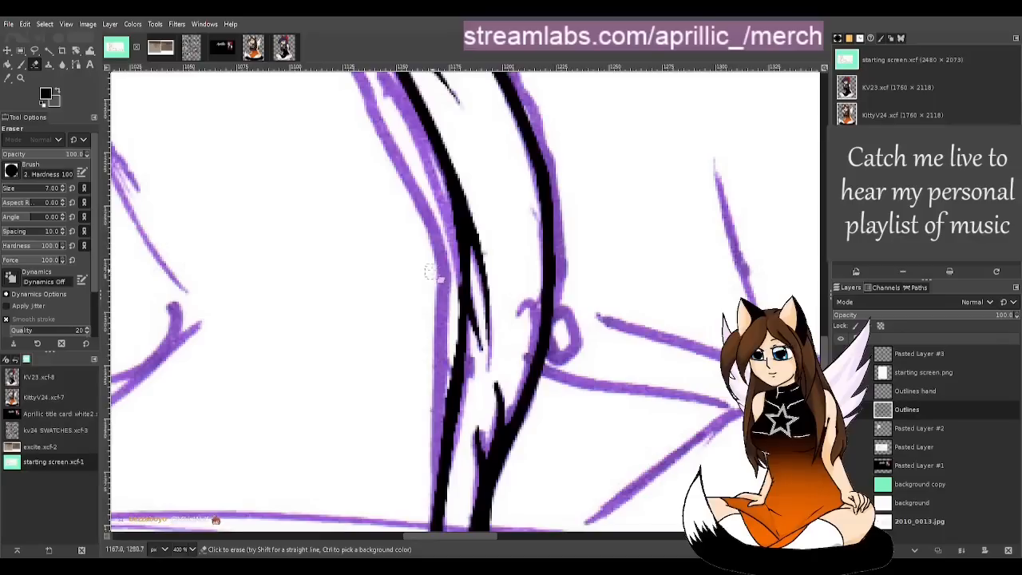
pyautogui.hotkey('ctrl', 'z')
pyautogui.moveTo(449, 283); pyautogui.dragTo(440, 378)
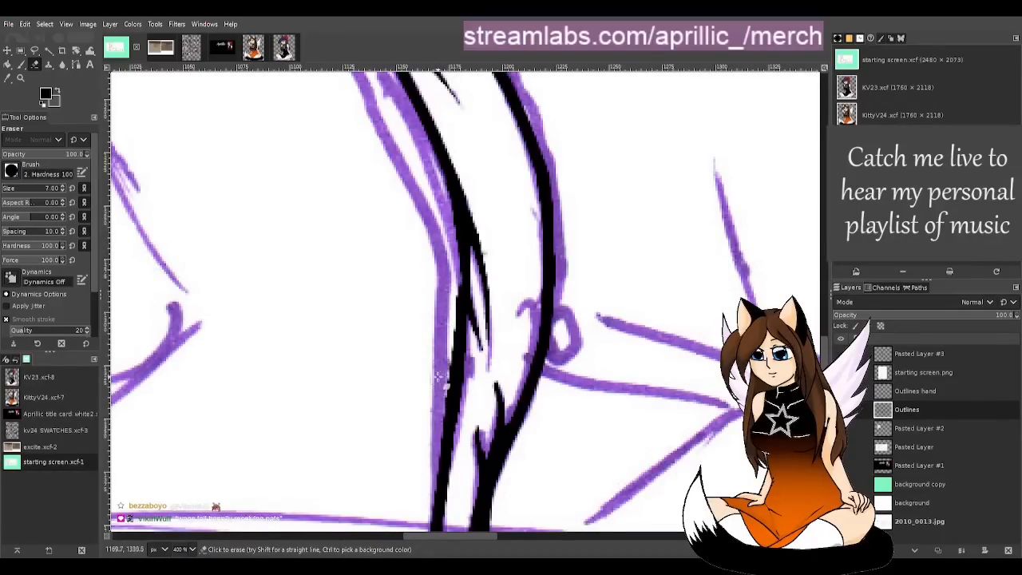
pyautogui.moveTo(442, 274); pyautogui.dragTo(445, 343)
pyautogui.press('m')
pyautogui.scroll(-2, 477, 340)
pyautogui.scroll(-1, 534, 359)
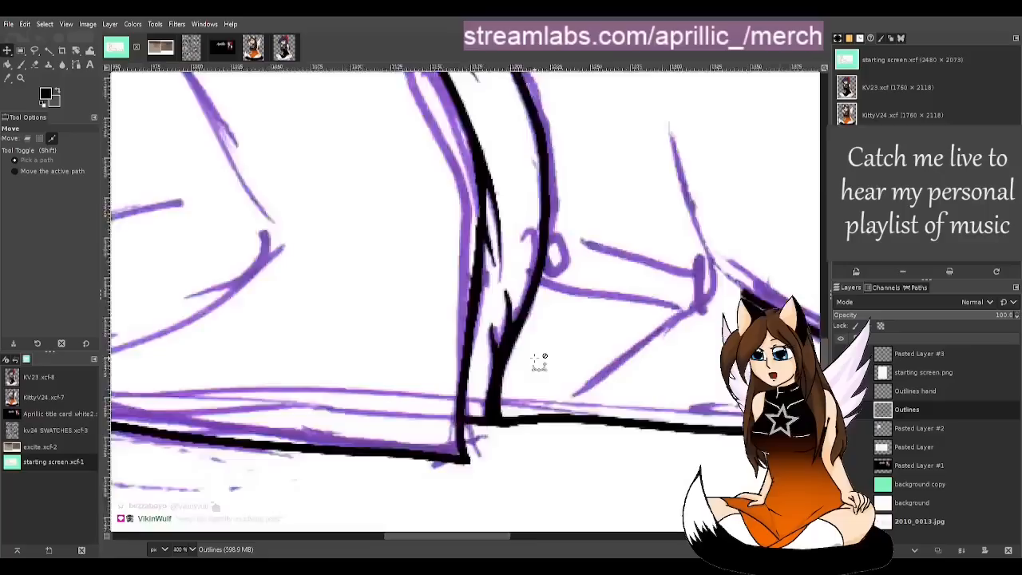
pyautogui.scroll(-1, 539, 359)
pyautogui.scroll(1, 680, 340)
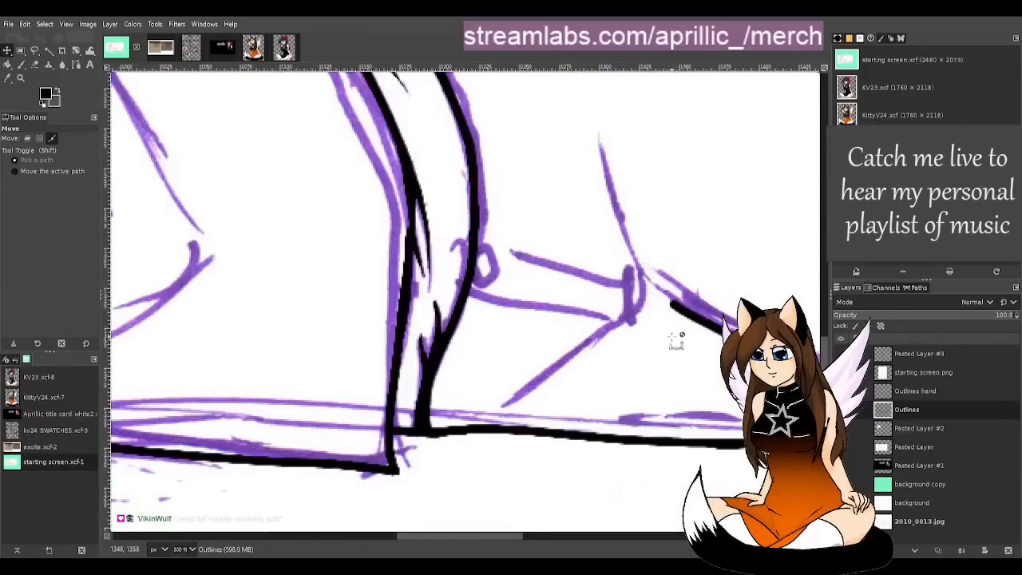
pyautogui.scroll(-1, 653, 339)
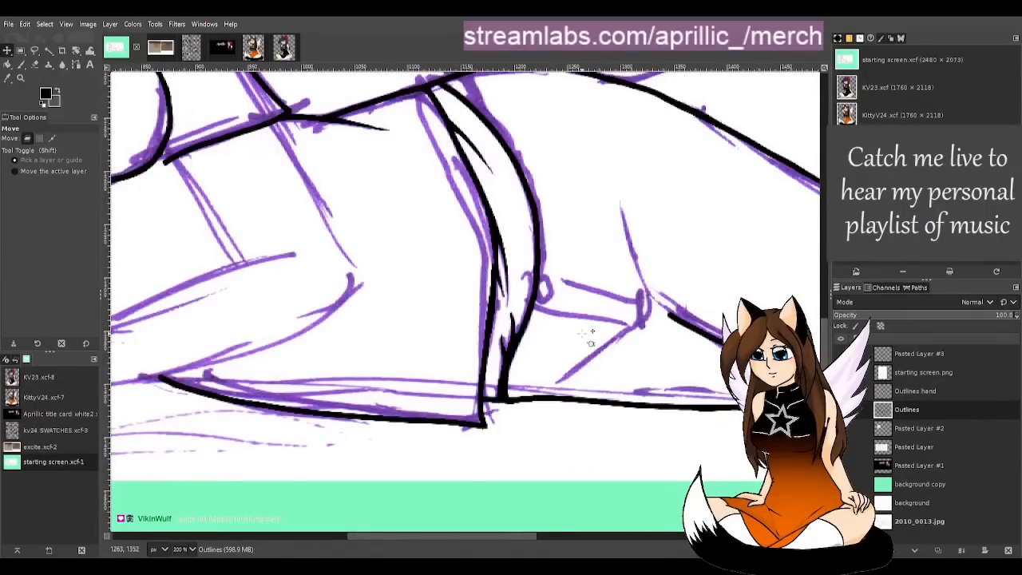
pyautogui.press('p')
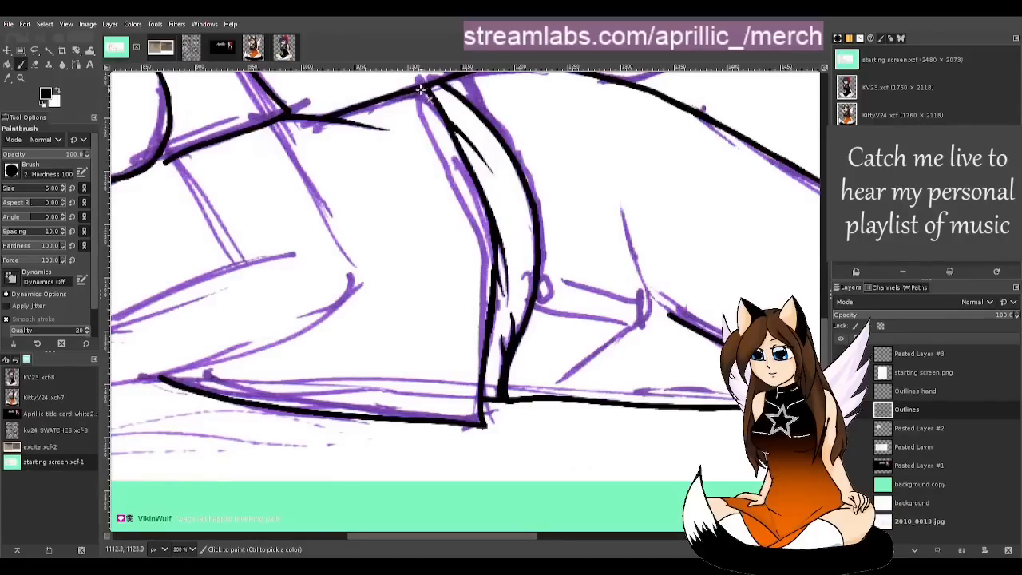
pyautogui.moveTo(419, 91); pyautogui.dragTo(424, 134)
pyautogui.hotkey('ctrl', 'z')
pyautogui.hotkey('ctrl', 'z')
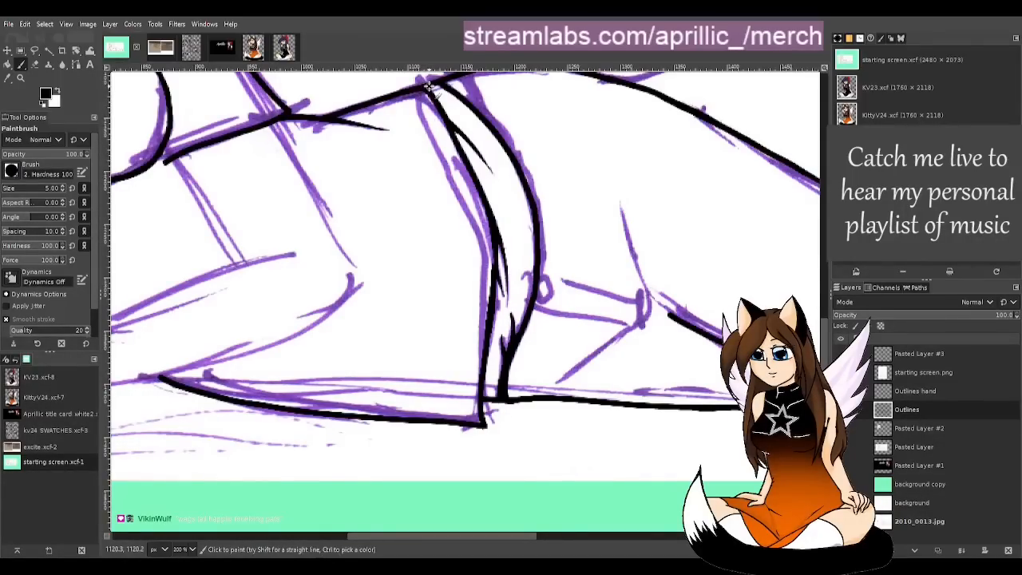
pyautogui.moveTo(423, 80); pyautogui.dragTo(424, 128)
pyautogui.hotkey('ctrl', 'z')
pyautogui.hotkey('ctrl', 'z')
pyautogui.moveTo(427, 89); pyautogui.dragTo(428, 128)
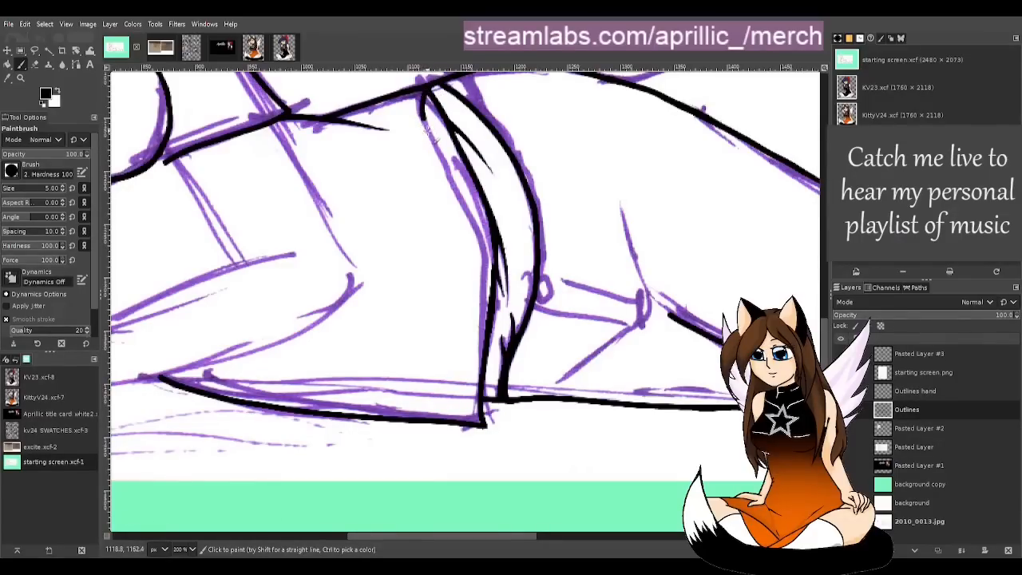
pyautogui.hotkey('ctrl', 'z')
pyautogui.moveTo(423, 79); pyautogui.dragTo(425, 128)
pyautogui.hotkey('ctrl', 'z')
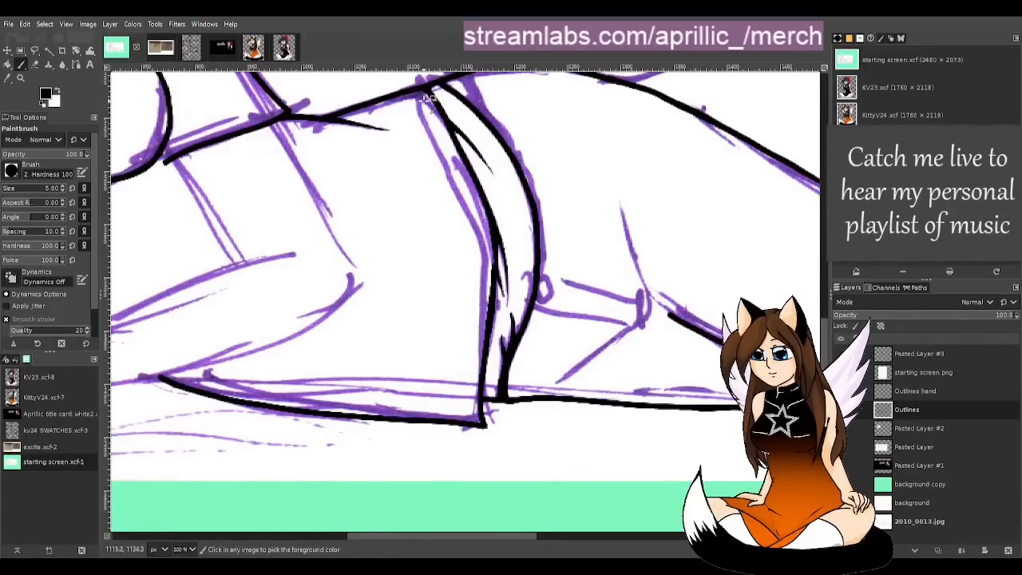
pyautogui.moveTo(425, 88)
pyautogui.mouseDown()
pyautogui.moveTo(421, 110)
pyautogui.moveTo(463, 203)
pyautogui.mouseUp()
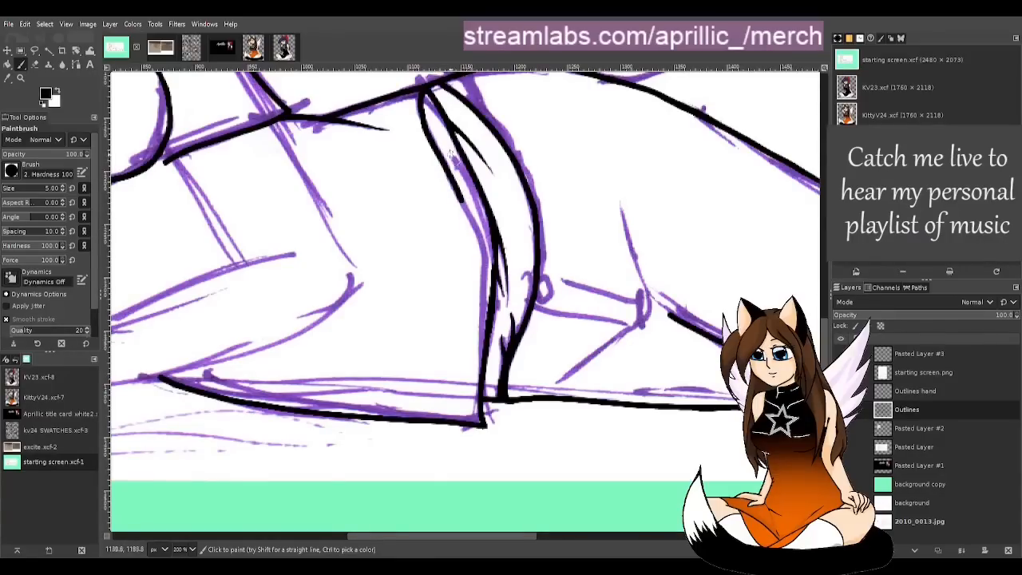
pyautogui.press('m')
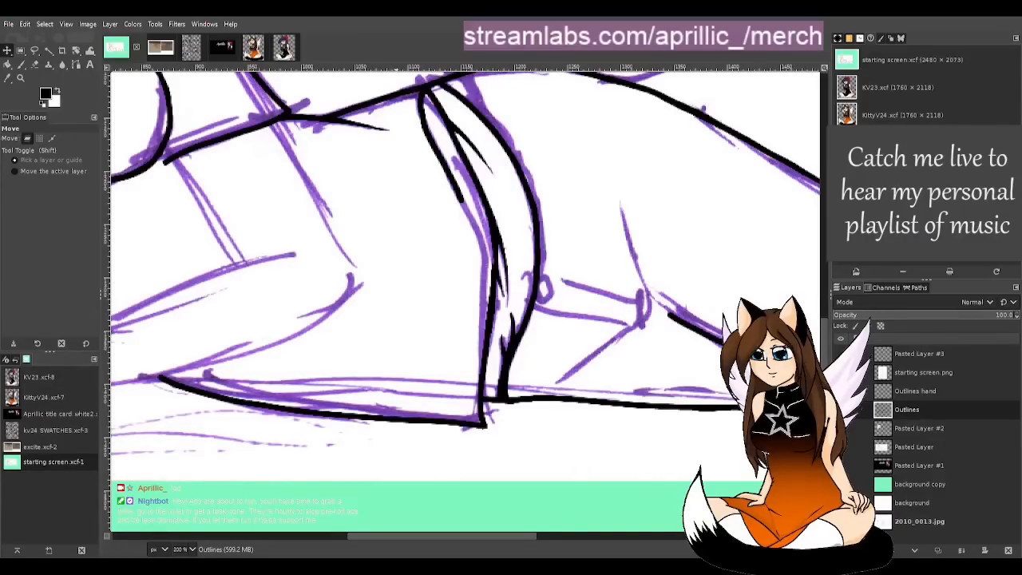
pyautogui.press('p')
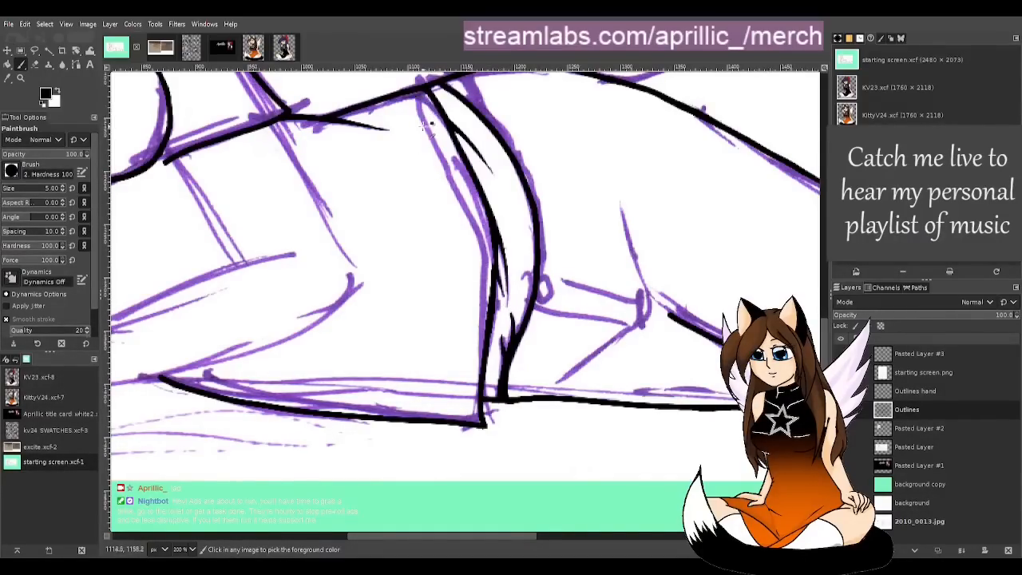
pyautogui.press('m')
# Step: Paint a short black stroke down from the upper corner of the waistband, following the purple sketch on the Outlines layer
pyautogui.scroll(3, 326, 151)
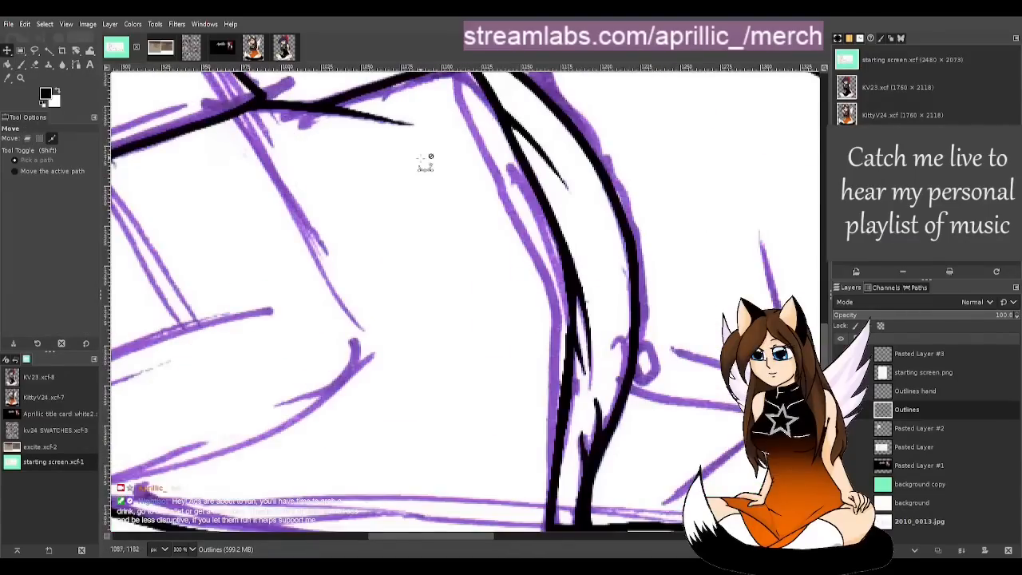
pyautogui.press('p')
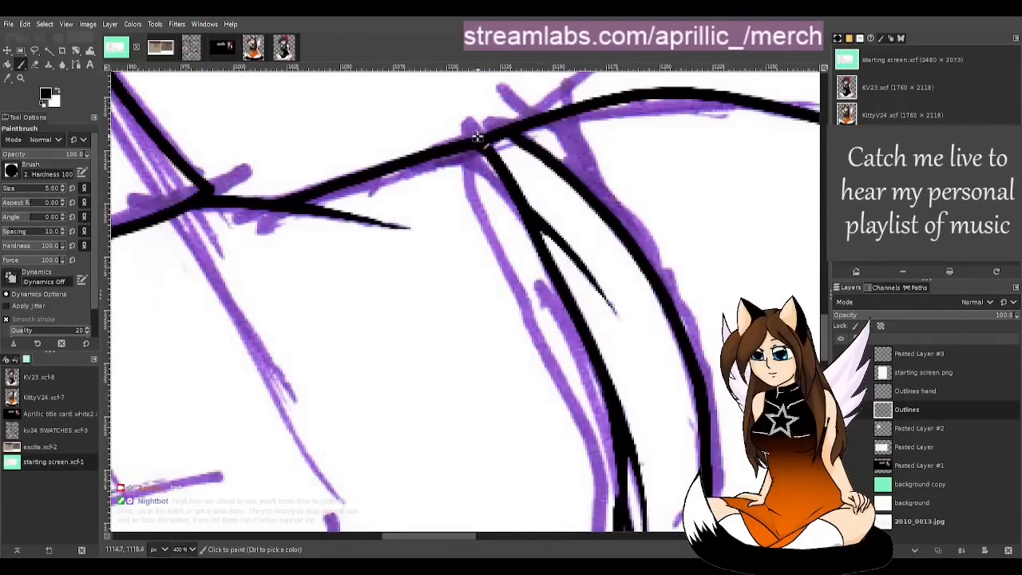
pyautogui.moveTo(473, 126); pyautogui.dragTo(471, 173)
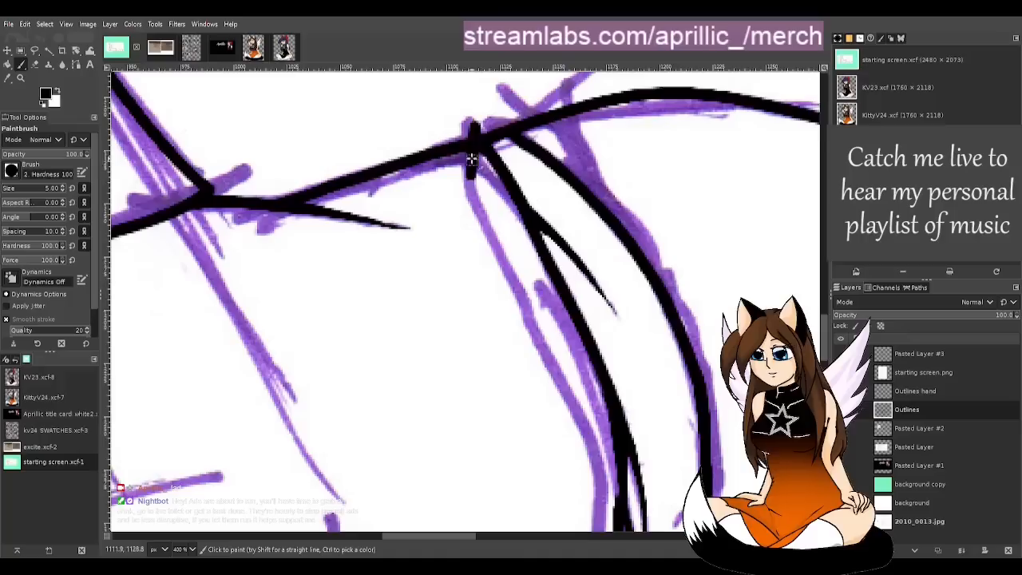
pyautogui.moveTo(476, 126); pyautogui.dragTo(434, 153)
pyautogui.hotkey('ctrl', 'z')
pyautogui.hotkey('ctrl', 'z')
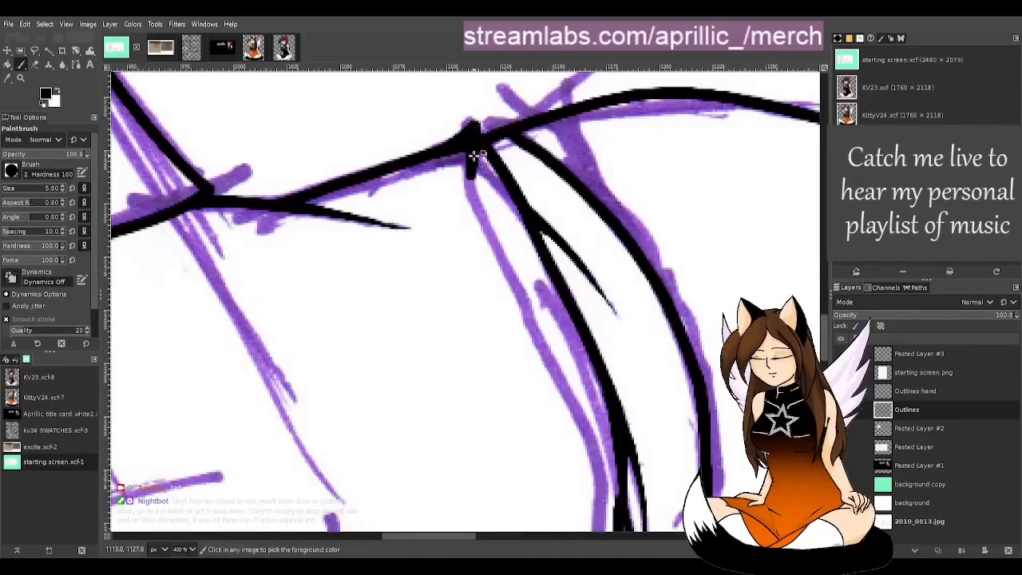
pyautogui.moveTo(476, 128); pyautogui.dragTo(477, 209)
pyautogui.hotkey('ctrl', 'z')
pyautogui.moveTo(471, 122); pyautogui.dragTo(471, 191)
# Step: Paint a short tapering stroke joining the tip of the waistband's corner to the upper outline of the waist
pyautogui.moveTo(471, 122); pyautogui.dragTo(416, 158)
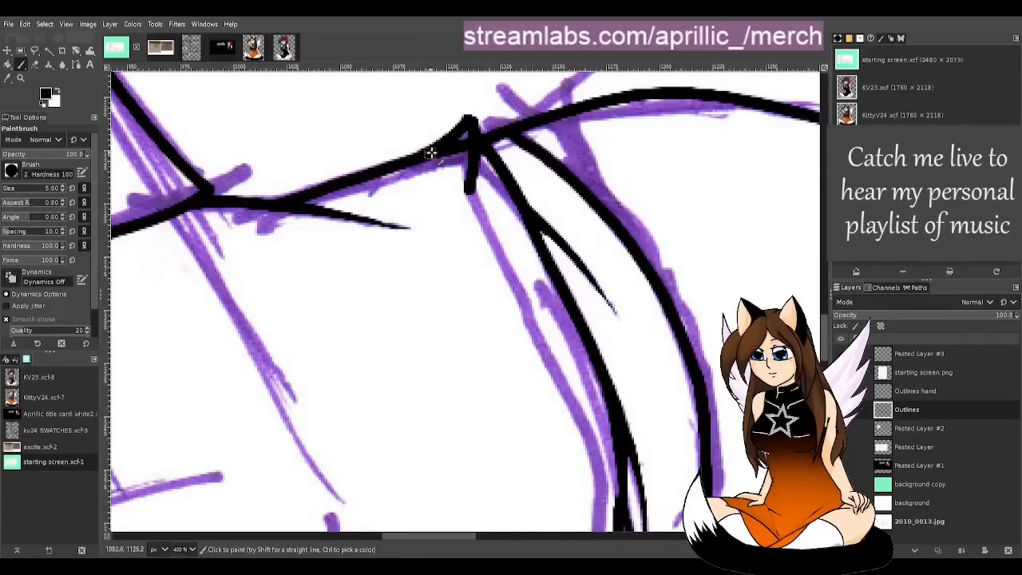
pyautogui.hotkey('ctrl', 'z')
pyautogui.moveTo(473, 123); pyautogui.dragTo(417, 158)
pyautogui.hotkey('ctrl', 'z')
pyautogui.moveTo(473, 122); pyautogui.dragTo(431, 155)
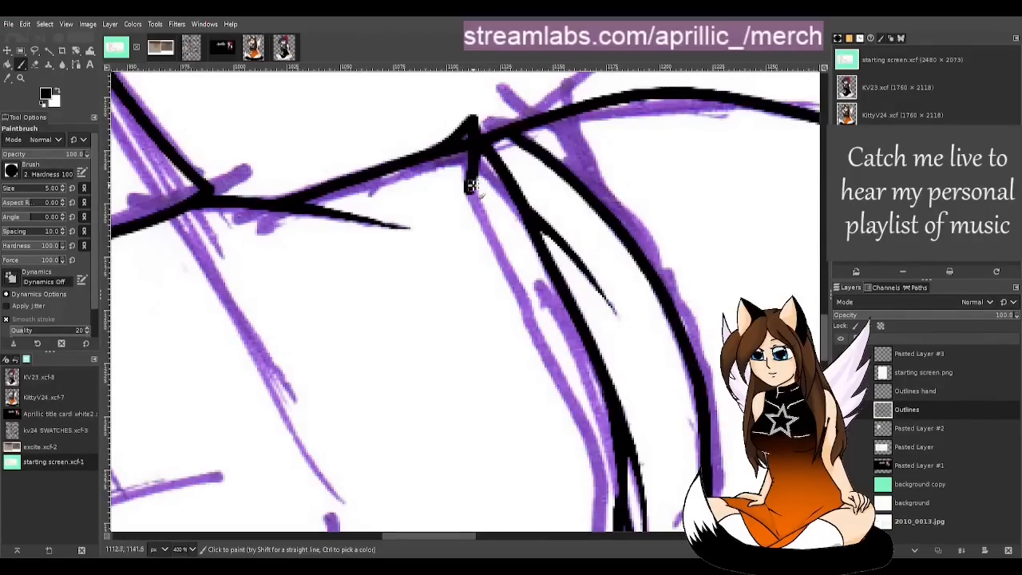
pyautogui.moveTo(471, 196); pyautogui.dragTo(546, 357)
pyautogui.hotkey('ctrl', 'z')
pyautogui.moveTo(471, 187)
pyautogui.mouseDown()
pyautogui.moveTo(583, 419)
pyautogui.moveTo(599, 513)
pyautogui.mouseUp()
pyautogui.hotkey('ctrl', 'z')
pyautogui.moveTo(471, 187); pyautogui.dragTo(481, 230)
pyautogui.hotkey('ctrl', 'z')
pyautogui.moveTo(470, 185); pyautogui.dragTo(540, 332)
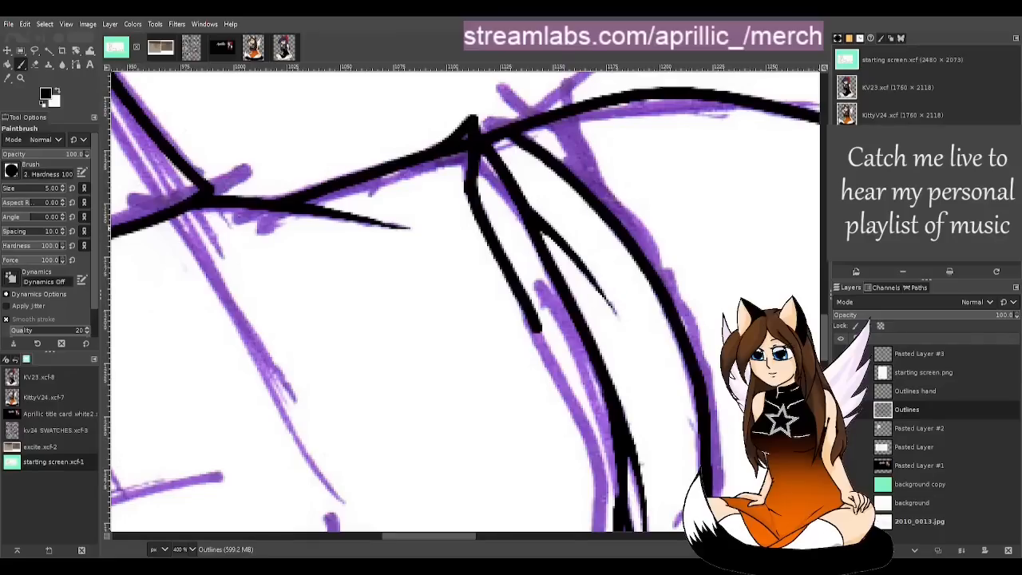
pyautogui.scroll(-2, 826, 336)
pyautogui.scroll(-1, 827, 348)
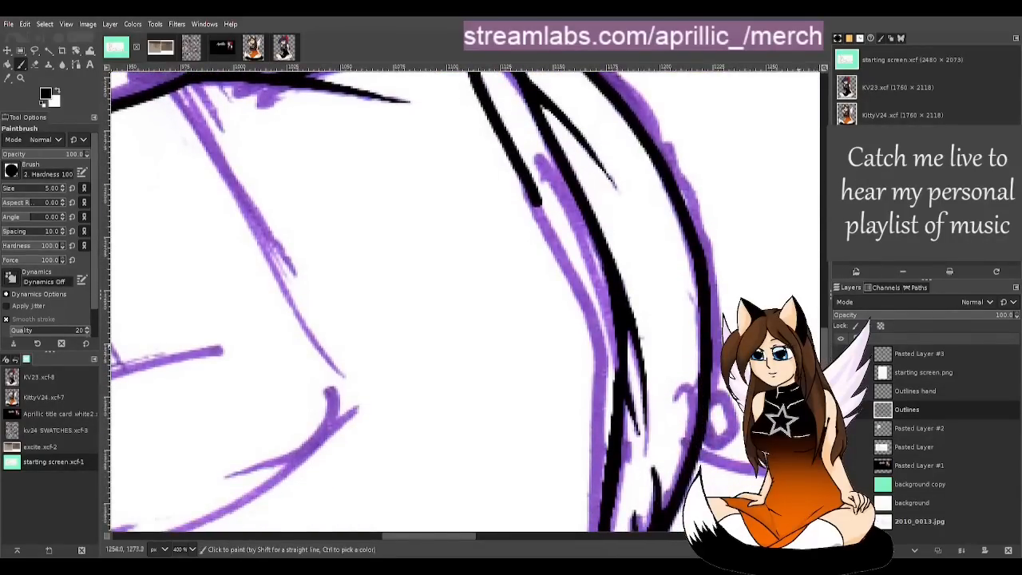
pyautogui.hotkey('ctrl', 'z')
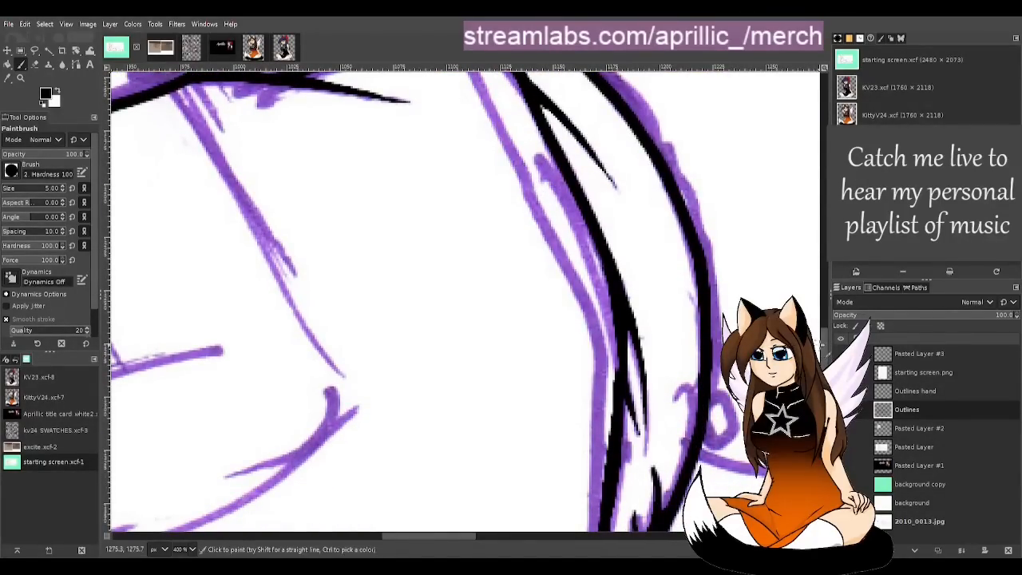
# Step: Ink the waistband's left edge in one long black stroke from the corner stroke down past the bend in the sketch
pyautogui.press('m')
pyautogui.scroll(-1, 792, 190)
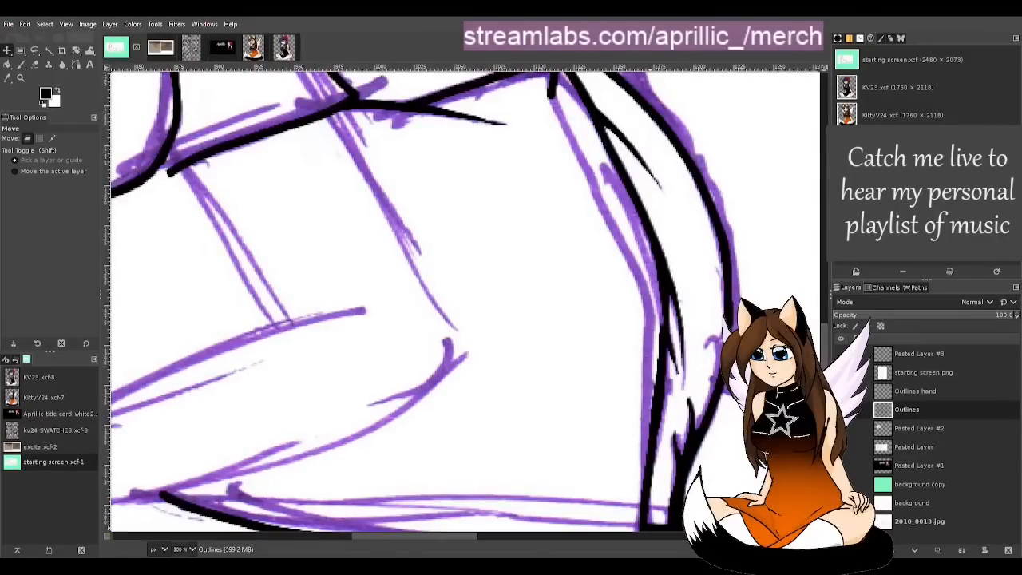
pyautogui.moveTo(441, 535); pyautogui.dragTo(464, 534)
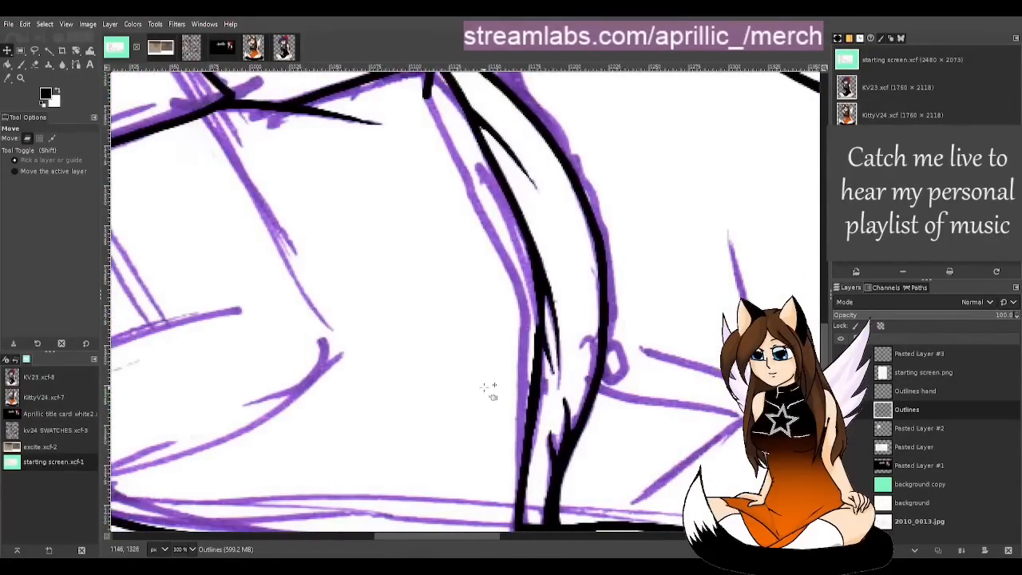
pyautogui.scroll(2, 480, 391)
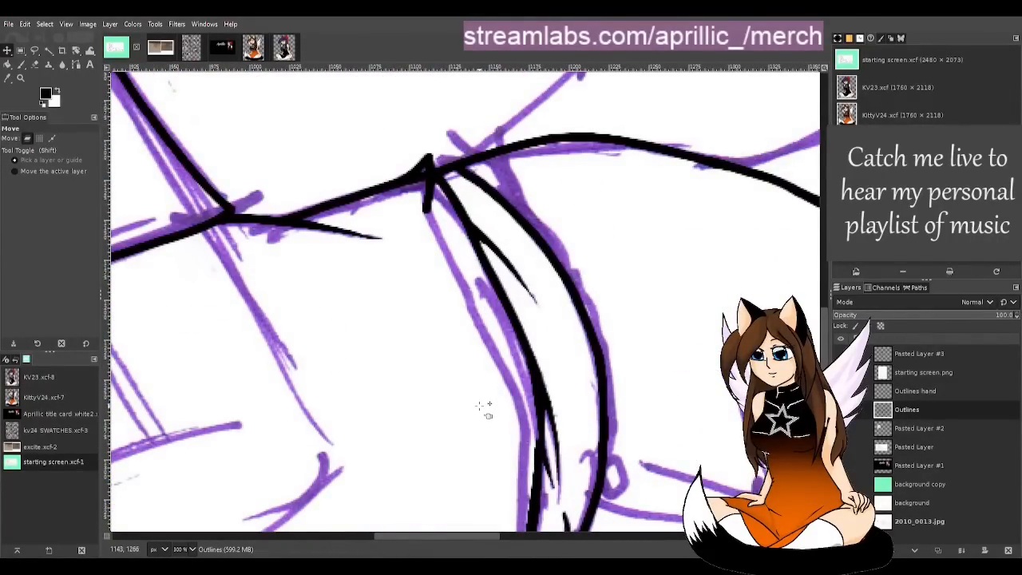
pyautogui.press('p')
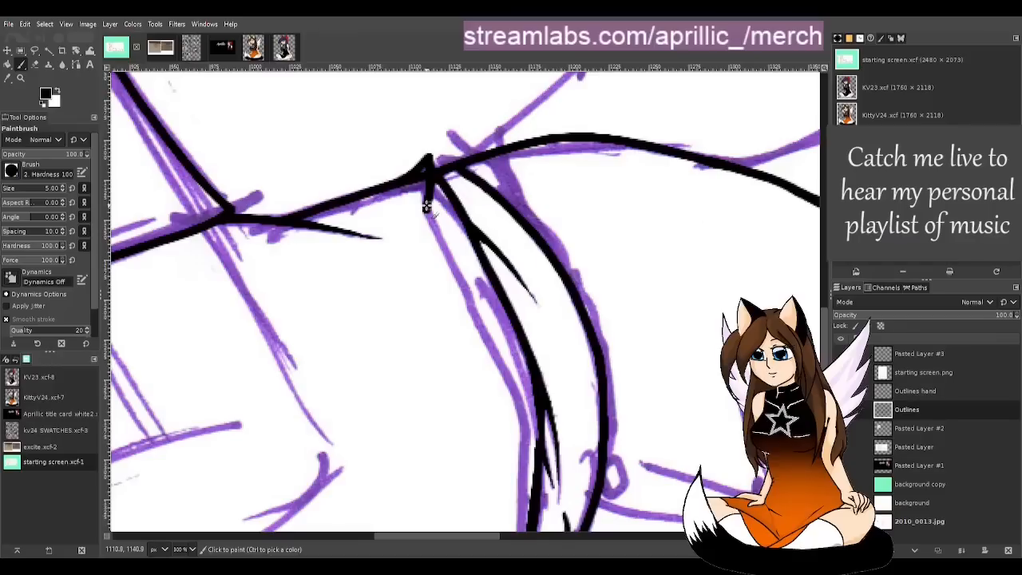
pyautogui.moveTo(429, 219)
pyautogui.mouseDown()
pyautogui.moveTo(519, 407)
pyautogui.moveTo(520, 493)
pyautogui.mouseUp()
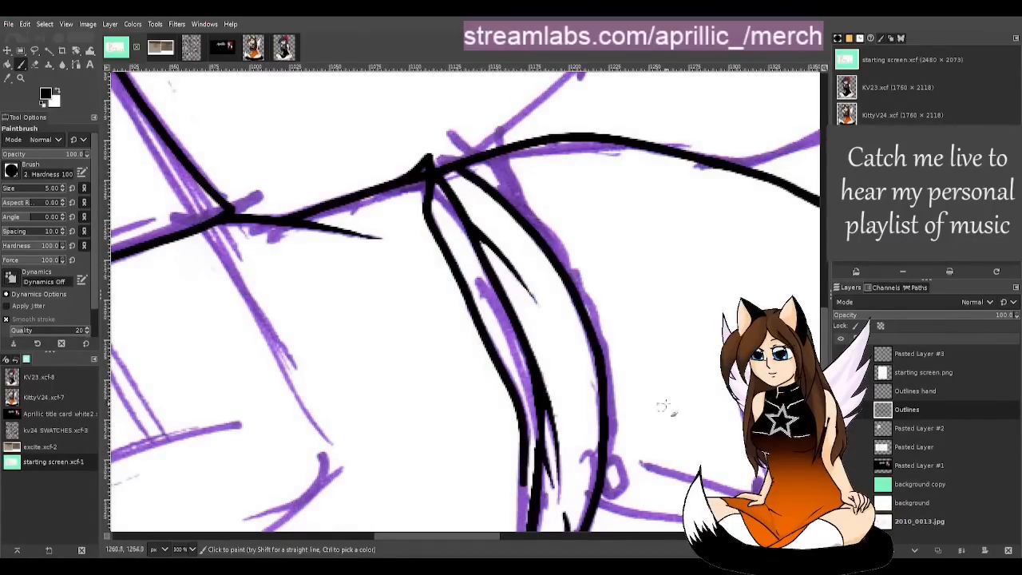
pyautogui.moveTo(825, 325); pyautogui.dragTo(826, 367)
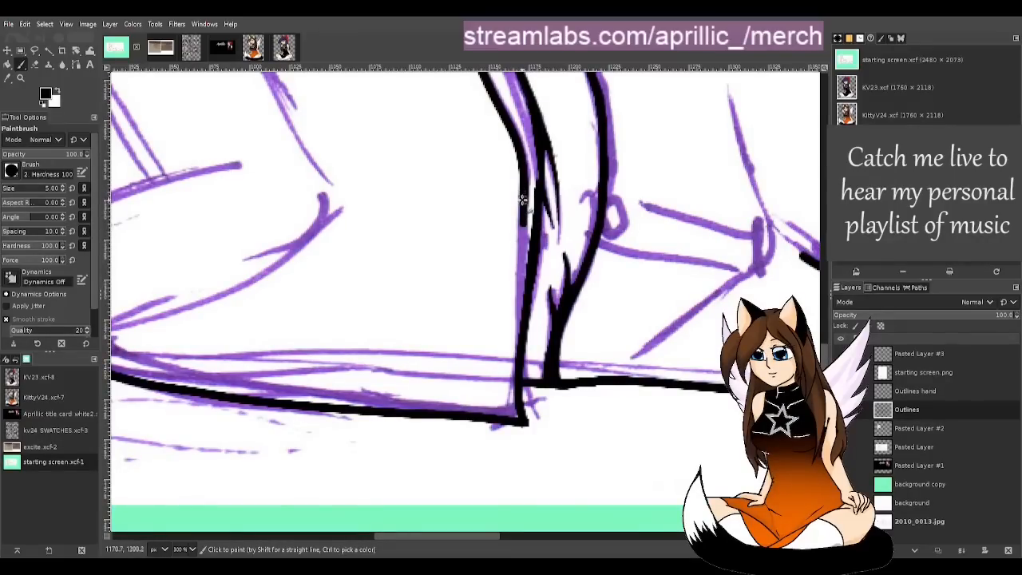
pyautogui.moveTo(522, 200); pyautogui.dragTo(515, 323)
pyautogui.hotkey('ctrl', 'z')
pyautogui.moveTo(521, 207); pyautogui.dragTo(521, 371)
pyautogui.hotkey('ctrl', 'z')
# Step: Save the image starting screen.xcf
pyautogui.press('m')
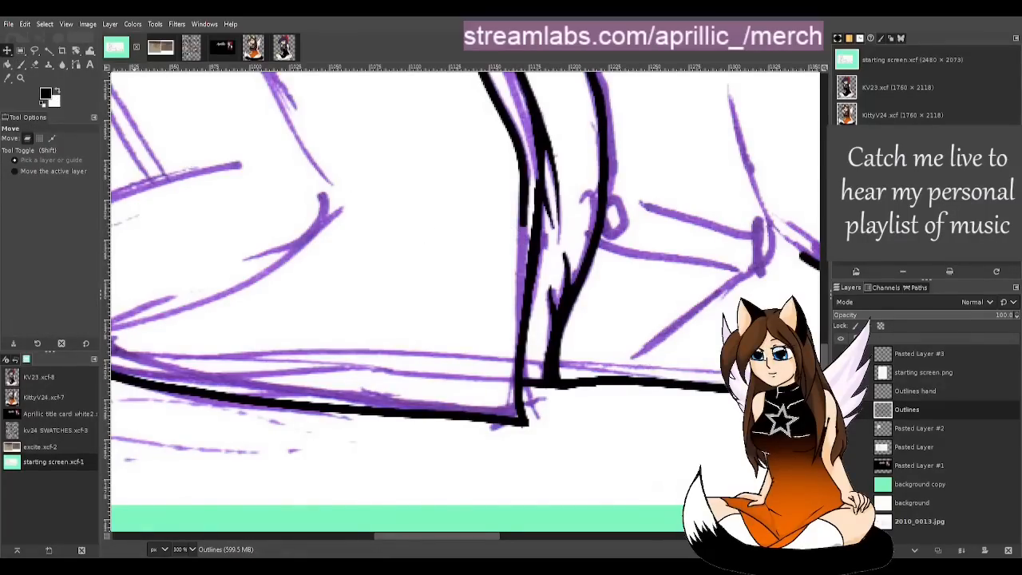
pyautogui.click(13, 25)
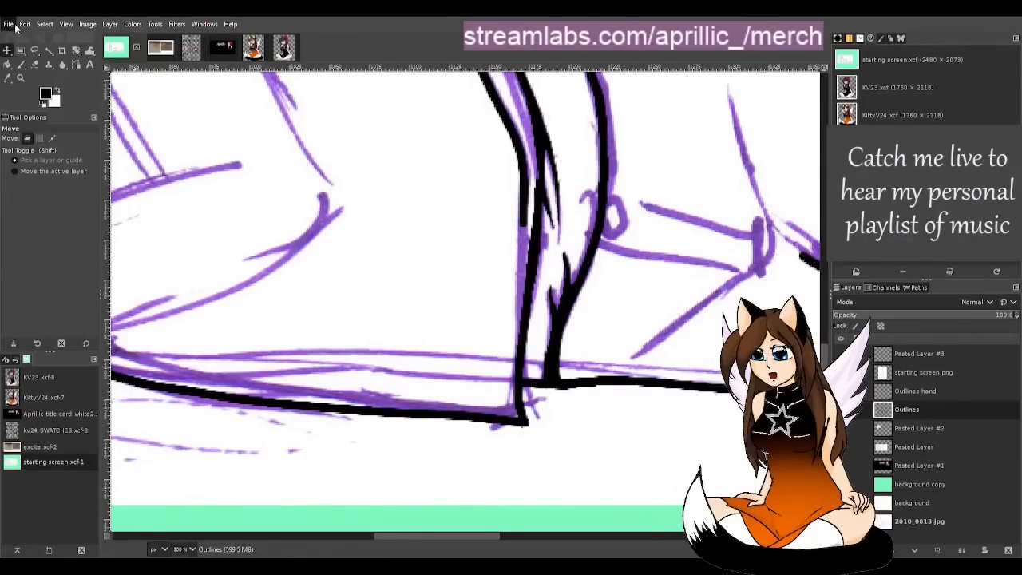
pyautogui.click(31, 135)
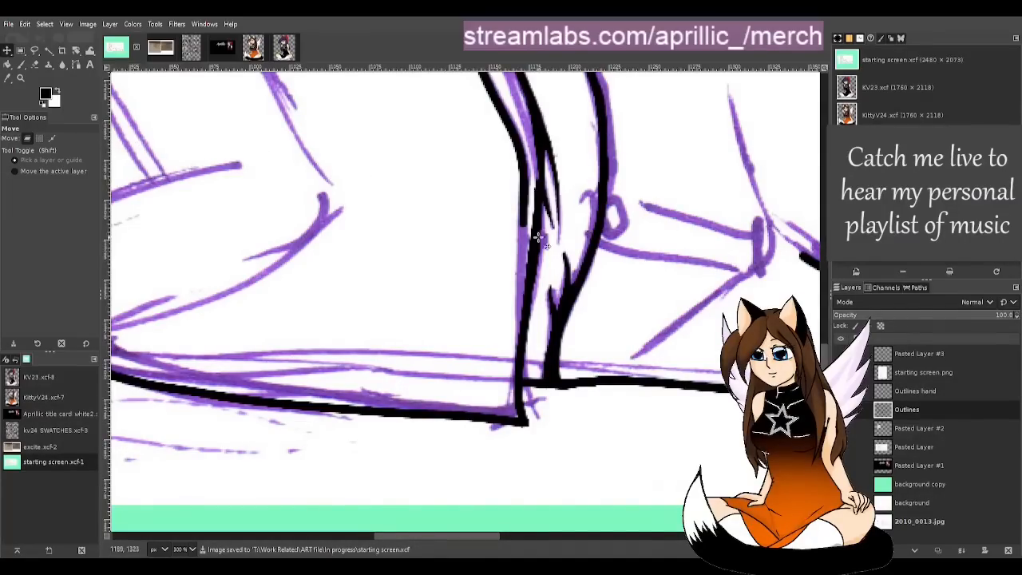
# Step: Extend the waistband's left edge downward with a black stroke until it merges with the existing outline near the belly's lower corner
pyautogui.scroll(1, 587, 273)
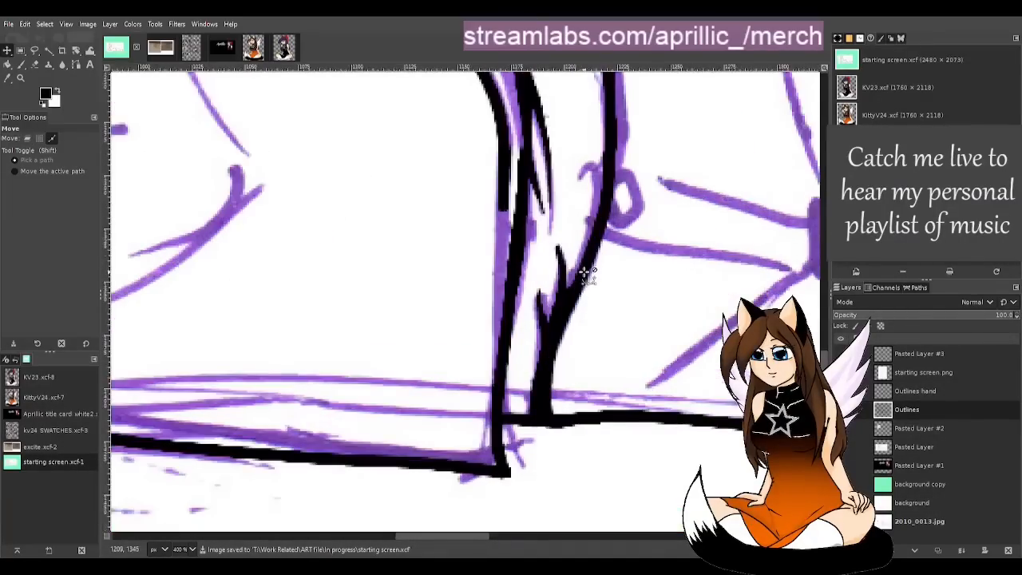
pyautogui.press('p')
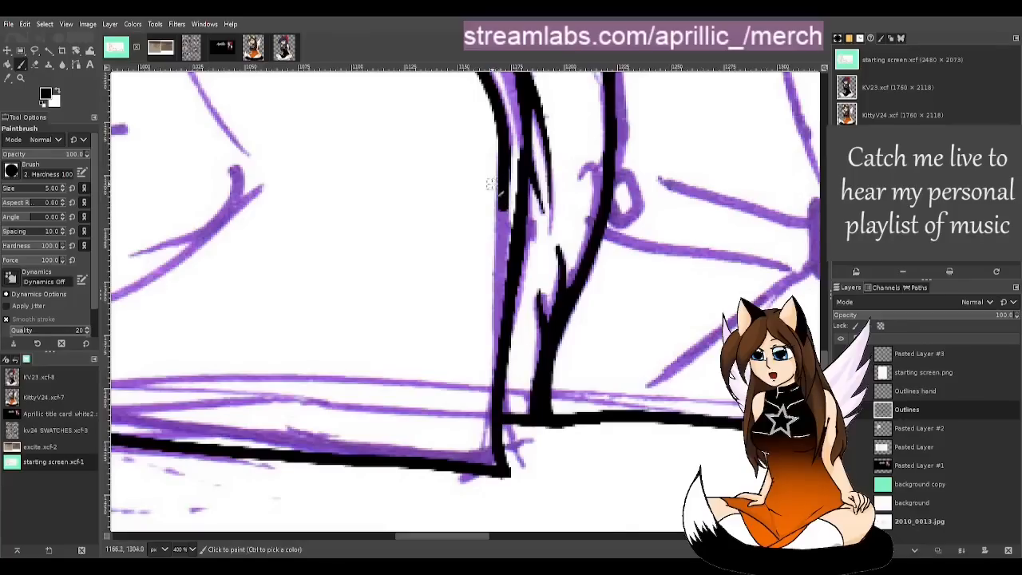
pyautogui.moveTo(501, 196); pyautogui.dragTo(498, 374)
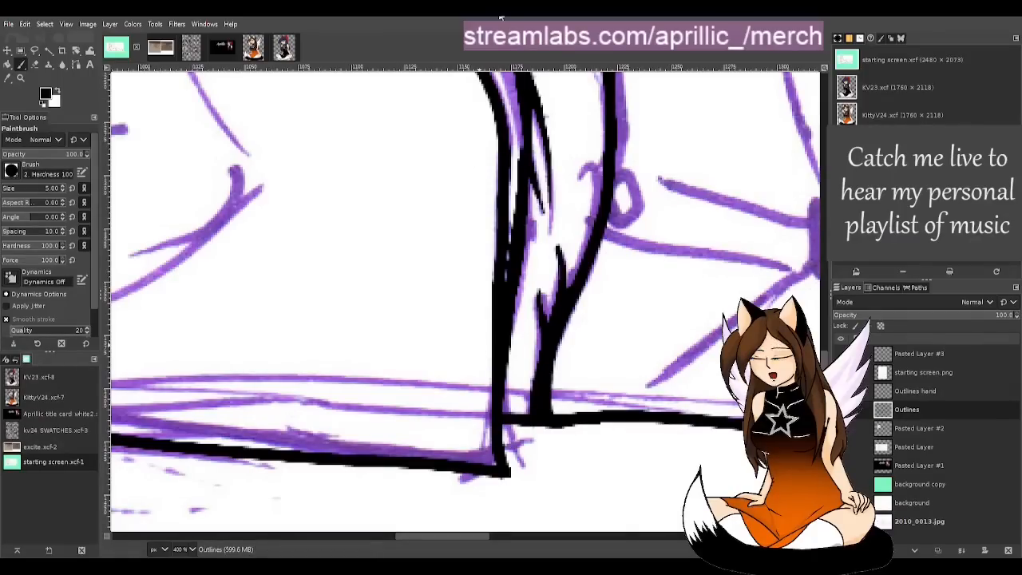
# Step: Thicken the upper part of the waistband's left edge with a second black stroke, and check the whole figure
pyautogui.press('m')
pyautogui.scroll(-5, 561, 226)
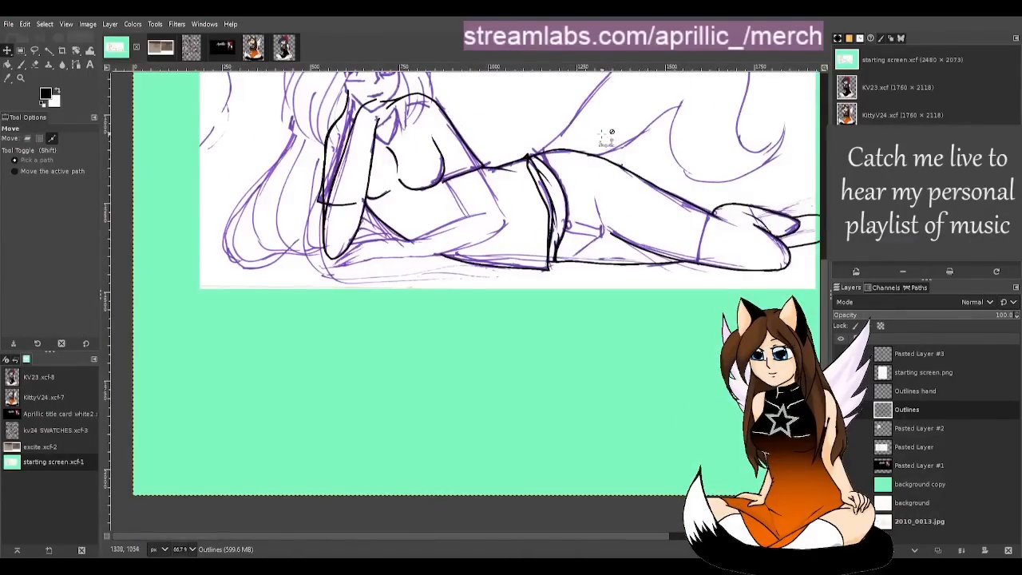
pyautogui.scroll(2, 571, 130)
pyautogui.scroll(1, 614, 263)
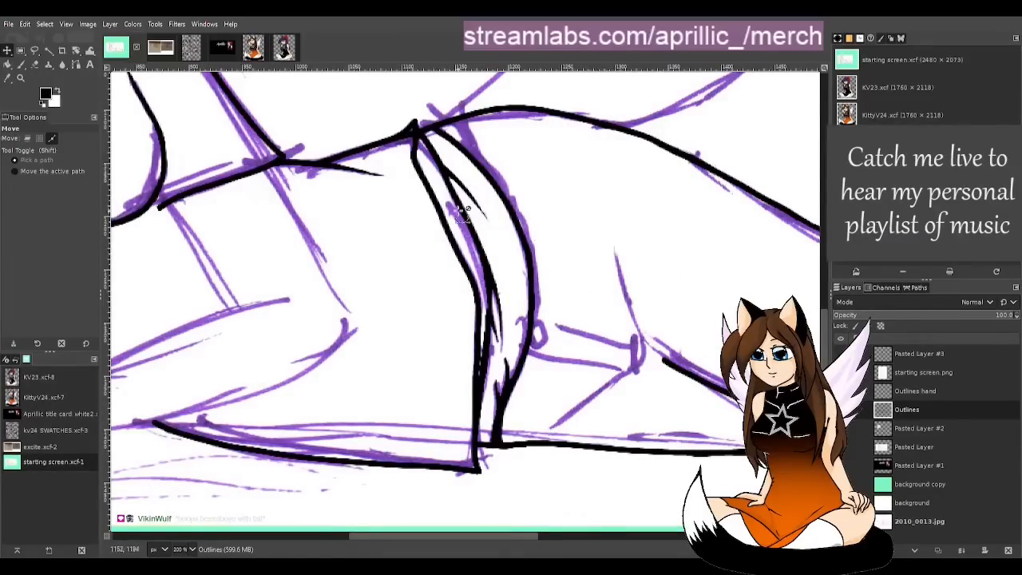
pyautogui.scroll(1, 456, 218)
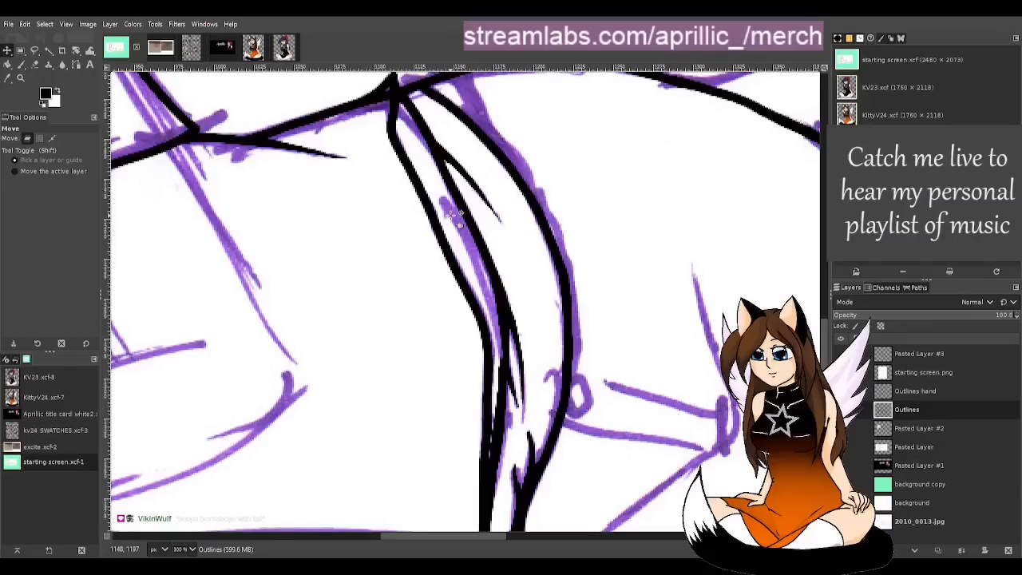
pyautogui.press('p')
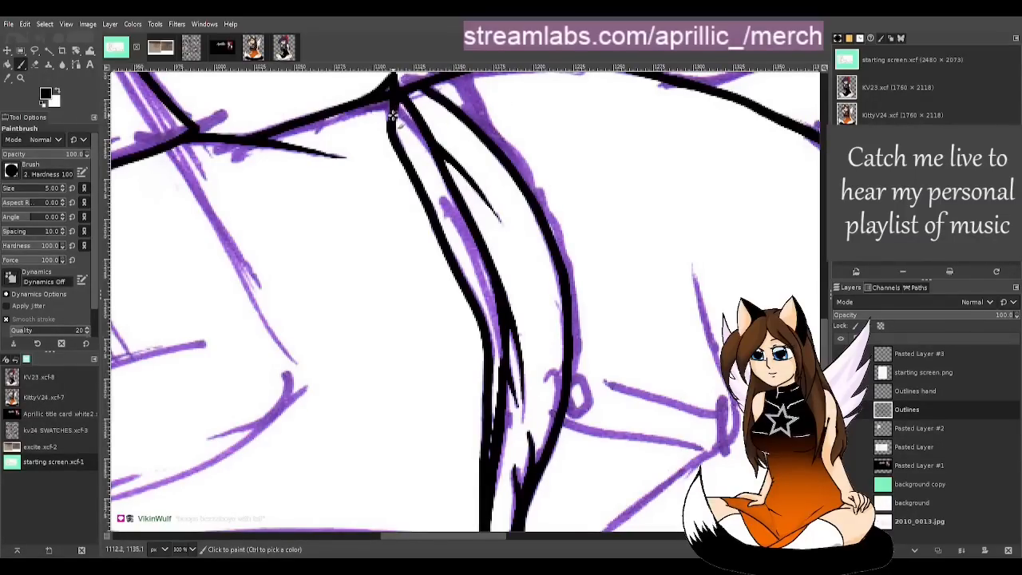
pyautogui.moveTo(391, 112); pyautogui.dragTo(477, 312)
pyautogui.hotkey('ctrl', 'z')
pyautogui.moveTo(393, 117); pyautogui.dragTo(467, 289)
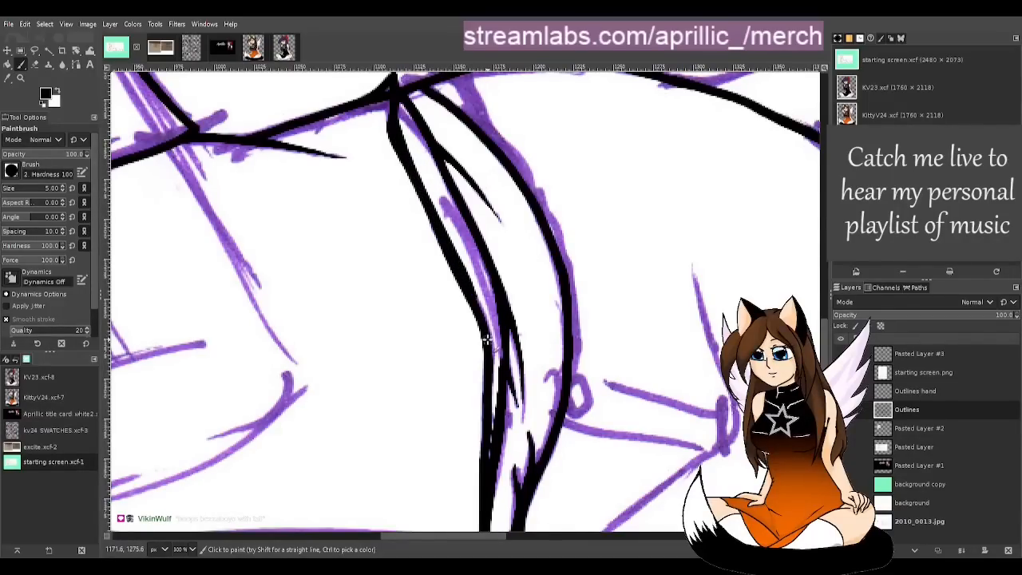
pyautogui.press('ctrl')
pyautogui.press('m')
pyautogui.scroll(-3, 461, 301)
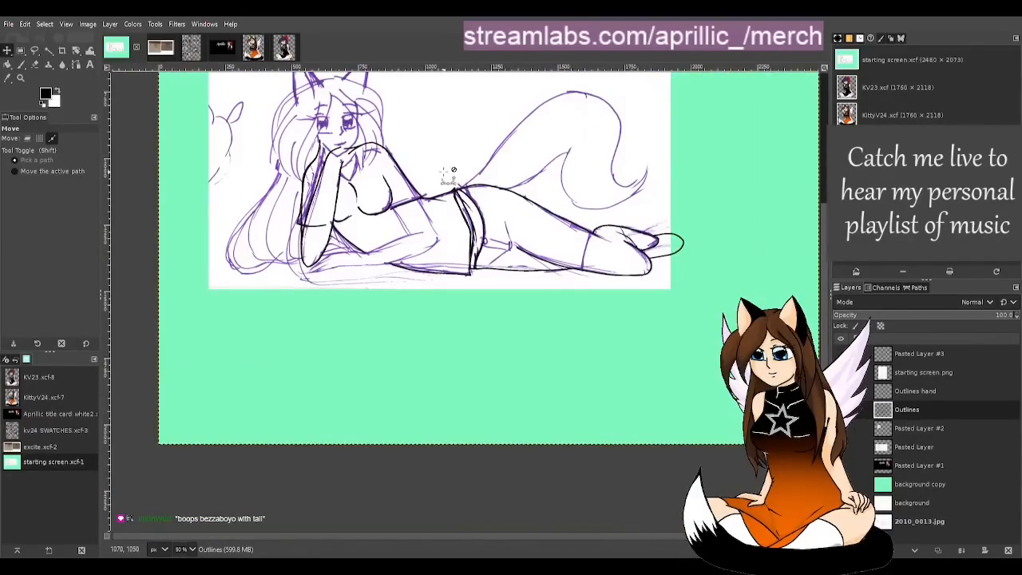
# Step: Erase along the outer side of the waistband's left edge to thin the upper part of the black line
pyautogui.scroll(4, 449, 172)
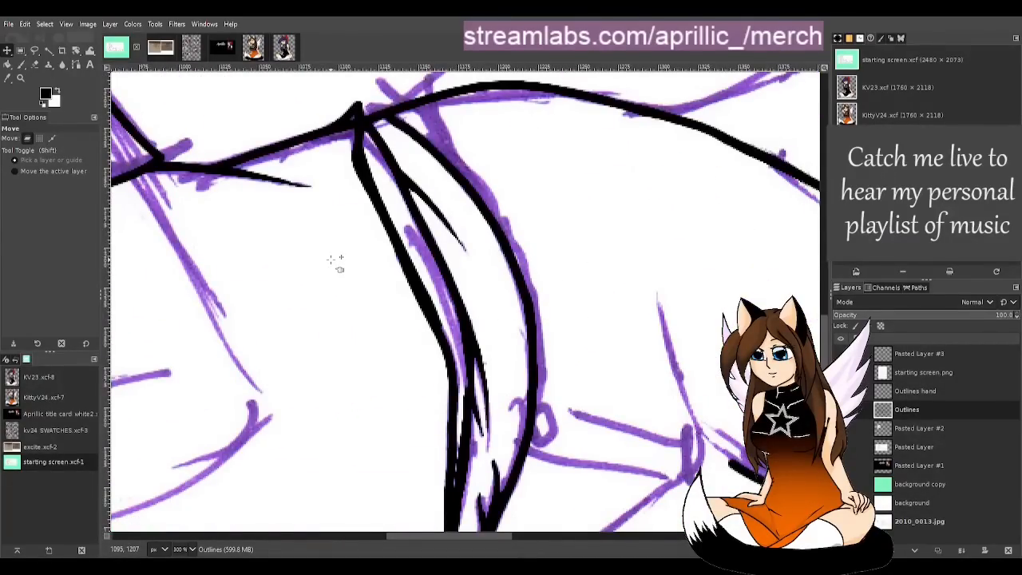
pyautogui.hotkey('shift', 'e')
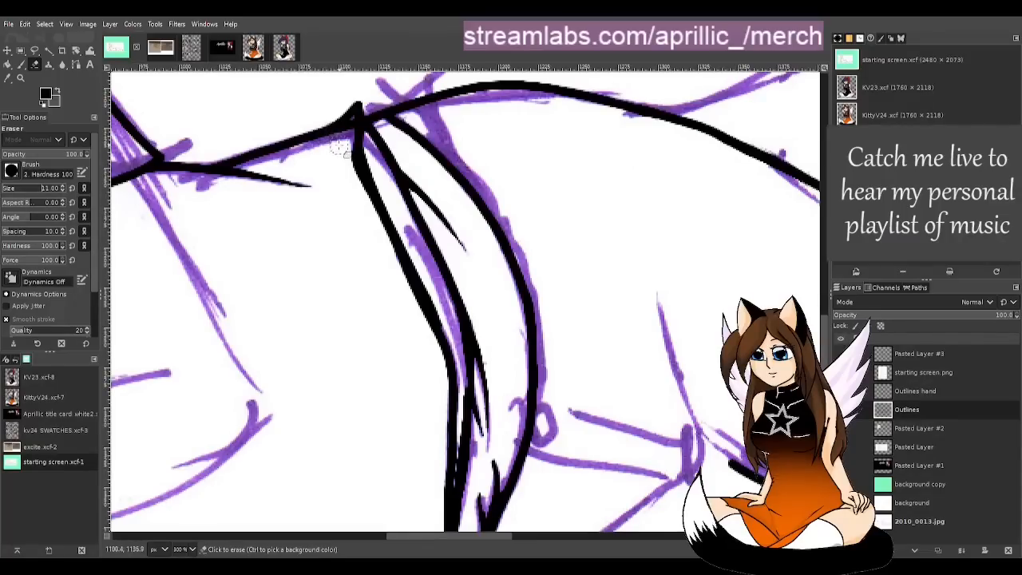
pyautogui.moveTo(344, 144); pyautogui.dragTo(351, 185)
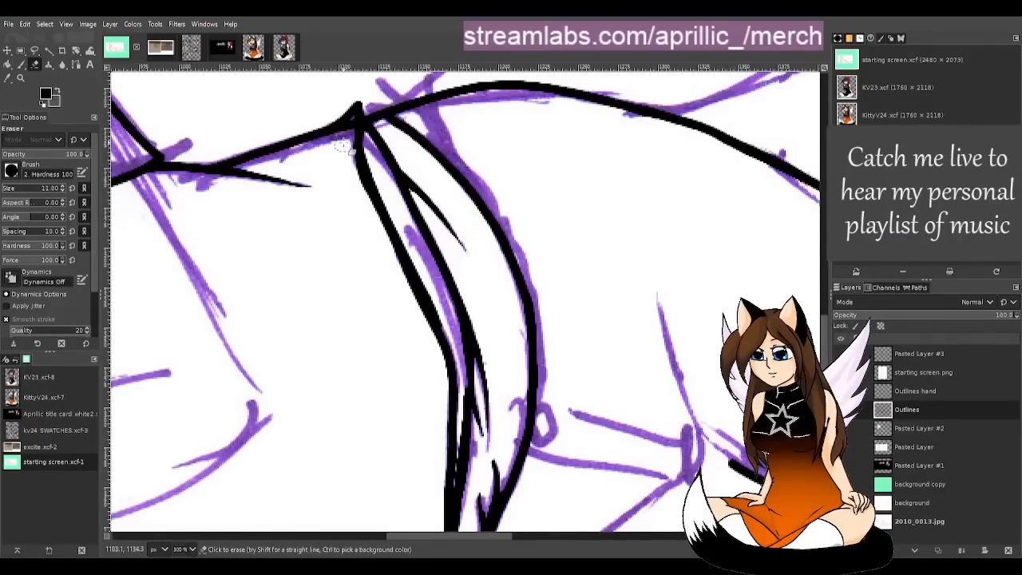
pyautogui.moveTo(341, 136); pyautogui.dragTo(427, 368)
pyautogui.hotkey('ctrl', 'z')
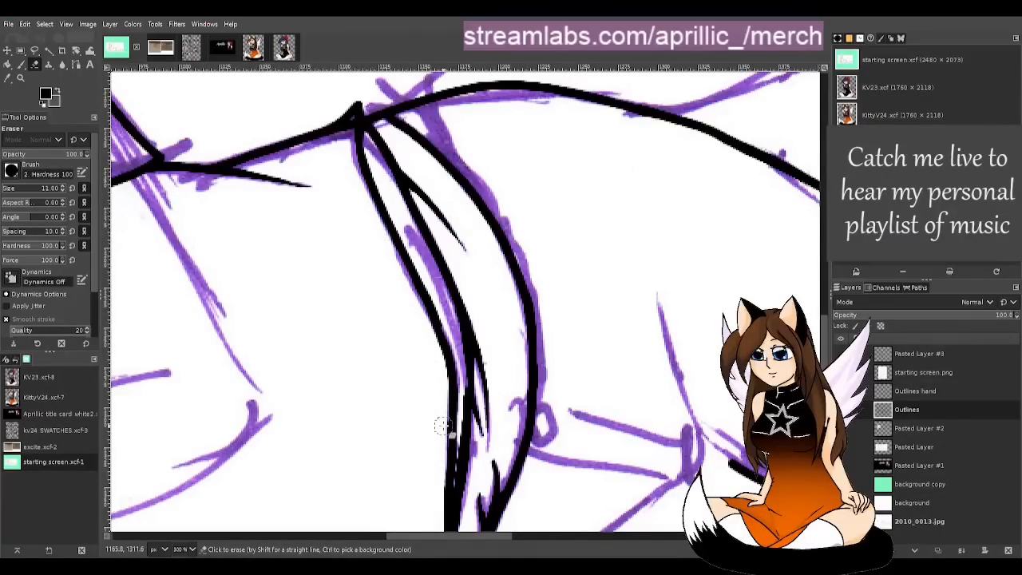
# Step: Smooth the bend in the waistband's left edge with a short black Paintbrush stroke
pyautogui.press('m')
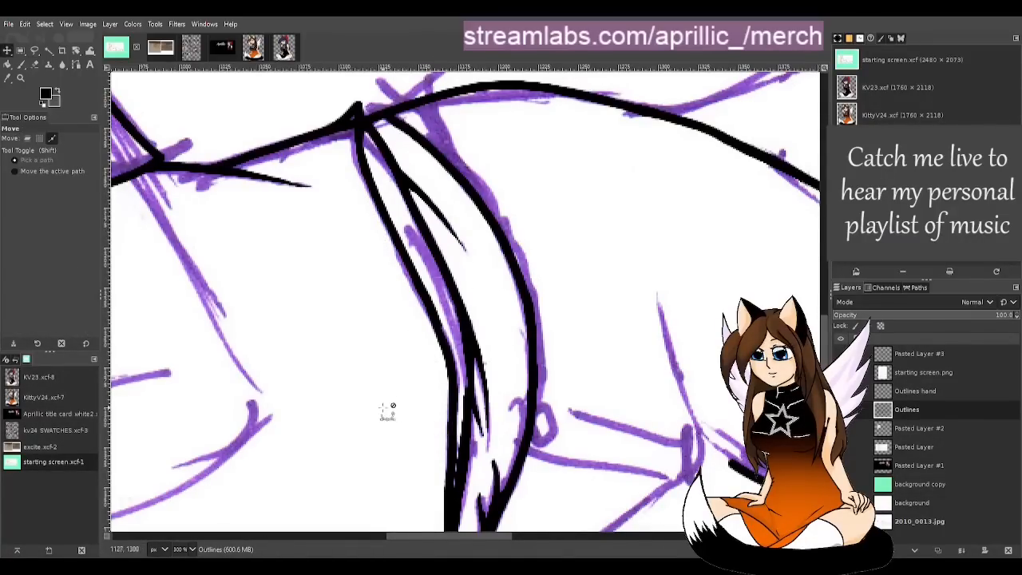
pyautogui.keyDown('ctrl'); pyautogui.scroll(1, 388, 410); pyautogui.keyUp('ctrl')
pyautogui.press('p')
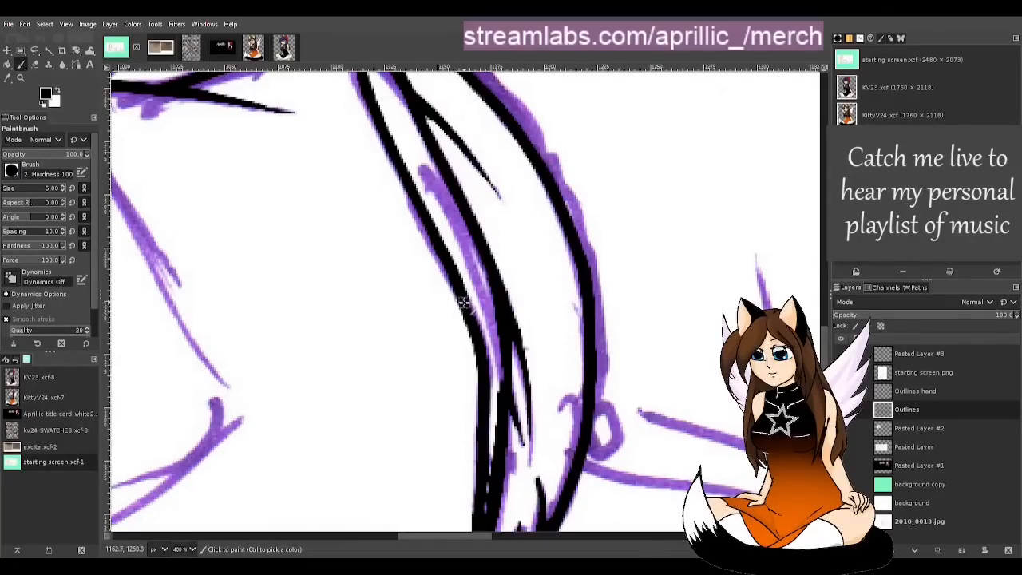
pyautogui.moveTo(463, 302); pyautogui.dragTo(482, 358)
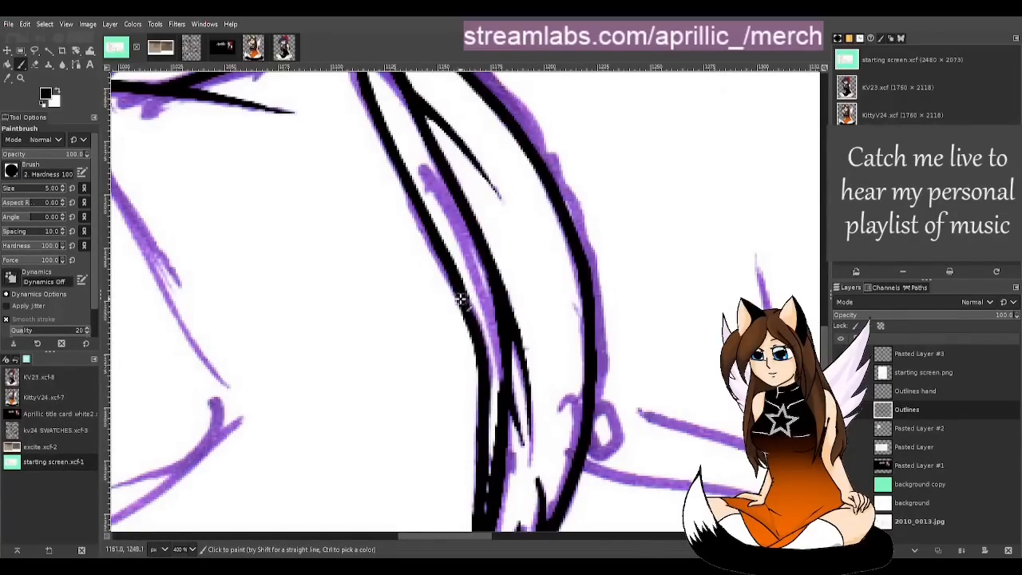
pyautogui.moveTo(461, 299); pyautogui.dragTo(486, 388)
pyautogui.hotkey('ctrl', 'z')
pyautogui.moveTo(462, 299); pyautogui.dragTo(483, 387)
pyautogui.press('m')
pyautogui.press('-')
pyautogui.press('-')
pyautogui.press('-')
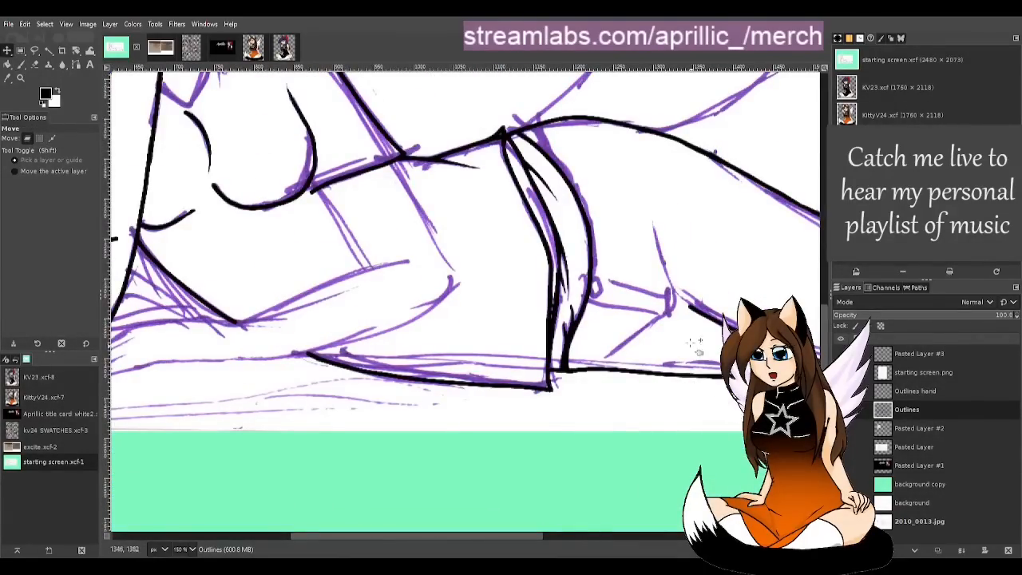
# Step: Erase the excess black inside and beside the peaked corner at the waistband's top with a size 2 eraser
pyautogui.scroll(5, 499, 120)
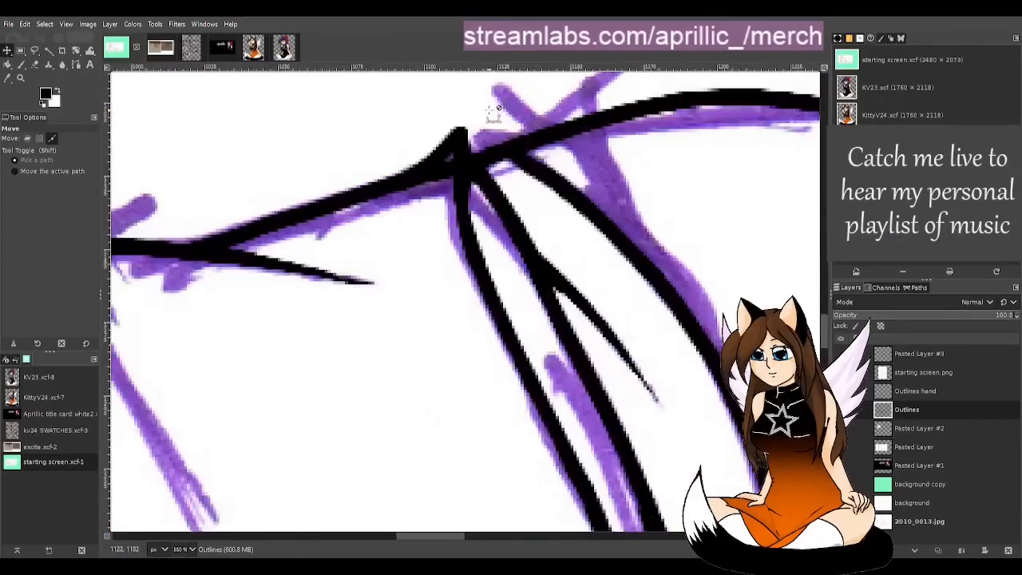
pyautogui.scroll(1, 494, 110)
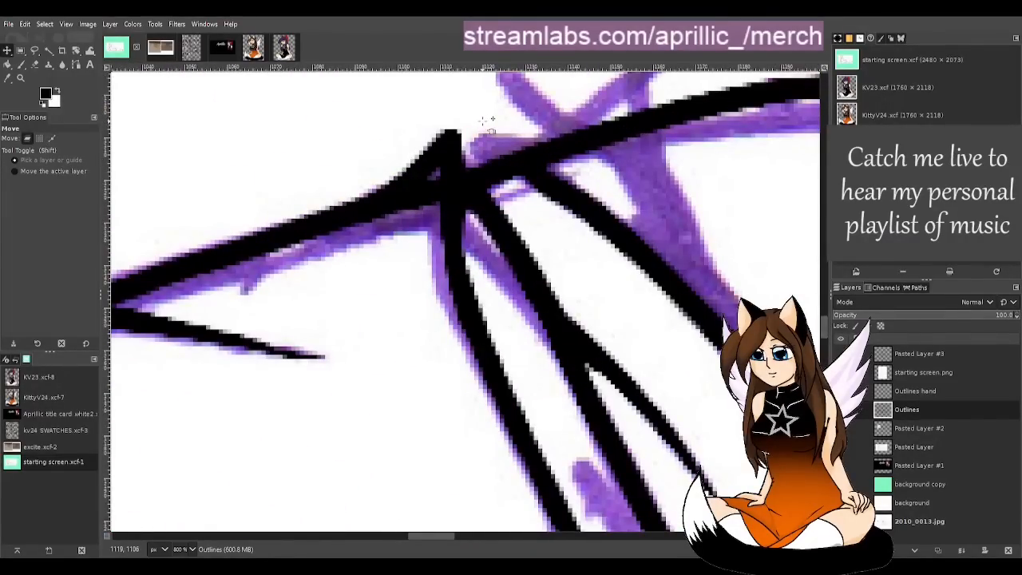
pyautogui.hotkey('shift', 'e')
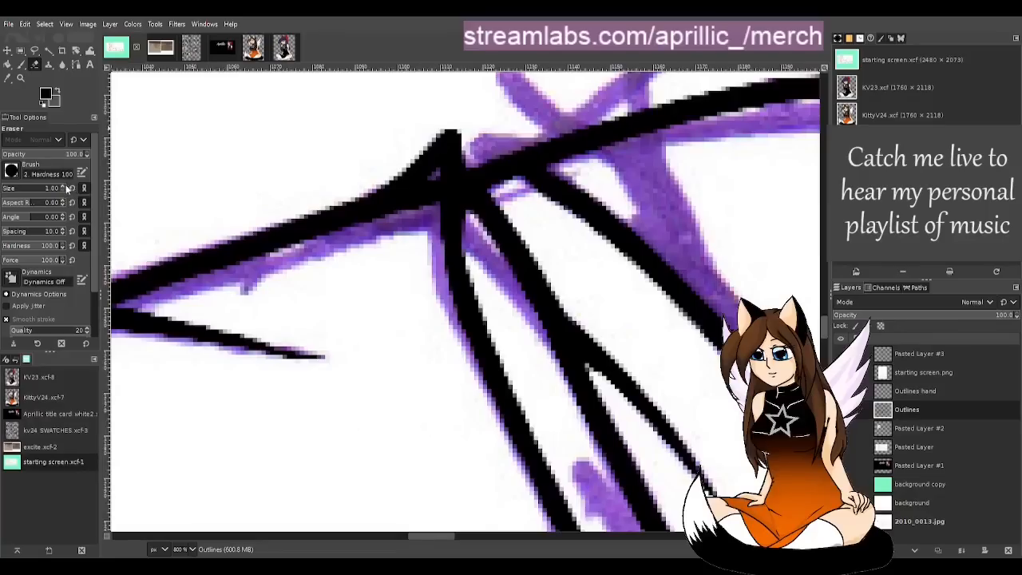
pyautogui.moveTo(433, 181); pyautogui.dragTo(398, 214)
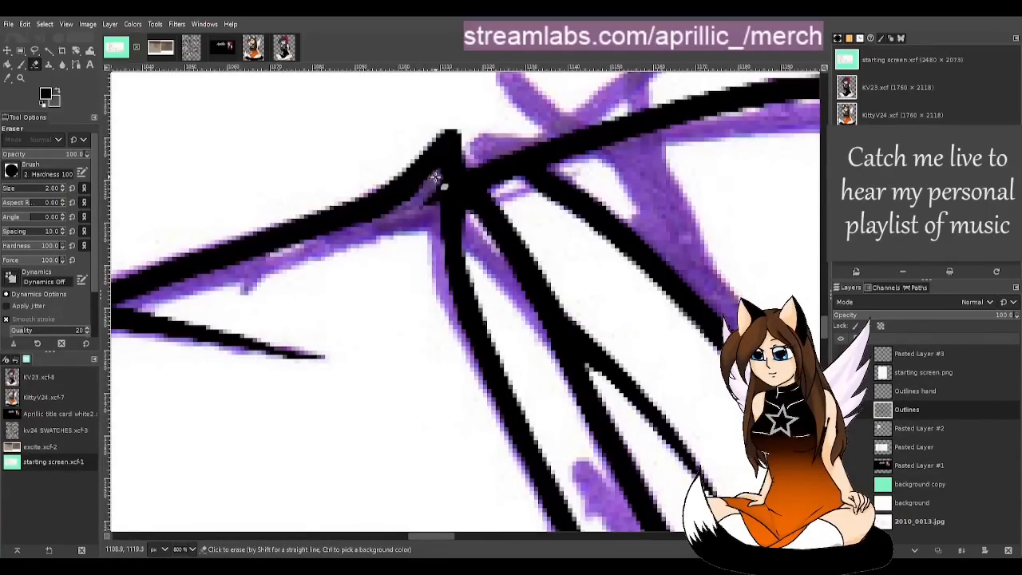
pyautogui.moveTo(438, 182); pyautogui.dragTo(426, 232)
pyautogui.moveTo(472, 173)
pyautogui.mouseDown()
pyautogui.moveTo(471, 131)
pyautogui.moveTo(462, 178)
pyautogui.moveTo(474, 121)
pyautogui.mouseUp()
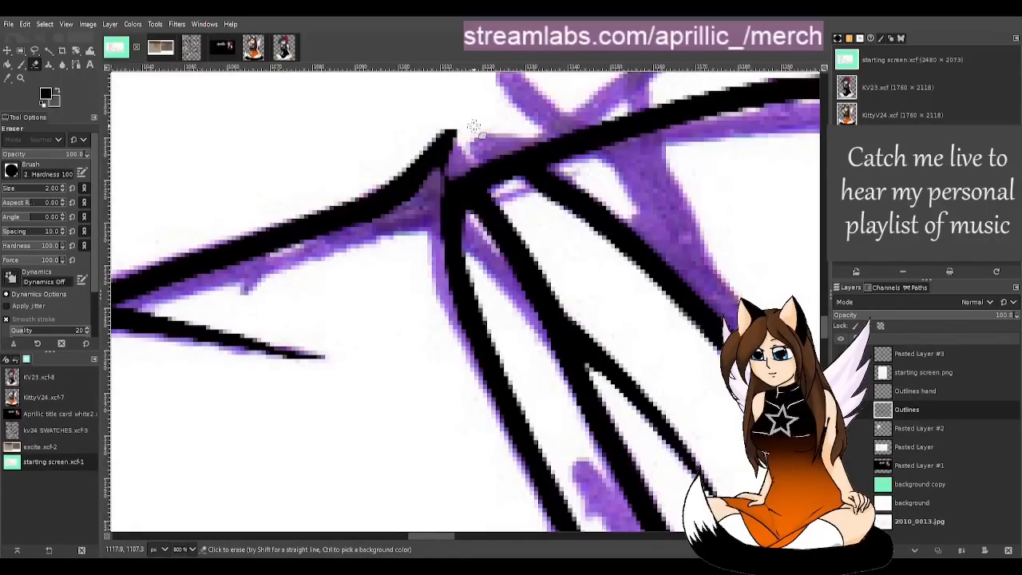
# Step: Redraw the short vertical line from the peaked corner down into the waistband's left edge with a size 2 black brush
pyautogui.press('p')
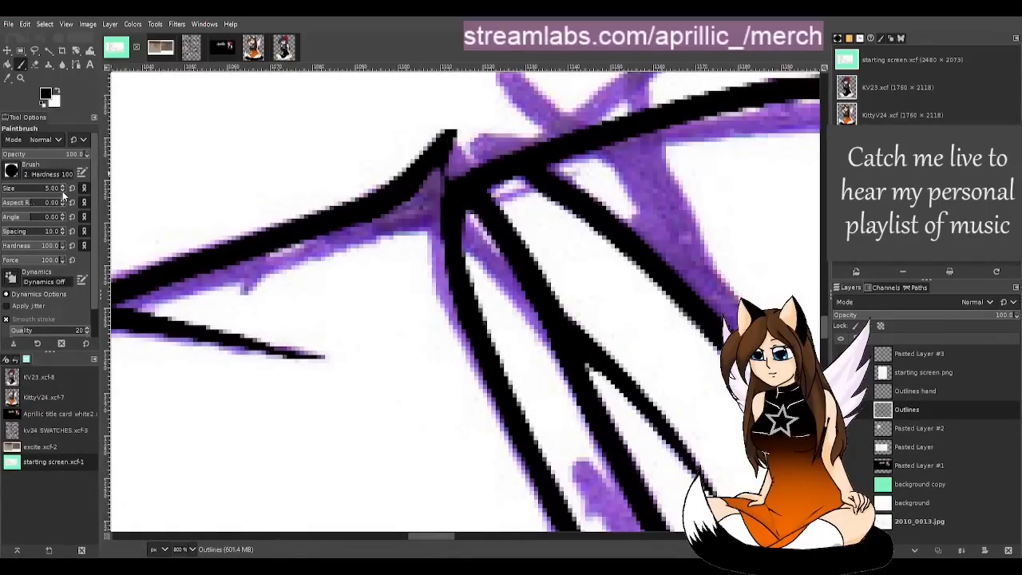
pyautogui.click(64, 191)
pyautogui.click(64, 190)
pyautogui.moveTo(452, 141); pyautogui.dragTo(447, 195)
pyautogui.hotkey('ctrl', 'z')
pyautogui.moveTo(453, 138); pyautogui.dragTo(451, 187)
pyautogui.hotkey('ctrl', 'z')
pyautogui.moveTo(455, 142); pyautogui.dragTo(455, 238)
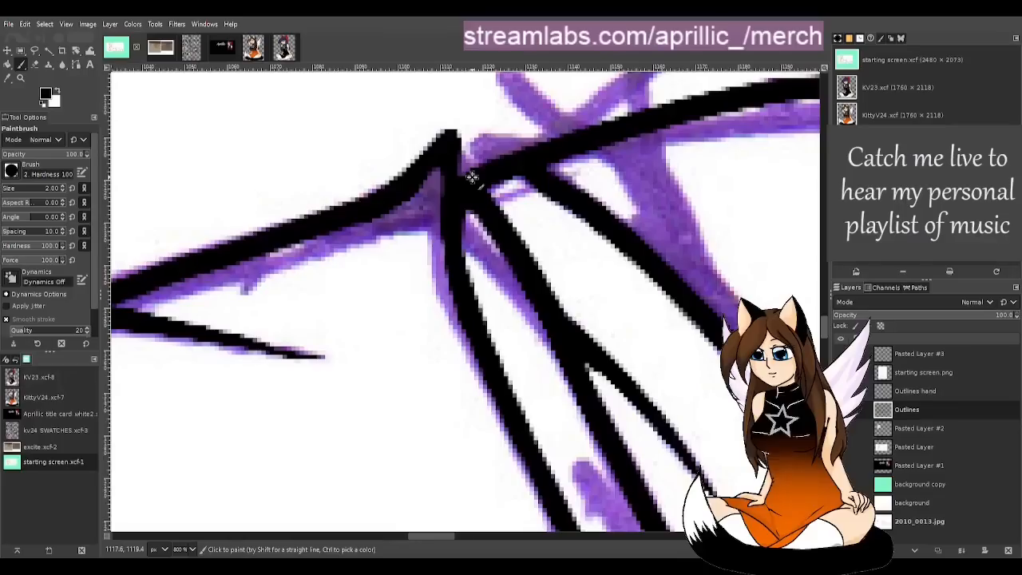
# Step: Erase the tip of the waistband's peaked corner to lower it, and touch up the corner line with the black brush
pyautogui.hotkey('shift', 'e')
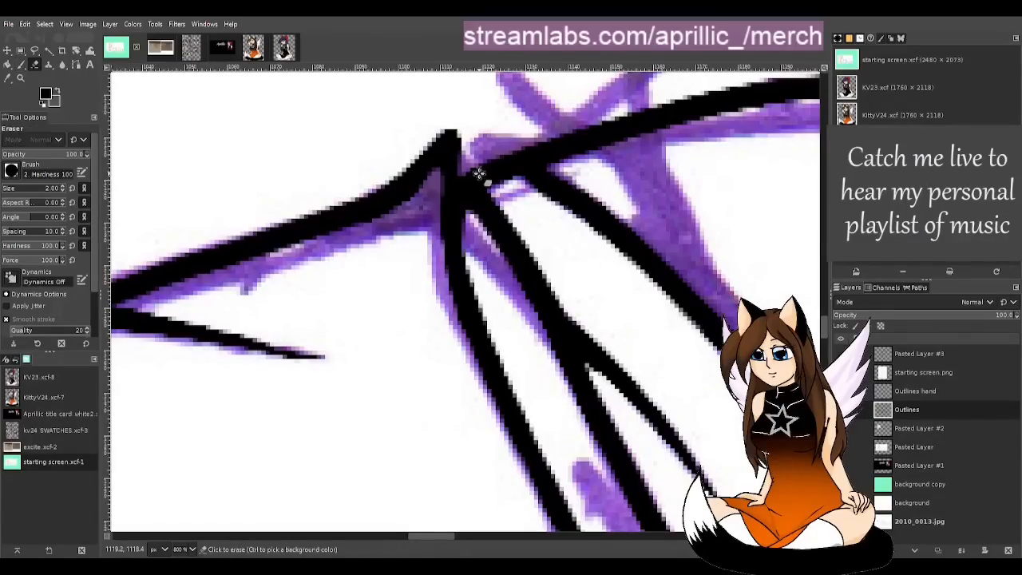
pyautogui.moveTo(463, 130); pyautogui.dragTo(384, 177)
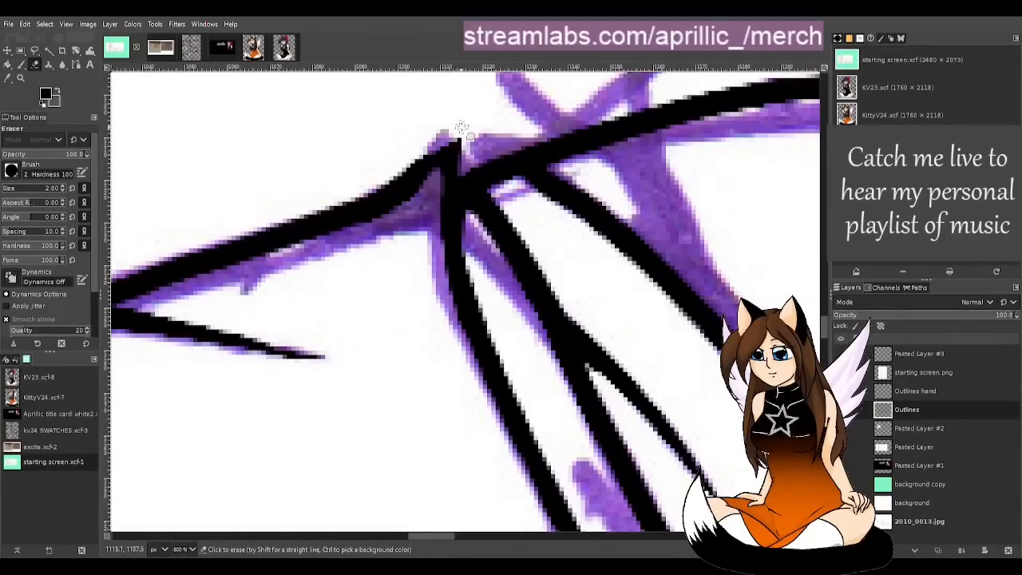
pyautogui.hotkey('ctrl', 'z')
pyautogui.moveTo(463, 131); pyautogui.dragTo(399, 165)
pyautogui.hotkey('ctrl', 'z')
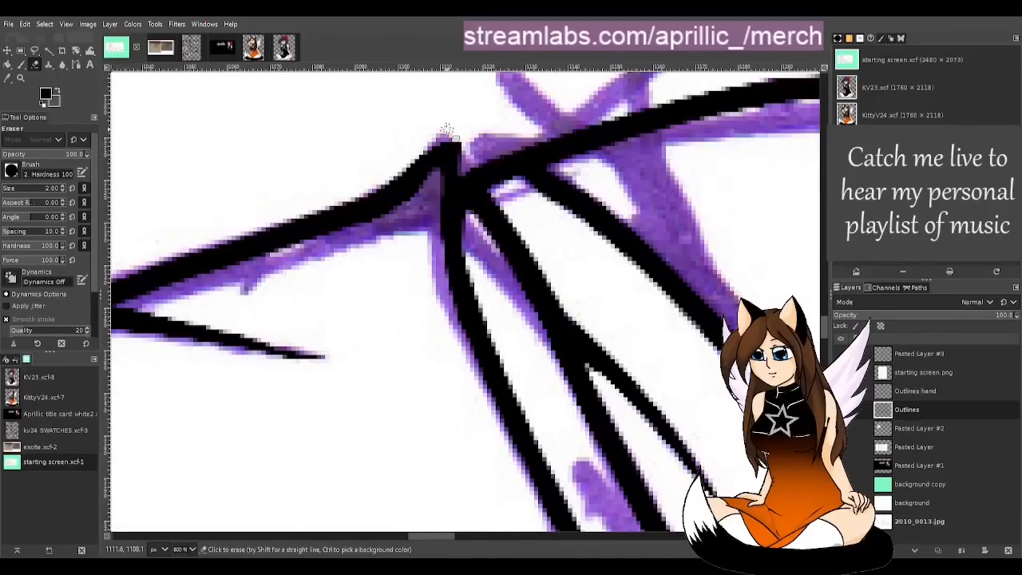
pyautogui.press('p')
pyautogui.moveTo(446, 157); pyautogui.dragTo(434, 164)
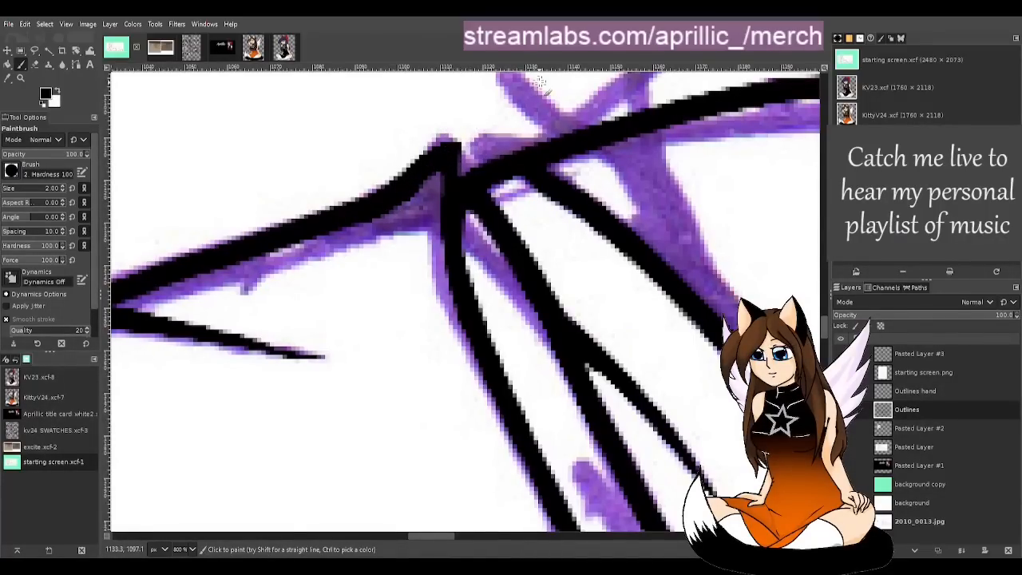
pyautogui.press('m')
pyautogui.scroll(-7, 579, 250)
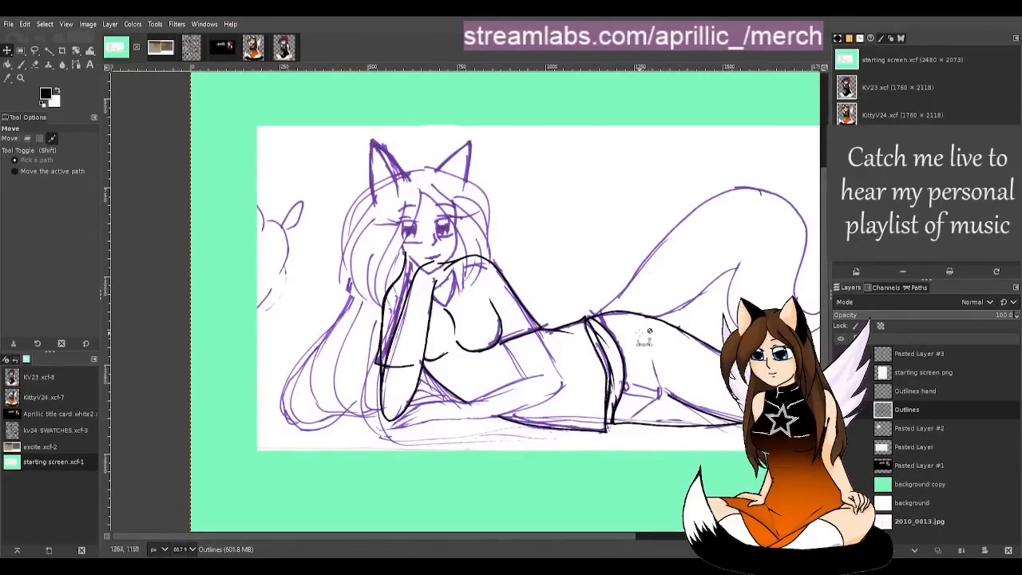
# Step: Ink a thin curved black fold line from the waistband's left edge below the peaked corner to the inner line, redoing the stroke until it fits
pyautogui.scroll(1, 648, 330)
pyautogui.scroll(2, 649, 334)
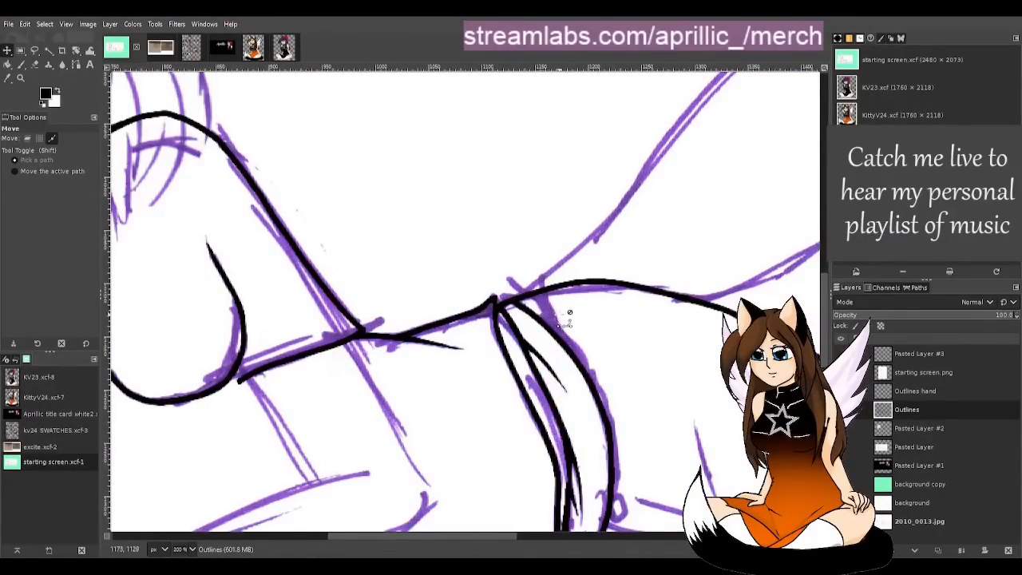
pyautogui.scroll(2, 539, 316)
pyautogui.scroll(1, 555, 342)
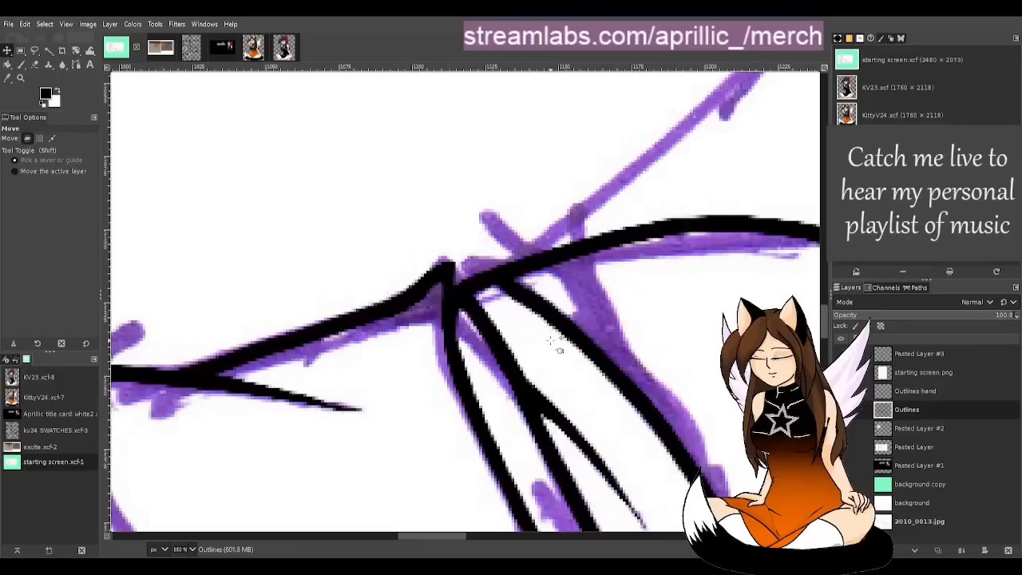
pyautogui.press('p')
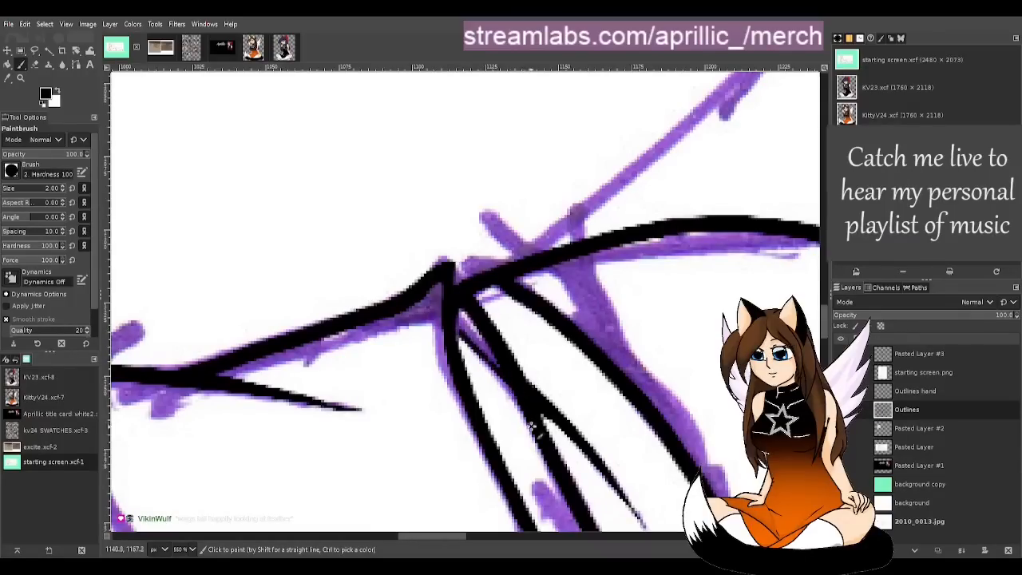
pyautogui.moveTo(457, 329); pyautogui.dragTo(523, 419)
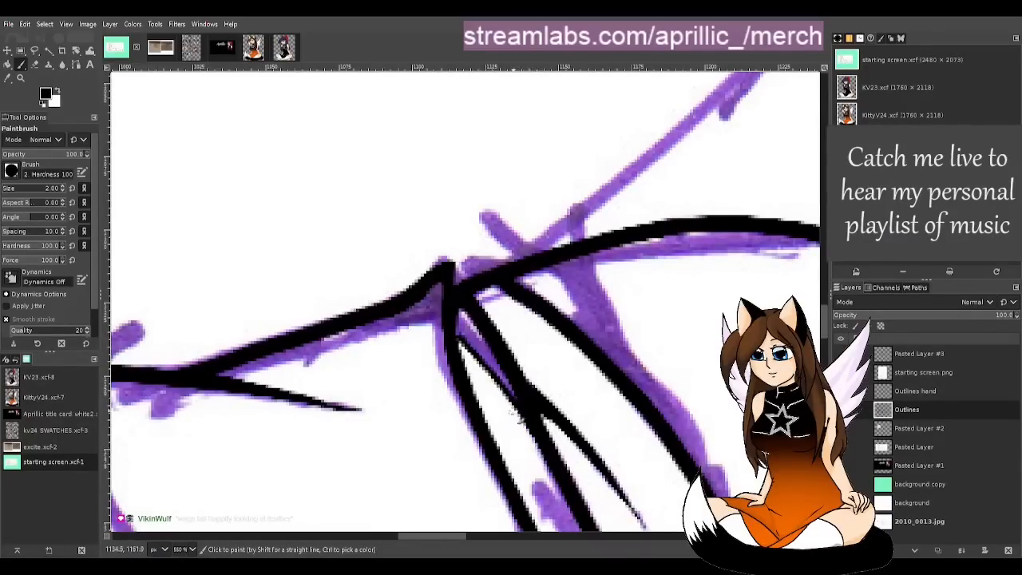
pyautogui.hotkey('ctrl', 'z')
pyautogui.moveTo(457, 329)
pyautogui.mouseDown()
pyautogui.moveTo(522, 413)
pyautogui.moveTo(534, 455)
pyautogui.mouseUp()
pyautogui.hotkey('ctrl', 'z')
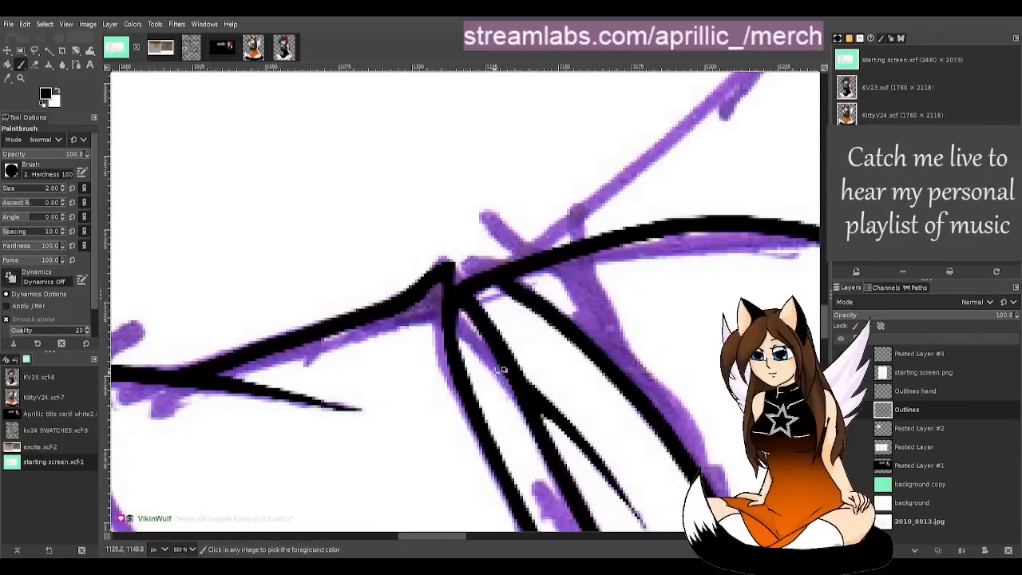
pyautogui.moveTo(455, 329); pyautogui.dragTo(543, 437)
pyautogui.hotkey('ctrl', 'z')
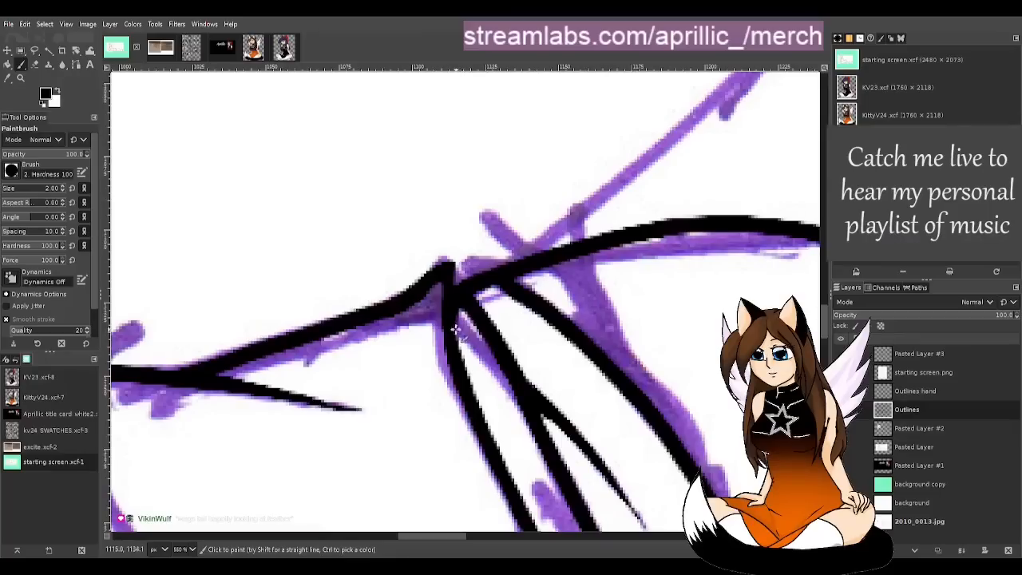
pyautogui.moveTo(456, 331); pyautogui.dragTo(543, 455)
pyautogui.hotkey('ctrl', 'z')
pyautogui.moveTo(455, 336); pyautogui.dragTo(526, 411)
pyautogui.hotkey('ctrl', 'z')
pyautogui.moveTo(452, 337); pyautogui.dragTo(530, 418)
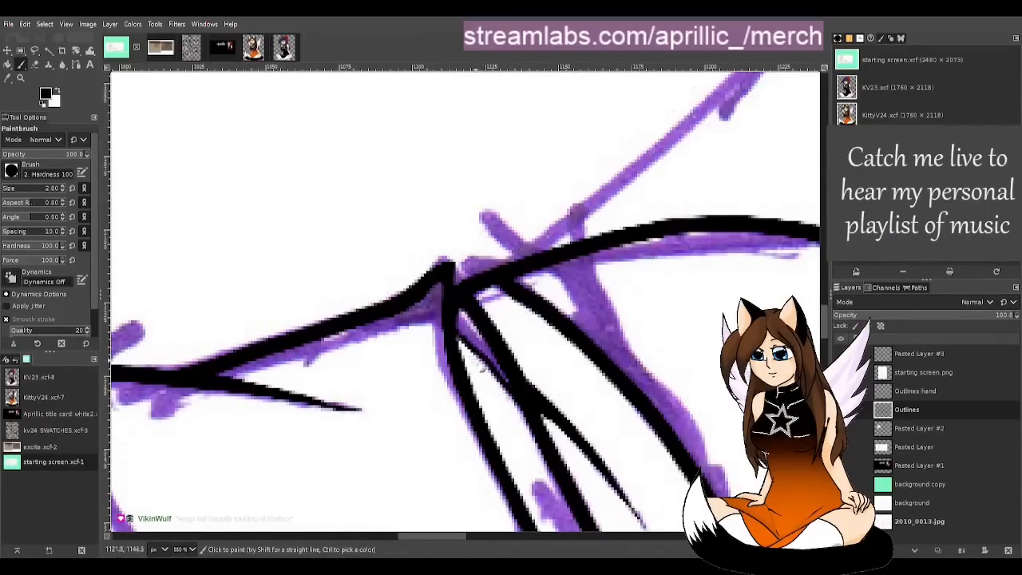
pyautogui.hotkey('ctrl', 'z')
pyautogui.moveTo(454, 331); pyautogui.dragTo(543, 446)
pyautogui.hotkey('ctrl', 'z')
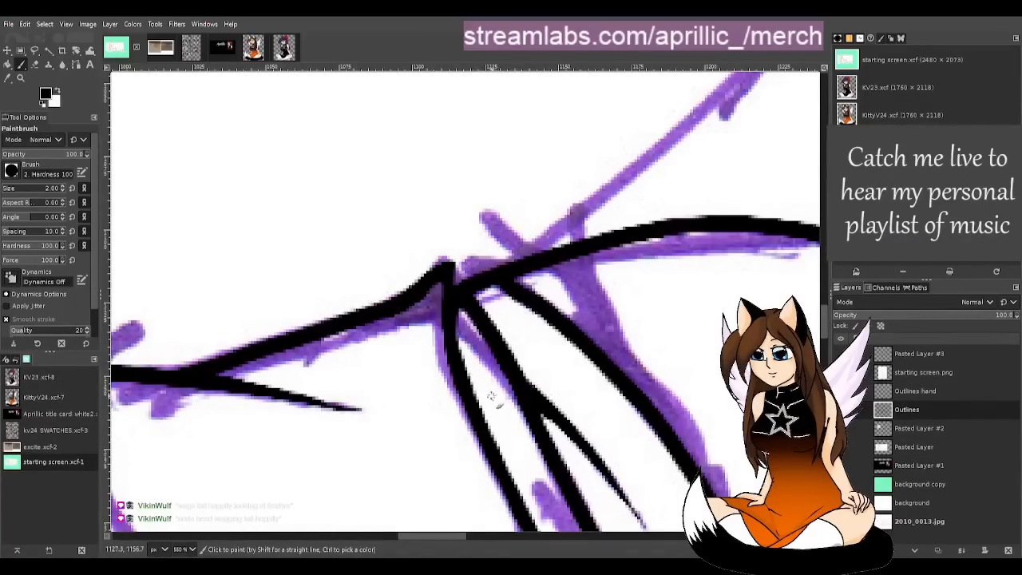
pyautogui.moveTo(455, 334)
pyautogui.mouseDown()
pyautogui.moveTo(450, 327)
pyautogui.moveTo(533, 437)
pyautogui.mouseUp()
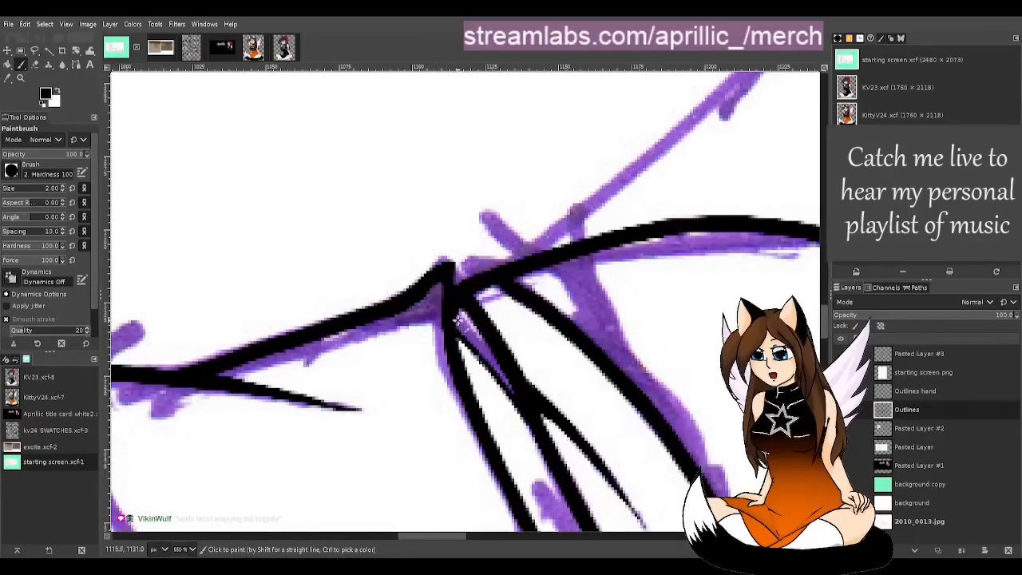
pyautogui.moveTo(460, 339)
pyautogui.mouseDown()
pyautogui.moveTo(504, 386)
pyautogui.moveTo(534, 451)
pyautogui.mouseUp()
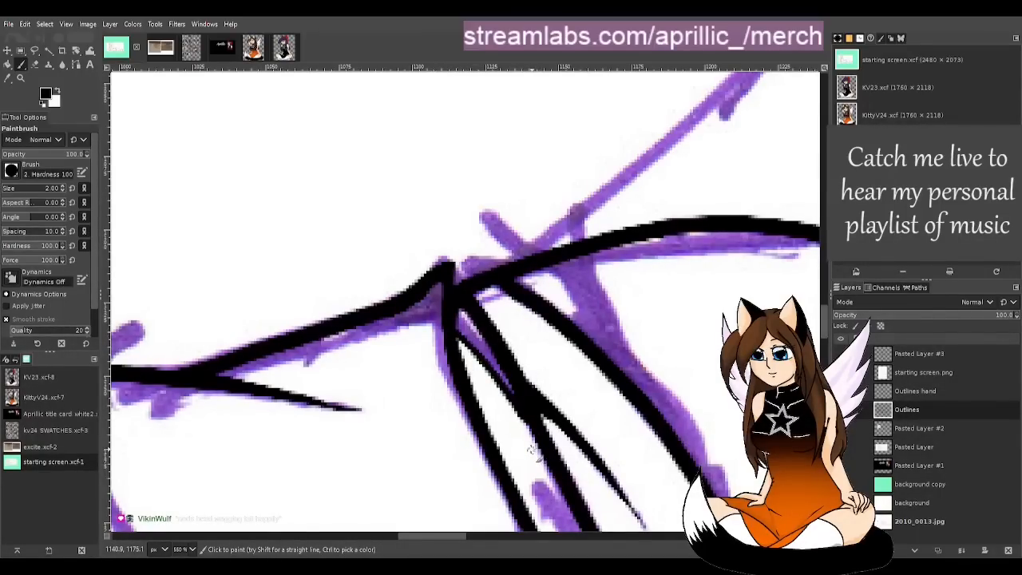
pyautogui.hotkey('ctrl', 'z')
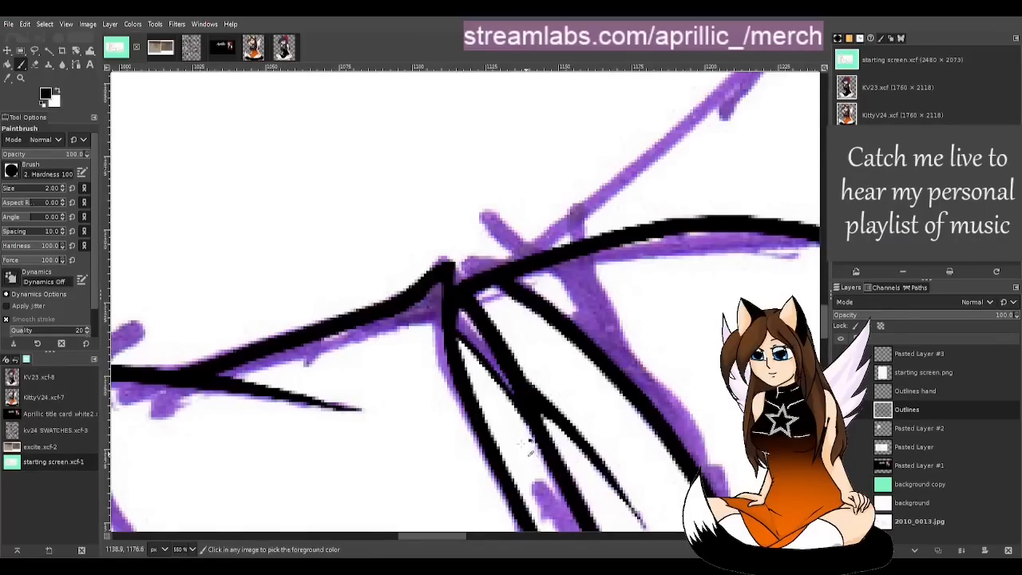
# Step: Save the image starting screen.xcf and bring the whole sketched figure into view
pyautogui.press('m')
pyautogui.scroll(-5, 559, 218)
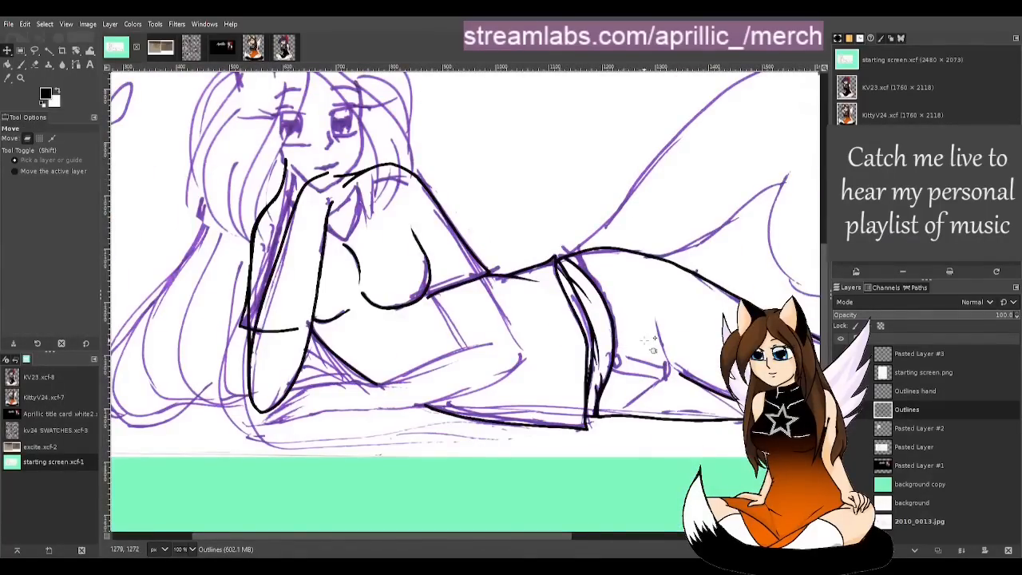
pyautogui.scroll(-1, 647, 339)
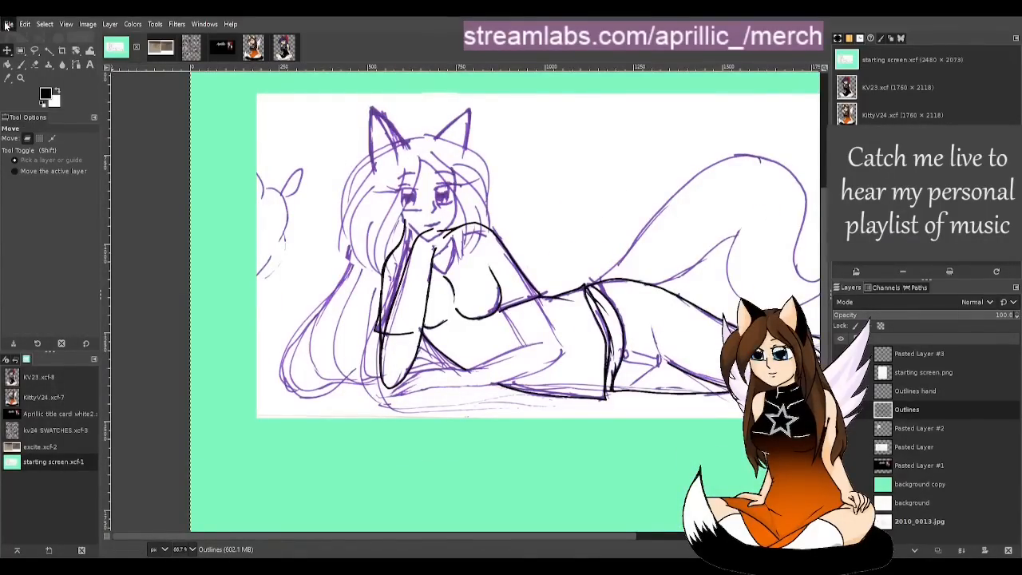
pyautogui.click(35, 124)
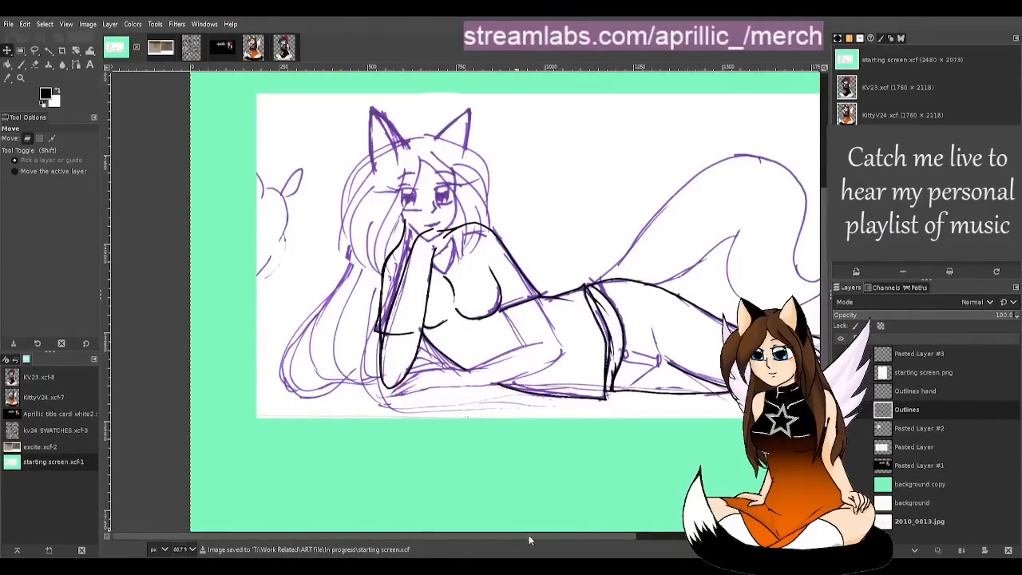
pyautogui.moveTo(528, 535); pyautogui.dragTo(552, 532)
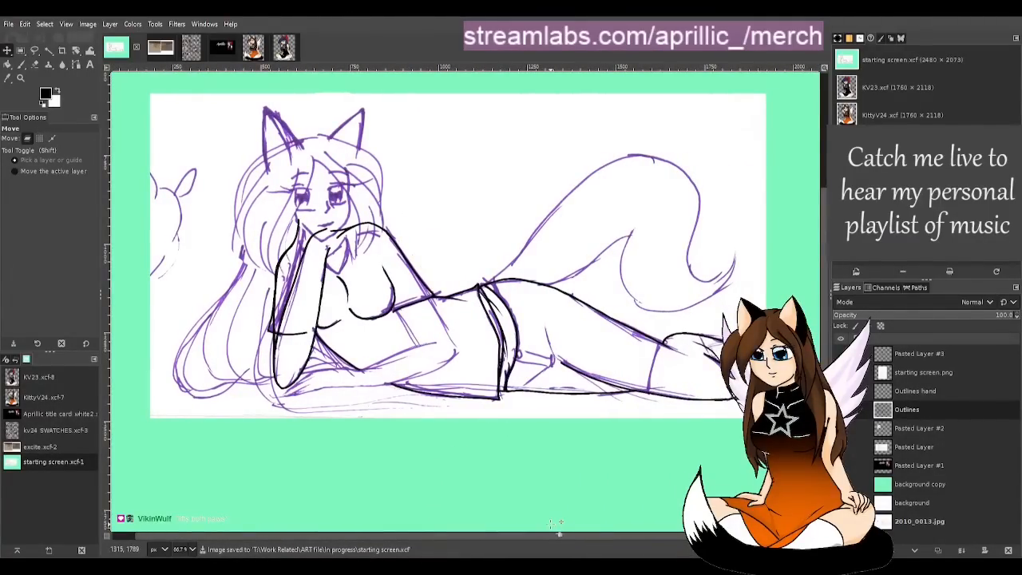
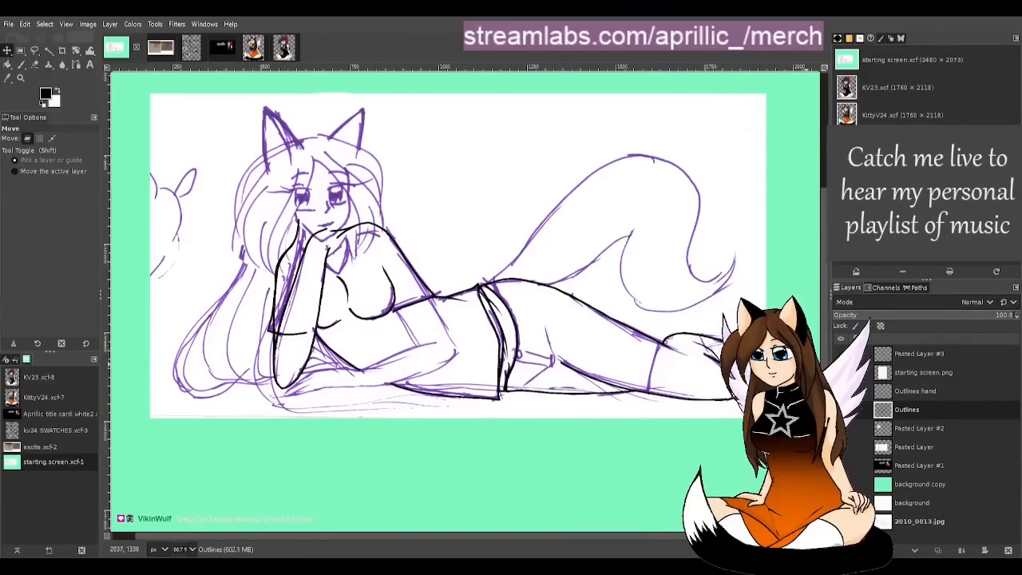
# Step: Ink the stocking's edge line across the leg, between its upper and lower outlines, with a size 5 black brush
pyautogui.scroll(3, 619, 369)
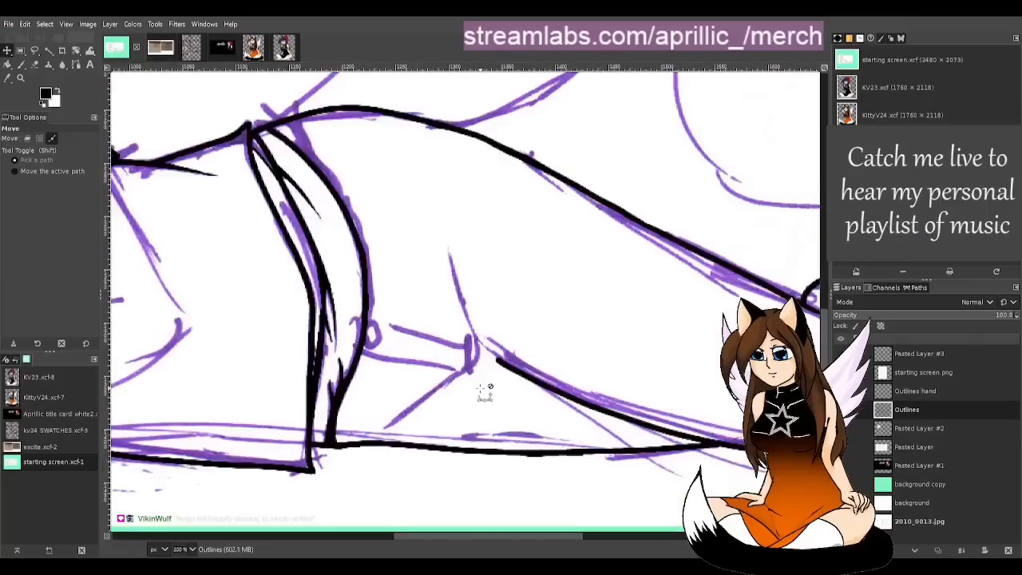
pyautogui.moveTo(575, 535); pyautogui.dragTo(627, 535)
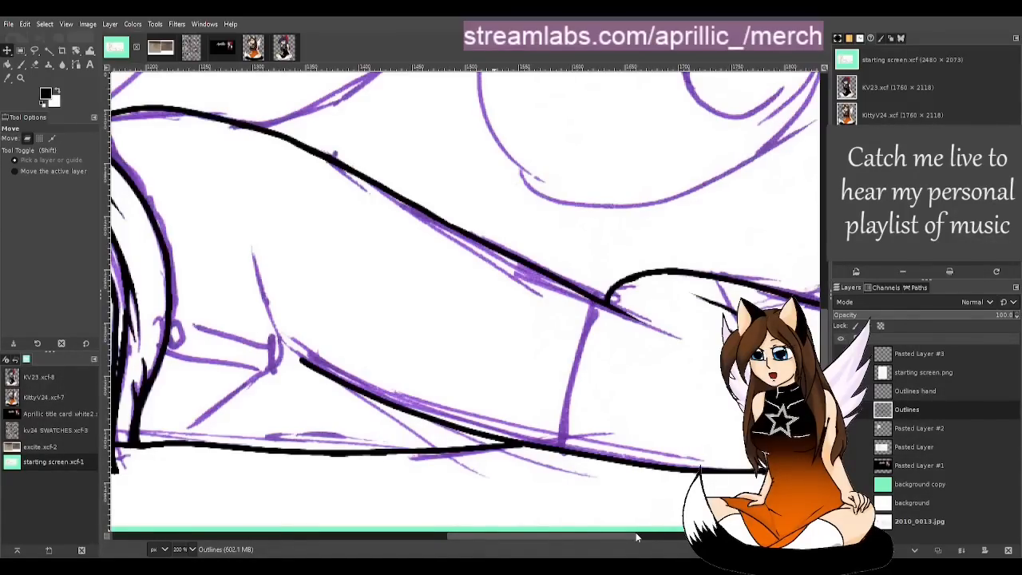
pyautogui.press('p')
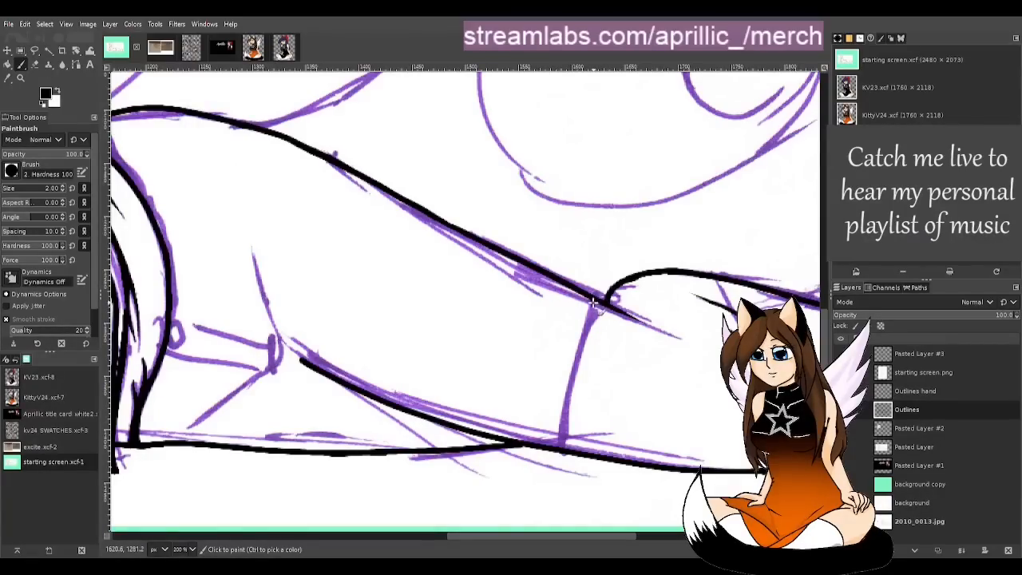
pyautogui.click(63, 187)
pyautogui.click(63, 187)
pyautogui.moveTo(594, 303); pyautogui.dragTo(564, 450)
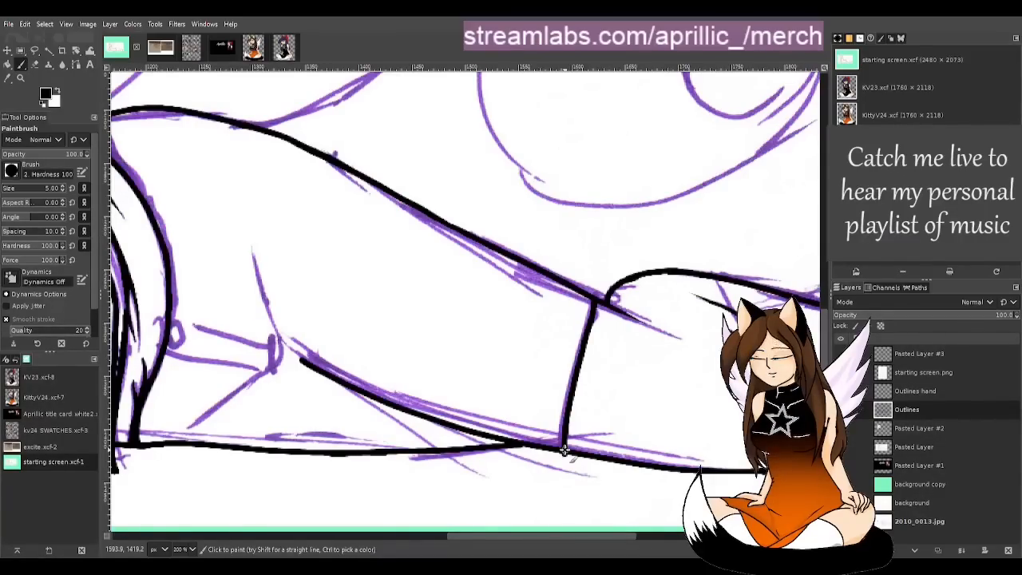
pyautogui.press('m')
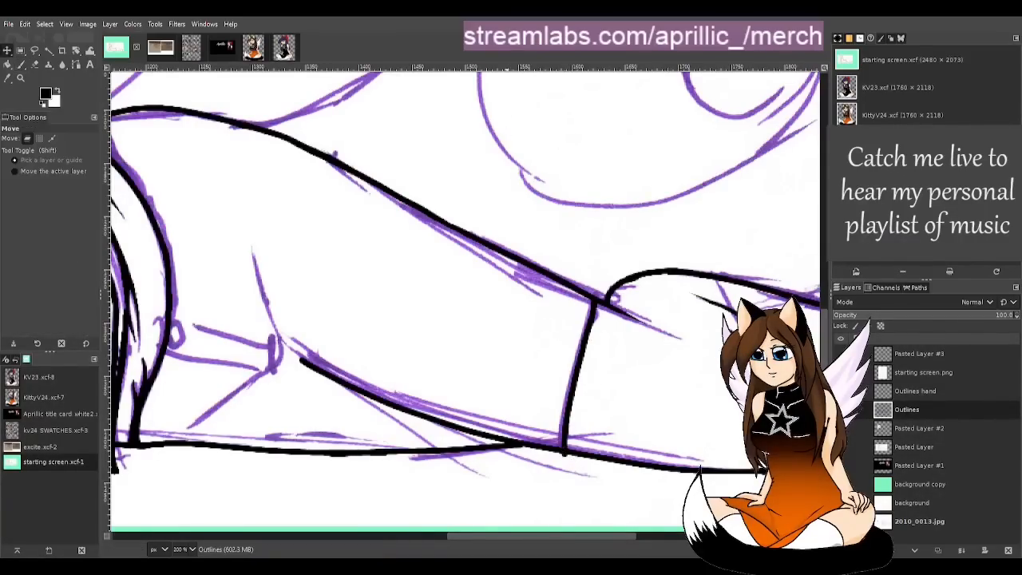
# Step: Ink the small ring on the outer curve of the waistband with the size 5 black brush, redoing the stroke until it fits
pyautogui.press('-')
pyautogui.press('-')
pyautogui.press('-')
pyautogui.press('-')
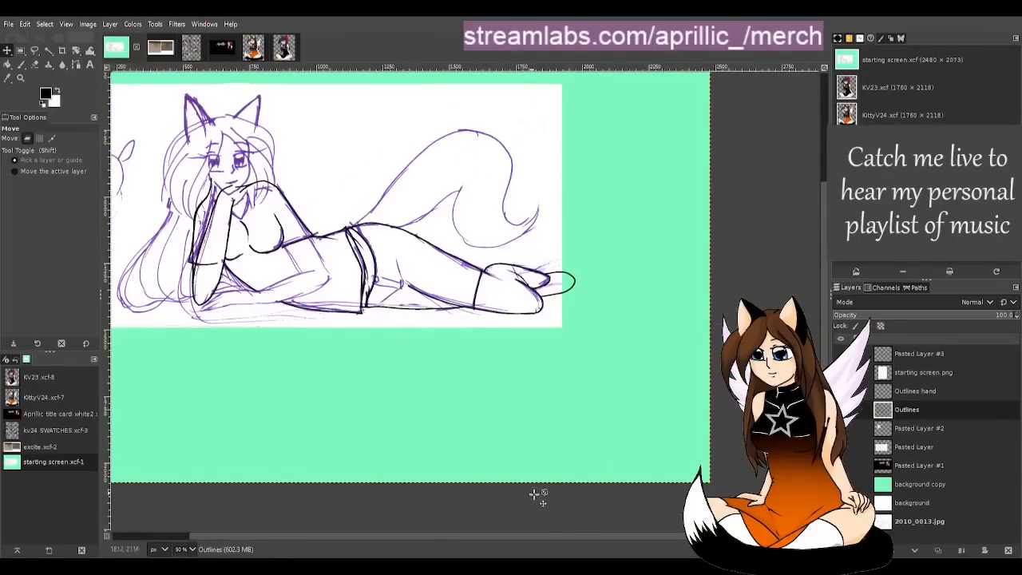
pyautogui.moveTo(523, 535); pyautogui.dragTo(498, 535)
pyautogui.press('+')
pyautogui.press('+')
pyautogui.press('+')
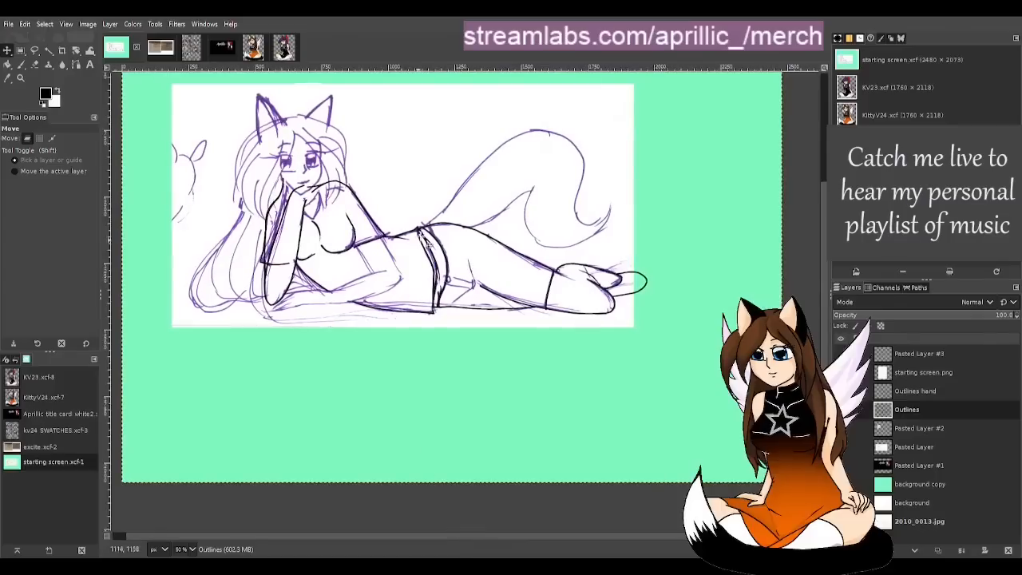
pyautogui.press('+')
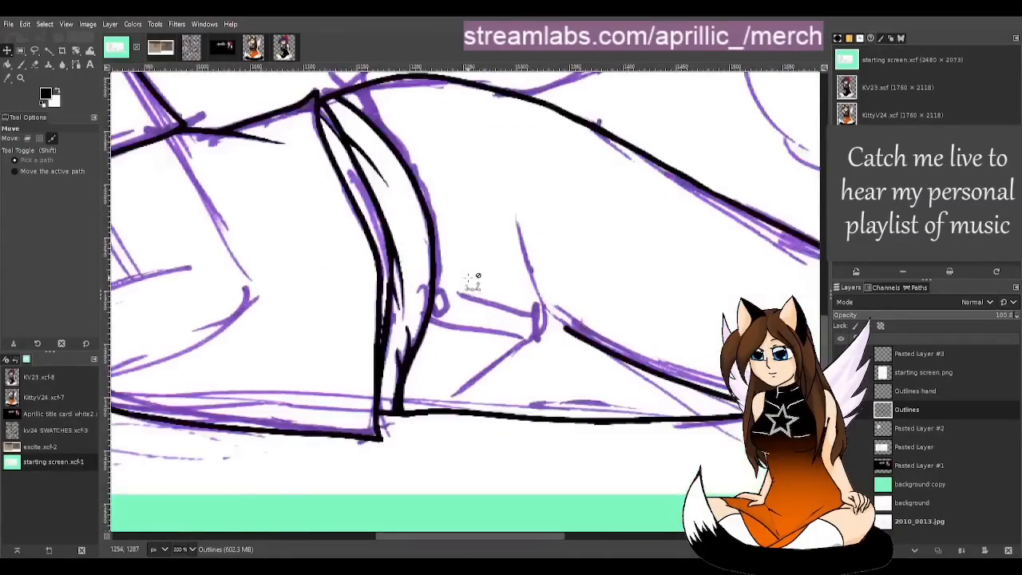
pyautogui.press('p')
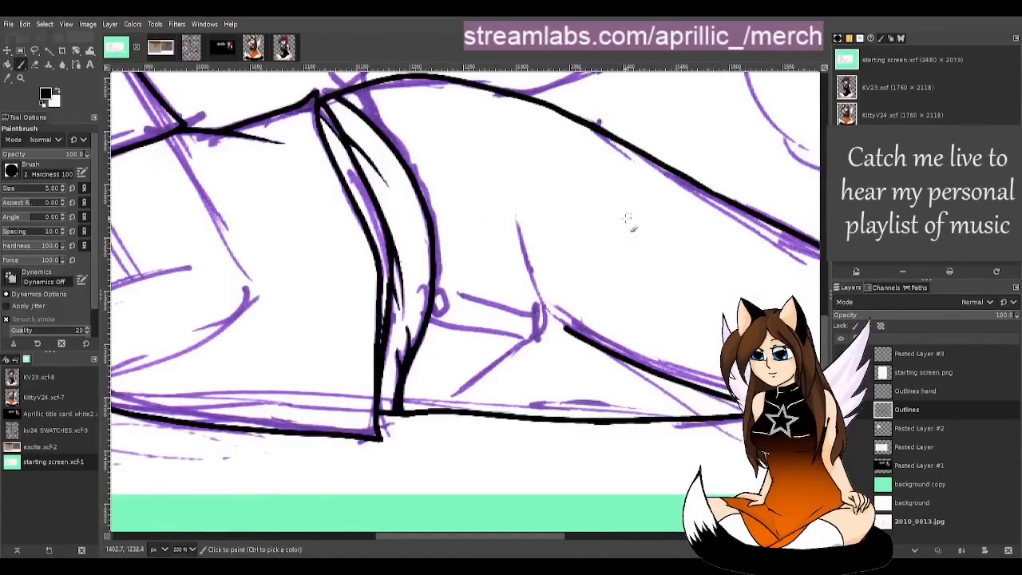
pyautogui.press('m')
pyautogui.press('+')
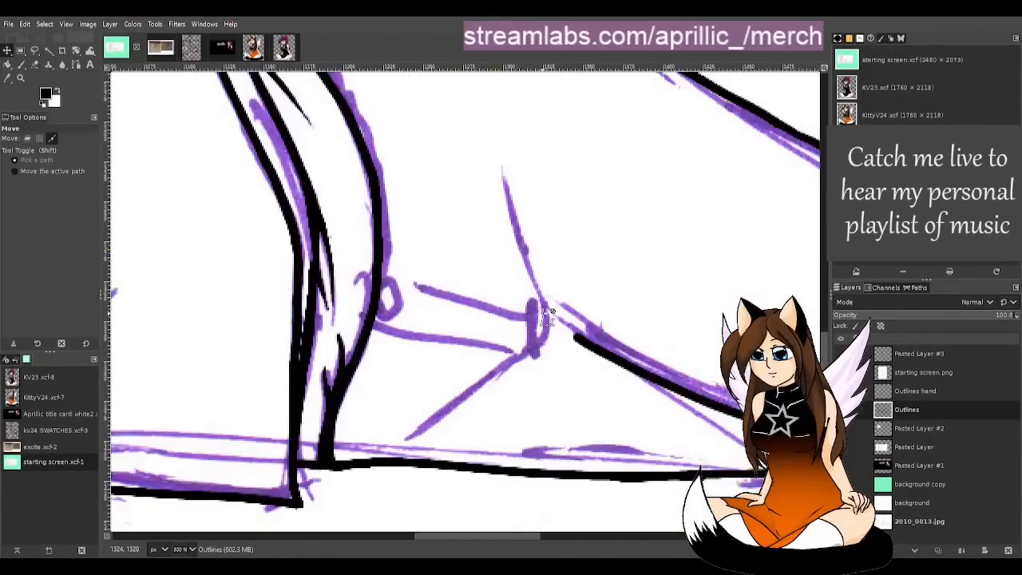
pyautogui.press('p')
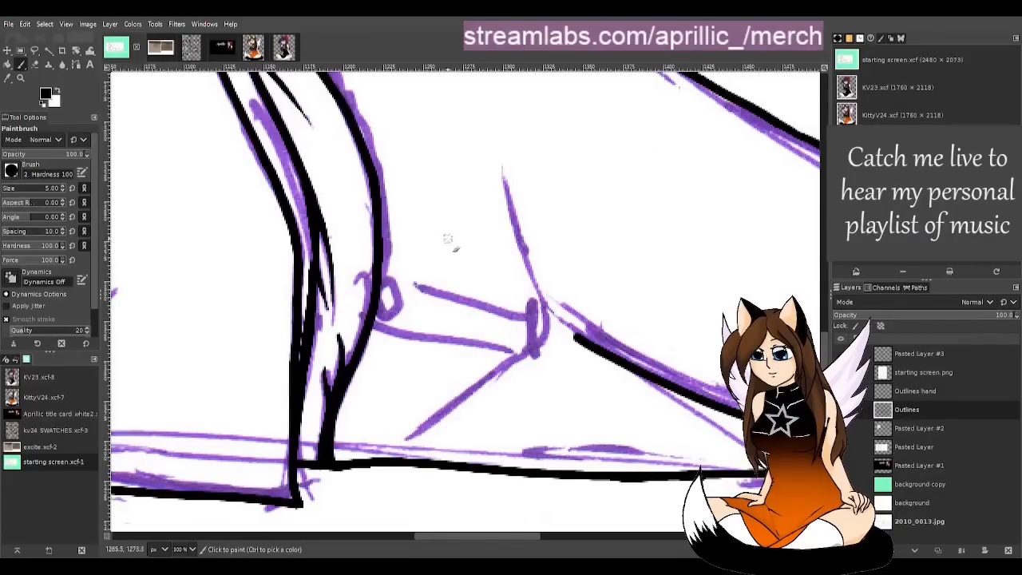
pyautogui.moveTo(380, 285)
pyautogui.mouseDown()
pyautogui.moveTo(386, 278)
pyautogui.moveTo(399, 303)
pyautogui.moveTo(389, 314)
pyautogui.moveTo(378, 297)
pyautogui.moveTo(397, 296)
pyautogui.mouseUp()
pyautogui.hotkey('ctrl', 'z')
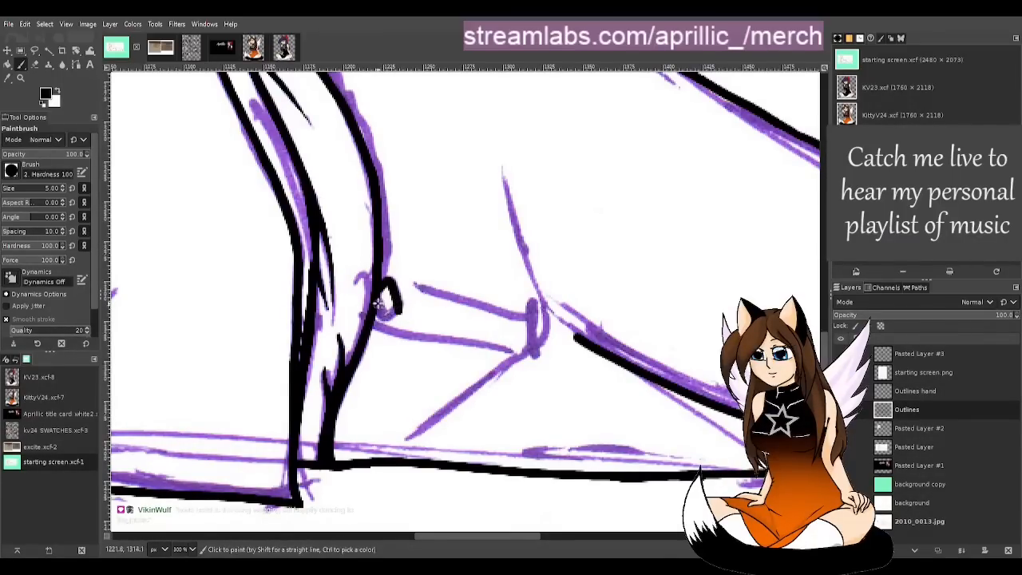
pyautogui.hotkey('ctrl', 'z')
pyautogui.hotkey('ctrl', 'z')
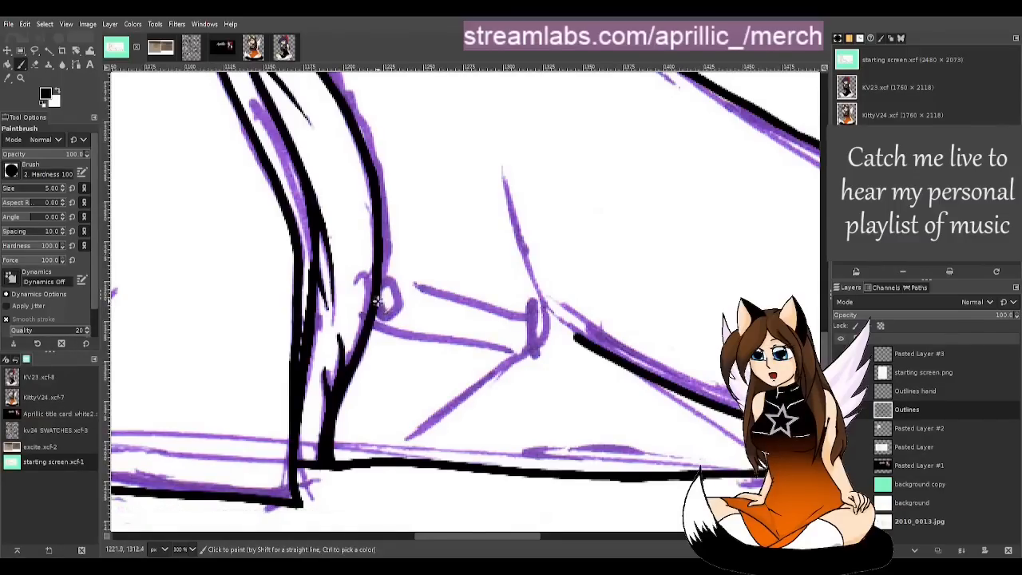
pyautogui.moveTo(394, 310); pyautogui.dragTo(401, 302)
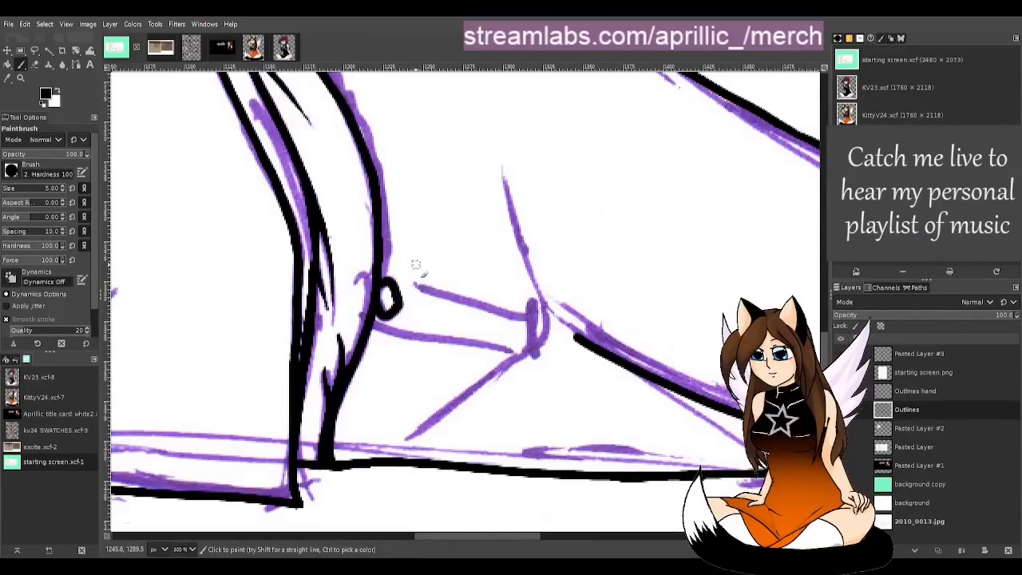
# Step: Clean up the inside of the small waistband ring with the size 2 eraser
pyautogui.hotkey('shift', 'e')
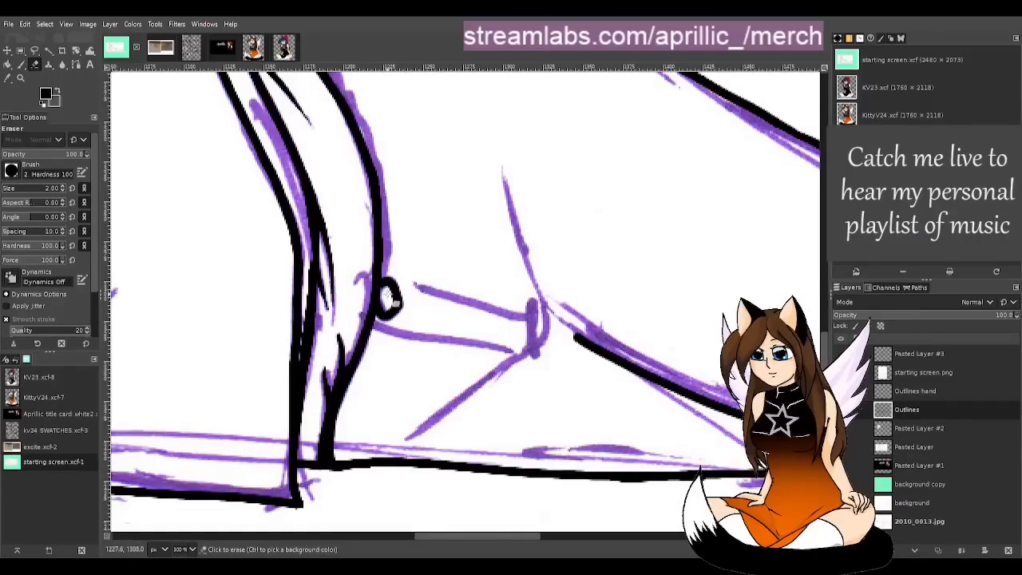
pyautogui.click(388, 299)
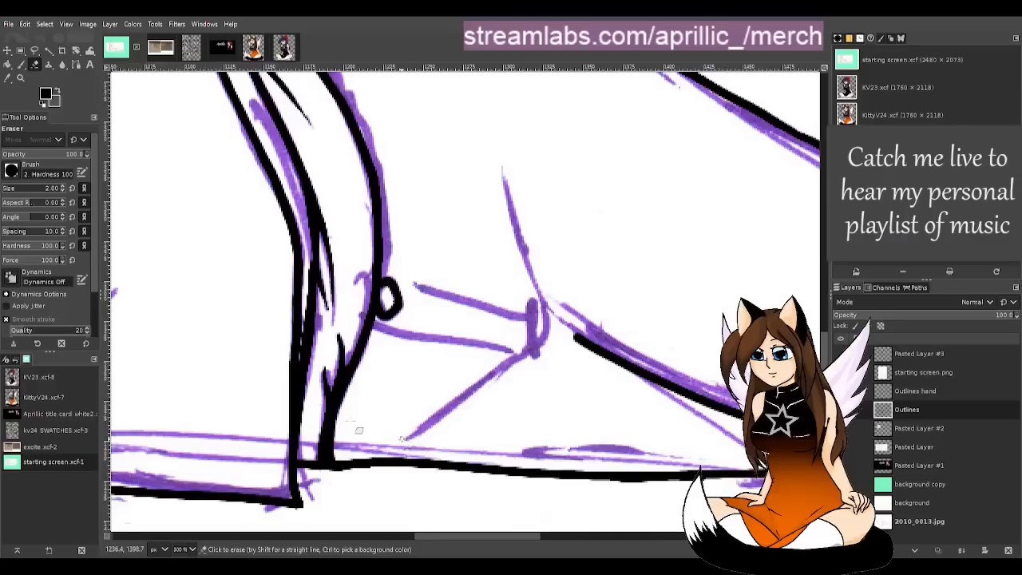
pyautogui.press('m')
pyautogui.scroll(2, 365, 338)
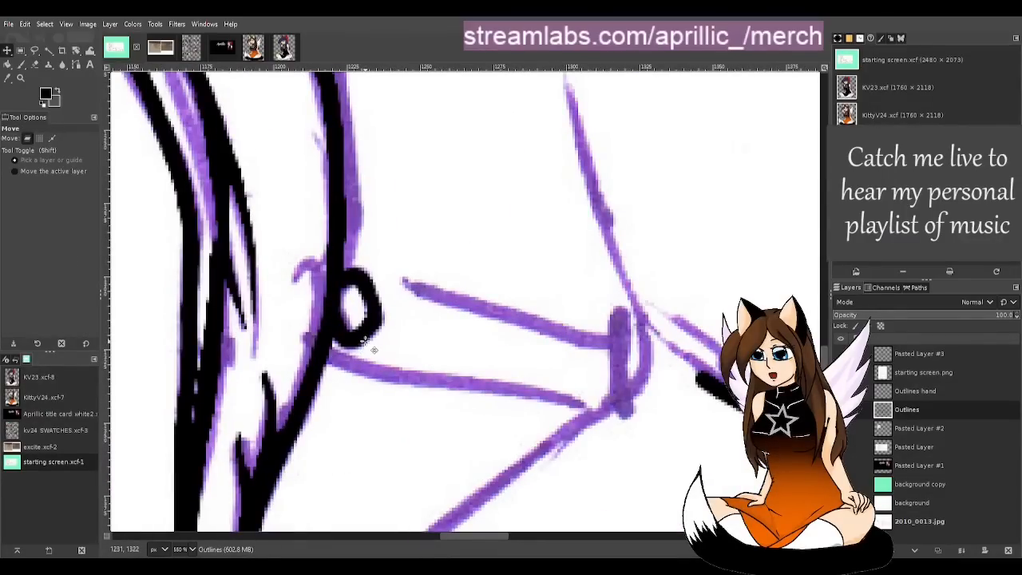
pyautogui.hotkey('shift', 'e')
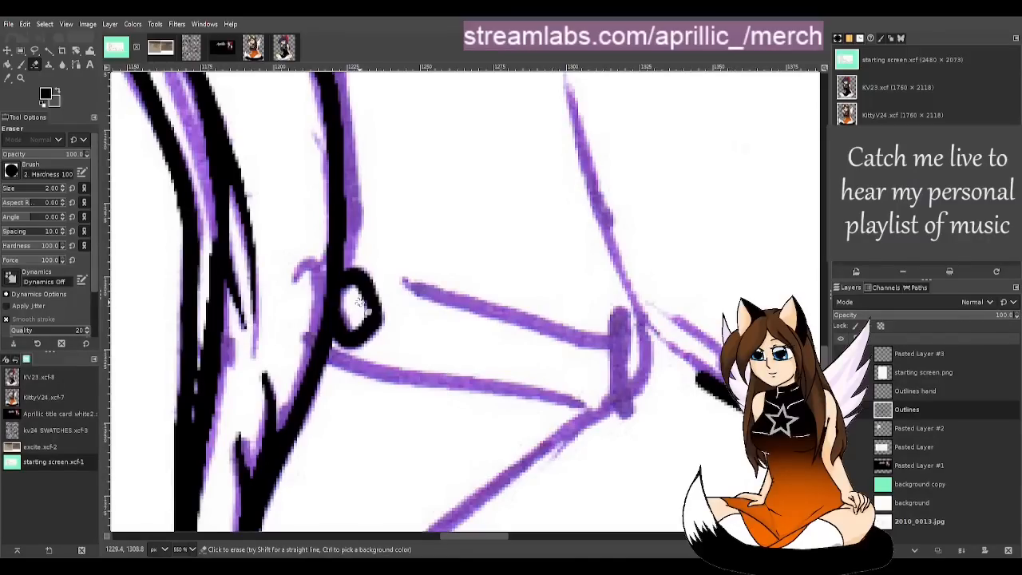
pyautogui.scroll(-4, 357, 301)
pyautogui.press('m')
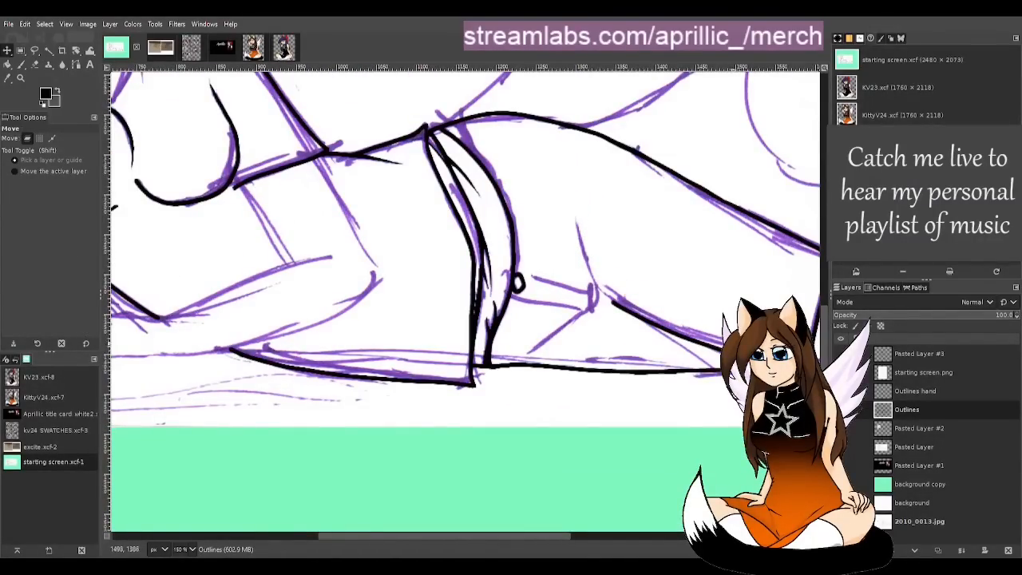
# Step: Try to ink the short diagonal line from the strap's end down toward the lower body outline with the size 5 black brush
pyautogui.scroll(1, 677, 332)
pyautogui.scroll(1, 658, 332)
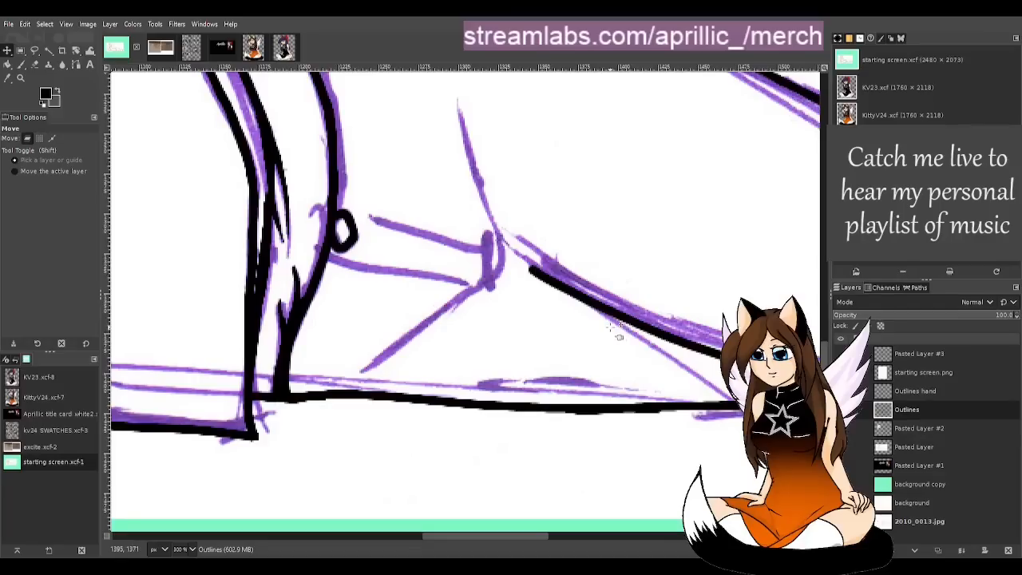
pyautogui.press('p')
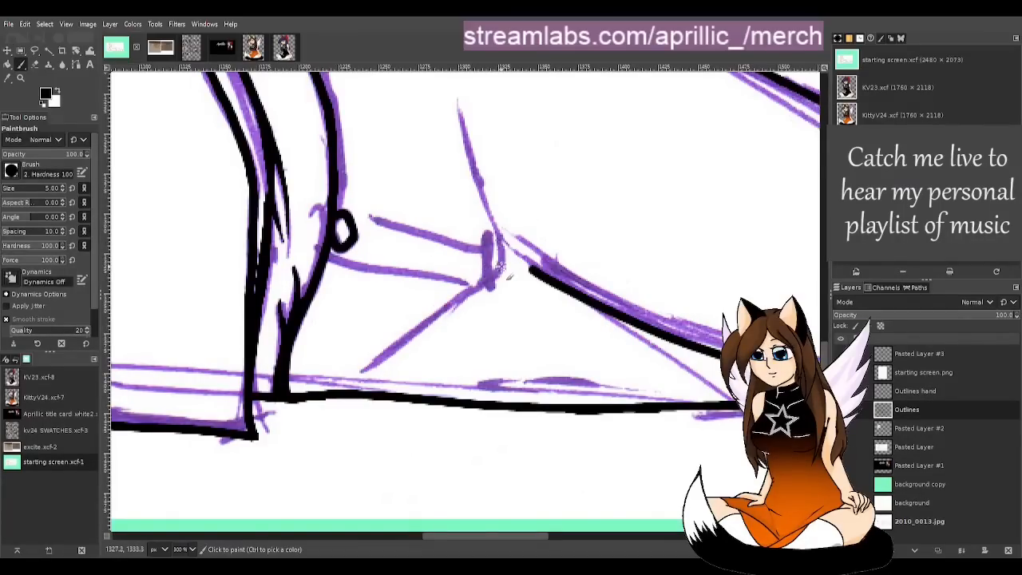
pyautogui.moveTo(500, 268); pyautogui.dragTo(361, 387)
pyautogui.hotkey('ctrl', 'z')
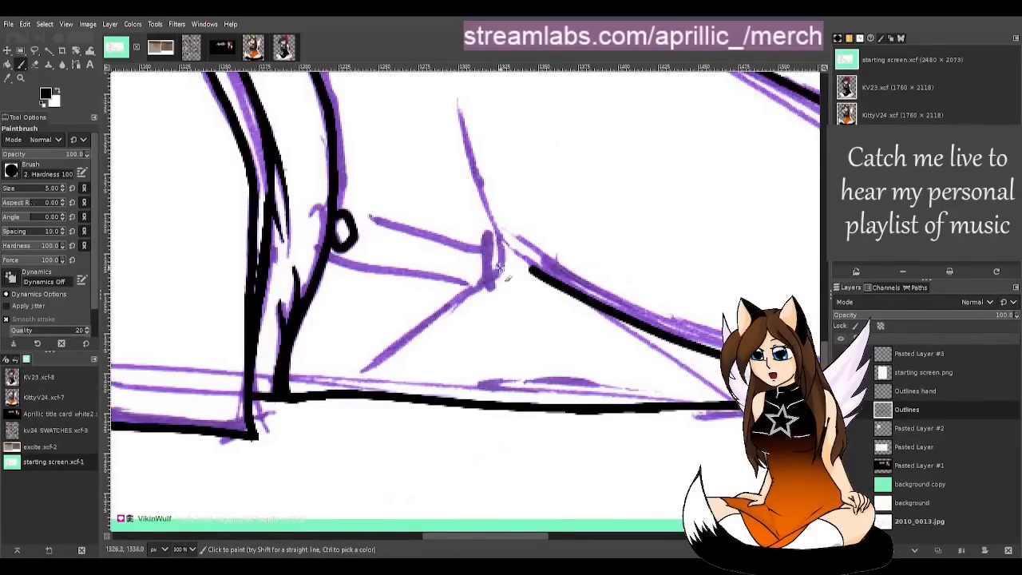
pyautogui.moveTo(506, 278); pyautogui.dragTo(368, 367)
pyautogui.hotkey('ctrl', 'z')
pyautogui.moveTo(498, 273); pyautogui.dragTo(357, 373)
pyautogui.hotkey('ctrl', 'z')
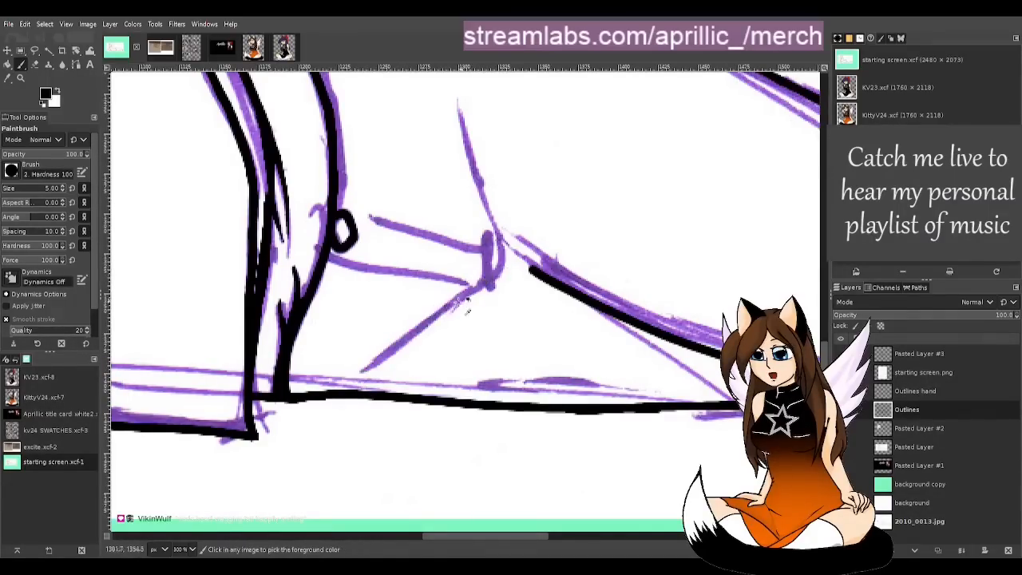
pyautogui.moveTo(495, 276)
pyautogui.mouseDown()
pyautogui.moveTo(465, 313)
pyautogui.moveTo(365, 379)
pyautogui.mouseUp()
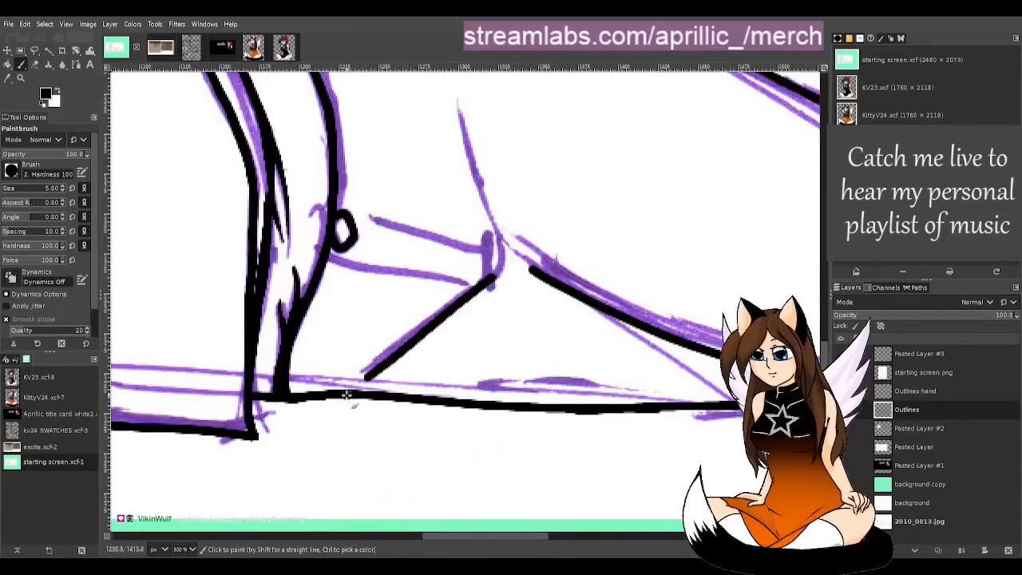
pyautogui.hotkey('ctrl', 'z')
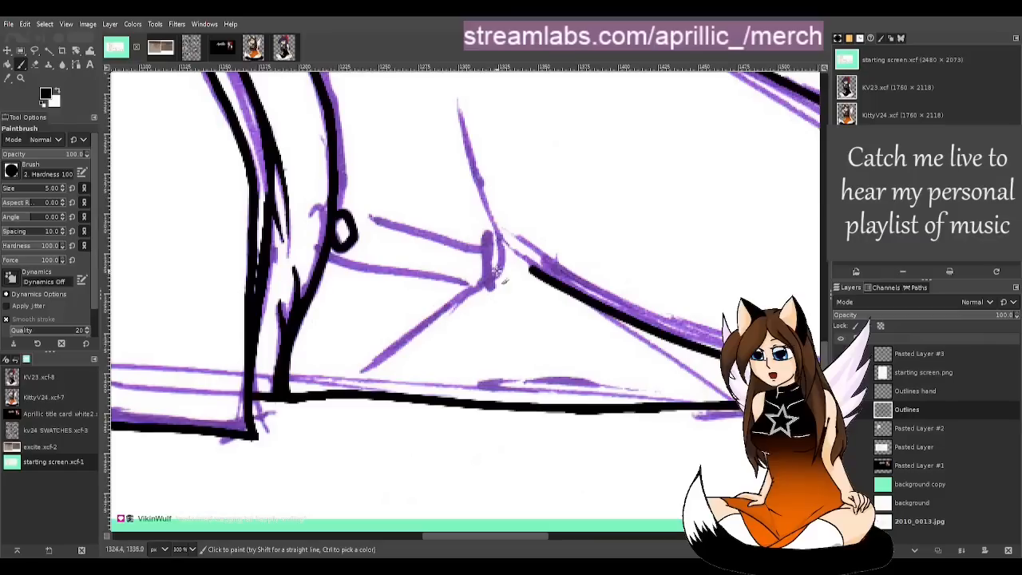
pyautogui.moveTo(498, 275); pyautogui.dragTo(342, 380)
pyautogui.hotkey('ctrl', 'z')
# Step: Ink the curved crease line running down the hip toward the start of the inner leg line, redoing the stroke once
pyautogui.moveTo(457, 99); pyautogui.dragTo(509, 272)
pyautogui.hotkey('ctrl', 'z')
pyautogui.moveTo(456, 99)
pyautogui.mouseDown()
pyautogui.moveTo(465, 144)
pyautogui.moveTo(515, 252)
pyautogui.mouseUp()
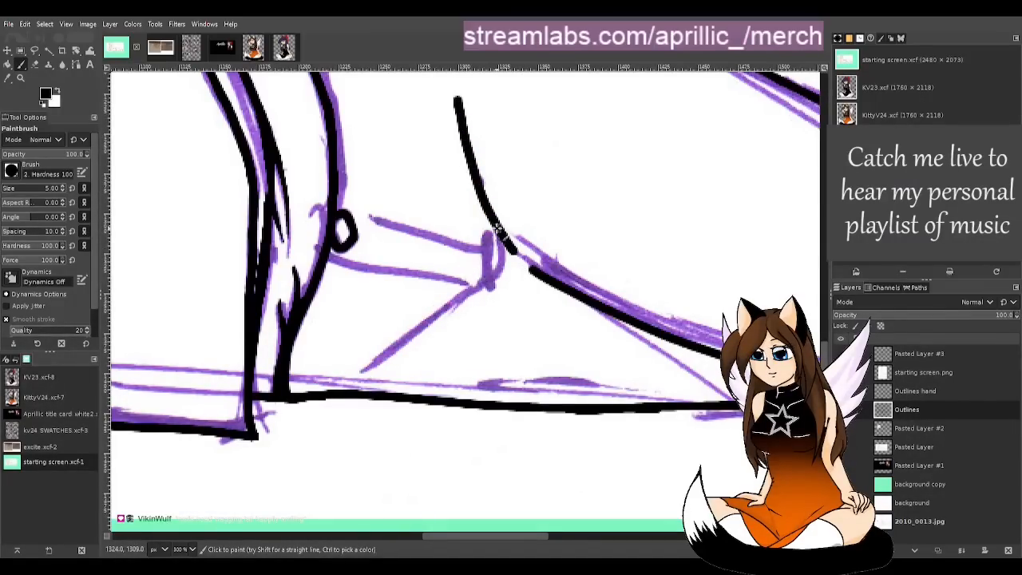
# Step: Taper both ends of the hip crease line and thin its length with the size 2 eraser
pyautogui.keyDown('ctrl'); pyautogui.scroll(1, 604, 166); pyautogui.keyUp('ctrl')
pyautogui.press('m')
pyautogui.scroll(2, 567, 184)
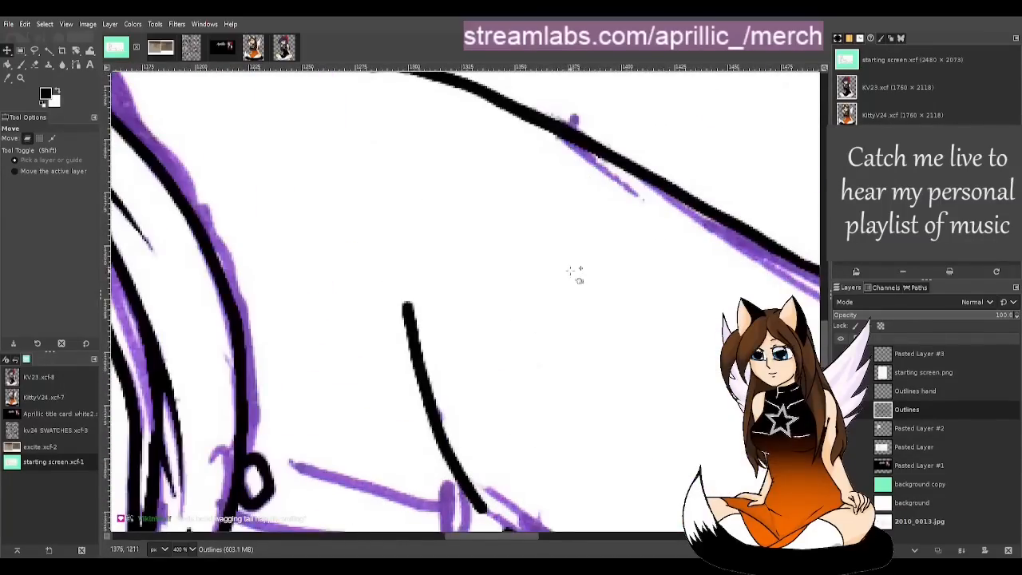
pyautogui.scroll(-1, 574, 274)
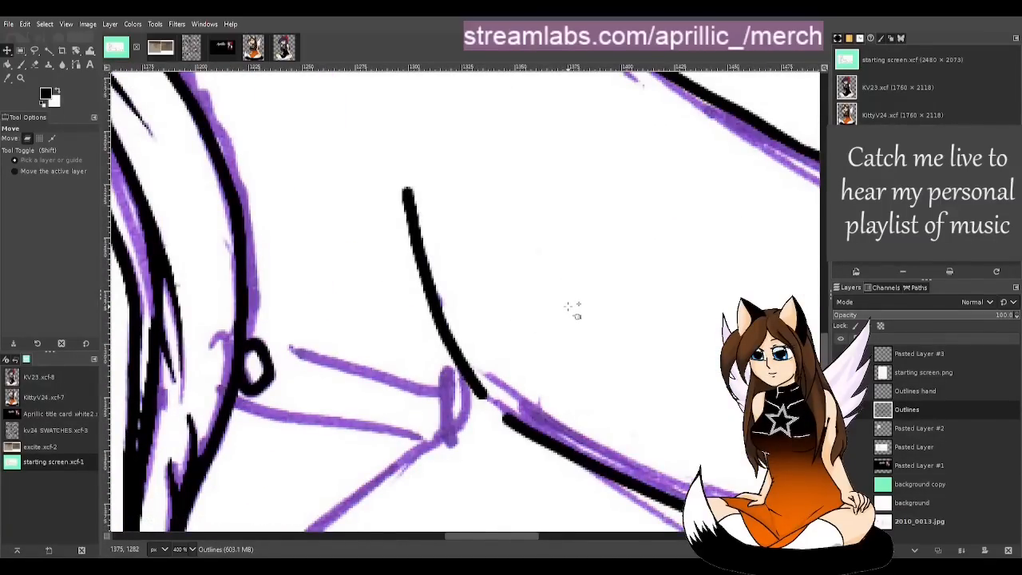
pyautogui.hotkey('shift', 'e')
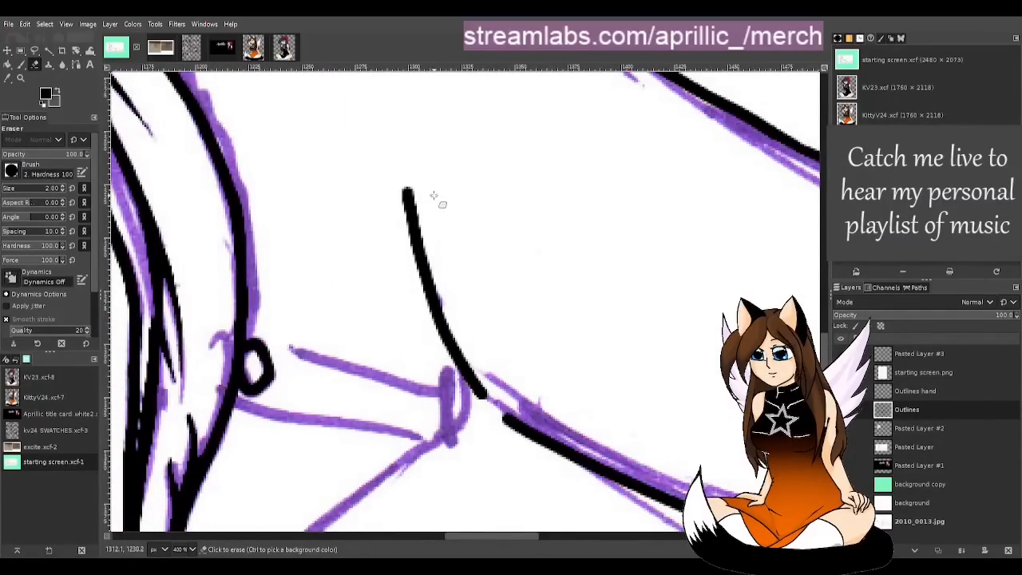
pyautogui.moveTo(411, 187); pyautogui.dragTo(429, 241)
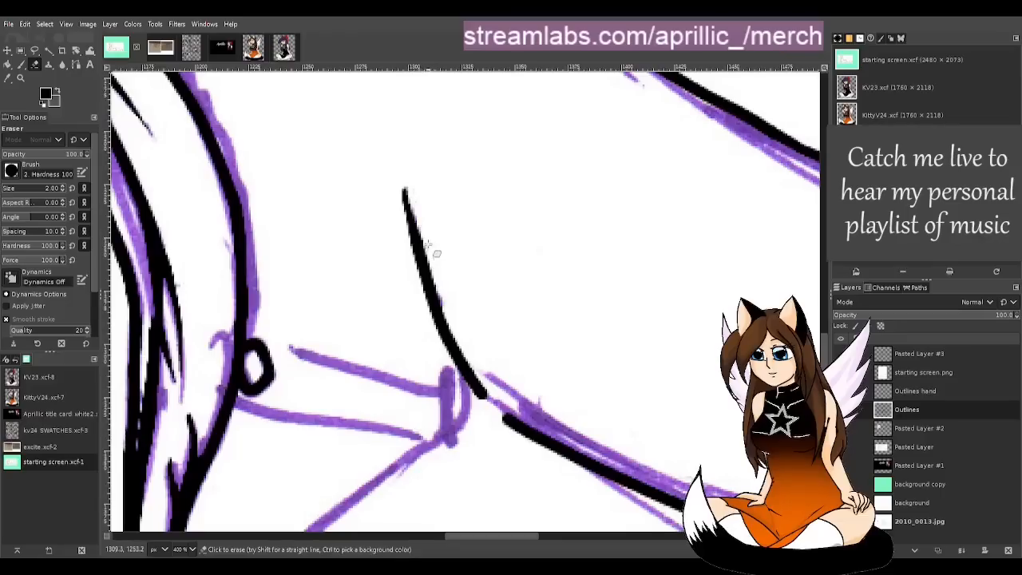
pyautogui.hotkey('ctrl', 'z')
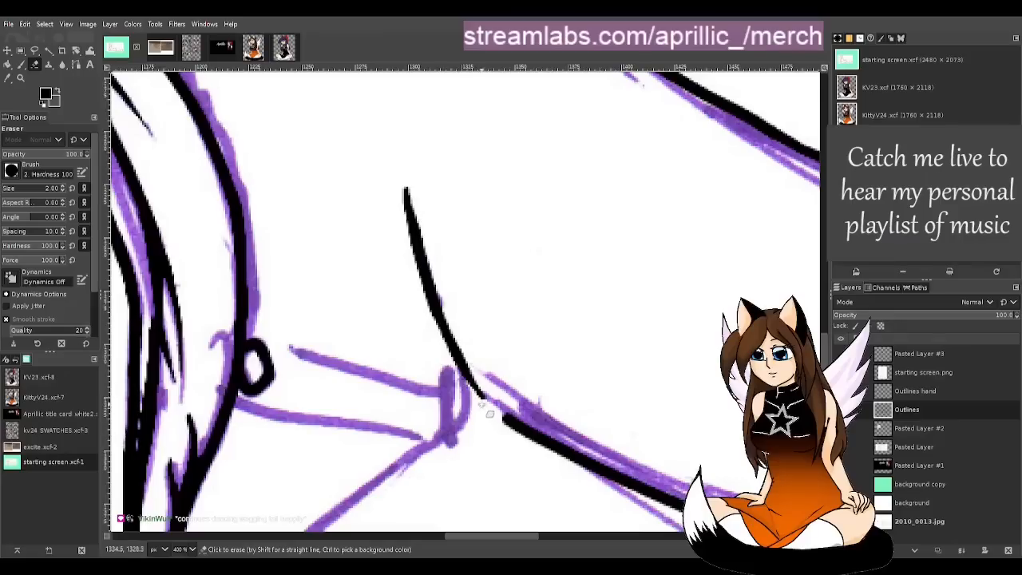
pyautogui.moveTo(459, 371)
pyautogui.mouseDown()
pyautogui.moveTo(490, 400)
pyautogui.moveTo(448, 321)
pyautogui.moveTo(440, 269)
pyautogui.mouseUp()
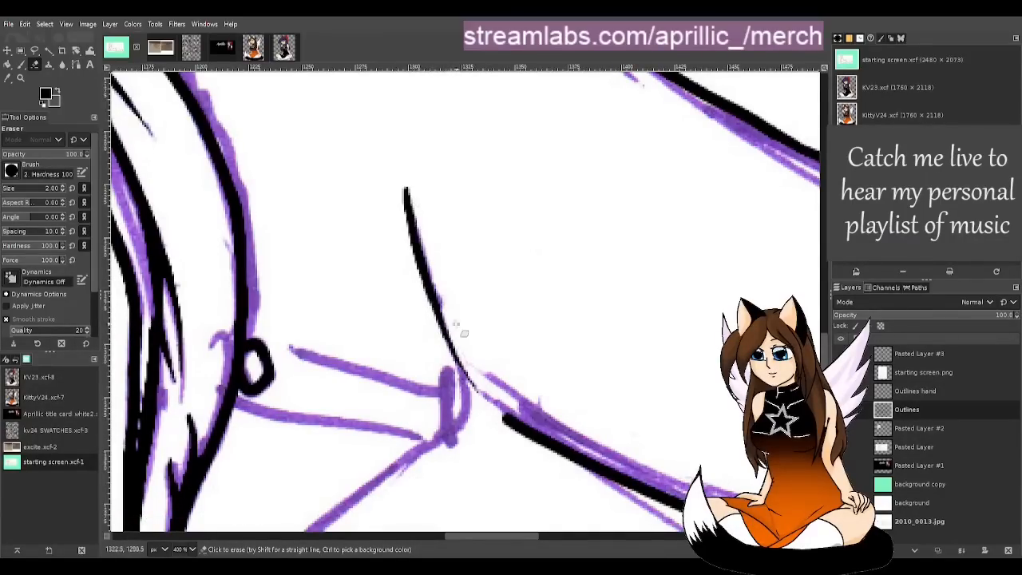
# Step: Try to ink the short diagonal line below the strap and the bend above it with the size 5 black brush
pyautogui.press('m')
pyautogui.scroll(-5, 409, 334)
pyautogui.scroll(5, 394, 367)
pyautogui.press('p')
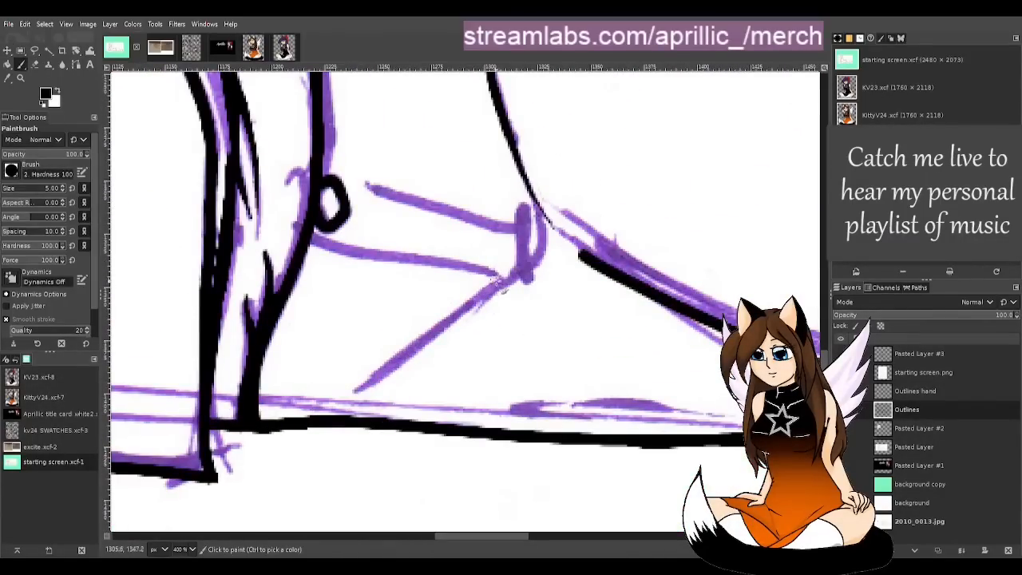
pyautogui.moveTo(489, 290); pyautogui.dragTo(352, 389)
pyautogui.hotkey('ctrl', 'z')
pyautogui.moveTo(504, 278); pyautogui.dragTo(427, 343)
pyautogui.hotkey('ctrl', 'z')
pyautogui.moveTo(503, 278); pyautogui.dragTo(353, 389)
pyautogui.hotkey('ctrl', 'z')
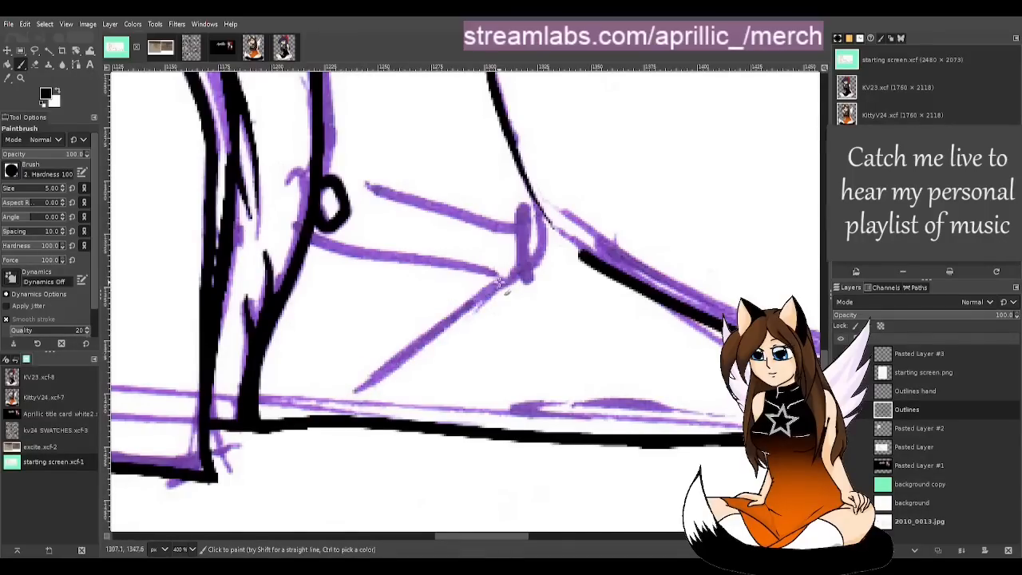
pyautogui.moveTo(502, 279); pyautogui.dragTo(353, 387)
pyautogui.hotkey('ctrl', 'z')
pyautogui.hotkey('ctrl', 'z')
pyautogui.moveTo(511, 274); pyautogui.dragTo(359, 389)
pyautogui.hotkey('ctrl', 'z')
pyautogui.moveTo(504, 277); pyautogui.dragTo(357, 391)
pyautogui.hotkey('ctrl', 'z')
pyautogui.moveTo(541, 202); pyautogui.dragTo(528, 265)
pyautogui.hotkey('ctrl', 'z')
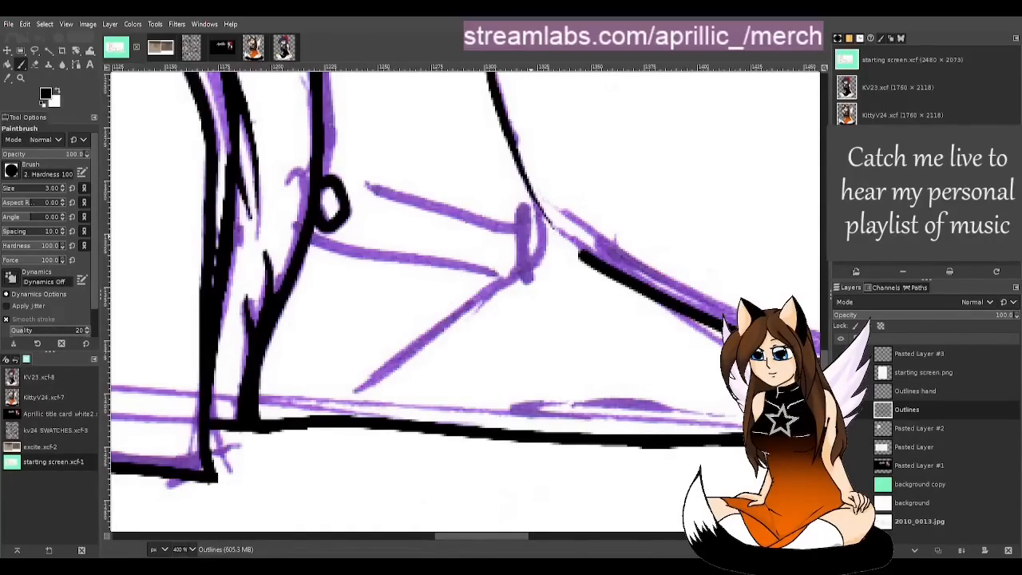
# Step: Ink the curved bend from the hip crease's lower end into the diagonal line toward the lower outline with the size 3 black brush
pyautogui.press('m')
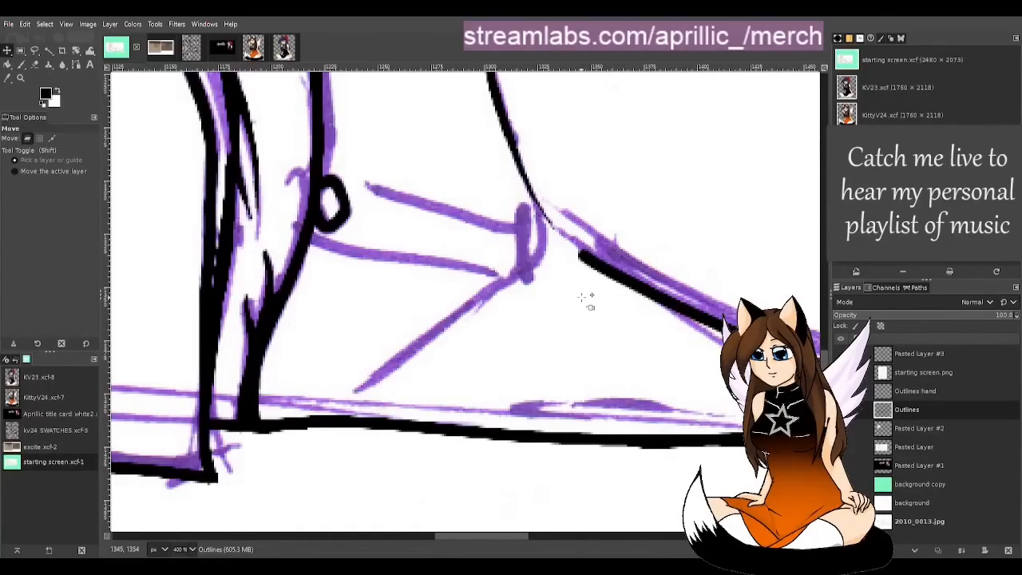
pyautogui.press('p')
pyautogui.moveTo(536, 199)
pyautogui.mouseDown()
pyautogui.moveTo(551, 261)
pyautogui.moveTo(545, 235)
pyautogui.moveTo(530, 262)
pyautogui.mouseUp()
pyautogui.hotkey('ctrl', 'z')
pyautogui.moveTo(545, 229)
pyautogui.mouseDown()
pyautogui.moveTo(521, 279)
pyautogui.moveTo(404, 345)
pyautogui.mouseUp()
pyautogui.hotkey('shift', 'e')
pyautogui.press('p')
pyautogui.hotkey('ctrl', 'z')
pyautogui.moveTo(533, 264); pyautogui.dragTo(342, 393)
pyautogui.hotkey('ctrl', 'z')
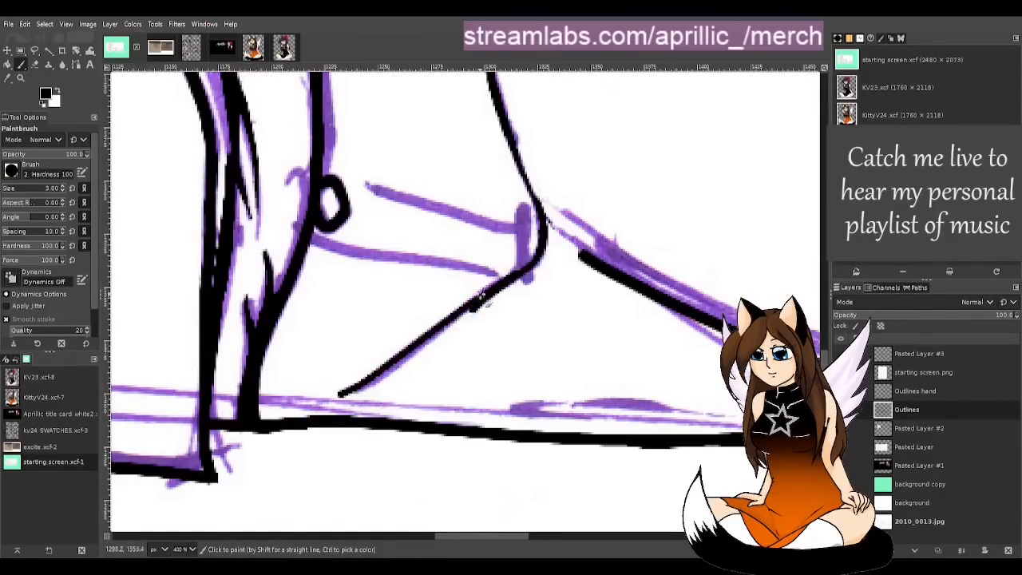
pyautogui.hotkey('ctrl', 'z')
pyautogui.moveTo(479, 295)
pyautogui.mouseDown()
pyautogui.moveTo(357, 388)
pyautogui.moveTo(519, 272)
pyautogui.mouseUp()
# Step: Thin the diagonal line and taper its lower end with the size 2 eraser
pyautogui.hotkey('shift', 'e')
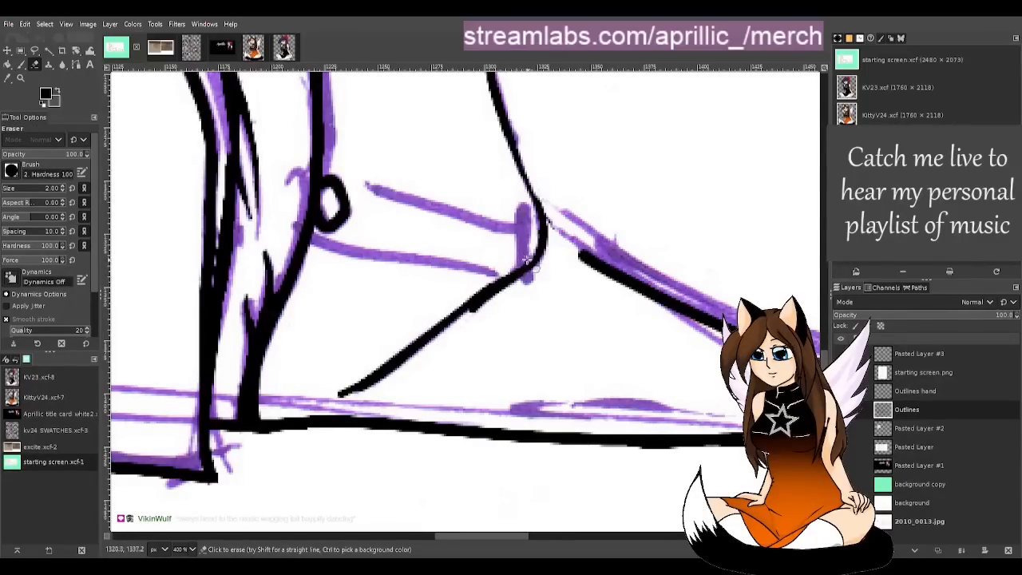
pyautogui.moveTo(526, 262); pyautogui.dragTo(471, 305)
pyautogui.moveTo(328, 393)
pyautogui.mouseDown()
pyautogui.moveTo(365, 378)
pyautogui.moveTo(440, 316)
pyautogui.mouseUp()
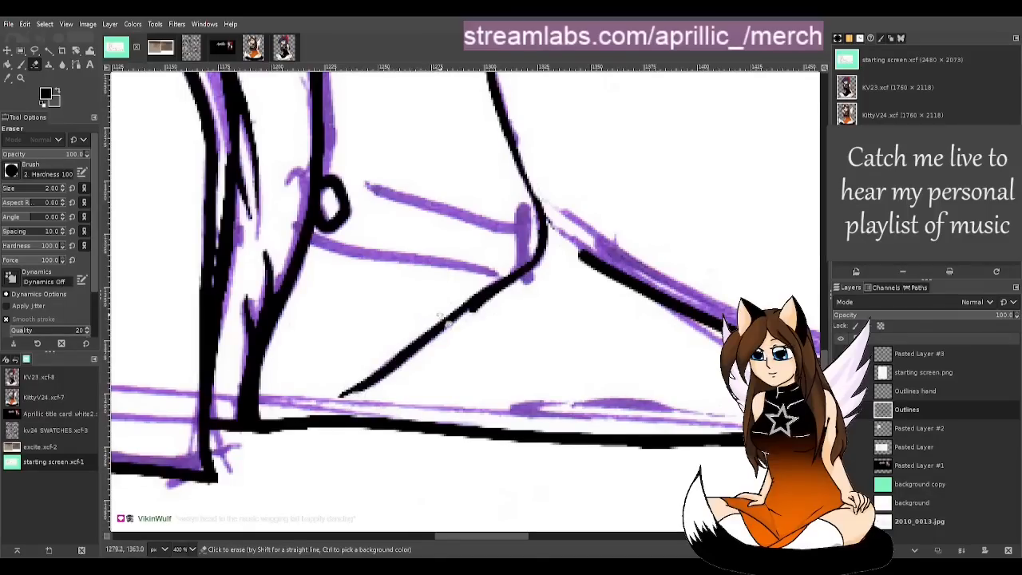
pyautogui.moveTo(393, 356); pyautogui.dragTo(485, 290)
pyautogui.hotkey('ctrl', 'z')
pyautogui.moveTo(373, 386)
pyautogui.mouseDown()
pyautogui.moveTo(339, 402)
pyautogui.moveTo(410, 363)
pyautogui.moveTo(365, 391)
pyautogui.moveTo(392, 383)
pyautogui.moveTo(417, 338)
pyautogui.moveTo(335, 370)
pyautogui.mouseUp()
pyautogui.hotkey('ctrl', 'z')
# Step: Thicken the lower half of the diagonal line with the size 3 black brush, redoing the stroke once
pyautogui.press('m')
pyautogui.scroll(1, 394, 471)
pyautogui.press('p')
pyautogui.hotkey('ctrl', 'z')
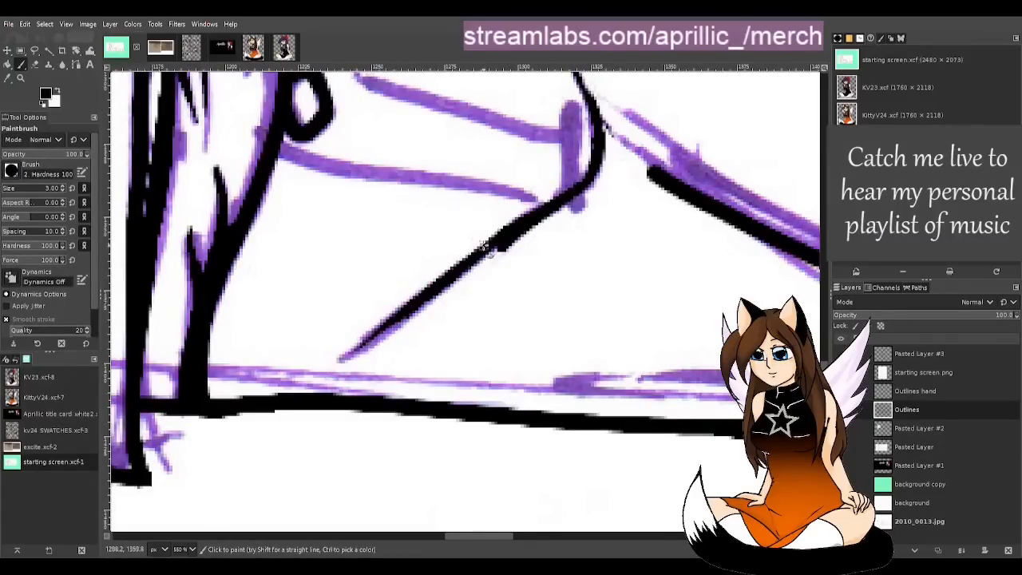
pyautogui.moveTo(487, 246); pyautogui.dragTo(353, 355)
pyautogui.moveTo(422, 304)
pyautogui.mouseDown()
pyautogui.moveTo(337, 364)
pyautogui.moveTo(364, 336)
pyautogui.mouseUp()
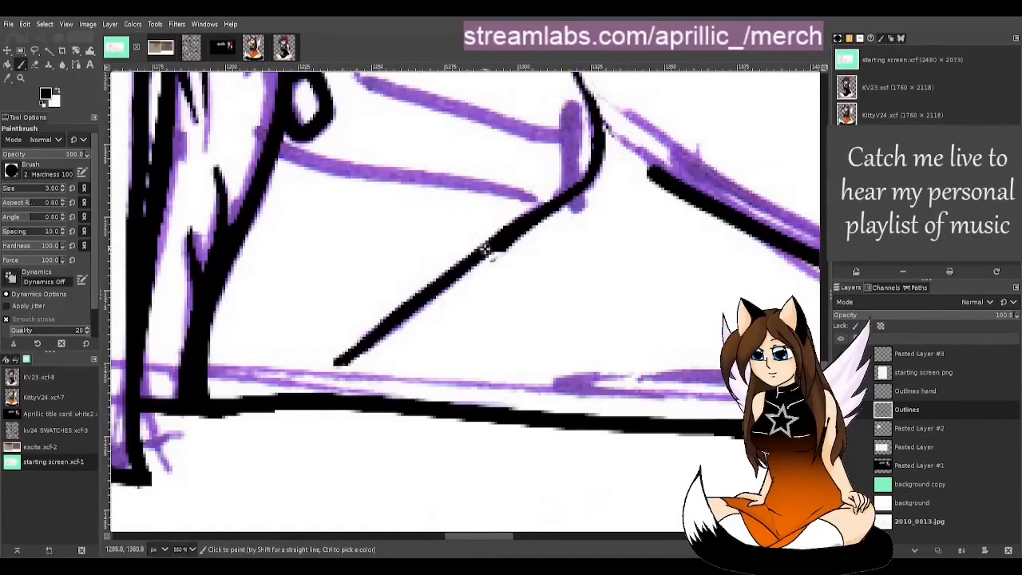
pyautogui.hotkey('ctrl', 'z')
pyautogui.moveTo(482, 252)
pyautogui.mouseDown()
pyautogui.moveTo(342, 361)
pyautogui.moveTo(372, 337)
pyautogui.mouseUp()
# Step: Trim the underside of the diagonal line with the eraser, reduce the eraser to size 1, and touch up the joint with the size 3 brush
pyautogui.hotkey('shift', 'e')
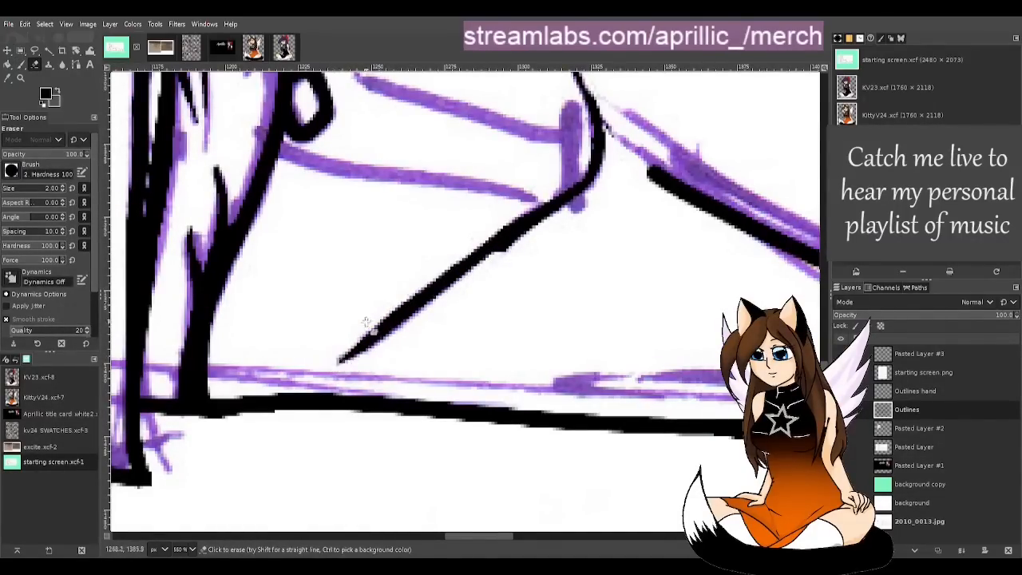
pyautogui.moveTo(339, 367)
pyautogui.mouseDown()
pyautogui.moveTo(372, 357)
pyautogui.moveTo(484, 237)
pyautogui.moveTo(354, 336)
pyautogui.moveTo(396, 330)
pyautogui.moveTo(439, 299)
pyautogui.moveTo(395, 332)
pyautogui.moveTo(499, 254)
pyautogui.mouseUp()
pyautogui.press('[')
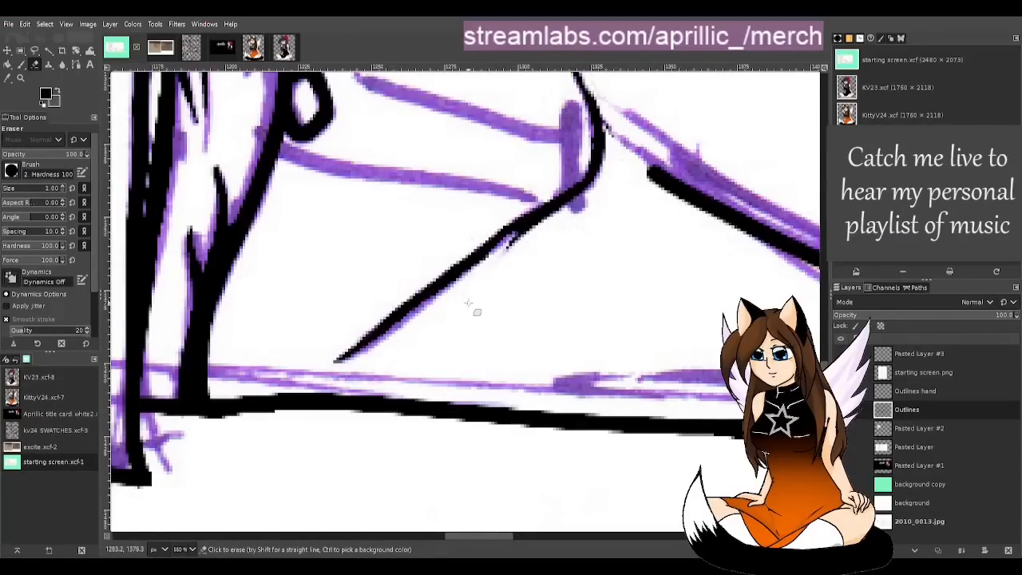
pyautogui.press('p')
pyautogui.moveTo(536, 221); pyautogui.dragTo(506, 242)
# Step: Lower the Outlines layer's opacity to 79.7 so the sketch shows through around the diagonal line
pyautogui.press('m')
pyautogui.scroll(1, 563, 244)
pyautogui.scroll(-6, 674, 315)
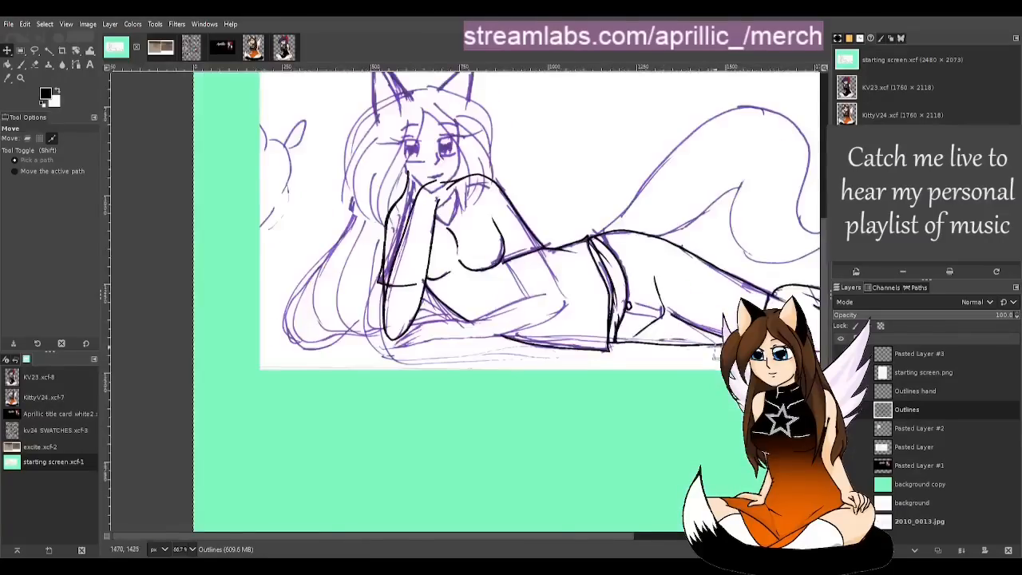
pyautogui.scroll(6, 679, 319)
pyautogui.click(976, 314)
pyautogui.scroll(2, 566, 351)
# Step: Even out the diagonal line's lower end and upper bend with the size 3 black brush
pyautogui.press('p')
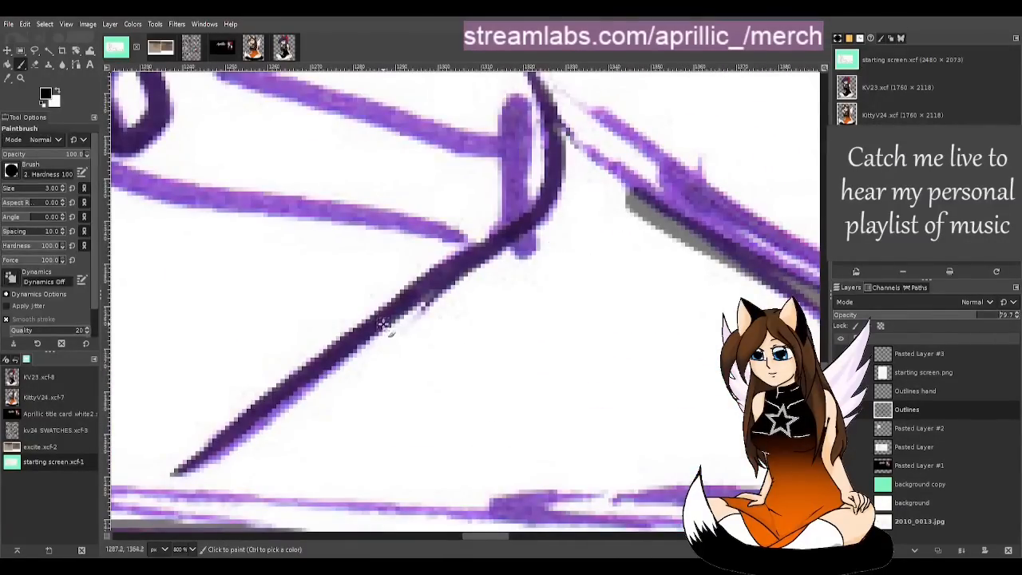
pyautogui.moveTo(327, 367); pyautogui.dragTo(238, 426)
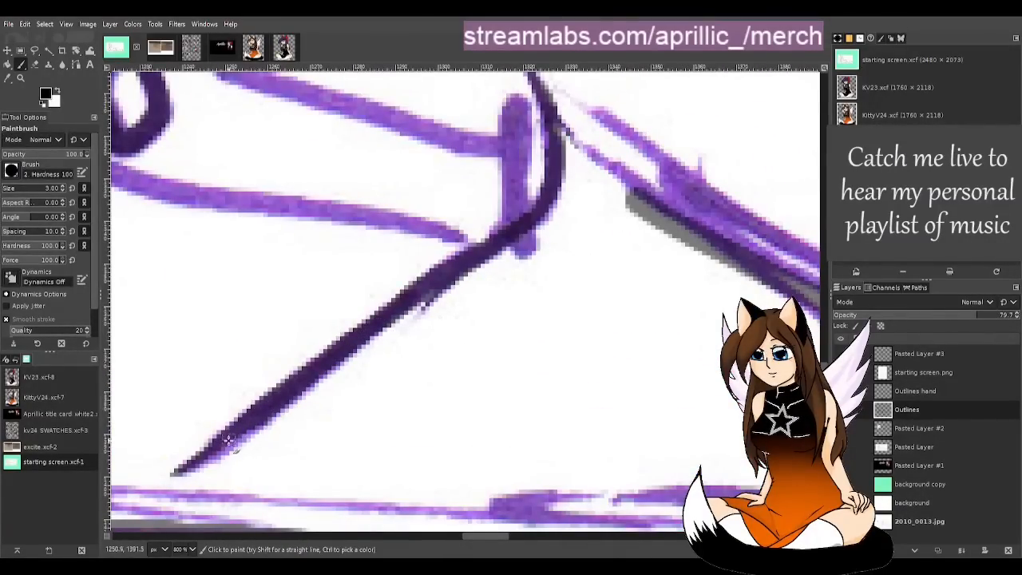
pyautogui.moveTo(195, 468); pyautogui.dragTo(266, 410)
pyautogui.moveTo(196, 467)
pyautogui.mouseDown()
pyautogui.moveTo(230, 451)
pyautogui.moveTo(294, 401)
pyautogui.mouseUp()
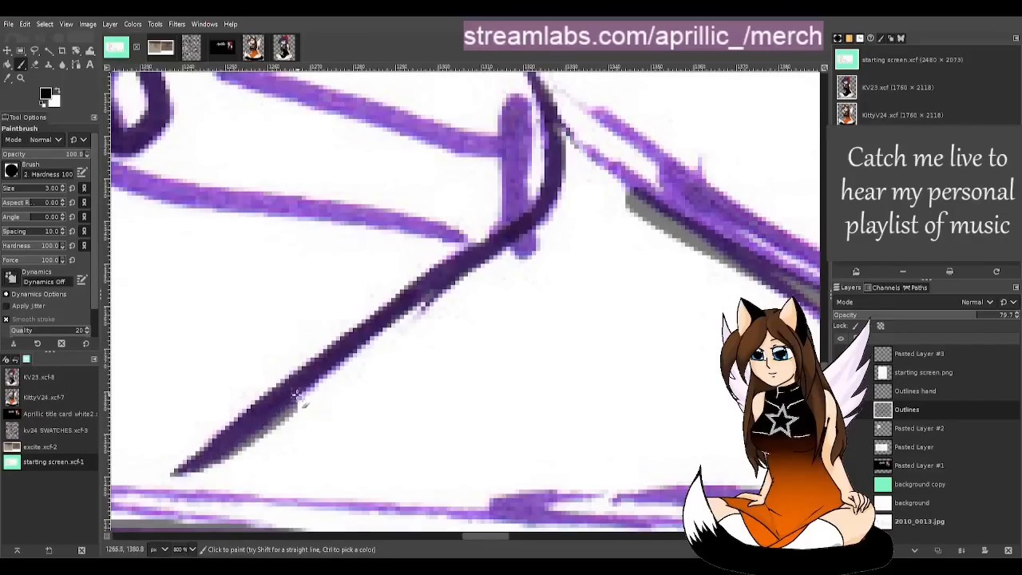
pyautogui.hotkey('ctrl', 'z')
pyautogui.moveTo(217, 450); pyautogui.dragTo(285, 390)
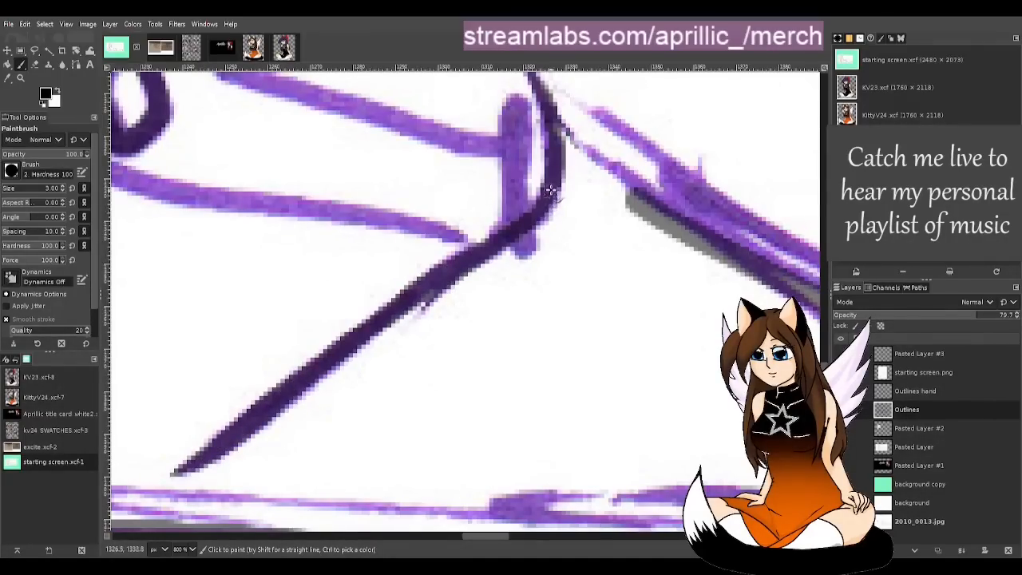
pyautogui.moveTo(523, 230); pyautogui.dragTo(395, 294)
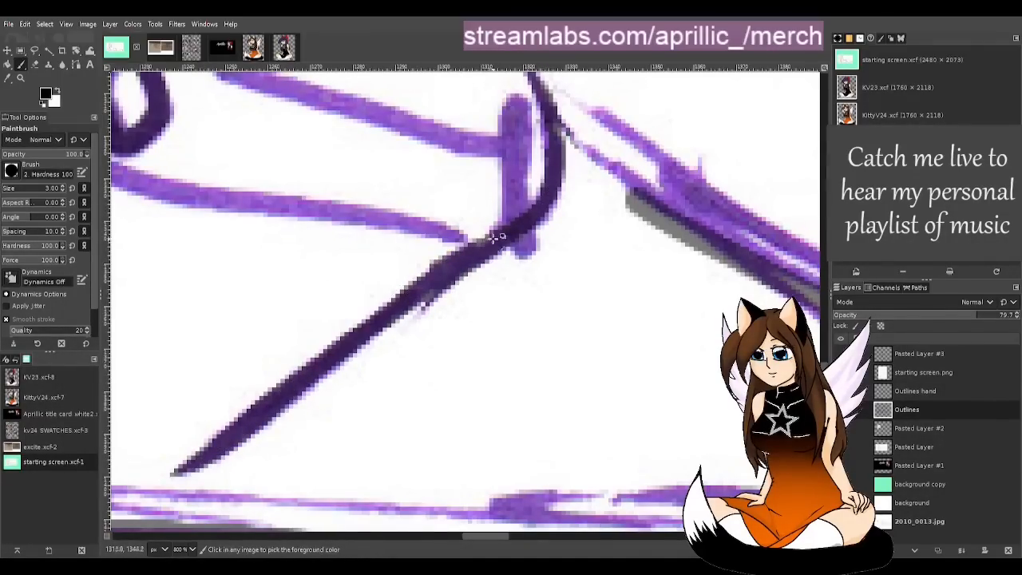
pyautogui.hotkey('ctrl', 'z')
pyautogui.moveTo(550, 192); pyautogui.dragTo(402, 300)
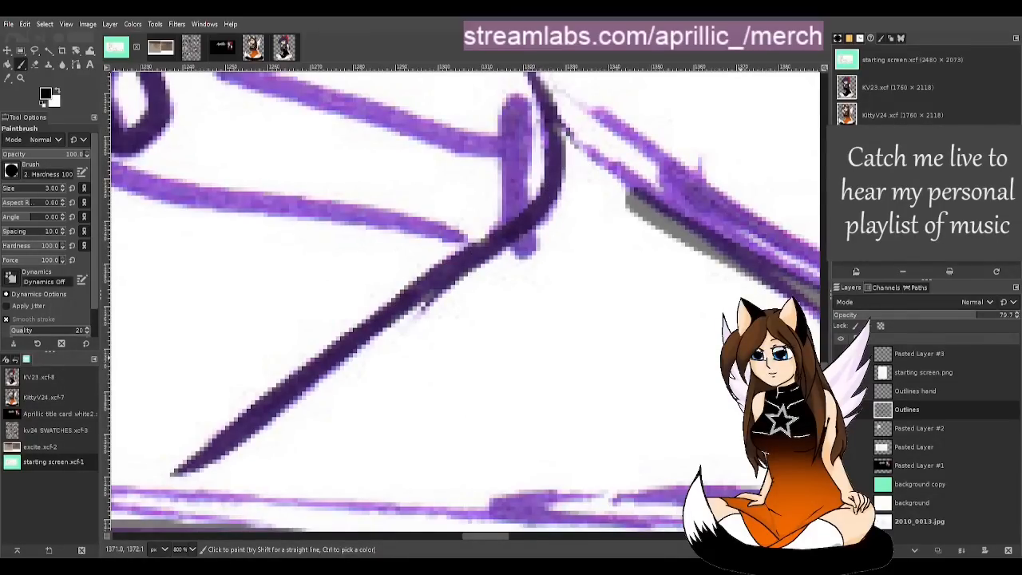
# Step: Erase the stray nub under the middle of the diagonal line with the size 1 eraser and repaint the edge with the size 3 brush
pyautogui.hotkey('shift', 'e')
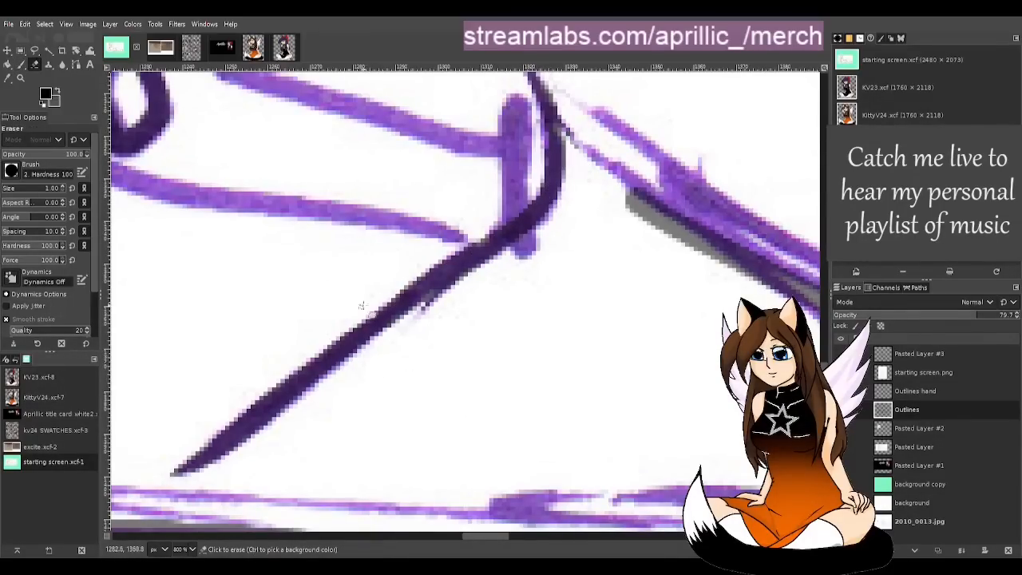
pyautogui.moveTo(430, 294); pyautogui.dragTo(423, 311)
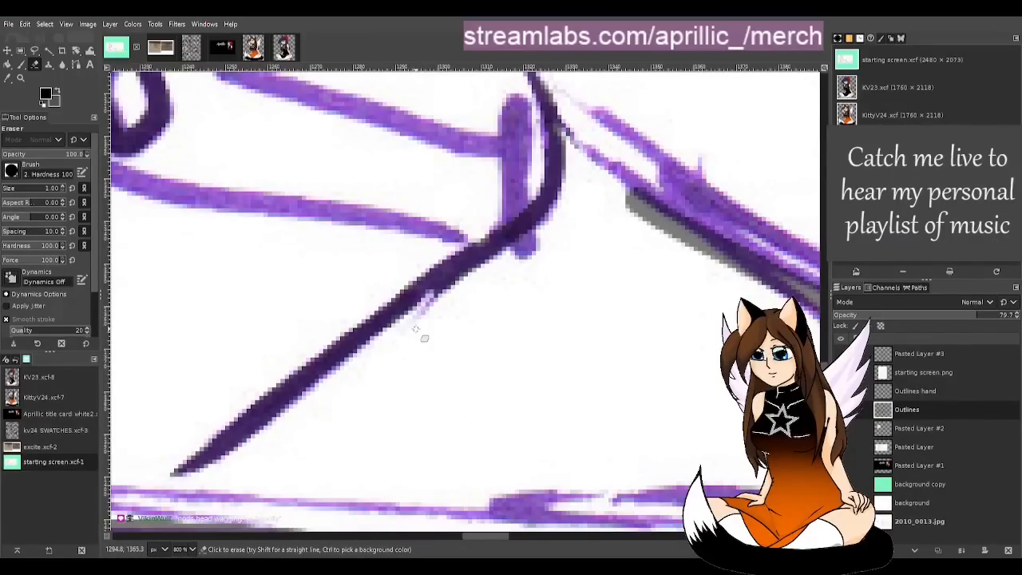
pyautogui.press('p')
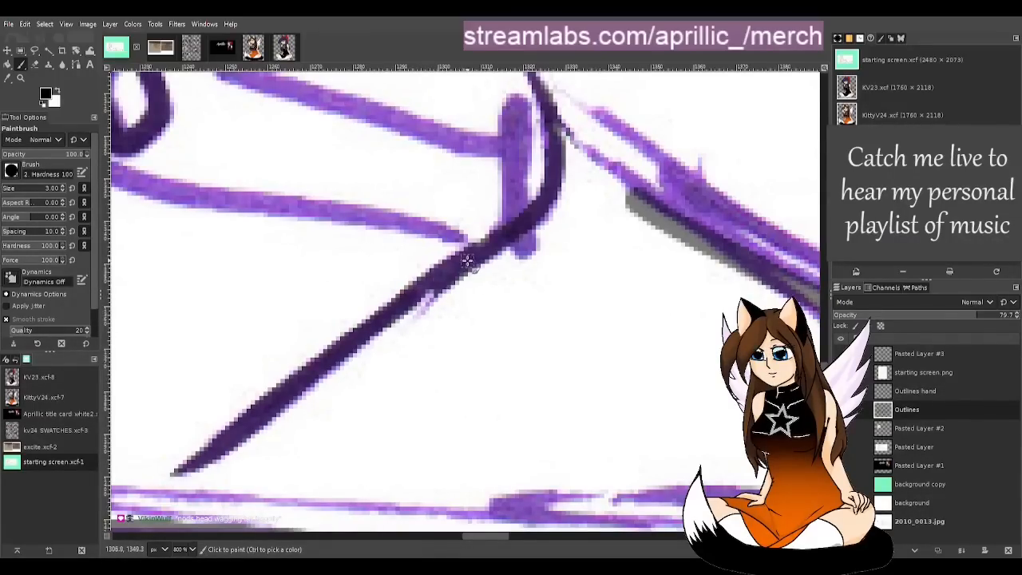
pyautogui.moveTo(457, 268); pyautogui.dragTo(387, 314)
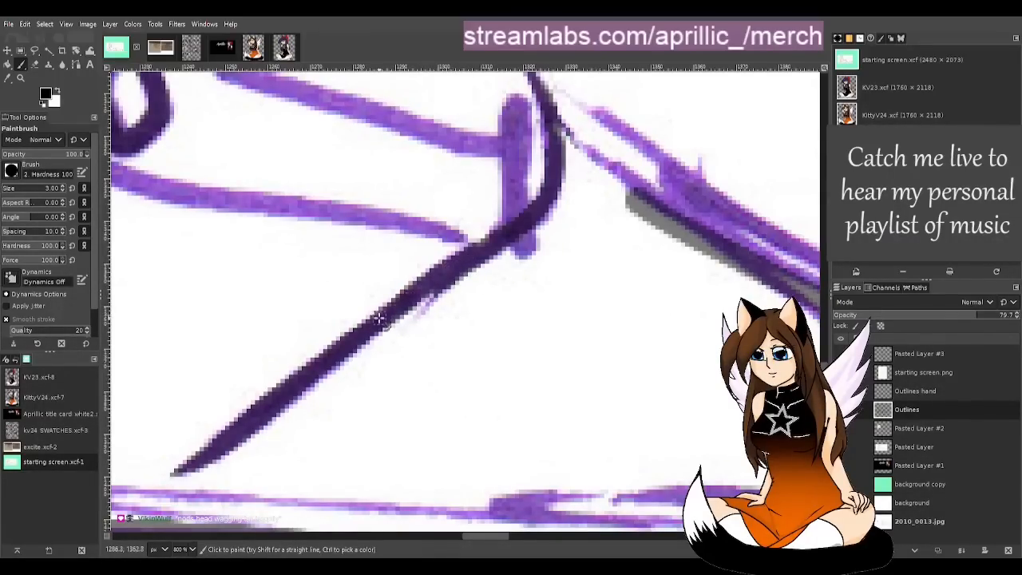
pyautogui.moveTo(452, 269); pyautogui.dragTo(394, 300)
# Step: Shape a small tapered spur under the middle of the diagonal line, alternating the size 1 eraser and size 3 black brush
pyautogui.hotkey('shift', 'e')
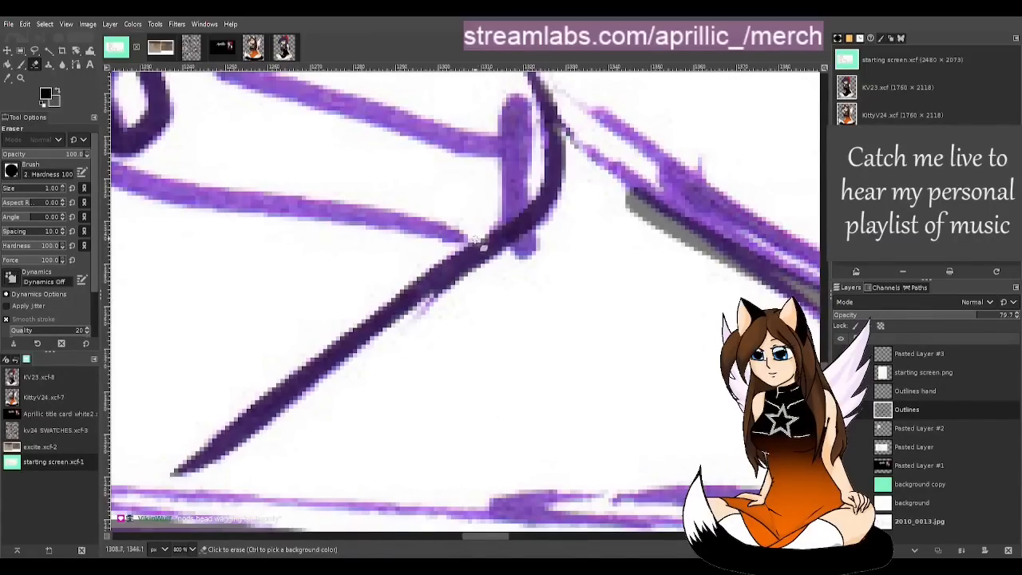
pyautogui.moveTo(472, 240)
pyautogui.mouseDown()
pyautogui.moveTo(416, 328)
pyautogui.moveTo(479, 232)
pyautogui.moveTo(411, 327)
pyautogui.moveTo(432, 281)
pyautogui.moveTo(483, 227)
pyautogui.mouseUp()
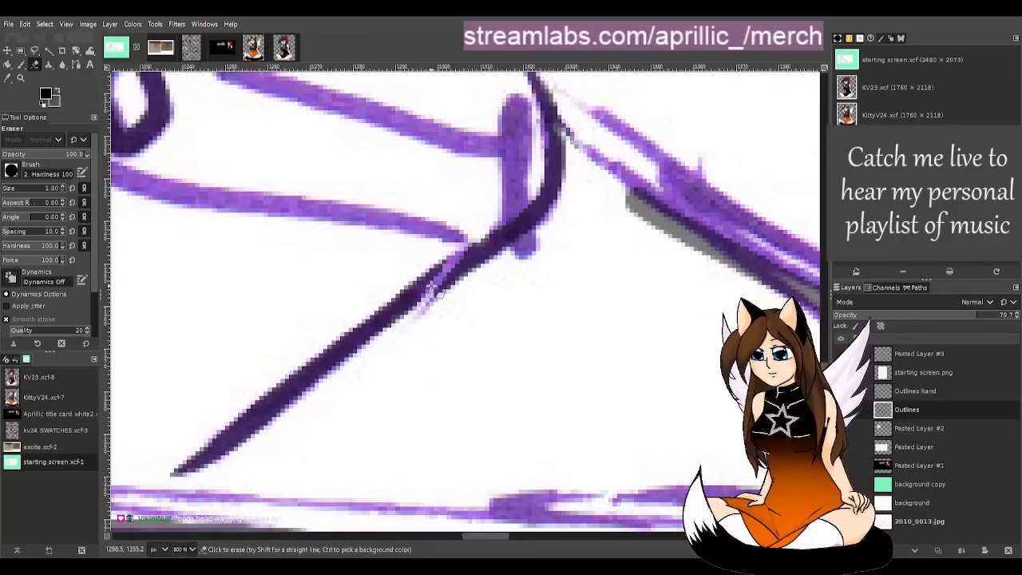
pyautogui.press('p')
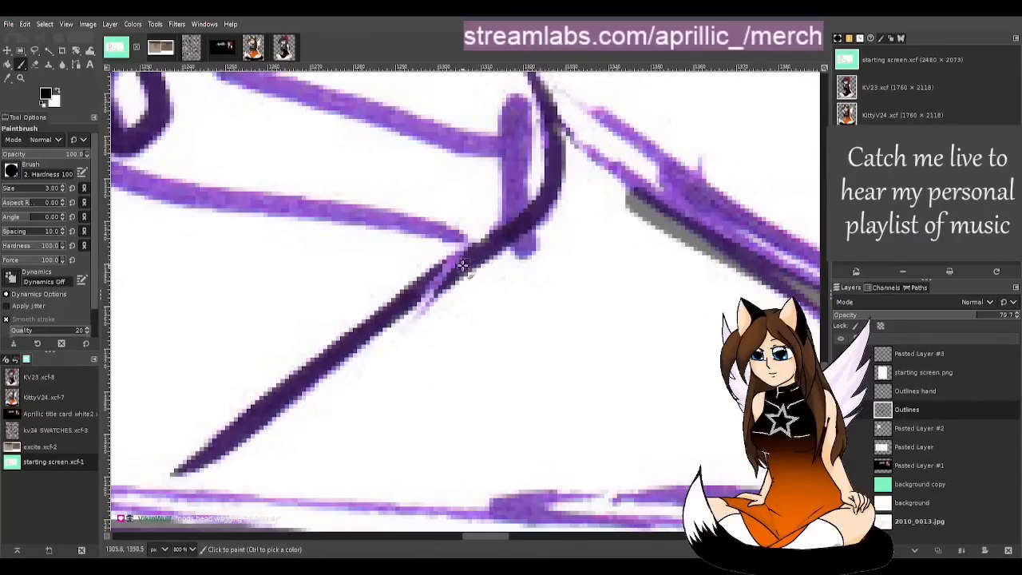
pyautogui.moveTo(461, 269); pyautogui.dragTo(407, 335)
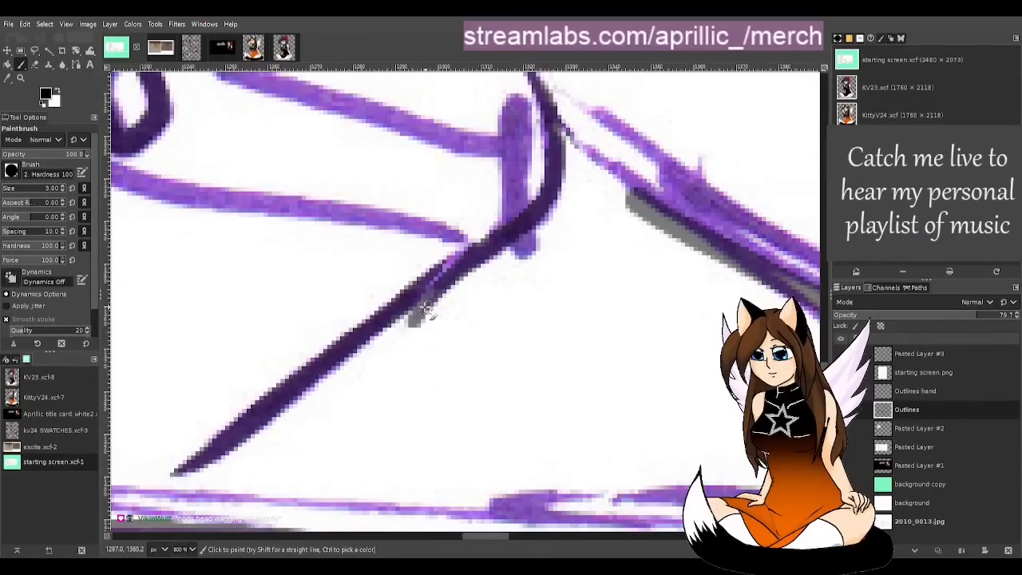
pyautogui.hotkey('shift', 'e')
pyautogui.moveTo(448, 301)
pyautogui.mouseDown()
pyautogui.moveTo(421, 330)
pyautogui.moveTo(454, 258)
pyautogui.moveTo(421, 323)
pyautogui.mouseUp()
pyautogui.moveTo(429, 286); pyautogui.dragTo(414, 326)
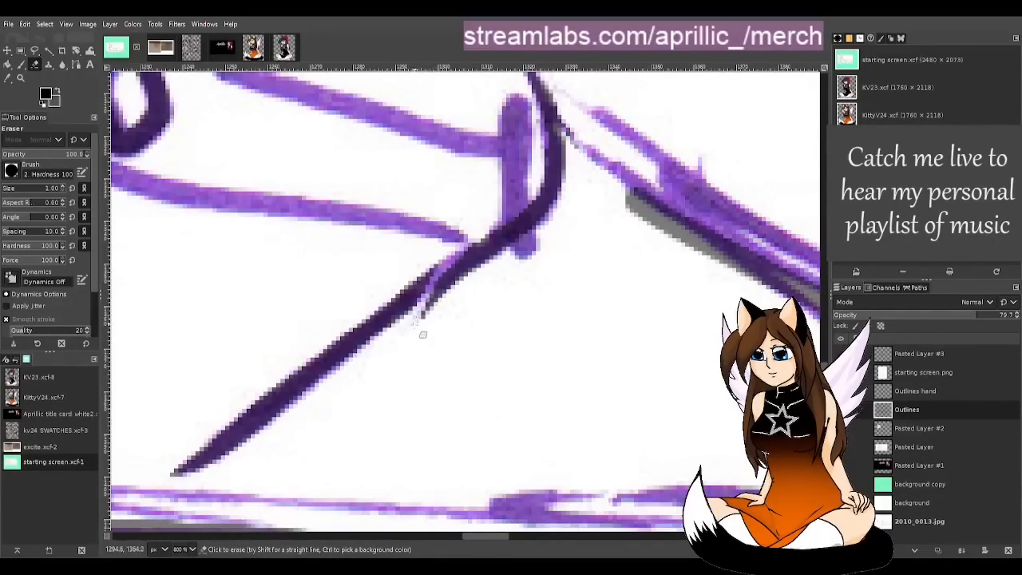
pyautogui.moveTo(421, 336); pyautogui.dragTo(464, 300)
pyautogui.press('p')
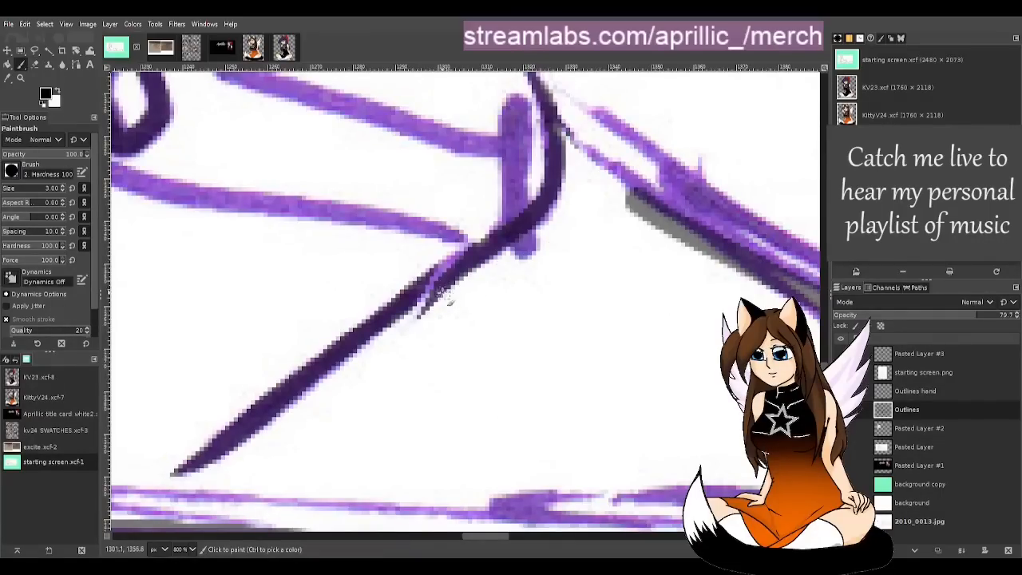
pyautogui.moveTo(480, 252); pyautogui.dragTo(417, 298)
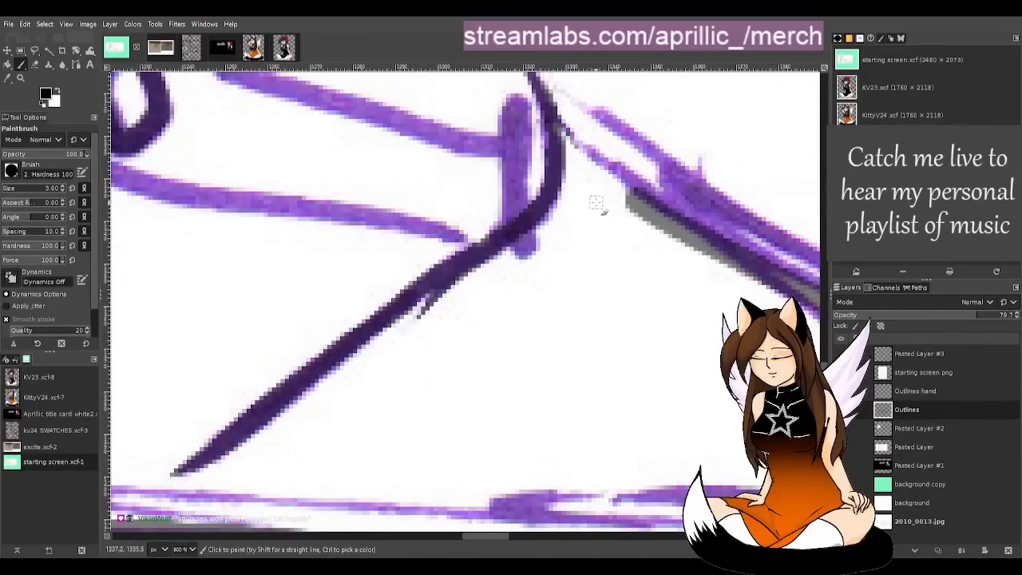
pyautogui.moveTo(550, 117); pyautogui.dragTo(556, 173)
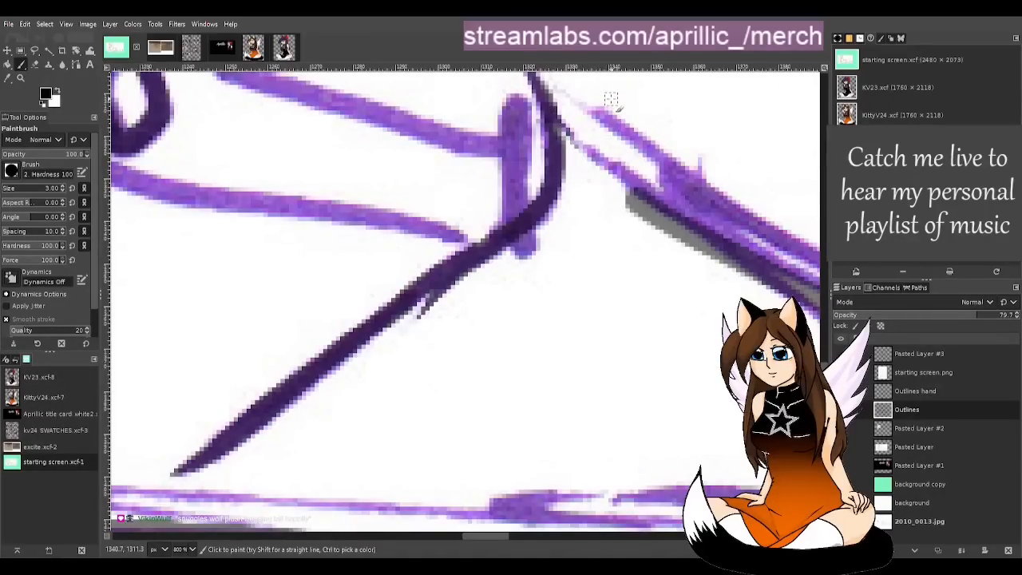
# Step: Restore the Outlines layer's opacity to 100
pyautogui.hotkey('shift', 'e')
pyautogui.press('m')
pyautogui.scroll(-5, 251, 155)
pyautogui.moveTo(983, 315); pyautogui.dragTo(1017, 343)
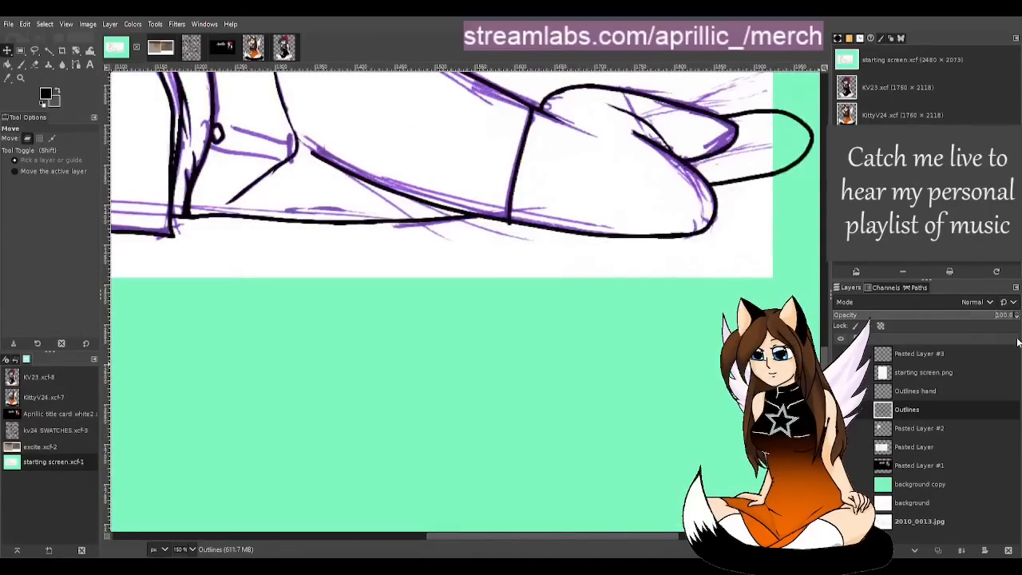
# Step: Ink the short vertical line beside the crease's bend and try the two strap lines leading to it from the small ring
pyautogui.scroll(3, 428, 424)
pyautogui.press('p')
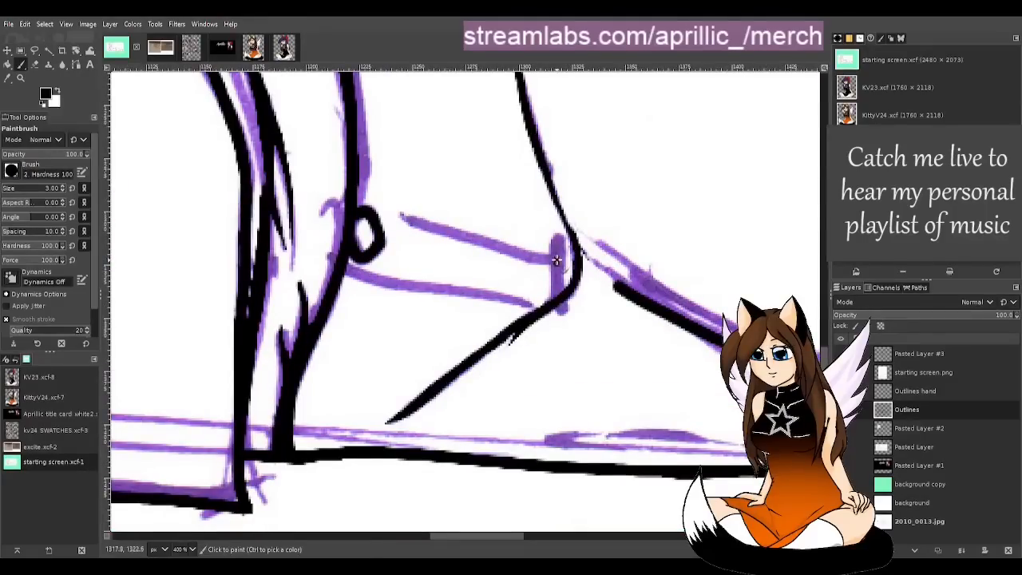
pyautogui.moveTo(556, 239); pyautogui.dragTo(559, 291)
pyautogui.moveTo(390, 198); pyautogui.dragTo(563, 266)
pyautogui.hotkey('ctrl', 'z')
pyautogui.moveTo(351, 267); pyautogui.dragTo(537, 306)
pyautogui.hotkey('ctrl', 'z')
# Step: Toggle the visibility of Pasted Layer to examine the black outlines without the body sketch
pyautogui.press('m')
pyautogui.scroll(-6, 382, 388)
pyautogui.click(841, 447)
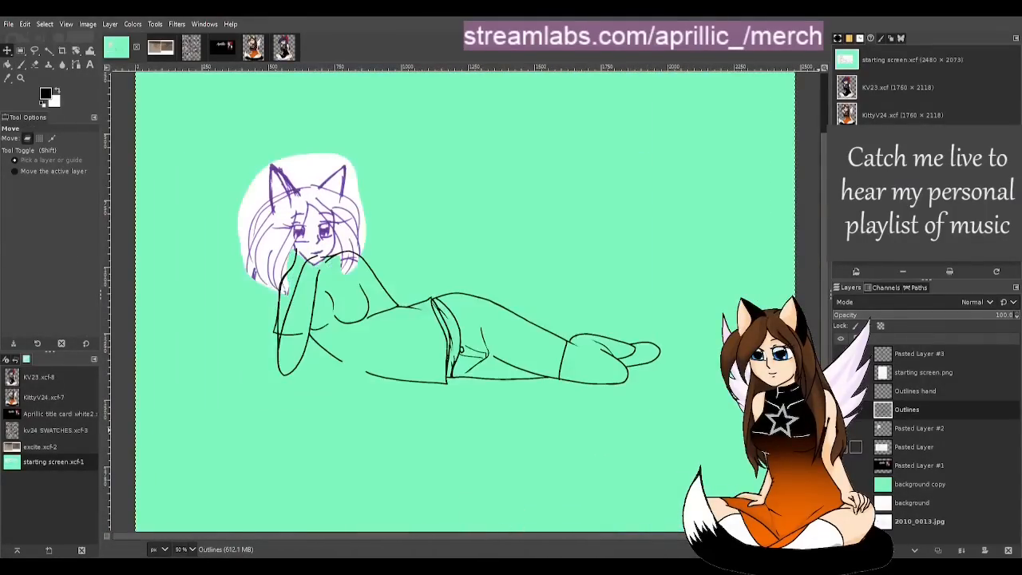
pyautogui.click(840, 447)
pyautogui.click(841, 447)
pyautogui.click(840, 447)
# Step: Extend the thigh line past the stocking edge into a thin tapered crease with the black brush at size 1
pyautogui.scroll(6, 645, 340)
pyautogui.press('p')
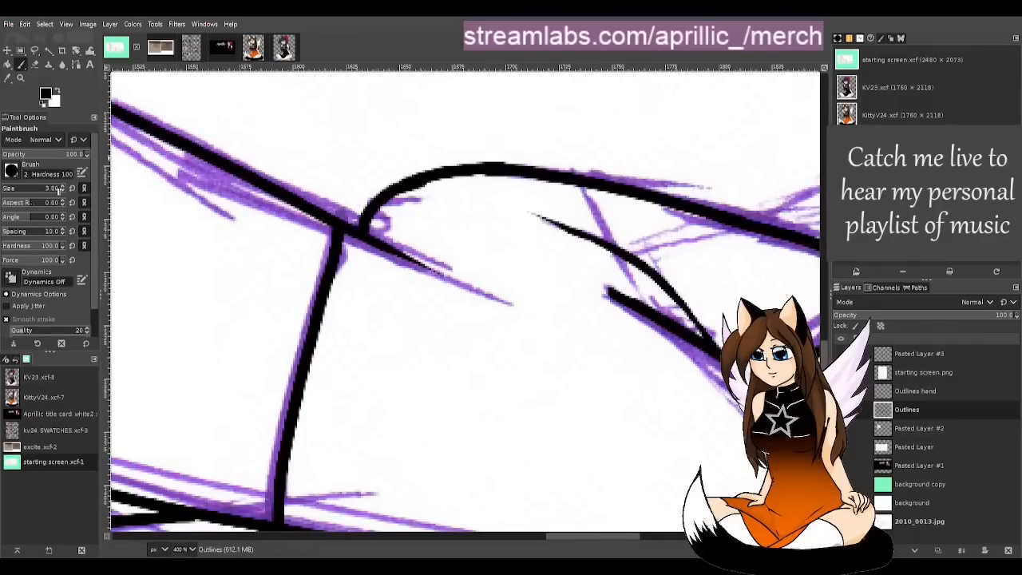
pyautogui.scroll(-2, 57, 192)
pyautogui.moveTo(417, 264); pyautogui.dragTo(512, 306)
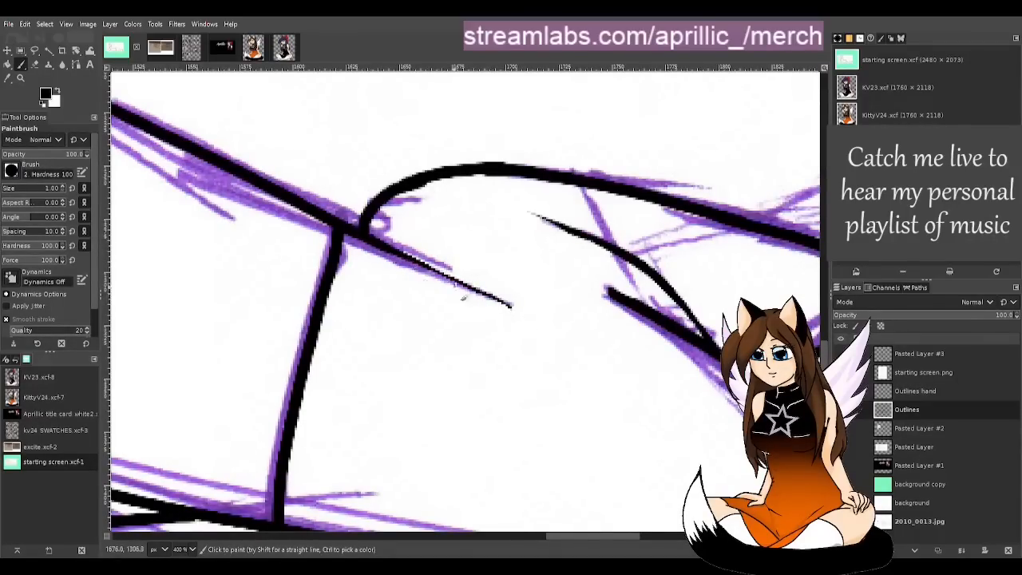
# Step: Thicken the tapered thigh crease past the stocking edge with the size 1 black brush and trim it with the size 3 eraser
pyautogui.moveTo(375, 238); pyautogui.dragTo(459, 283)
pyautogui.hotkey('ctrl', 'z')
pyautogui.hotkey('ctrl', 'z')
pyautogui.moveTo(403, 257); pyautogui.dragTo(460, 283)
pyautogui.scroll(3, 522, 355)
pyautogui.hotkey('shift', 'e')
pyautogui.scroll(-5, 487, 286)
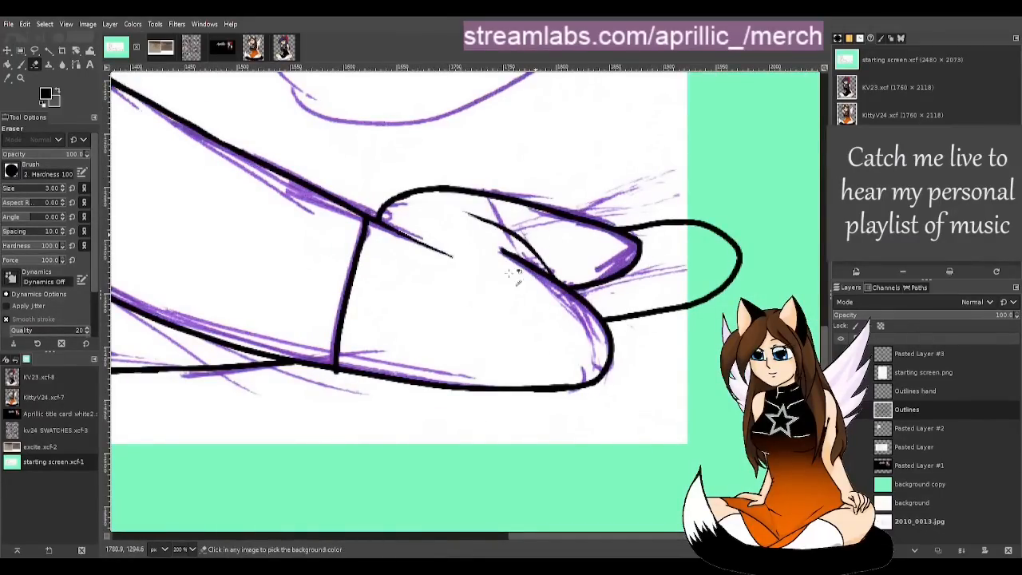
pyautogui.scroll(4, 441, 244)
pyautogui.moveTo(469, 284)
pyautogui.mouseDown()
pyautogui.moveTo(490, 294)
pyautogui.moveTo(447, 272)
pyautogui.mouseUp()
pyautogui.hotkey('shift', 'e')
# Step: Hide Pasted Layer to examine the inked legs and hips on the green background, and show it again
pyautogui.scroll(-6, 513, 214)
pyautogui.click(854, 446)
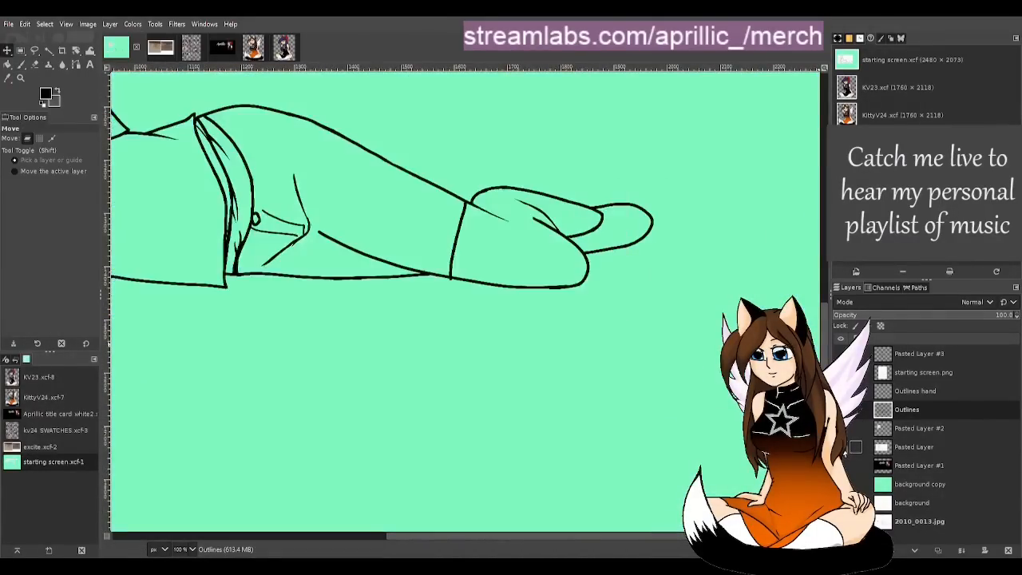
pyautogui.scroll(1, 492, 431)
pyautogui.moveTo(503, 538); pyautogui.dragTo(344, 537)
pyautogui.click(850, 447)
# Step: Erase the stray cuff line crossing the forearm, reduce the eraser to size 11 and remove the arm line overlapping above the cuff
pyautogui.scroll(4, 588, 369)
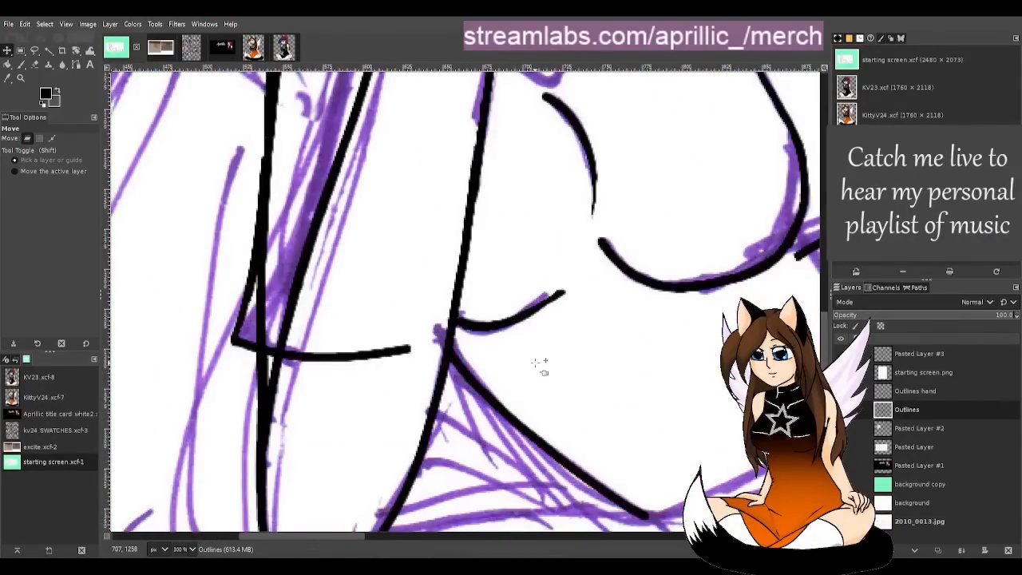
pyautogui.hotkey('shift', 'e')
pyautogui.moveTo(310, 357); pyautogui.dragTo(412, 339)
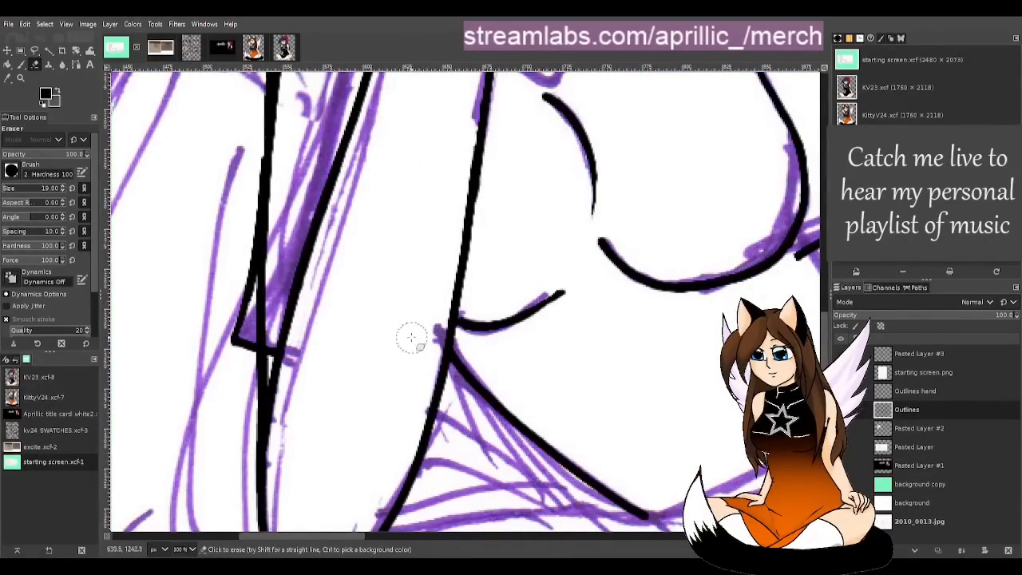
pyautogui.press('[')
pyautogui.press('[')
pyautogui.press('[')
pyautogui.press('[')
pyautogui.press('[')
pyautogui.press('[')
pyautogui.press('[')
pyautogui.press('[')
pyautogui.moveTo(262, 334); pyautogui.dragTo(262, 305)
pyautogui.hotkey('ctrl', 'z')
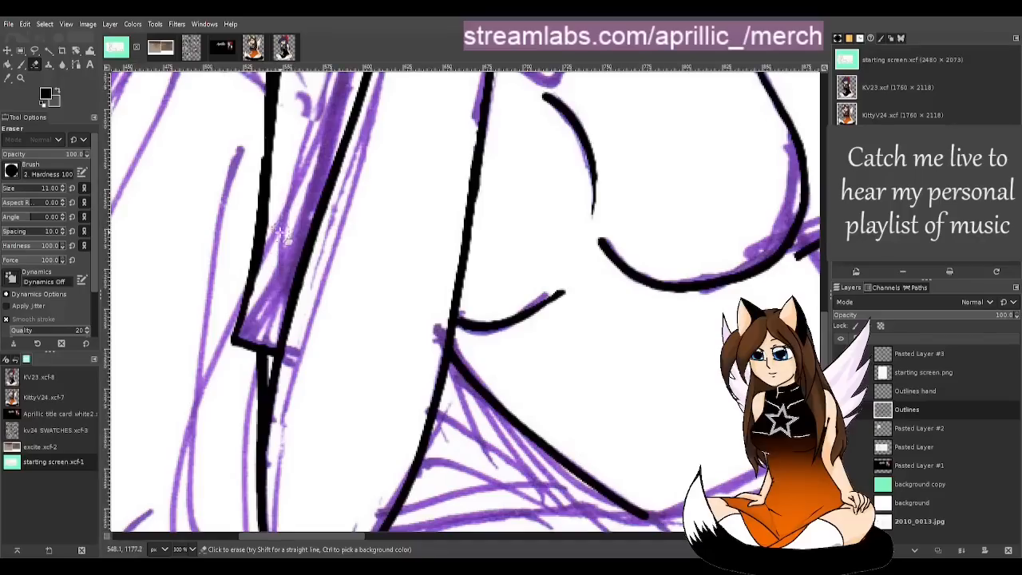
pyautogui.press('m')
# Step: Ink the pointed collar below the chin with the size 5 brush, from the shoulder line around to the raised forearm
pyautogui.scroll(-4, 525, 269)
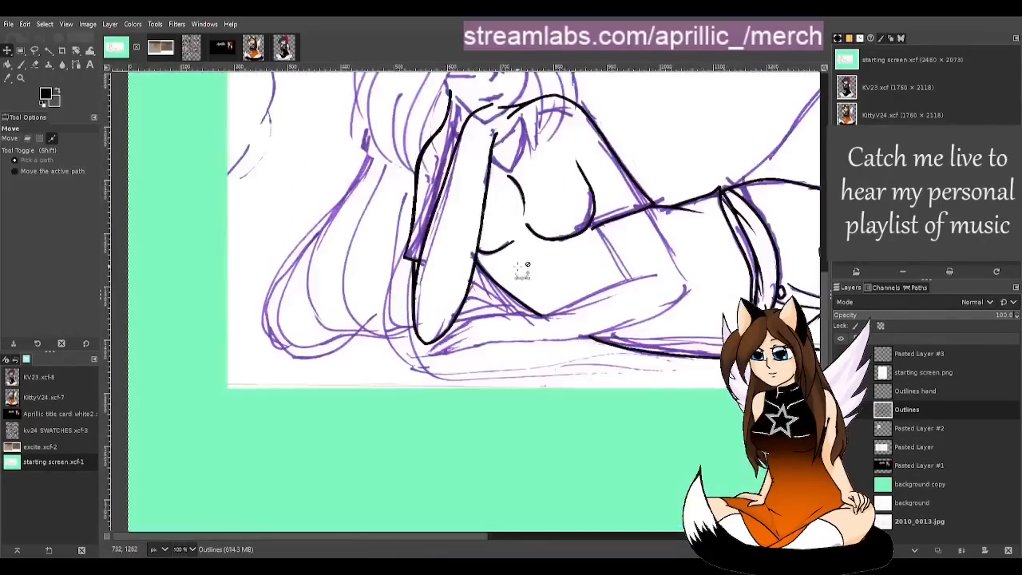
pyautogui.moveTo(473, 536); pyautogui.dragTo(556, 537)
pyautogui.scroll(2, 471, 303)
pyautogui.scroll(2, 263, 192)
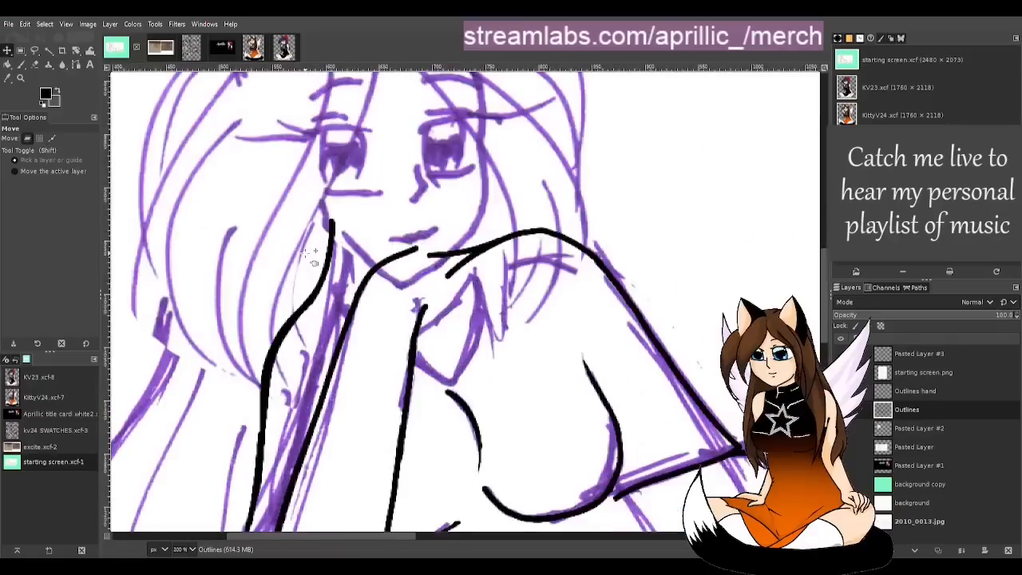
pyautogui.press('p')
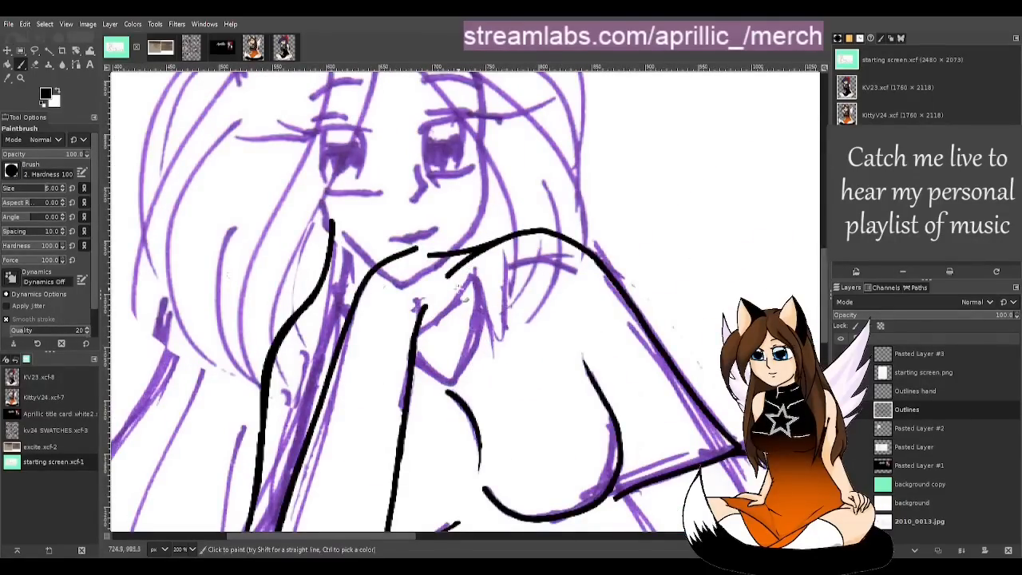
pyautogui.moveTo(473, 254); pyautogui.dragTo(455, 375)
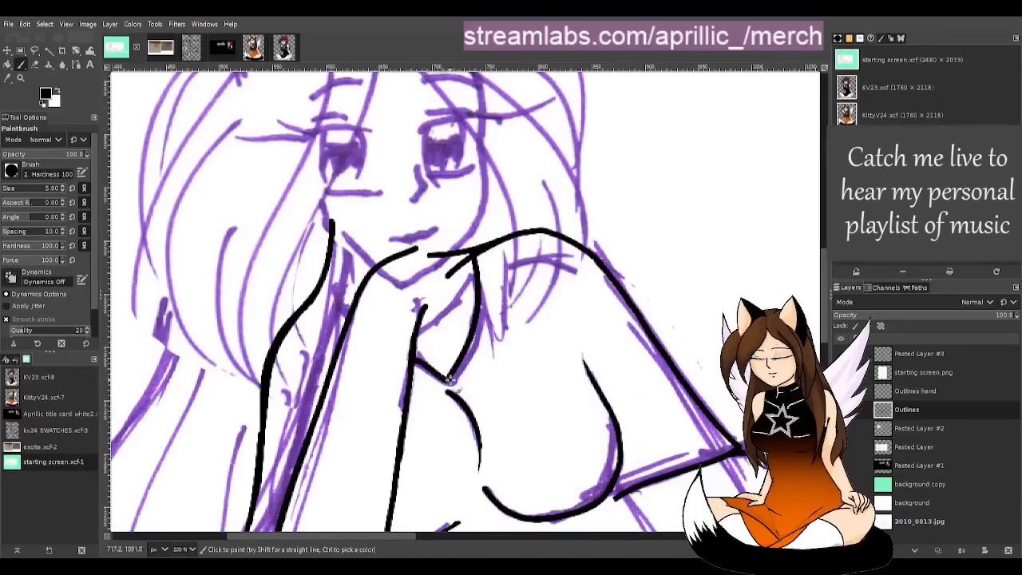
pyautogui.scroll(2, 451, 364)
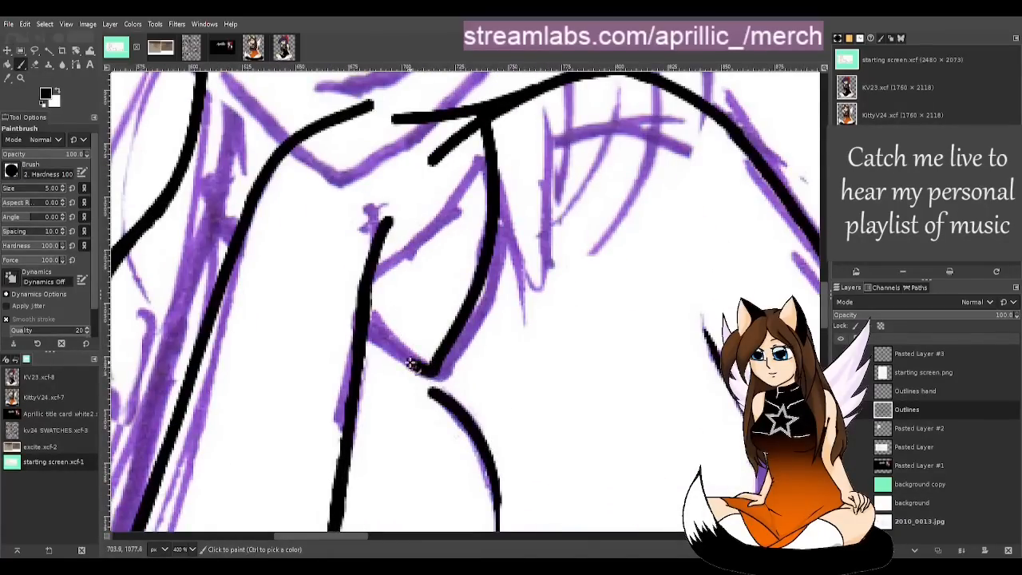
pyautogui.moveTo(369, 334); pyautogui.dragTo(432, 368)
# Step: Toggle the visibility of the Outlines layer to compare the inked collar with the purple sketch
pyautogui.click(157, 51)
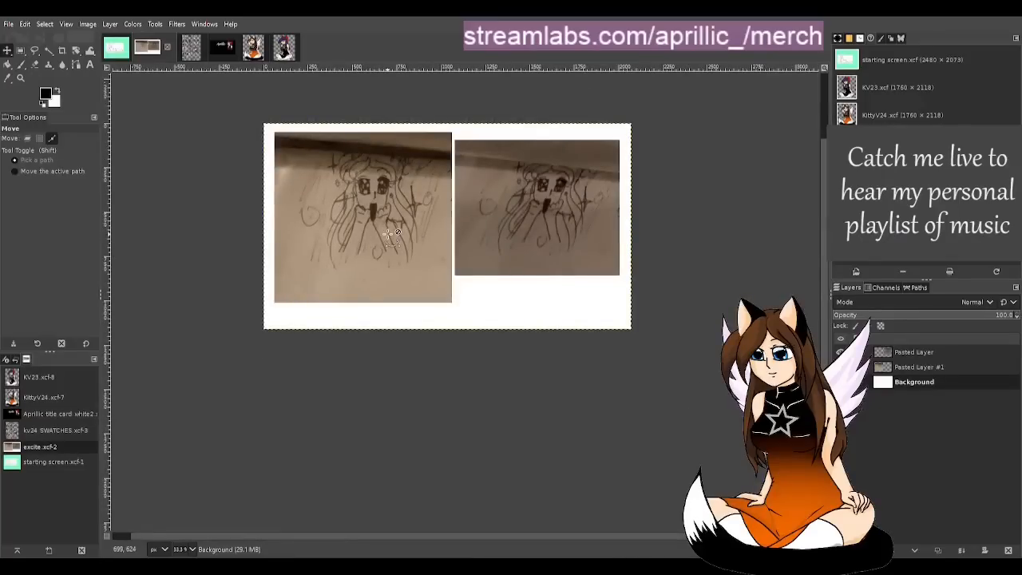
pyautogui.click(116, 50)
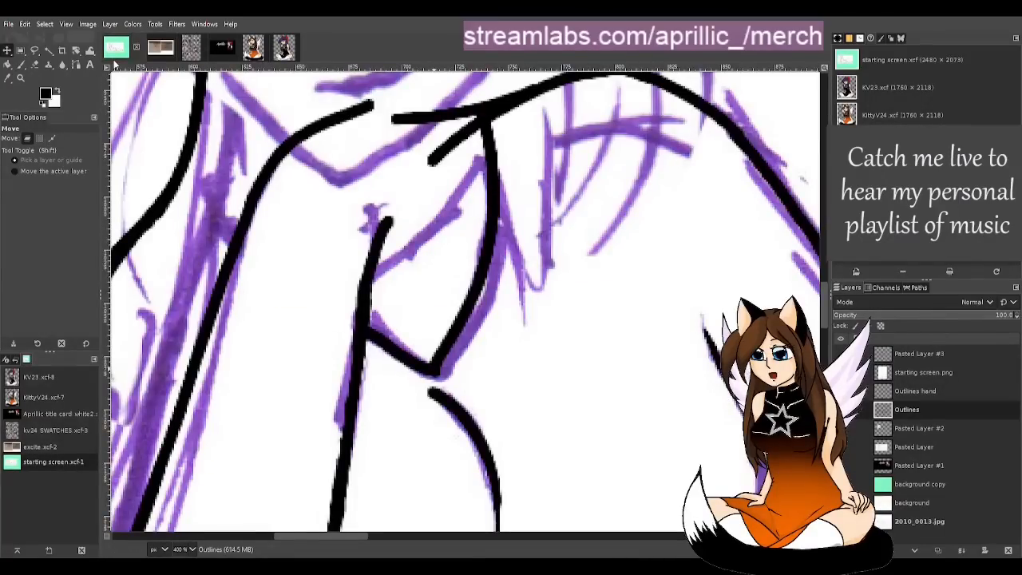
pyautogui.scroll(-5, 460, 228)
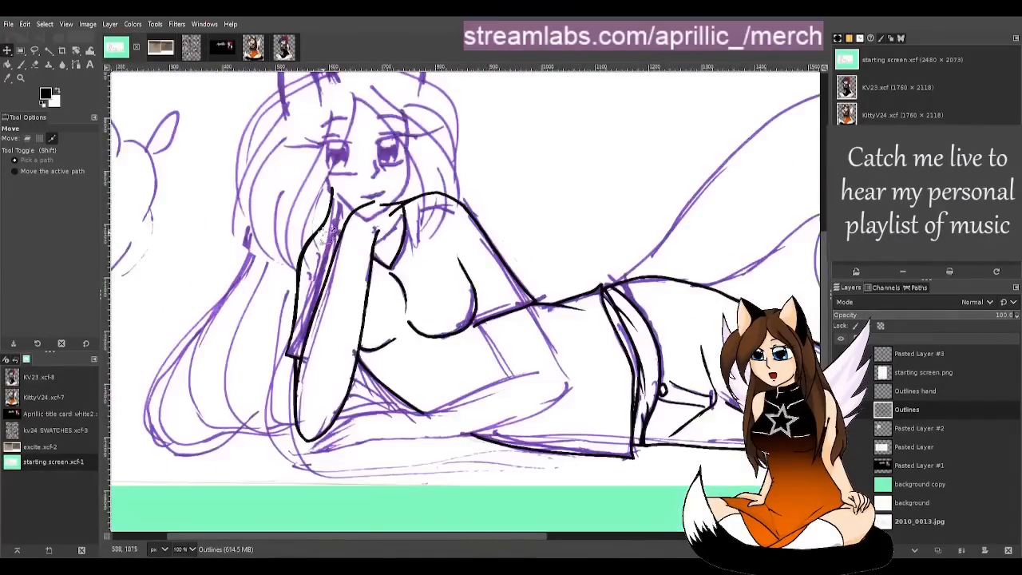
pyautogui.scroll(-1, 226, 223)
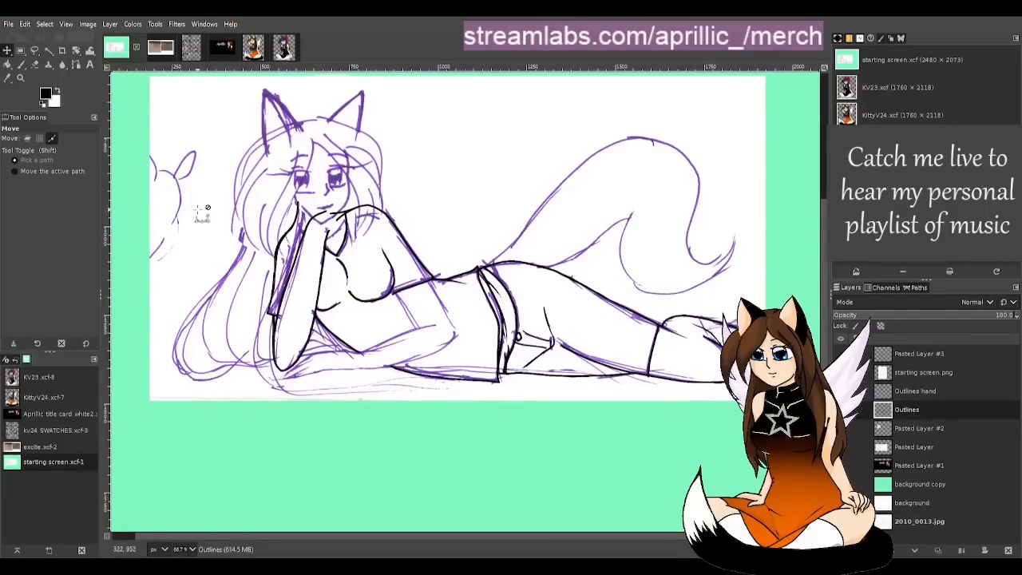
pyautogui.scroll(4, 202, 211)
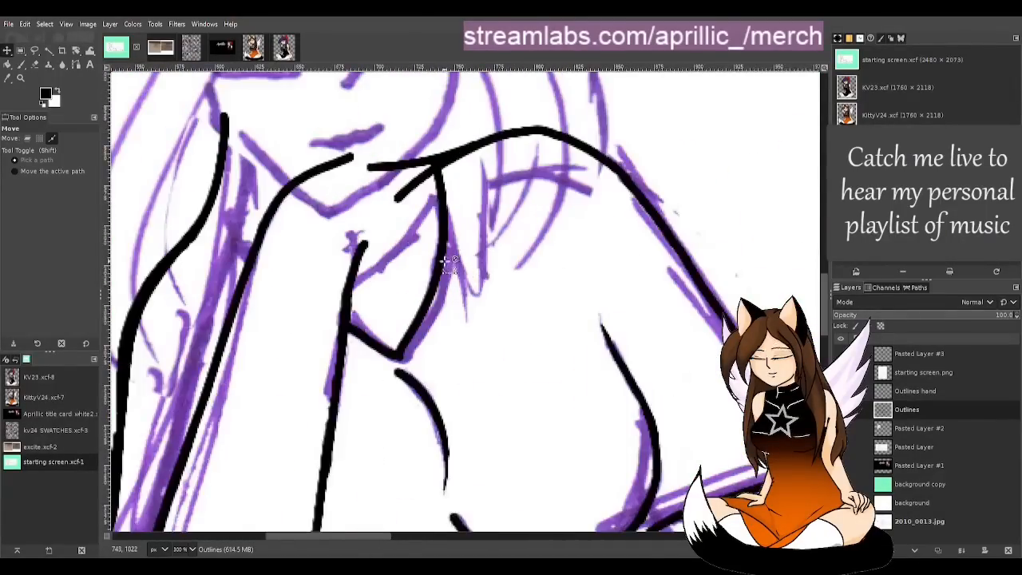
pyautogui.click(840, 410)
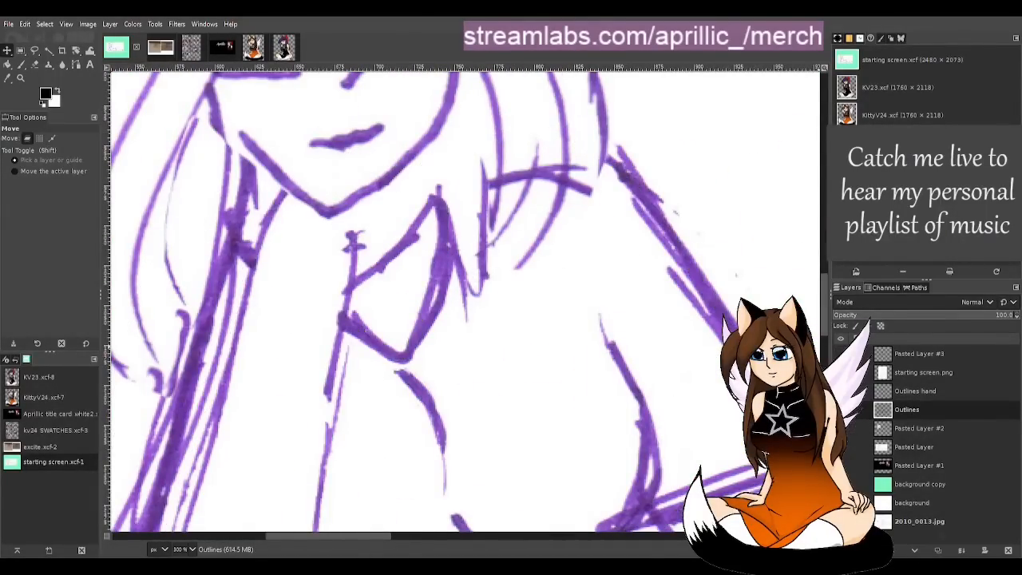
pyautogui.click(841, 409)
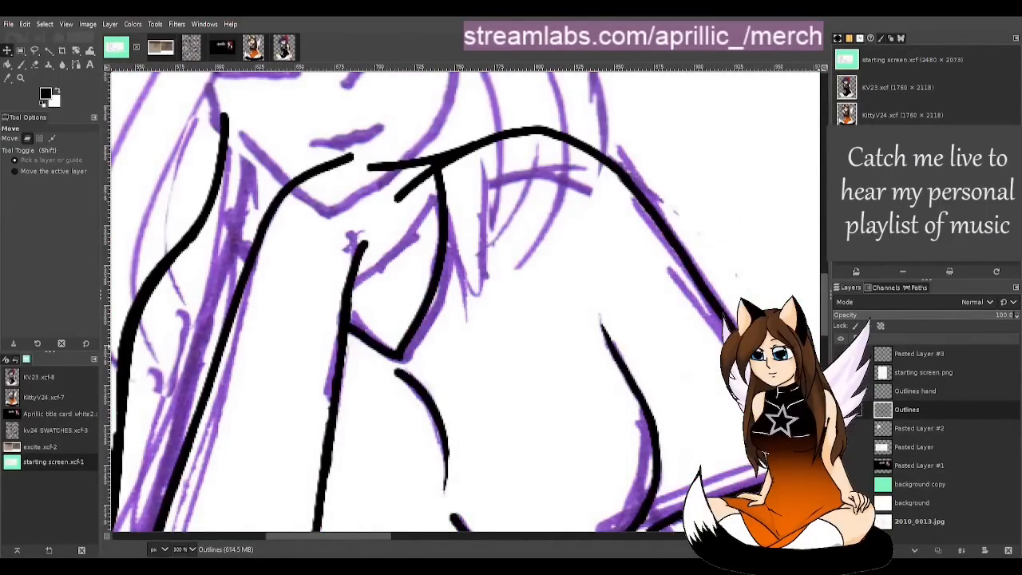
# Step: Erase the lower part of the collar's curved outer edge at size 11 and re-ink it at size 5 closer to the sketch
pyautogui.press('p')
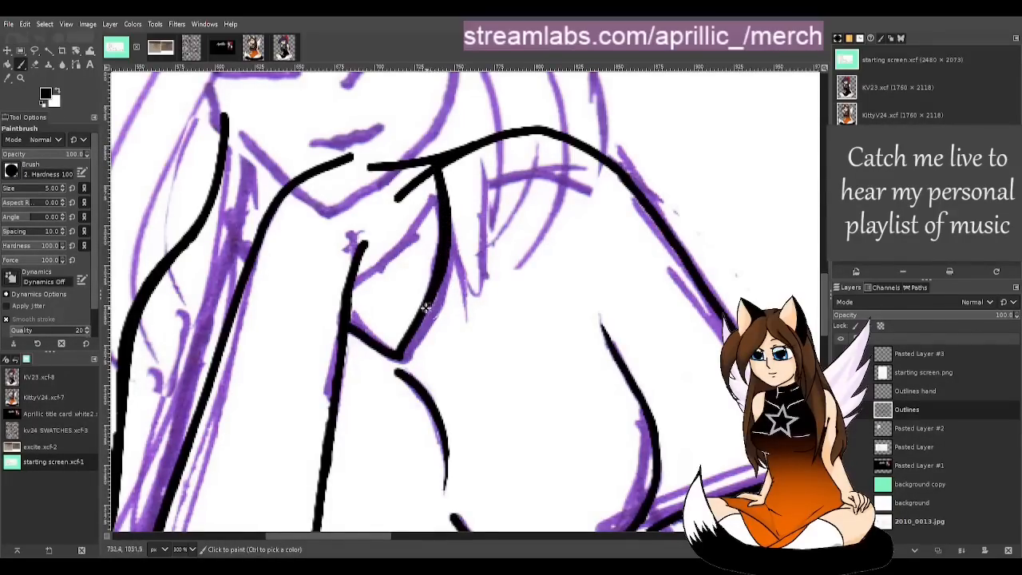
pyautogui.moveTo(408, 344); pyautogui.dragTo(402, 352)
pyautogui.hotkey('ctrl', 'z')
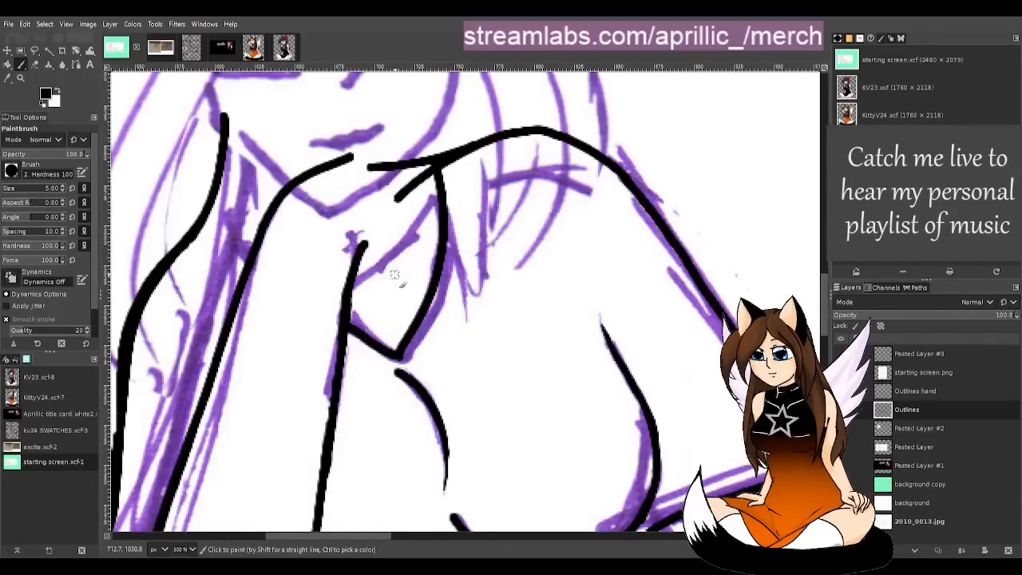
pyautogui.hotkey('shift', 'e')
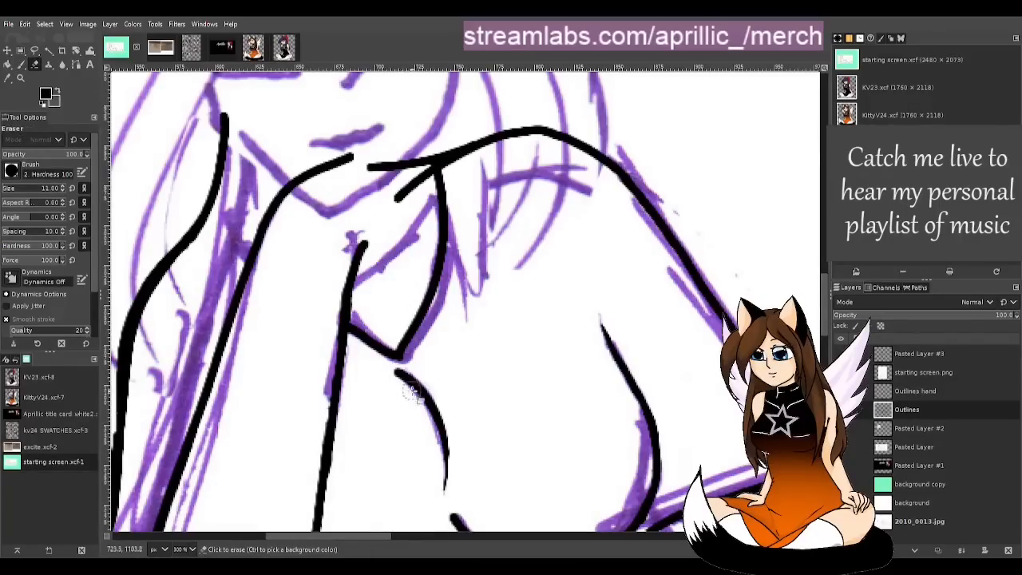
pyautogui.moveTo(399, 341)
pyautogui.mouseDown()
pyautogui.moveTo(429, 356)
pyautogui.moveTo(417, 319)
pyautogui.moveTo(440, 278)
pyautogui.moveTo(435, 257)
pyautogui.mouseUp()
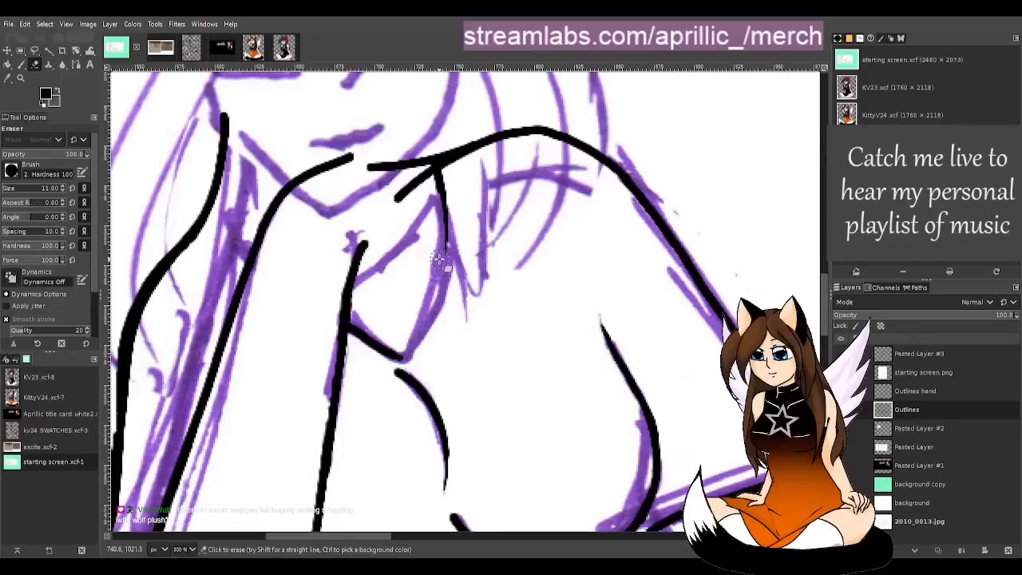
pyautogui.press('p')
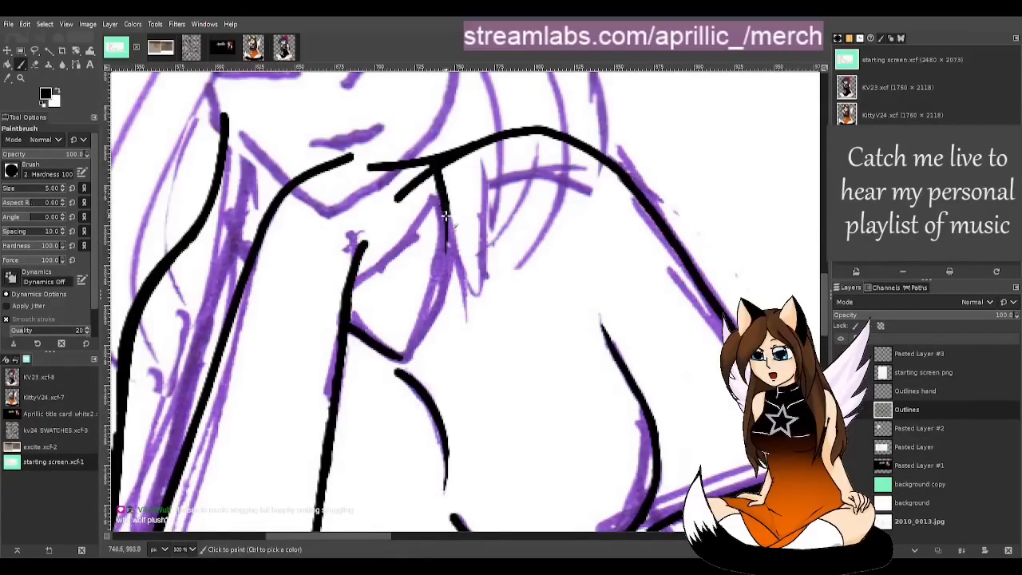
pyautogui.moveTo(444, 261); pyautogui.dragTo(399, 359)
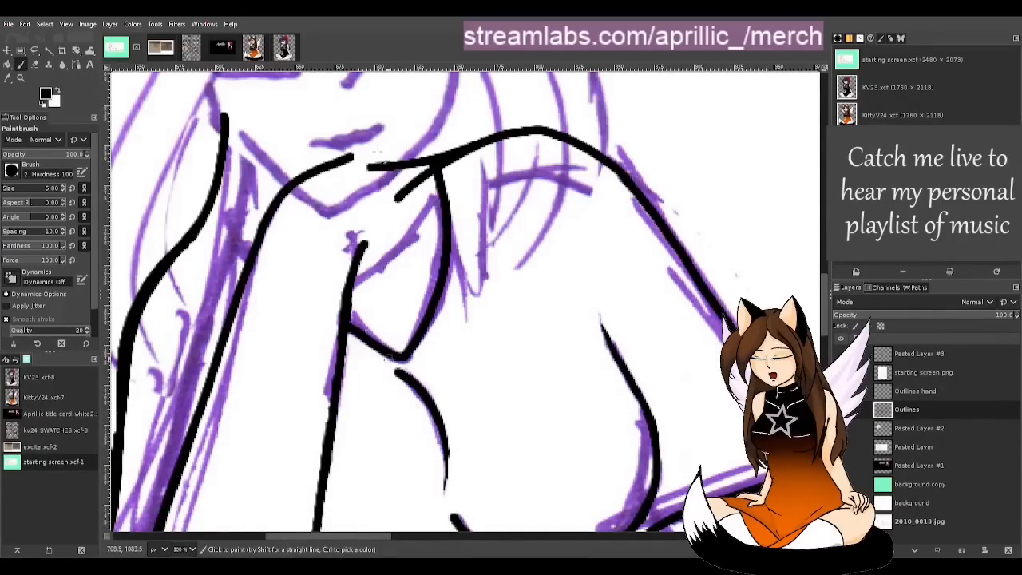
# Step: Try a short curved line joining the far shoulder outline to the raised forearm on the Outlines layer
pyautogui.press('m')
pyautogui.scroll(-2, 403, 196)
pyautogui.scroll(1, 199, 224)
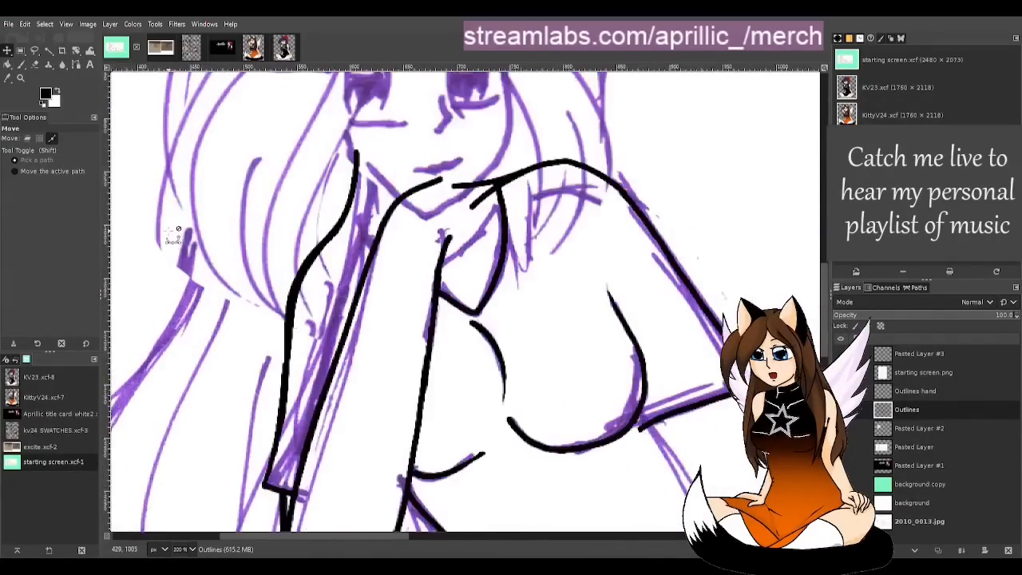
pyautogui.scroll(1, 216, 221)
pyautogui.press('p')
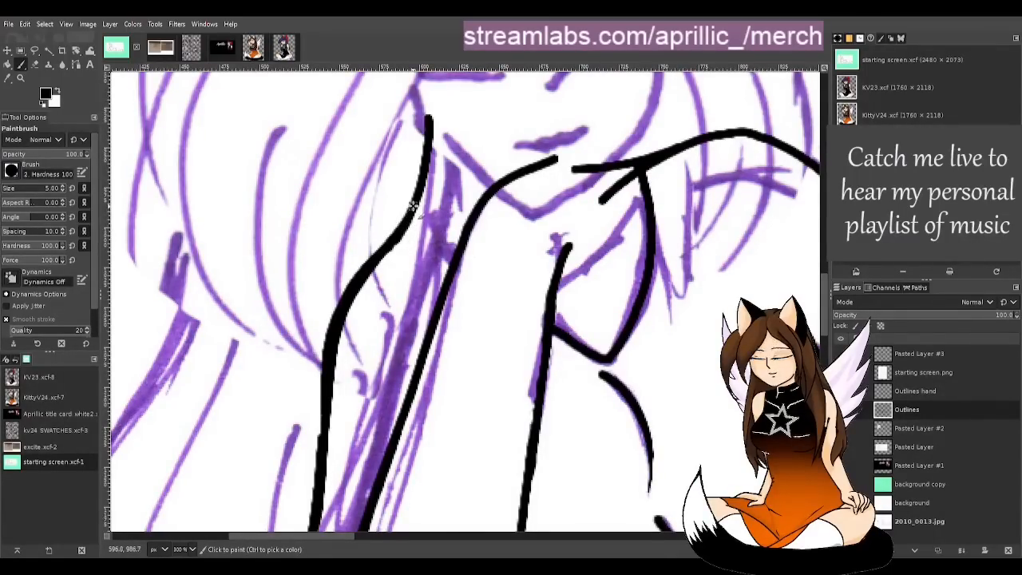
pyautogui.moveTo(425, 236); pyautogui.dragTo(448, 259)
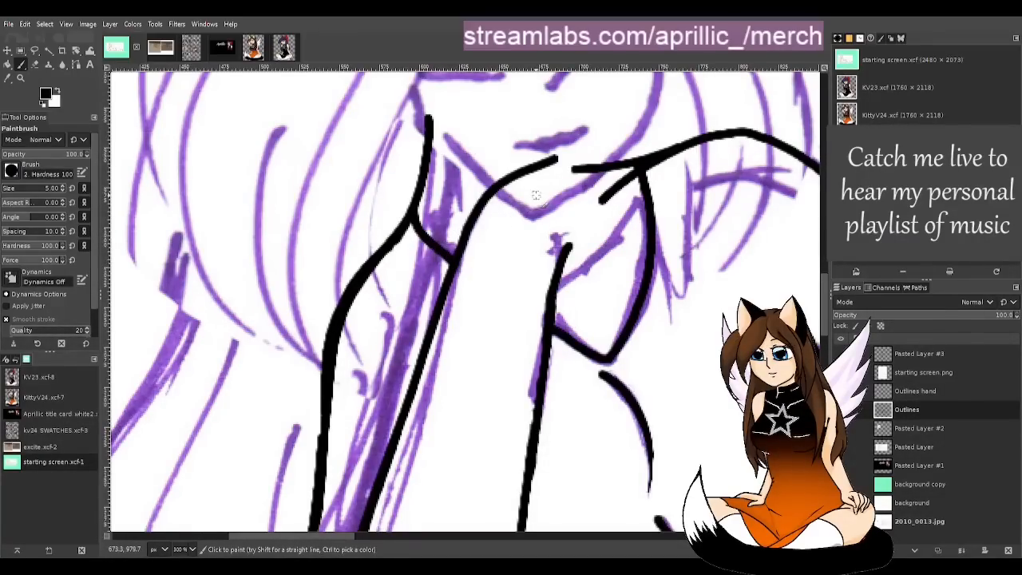
pyautogui.scroll(-2, 770, 156)
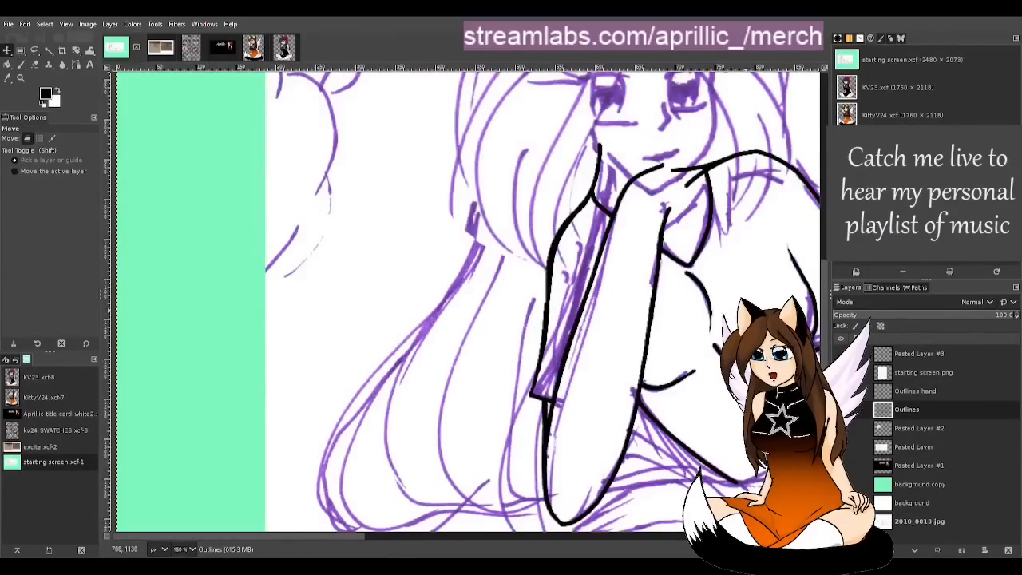
pyautogui.scroll(-1, 735, 343)
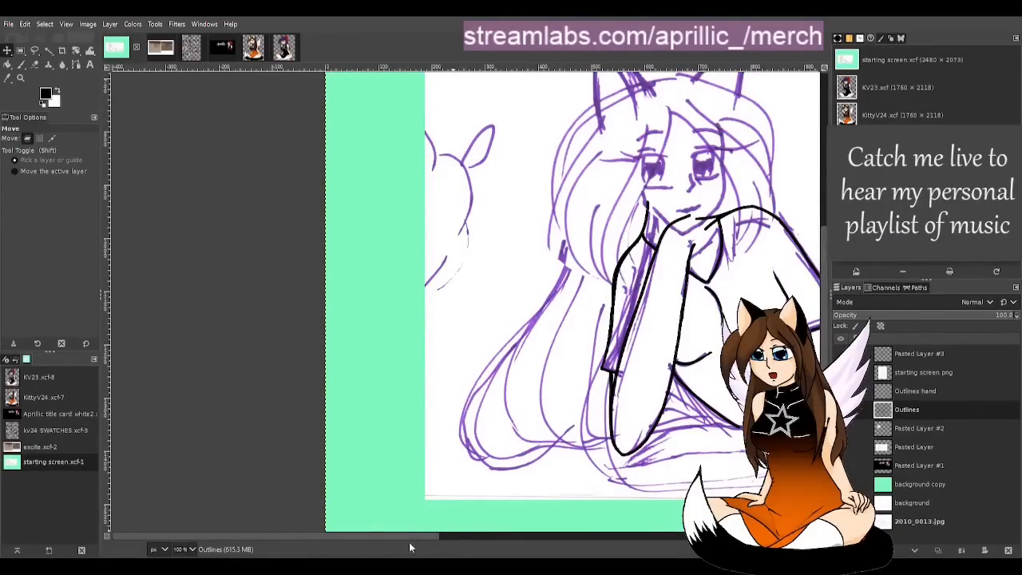
pyautogui.moveTo(410, 535); pyautogui.dragTo(441, 535)
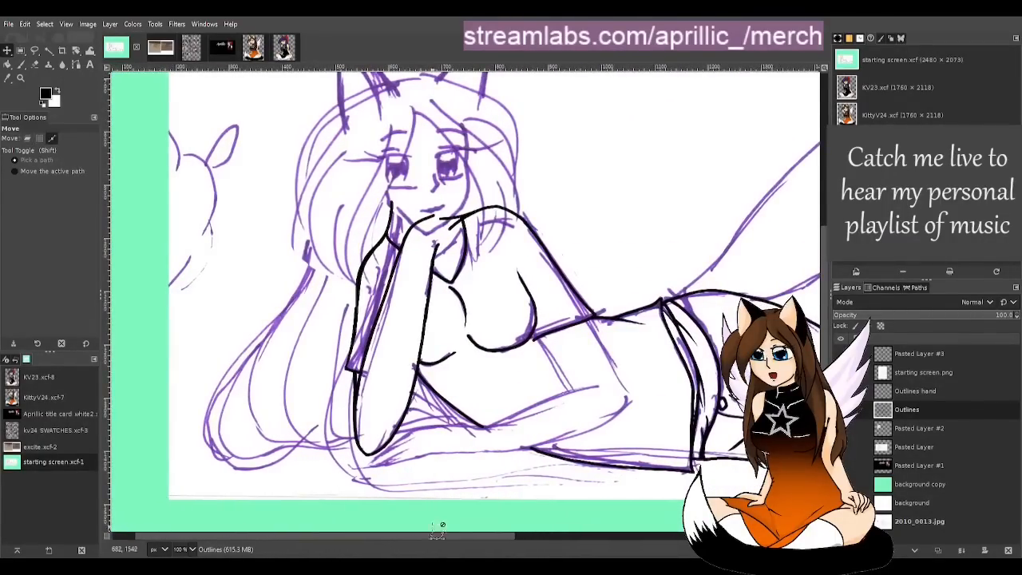
pyautogui.scroll(2, 421, 262)
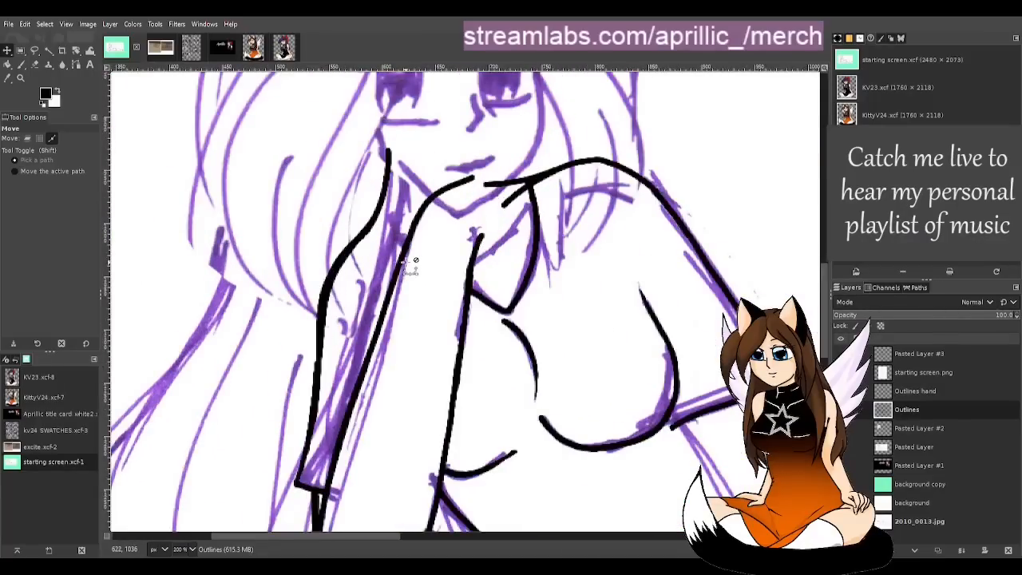
# Step: Create a new layer named Outlines foot above the Outlines layer
pyautogui.press('p')
pyautogui.hotkey('ctrl', 'shift', 'n')
pyautogui.write('Outlines foot')
pyautogui.press('Return')
# Step: Ink one continuous collar line on the Outlines foot layer from the far shoulder outline across the raised forearm to the collar
pyautogui.scroll(1, 421, 210)
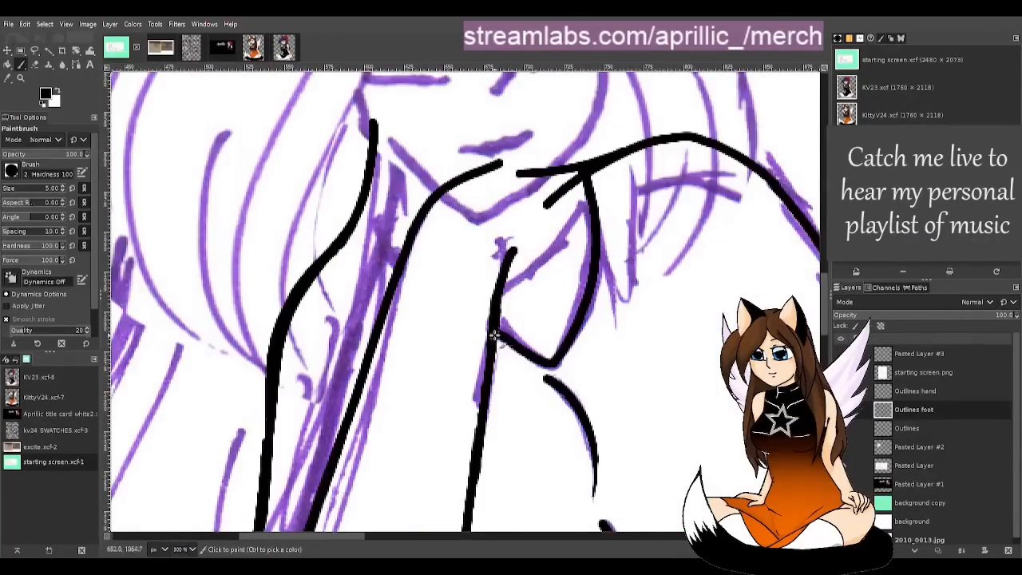
pyautogui.moveTo(494, 338)
pyautogui.mouseDown()
pyautogui.moveTo(339, 249)
pyautogui.moveTo(503, 341)
pyautogui.mouseUp()
pyautogui.hotkey('ctrl', 'z')
pyautogui.hotkey('ctrl', 'z')
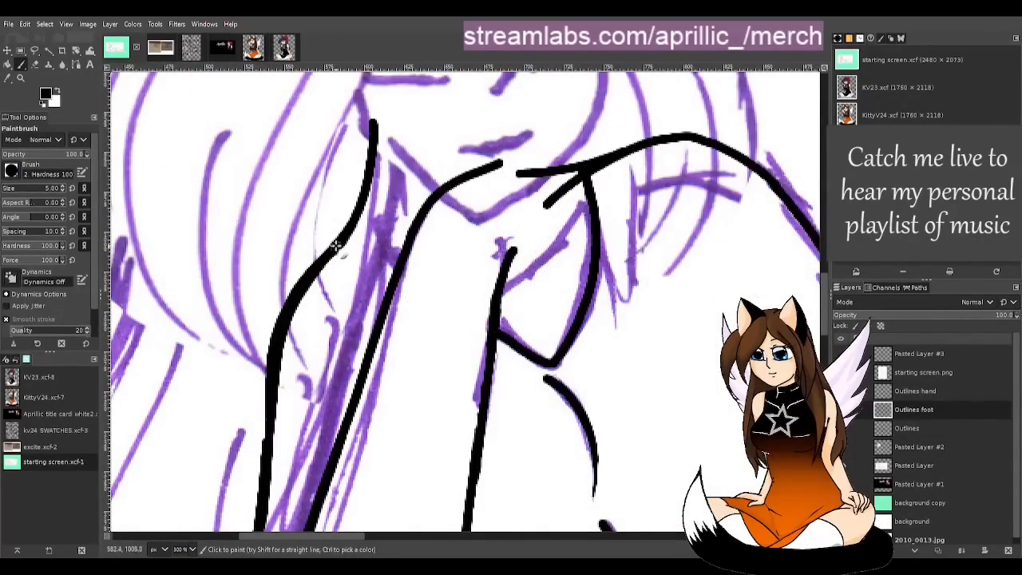
pyautogui.moveTo(338, 247); pyautogui.dragTo(472, 322)
pyautogui.press('m')
pyautogui.scroll(-3, 654, 231)
pyautogui.moveTo(369, 535); pyautogui.dragTo(449, 535)
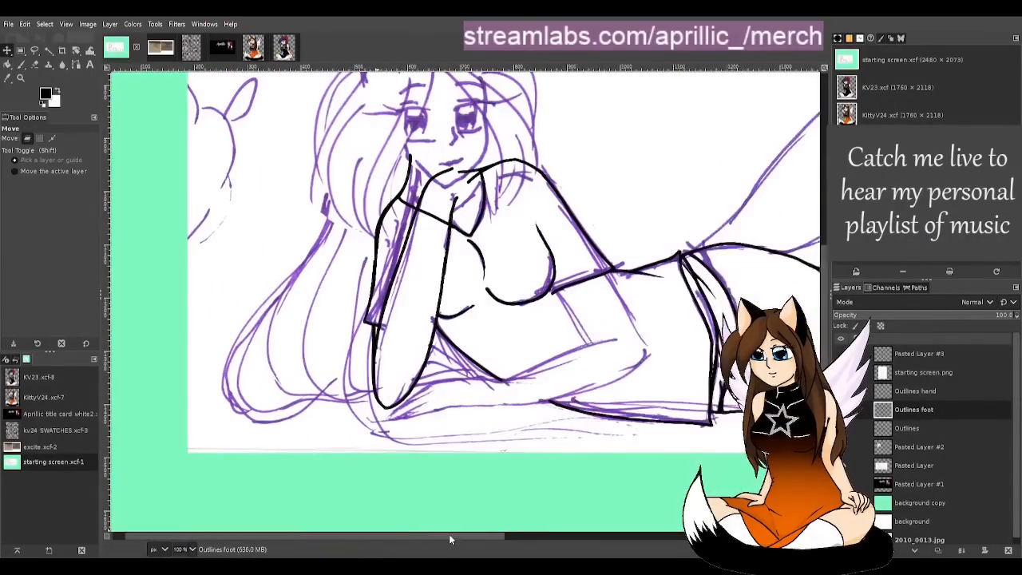
# Step: Erase the part of the new collar line that crosses the raised forearm, using the size 11 eraser
pyautogui.scroll(3, 443, 235)
pyautogui.scroll(1, 431, 314)
pyautogui.hotkey('shift', 'e')
pyautogui.moveTo(367, 283); pyautogui.dragTo(444, 325)
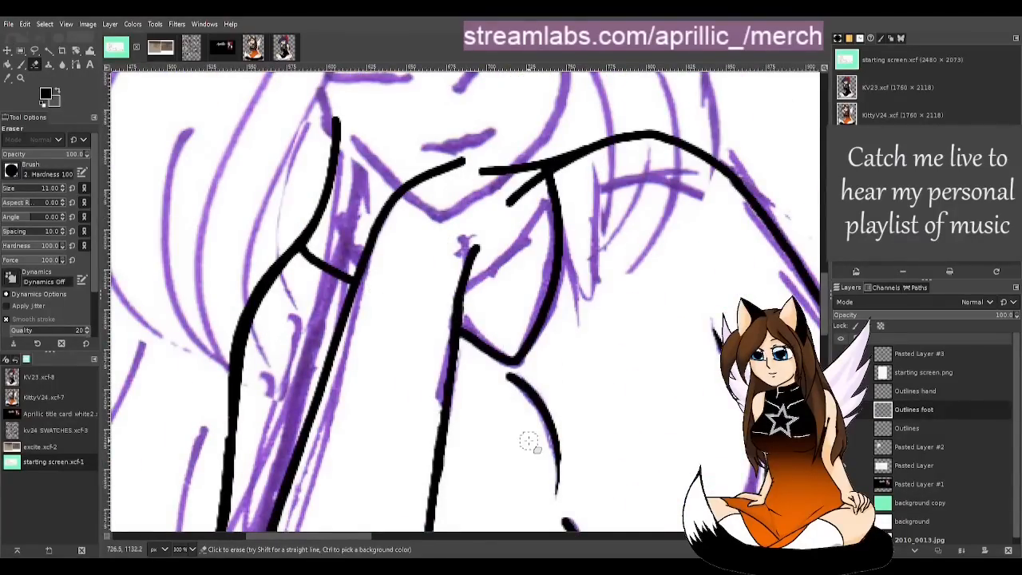
# Step: Toggle the Outlines layer off and on to examine the collar line on its separate layer
pyautogui.press('m')
pyautogui.scroll(-3, 691, 305)
pyautogui.moveTo(441, 536); pyautogui.dragTo(499, 537)
pyautogui.click(840, 427)
pyautogui.click(841, 428)
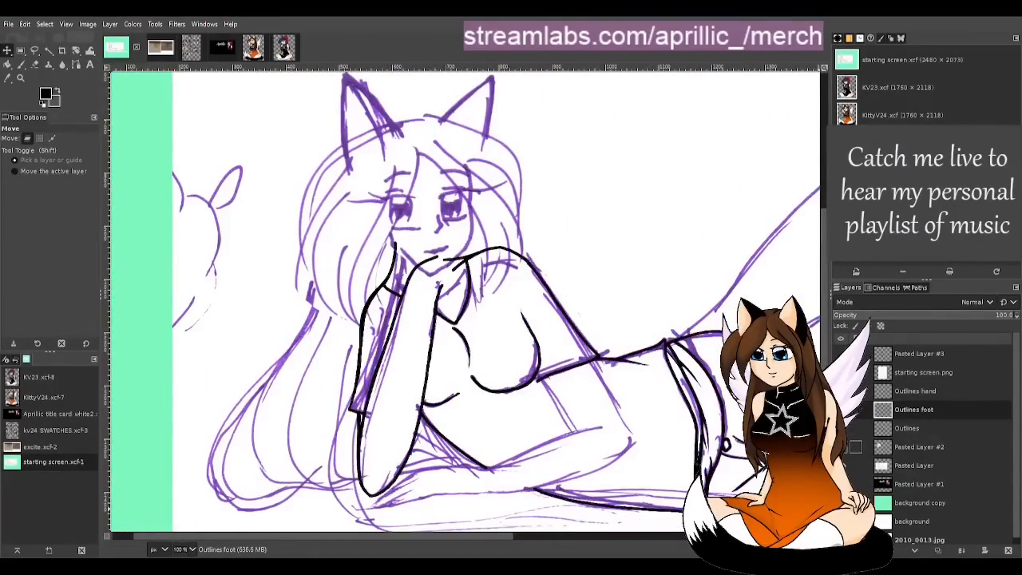
# Step: Erase the short collar segment beside the sleeve on the Outlines foot layer and redraw it straight across the raised forearm to the collar
pyautogui.click(840, 447)
pyautogui.scroll(3, 399, 311)
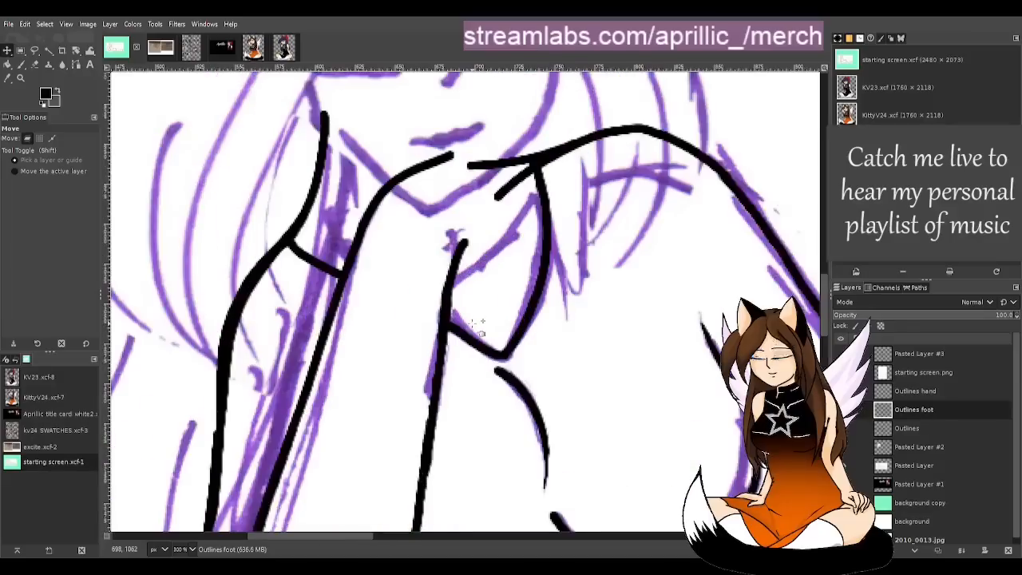
pyautogui.hotkey('shift', 'e')
pyautogui.moveTo(299, 254); pyautogui.dragTo(343, 273)
pyautogui.press('p')
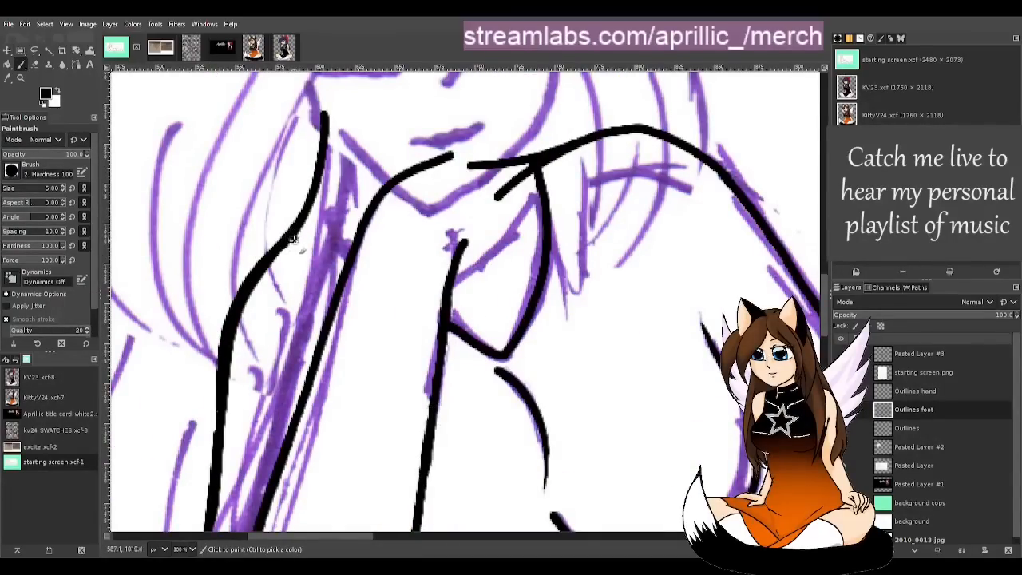
pyautogui.moveTo(288, 240); pyautogui.dragTo(447, 329)
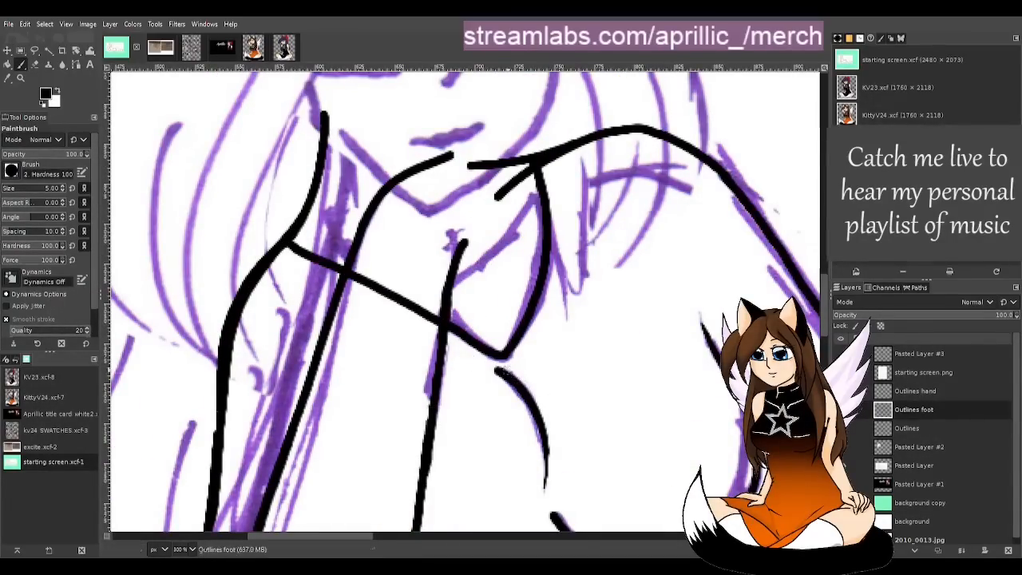
# Step: Merge the Outlines foot layer down into the Outlines layer
pyautogui.press('m')
pyautogui.press('1')
pyautogui.press('2')
pyautogui.press('-')
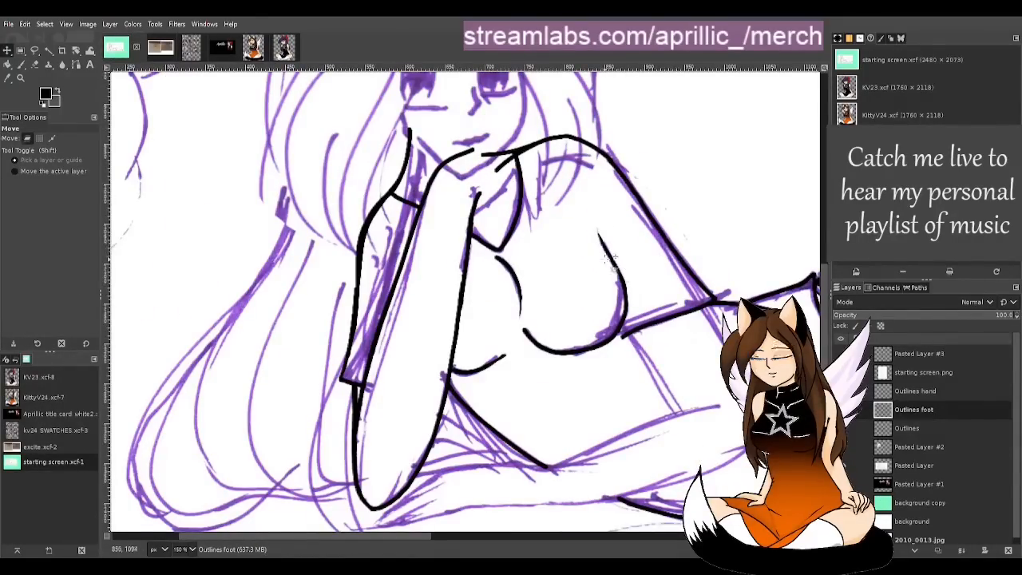
pyautogui.press('1')
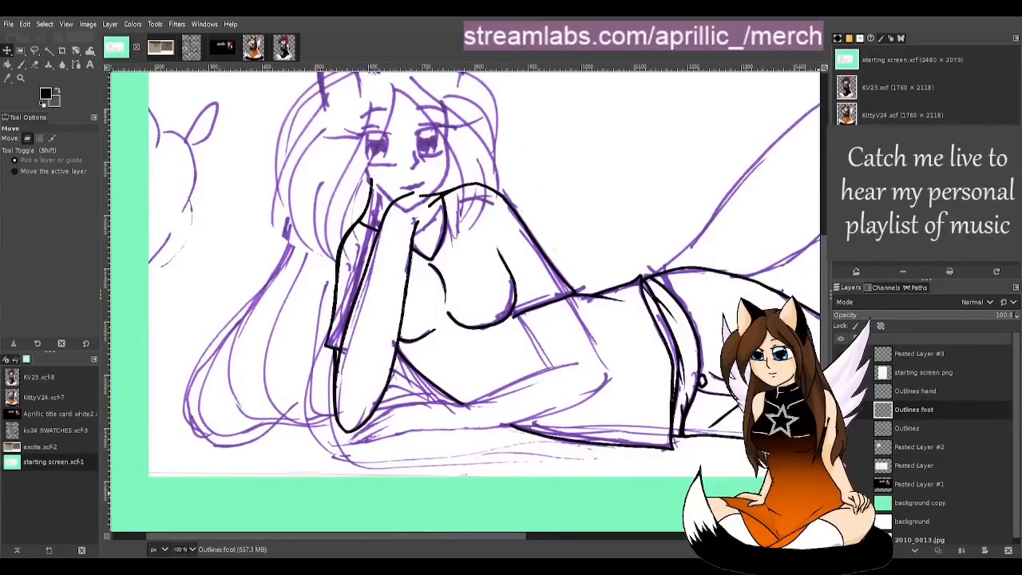
pyautogui.click(961, 550)
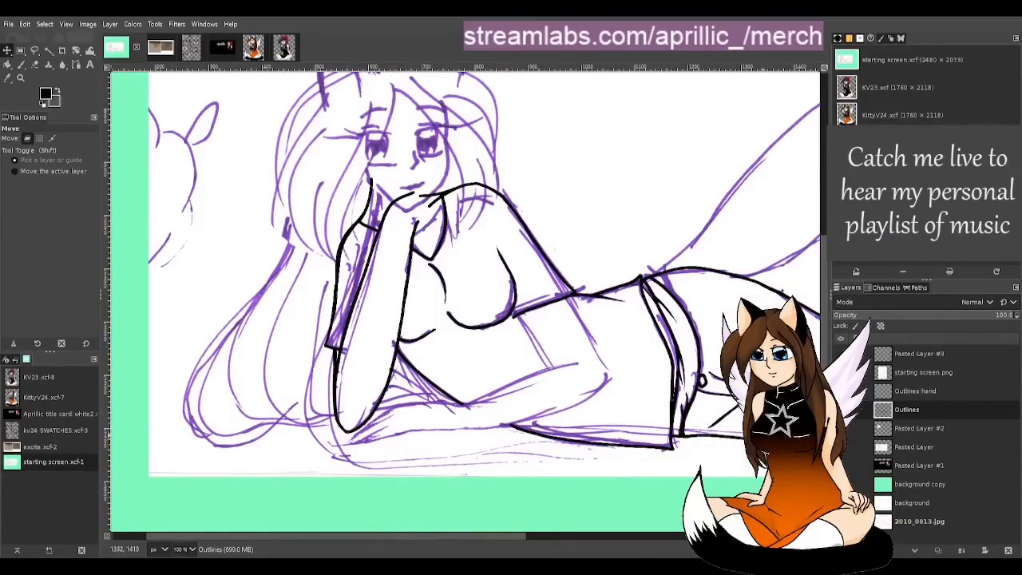
# Step: Save the image and create a new layer named Outlines arm above the Outlines layer
pyautogui.press('2')
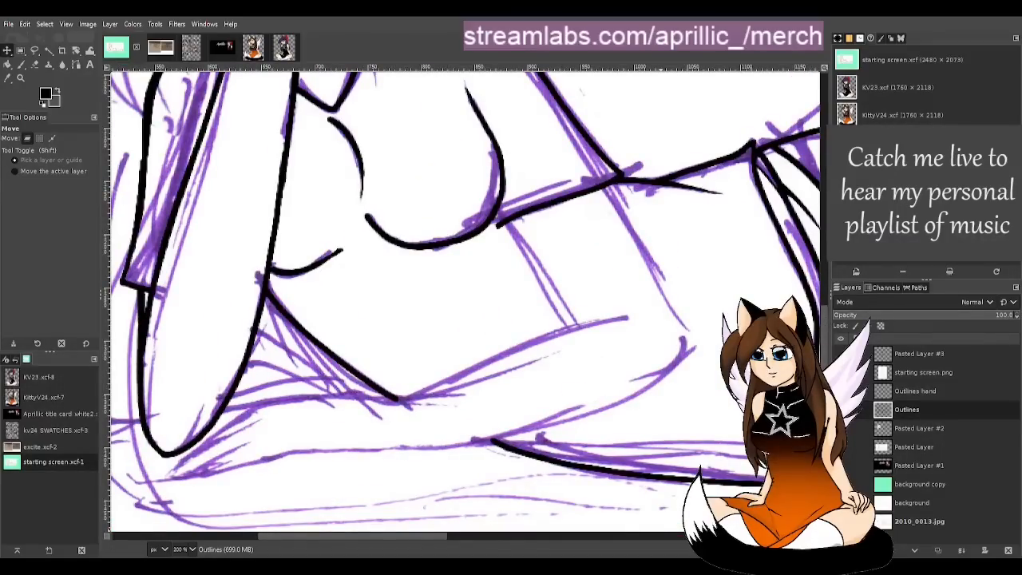
pyautogui.hotkey('ctrl', 's')
pyautogui.press('p')
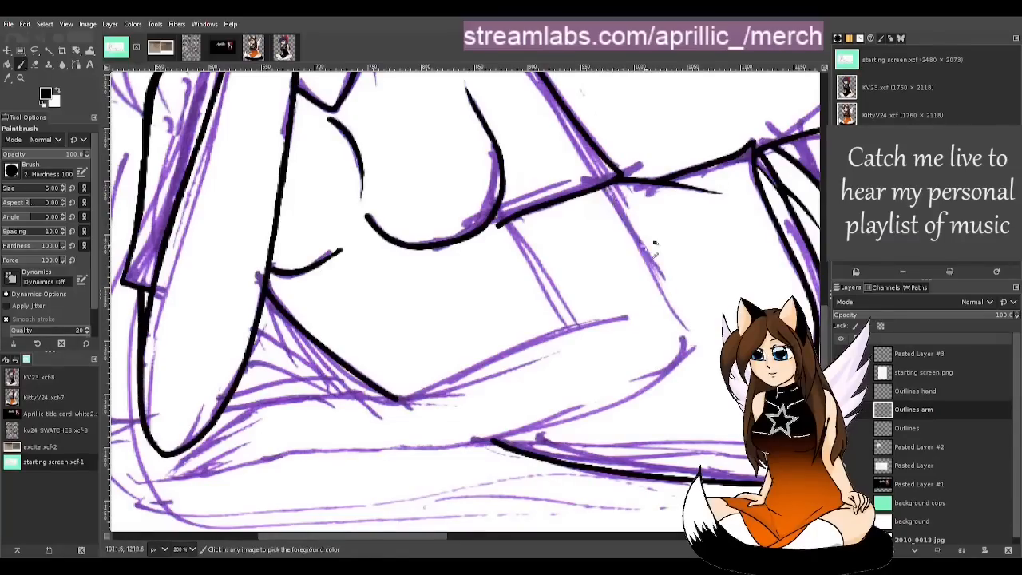
# Step: Ink the resting arm with the size 5 brush from the sleeve hem around the elbow and along the forearm's lower edge
pyautogui.moveTo(606, 182)
pyautogui.mouseDown()
pyautogui.moveTo(685, 351)
pyautogui.moveTo(669, 368)
pyautogui.mouseUp()
pyautogui.hotkey('shift', 'e')
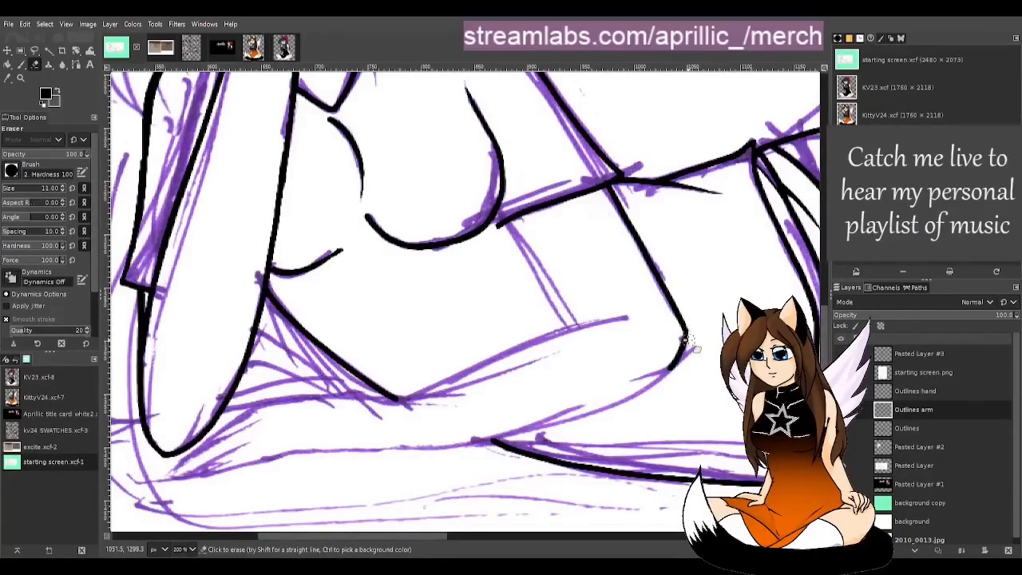
pyautogui.press('p')
pyautogui.moveTo(645, 389); pyautogui.dragTo(511, 435)
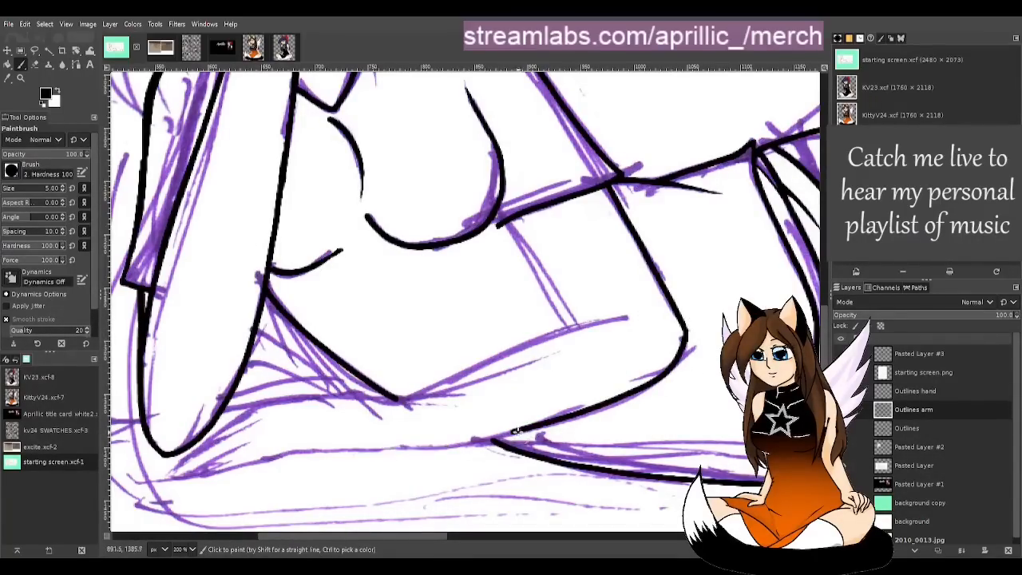
pyautogui.keyDown('shift'); pyautogui.click(341, 454); pyautogui.keyUp('shift')
# Step: Ink the resting forearm's upper edge and the inner line of the upper arm from the sleeve hem down to it
pyautogui.press('m')
pyautogui.scroll(1, 356, 479)
pyautogui.press('p')
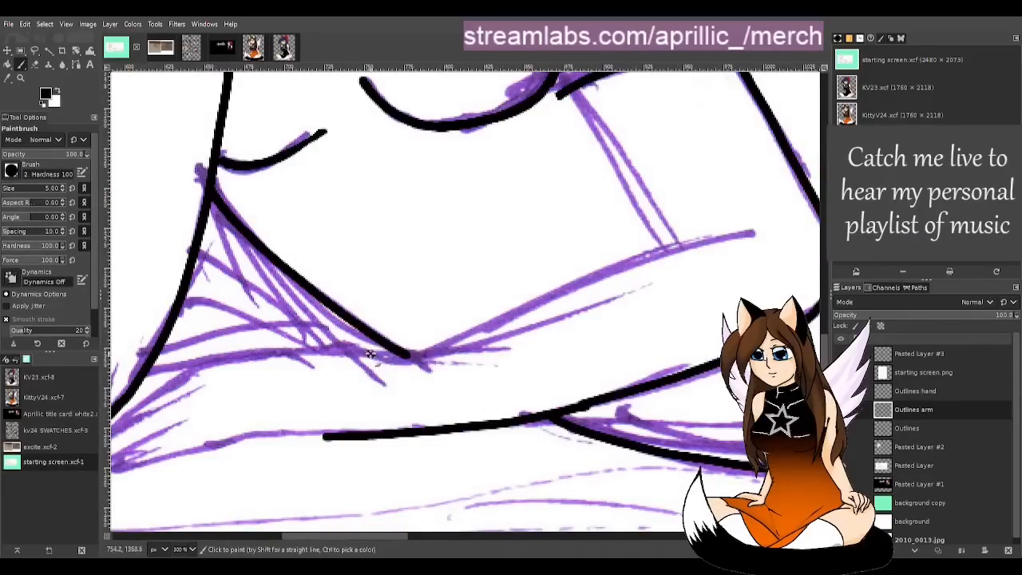
pyautogui.moveTo(367, 354); pyautogui.dragTo(441, 353)
pyautogui.keyDown('shift'); pyautogui.click(751, 233); pyautogui.keyUp('shift')
pyautogui.scroll(3, 579, 203)
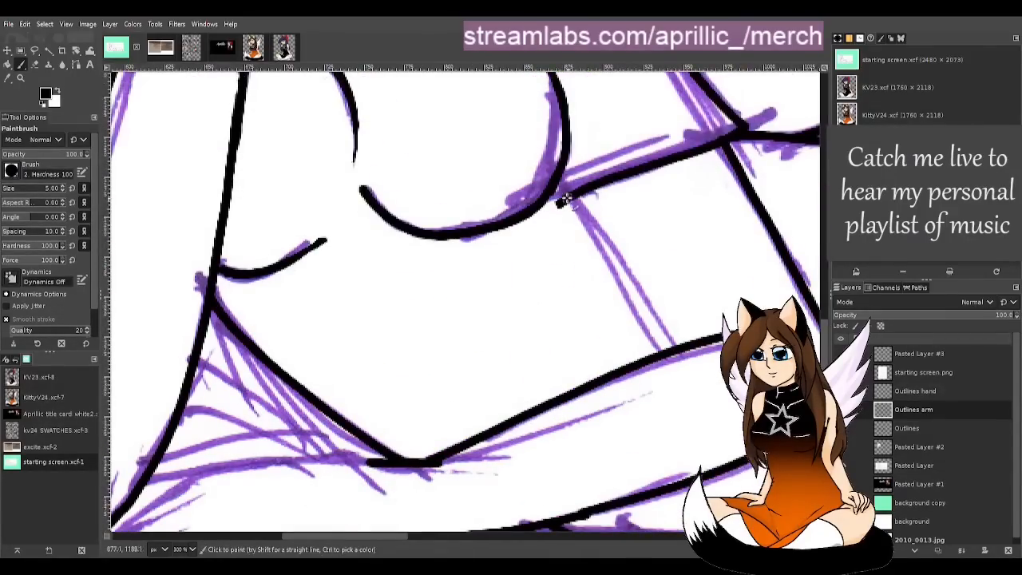
pyautogui.moveTo(577, 201); pyautogui.dragTo(676, 351)
pyautogui.press('m')
# Step: Toggle Pasted Layer off and on and examine the arm outlines at several magnifications
pyautogui.scroll(-4, 615, 352)
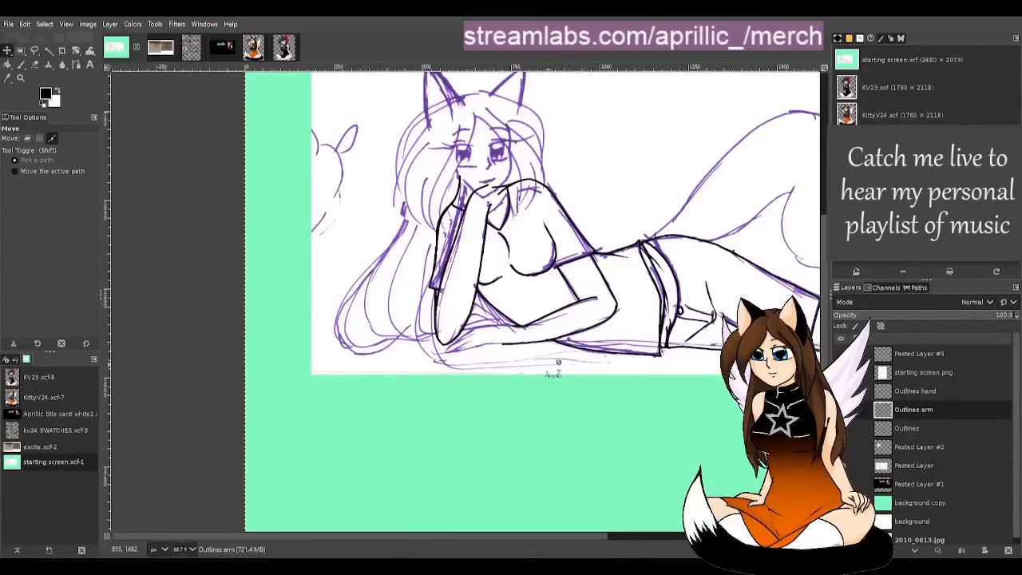
pyautogui.click(841, 465)
pyautogui.click(841, 466)
pyautogui.scroll(1, 595, 334)
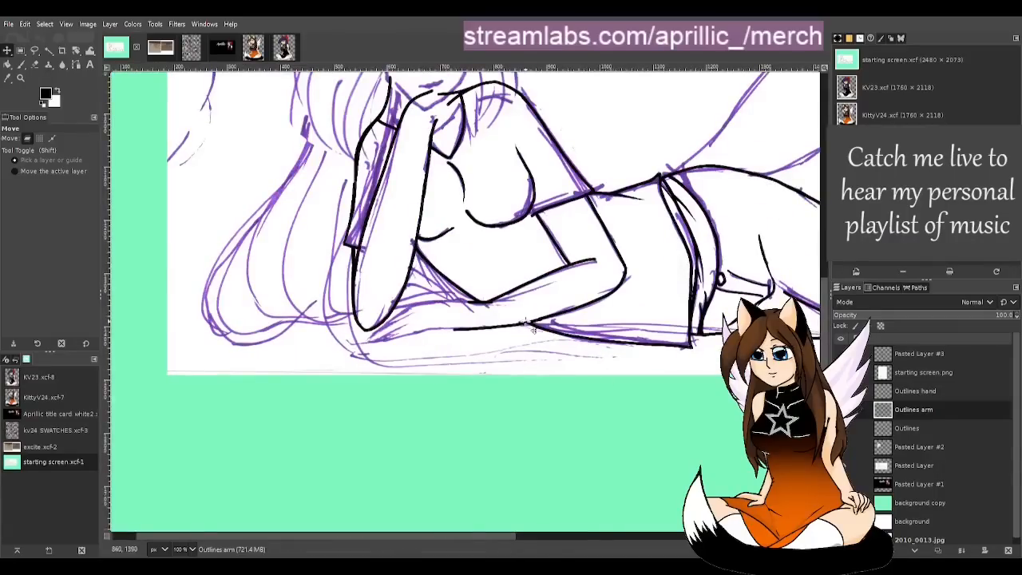
pyautogui.scroll(1, 424, 254)
pyautogui.scroll(1, 530, 292)
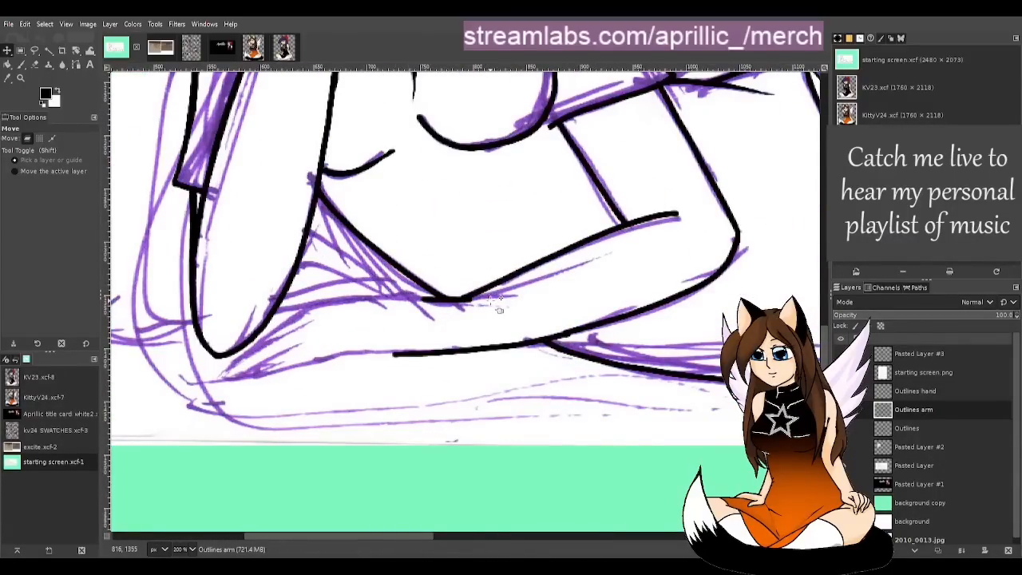
pyautogui.scroll(-3, 502, 281)
pyautogui.scroll(3, 456, 323)
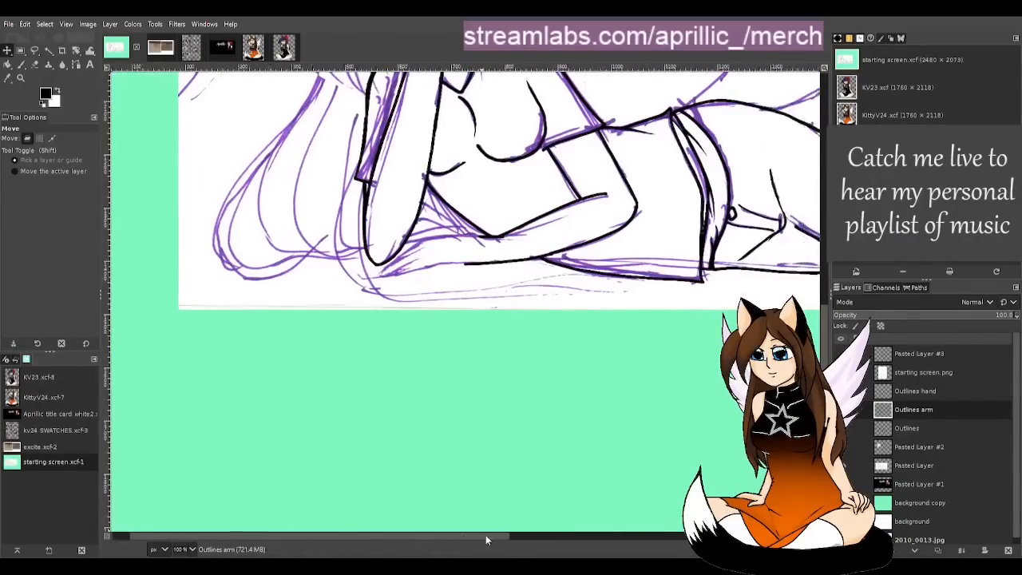
pyautogui.scroll(2, 311, 389)
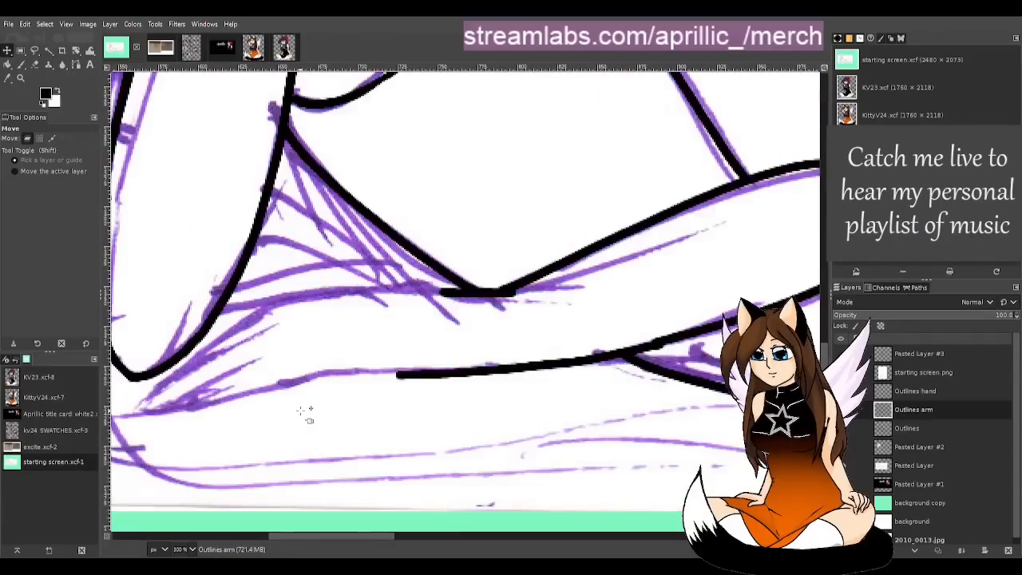
# Step: Erase the hand-side end of the forearm's lower line with the size 11 eraser and redraw it further toward the wrist
pyautogui.hotkey('shift', 'e')
pyautogui.moveTo(533, 386); pyautogui.dragTo(396, 377)
pyautogui.press('p')
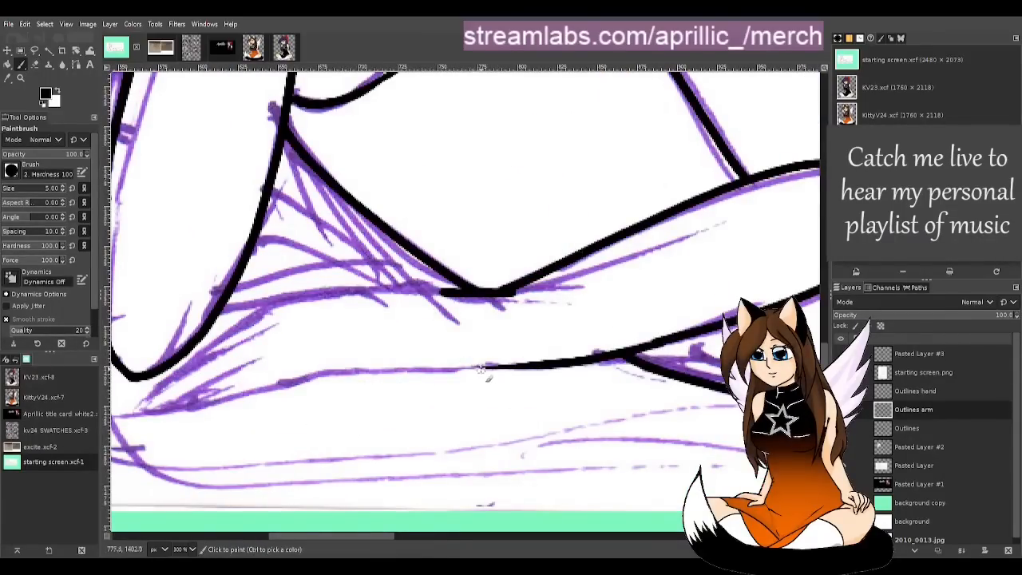
pyautogui.moveTo(483, 368); pyautogui.dragTo(294, 375)
pyautogui.moveTo(519, 365); pyautogui.dragTo(469, 369)
pyautogui.hscroll(-3, 431, 400)
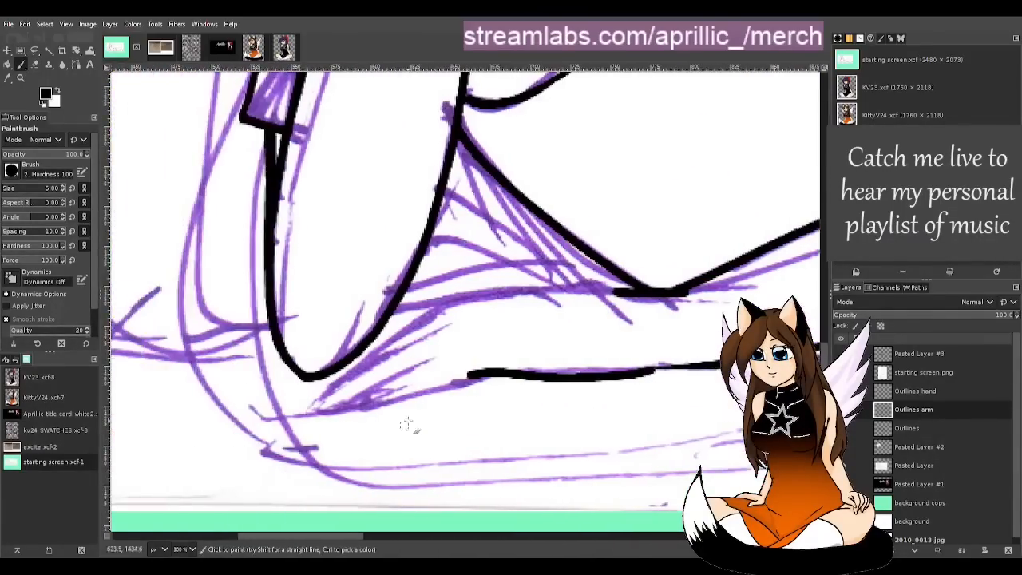
pyautogui.moveTo(631, 298)
pyautogui.mouseDown()
pyautogui.moveTo(431, 289)
pyautogui.moveTo(469, 294)
pyautogui.mouseUp()
pyautogui.hotkey('ctrl', 'z')
pyautogui.hotkey('ctrl', 'z')
pyautogui.hotkey('ctrl', 'z')
pyautogui.moveTo(620, 292); pyautogui.dragTo(459, 294)
pyautogui.hotkey('ctrl', 'z')
pyautogui.moveTo(350, 539); pyautogui.dragTo(403, 540)
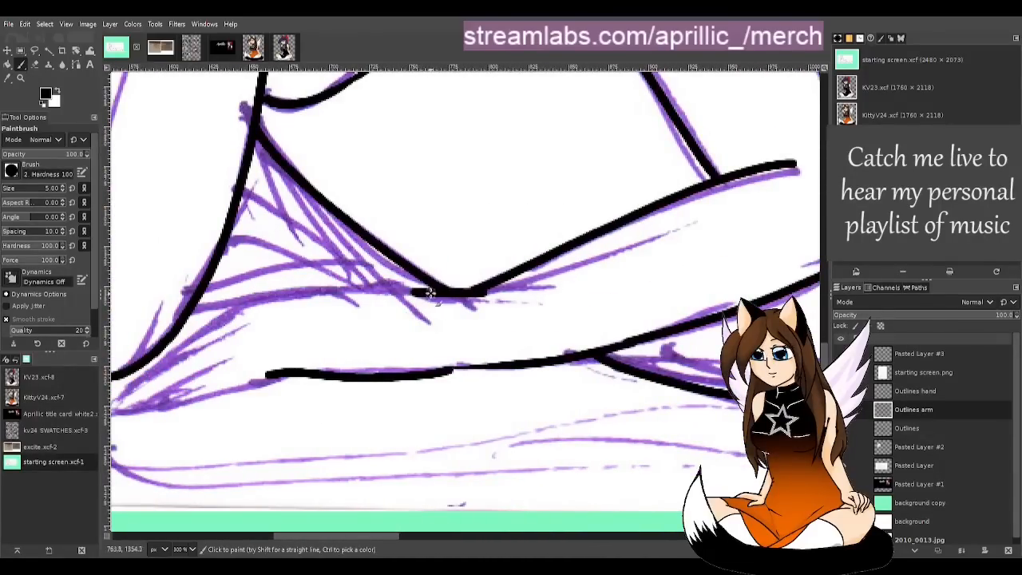
pyautogui.moveTo(436, 292)
pyautogui.mouseDown()
pyautogui.moveTo(257, 289)
pyautogui.moveTo(313, 281)
pyautogui.moveTo(256, 289)
pyautogui.moveTo(334, 368)
pyautogui.moveTo(289, 412)
pyautogui.mouseUp()
pyautogui.hotkey('ctrl', 'z')
pyautogui.hscroll(-3, 255, 289)
pyautogui.hotkey('ctrl', 'z')
pyautogui.hotkey('ctrl', 'z')
# Step: Ink the forearm's upper edge down over the wrist and back of the hand with the size 4 brush
pyautogui.moveTo(436, 296); pyautogui.dragTo(342, 362)
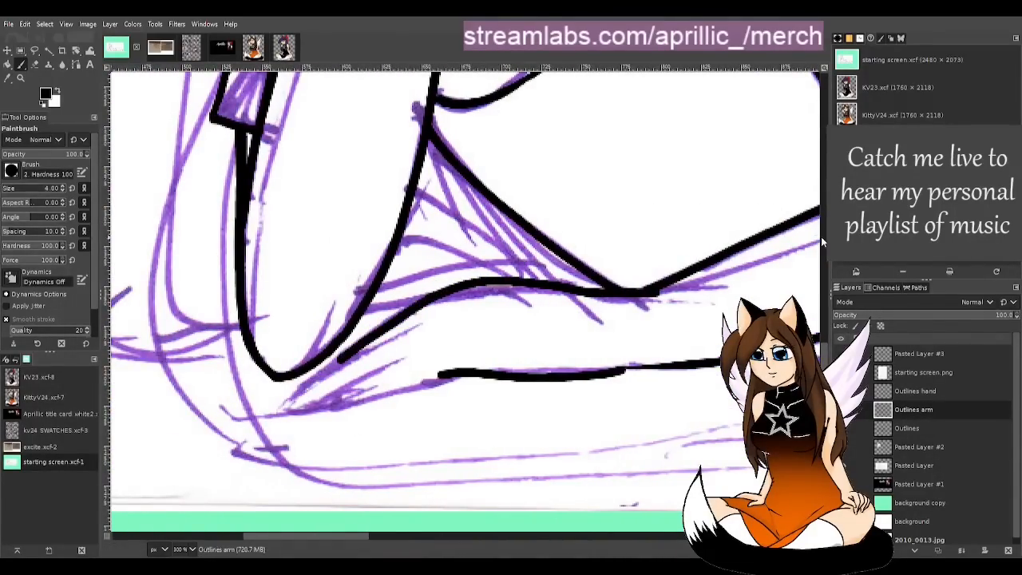
pyautogui.scroll(1, 649, 318)
pyautogui.moveTo(238, 371)
pyautogui.mouseDown()
pyautogui.moveTo(233, 396)
pyautogui.moveTo(302, 364)
pyautogui.moveTo(349, 319)
pyautogui.moveTo(214, 412)
pyautogui.mouseUp()
pyautogui.hotkey('ctrl', 'z')
# Step: Ink the next fingers of the resting hand on separate new layers, Outlines arm #1 and #2, and add the layer Outlines arm #3
pyautogui.hotkey('shift', 'ctrl', 'd')
pyautogui.hotkey('ctrl', 'z')
pyautogui.moveTo(356, 317)
pyautogui.mouseDown()
pyautogui.moveTo(220, 402)
pyautogui.moveTo(240, 420)
pyautogui.moveTo(263, 413)
pyautogui.moveTo(349, 360)
pyautogui.moveTo(288, 390)
pyautogui.mouseUp()
pyautogui.hotkey('shift', 'ctrl', 'd')
pyautogui.hotkey('ctrl', 'z')
pyautogui.hotkey('ctrl', 'z')
pyautogui.moveTo(354, 338)
pyautogui.mouseDown()
pyautogui.moveTo(233, 415)
pyautogui.moveTo(270, 419)
pyautogui.moveTo(359, 347)
pyautogui.moveTo(257, 419)
pyautogui.moveTo(322, 395)
pyautogui.mouseUp()
pyautogui.hotkey('shift', 'ctrl', 'd')
# Step: Redraw the outermost finger on Outlines arm #3 so that it runs back along the hand's lower edge to the forearm line
pyautogui.moveTo(294, 413)
pyautogui.mouseDown()
pyautogui.moveTo(345, 385)
pyautogui.moveTo(391, 383)
pyautogui.mouseUp()
pyautogui.hotkey('ctrl', 'z')
pyautogui.hotkey('ctrl', 'z')
pyautogui.hotkey('ctrl', 'z')
pyautogui.hotkey('ctrl', 'z')
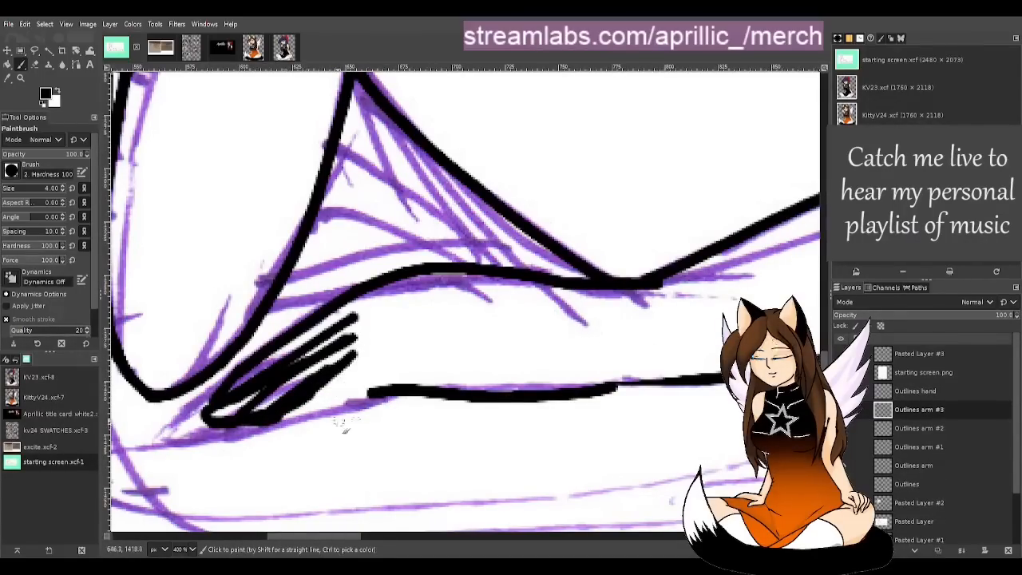
pyautogui.moveTo(364, 349)
pyautogui.mouseDown()
pyautogui.moveTo(251, 417)
pyautogui.moveTo(267, 432)
pyautogui.moveTo(383, 397)
pyautogui.mouseUp()
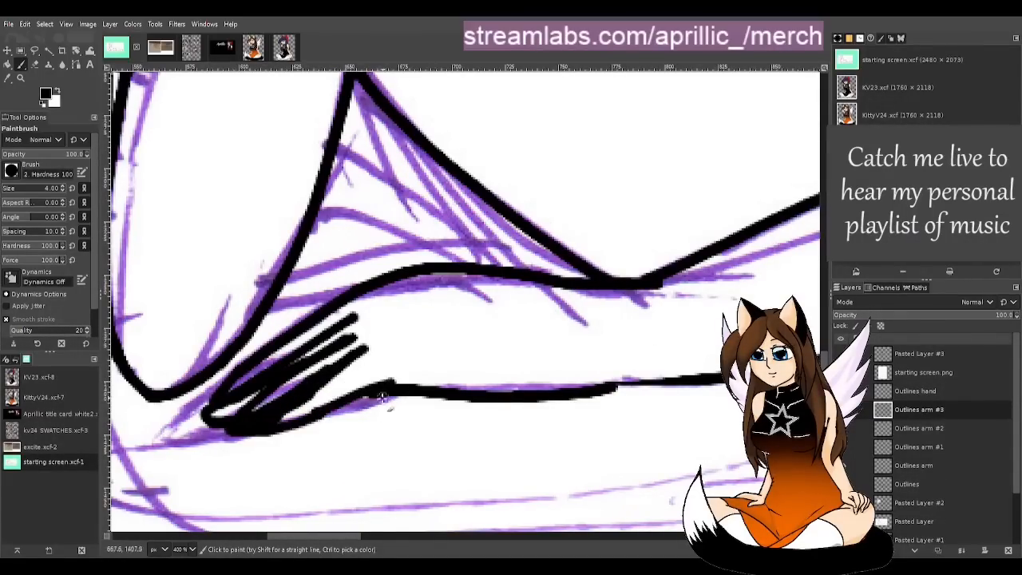
# Step: Fade the Outlines arm #1, #2 and #3 layers and erase the overlapped finger line on the Outlines arm layer
pyautogui.click(904, 428)
pyautogui.click(911, 446)
pyautogui.click(917, 465)
pyautogui.hotkey('shift', 'e')
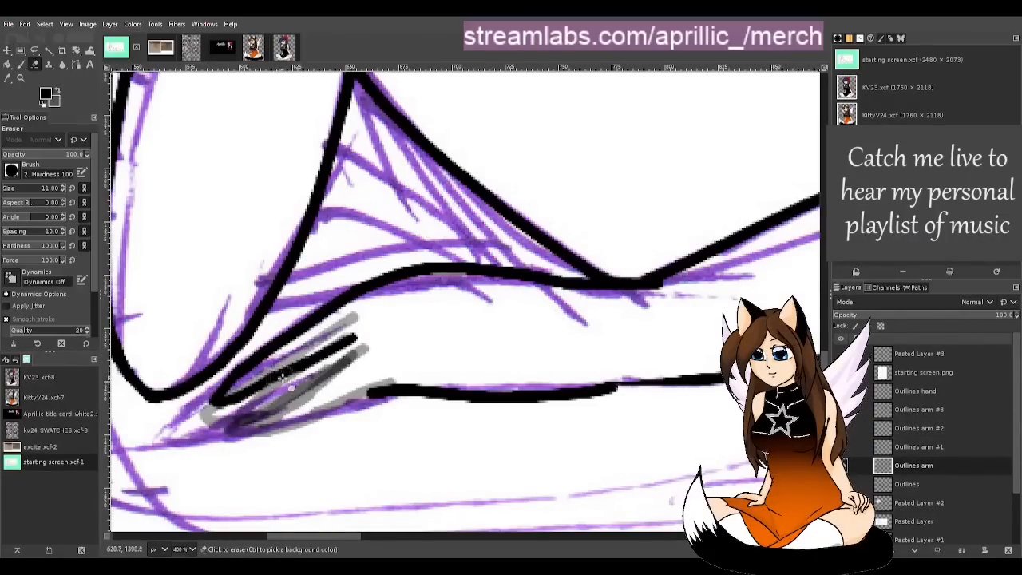
pyautogui.moveTo(355, 342); pyautogui.dragTo(220, 403)
pyautogui.moveTo(279, 379); pyautogui.dragTo(249, 403)
# Step: Restore Outlines arm #1 to 100 opacity and erase its finger line where the next finger overlaps it
pyautogui.click(918, 447)
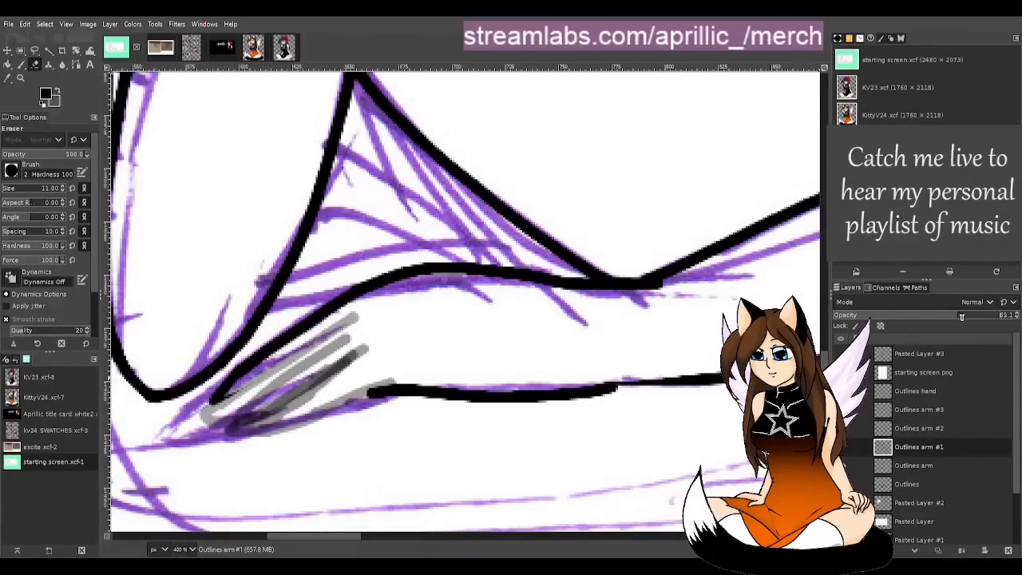
pyautogui.moveTo(958, 314); pyautogui.dragTo(1017, 314)
pyautogui.moveTo(265, 401); pyautogui.dragTo(370, 345)
# Step: Restore Outlines arm #2 to 100 opacity, erase its line under the outermost finger and touch up the fingertip with the size 4 brush
pyautogui.click(918, 429)
pyautogui.moveTo(958, 314); pyautogui.dragTo(1017, 315)
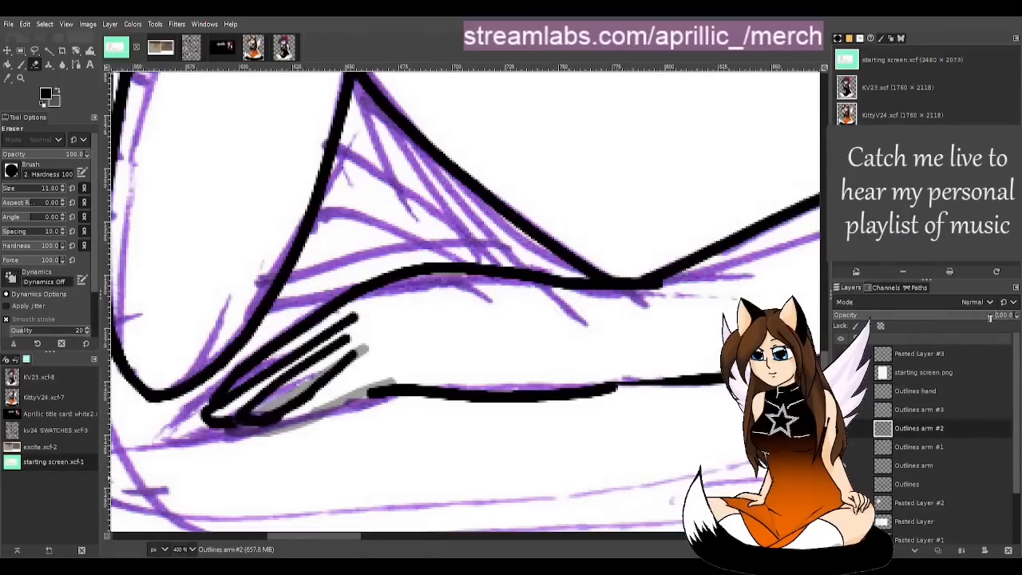
pyautogui.moveTo(364, 364)
pyautogui.mouseDown()
pyautogui.moveTo(258, 420)
pyautogui.moveTo(320, 407)
pyautogui.mouseUp()
pyautogui.press('p')
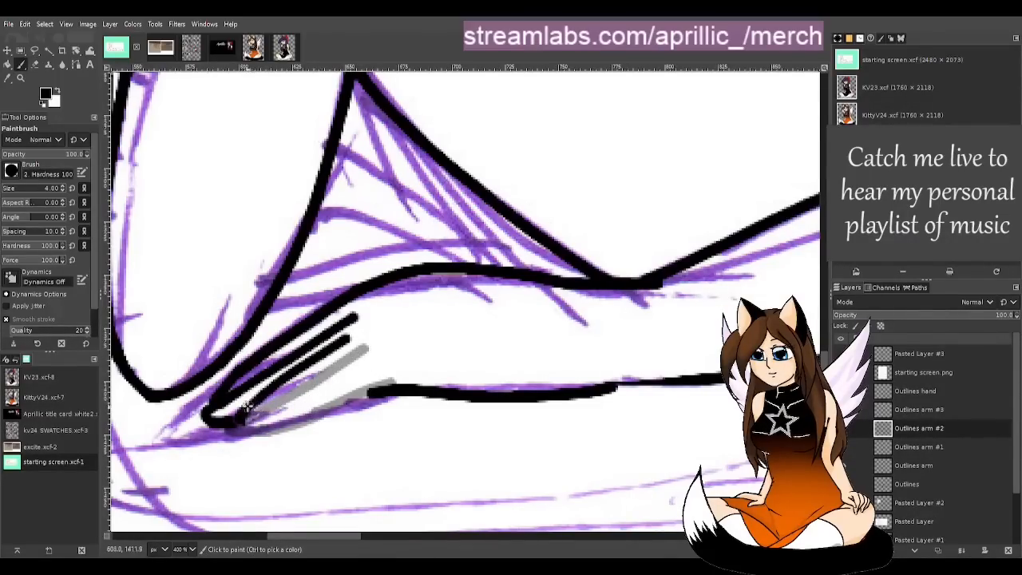
pyautogui.moveTo(246, 412)
pyautogui.mouseDown()
pyautogui.moveTo(233, 427)
pyautogui.moveTo(254, 429)
pyautogui.mouseUp()
pyautogui.hotkey('shift', 'e')
# Step: Restore the Outlines arm #3 layer to 100 opacity and examine the complete hand up close and zoomed out
pyautogui.click(918, 410)
pyautogui.moveTo(958, 315); pyautogui.dragTo(1017, 315)
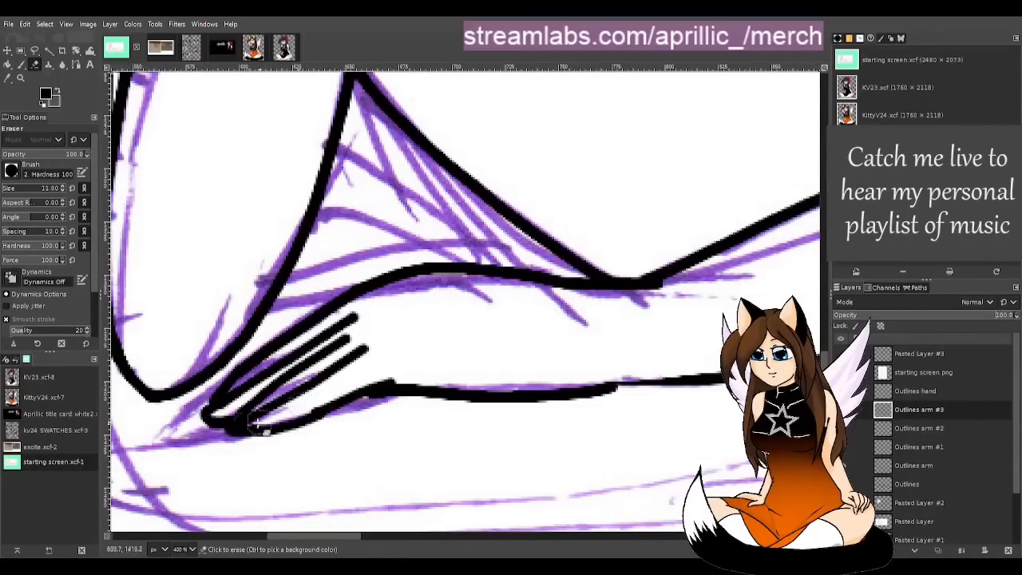
pyautogui.press('m')
pyautogui.scroll(-4, 624, 240)
pyautogui.scroll(4, 628, 259)
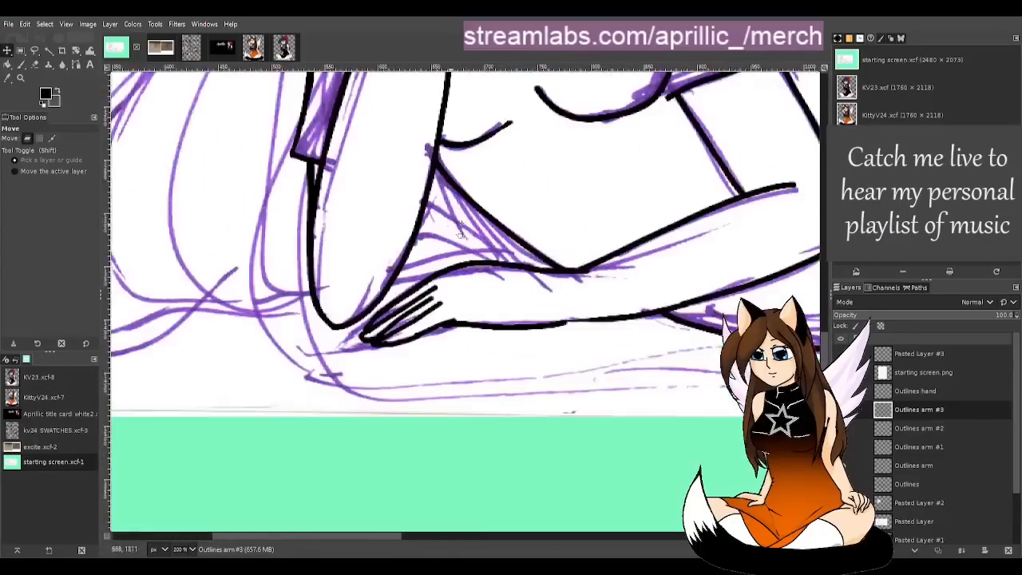
pyautogui.scroll(2, 211, 337)
pyautogui.scroll(-2, 559, 431)
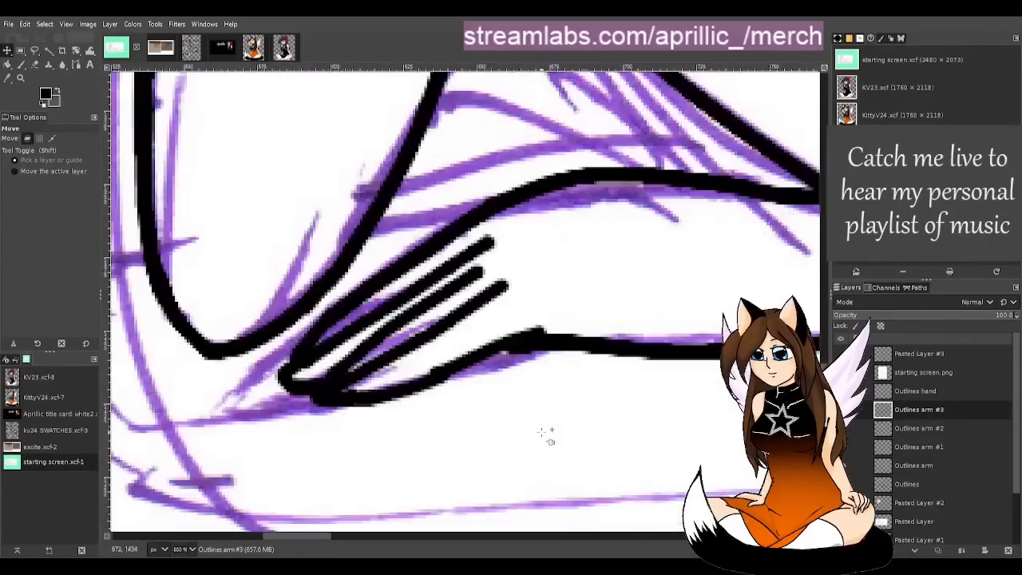
pyautogui.moveTo(303, 537); pyautogui.dragTo(312, 538)
pyautogui.moveTo(323, 543); pyautogui.dragTo(316, 543)
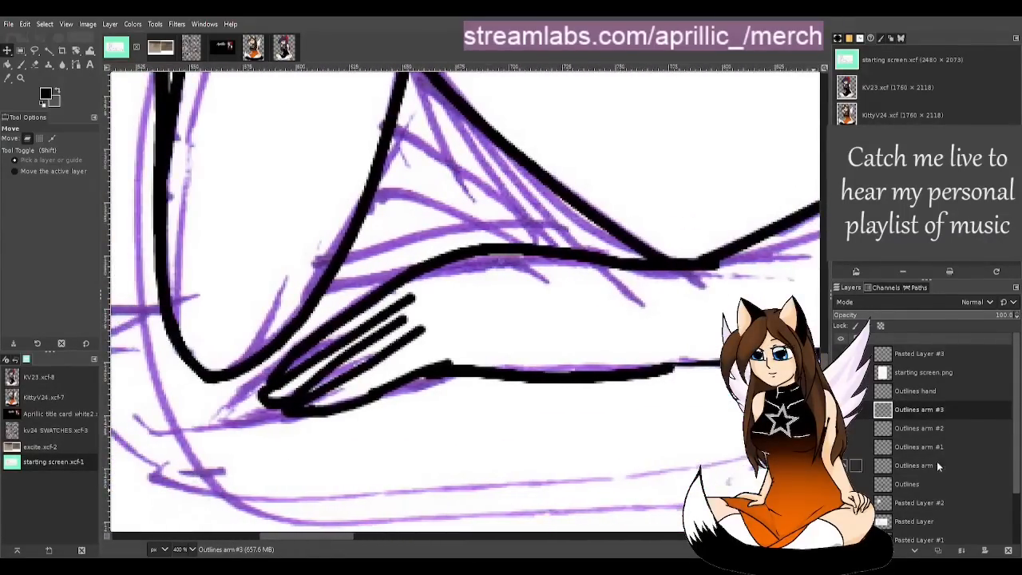
# Step: Fade the Outlines arm #3 layer to 88.5 opacity and Outlines arm #2 to 84.4, and fade Outlines arm #1 similarly
pyautogui.click(993, 317)
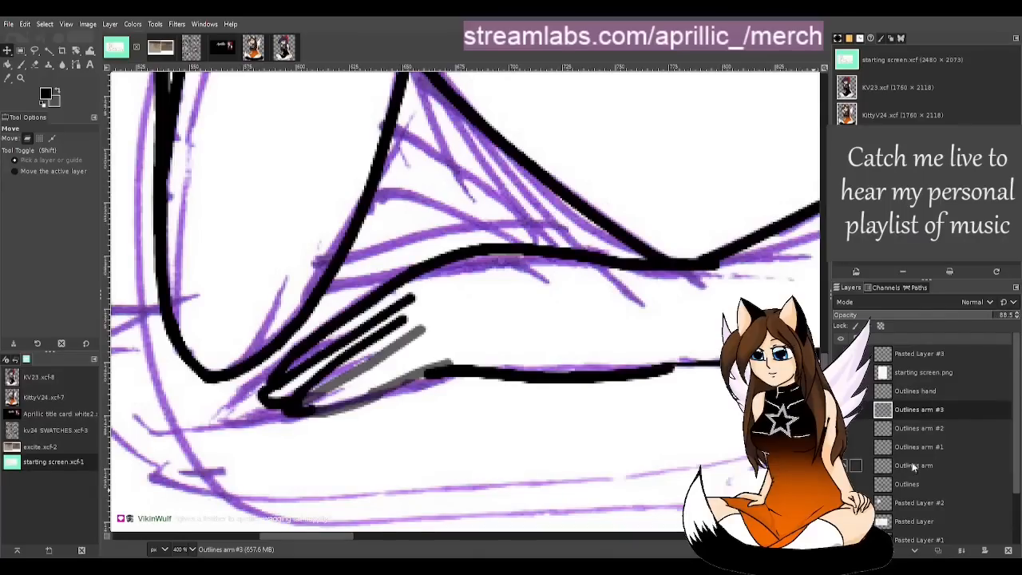
pyautogui.click(912, 429)
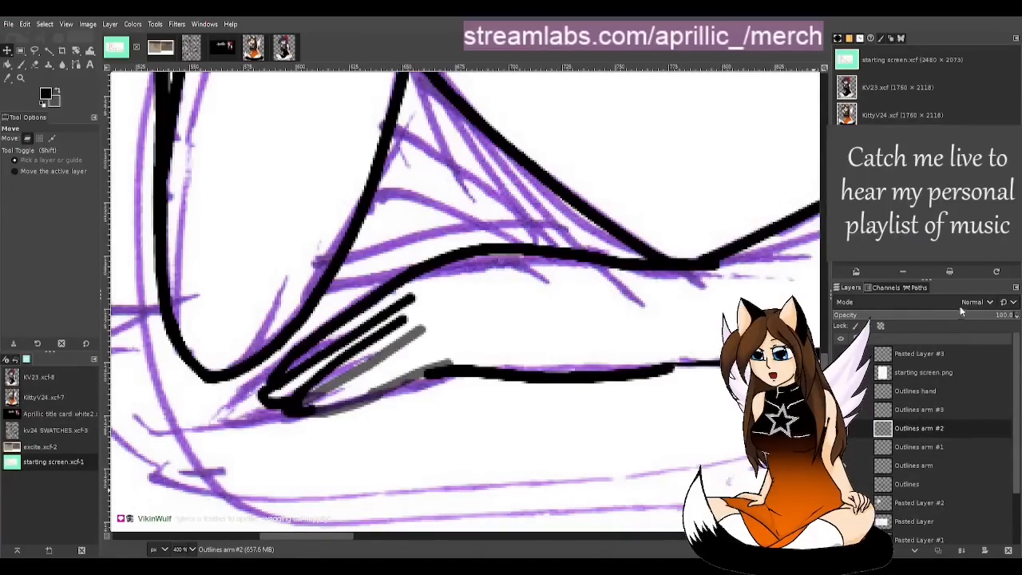
pyautogui.click(985, 317)
pyautogui.click(947, 445)
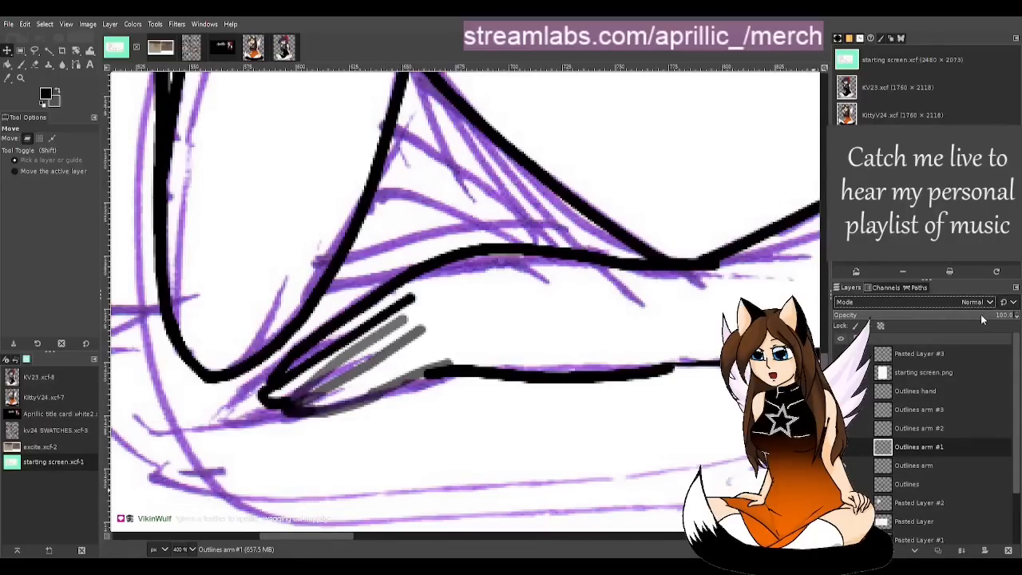
pyautogui.click(981, 314)
pyautogui.click(953, 464)
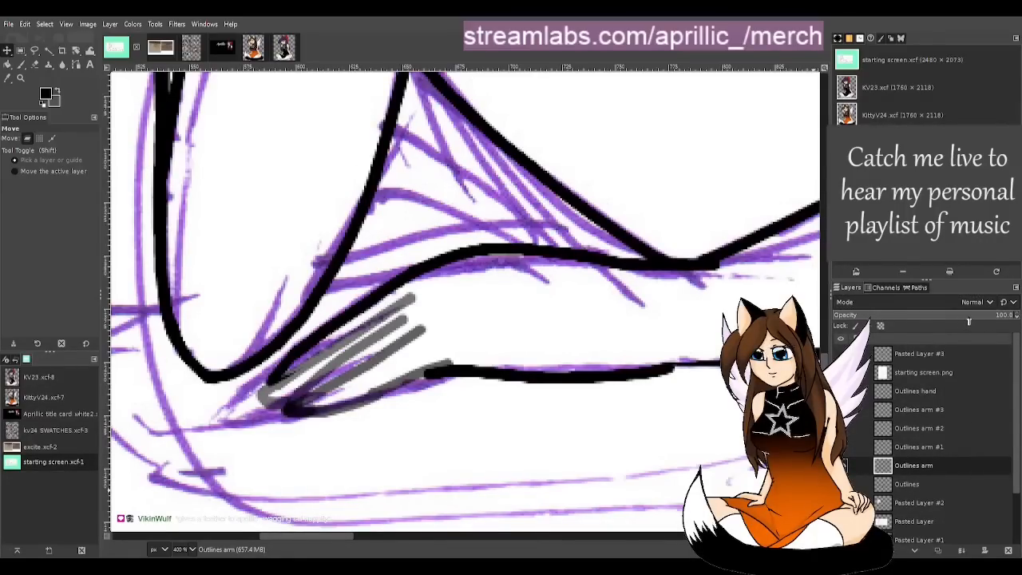
pyautogui.click(968, 318)
pyautogui.click(950, 484)
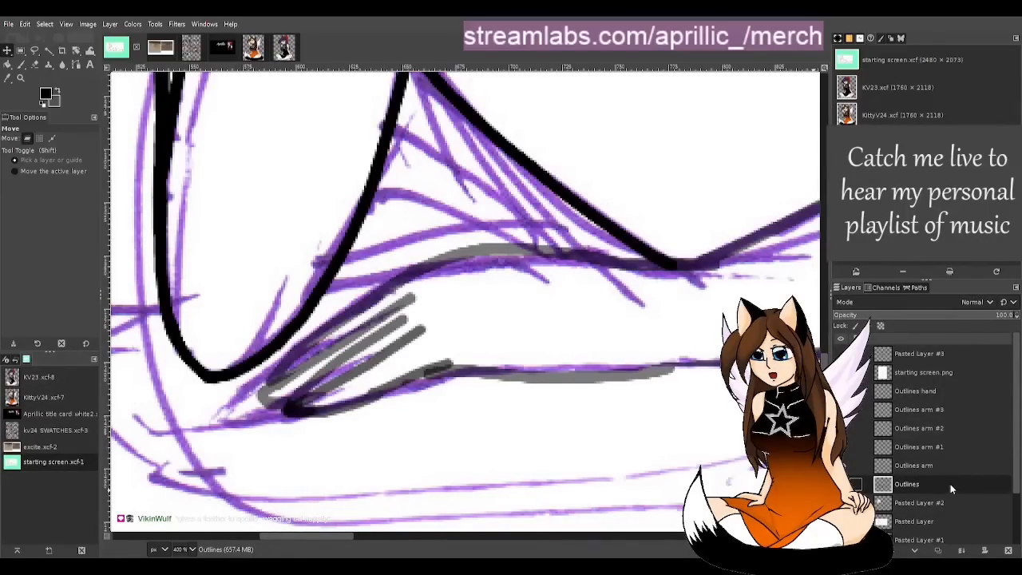
pyautogui.click(942, 463)
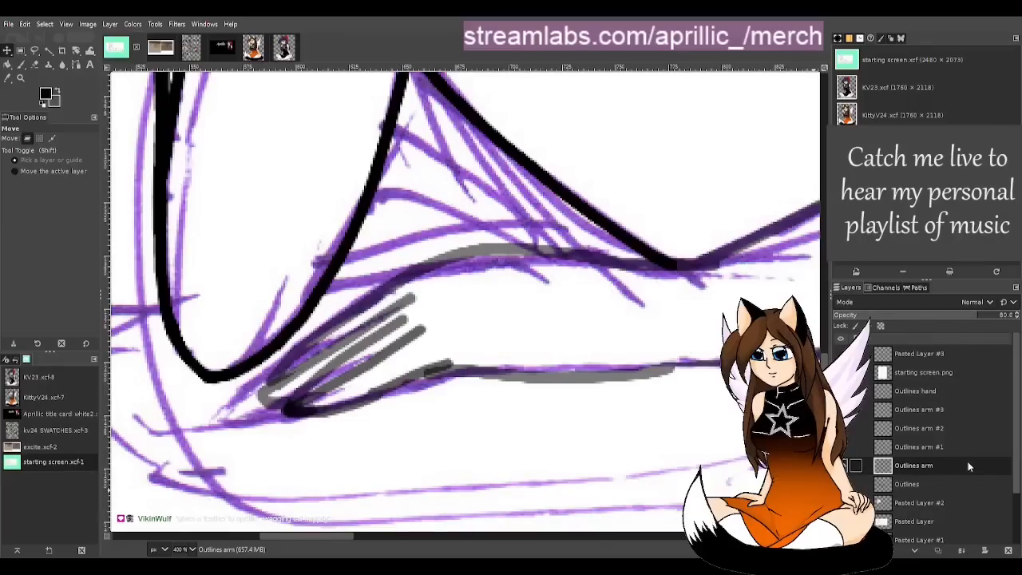
pyautogui.moveTo(978, 314); pyautogui.dragTo(1016, 315)
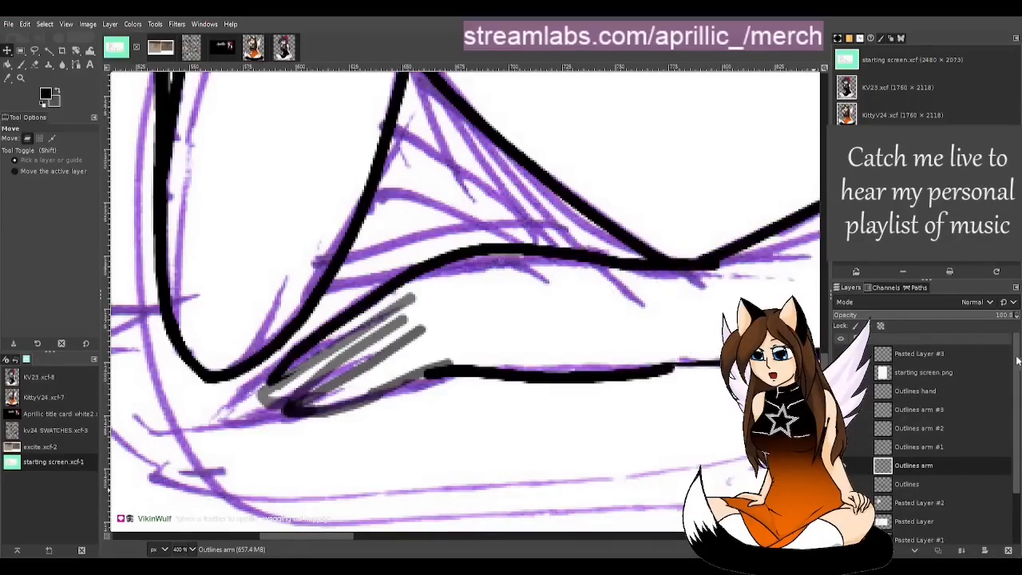
# Step: Add a new layer directly above the Outlines arm #3 layer
pyautogui.click(950, 409)
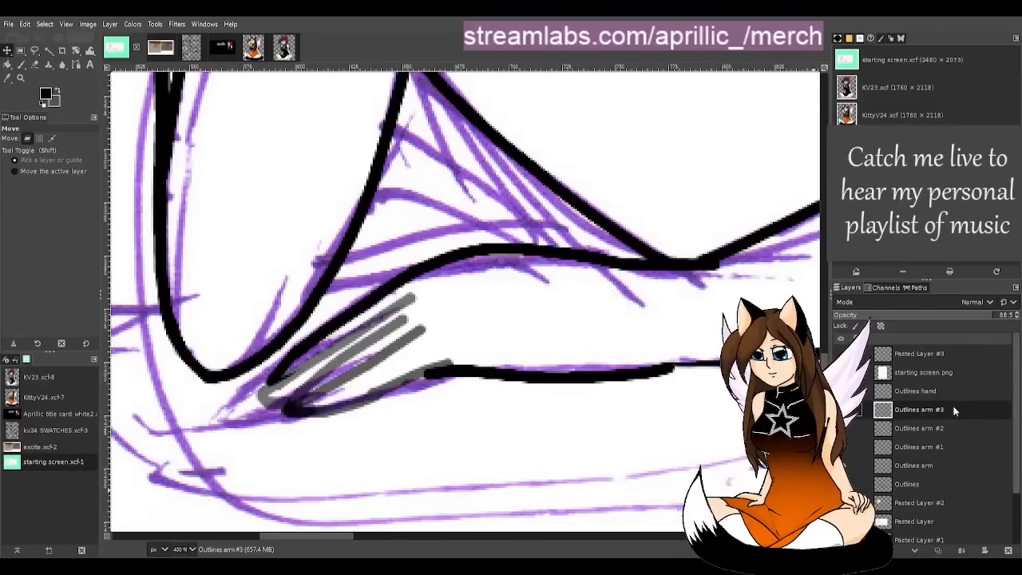
pyautogui.press('p')
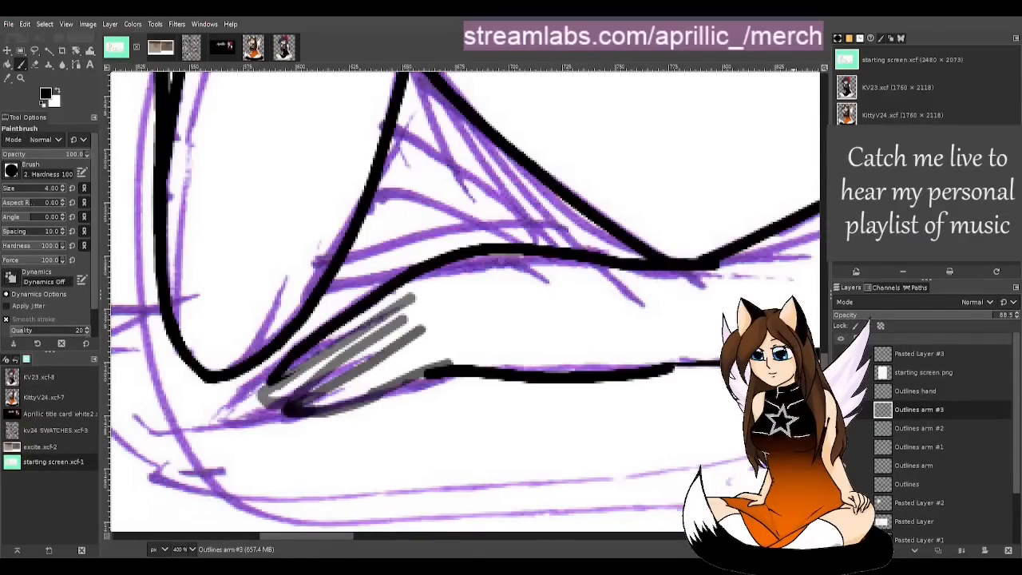
pyautogui.click(934, 548)
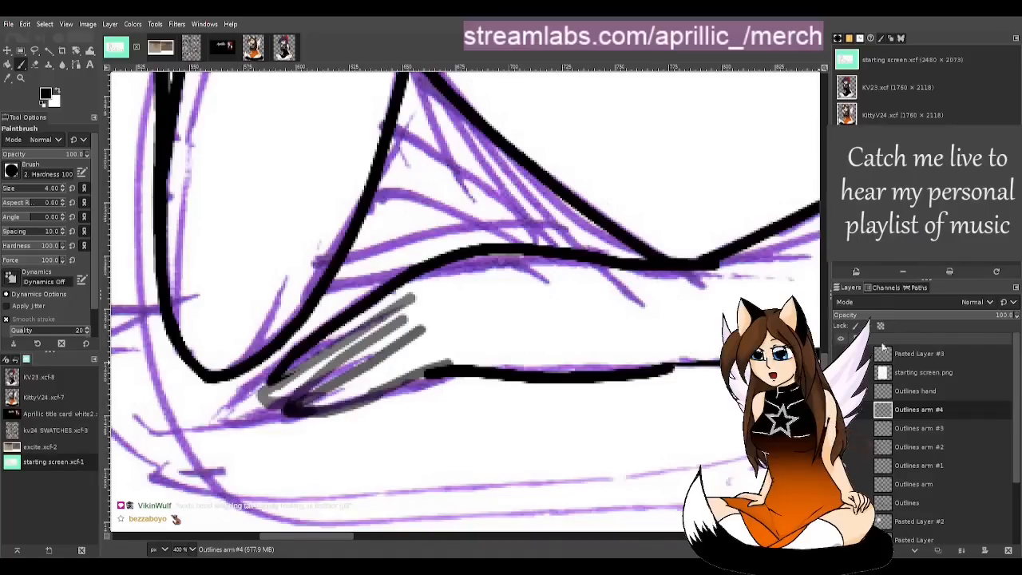
pyautogui.hotkey('ctrl', 'z')
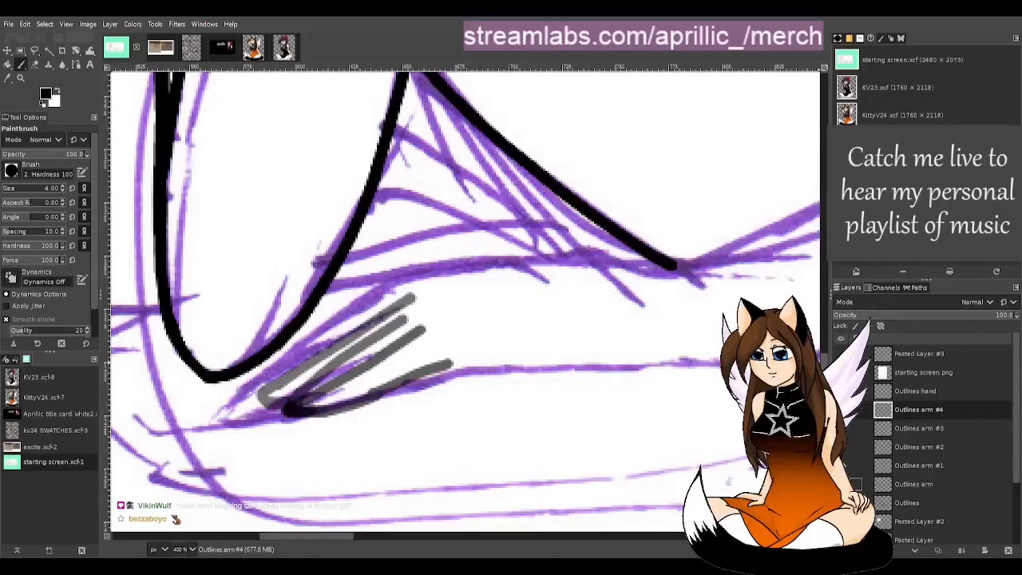
pyautogui.hotkey('ctrl', 'y')
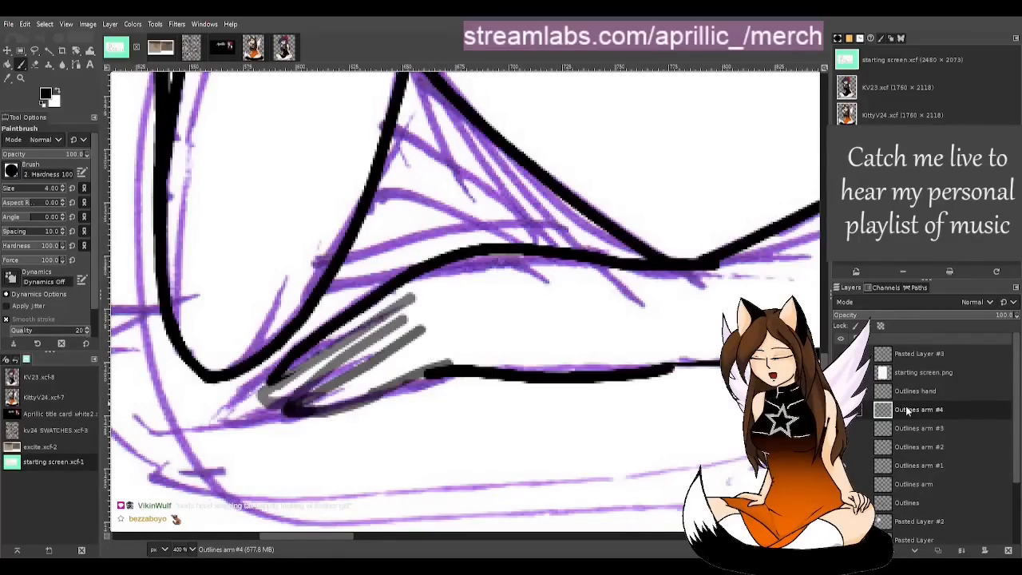
# Step: Erase the lower forearm line near the wrist on the Outlines arm layer and repaint it straighter with the size 4 brush
pyautogui.press('m')
pyautogui.scroll(-2, 725, 92)
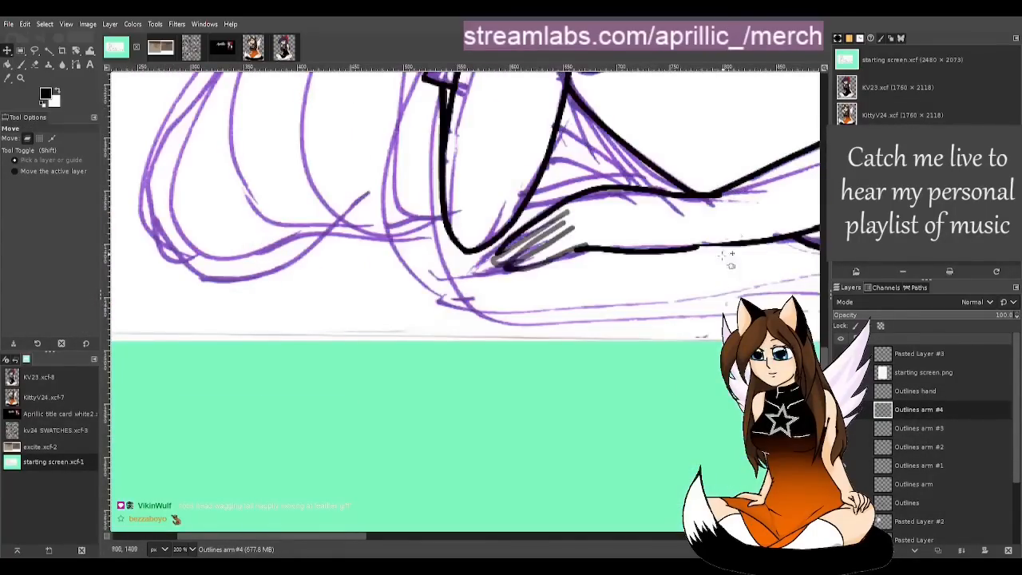
pyautogui.scroll(-1, 725, 254)
pyautogui.scroll(2, 763, 275)
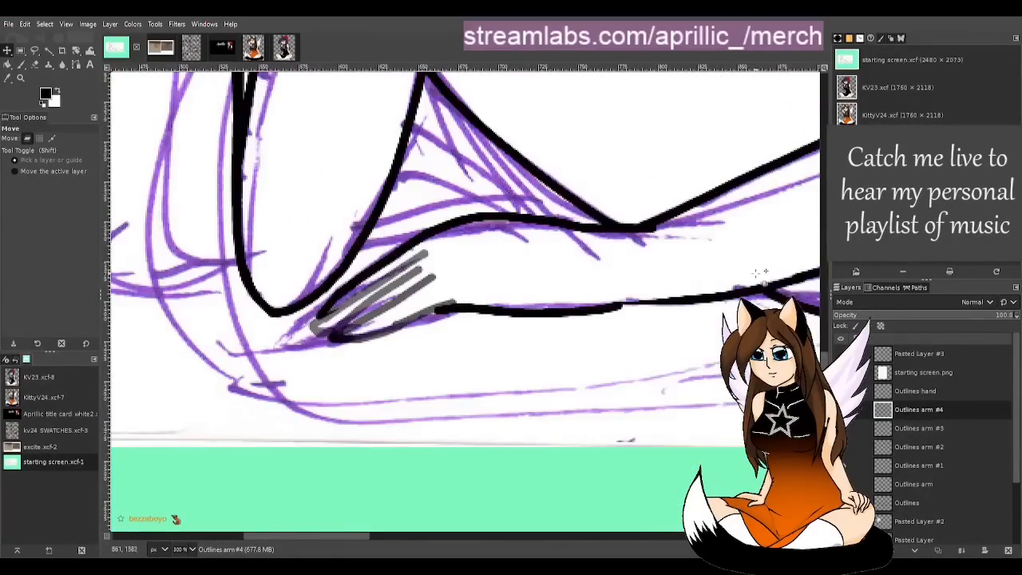
pyautogui.scroll(1, 665, 264)
pyautogui.click(931, 483)
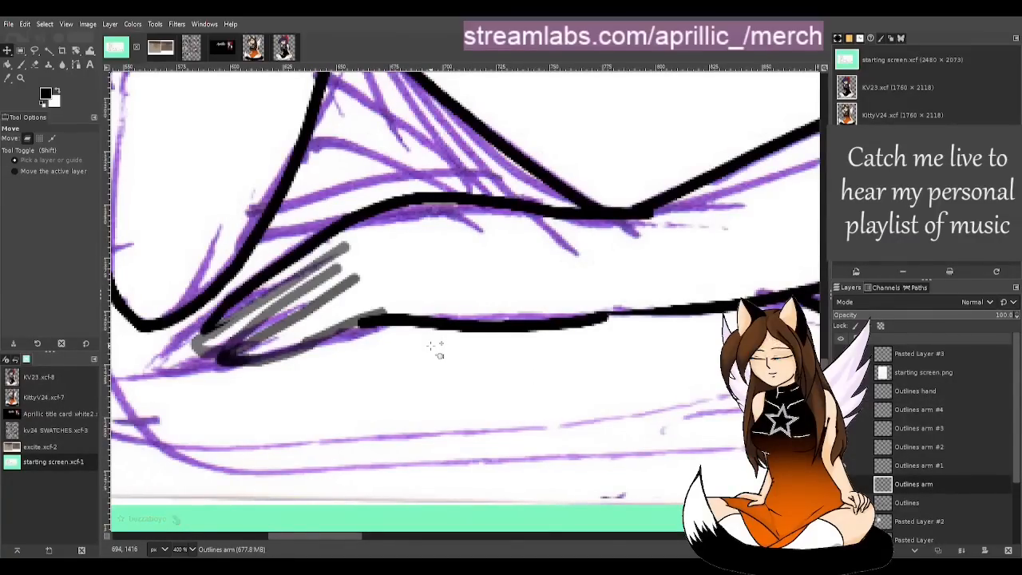
pyautogui.hotkey('shift', 'e')
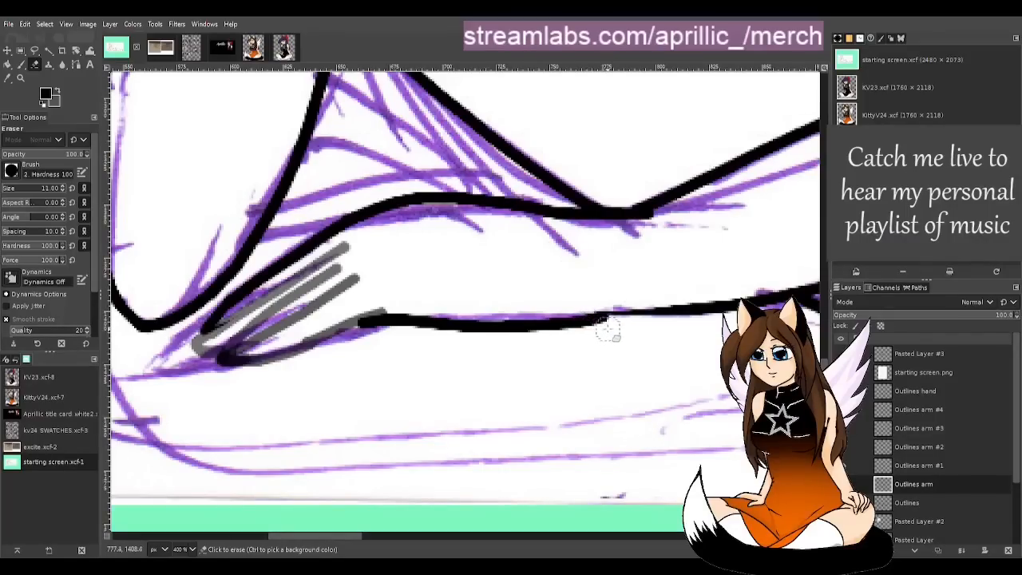
pyautogui.moveTo(612, 326); pyautogui.dragTo(359, 324)
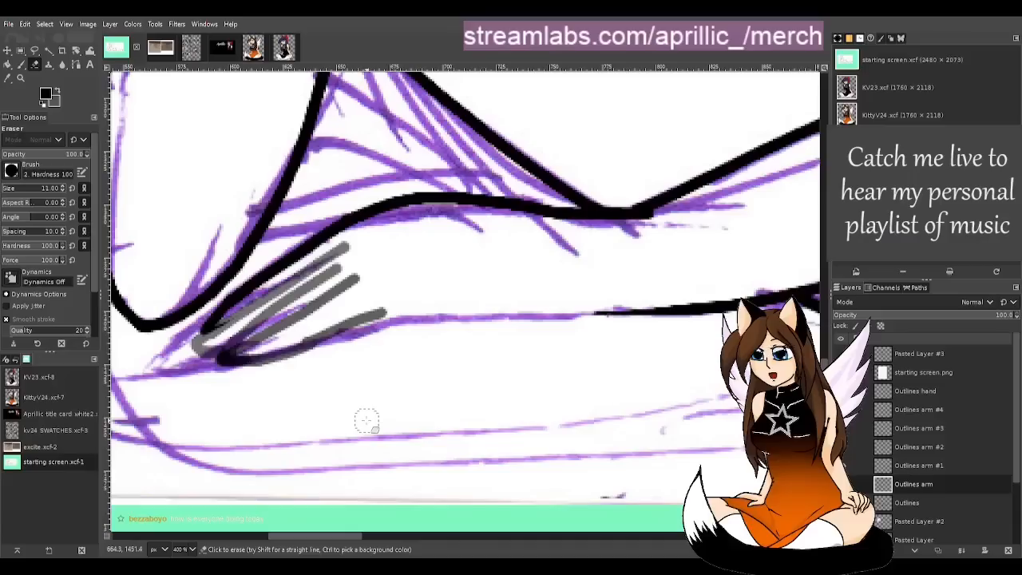
pyautogui.press('p')
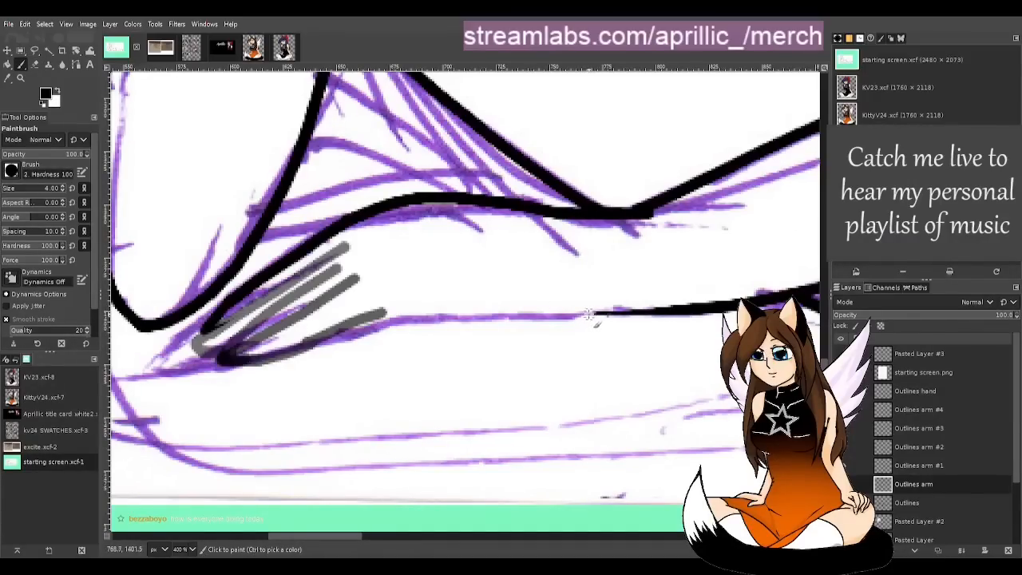
pyautogui.moveTo(591, 316); pyautogui.dragTo(375, 318)
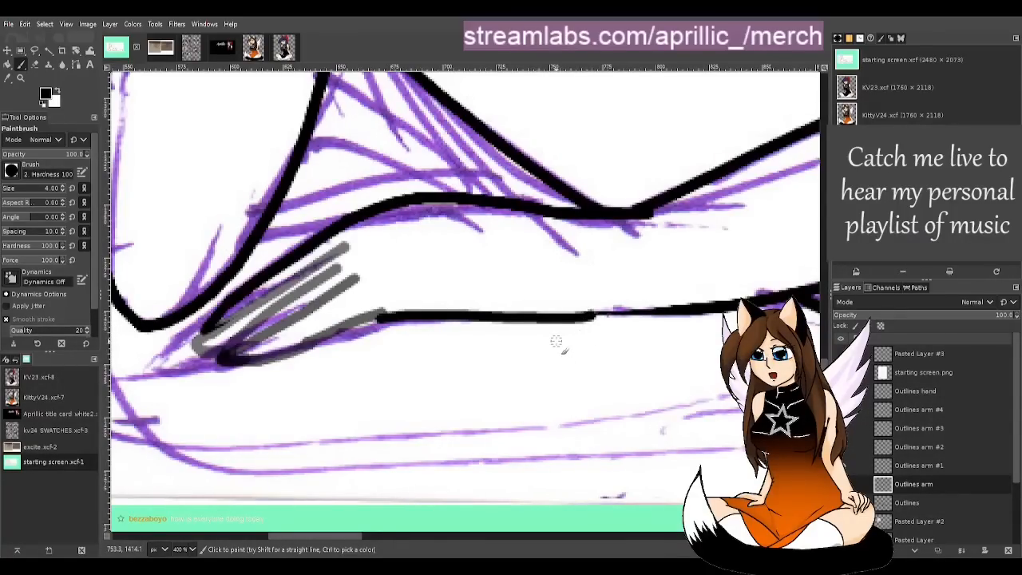
# Step: Erase the upper outline of the hand and forearm on the Outlines arm layer, from the fingertips to the torso line
pyautogui.hotkey('shift', 'e')
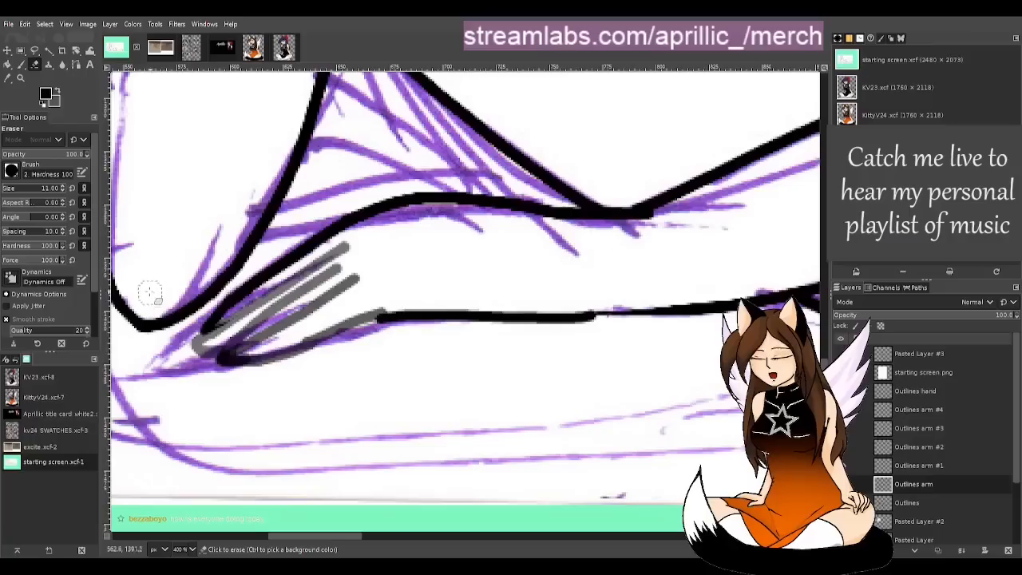
pyautogui.moveTo(204, 330)
pyautogui.mouseDown()
pyautogui.moveTo(231, 302)
pyautogui.moveTo(241, 313)
pyautogui.moveTo(251, 263)
pyautogui.moveTo(269, 287)
pyautogui.moveTo(305, 246)
pyautogui.moveTo(318, 262)
pyautogui.moveTo(328, 231)
pyautogui.moveTo(384, 192)
pyautogui.moveTo(403, 201)
pyautogui.moveTo(435, 185)
pyautogui.moveTo(454, 203)
pyautogui.moveTo(481, 192)
pyautogui.moveTo(496, 206)
pyautogui.moveTo(523, 200)
pyautogui.moveTo(531, 213)
pyautogui.moveTo(559, 214)
pyautogui.mouseUp()
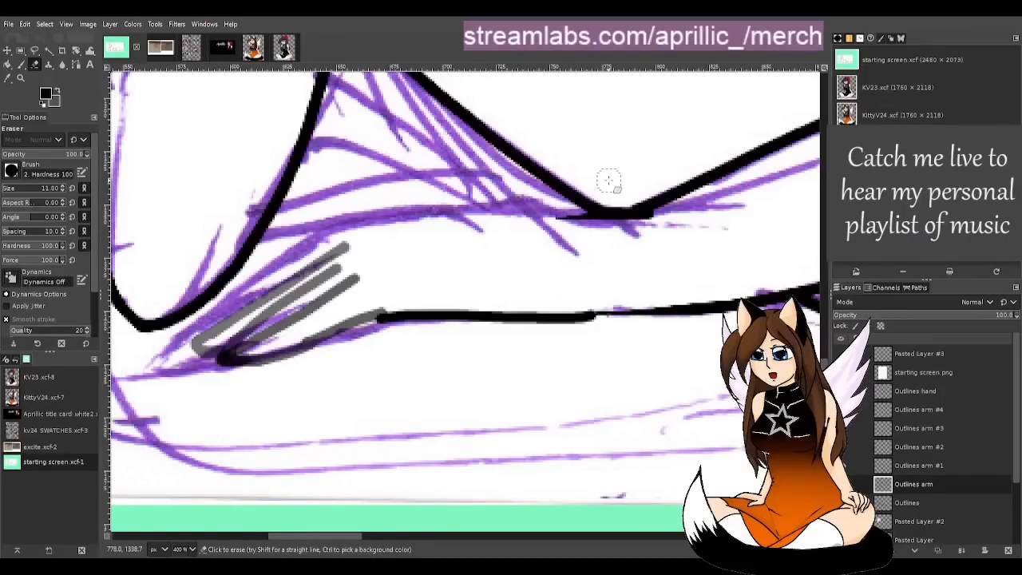
pyautogui.click(564, 220)
# Step: Repaint the upper forearm outline in black from the torso line to the back of the hand with the size 4 brush
pyautogui.press('p')
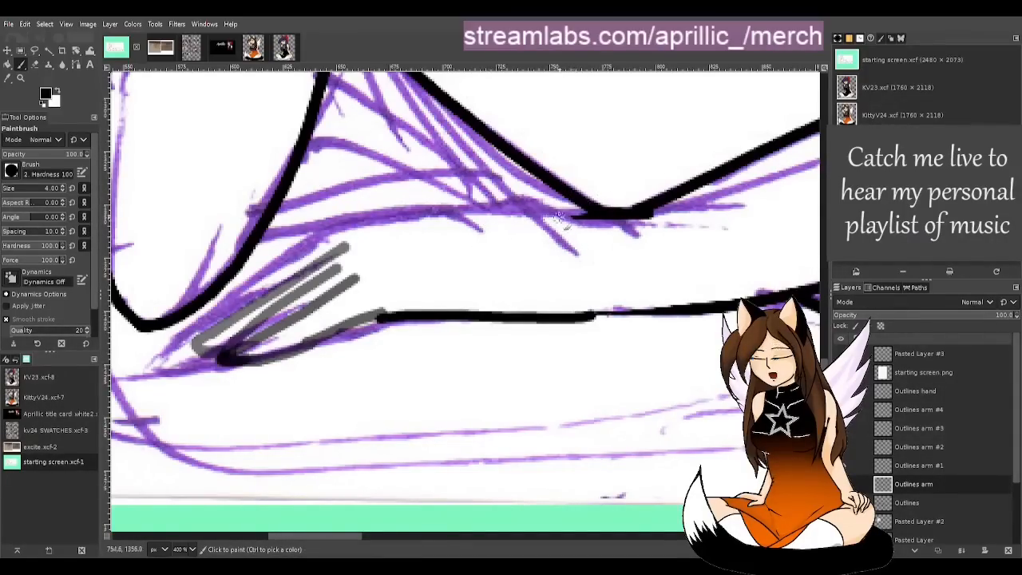
pyautogui.moveTo(598, 224)
pyautogui.mouseDown()
pyautogui.moveTo(471, 203)
pyautogui.moveTo(319, 217)
pyautogui.mouseUp()
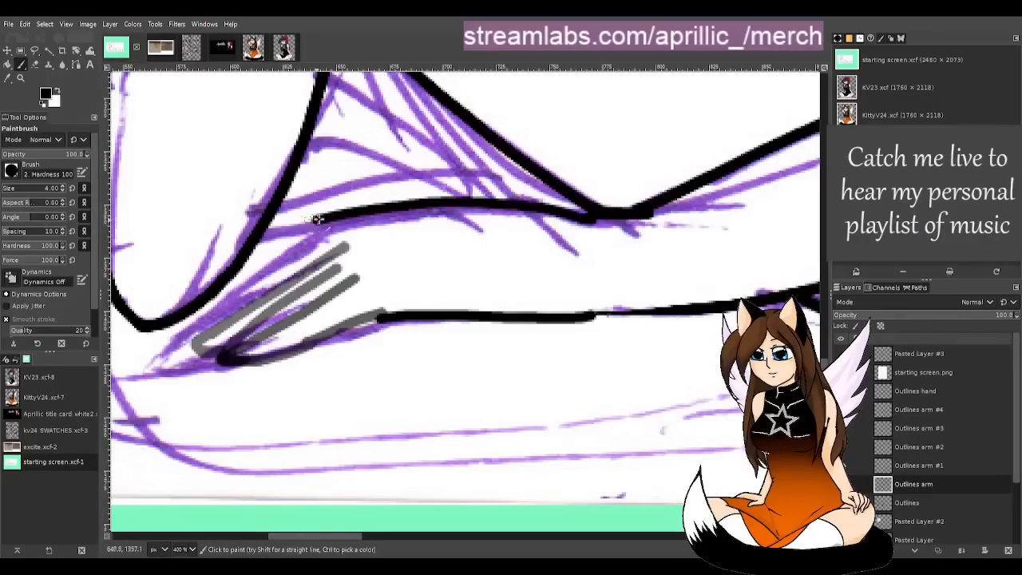
pyautogui.hotkey('ctrl', 'z')
pyautogui.moveTo(600, 214)
pyautogui.mouseDown()
pyautogui.moveTo(523, 206)
pyautogui.moveTo(327, 217)
pyautogui.moveTo(295, 238)
pyautogui.mouseUp()
pyautogui.hotkey('ctrl', 'z')
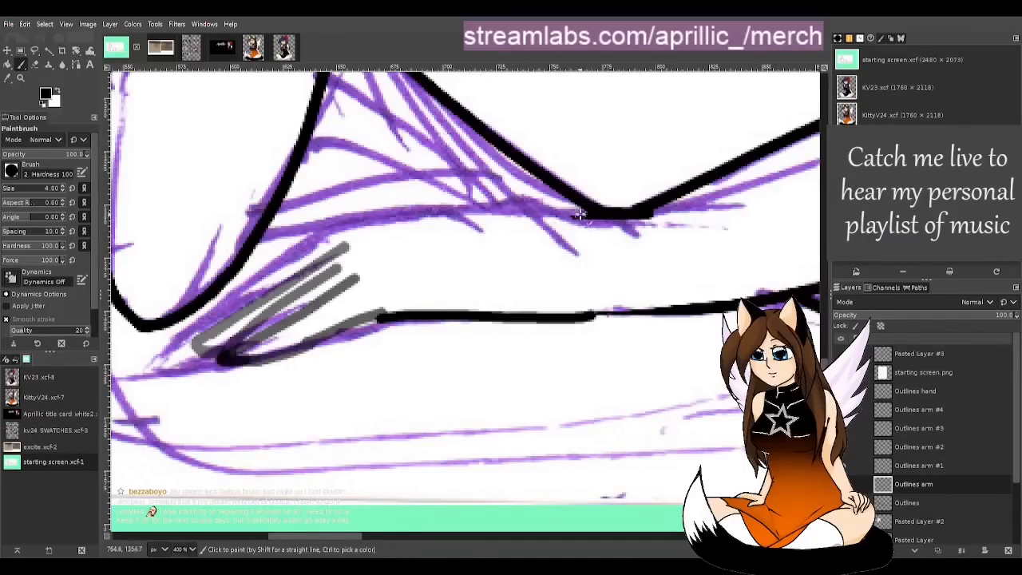
pyautogui.moveTo(604, 226)
pyautogui.mouseDown()
pyautogui.moveTo(487, 212)
pyautogui.moveTo(352, 225)
pyautogui.moveTo(312, 237)
pyautogui.mouseUp()
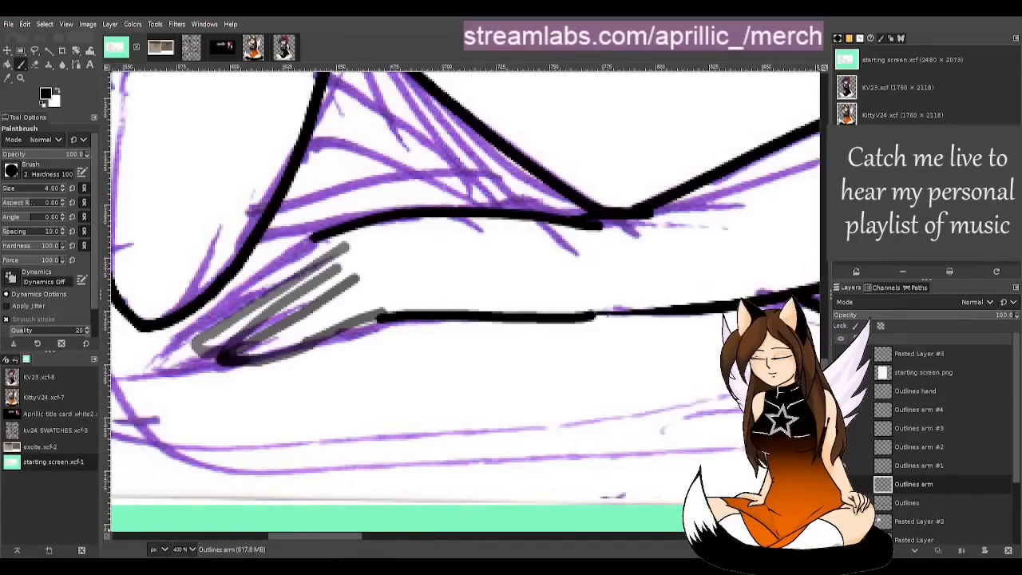
pyautogui.press('m')
pyautogui.scroll(-5, 577, 291)
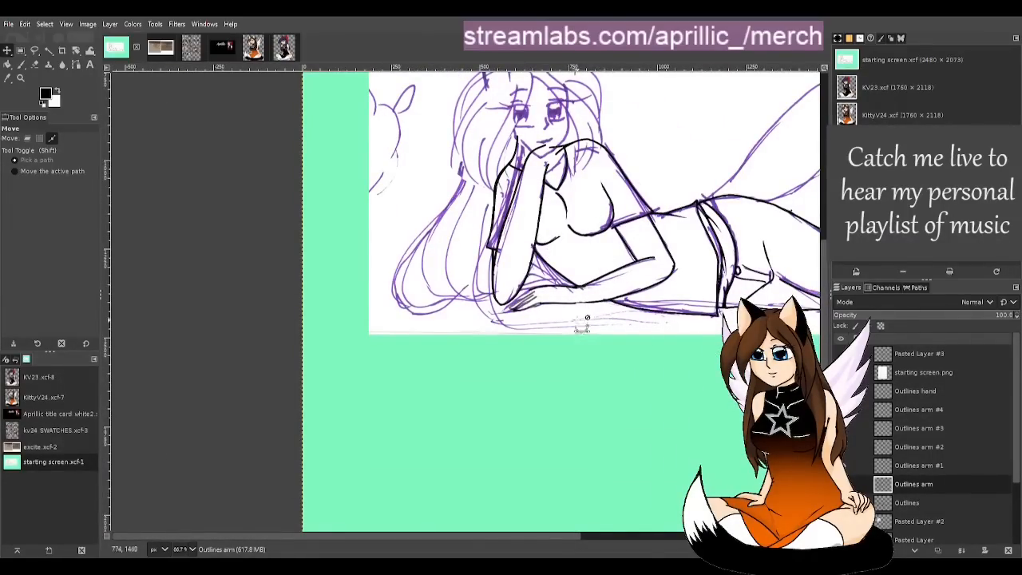
pyautogui.scroll(3, 581, 289)
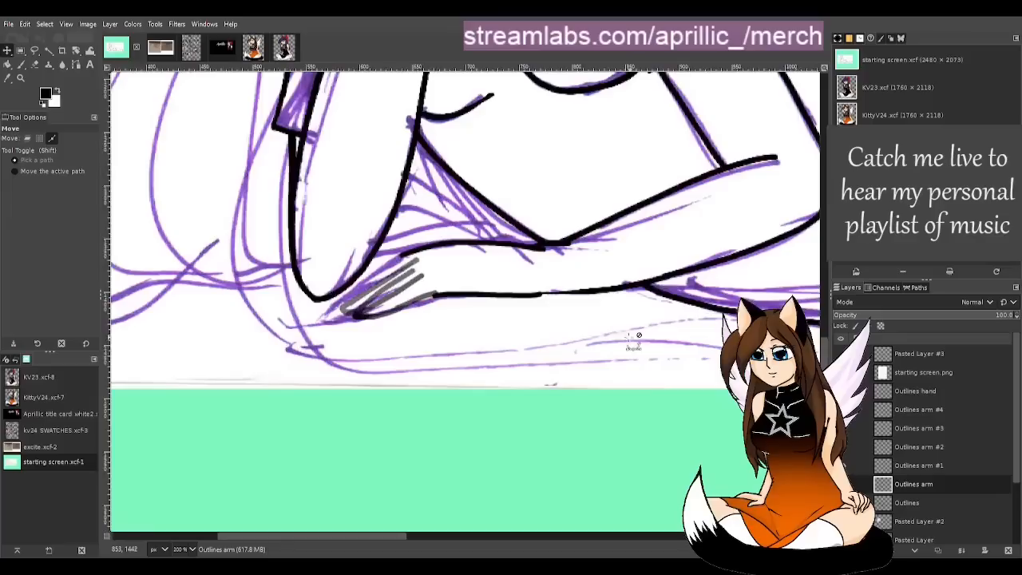
pyautogui.scroll(2, 485, 335)
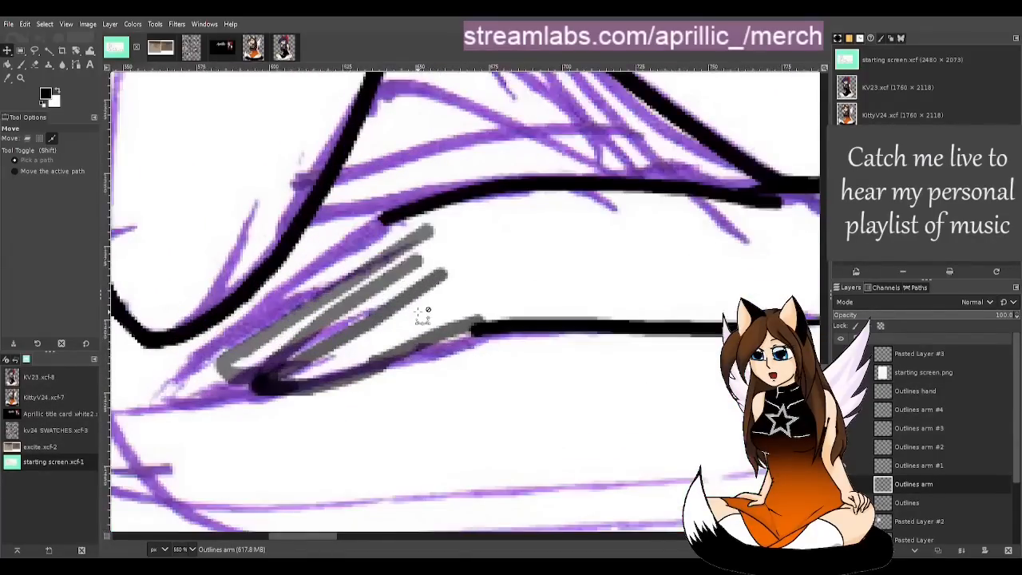
pyautogui.click(925, 409)
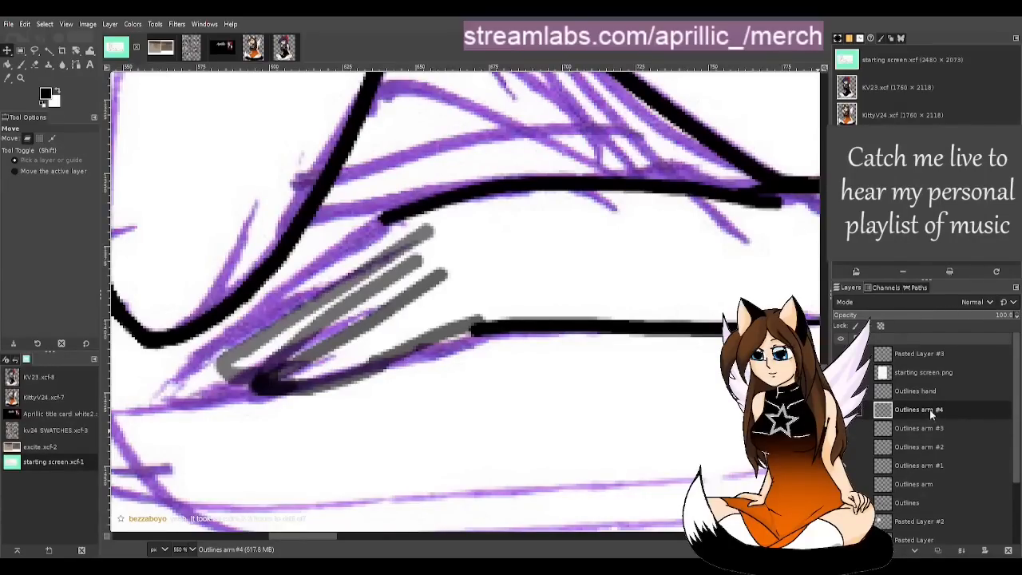
pyautogui.click(1009, 550)
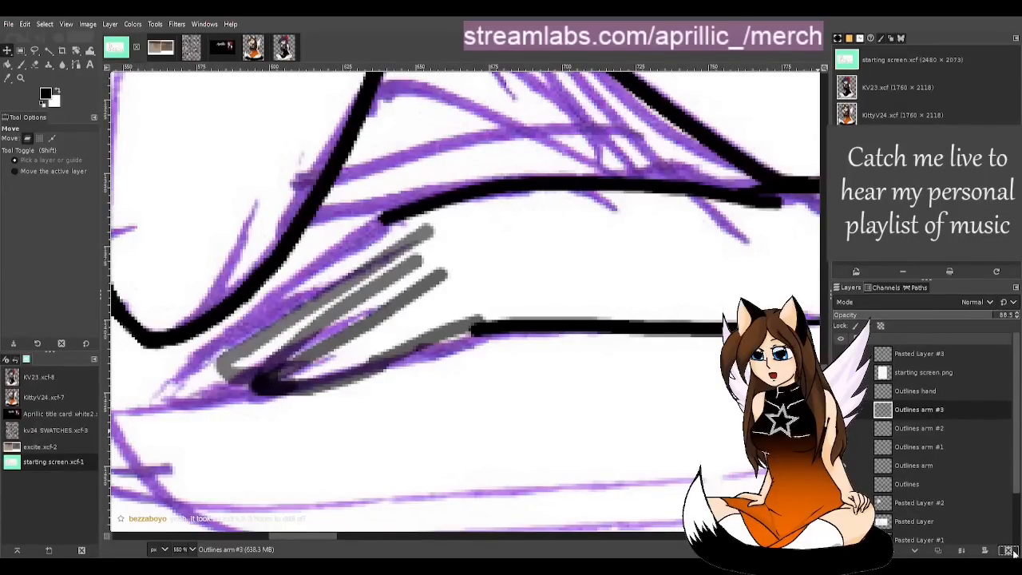
pyautogui.click(1009, 550)
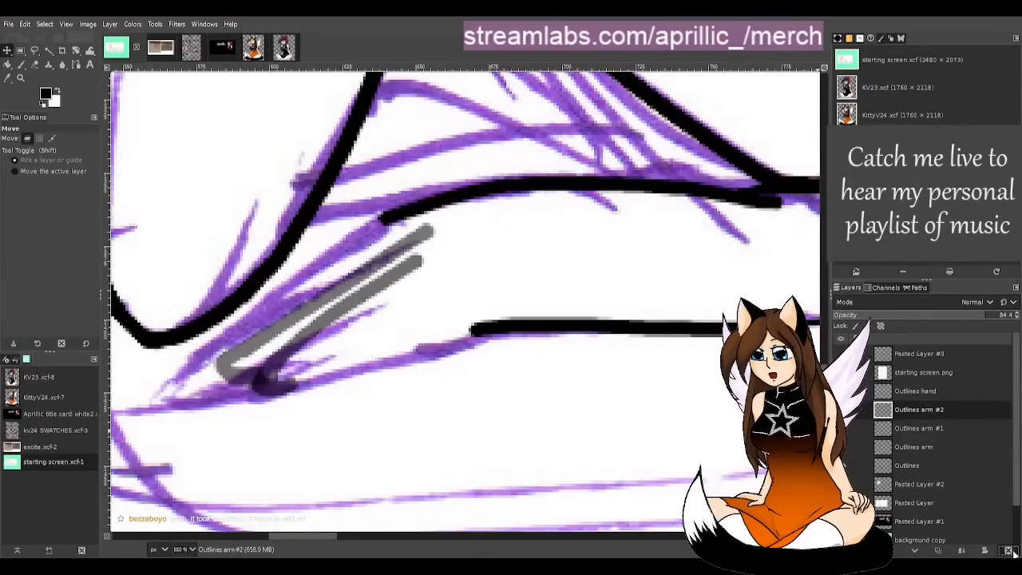
pyautogui.click(1011, 551)
pyautogui.click(1010, 551)
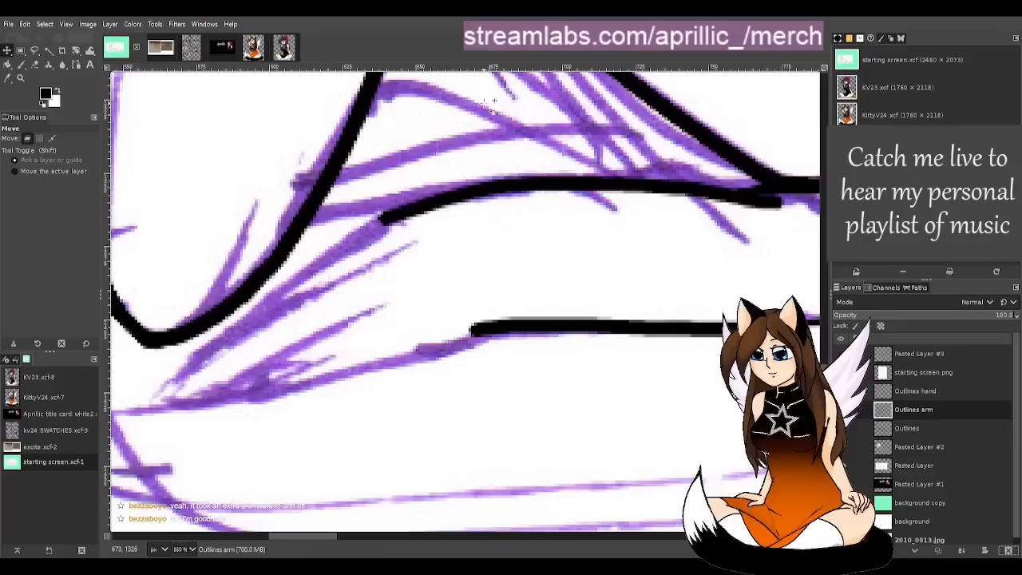
pyautogui.hotkey('shift', 'ctrl', 'd')
pyautogui.hotkey('ctrl', 'z')
pyautogui.hotkey('ctrl', 'z')
pyautogui.hotkey('ctrl', 'z')
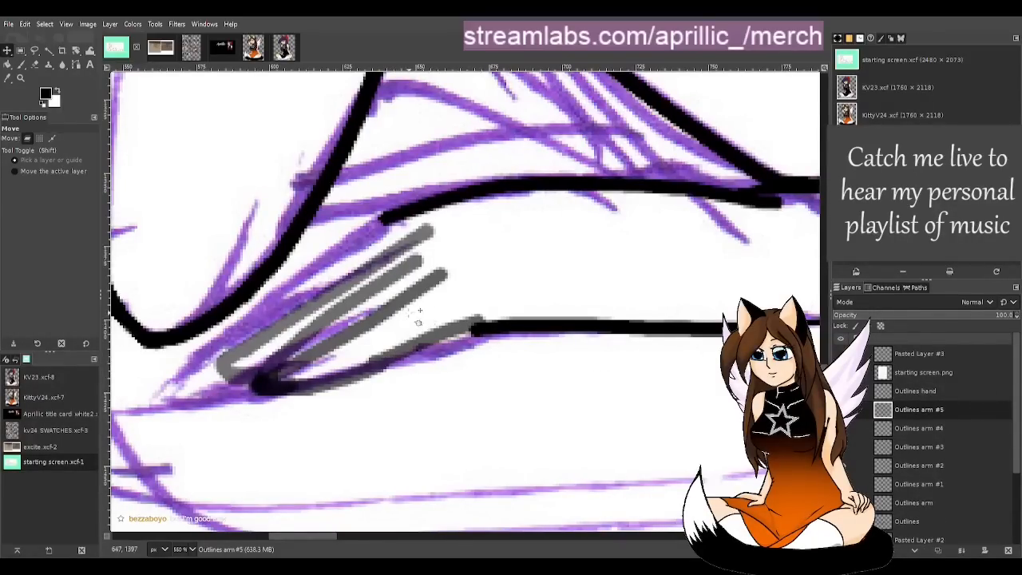
# Step: Paint the lower edge of the hand in black from the wrist line toward the fingertip on the Outlines arm #5 layer
pyautogui.press('p')
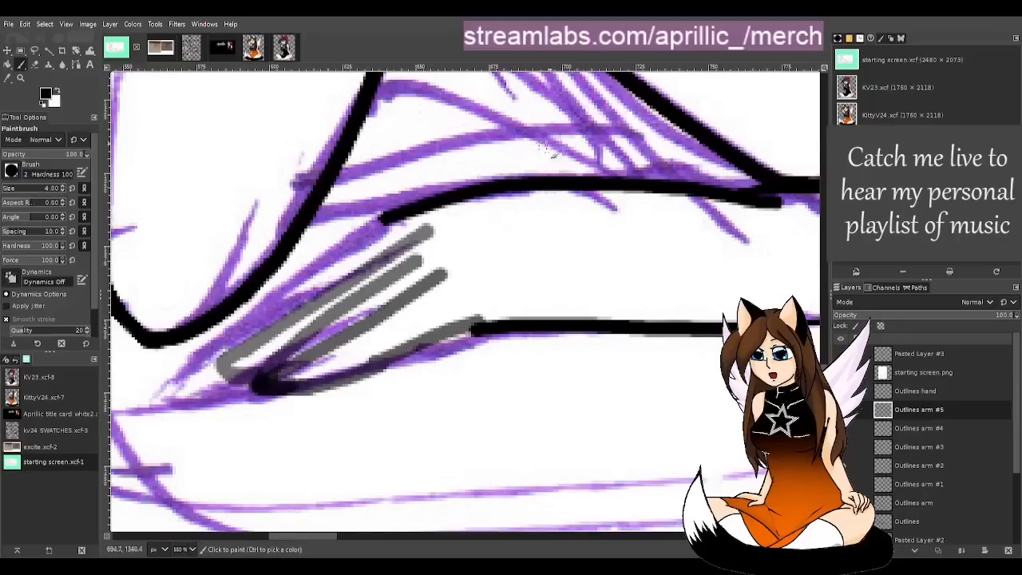
pyautogui.moveTo(473, 331); pyautogui.dragTo(307, 364)
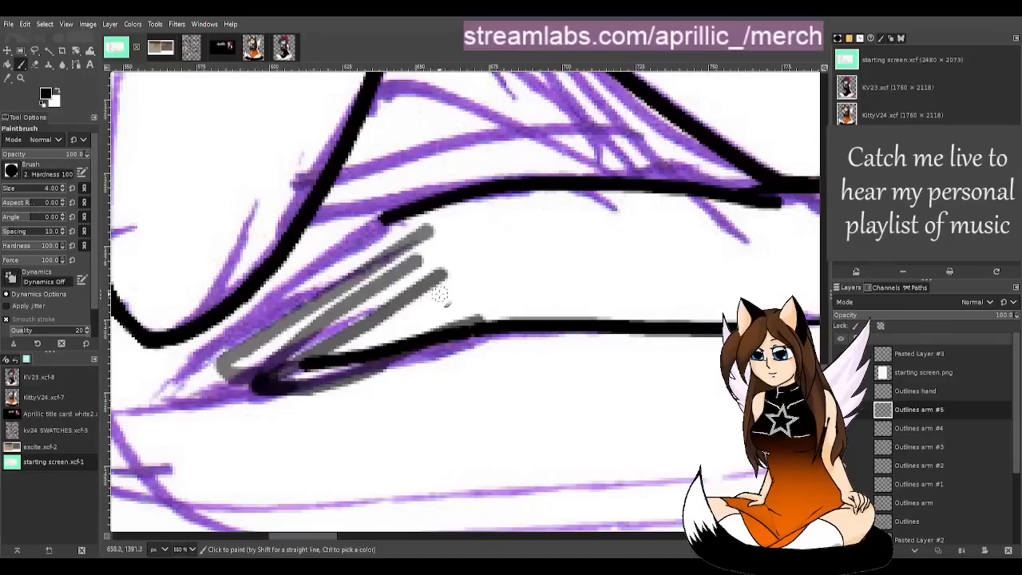
# Step: Try to paint the finger's upper edge and join it to the fingertip, then undo and erase the attempted strokes
pyautogui.moveTo(471, 273); pyautogui.dragTo(294, 329)
pyautogui.hotkey('ctrl', 'z')
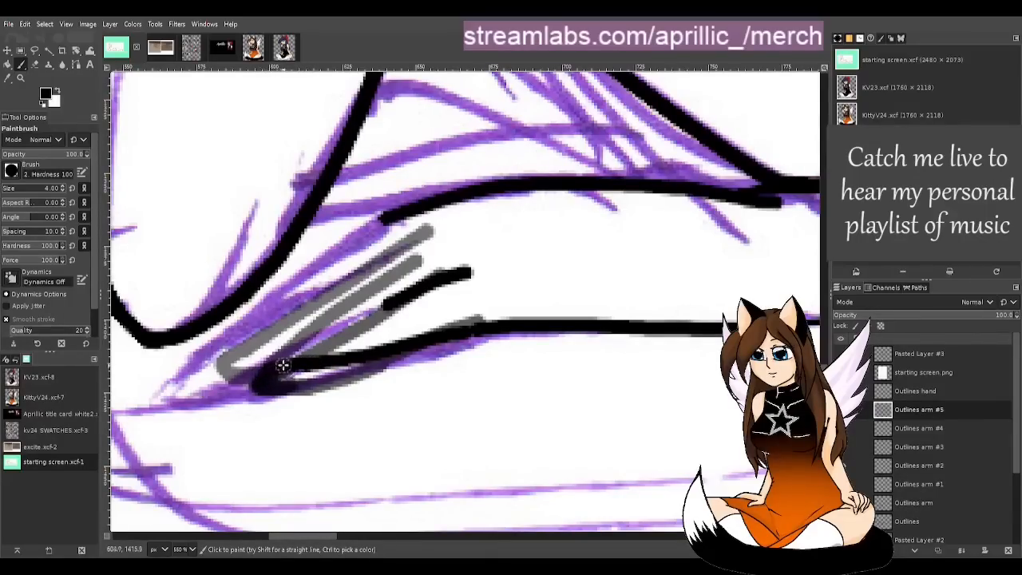
pyautogui.moveTo(264, 375); pyautogui.dragTo(294, 341)
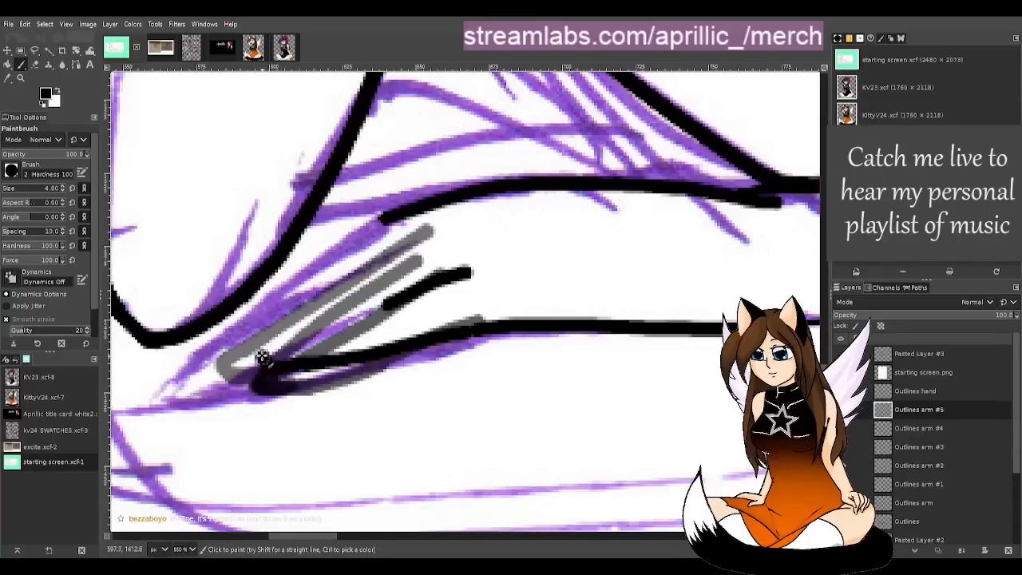
pyautogui.moveTo(266, 363); pyautogui.dragTo(331, 317)
pyautogui.hotkey('ctrl', 'z')
pyautogui.moveTo(274, 343); pyautogui.dragTo(412, 291)
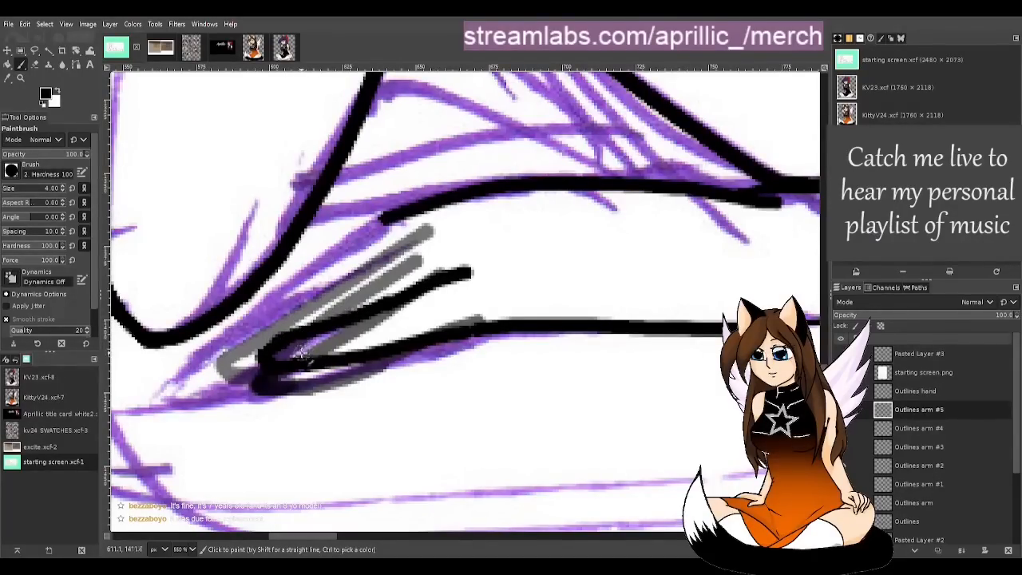
pyautogui.hotkey('ctrl', 'z')
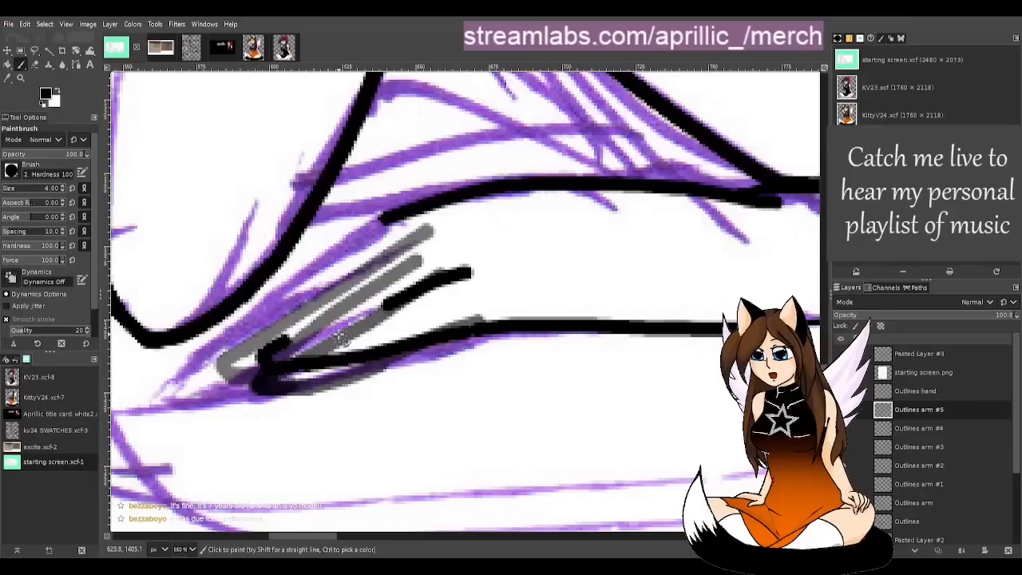
pyautogui.hotkey('ctrl', 'z')
pyautogui.hotkey('shift', 'e')
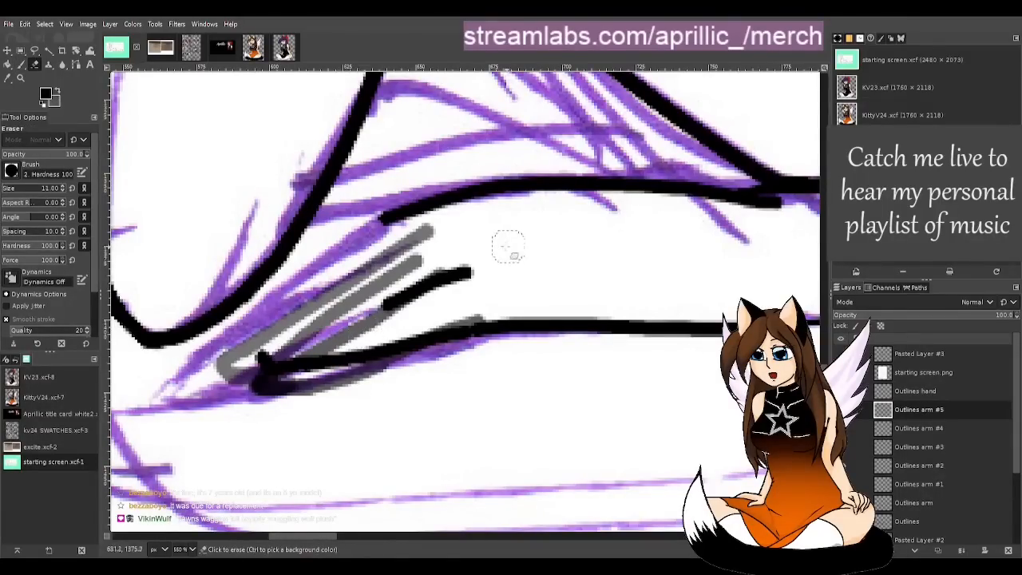
pyautogui.moveTo(386, 310); pyautogui.dragTo(449, 283)
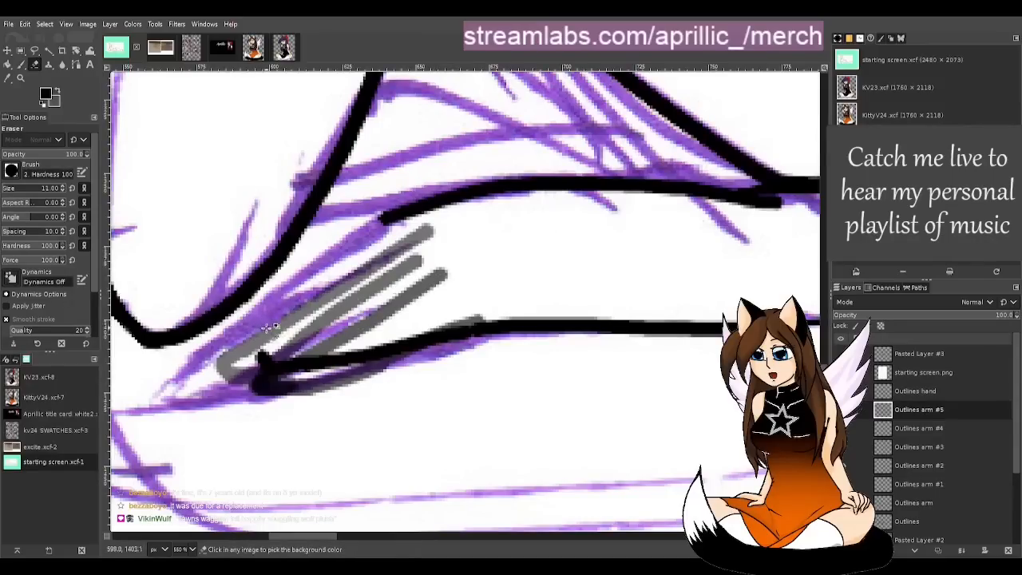
pyautogui.hotkey('ctrl', 'z')
pyautogui.moveTo(381, 313); pyautogui.dragTo(483, 266)
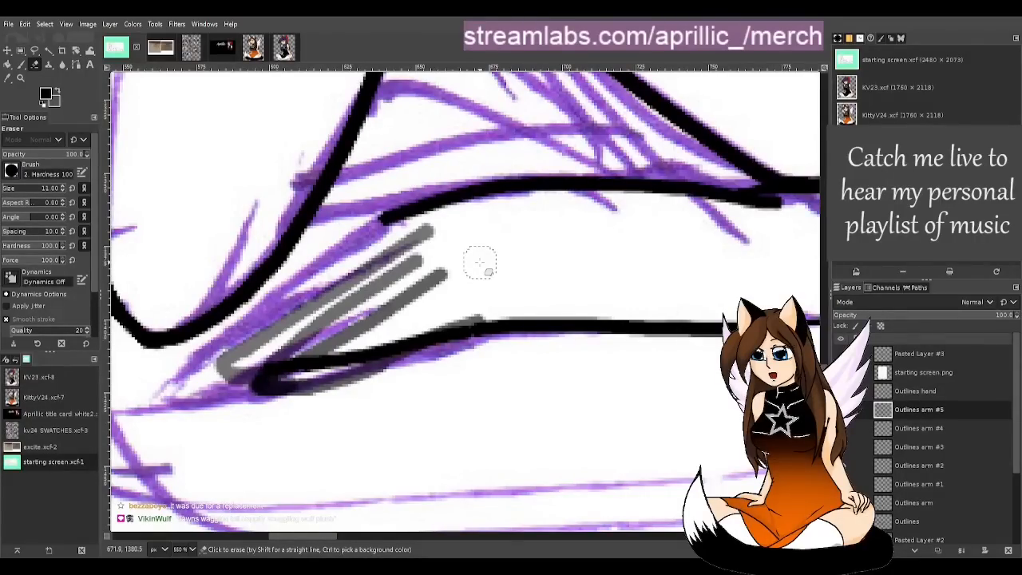
# Step: Try several black strokes from the knuckle down to the fingertip over the grey guide lines, undoing each one
pyautogui.press('p')
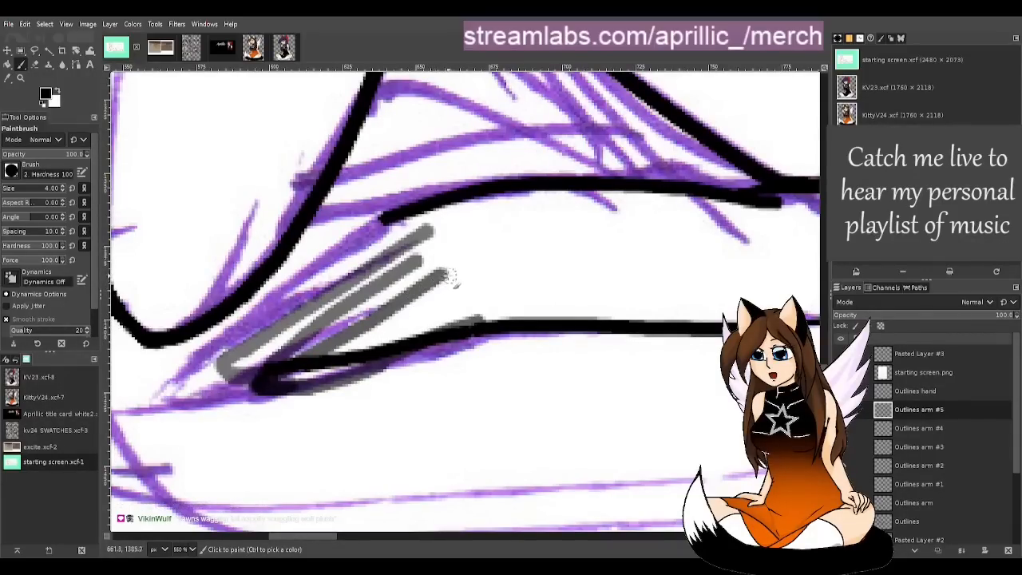
pyautogui.moveTo(460, 269); pyautogui.dragTo(273, 345)
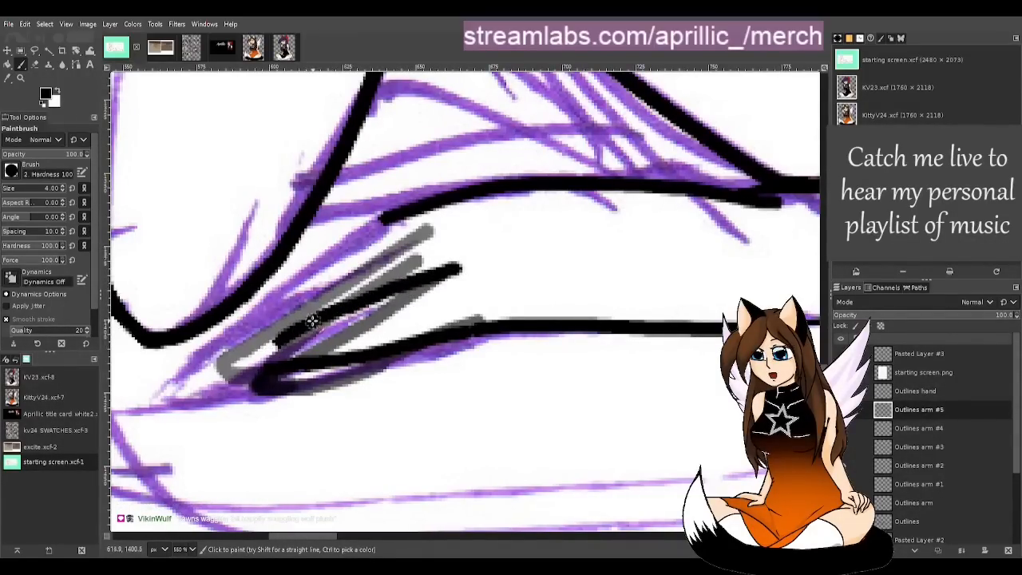
pyautogui.hotkey('ctrl', 'z')
pyautogui.moveTo(363, 297); pyautogui.dragTo(274, 347)
pyautogui.hotkey('ctrl', 'z')
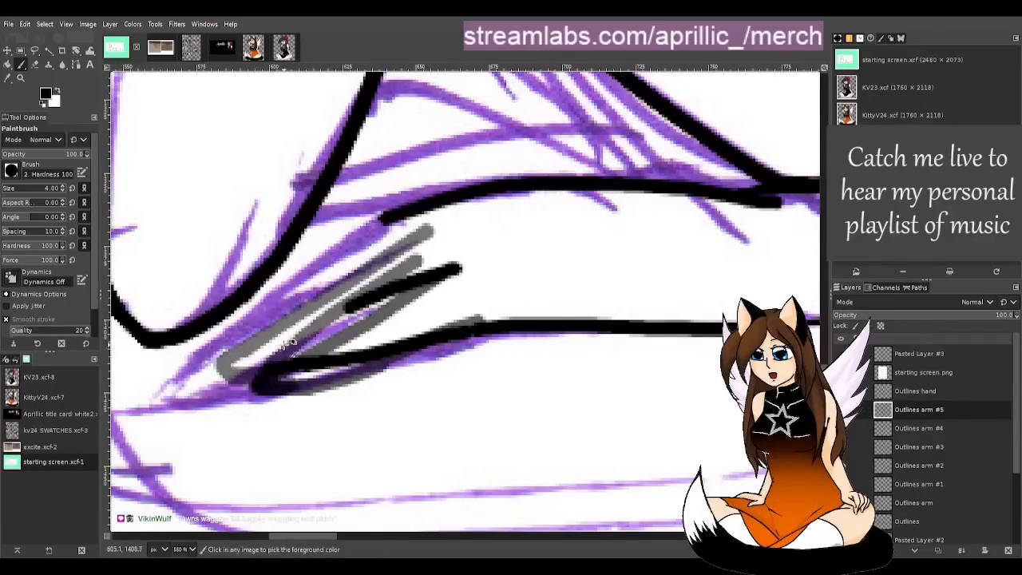
pyautogui.moveTo(353, 305)
pyautogui.mouseDown()
pyautogui.moveTo(272, 342)
pyautogui.moveTo(256, 372)
pyautogui.mouseUp()
pyautogui.hotkey('ctrl', 'z')
pyautogui.hotkey('ctrl', 'z')
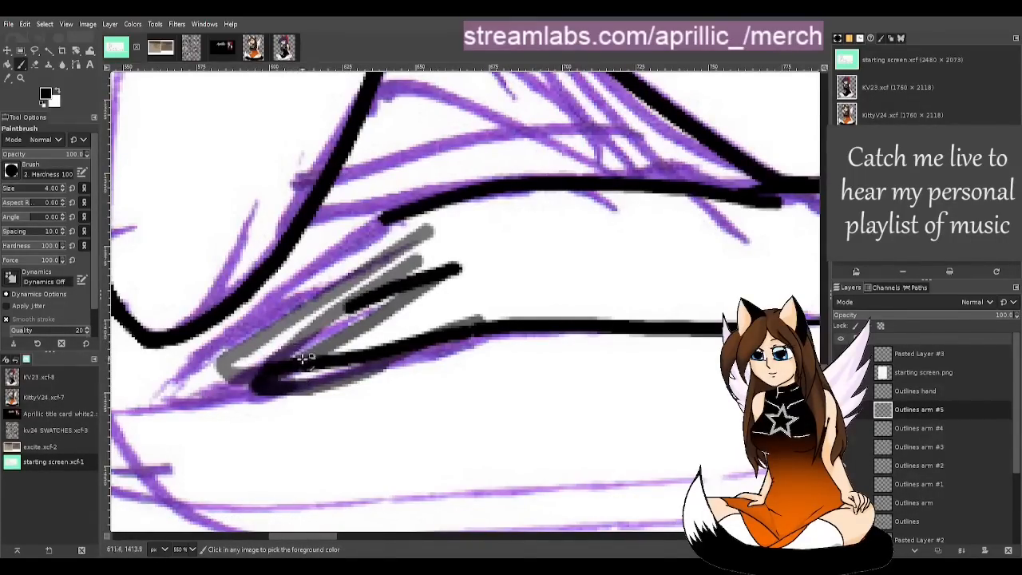
pyautogui.hotkey('ctrl', 'z')
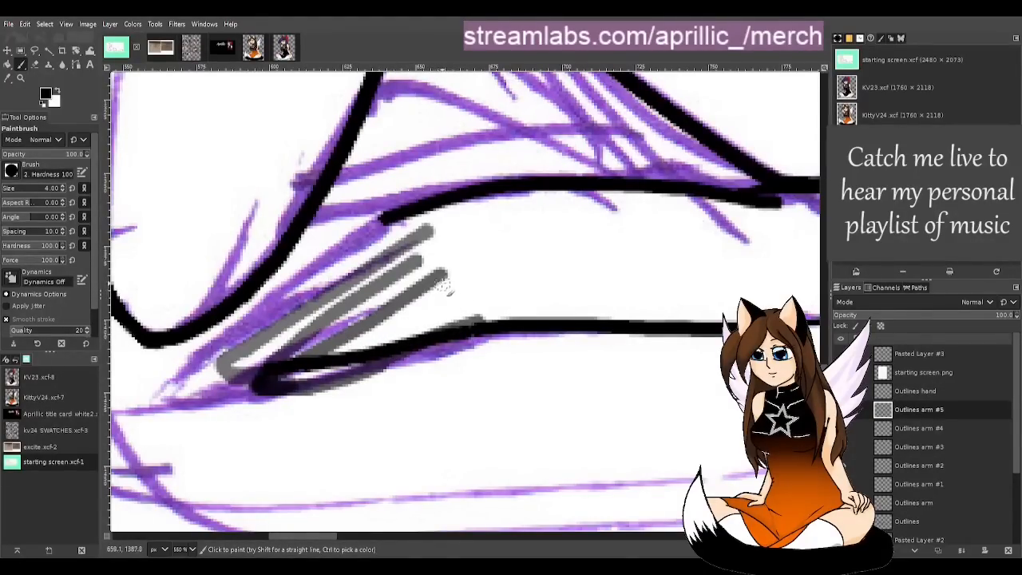
pyautogui.moveTo(471, 267); pyautogui.dragTo(289, 321)
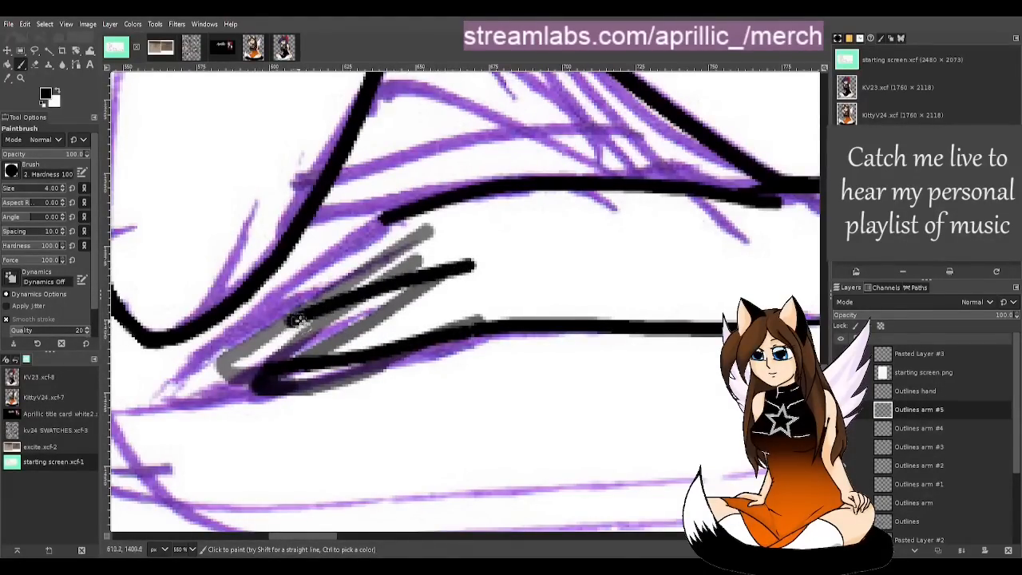
pyautogui.hotkey('ctrl', 'z')
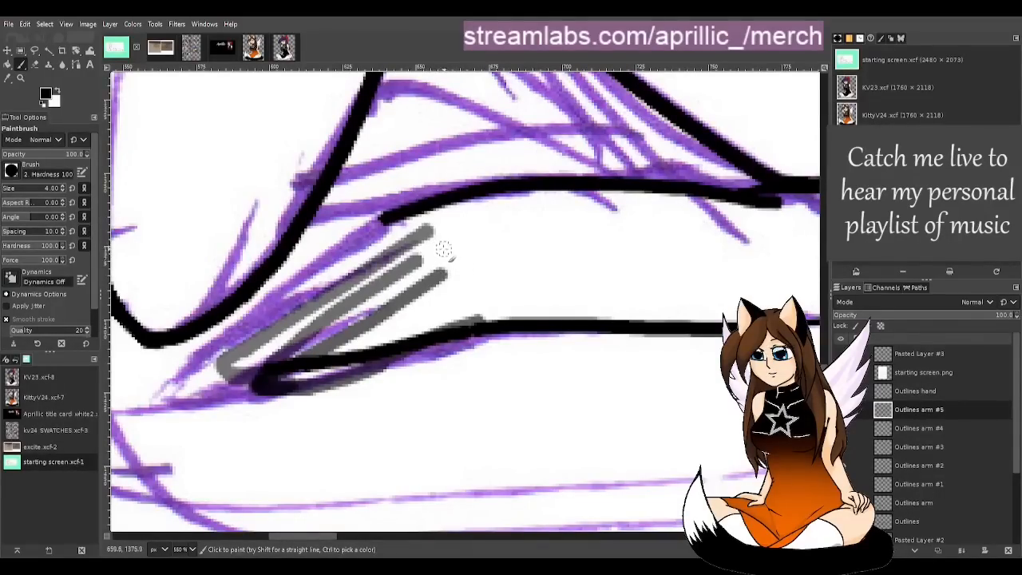
pyautogui.moveTo(445, 268); pyautogui.dragTo(308, 343)
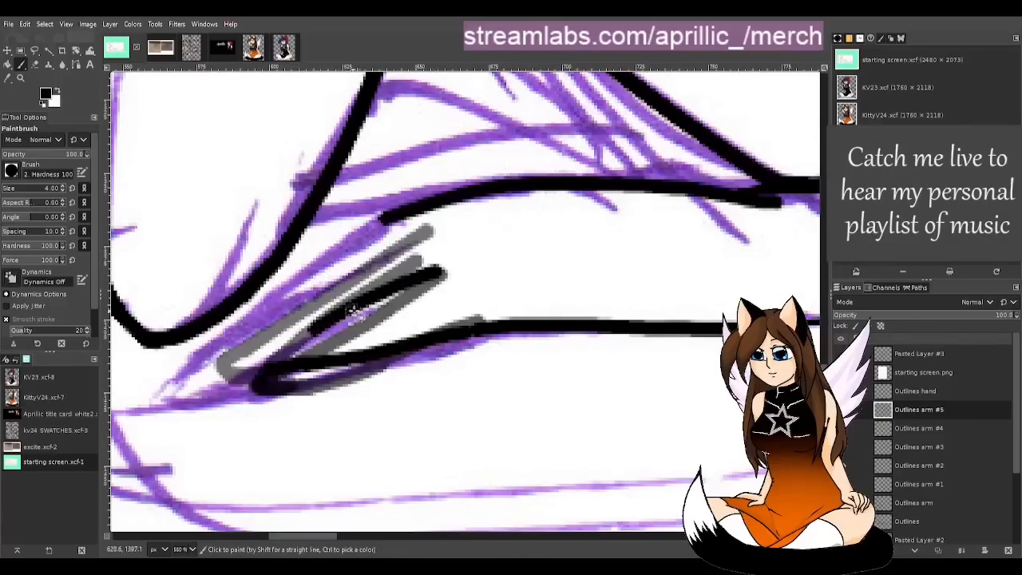
pyautogui.hotkey('ctrl', 'z')
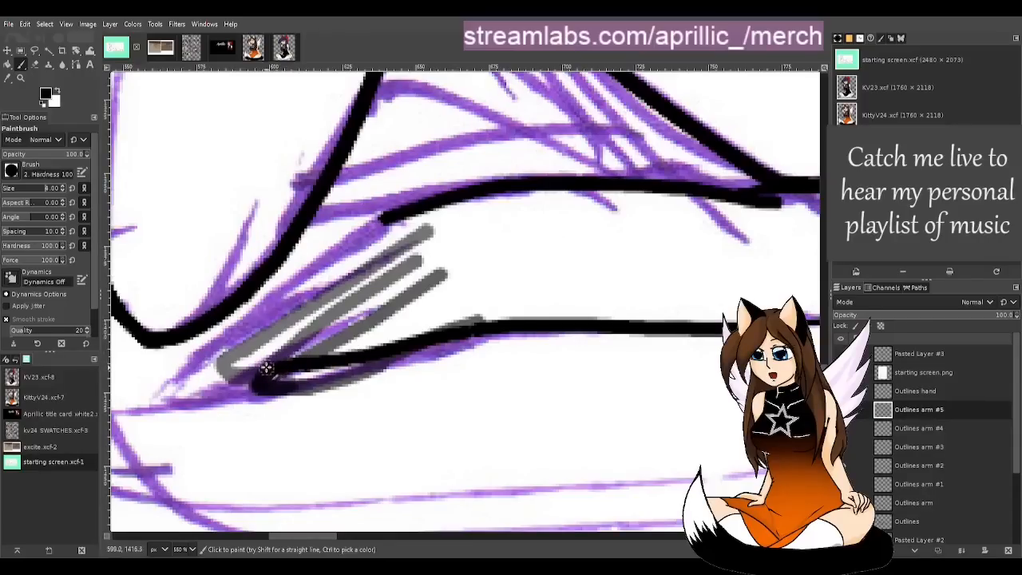
# Step: Paint a rounded fingertip joined to the hand's lower edge and continue it back as the finger's upper edge
pyautogui.moveTo(274, 369)
pyautogui.mouseDown()
pyautogui.moveTo(238, 364)
pyautogui.moveTo(281, 337)
pyautogui.moveTo(252, 344)
pyautogui.moveTo(320, 315)
pyautogui.mouseUp()
pyautogui.hotkey('ctrl', 'z')
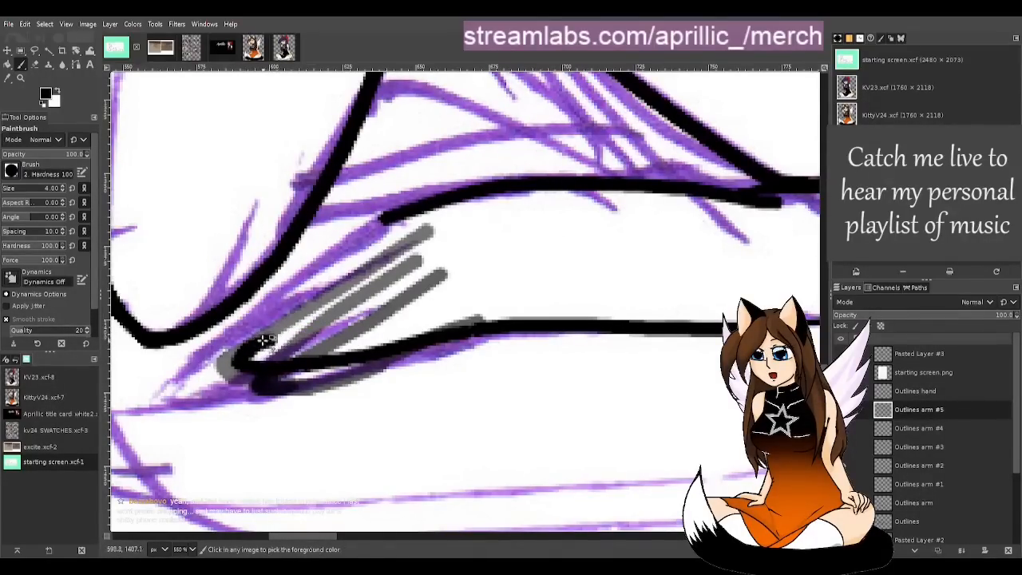
pyautogui.moveTo(260, 345); pyautogui.dragTo(384, 304)
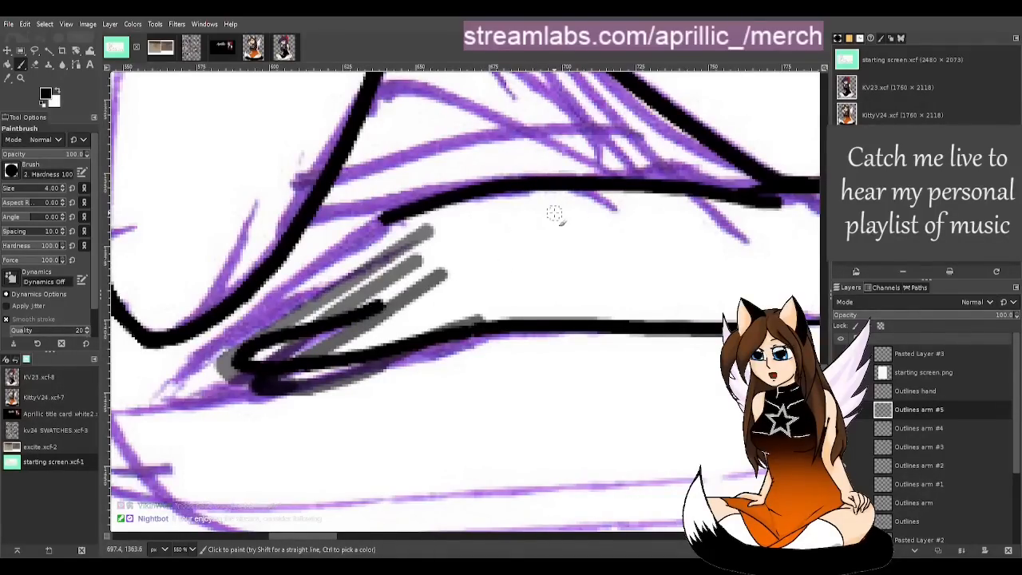
# Step: Outline the newly painted finger and lower hand edge, up to the wrist, with a closed freehand selection
pyautogui.press('m')
pyautogui.scroll(-3, 616, 226)
pyautogui.scroll(-2, 684, 269)
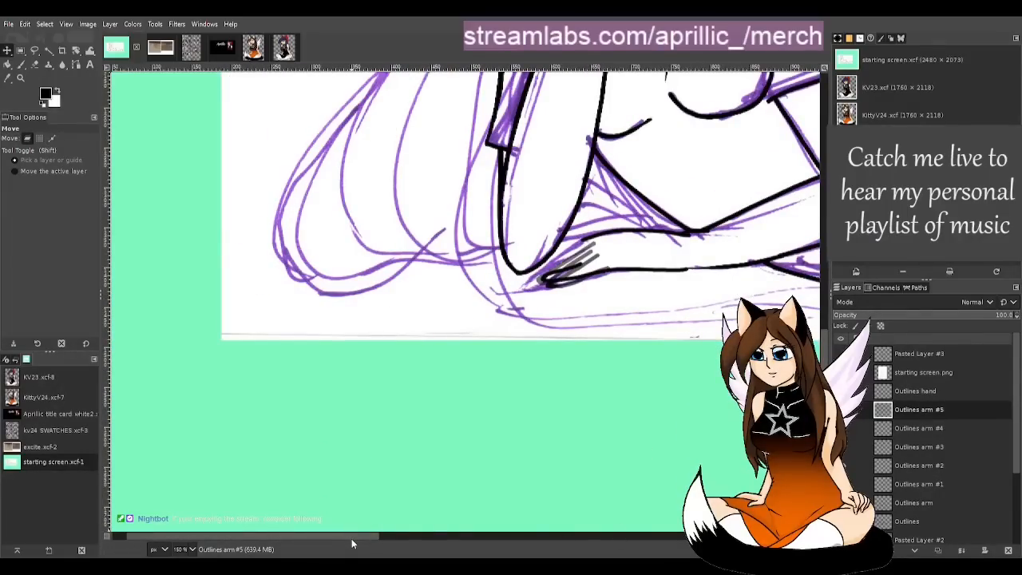
pyautogui.moveTo(351, 538); pyautogui.dragTo(411, 535)
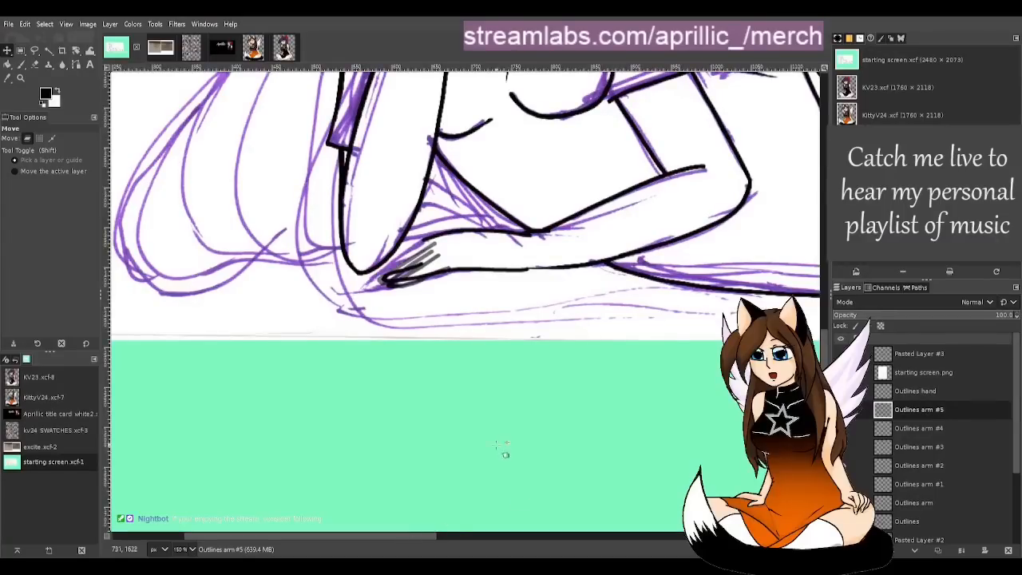
pyautogui.scroll(1, 476, 276)
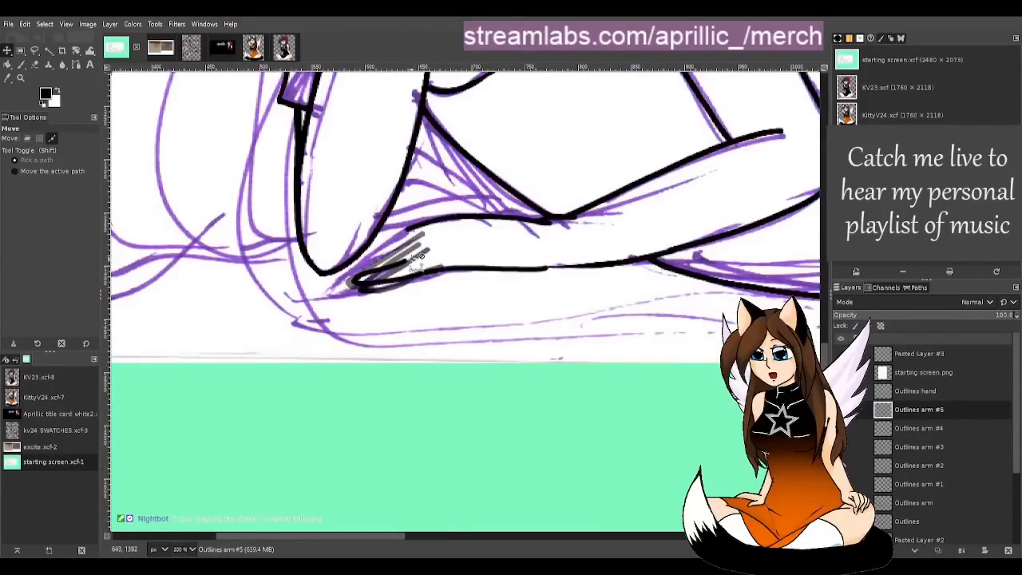
pyautogui.scroll(3, 418, 255)
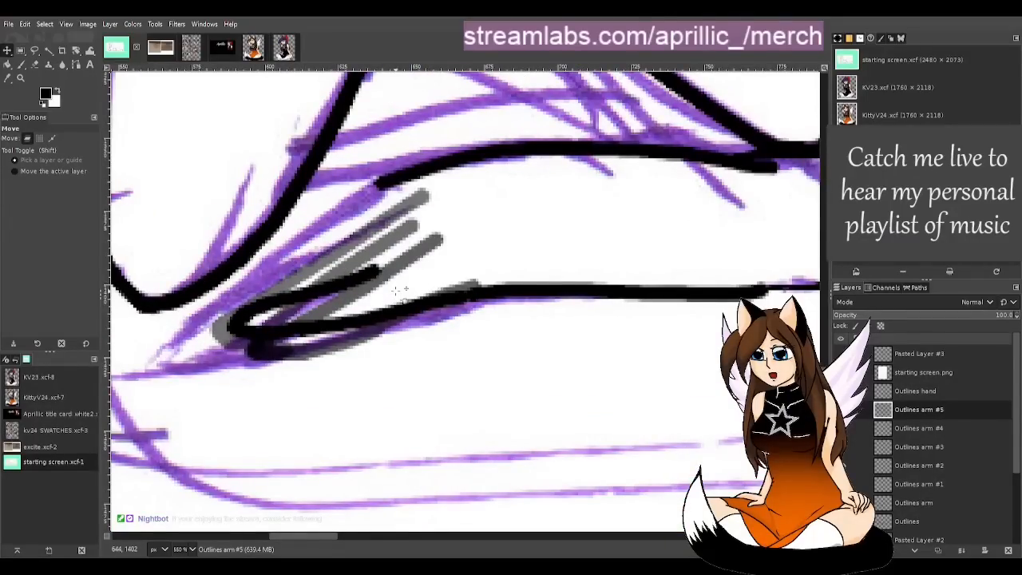
pyautogui.press('p')
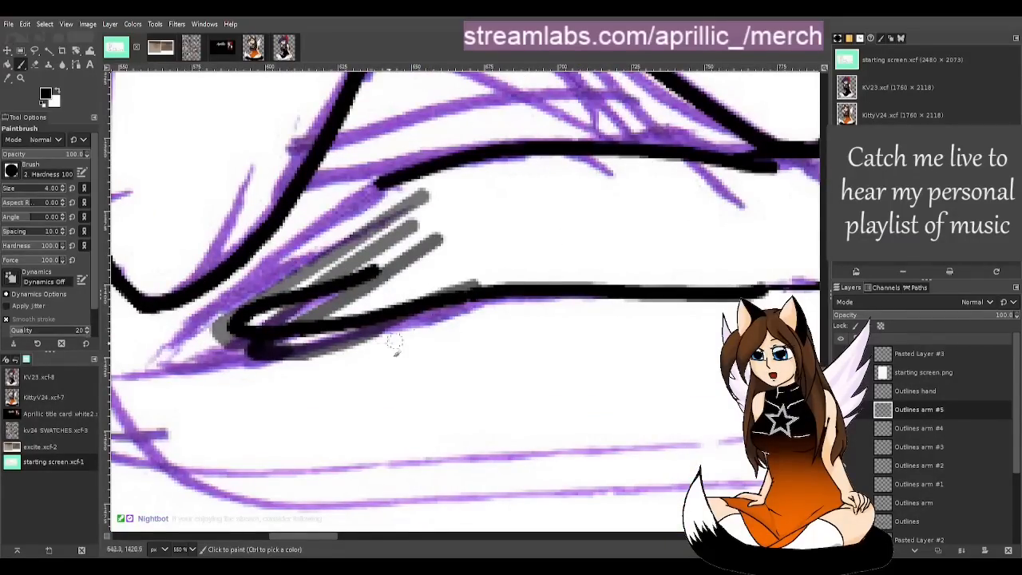
pyautogui.click(34, 51)
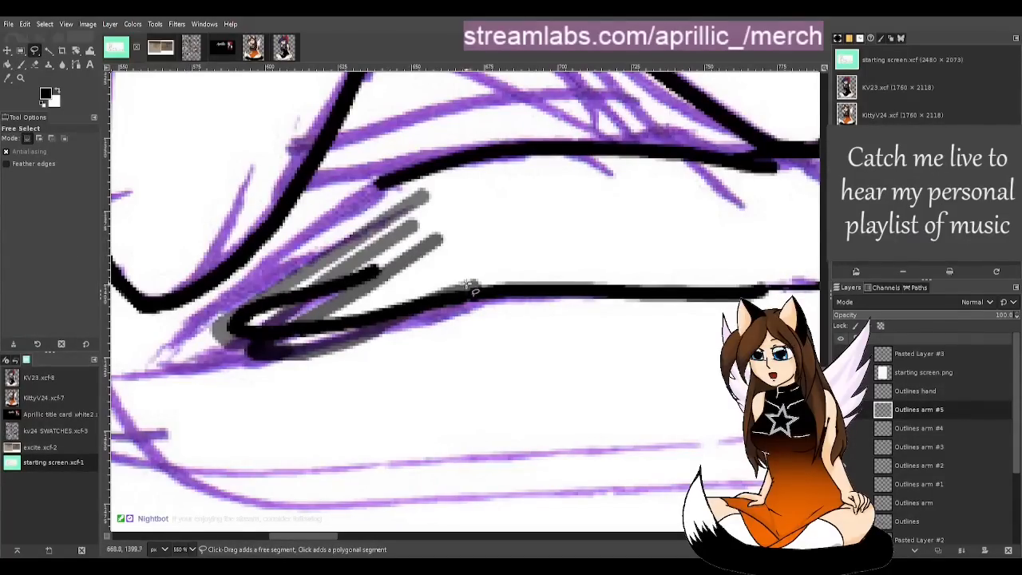
pyautogui.moveTo(468, 286)
pyautogui.mouseDown()
pyautogui.moveTo(472, 314)
pyautogui.moveTo(259, 385)
pyautogui.mouseUp()
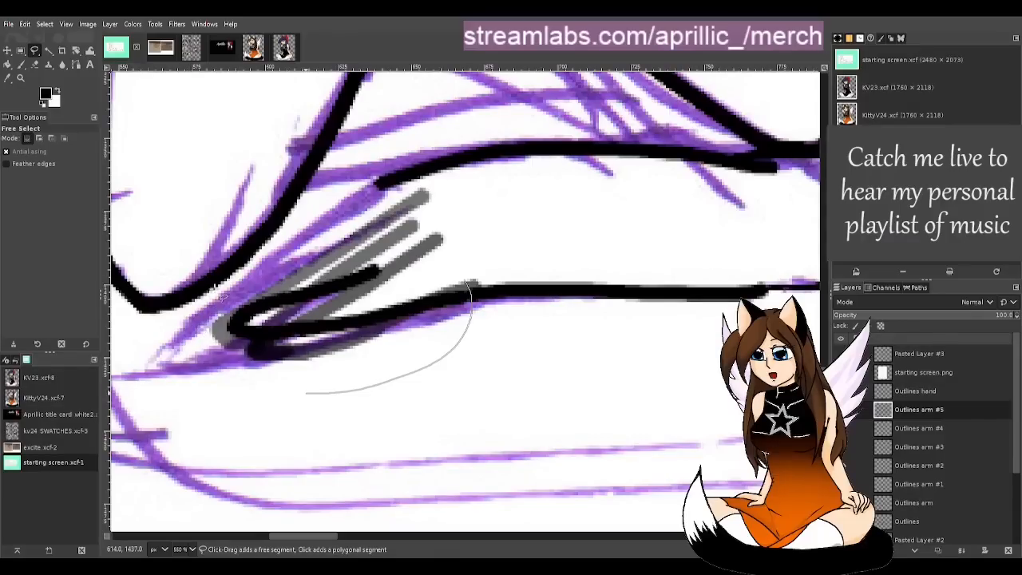
pyautogui.moveTo(226, 328); pyautogui.dragTo(183, 348)
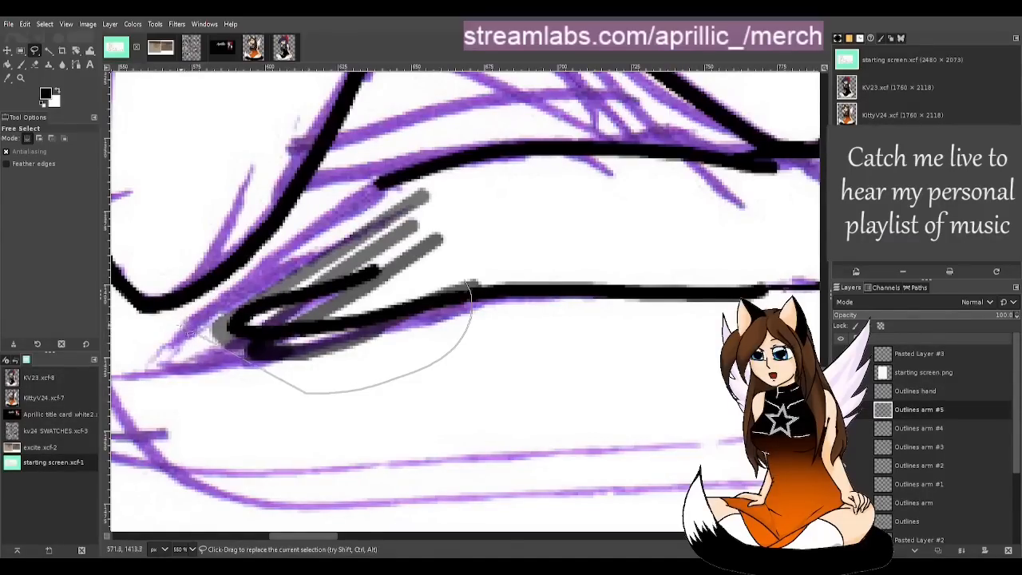
pyautogui.press('Return')
pyautogui.moveTo(266, 273)
pyautogui.mouseDown()
pyautogui.moveTo(275, 255)
pyautogui.moveTo(403, 228)
pyautogui.moveTo(471, 285)
pyautogui.mouseUp()
pyautogui.press('Return')
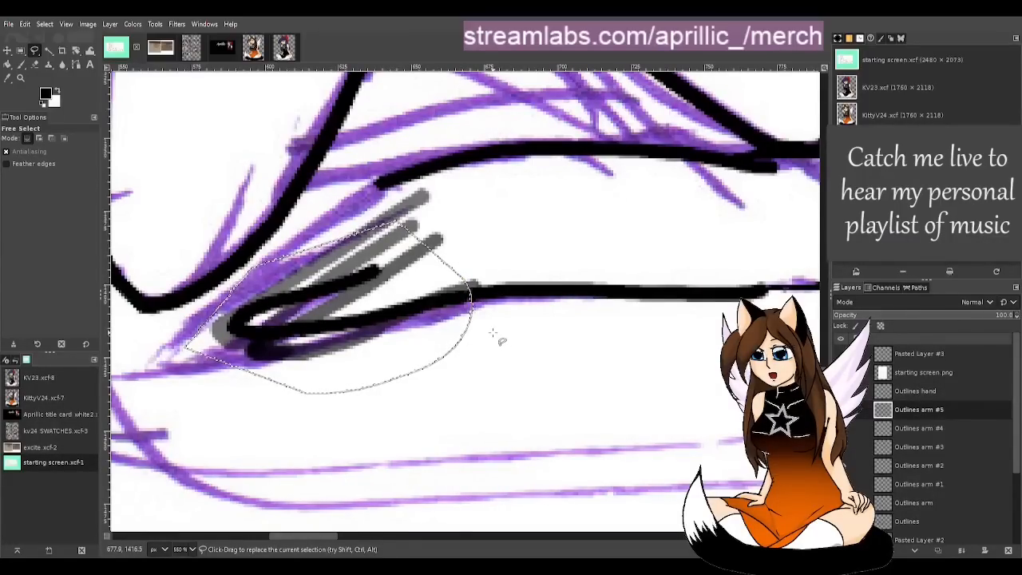
# Step: Cut the selected finger outline, paste it as a floating selection and flip it vertically
pyautogui.hotkey('ctrl', 'x')
pyautogui.hotkey('ctrl', 'v')
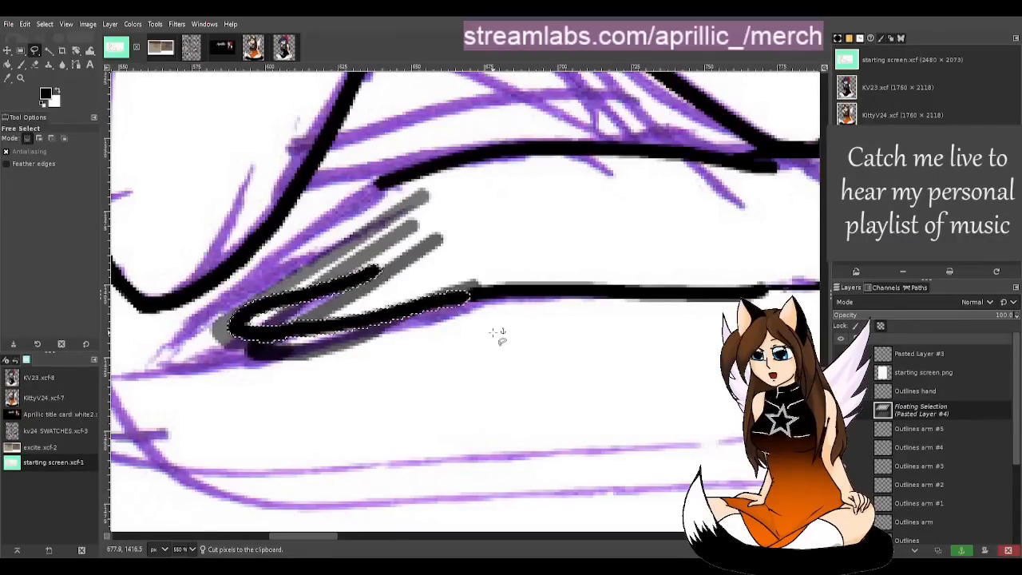
pyautogui.press('m')
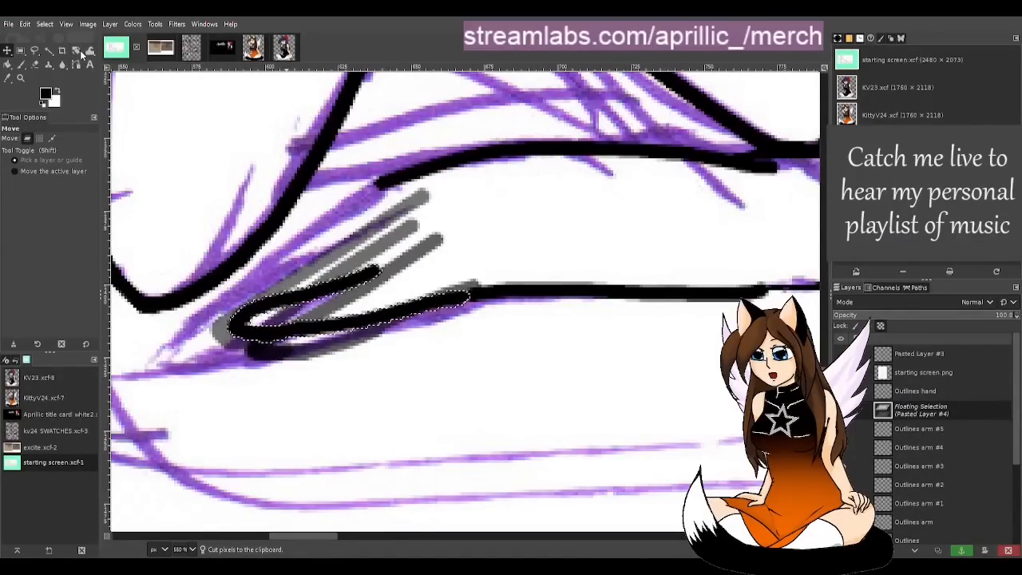
pyautogui.hotkey('shift', 'f')
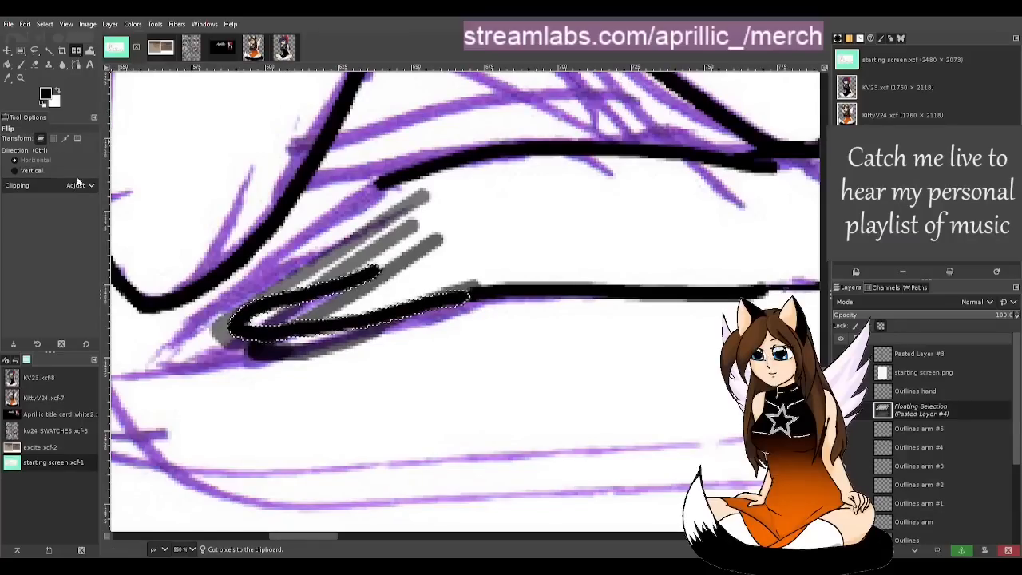
pyautogui.click(279, 227)
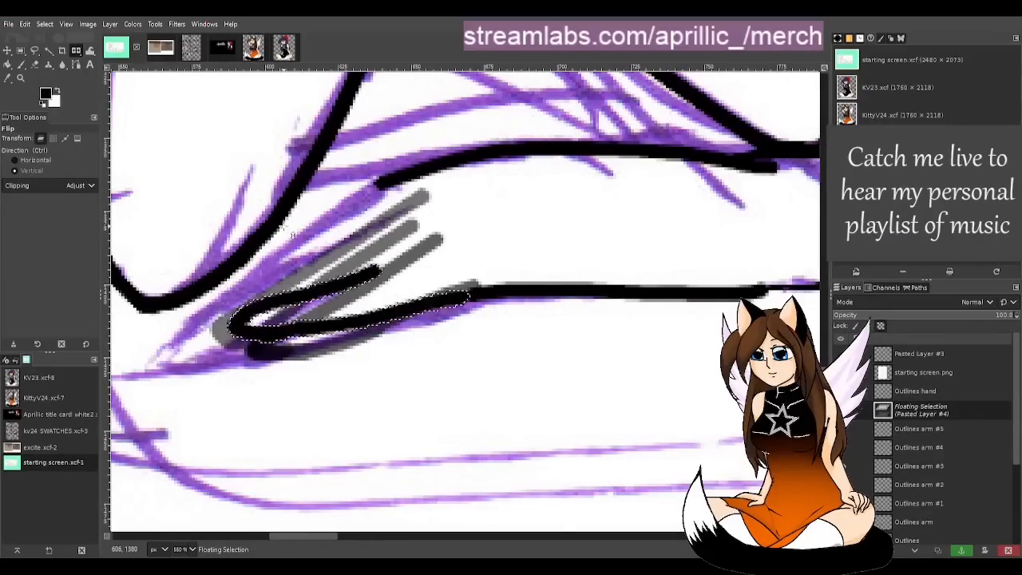
pyautogui.click(292, 231)
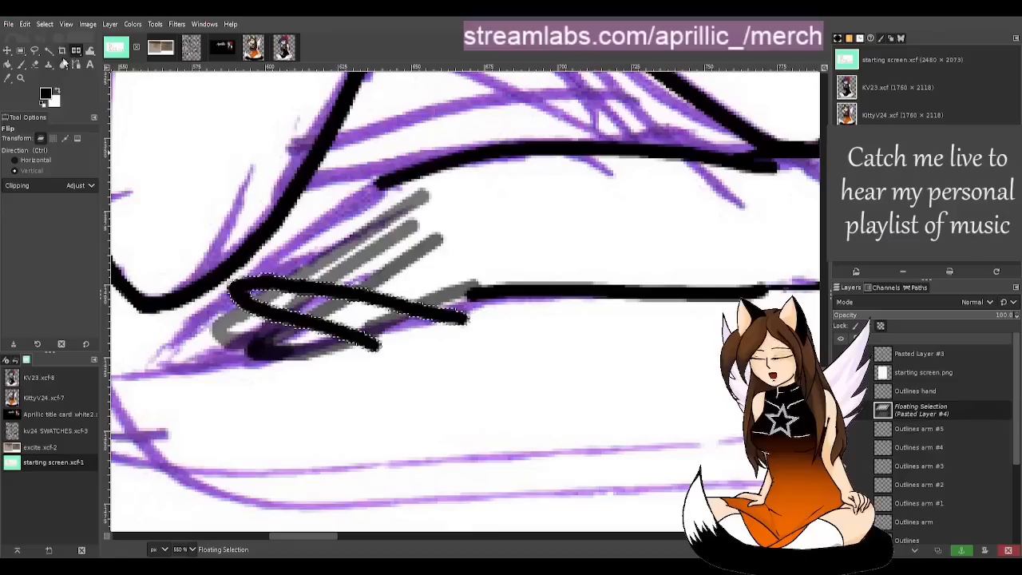
pyautogui.click(6, 53)
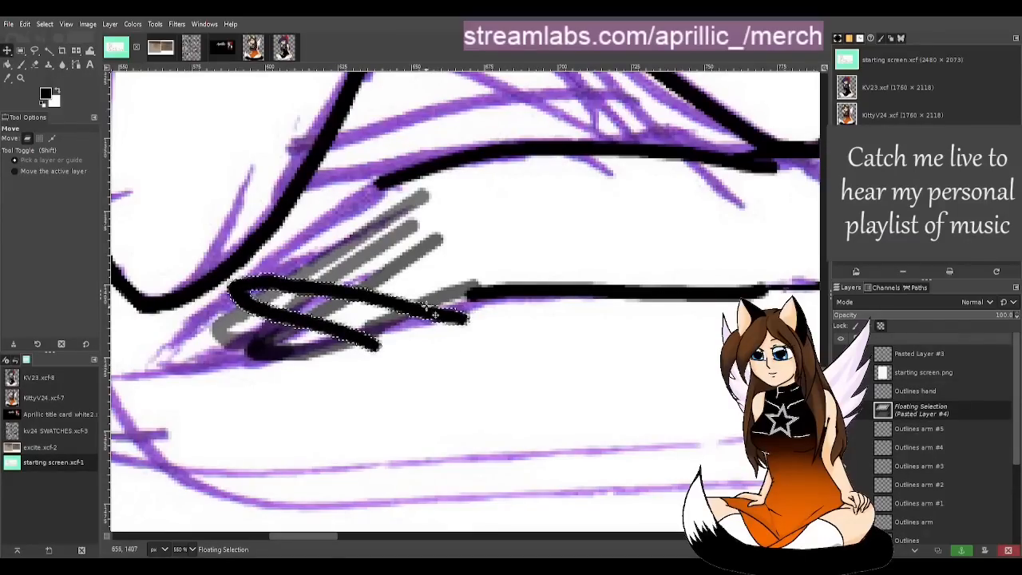
# Step: Move the floating finger outline up beside the grey guide lines and rotate it -23.71 degrees about the open end of its upper edge
pyautogui.moveTo(440, 312)
pyautogui.mouseDown()
pyautogui.moveTo(431, 275)
pyautogui.moveTo(469, 269)
pyautogui.moveTo(418, 246)
pyautogui.moveTo(416, 234)
pyautogui.mouseUp()
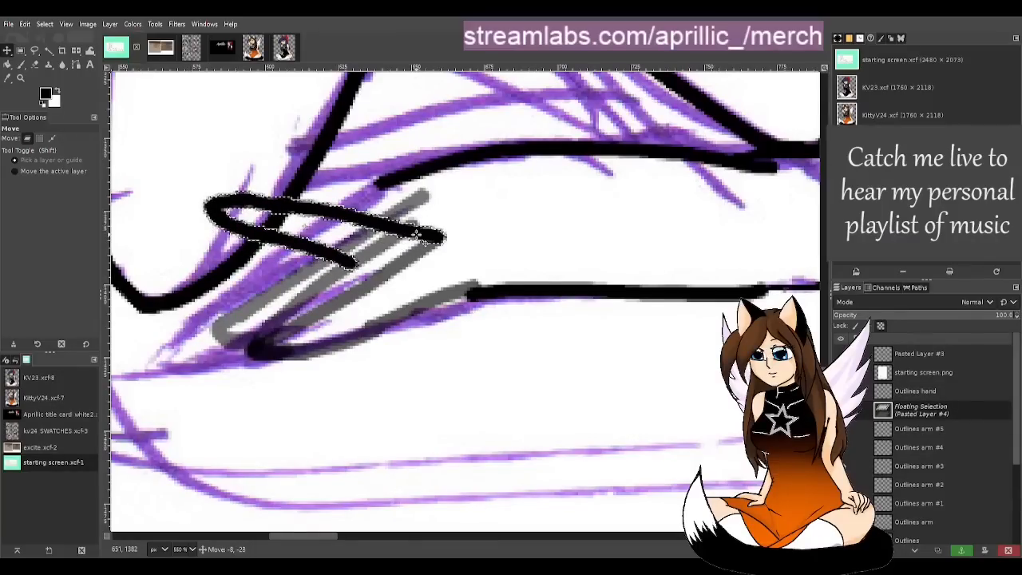
pyautogui.click(76, 51)
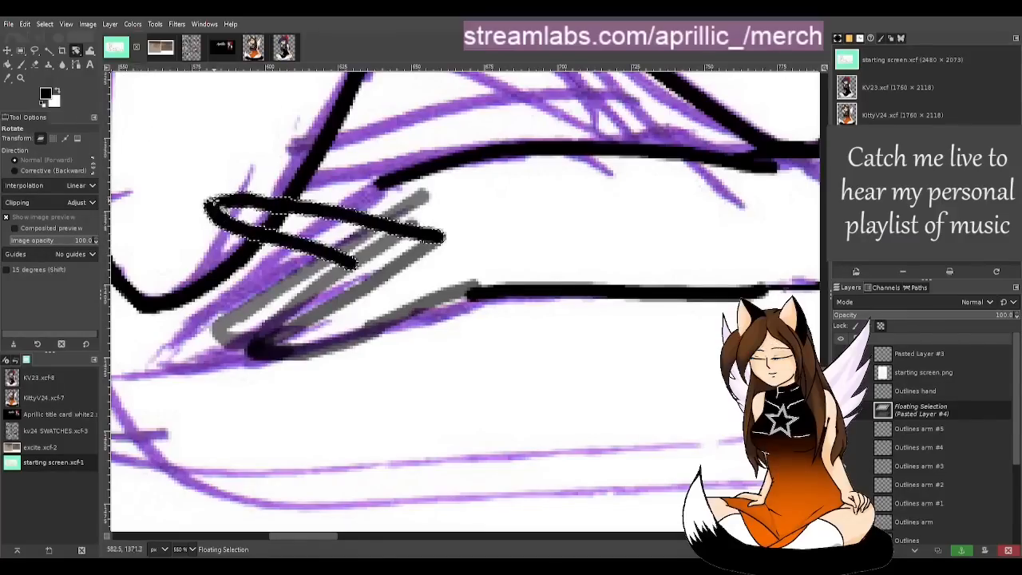
pyautogui.click(469, 246)
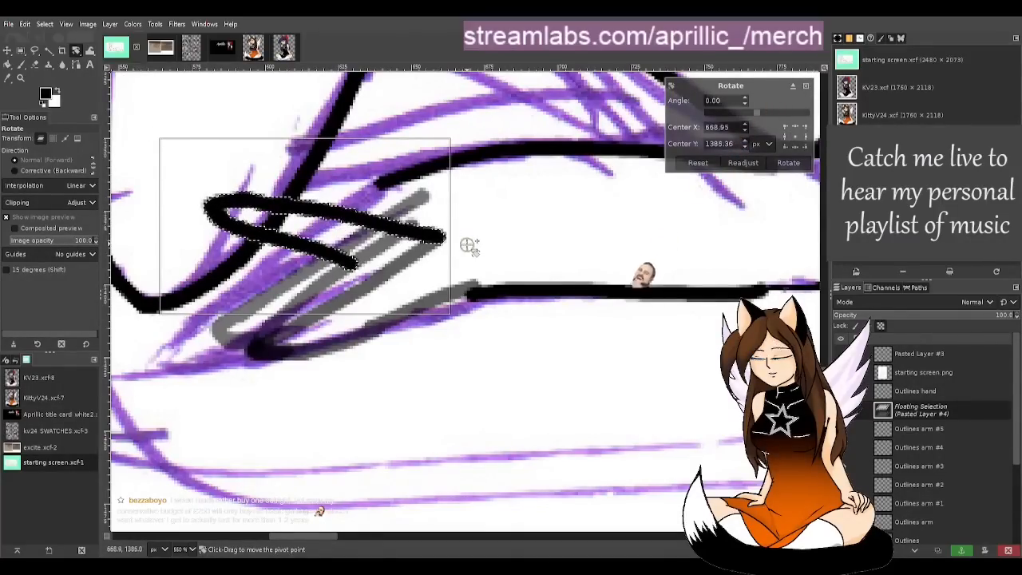
pyautogui.moveTo(470, 246); pyautogui.dragTo(449, 239)
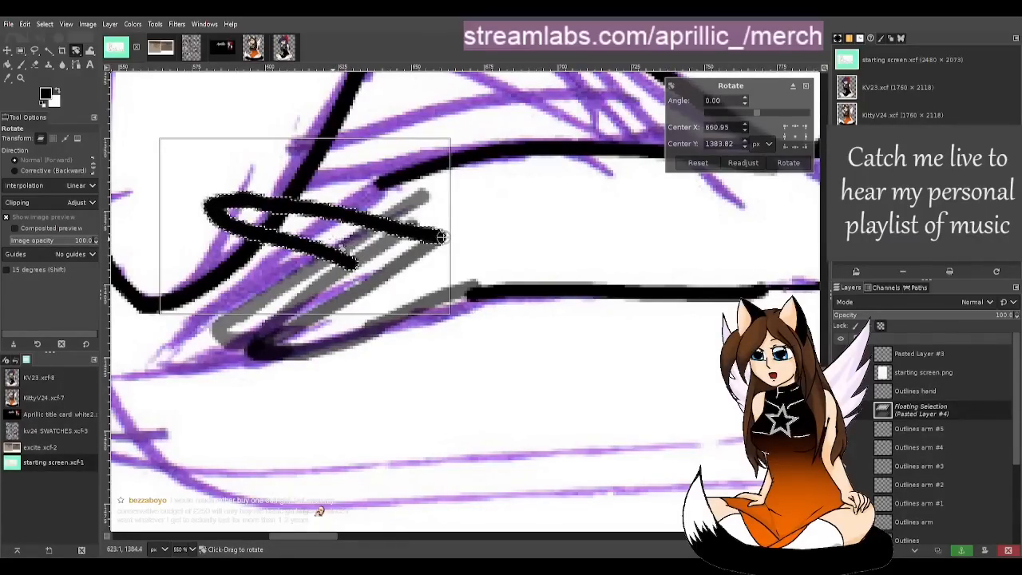
pyautogui.moveTo(281, 215); pyautogui.dragTo(214, 302)
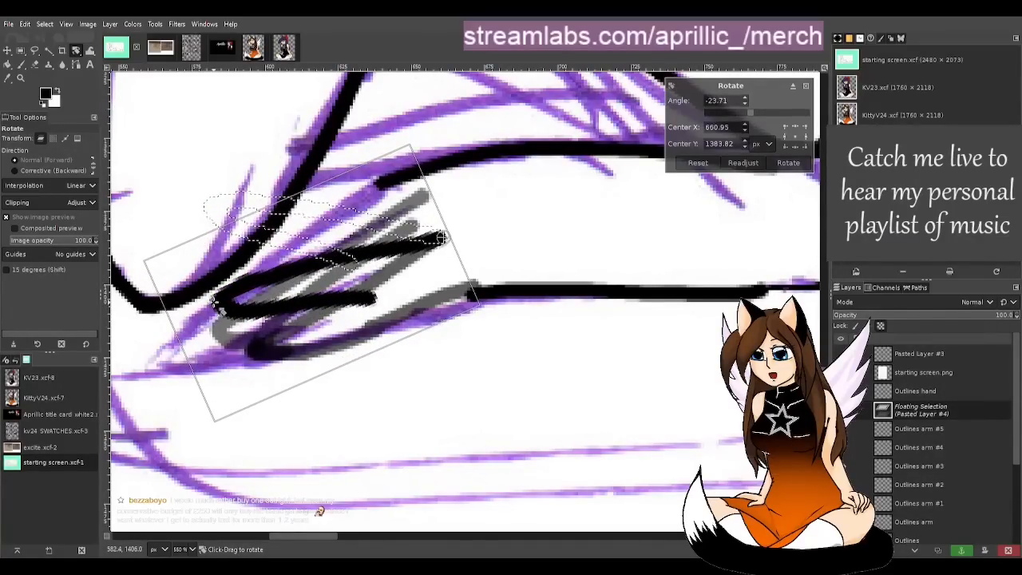
pyautogui.click(788, 163)
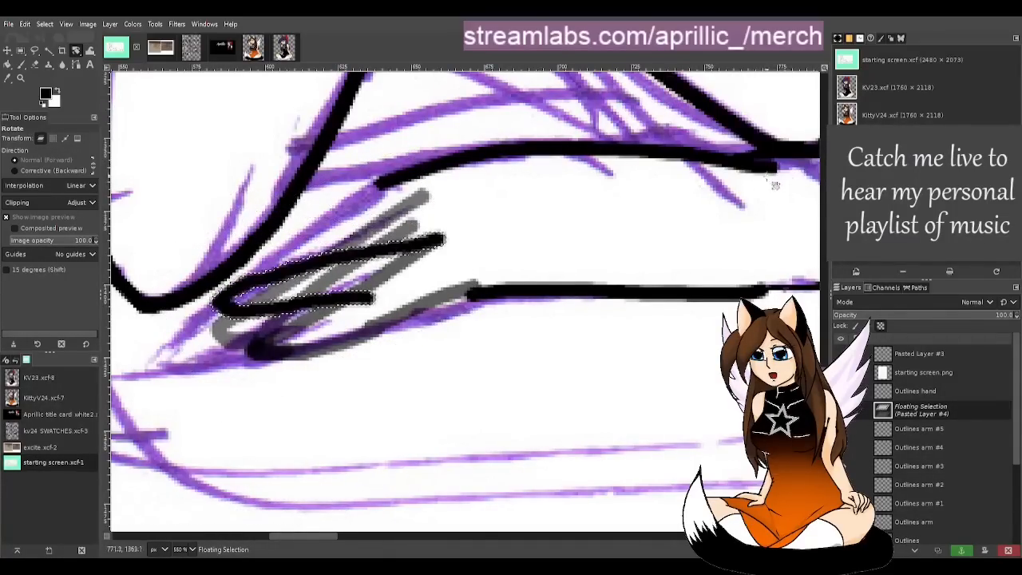
# Step: Anchor the rotated finger outline to the Outlines arm #5 layer and add a new layer above it
pyautogui.scroll(-6, 662, 284)
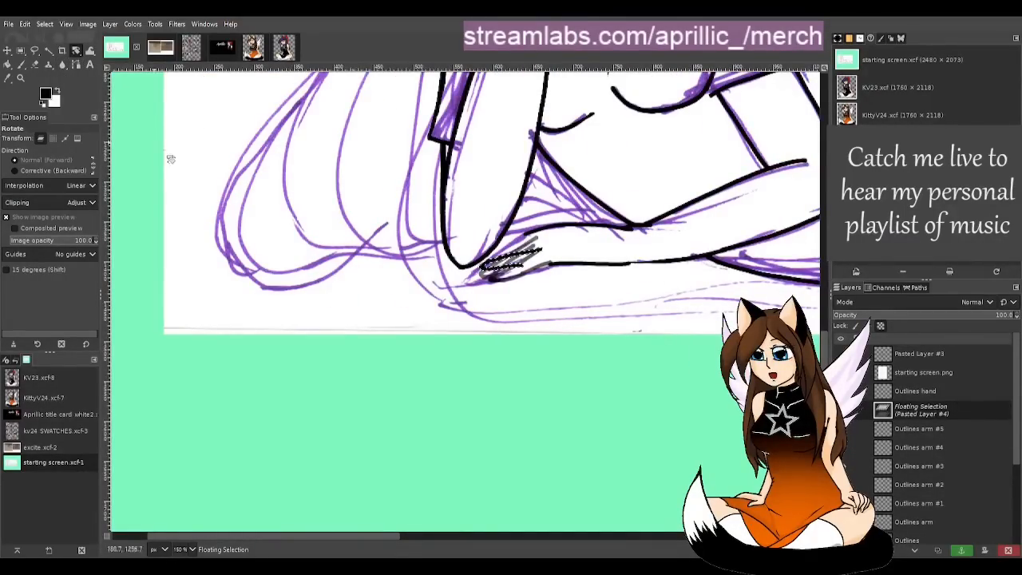
pyautogui.hotkey('ctrl', 'h')
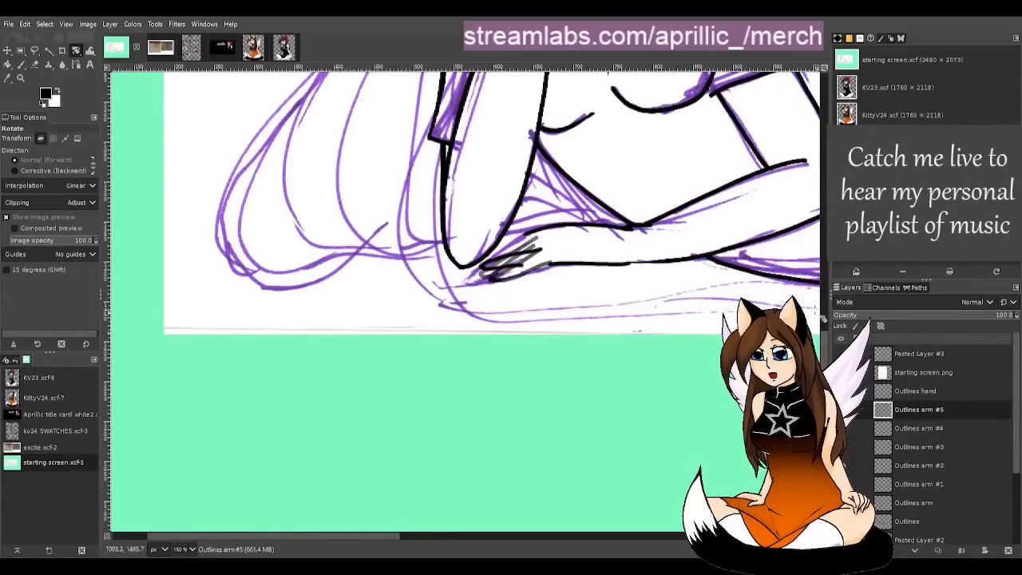
pyautogui.scroll(2, 643, 279)
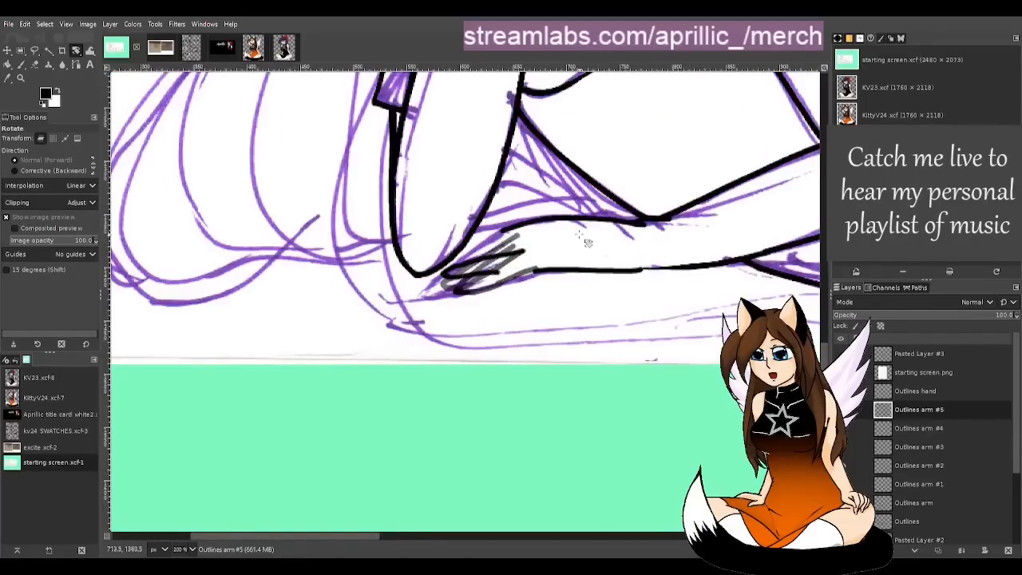
pyautogui.scroll(1, 537, 255)
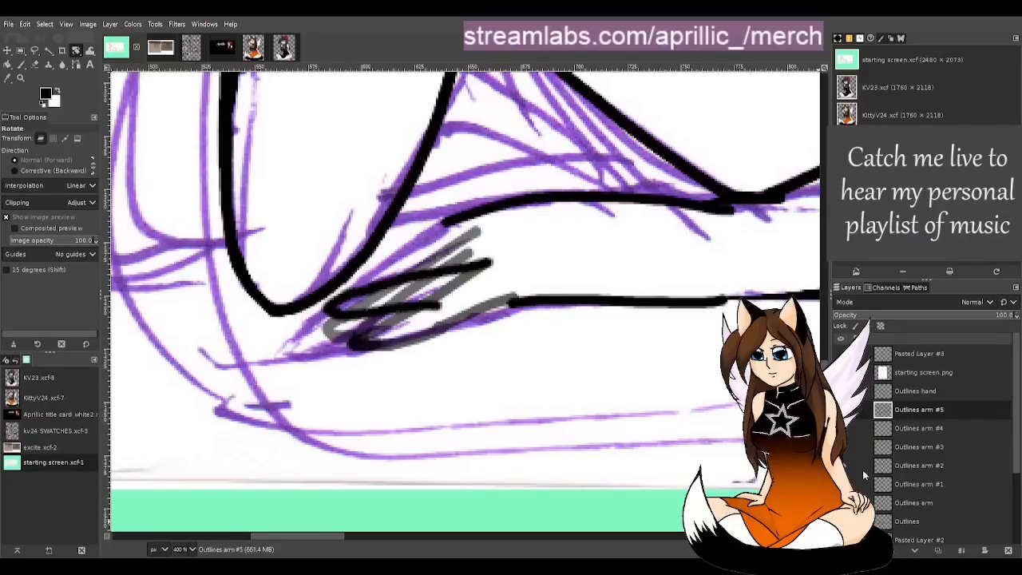
pyautogui.click(926, 546)
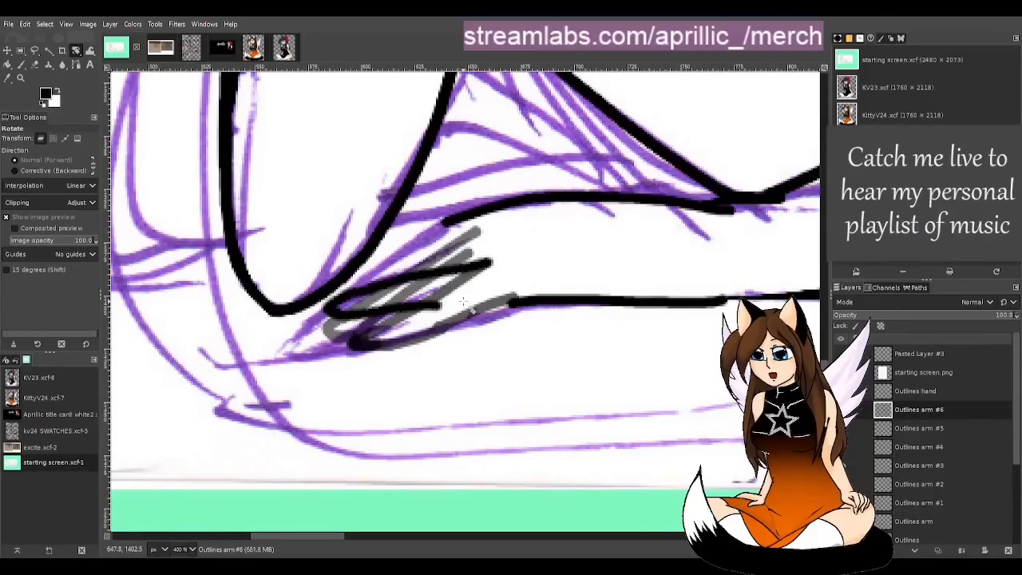
# Step: Try several black brush strokes extending the finger's lower edge from the fingertip to the hand's lower outline
pyautogui.scroll(1, 413, 297)
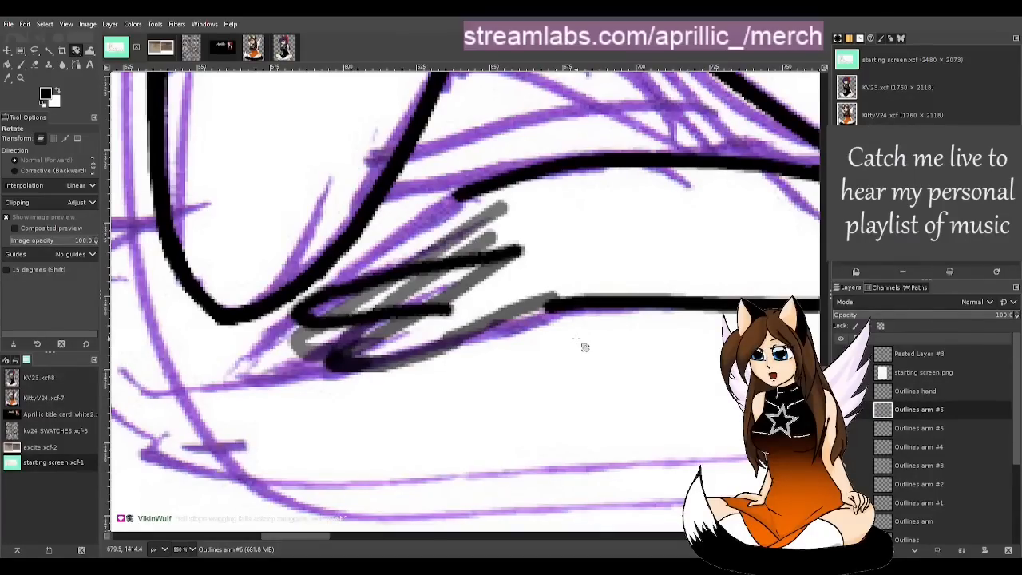
pyautogui.press('f')
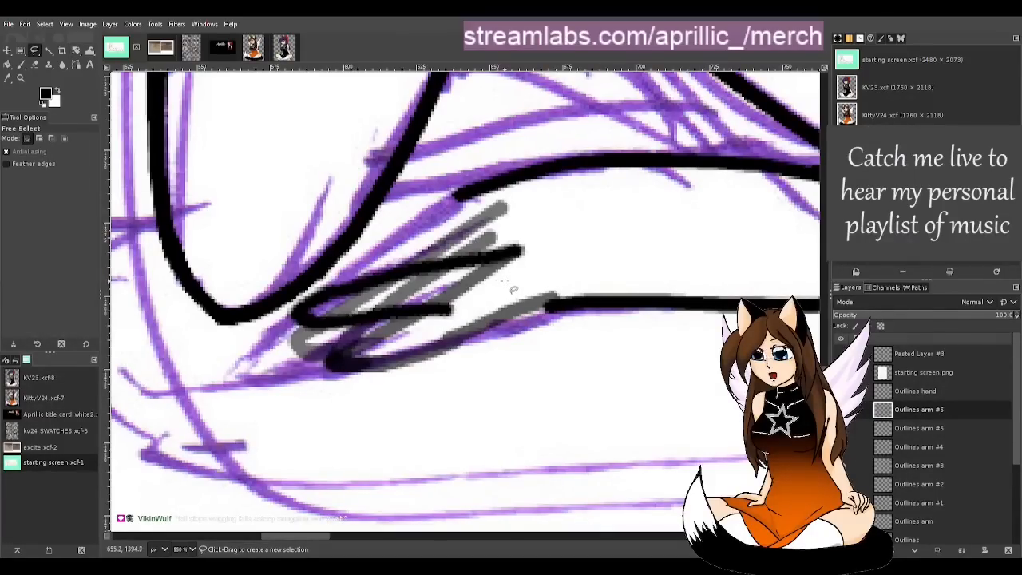
pyautogui.click(21, 64)
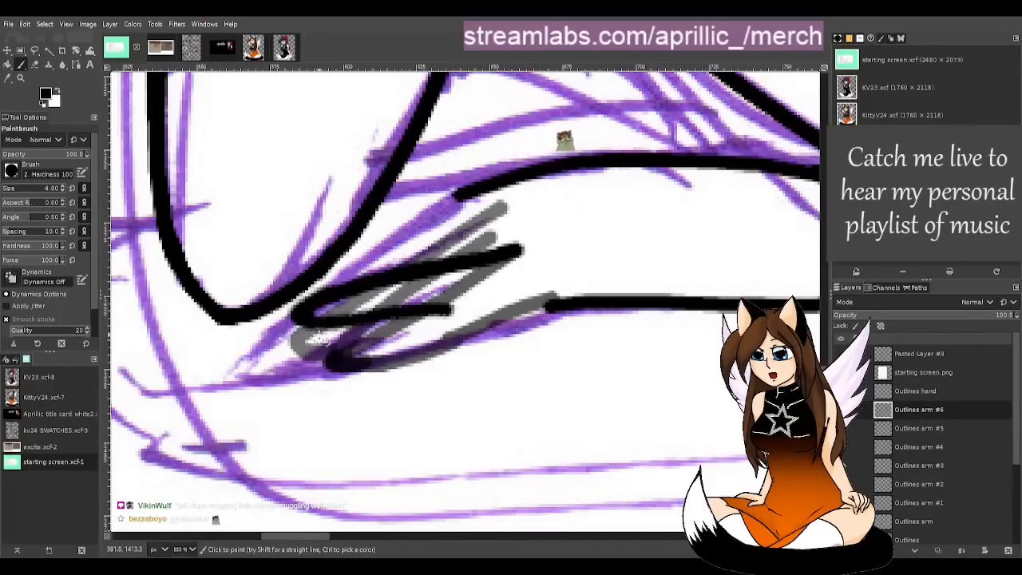
pyautogui.moveTo(298, 315)
pyautogui.mouseDown()
pyautogui.moveTo(345, 323)
pyautogui.moveTo(407, 305)
pyautogui.moveTo(451, 312)
pyautogui.mouseUp()
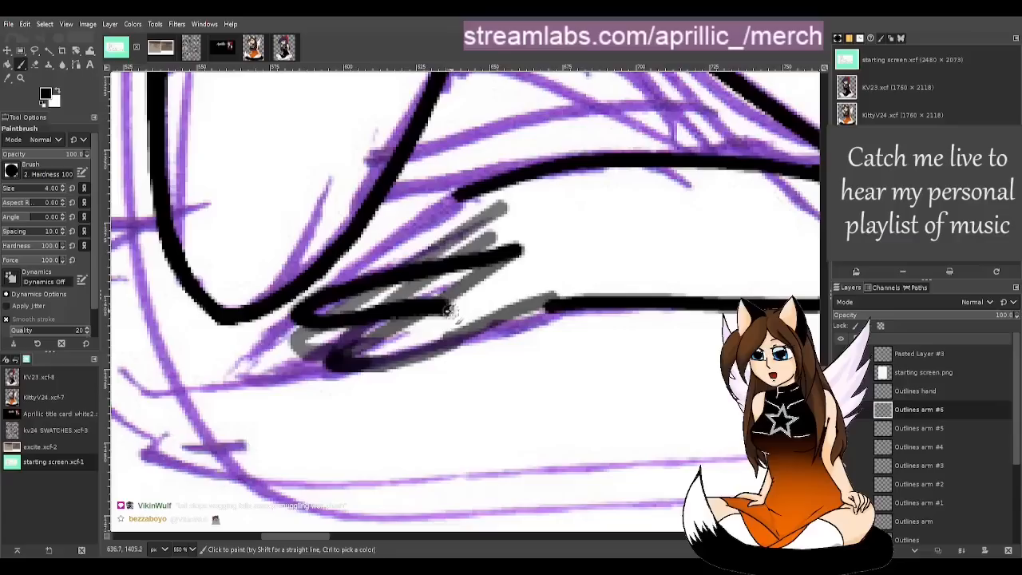
pyautogui.hotkey('ctrl', 'z')
pyautogui.moveTo(304, 317); pyautogui.dragTo(472, 306)
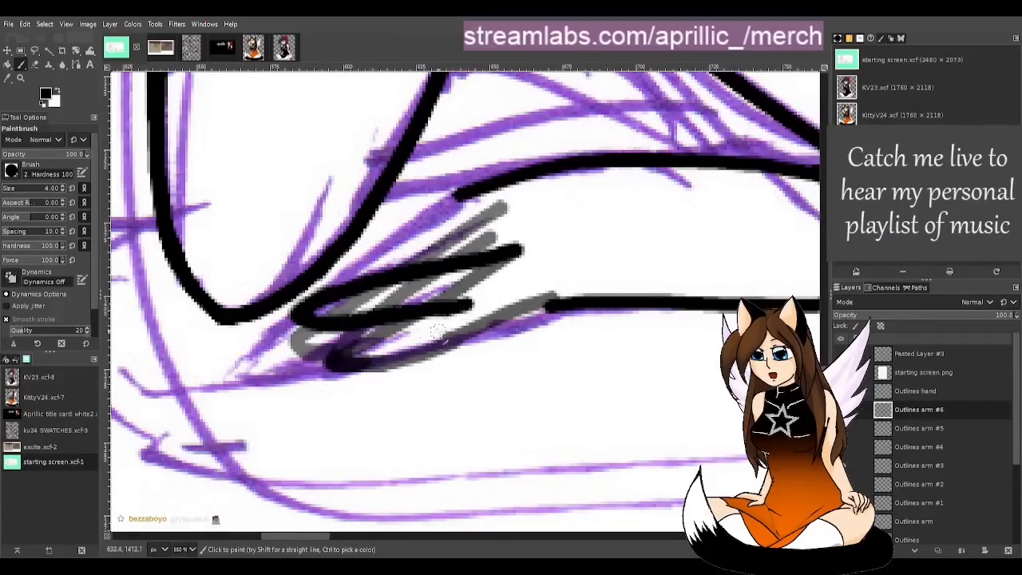
pyautogui.hotkey('ctrl', 'z')
pyautogui.moveTo(304, 317); pyautogui.dragTo(481, 311)
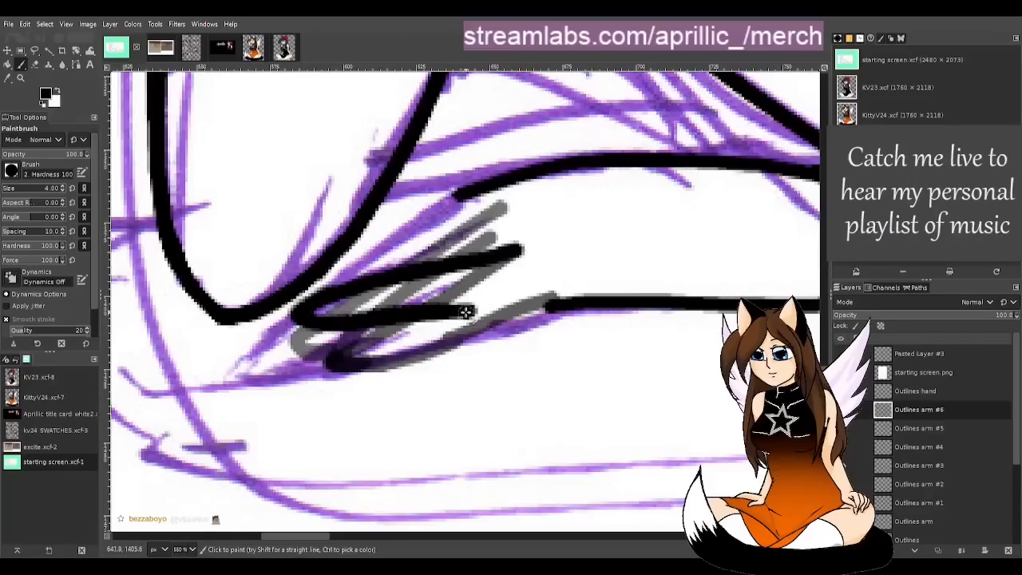
pyautogui.moveTo(465, 311); pyautogui.dragTo(574, 304)
pyautogui.hotkey('ctrl', 'z')
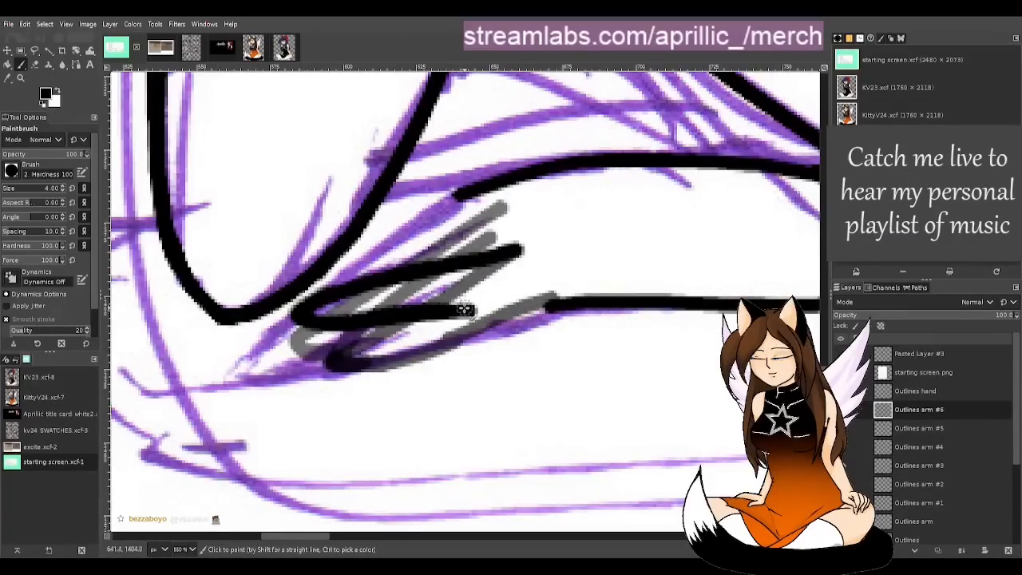
pyautogui.moveTo(465, 310); pyautogui.dragTo(605, 303)
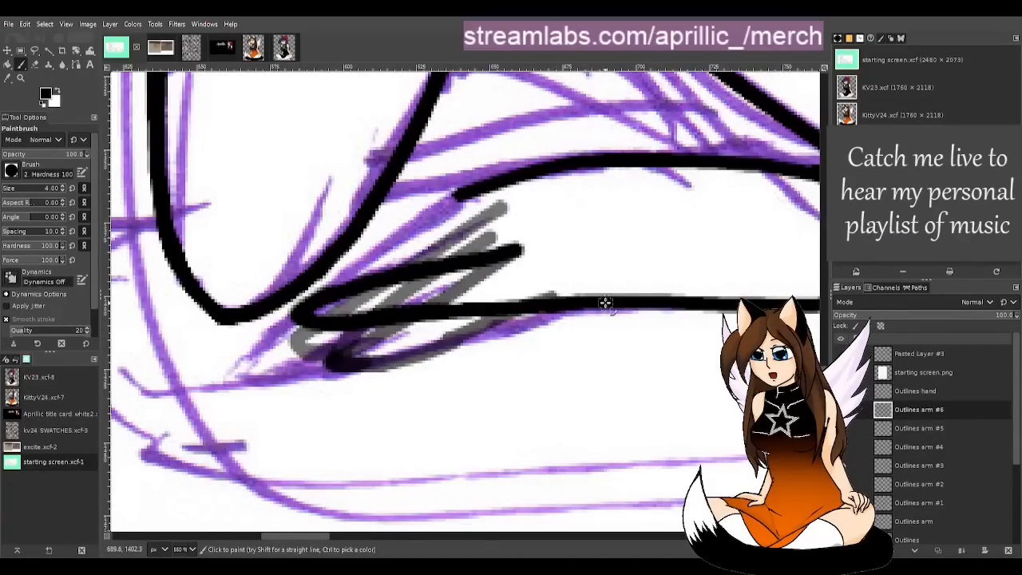
# Step: Compare the new lower edge with the layers beneath by lowering the Outlines arm #6 opacity to 59.1 and restoring it to 100
pyautogui.hotkey('shift', 'r')
pyautogui.scroll(-4, 693, 308)
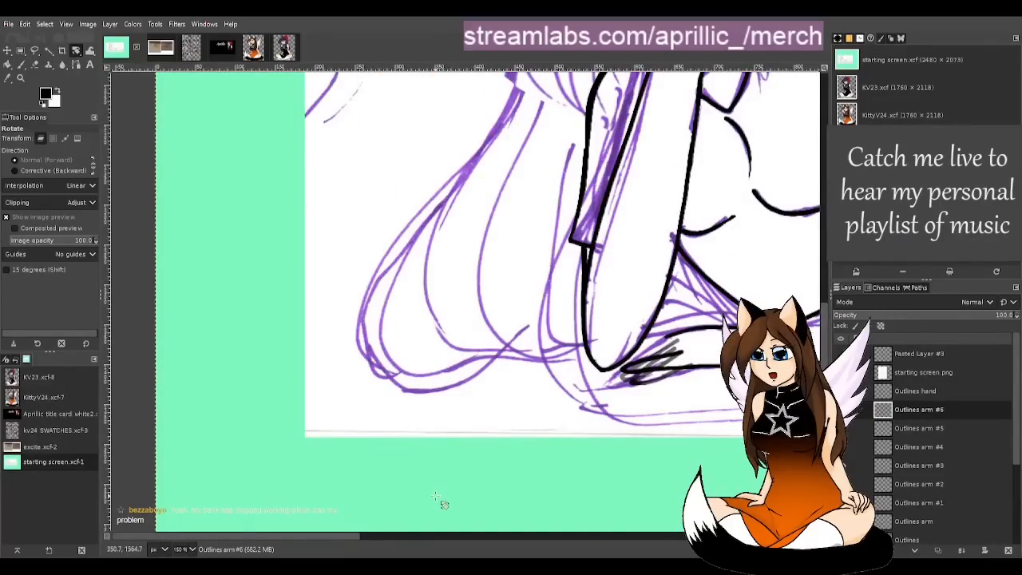
pyautogui.moveTo(339, 535); pyautogui.dragTo(428, 533)
pyautogui.scroll(2, 372, 393)
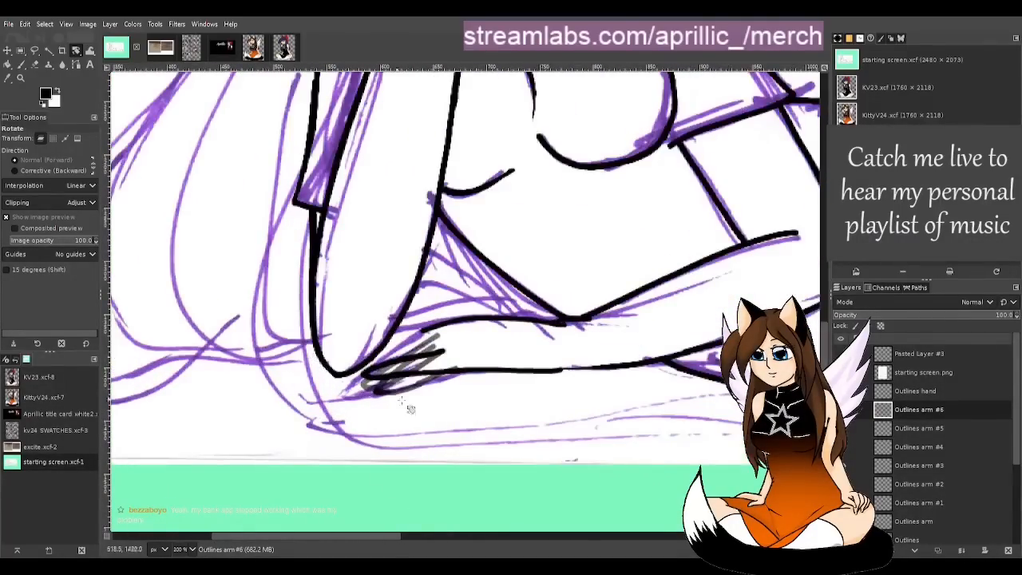
pyautogui.scroll(1, 280, 349)
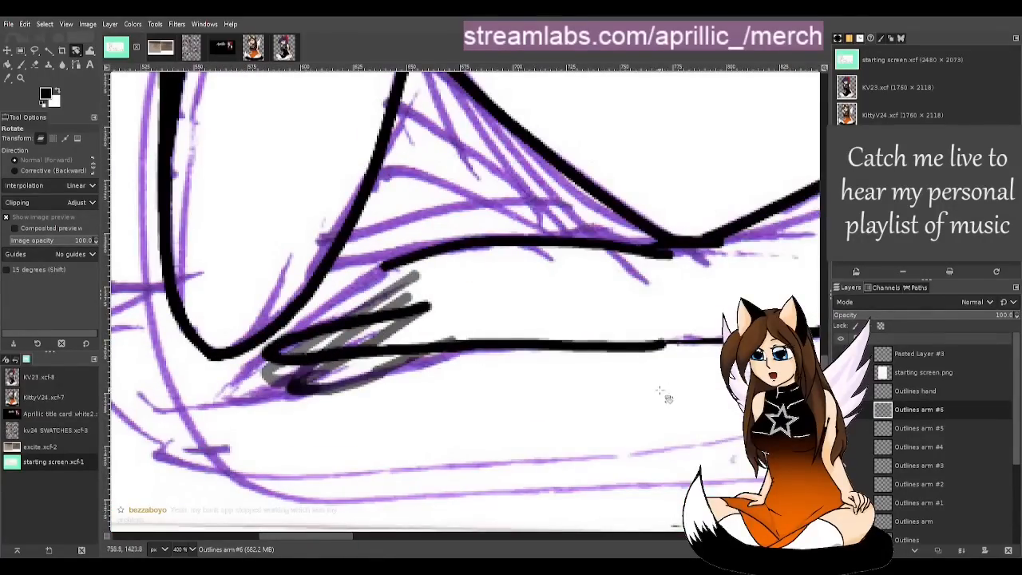
pyautogui.click(940, 317)
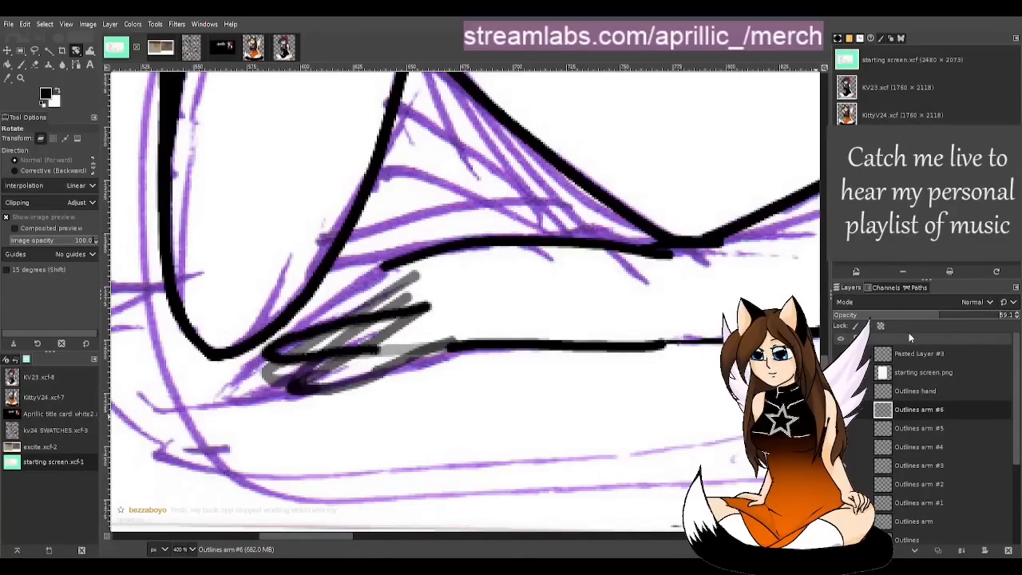
pyautogui.scroll(1, 243, 419)
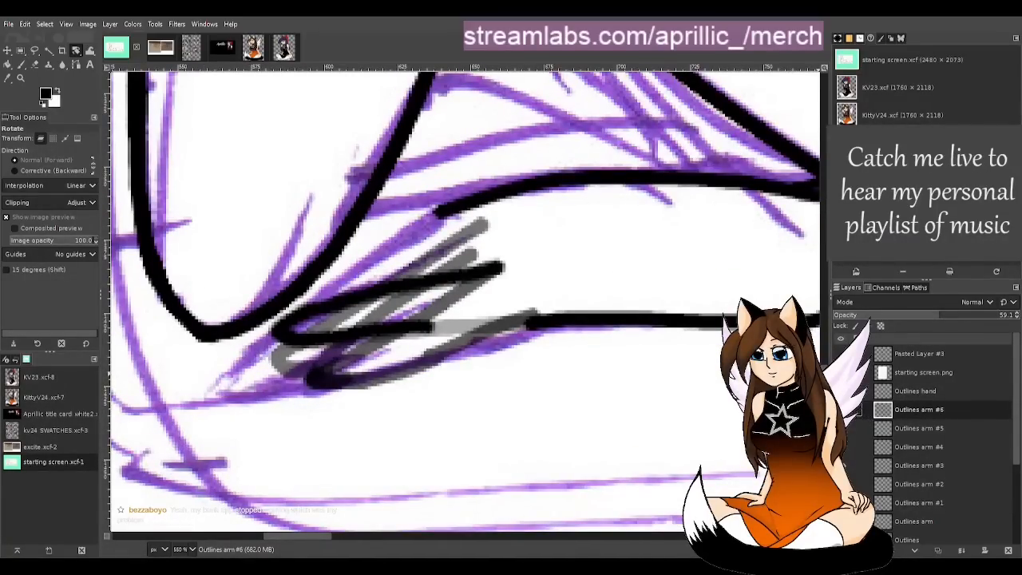
pyautogui.moveTo(952, 318); pyautogui.dragTo(1014, 316)
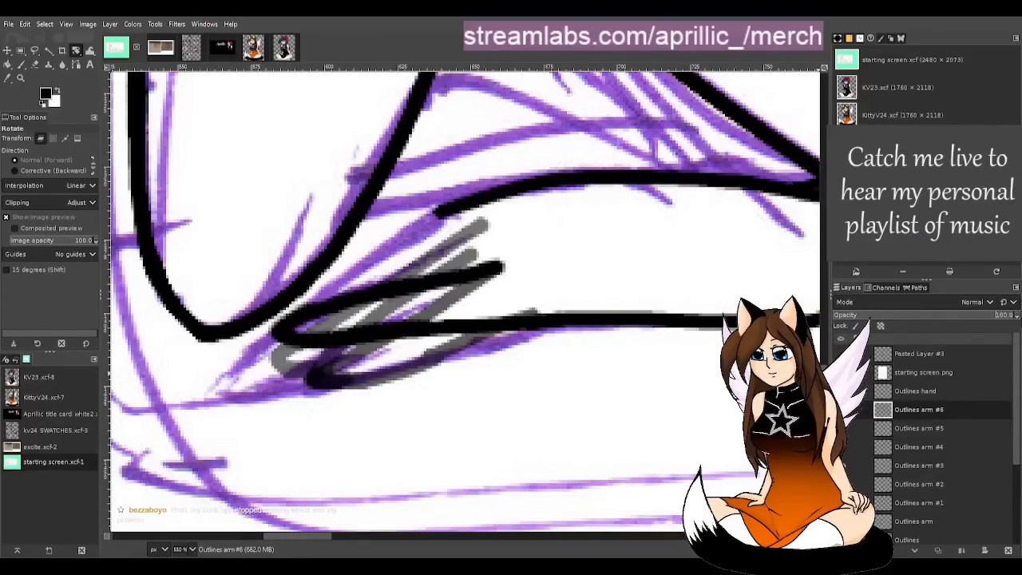
# Step: Remove the lower-edge strokes from Outlines arm #6 and set the Outlines arm #5 layer's opacity to 80.3
pyautogui.click(936, 428)
pyautogui.click(947, 405)
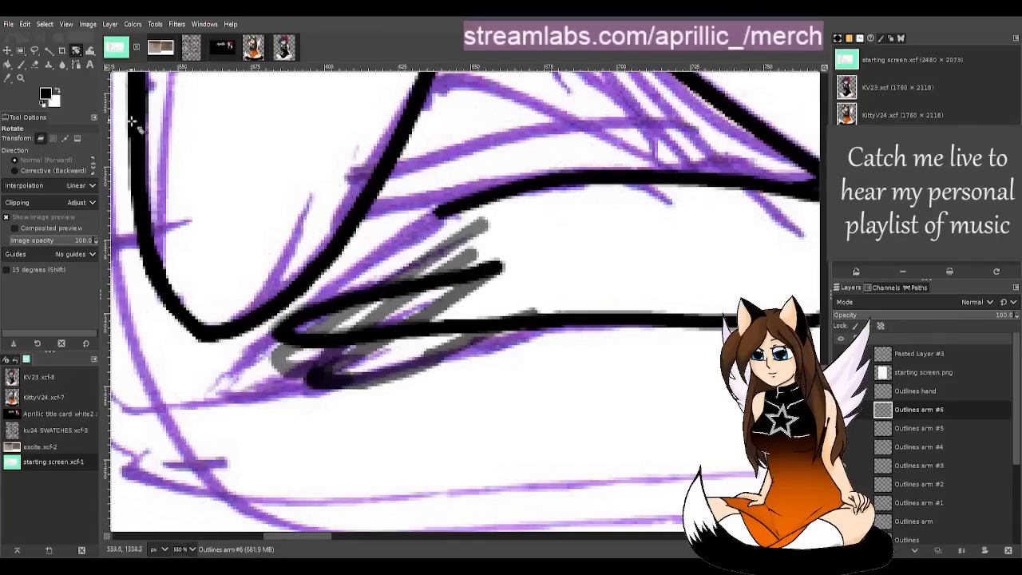
pyautogui.hotkey('ctrl', 'z')
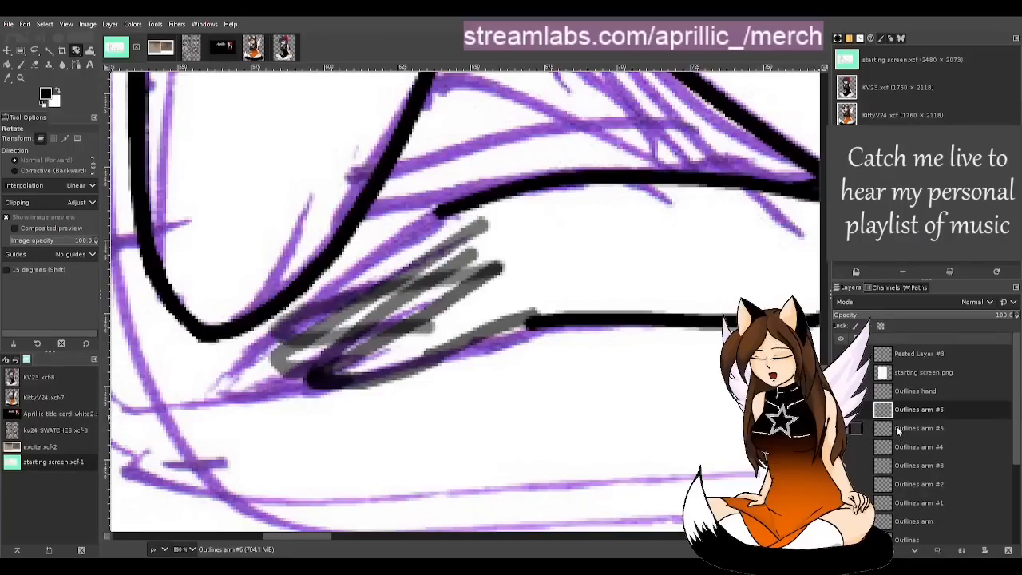
pyautogui.click(927, 429)
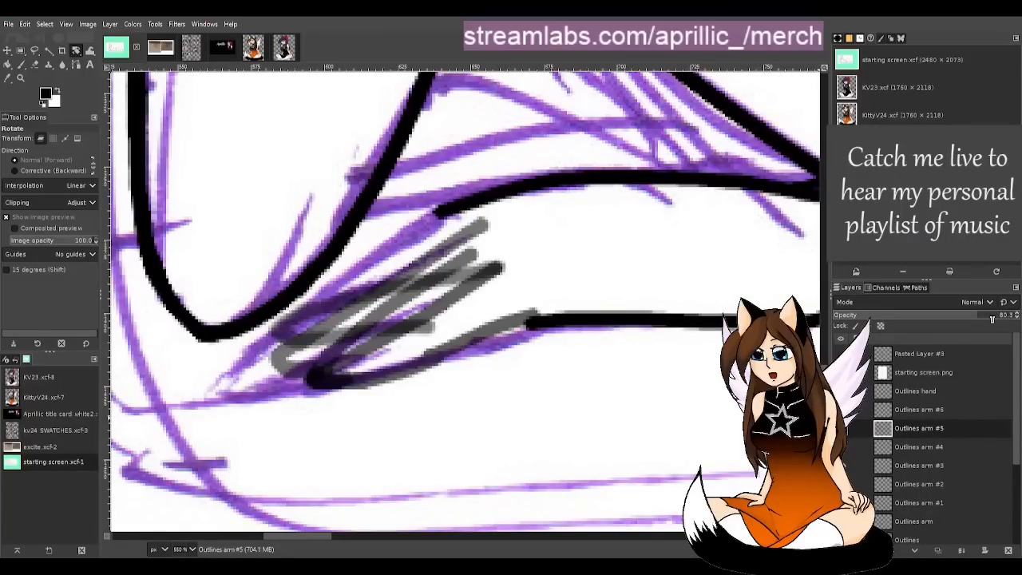
pyautogui.click(995, 317)
pyautogui.click(938, 409)
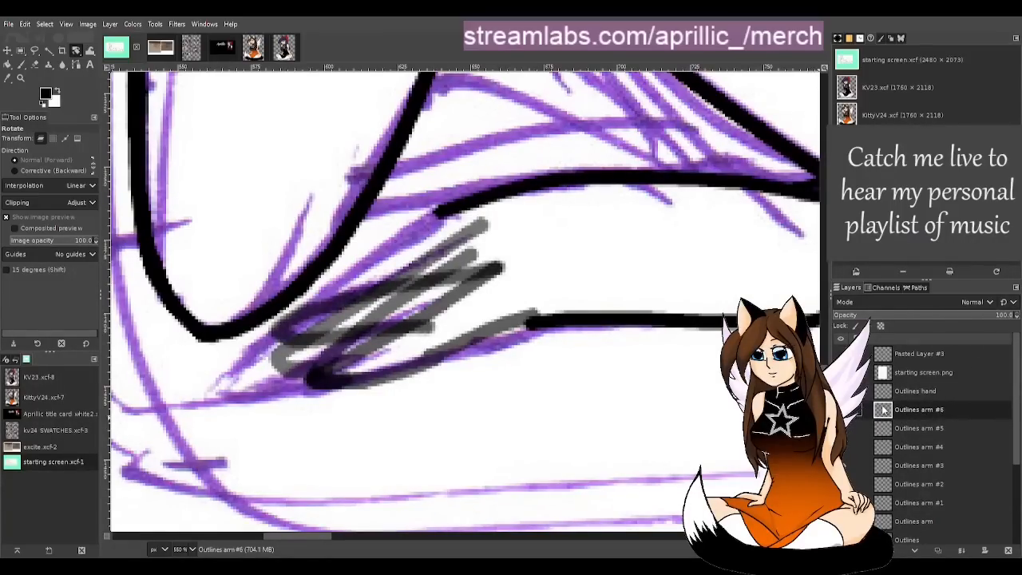
# Step: Try several black brush strokes along the finger's upper edge, from the knuckle down to the fingertip, on Outlines arm #6
pyautogui.keyDown('ctrl'); pyautogui.scroll(1, 407, 304); pyautogui.keyUp('ctrl')
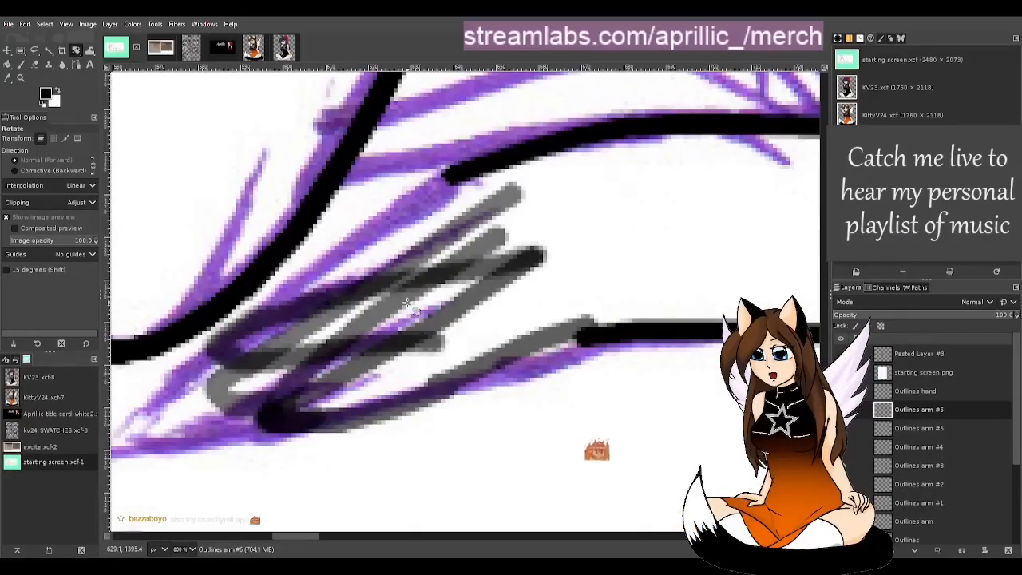
pyautogui.press('p')
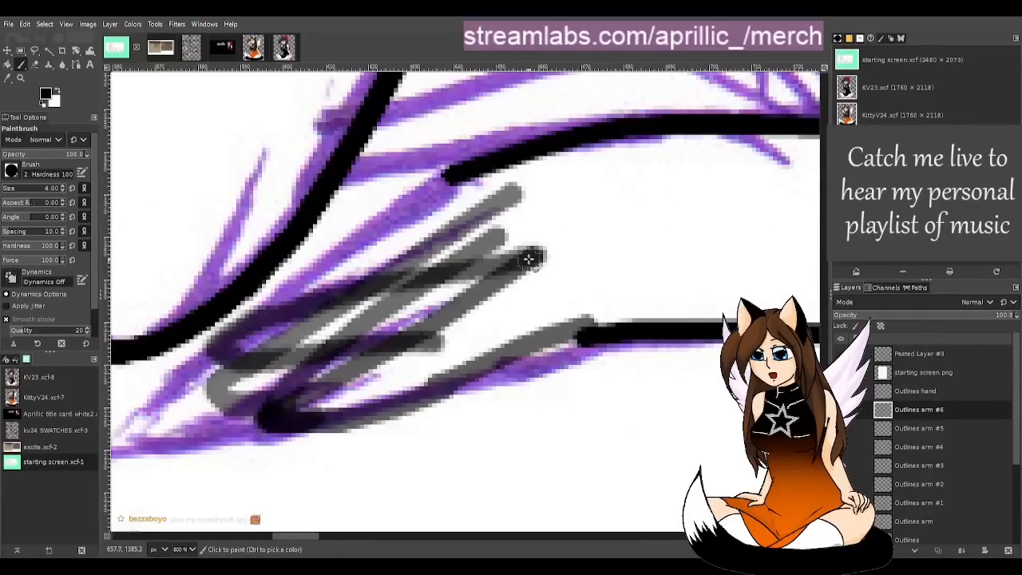
pyautogui.moveTo(535, 256)
pyautogui.mouseDown()
pyautogui.moveTo(384, 281)
pyautogui.moveTo(214, 343)
pyautogui.mouseUp()
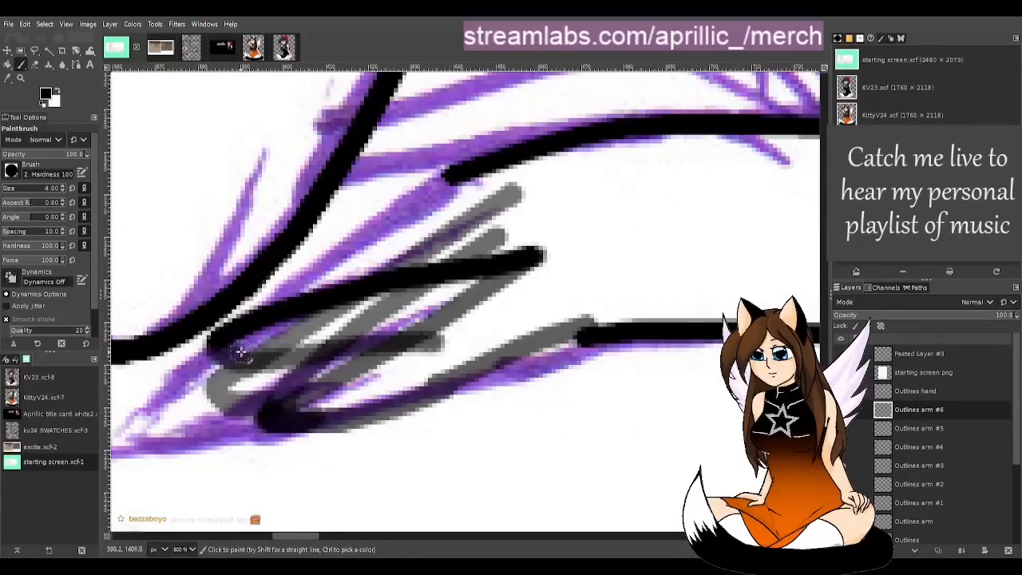
pyautogui.hotkey('ctrl', 'z')
pyautogui.moveTo(530, 256); pyautogui.dragTo(335, 297)
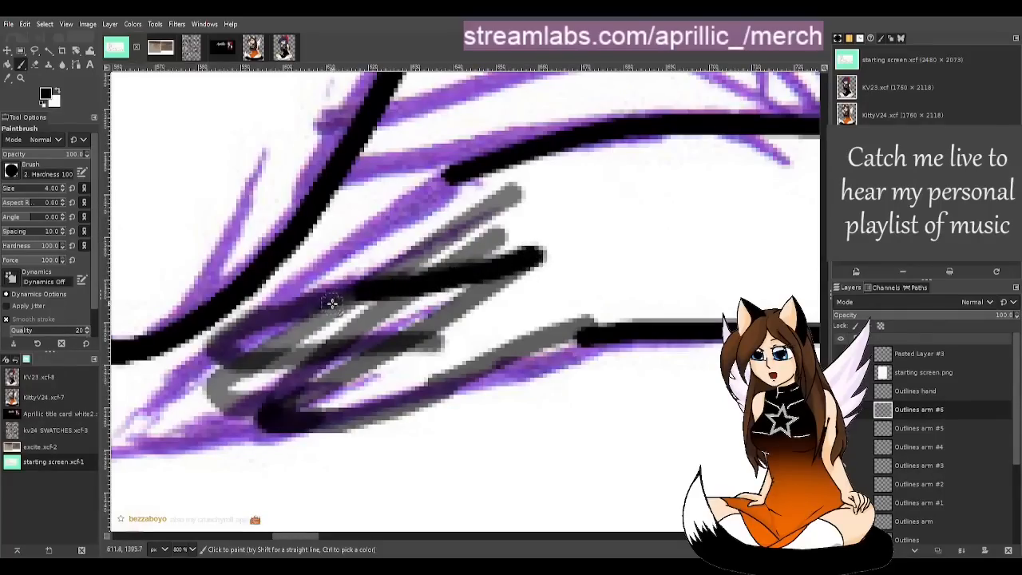
pyautogui.hotkey('ctrl', 'z')
pyautogui.moveTo(529, 256)
pyautogui.mouseDown()
pyautogui.moveTo(362, 284)
pyautogui.moveTo(343, 295)
pyautogui.moveTo(382, 280)
pyautogui.moveTo(221, 346)
pyautogui.mouseUp()
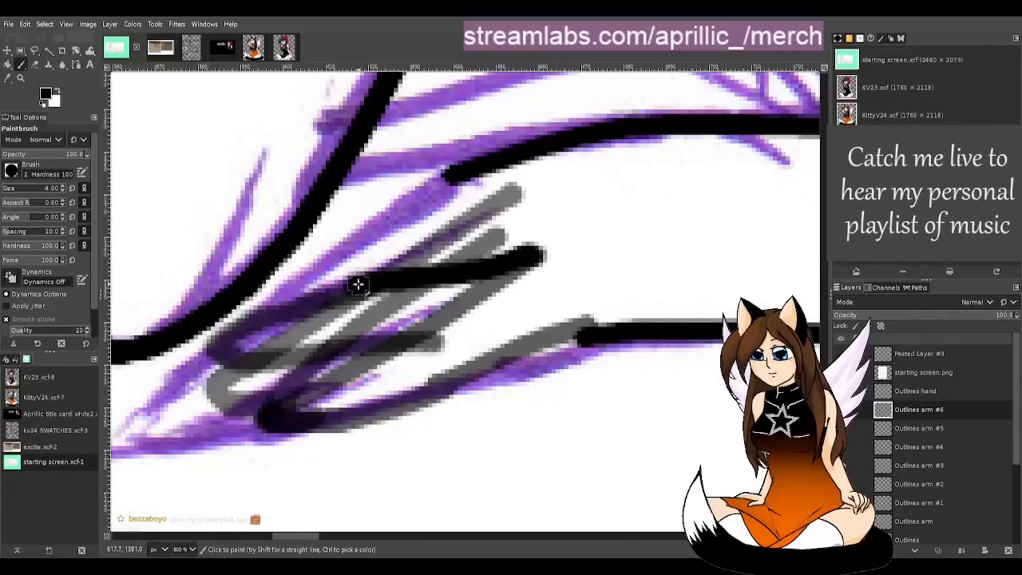
pyautogui.moveTo(358, 284)
pyautogui.mouseDown()
pyautogui.moveTo(221, 335)
pyautogui.moveTo(216, 347)
pyautogui.mouseUp()
pyautogui.hotkey('ctrl', 'z')
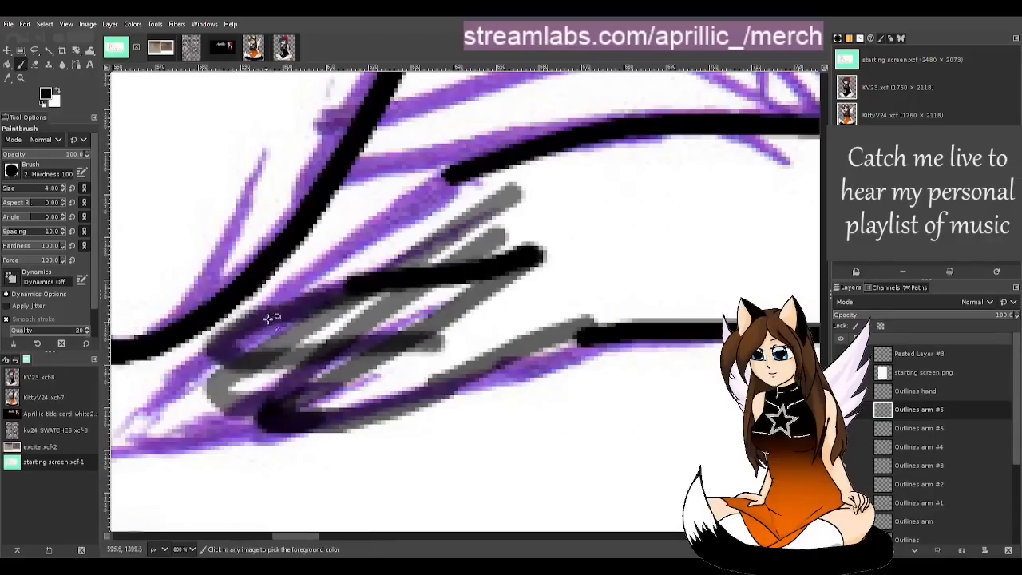
pyautogui.moveTo(354, 285)
pyautogui.mouseDown()
pyautogui.moveTo(231, 327)
pyautogui.moveTo(255, 322)
pyautogui.moveTo(217, 343)
pyautogui.moveTo(244, 365)
pyautogui.mouseUp()
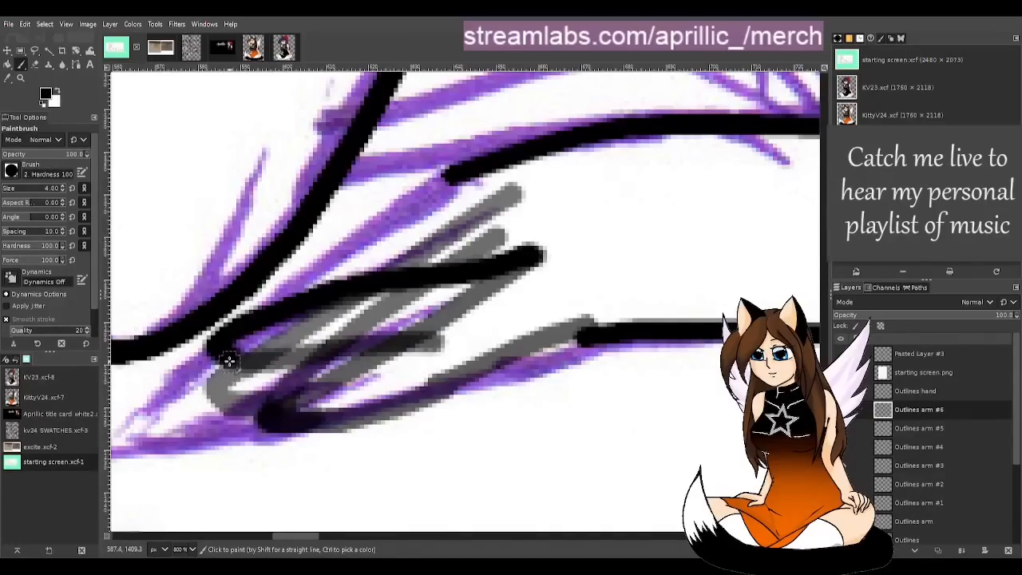
# Step: Try black strokes for the finger's lower edge, connecting the fingertip to the hand's lower outline
pyautogui.moveTo(228, 358); pyautogui.dragTo(479, 338)
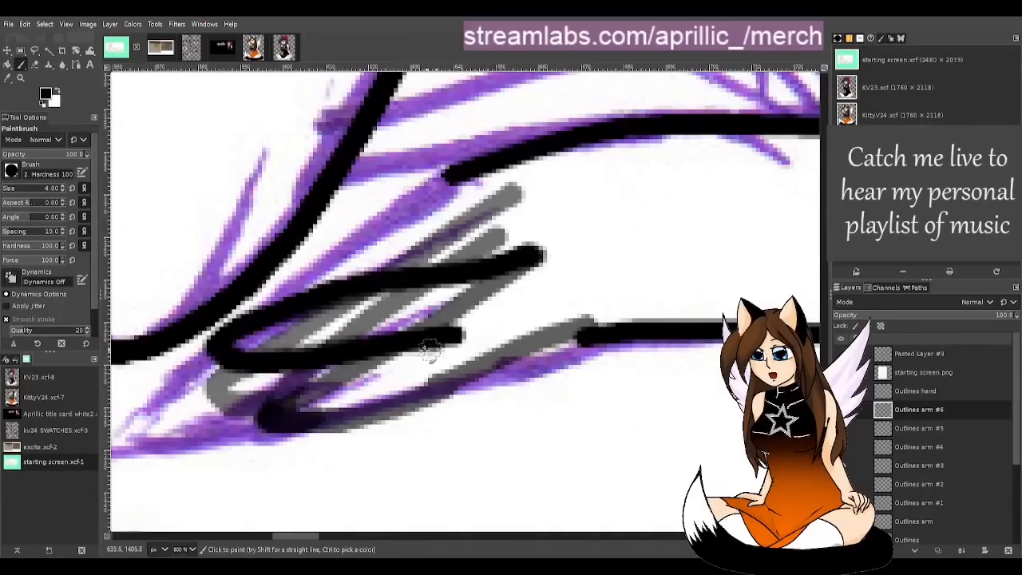
pyautogui.hotkey('ctrl', 'z')
pyautogui.moveTo(225, 357); pyautogui.dragTo(470, 327)
pyautogui.hotkey('ctrl', 'z')
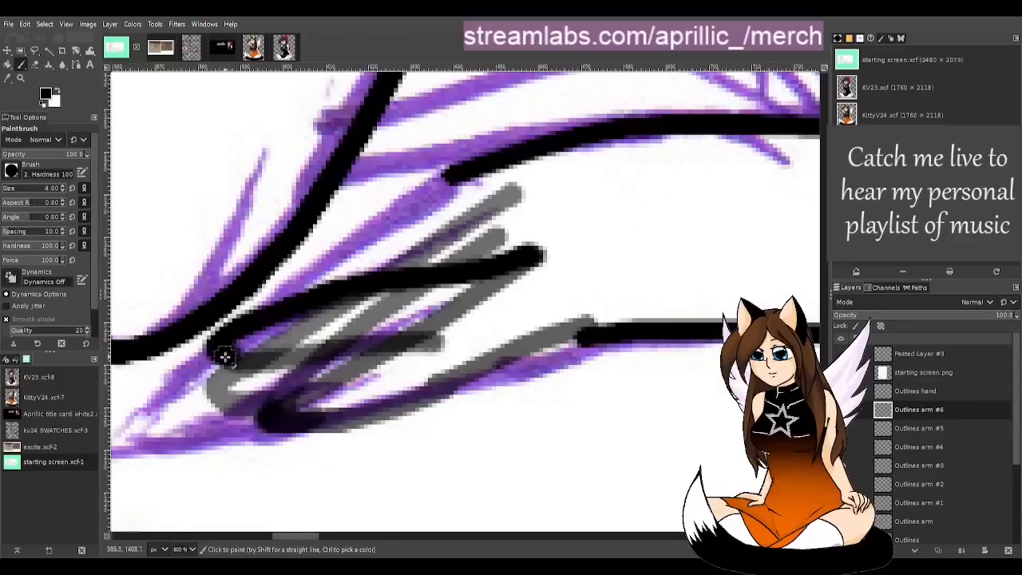
pyautogui.moveTo(223, 354)
pyautogui.mouseDown()
pyautogui.moveTo(301, 365)
pyautogui.moveTo(392, 345)
pyautogui.mouseUp()
pyautogui.hotkey('ctrl', 'z')
pyautogui.moveTo(224, 354)
pyautogui.mouseDown()
pyautogui.moveTo(303, 358)
pyautogui.moveTo(487, 323)
pyautogui.mouseUp()
pyautogui.hotkey('ctrl', 'z')
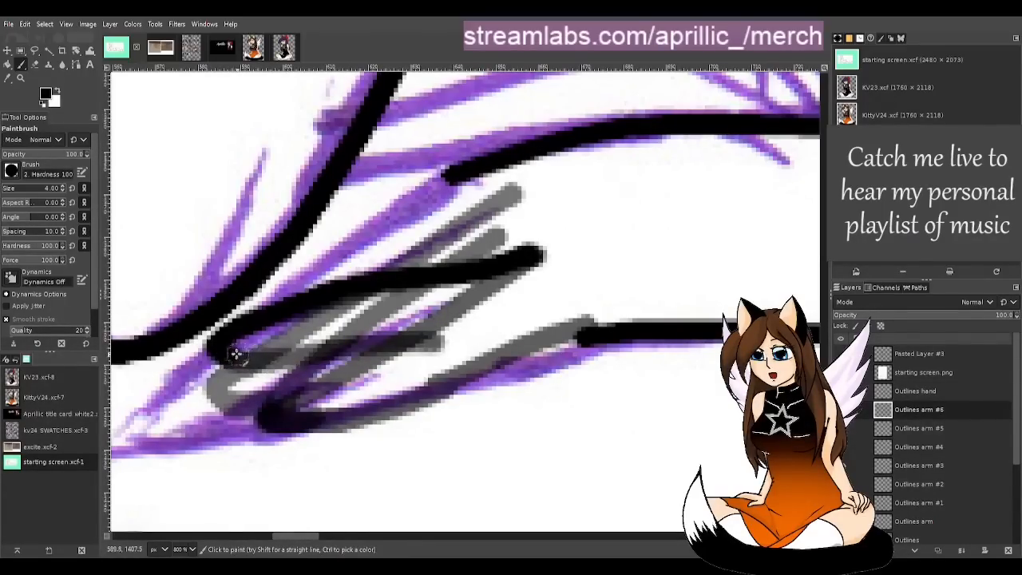
pyautogui.moveTo(226, 353)
pyautogui.mouseDown()
pyautogui.moveTo(286, 361)
pyautogui.moveTo(519, 322)
pyautogui.mouseUp()
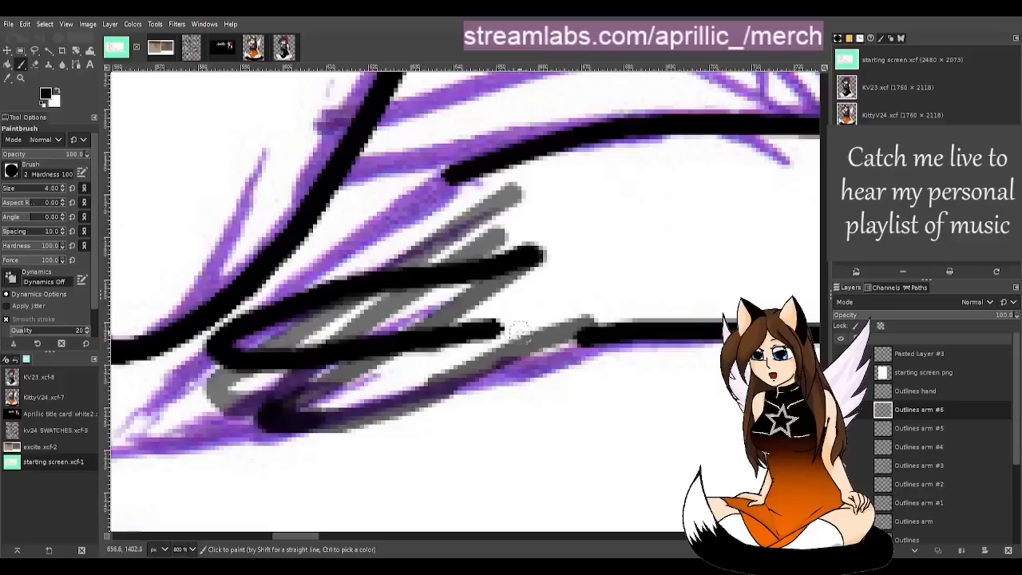
pyautogui.hotkey('ctrl', 'z')
pyautogui.moveTo(451, 343); pyautogui.dragTo(212, 361)
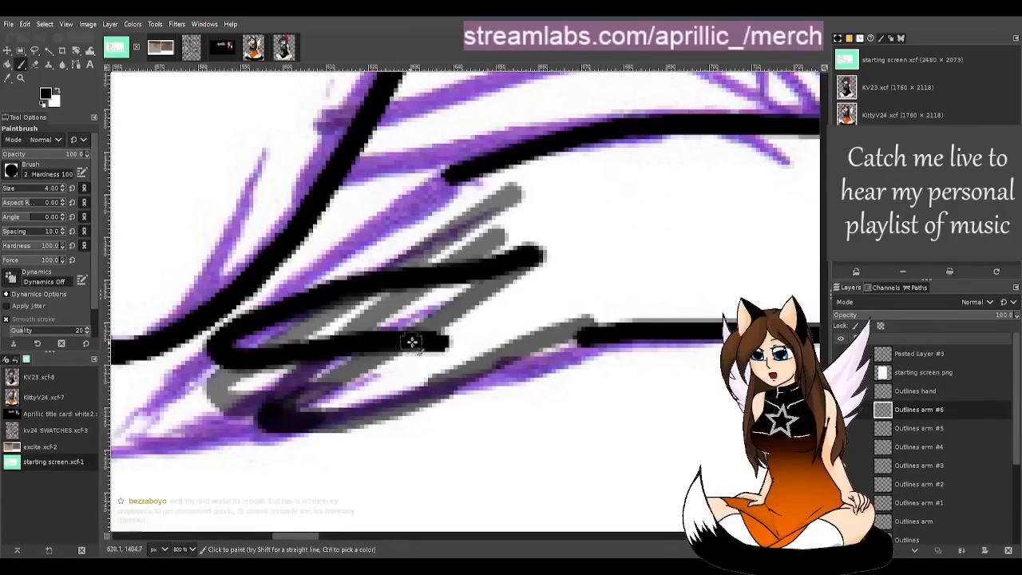
pyautogui.moveTo(567, 339); pyautogui.dragTo(372, 343)
# Step: Check the finger against the forearm and undo the last two lower-edge strokes
pyautogui.hotkey('shift', 'r')
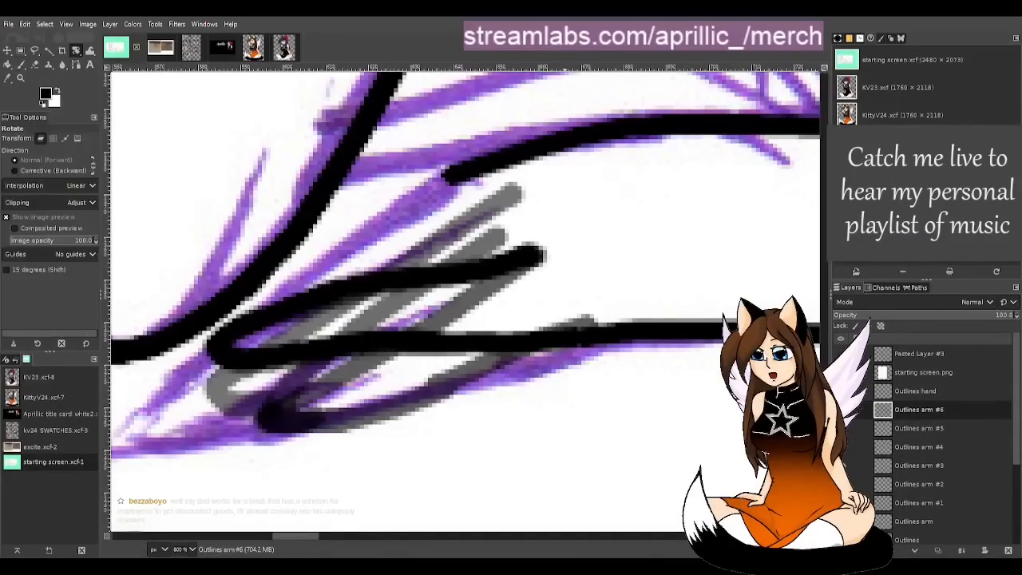
pyautogui.keyDown('ctrl'); pyautogui.scroll(-6, 635, 192); pyautogui.keyUp('ctrl')
pyautogui.keyDown('ctrl'); pyautogui.scroll(-1, 693, 324); pyautogui.keyUp('ctrl')
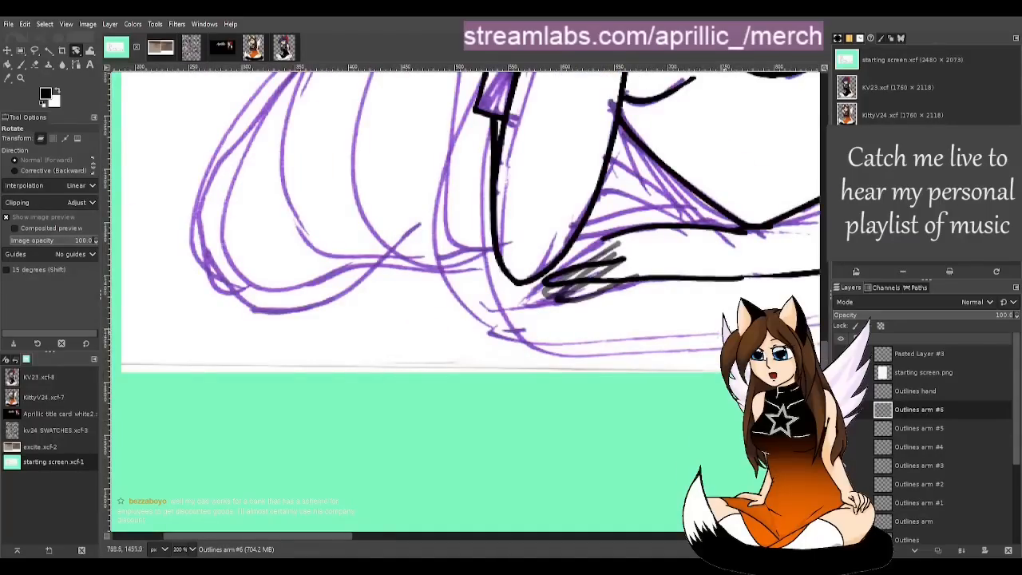
pyautogui.moveTo(325, 536); pyautogui.dragTo(392, 536)
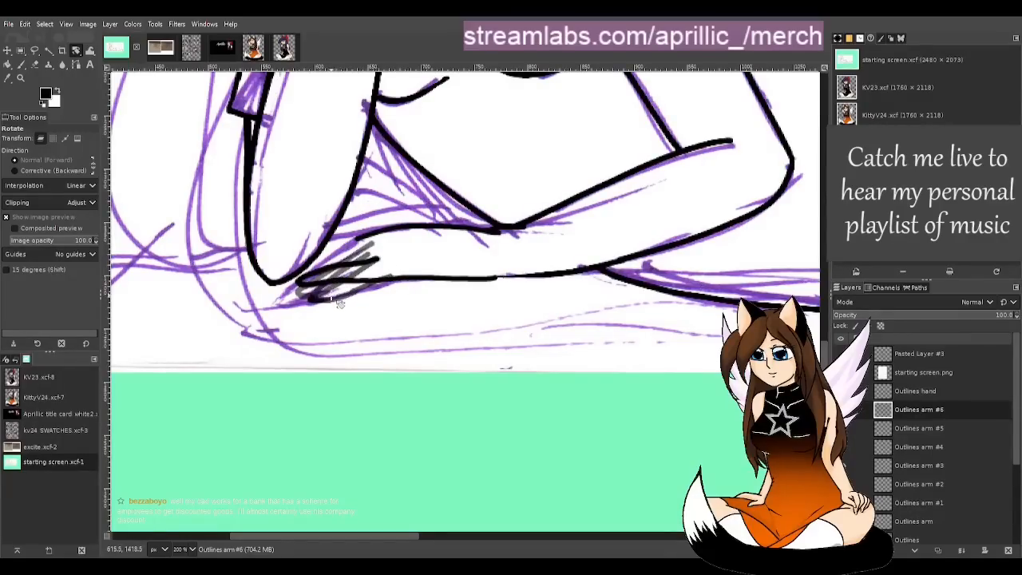
pyautogui.keyDown('ctrl'); pyautogui.scroll(3, 325, 273); pyautogui.keyUp('ctrl')
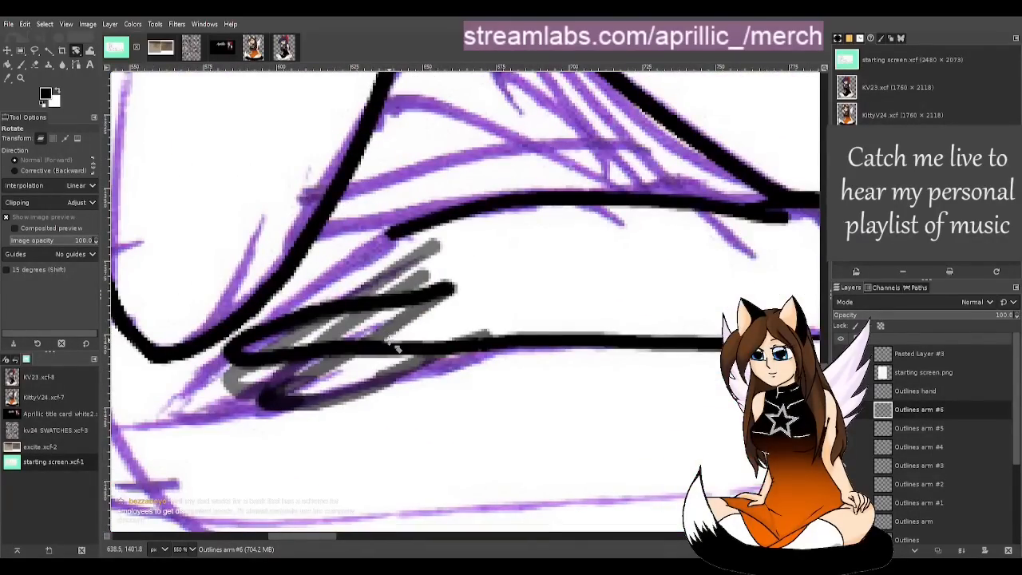
pyautogui.hotkey('ctrl', 'z')
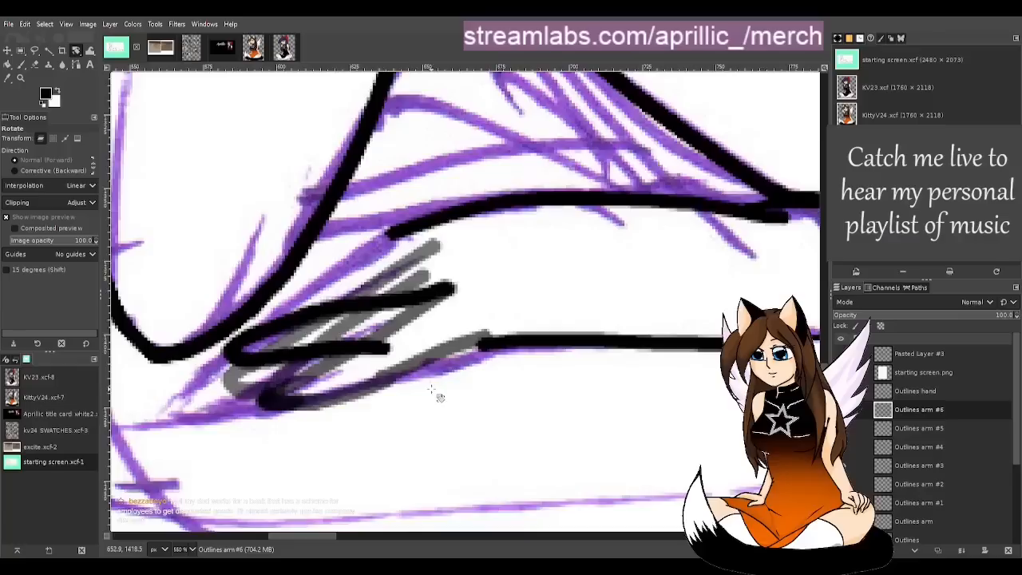
pyautogui.keyDown('ctrl'); pyautogui.scroll(1, 438, 396); pyautogui.keyUp('ctrl')
pyautogui.hotkey('ctrl', 'z')
# Step: Try repainting the finger's lower edge from the hand's lower outline back to the fingertip in one black stroke
pyautogui.press('p')
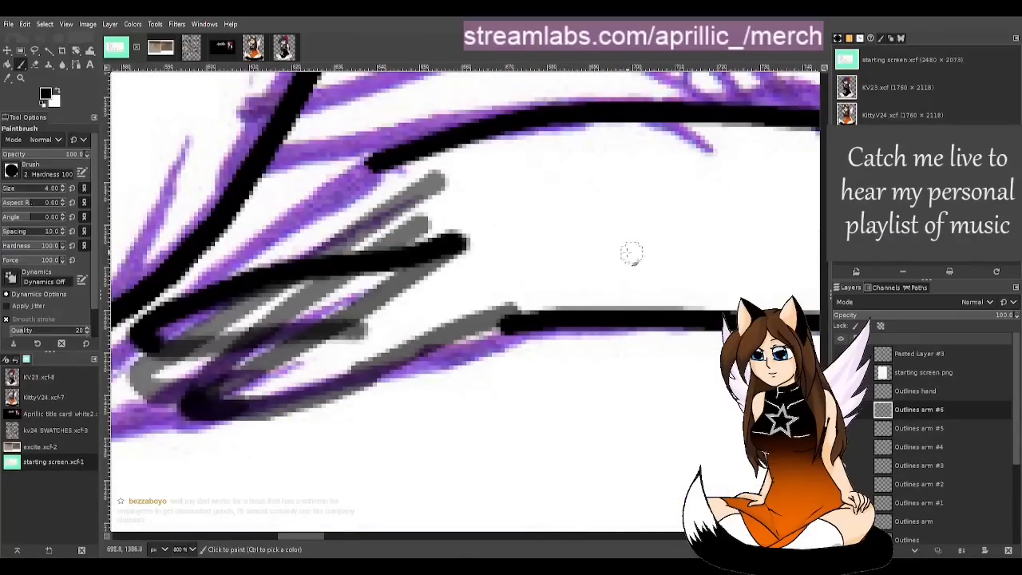
pyautogui.moveTo(504, 324); pyautogui.dragTo(136, 353)
pyautogui.hotkey('ctrl', 'z')
pyautogui.moveTo(506, 321); pyautogui.dragTo(123, 342)
pyautogui.hotkey('ctrl', 'z')
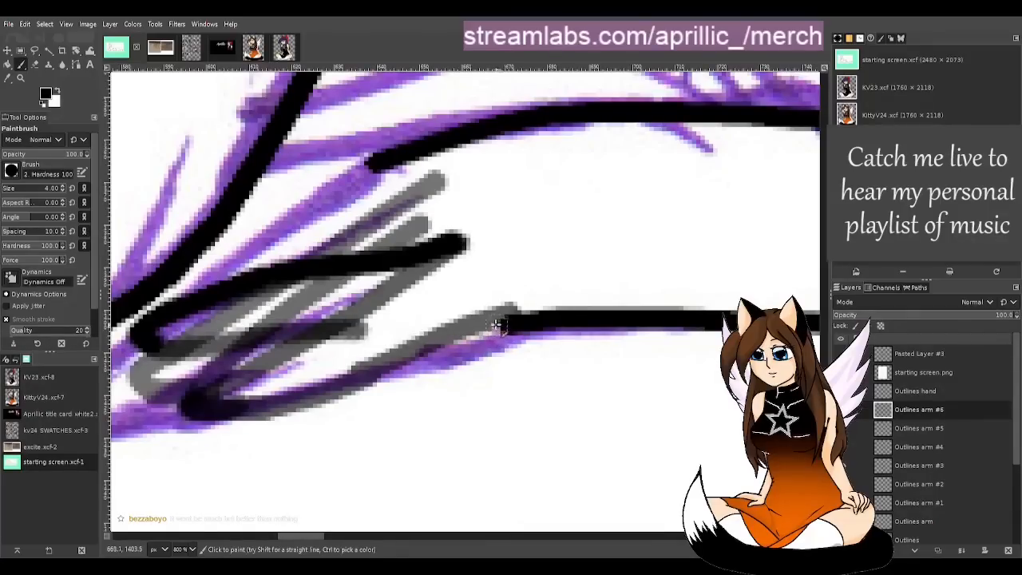
pyautogui.moveTo(493, 325); pyautogui.dragTo(131, 347)
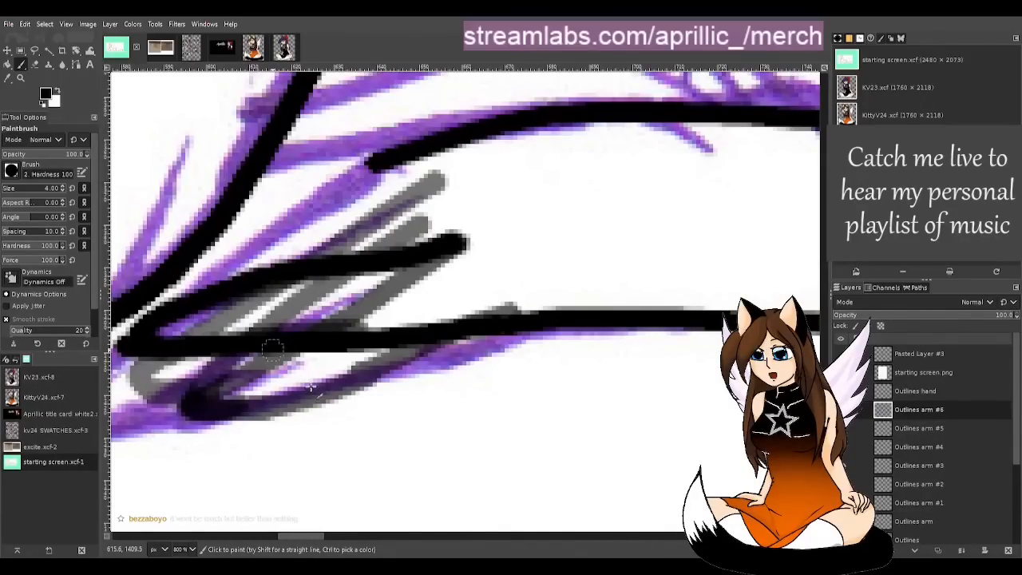
# Step: Examine the finger outline up close and in proportion to the forearm and the whole figure
pyautogui.hotkey('shift', 'r')
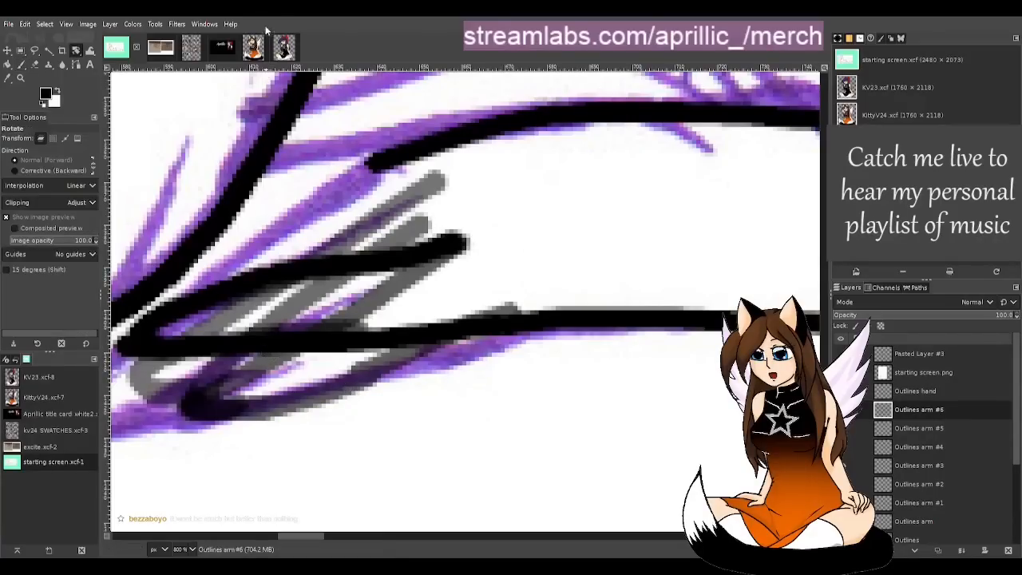
pyautogui.scroll(-5, 467, 86)
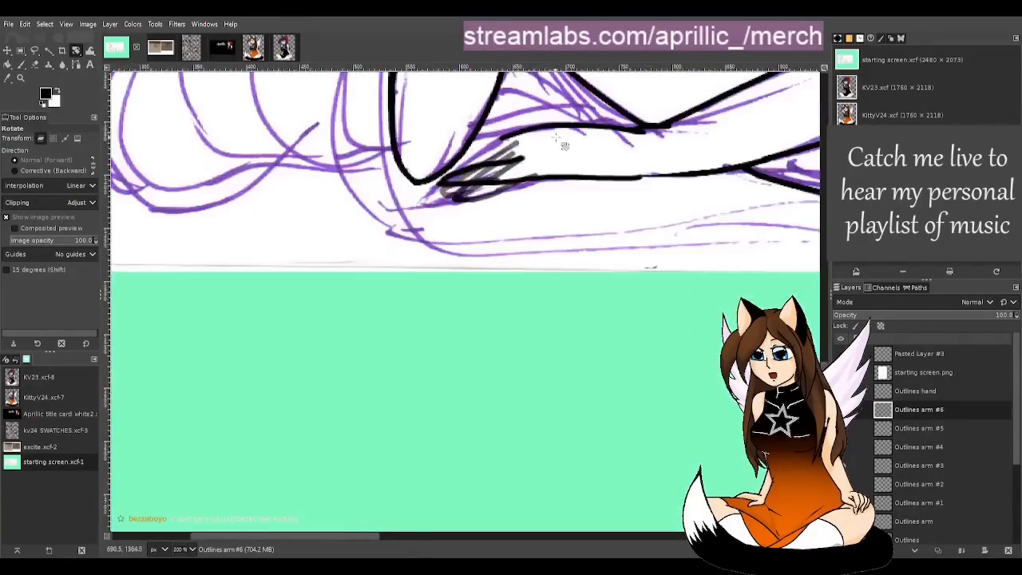
pyautogui.scroll(-1, 676, 181)
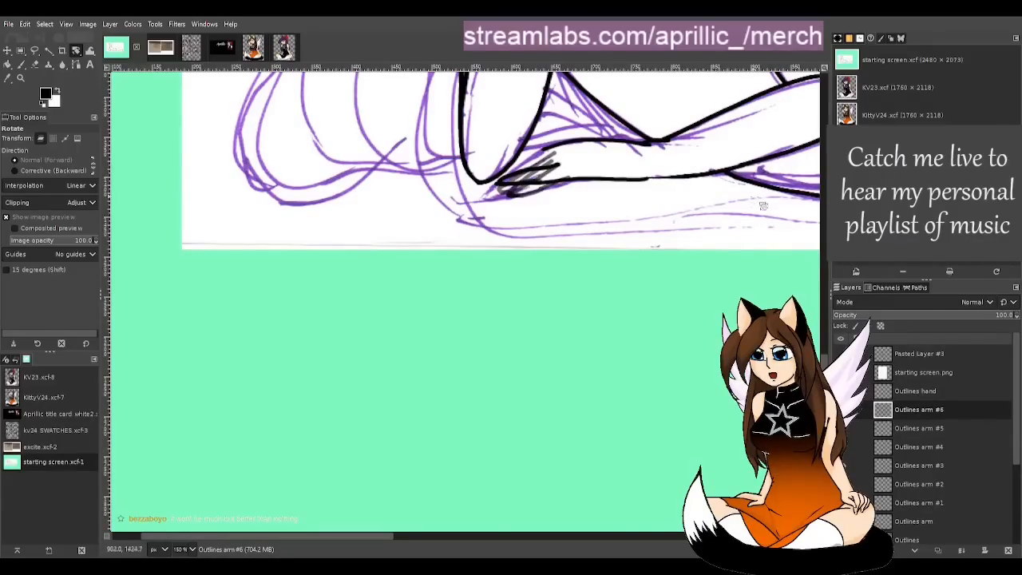
pyautogui.moveTo(376, 533); pyautogui.dragTo(420, 536)
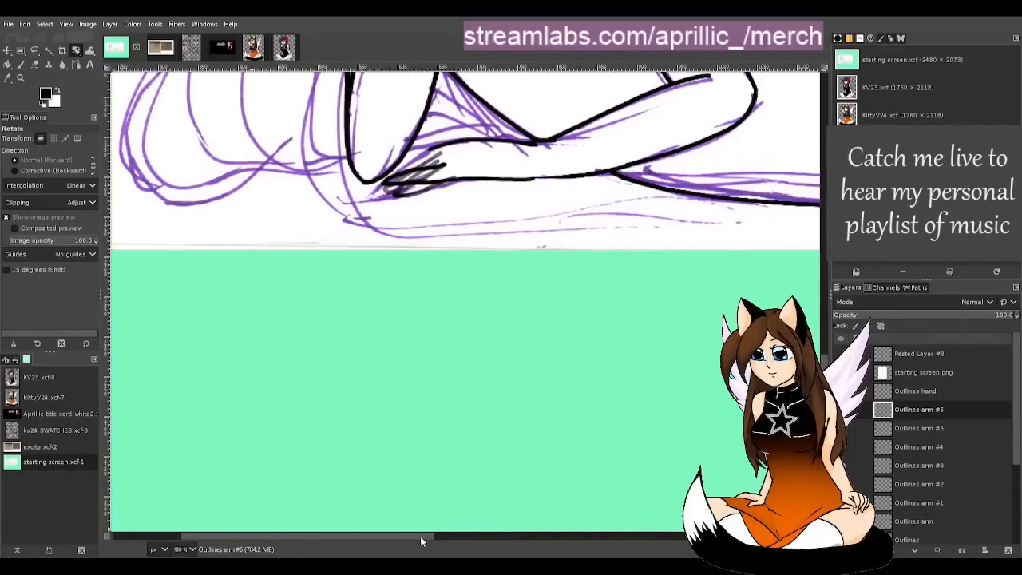
pyautogui.scroll(5, 381, 354)
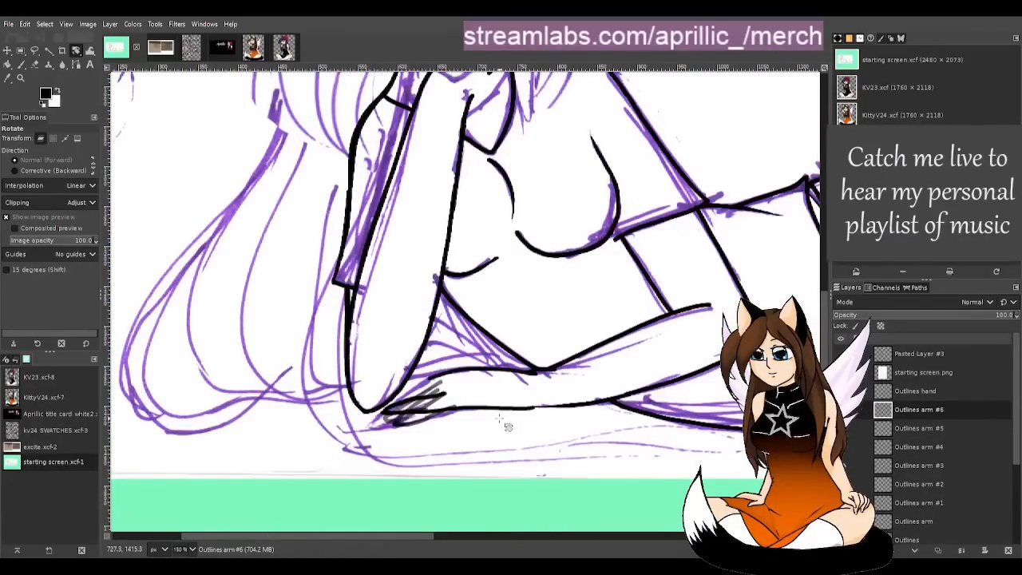
pyautogui.scroll(3, 474, 429)
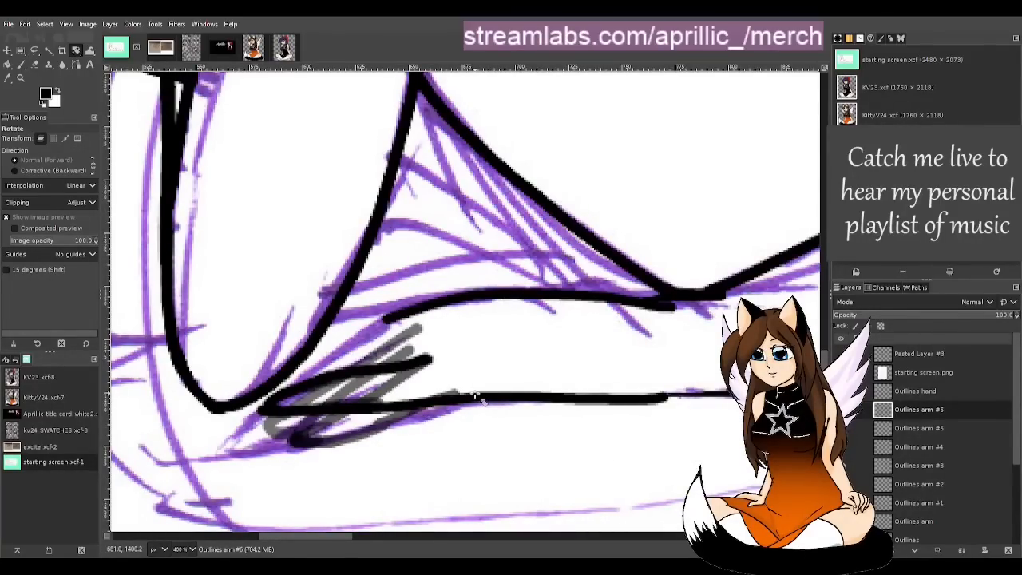
pyautogui.scroll(-5, 470, 395)
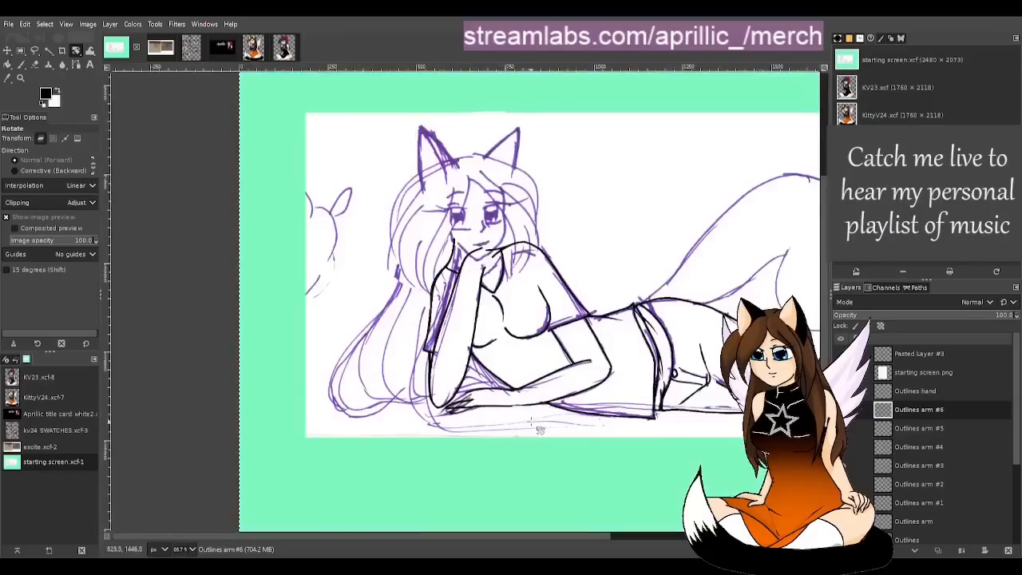
pyautogui.scroll(6, 546, 425)
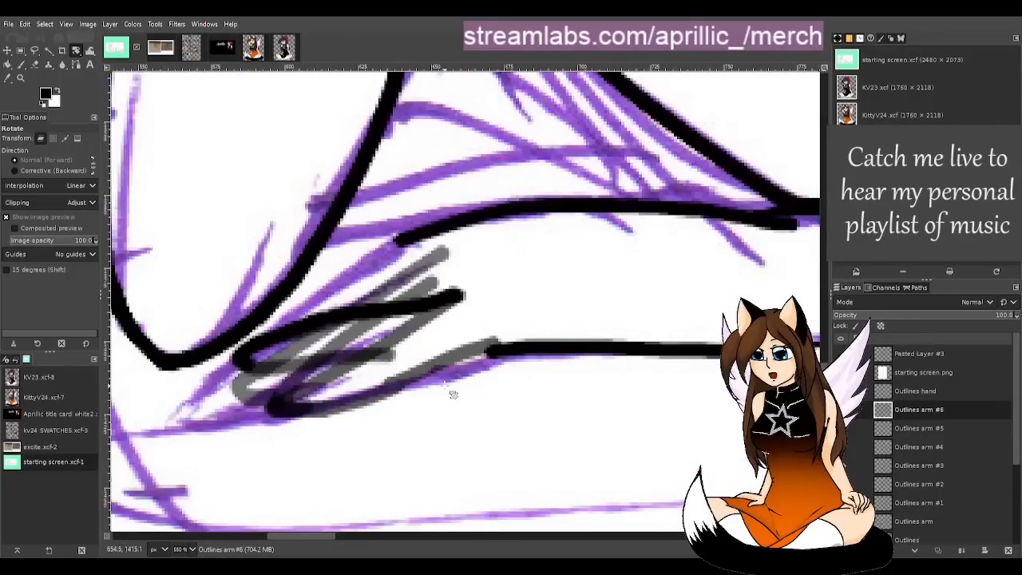
# Step: Undo the old upper-edge stroke and repaint the finger in black from the knuckle around the fingertip to the hand's lower outline
pyautogui.press('p')
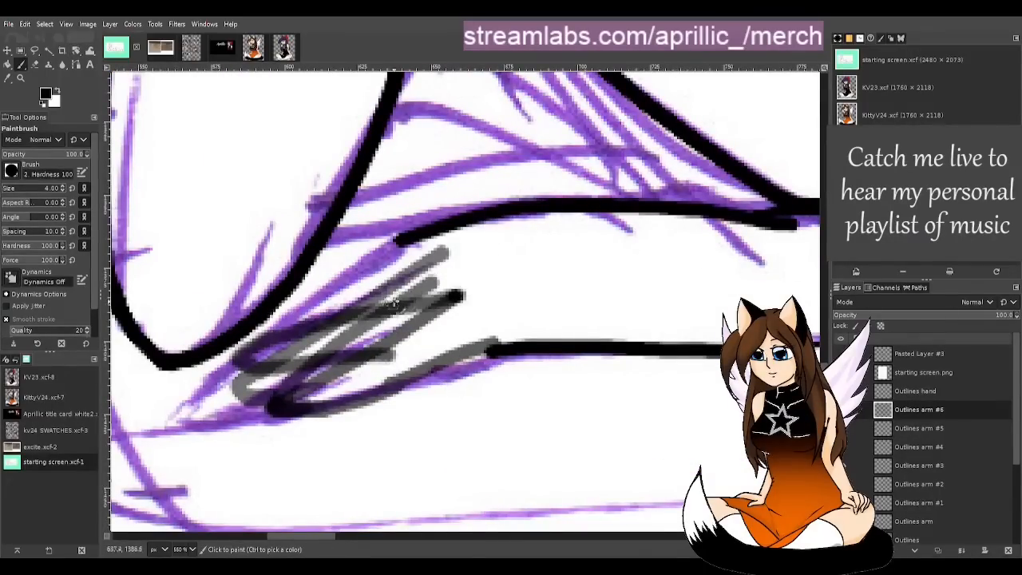
pyautogui.hotkey('ctrl', 'z')
pyautogui.moveTo(456, 291)
pyautogui.mouseDown()
pyautogui.moveTo(372, 305)
pyautogui.moveTo(220, 365)
pyautogui.mouseUp()
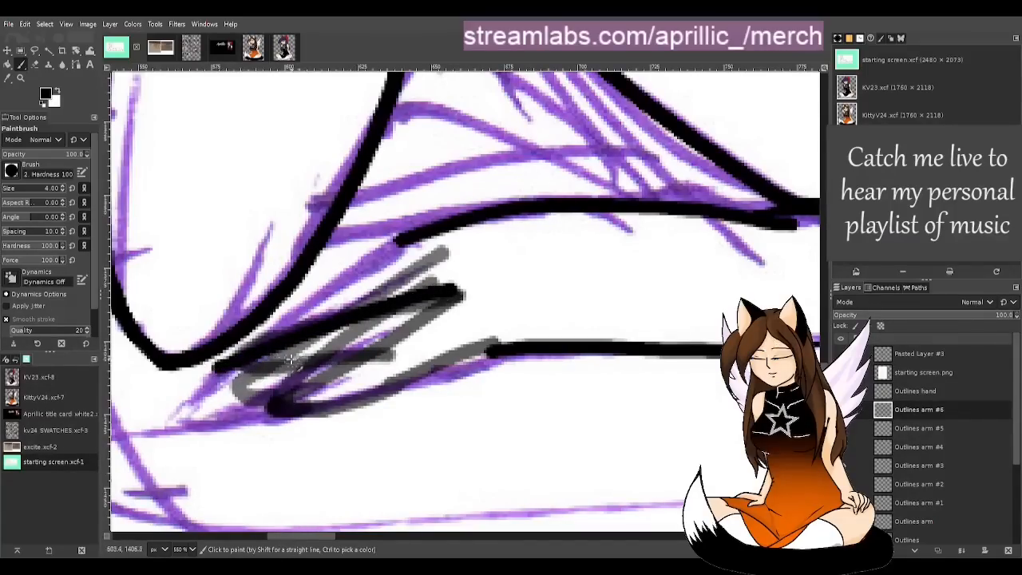
pyautogui.hotkey('ctrl', 'z')
pyautogui.moveTo(459, 294)
pyautogui.mouseDown()
pyautogui.moveTo(383, 308)
pyautogui.moveTo(221, 361)
pyautogui.moveTo(233, 369)
pyautogui.moveTo(515, 349)
pyautogui.mouseUp()
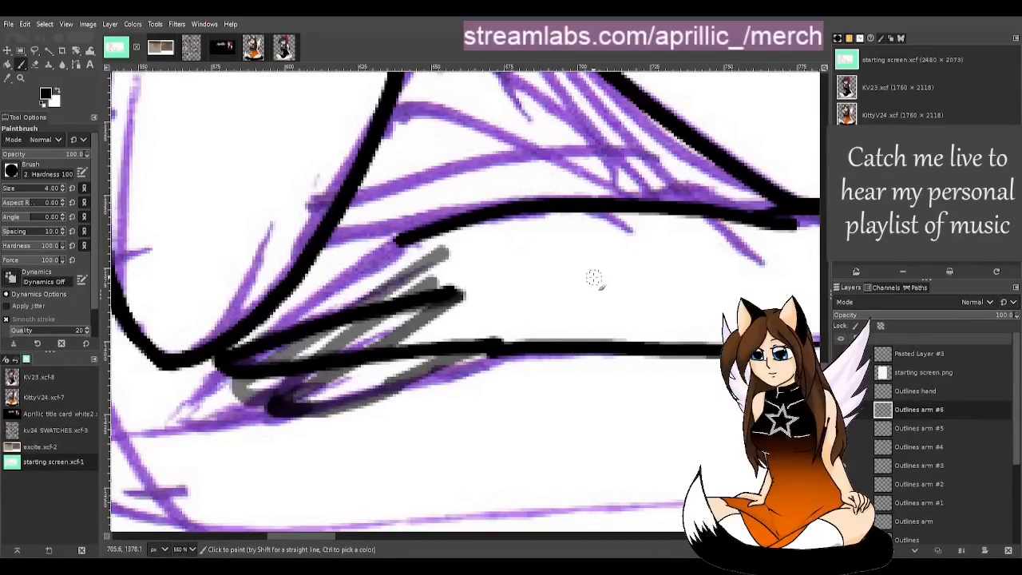
# Step: Review the repainted finger against the arm and the figure, and make Outlines arm #5 the active layer
pyautogui.hotkey('shift', 'r')
pyautogui.scroll(-5, 593, 277)
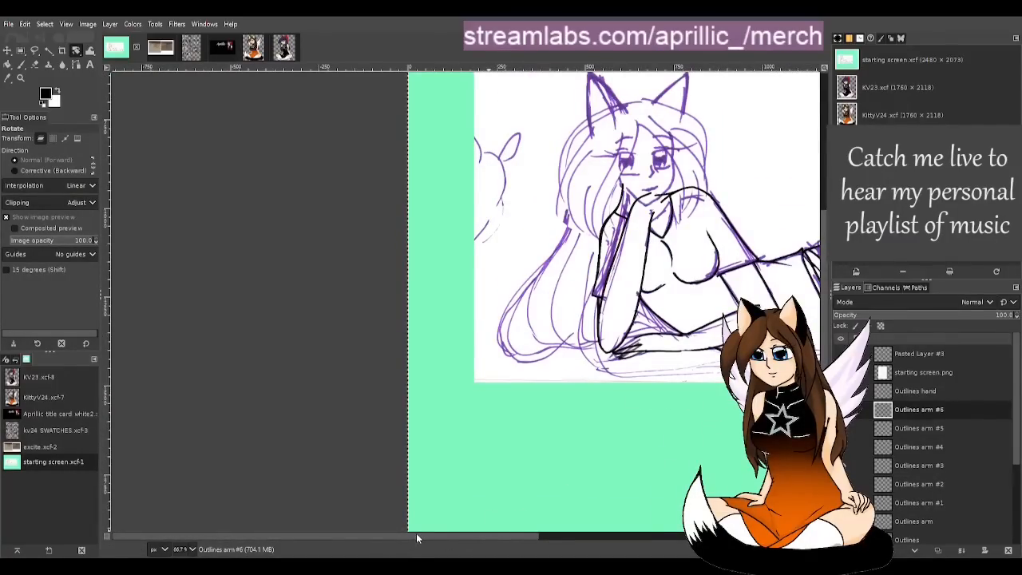
pyautogui.moveTo(415, 535)
pyautogui.mouseDown()
pyautogui.moveTo(466, 538)
pyautogui.moveTo(424, 532)
pyautogui.mouseUp()
pyautogui.scroll(4, 287, 328)
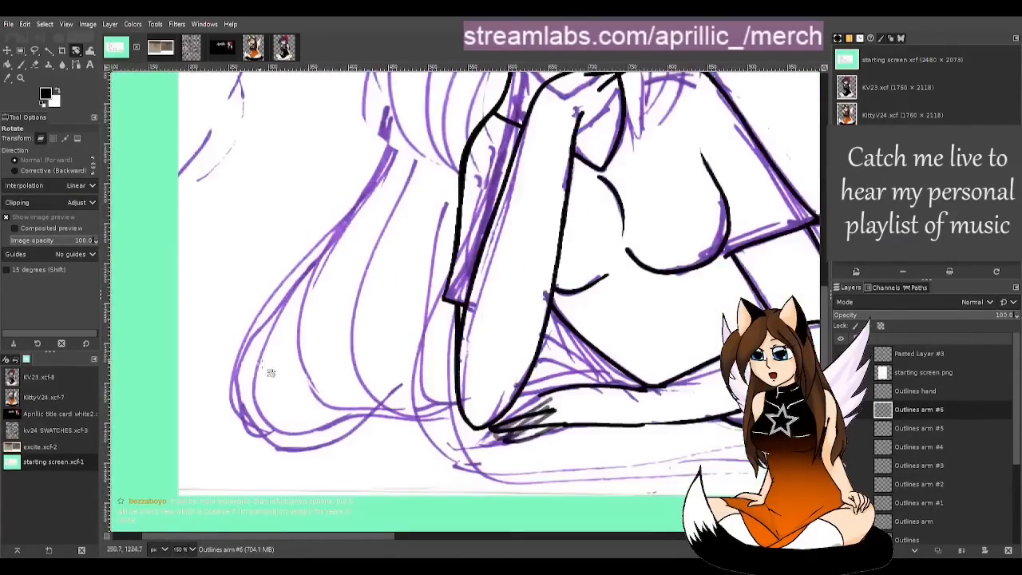
pyautogui.click(954, 429)
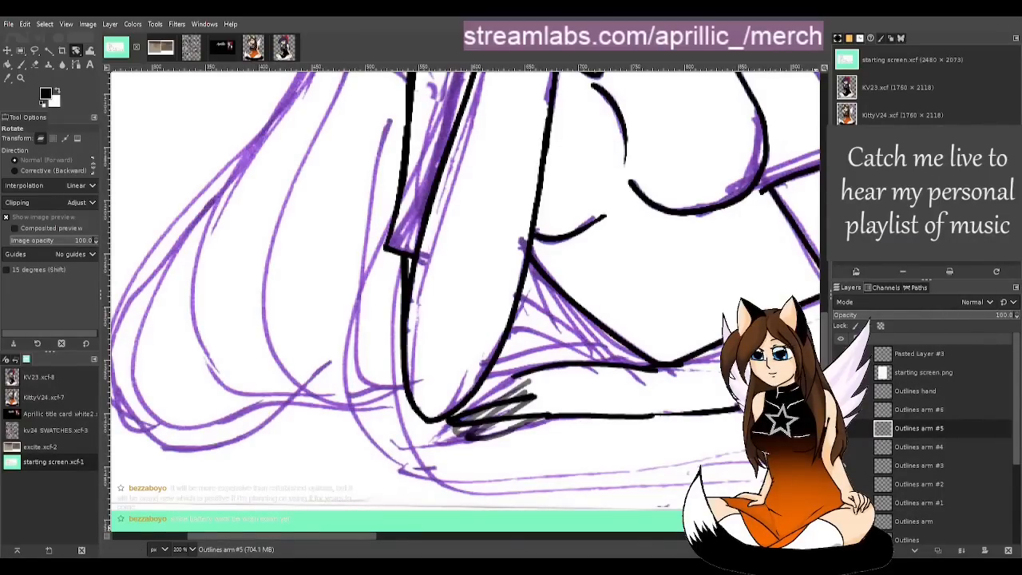
pyautogui.moveTo(308, 535); pyautogui.dragTo(375, 547)
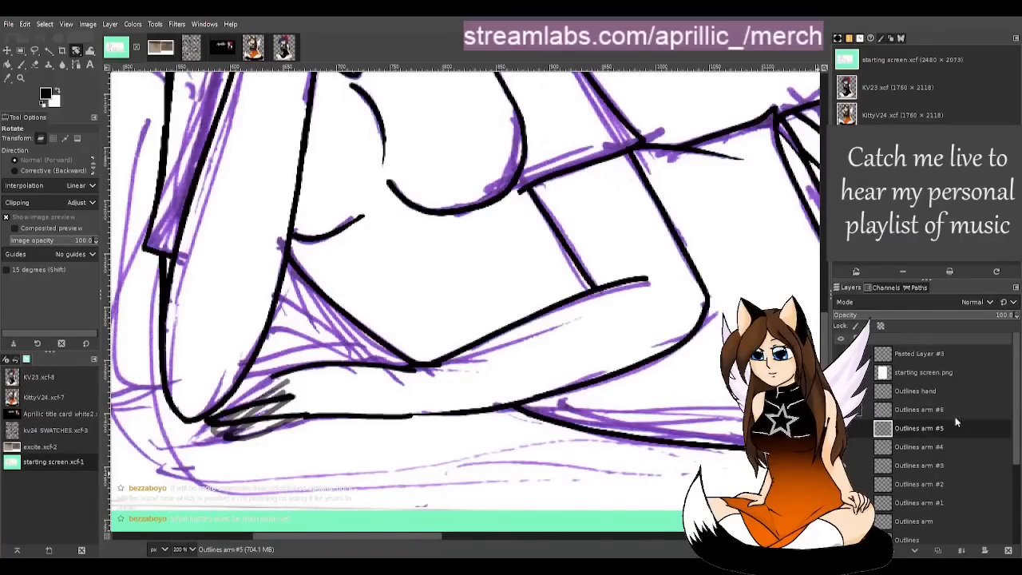
# Step: Delete the Outlines arm #5 layer with Outlines arm #6 hidden for comparison, and show Outlines arm #6 again
pyautogui.click(840, 409)
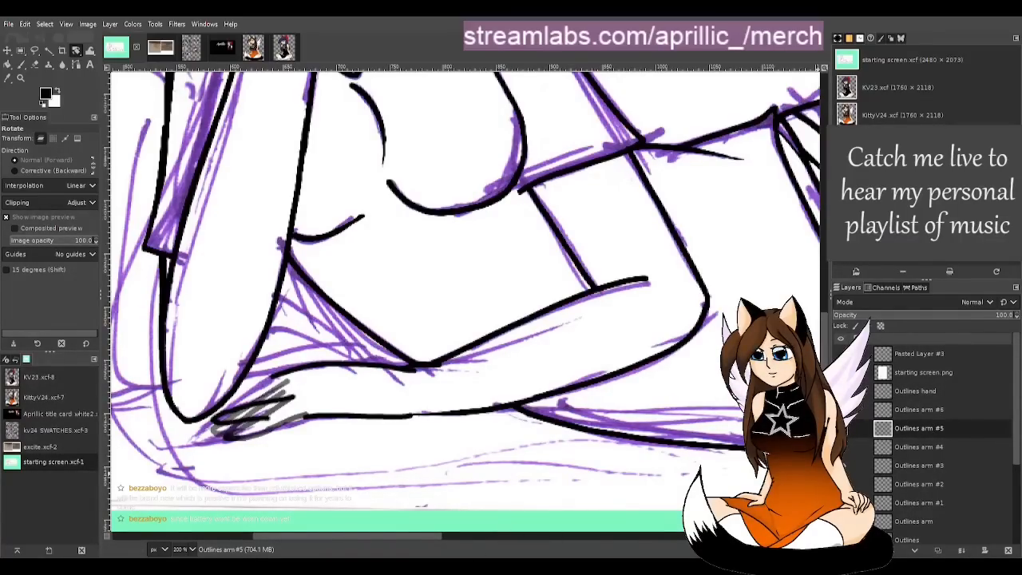
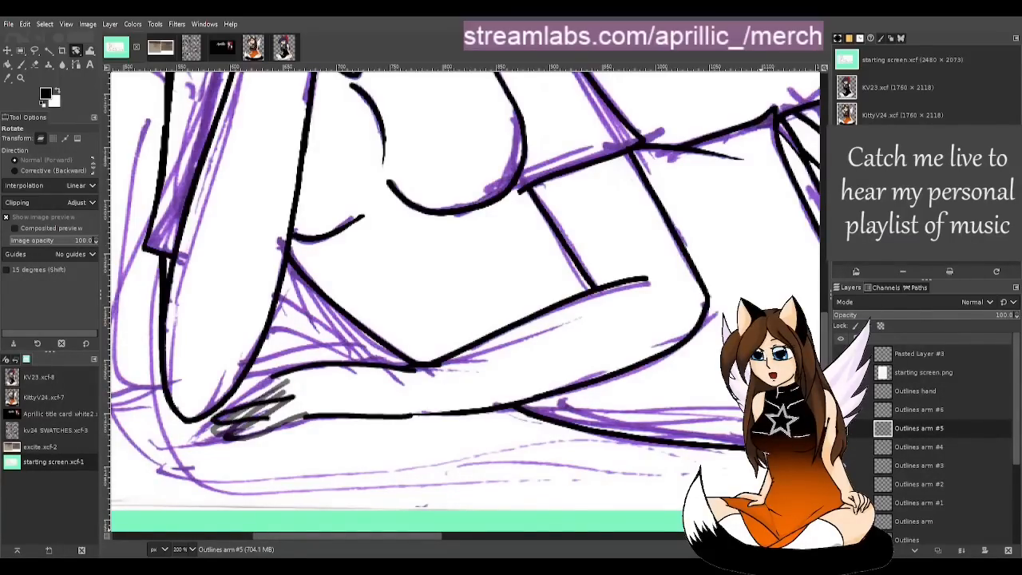
pyautogui.click(1008, 550)
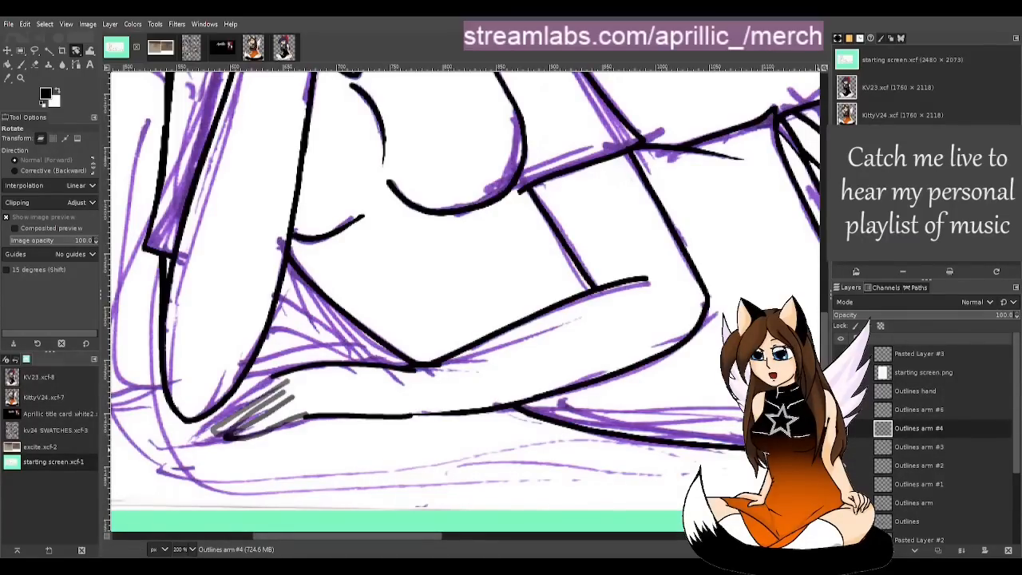
pyautogui.click(841, 410)
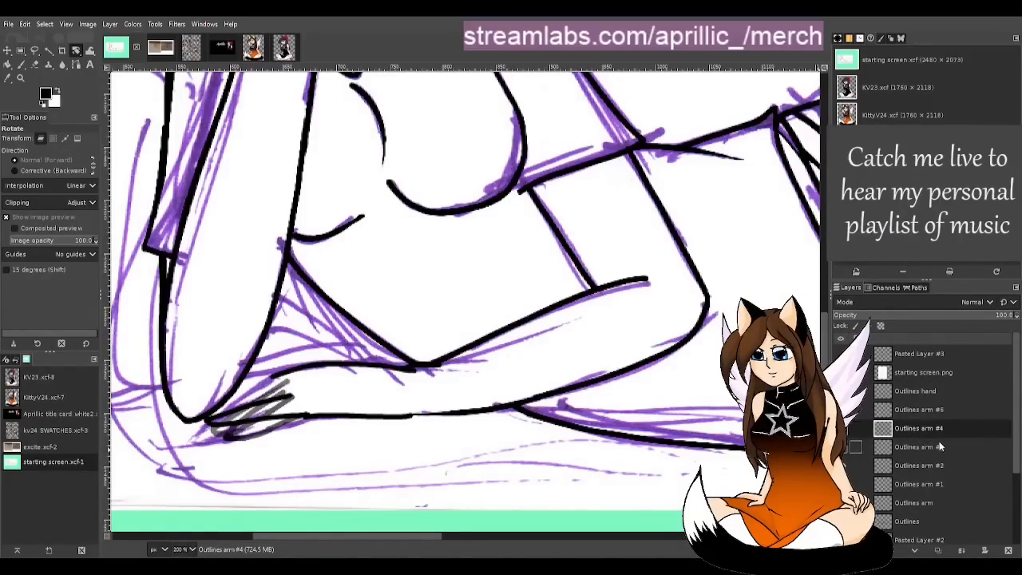
# Step: Examine the resting hand's remaining finger strokes up close and against the whole figure
pyautogui.keyDown('ctrl'); pyautogui.scroll(-3, 207, 455); pyautogui.keyUp('ctrl')
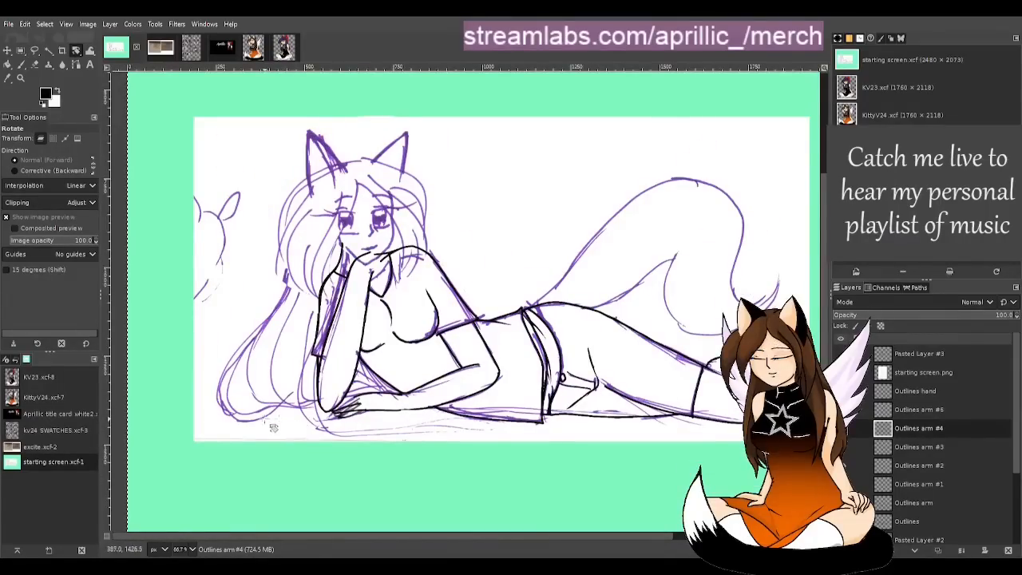
pyautogui.keyDown('ctrl'); pyautogui.scroll(1, 320, 423); pyautogui.keyUp('ctrl')
pyautogui.keyDown('ctrl'); pyautogui.scroll(1, 359, 427); pyautogui.keyUp('ctrl')
pyautogui.keyDown('ctrl'); pyautogui.scroll(1, 363, 437); pyautogui.keyUp('ctrl')
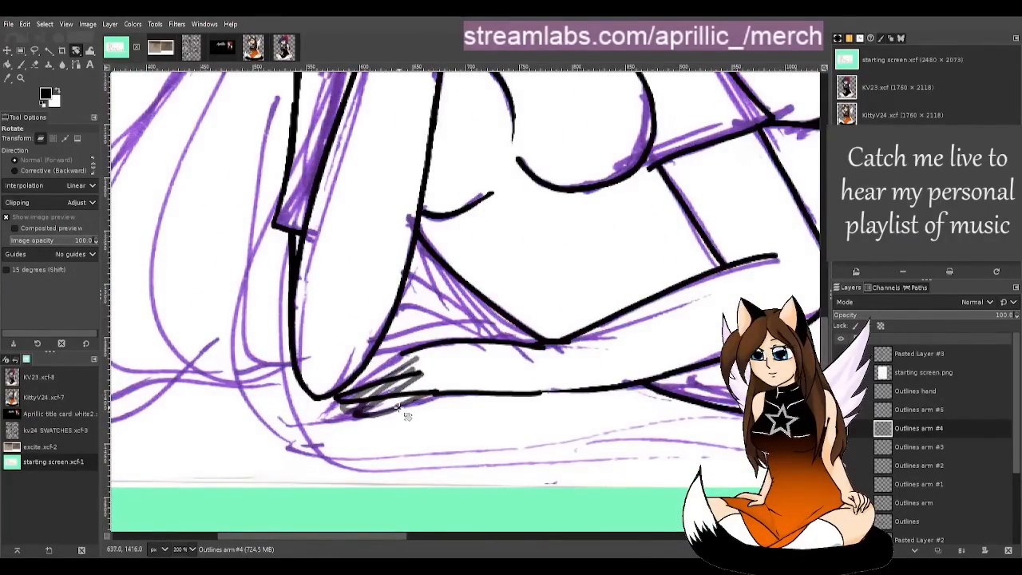
pyautogui.keyDown('ctrl'); pyautogui.scroll(-3, 407, 417); pyautogui.keyUp('ctrl')
pyautogui.keyDown('ctrl'); pyautogui.scroll(3, 429, 416); pyautogui.keyUp('ctrl')
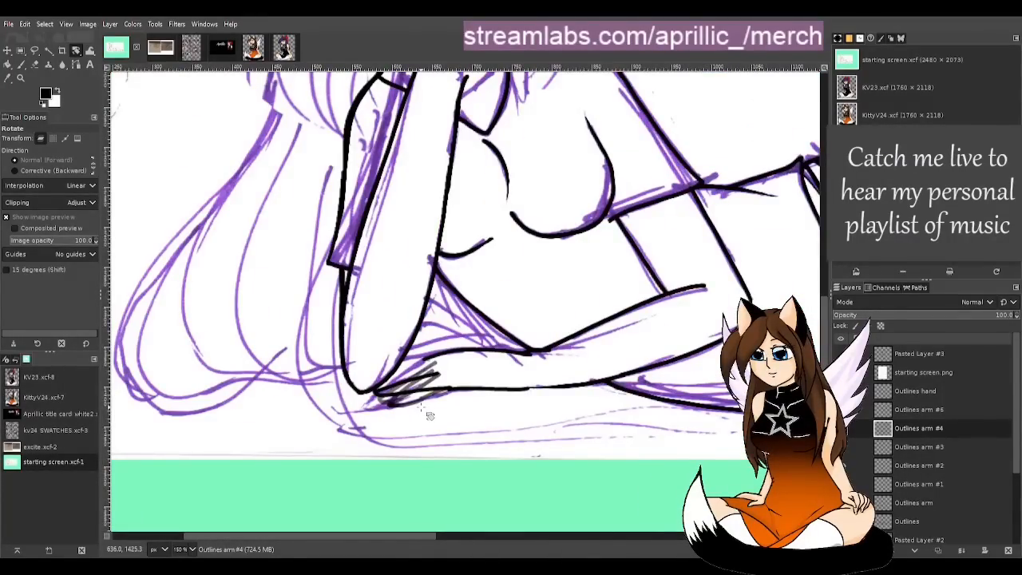
pyautogui.keyDown('ctrl'); pyautogui.scroll(1, 469, 409); pyautogui.keyUp('ctrl')
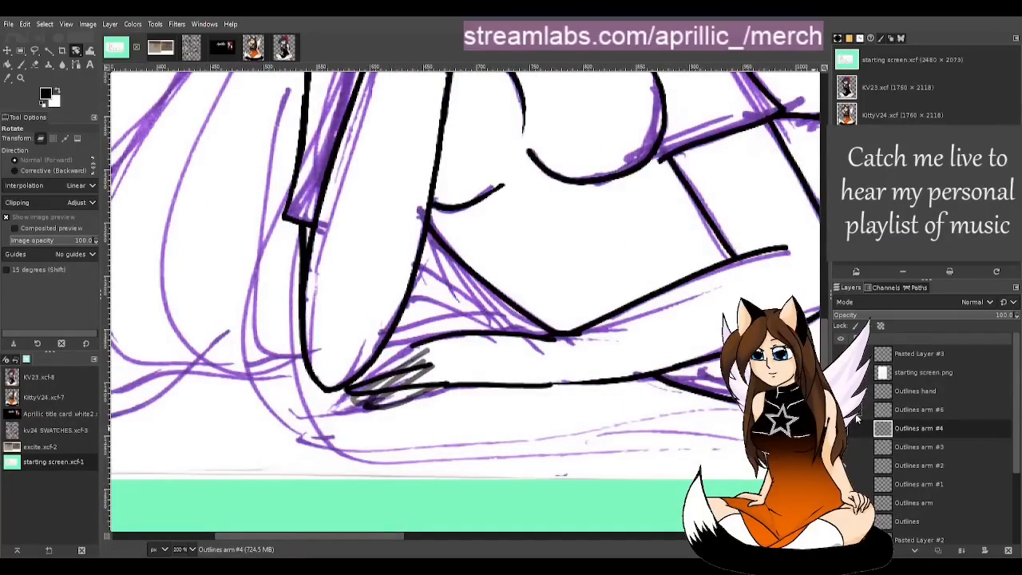
# Step: Delete the Outlines arm #4, #3, #2 and #1 layers, keeping Outlines arm #6 and Outlines arm
pyautogui.click(1009, 552)
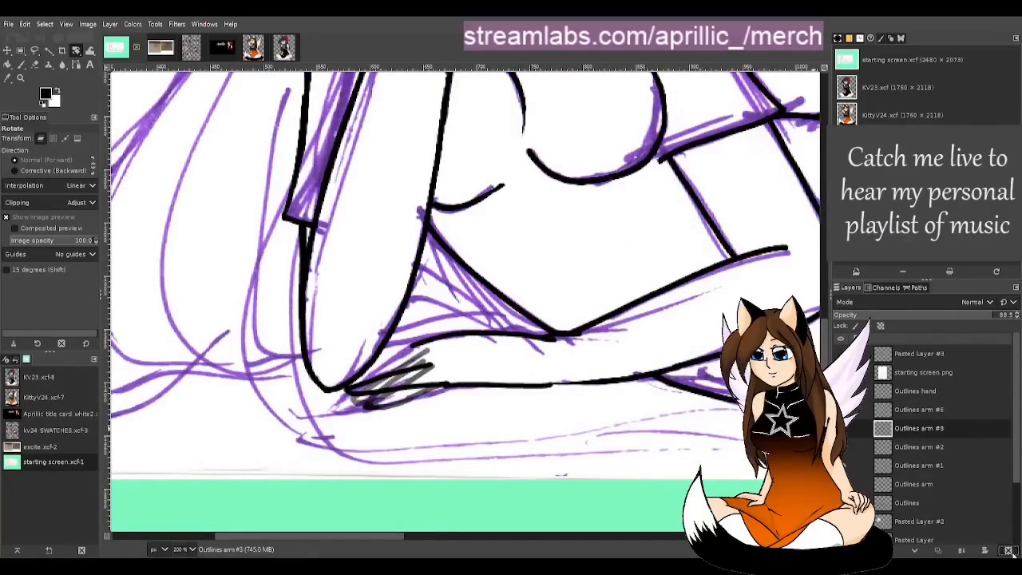
pyautogui.click(1010, 552)
pyautogui.click(1010, 552)
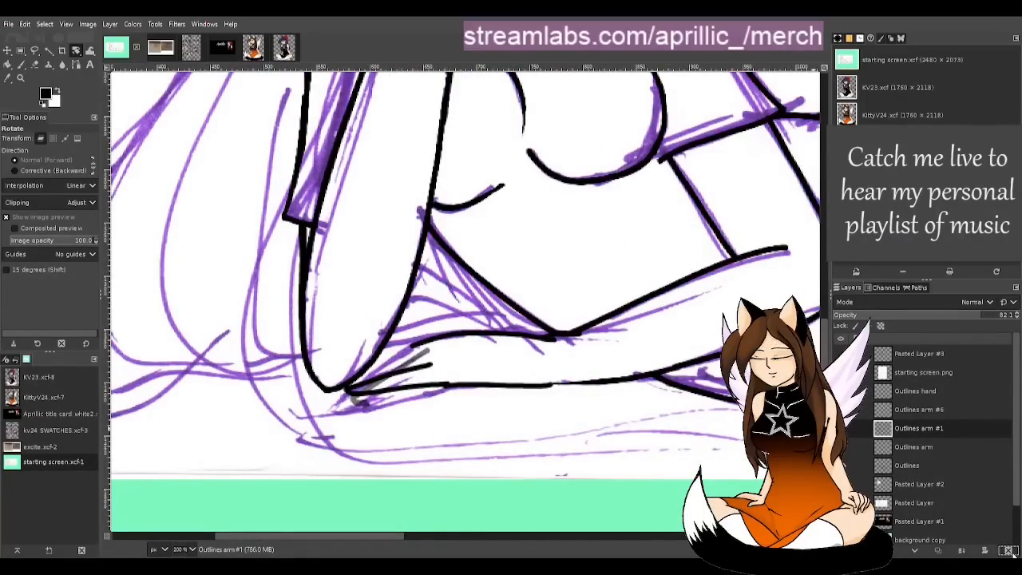
pyautogui.click(1010, 551)
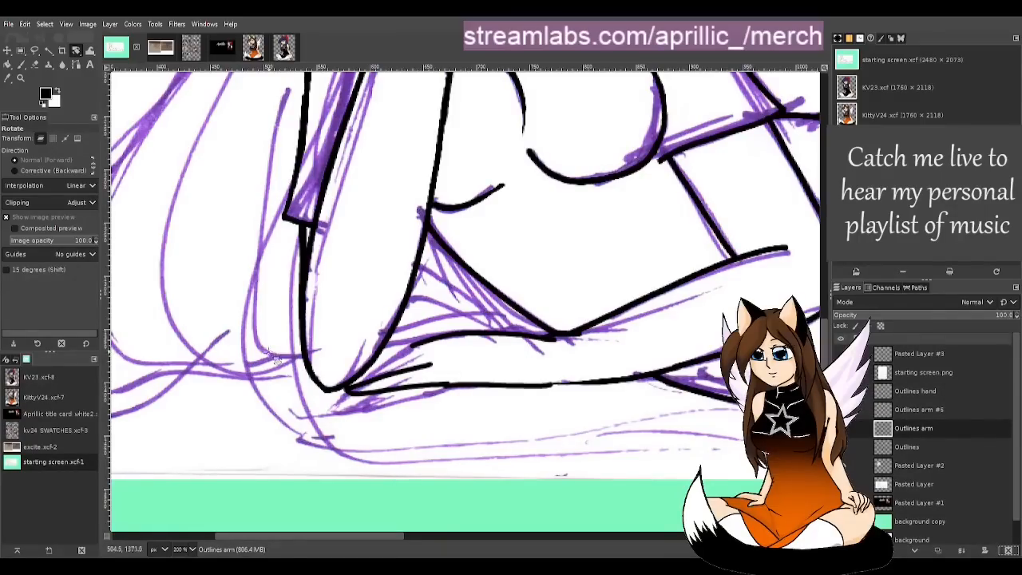
# Step: Hide the Outlines arm #6 layer and add another outline layer directly above Outlines arm
pyautogui.scroll(1, 477, 415)
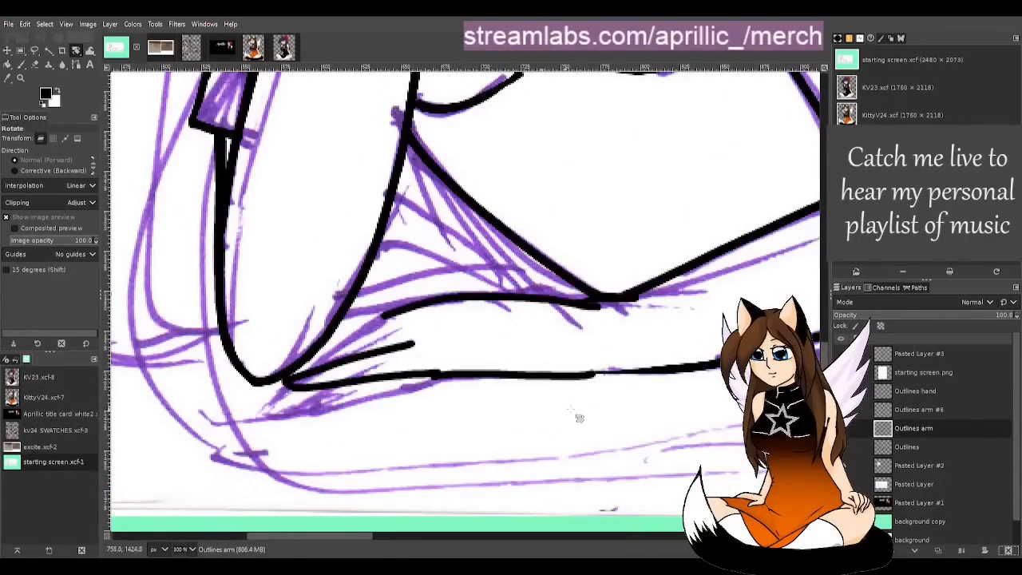
pyautogui.hotkey('ctrl', 'z')
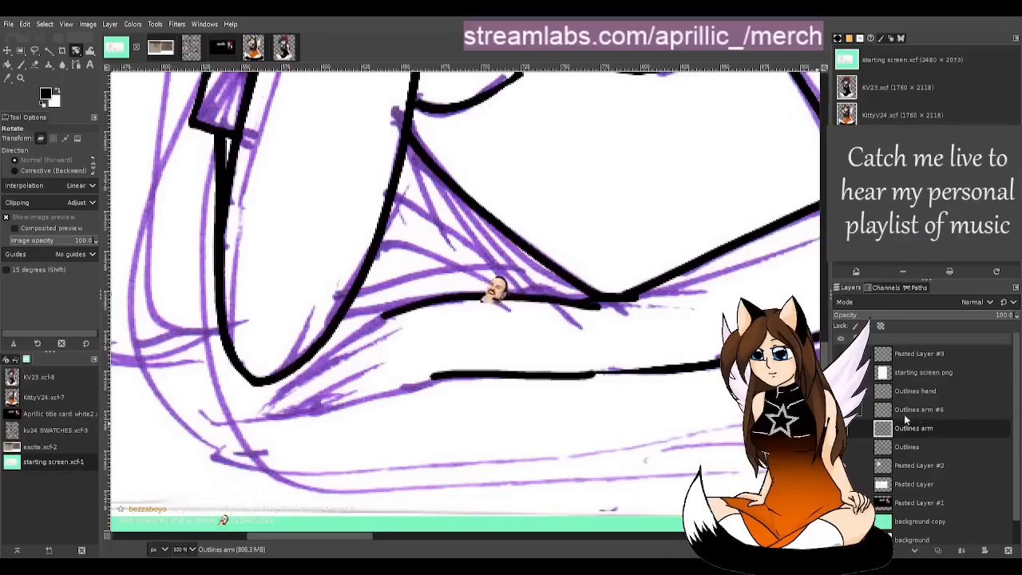
pyautogui.click(937, 550)
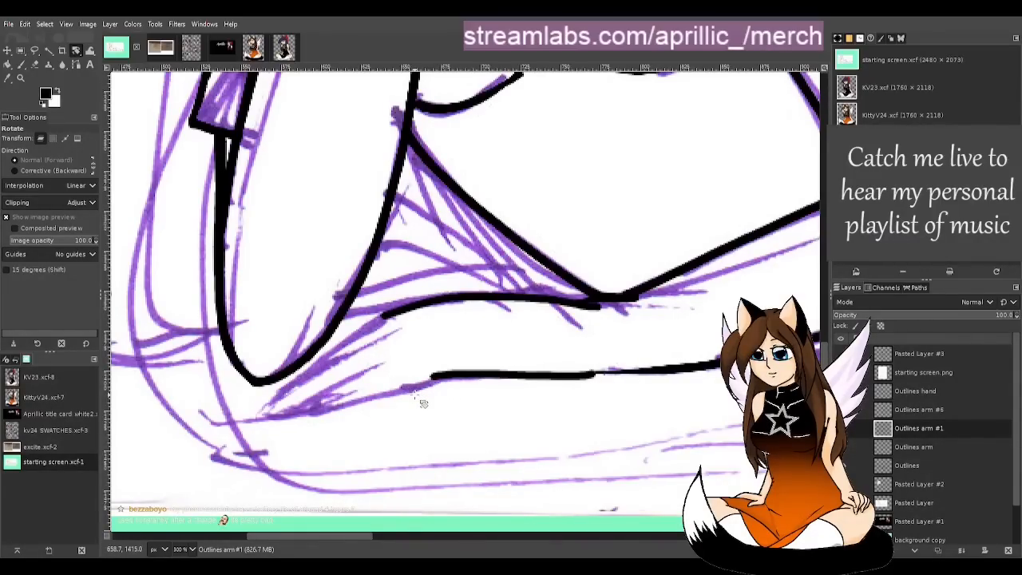
# Step: Try painting the resting hand's finger in black with the size 4 Paintbrush, from the knuckle along its upper edge and around the fingertip
pyautogui.press('p')
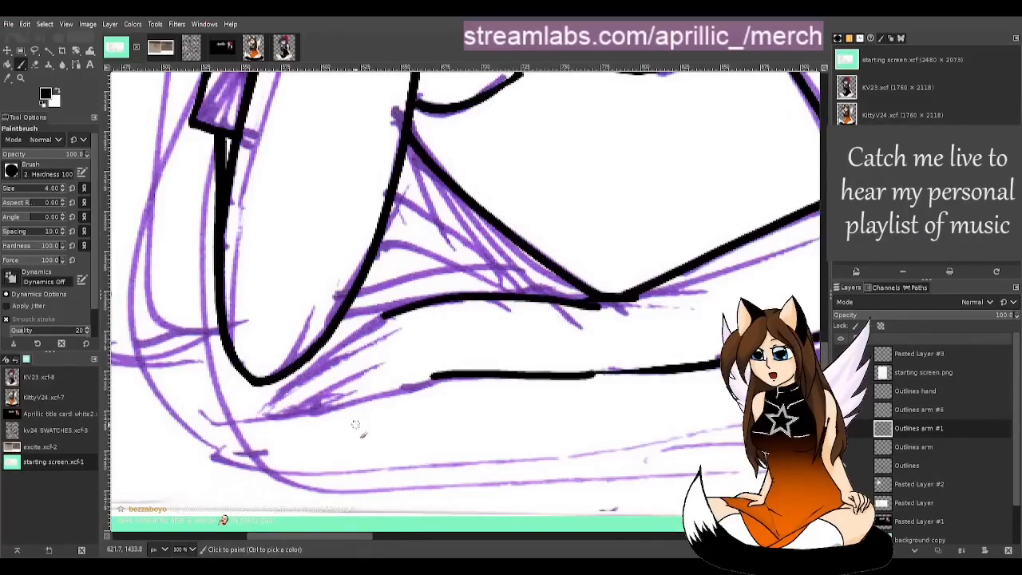
pyautogui.hotkey('shift', 'r')
pyautogui.scroll(1, 239, 392)
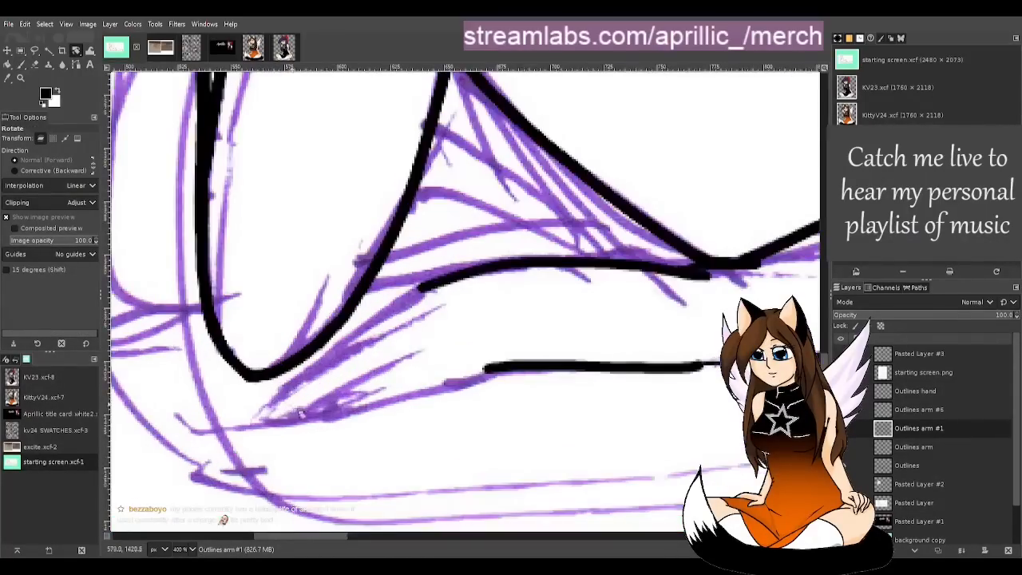
pyautogui.press('p')
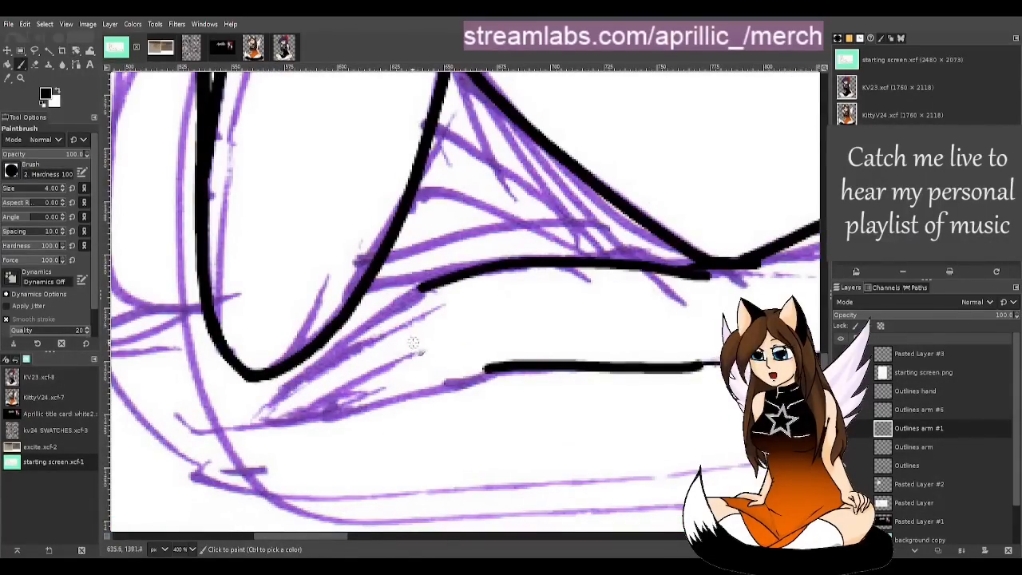
pyautogui.moveTo(438, 338); pyautogui.dragTo(281, 428)
pyautogui.hotkey('ctrl', 'z')
pyautogui.moveTo(437, 340)
pyautogui.mouseDown()
pyautogui.moveTo(281, 426)
pyautogui.moveTo(383, 414)
pyautogui.mouseUp()
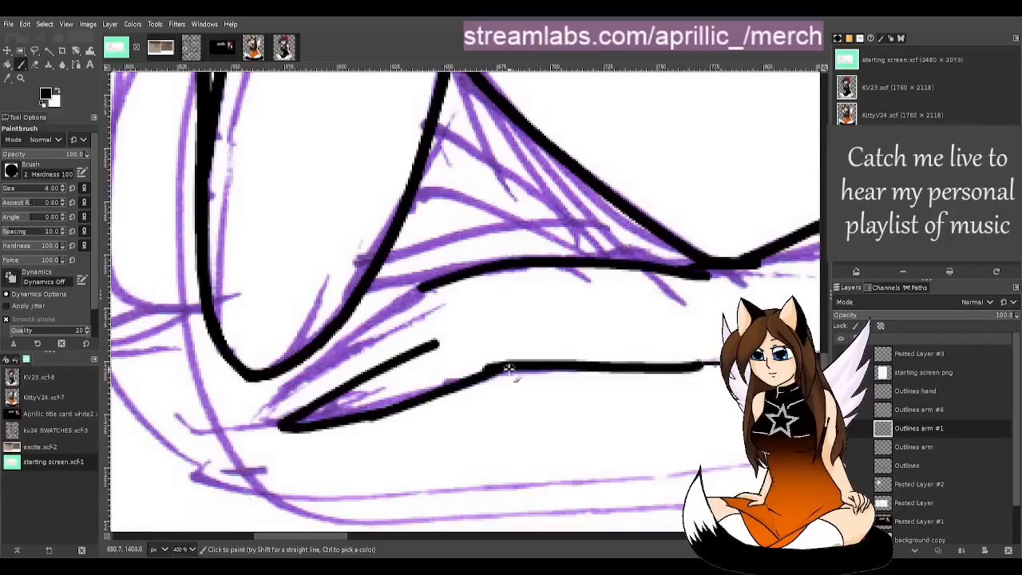
# Step: Try joining the fingertip to the hand's lower outline with a black lower-edge stroke, and undo back to the finger's upper edge
pyautogui.moveTo(497, 369); pyautogui.dragTo(344, 412)
pyautogui.hotkey('ctrl', 'z')
pyautogui.moveTo(497, 369); pyautogui.dragTo(344, 420)
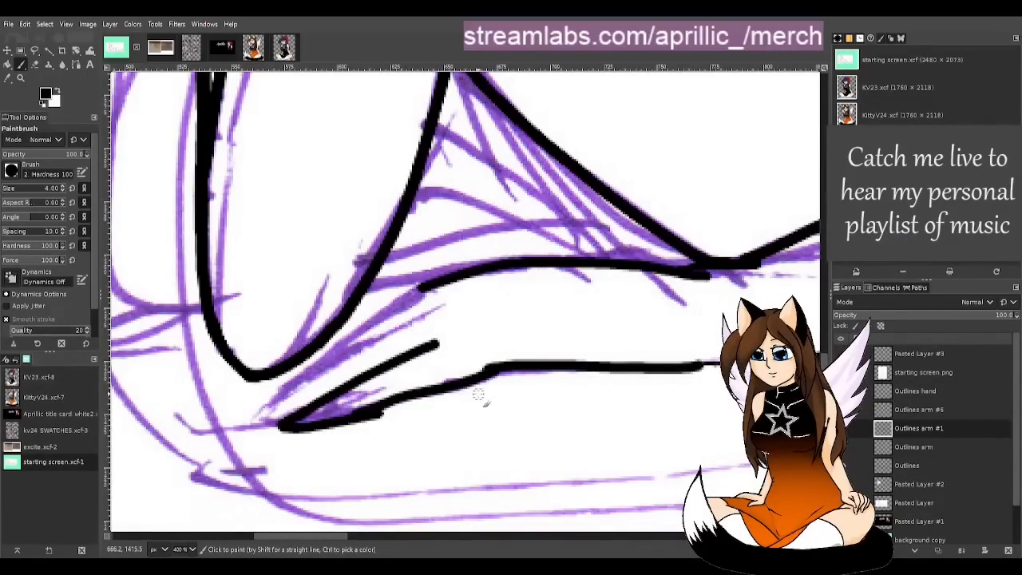
pyautogui.hotkey('ctrl', 'z')
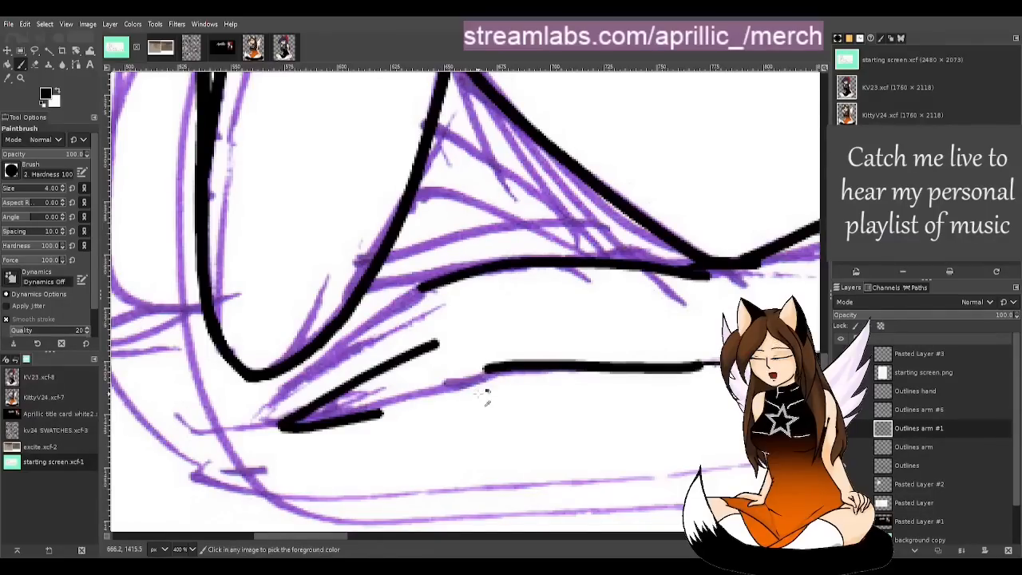
pyautogui.hotkey('ctrl', 'z')
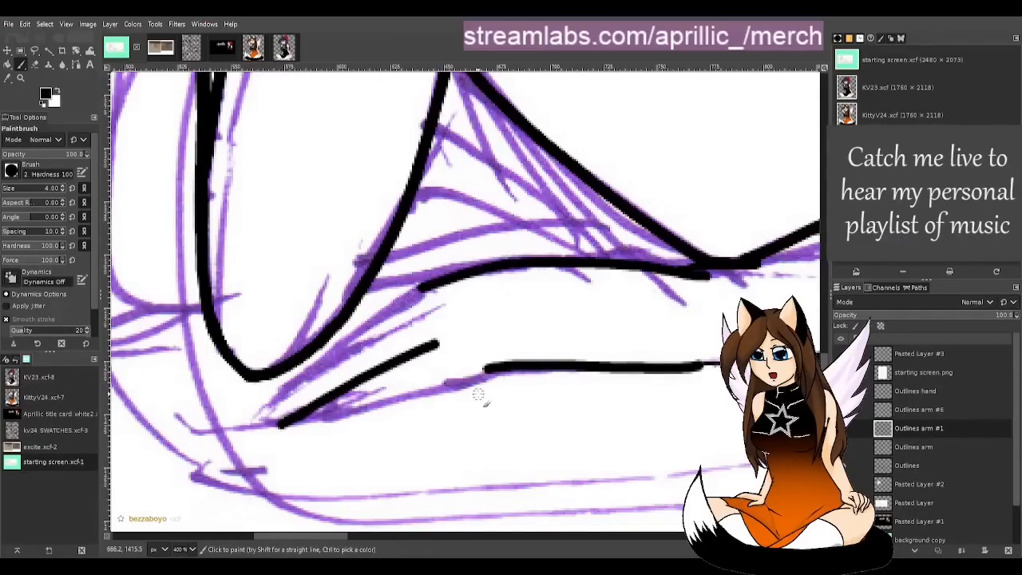
# Step: Try painting the finger's whole lower edge in one black stroke from the hand's lower outline to the fingertip
pyautogui.hotkey('shift', 'e')
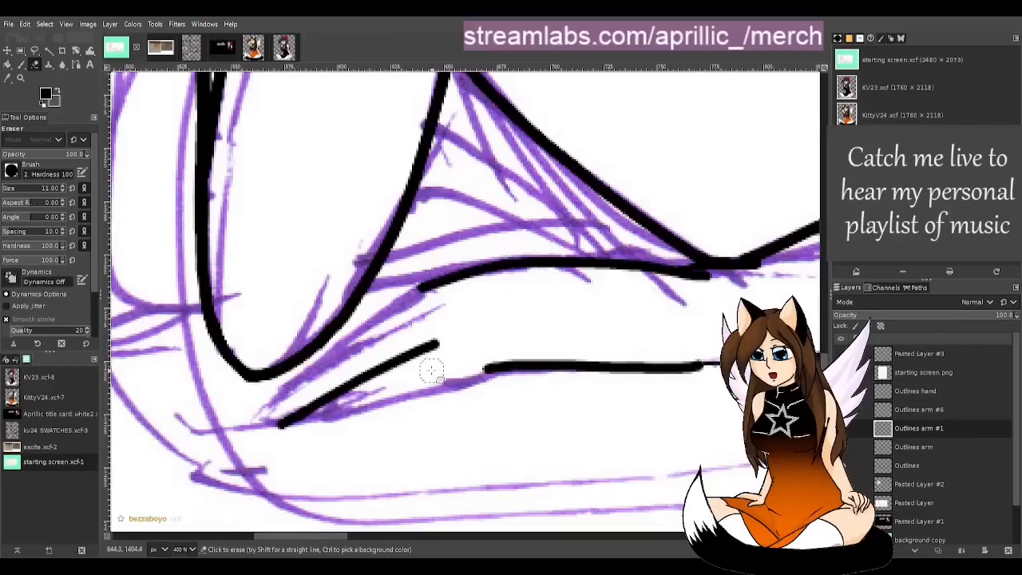
pyautogui.press('ctrl')
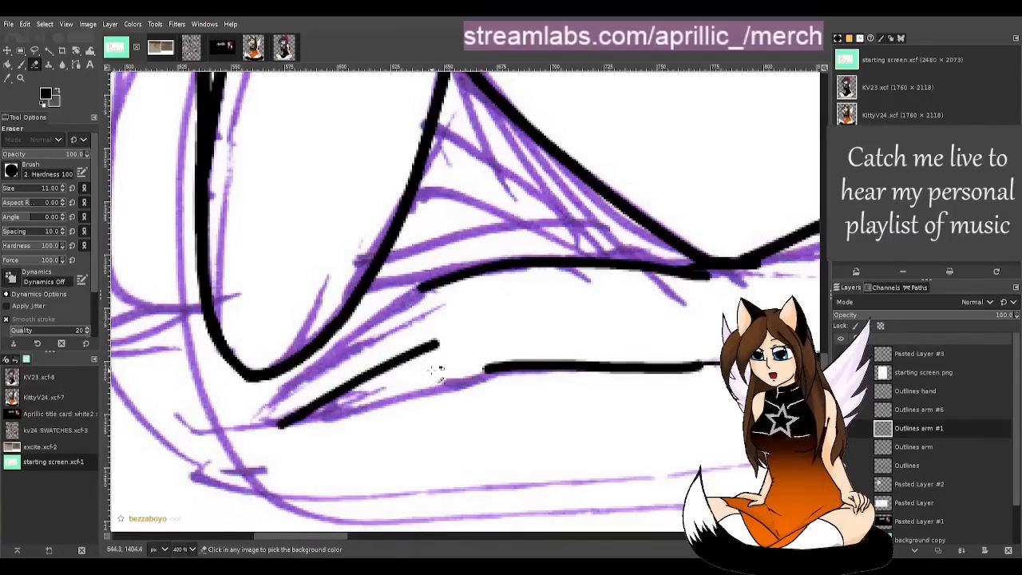
pyautogui.press('p')
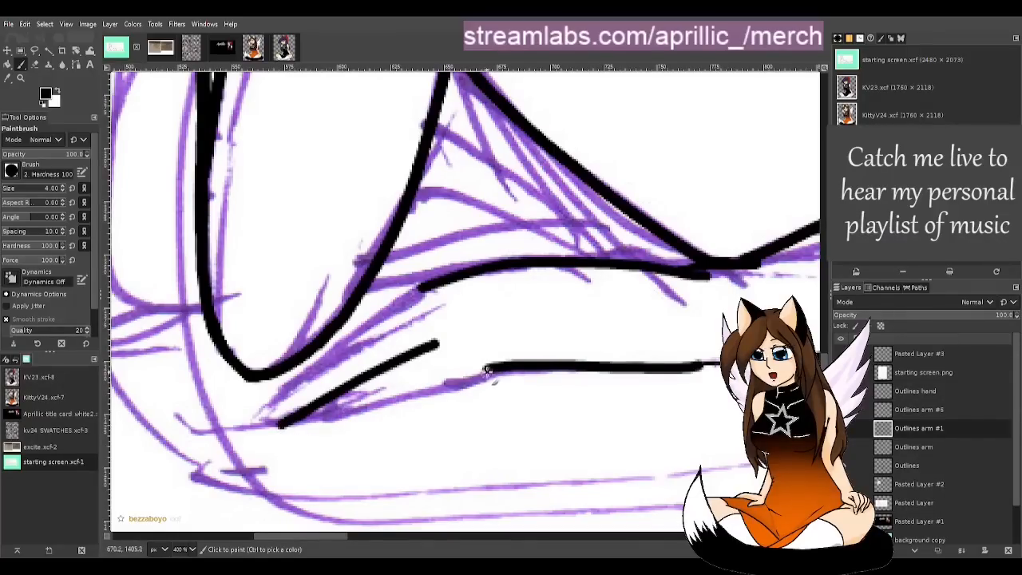
pyautogui.moveTo(488, 369); pyautogui.dragTo(273, 429)
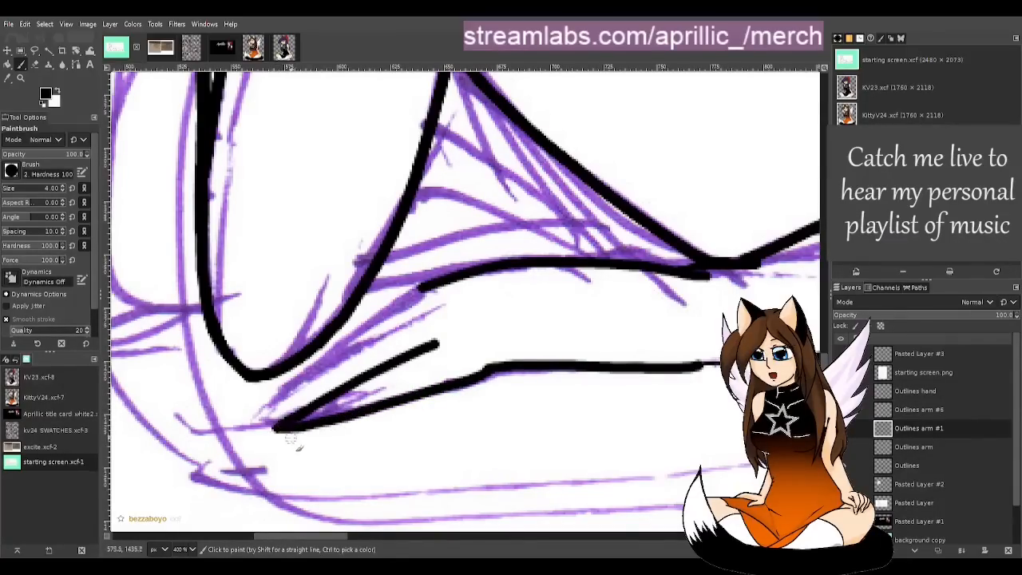
pyautogui.hotkey('ctrl', 'z')
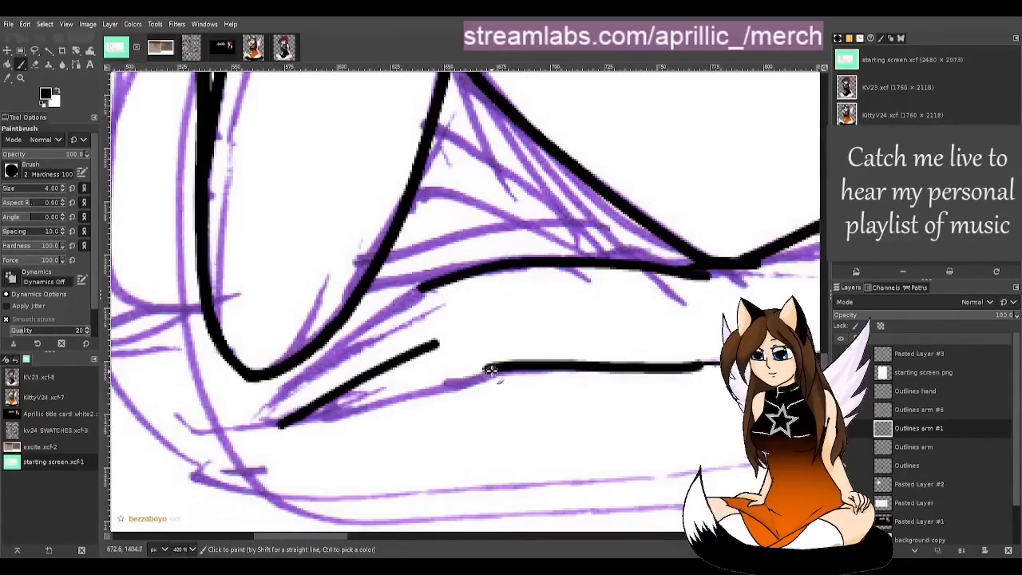
# Step: Try starting the lower edge from the hand's outline and from the fingertip, and undo everything including the finger's upper edge
pyautogui.moveTo(486, 367)
pyautogui.mouseDown()
pyautogui.moveTo(446, 387)
pyautogui.moveTo(276, 427)
pyautogui.moveTo(393, 411)
pyautogui.moveTo(533, 363)
pyautogui.mouseUp()
pyautogui.hotkey('ctrl', 'z')
pyautogui.hotkey('ctrl', 'z')
pyautogui.moveTo(281, 422)
pyautogui.mouseDown()
pyautogui.moveTo(412, 401)
pyautogui.moveTo(505, 367)
pyautogui.moveTo(322, 413)
pyautogui.mouseUp()
pyautogui.hotkey('ctrl', 'z')
pyautogui.hotkey('ctrl', 'z')
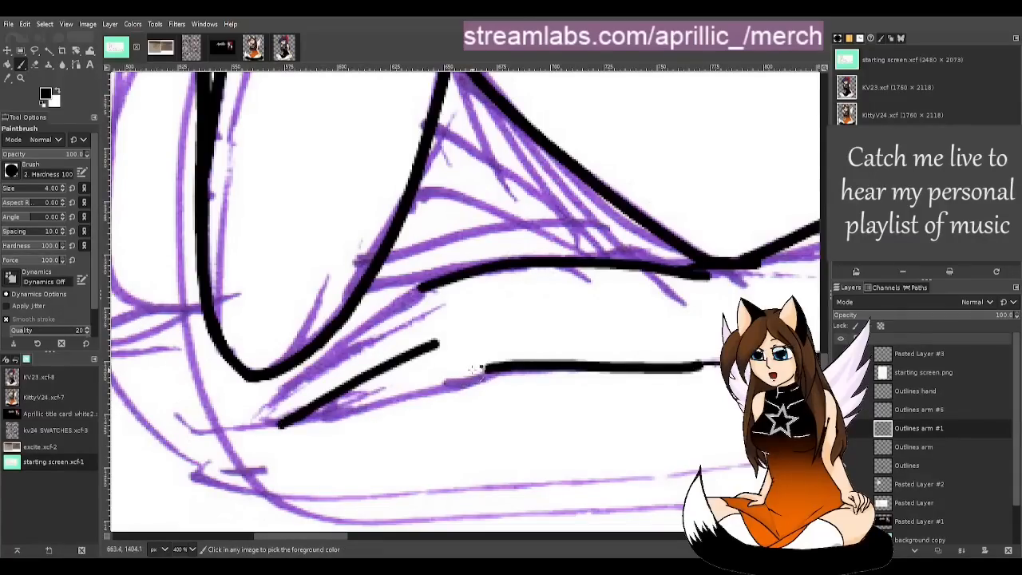
pyautogui.hotkey('ctrl', 'z')
pyautogui.hotkey('ctrl', 'z')
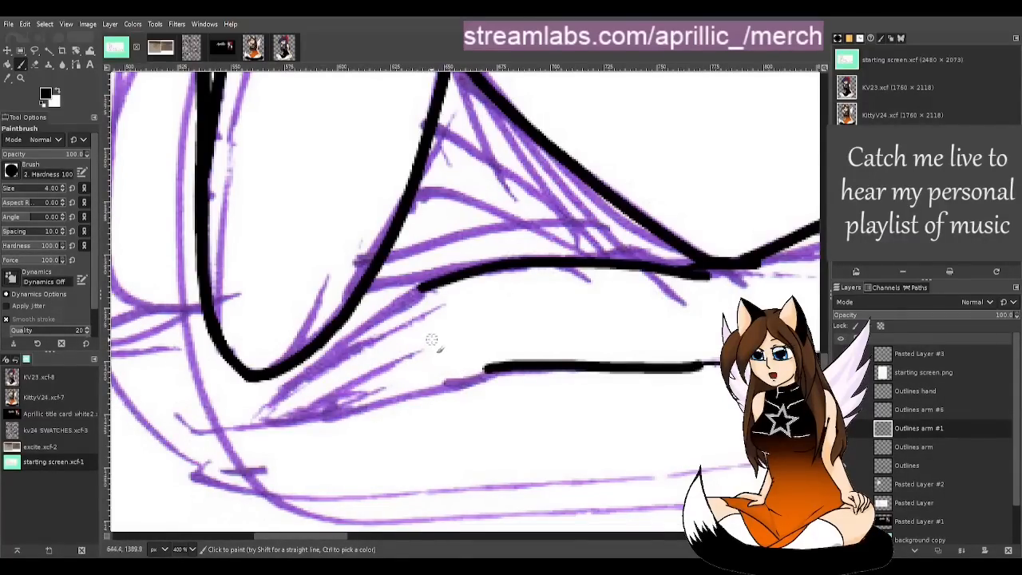
# Step: Repaint the finger in black from the knuckle down around the fingertip and back to the hand's lower outline, undoing the unsatisfactory attempts
pyautogui.moveTo(431, 338); pyautogui.dragTo(281, 423)
pyautogui.hotkey('ctrl', 'z')
pyautogui.hotkey('ctrl', 'z')
pyautogui.moveTo(429, 342)
pyautogui.mouseDown()
pyautogui.moveTo(280, 419)
pyautogui.moveTo(355, 415)
pyautogui.moveTo(495, 371)
pyautogui.mouseUp()
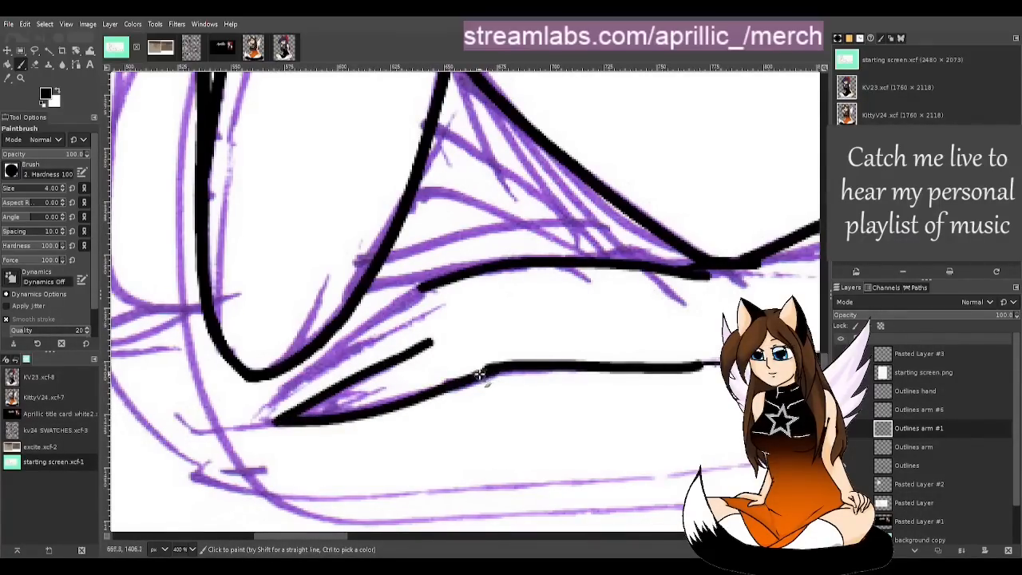
pyautogui.hotkey('ctrl', 'z')
pyautogui.hotkey('ctrl', 'z')
pyautogui.moveTo(423, 345); pyautogui.dragTo(245, 425)
pyautogui.hotkey('ctrl', 'z')
pyautogui.moveTo(438, 336)
pyautogui.mouseDown()
pyautogui.moveTo(284, 419)
pyautogui.moveTo(337, 417)
pyautogui.moveTo(494, 367)
pyautogui.mouseUp()
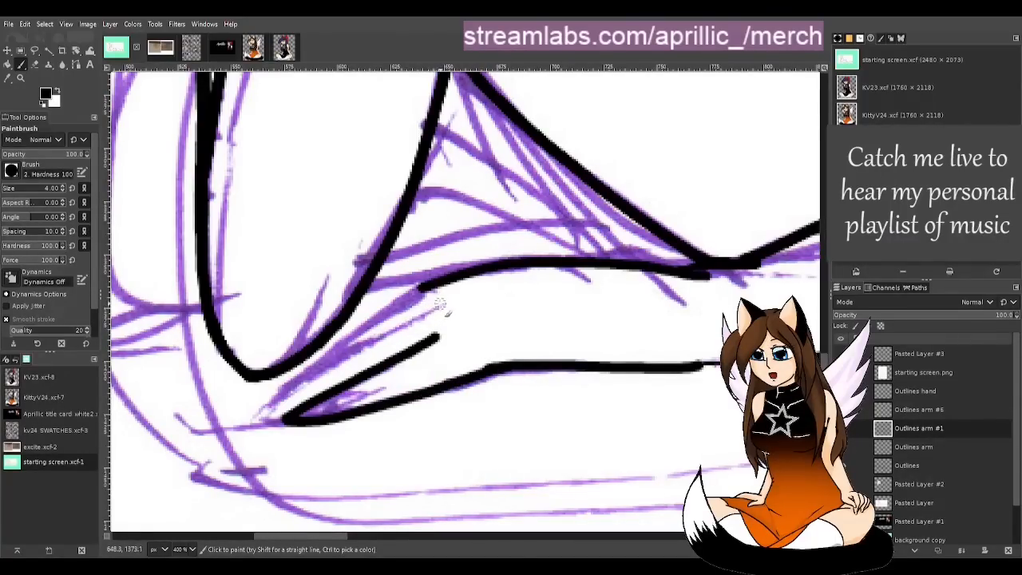
# Step: Try outlining the adjacent finger just above the finished one in black, from its knuckle around its tip to the first fingertip
pyautogui.moveTo(440, 304); pyautogui.dragTo(267, 411)
pyautogui.hotkey('ctrl', 'z')
pyautogui.moveTo(423, 310)
pyautogui.mouseDown()
pyautogui.moveTo(263, 419)
pyautogui.moveTo(301, 421)
pyautogui.mouseUp()
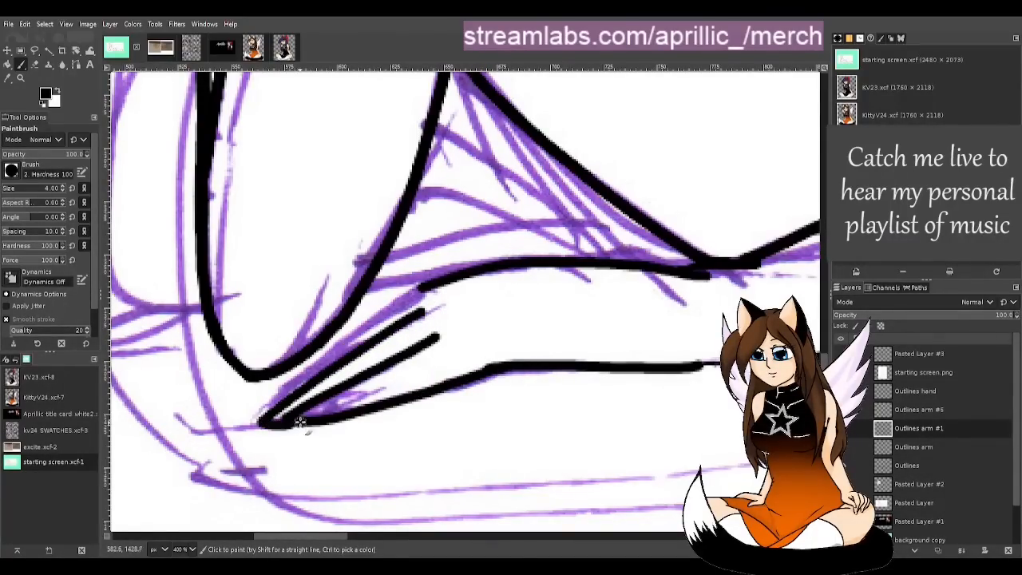
pyautogui.hotkey('ctrl', 'z')
pyautogui.hotkey('ctrl', 'z')
# Step: Try painting only the adjacent finger's upper edge as one long black stroke from the knuckle toward the tip
pyautogui.moveTo(431, 308)
pyautogui.mouseDown()
pyautogui.moveTo(312, 374)
pyautogui.moveTo(239, 441)
pyautogui.mouseUp()
pyautogui.hotkey('ctrl', 'z')
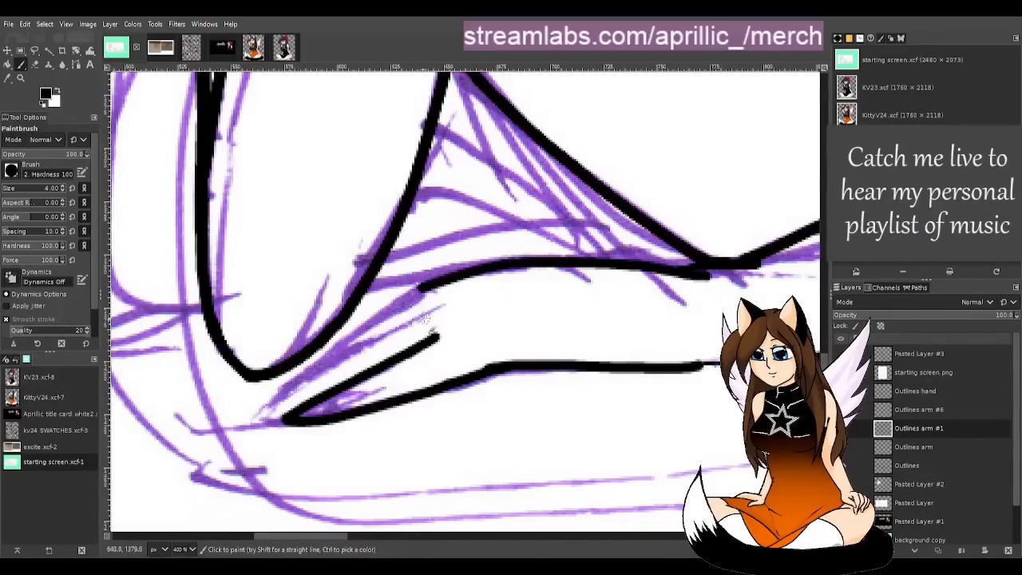
pyautogui.moveTo(434, 307)
pyautogui.mouseDown()
pyautogui.moveTo(323, 369)
pyautogui.moveTo(348, 353)
pyautogui.moveTo(269, 431)
pyautogui.mouseUp()
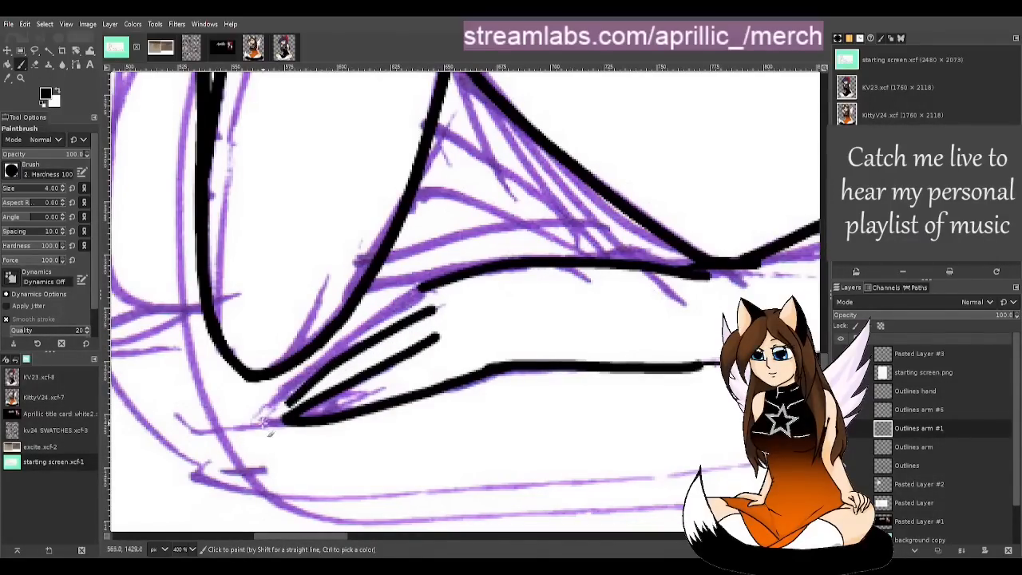
pyautogui.hotkey('ctrl', 'z')
pyautogui.hotkey('ctrl', 'z')
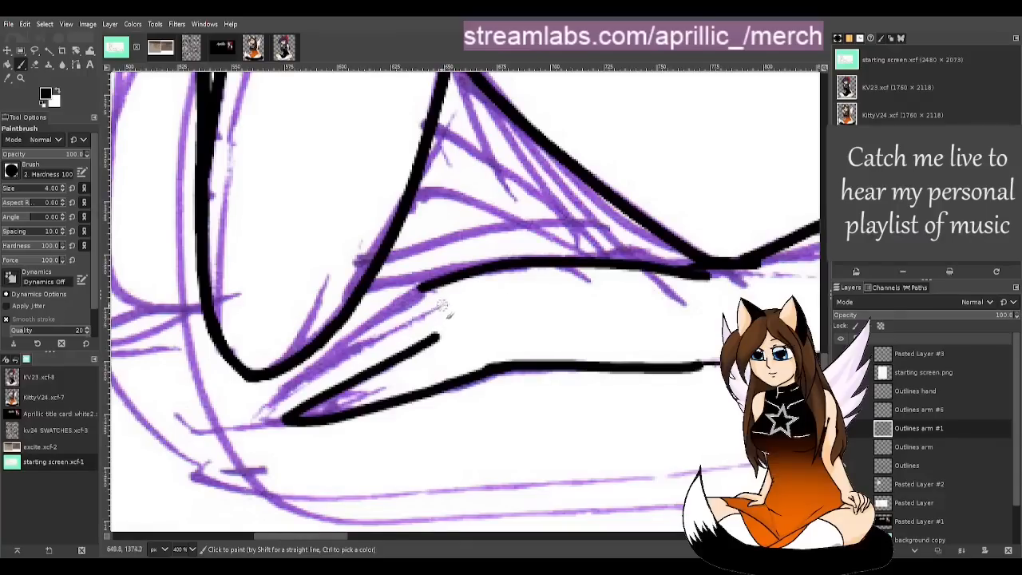
# Step: Try several shorter black strokes for the adjacent finger's upper edge, starting at the knuckle, and undo each one
pyautogui.moveTo(444, 311); pyautogui.dragTo(349, 344)
pyautogui.hotkey('ctrl', 'z')
pyautogui.moveTo(437, 305); pyautogui.dragTo(348, 359)
pyautogui.hotkey('ctrl', 'z')
pyautogui.moveTo(437, 306); pyautogui.dragTo(339, 362)
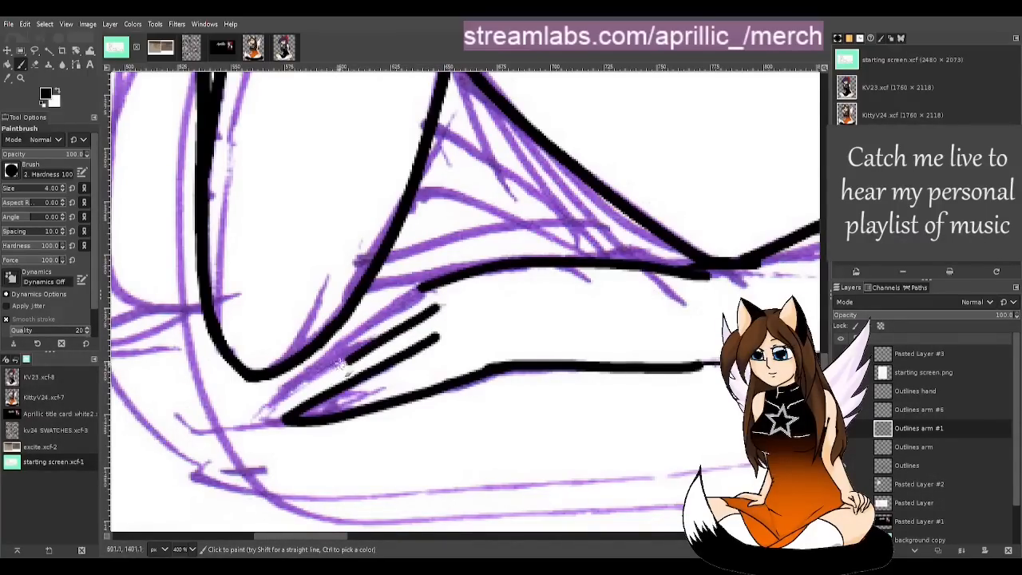
pyautogui.hotkey('ctrl', 'z')
pyautogui.hotkey('ctrl', 'z')
pyautogui.moveTo(437, 336); pyautogui.dragTo(367, 343)
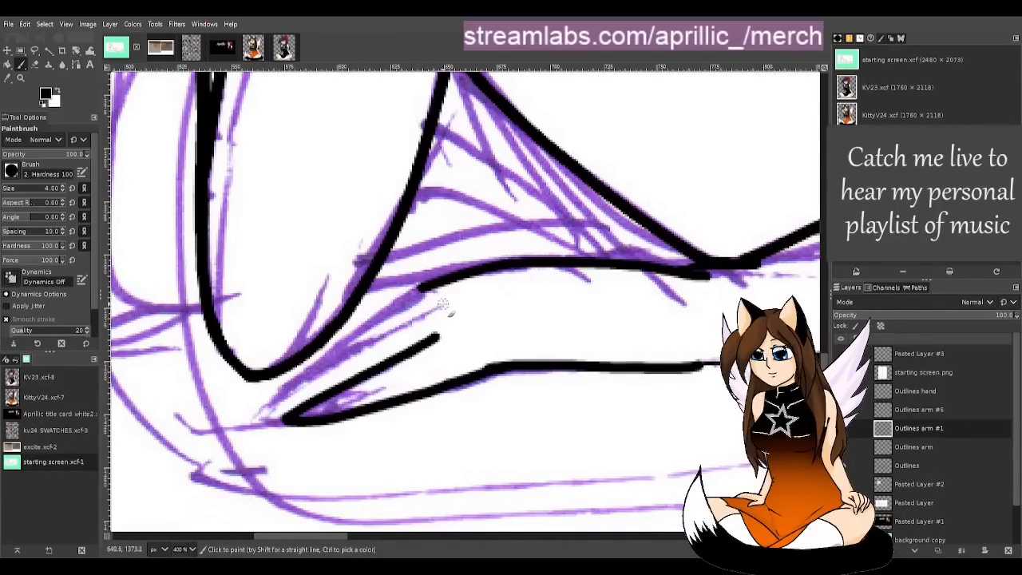
# Step: Outline the adjacent finger in black from its knuckle down the upper edge and around the tip to the first fingertip
pyautogui.moveTo(444, 305)
pyautogui.mouseDown()
pyautogui.moveTo(339, 361)
pyautogui.moveTo(263, 420)
pyautogui.mouseUp()
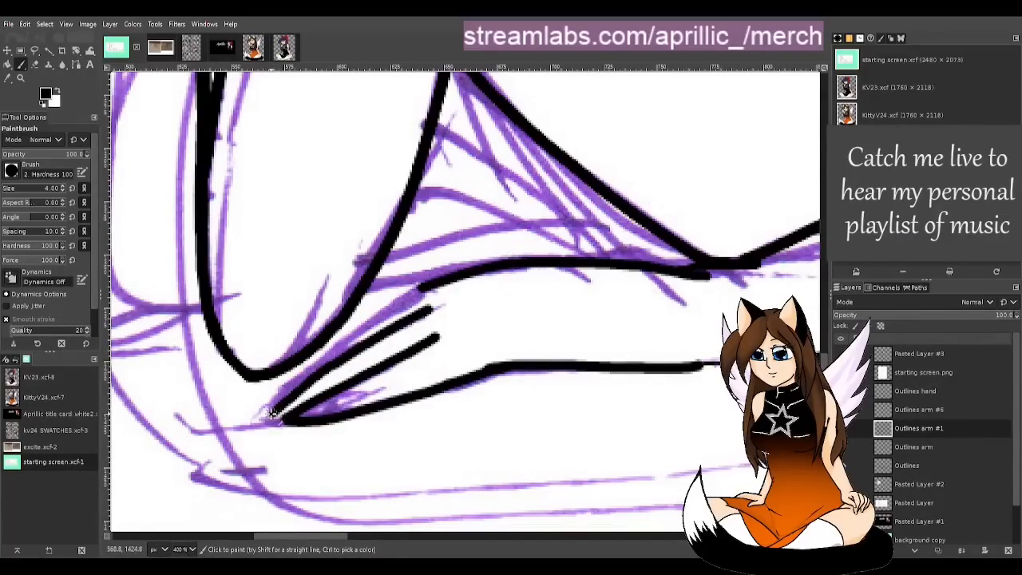
pyautogui.hotkey('ctrl', 'z')
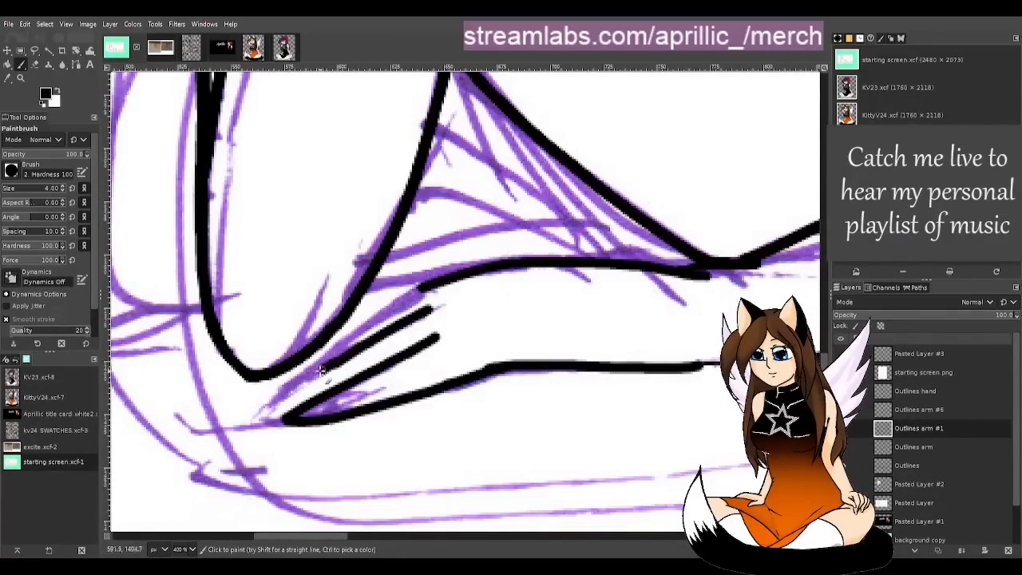
pyautogui.moveTo(324, 362)
pyautogui.mouseDown()
pyautogui.moveTo(259, 421)
pyautogui.moveTo(306, 417)
pyautogui.mouseUp()
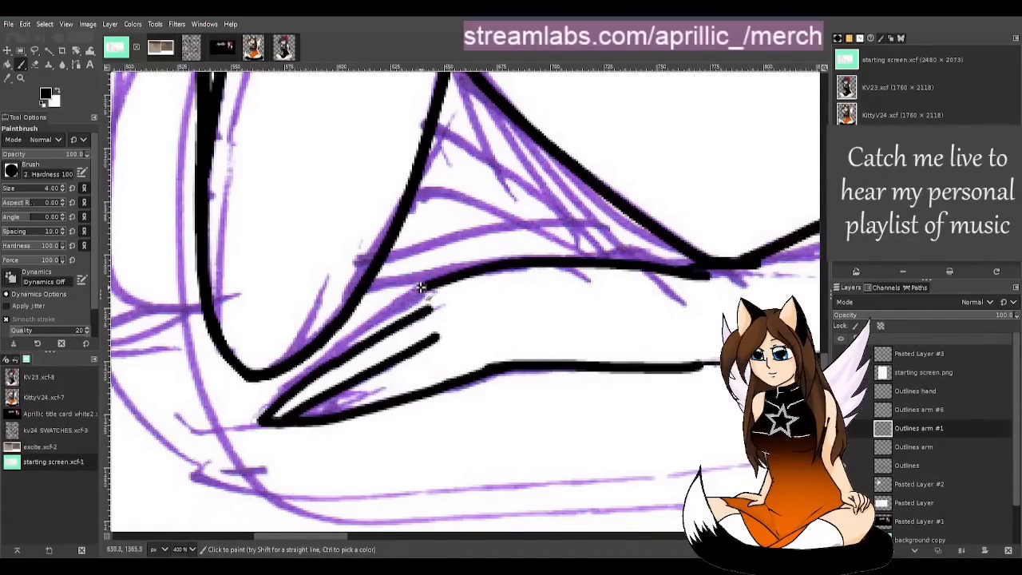
# Step: Extend the hand's upper outline in black down to the second finger's upper edge, undoing the unsatisfactory strokes
pyautogui.moveTo(421, 288); pyautogui.dragTo(284, 367)
pyautogui.hotkey('ctrl', 'z')
pyautogui.moveTo(413, 291); pyautogui.dragTo(324, 359)
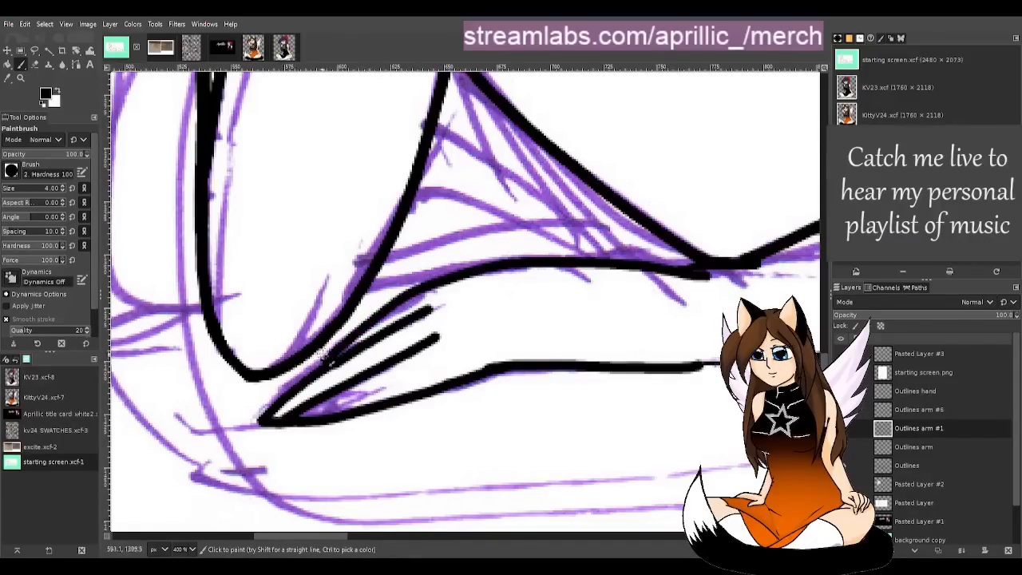
pyautogui.hotkey('ctrl', 'z')
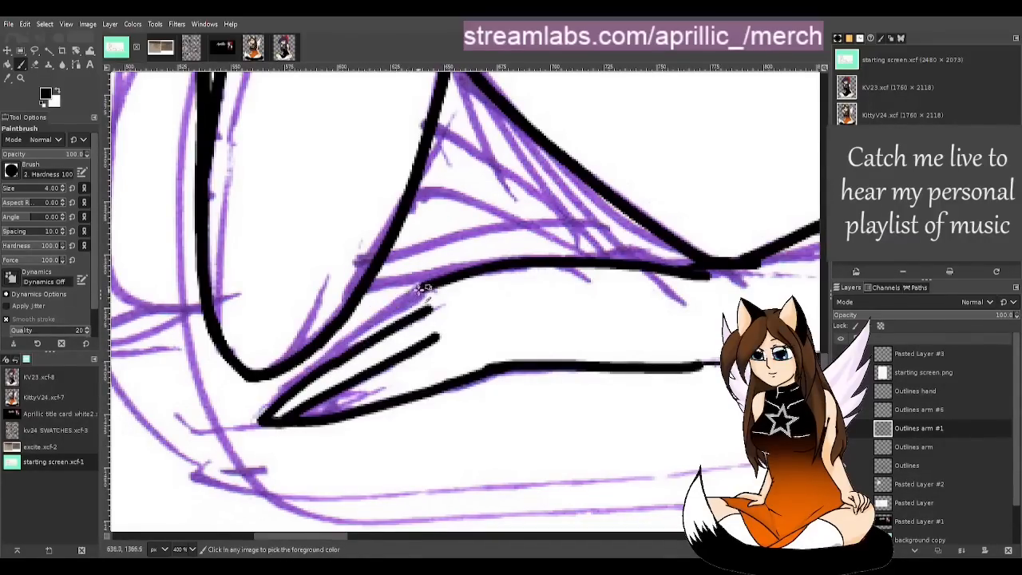
pyautogui.moveTo(423, 289); pyautogui.dragTo(304, 384)
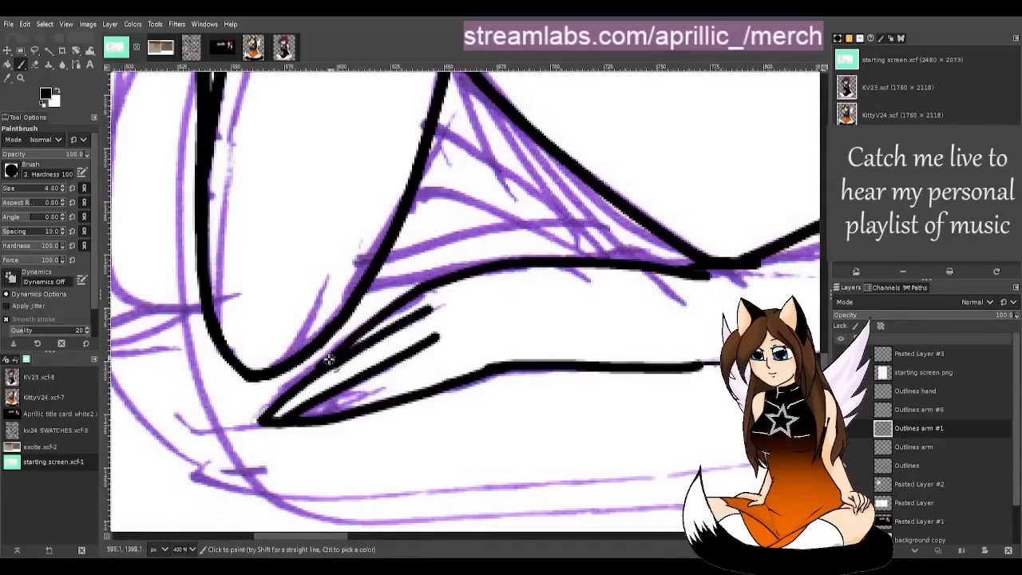